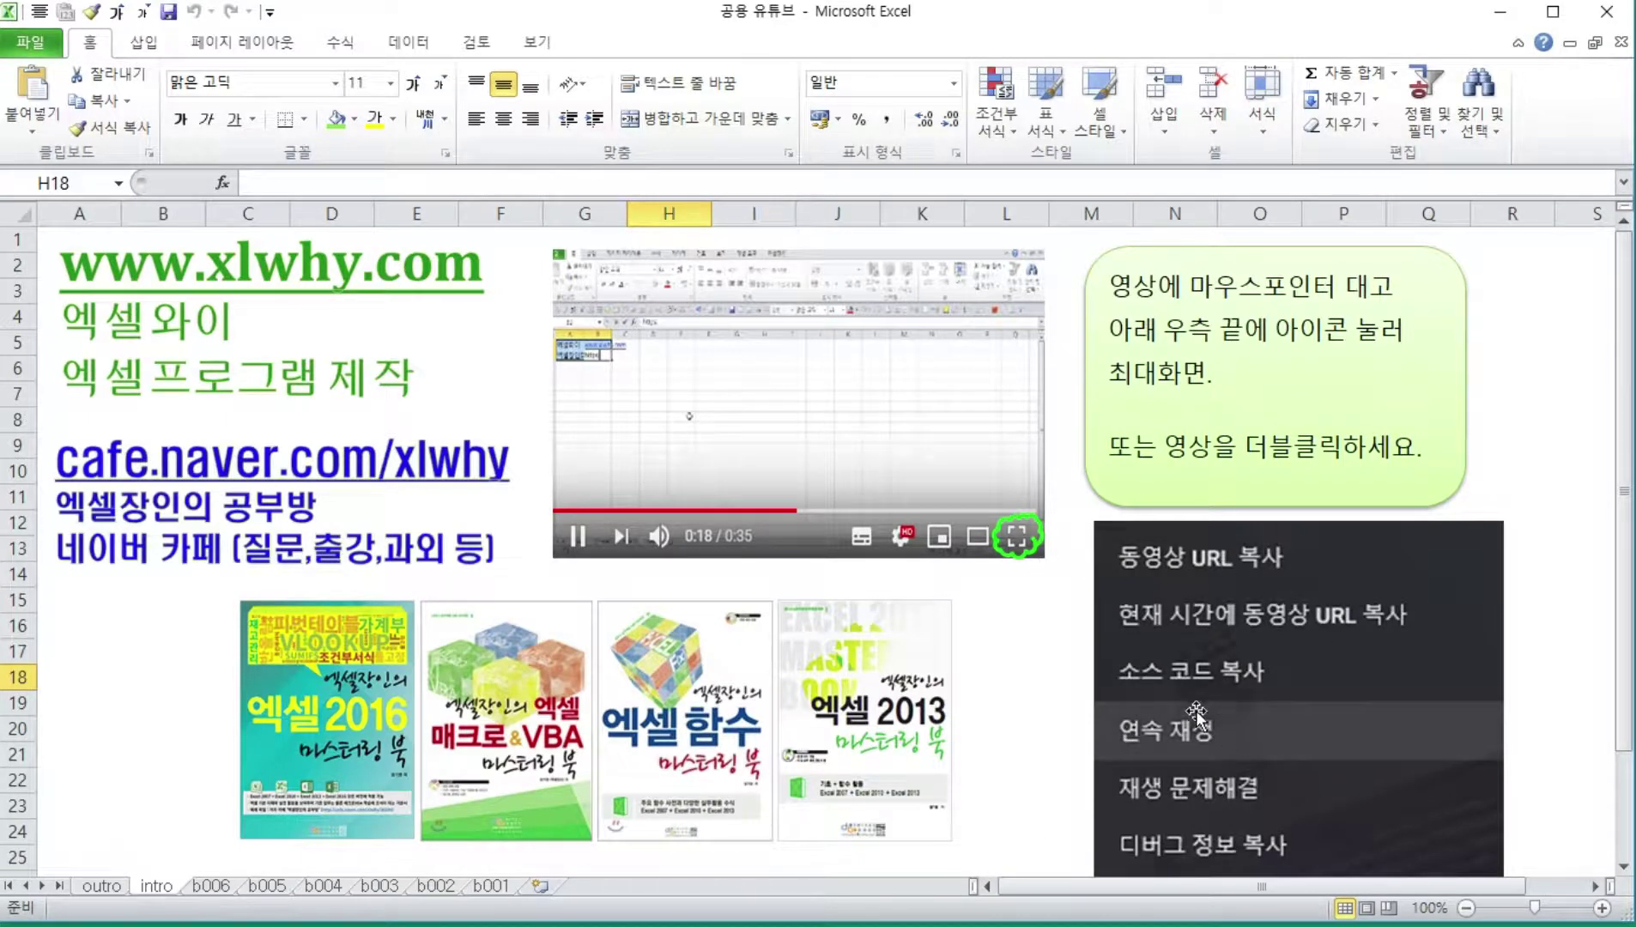
- Switch to the workbook 006.엑셀기초 셀서식의 표시형식 and select cell A2 on the 문자 sheet
{"action": "left_click", "coordinate": [123, 682]}
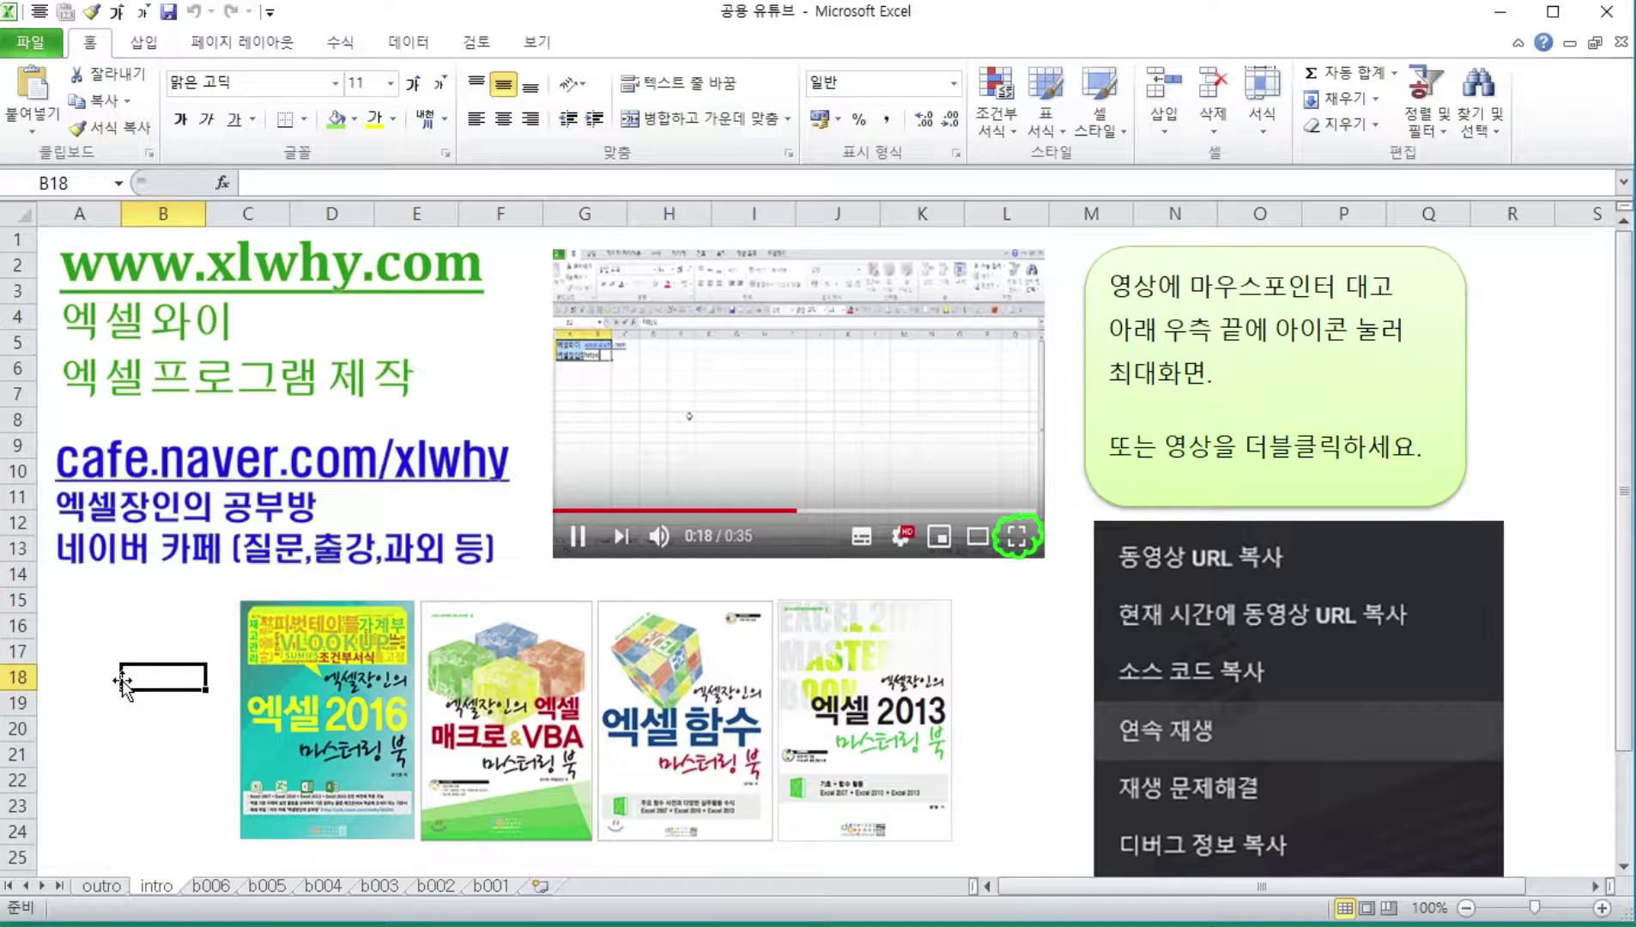
{"action": "key", "text": "ctrl+Tab"}
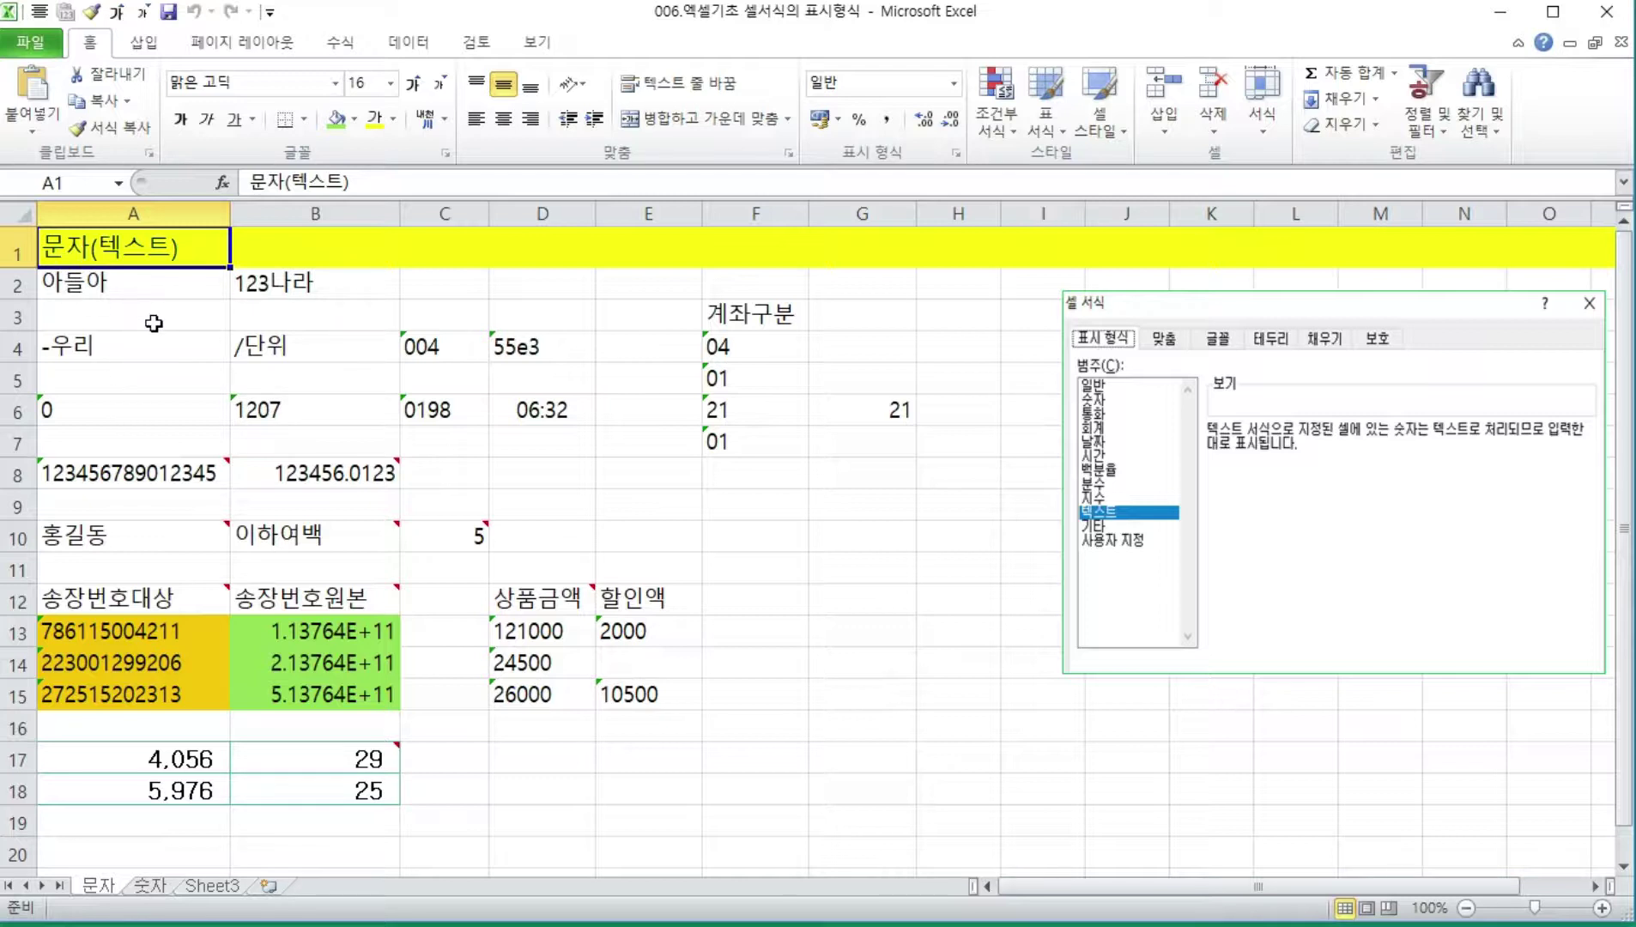
{"action": "left_click", "coordinate": [108, 287]}
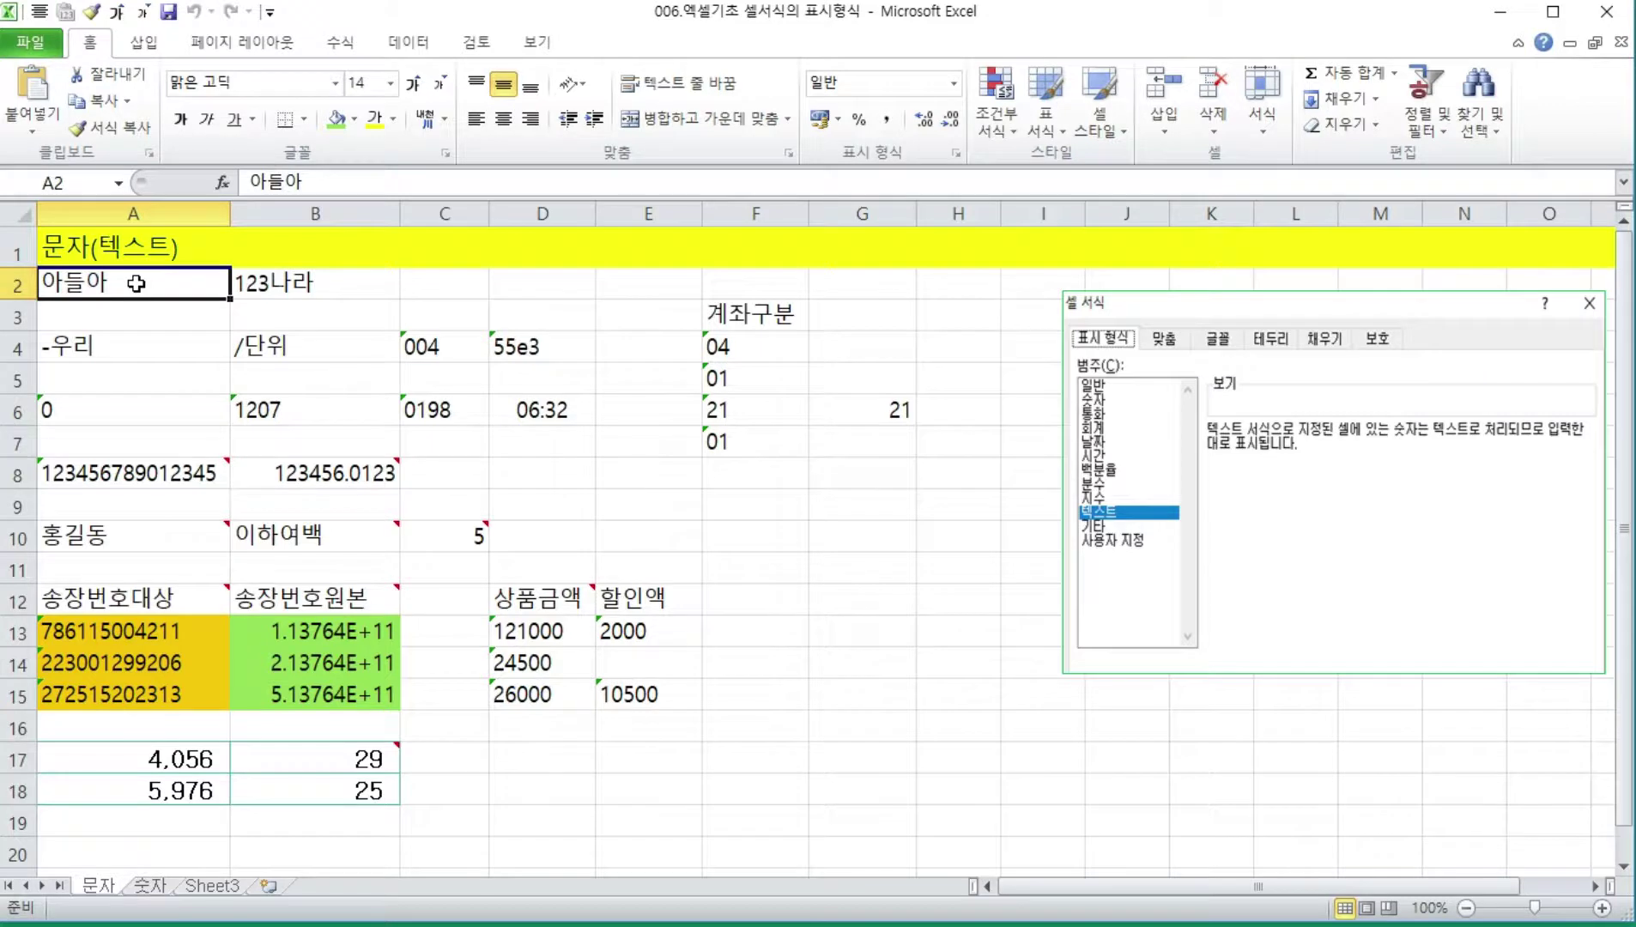
- Examine the Text (텍스트) number category in the Format Cells dialog for cell A2 without applying it
{"action": "right_click", "coordinate": [137, 285]}
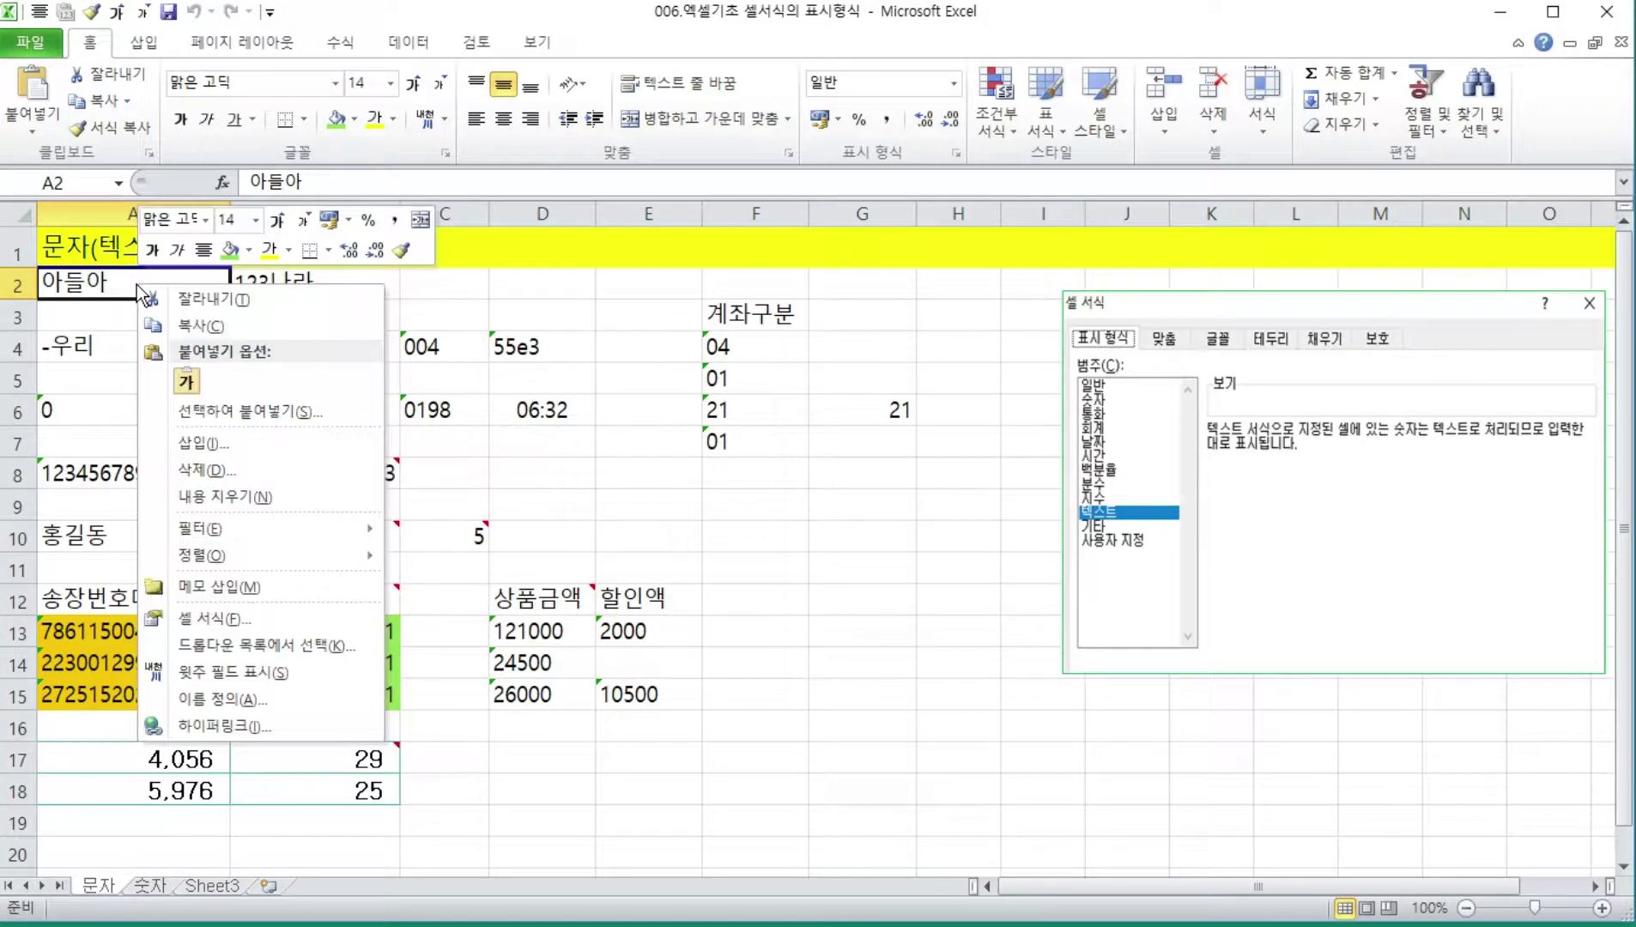
{"action": "left_click", "coordinate": [253, 614]}
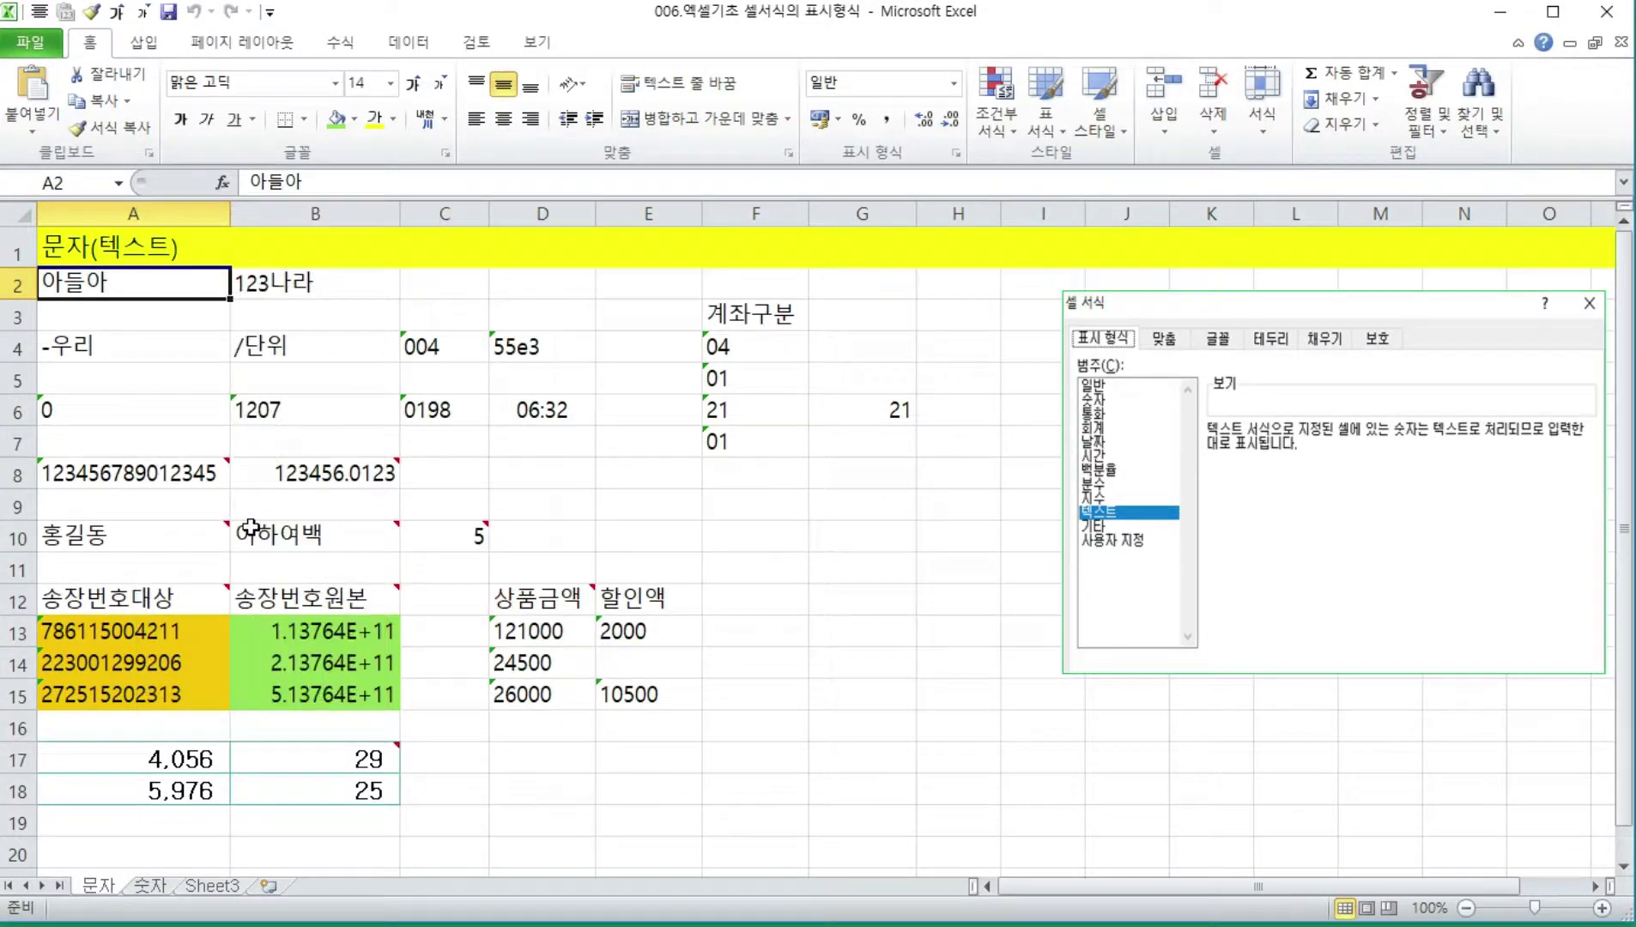
{"action": "left_click_drag", "start_coordinate": [249, 365], "coordinate": [480, 354]}
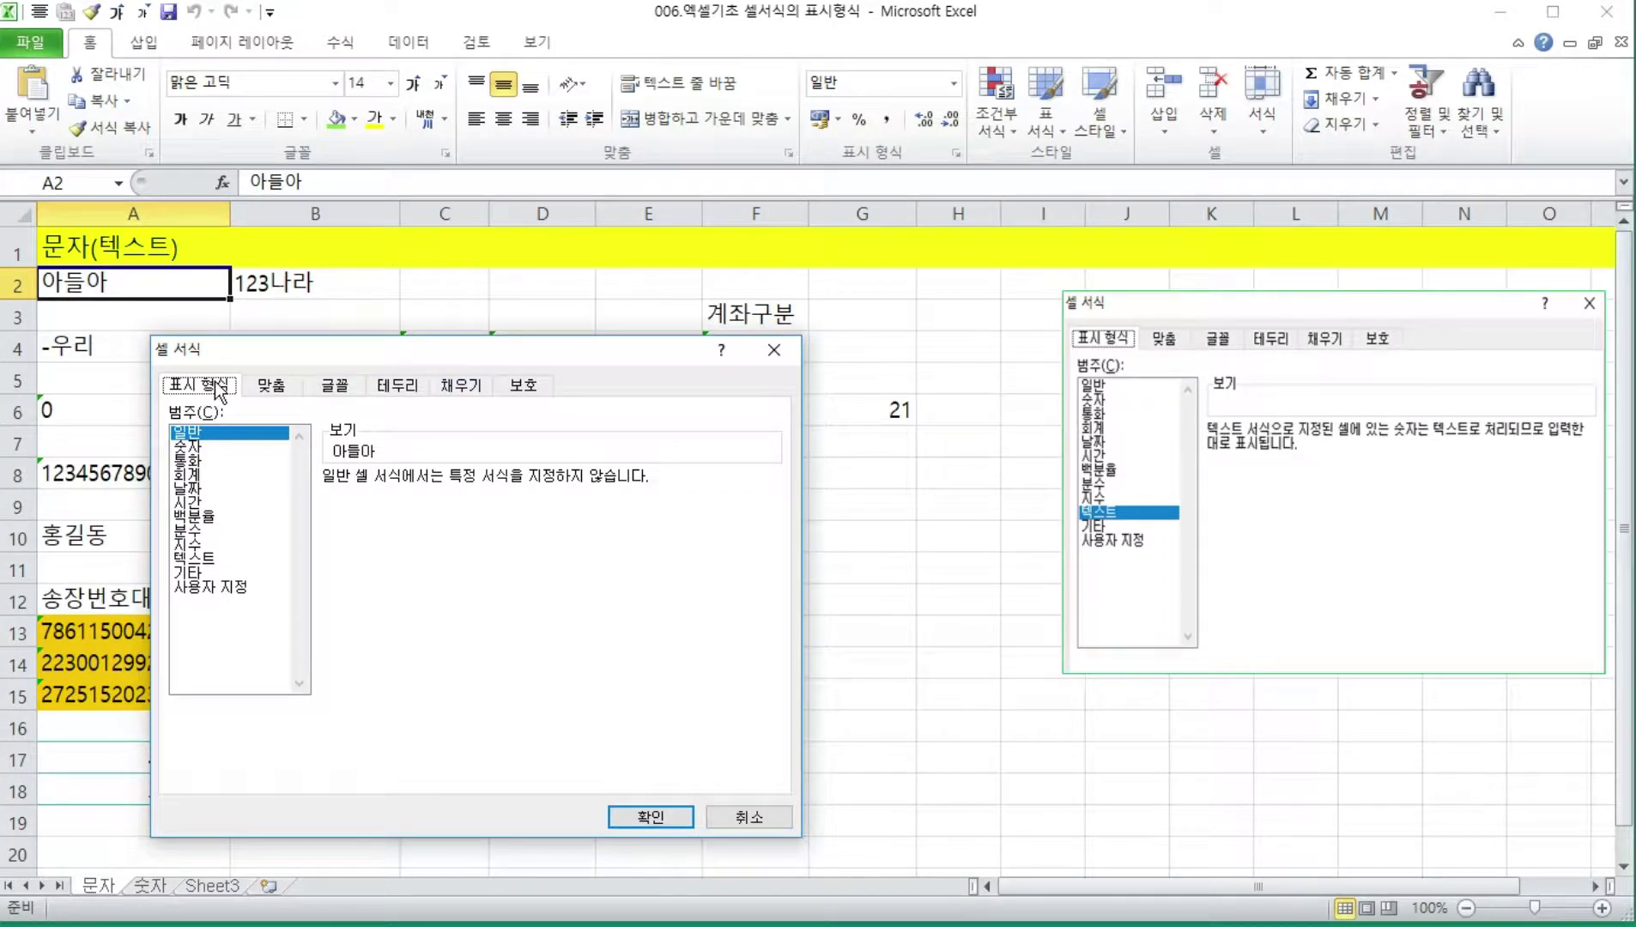
{"action": "left_click", "coordinate": [237, 559]}
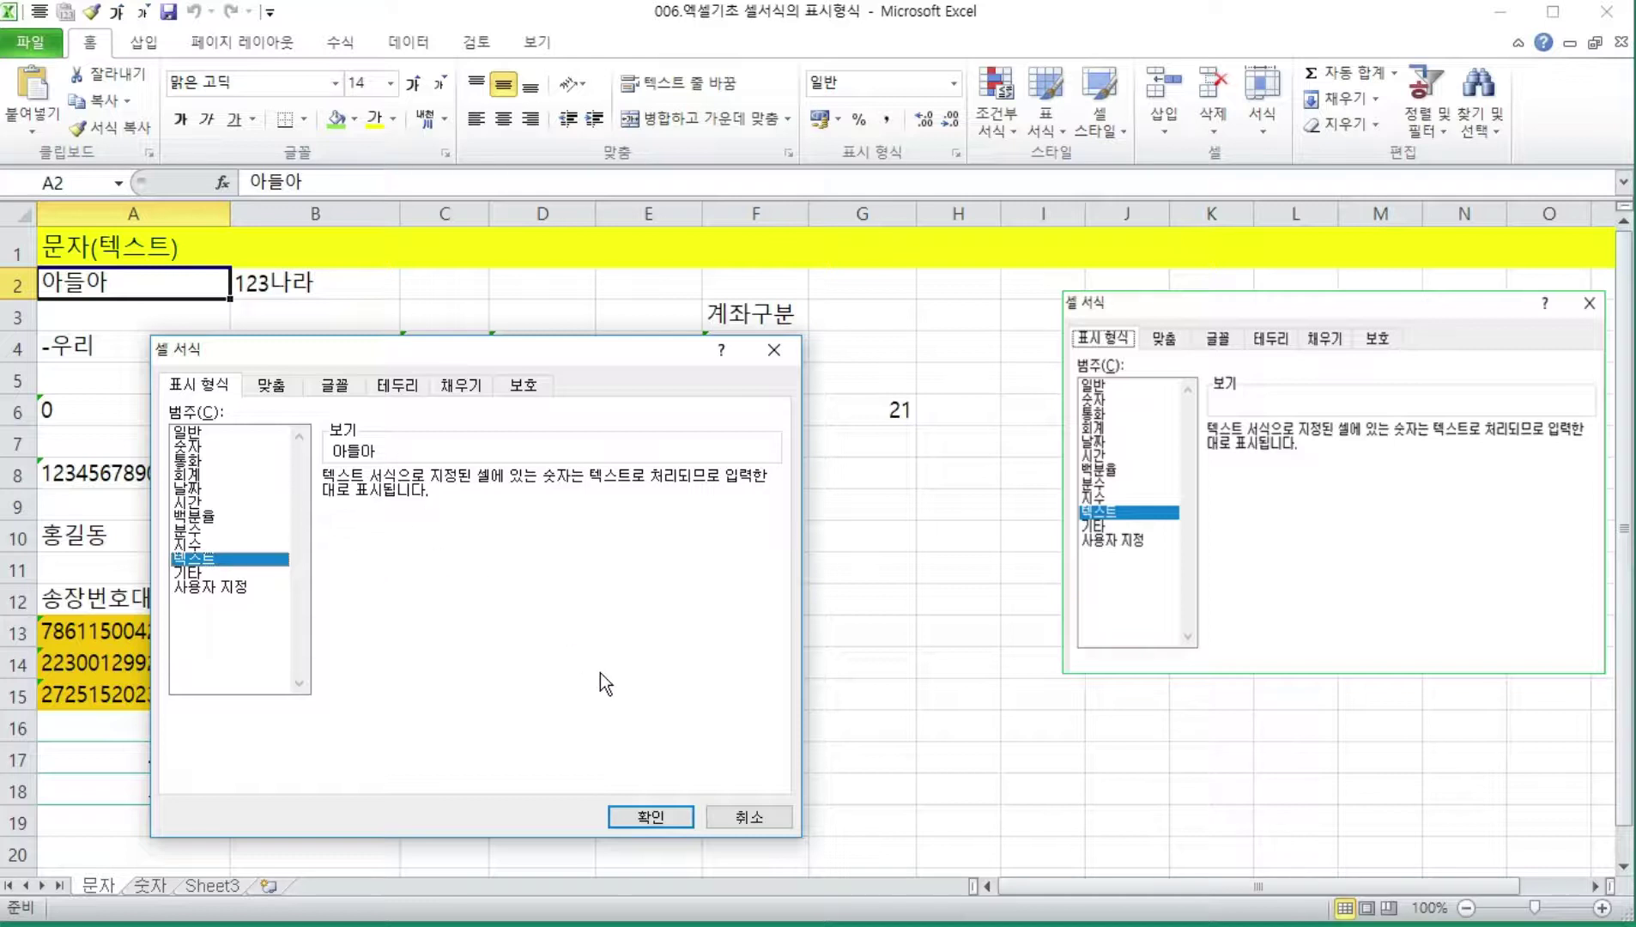
{"action": "left_click", "coordinate": [747, 811]}
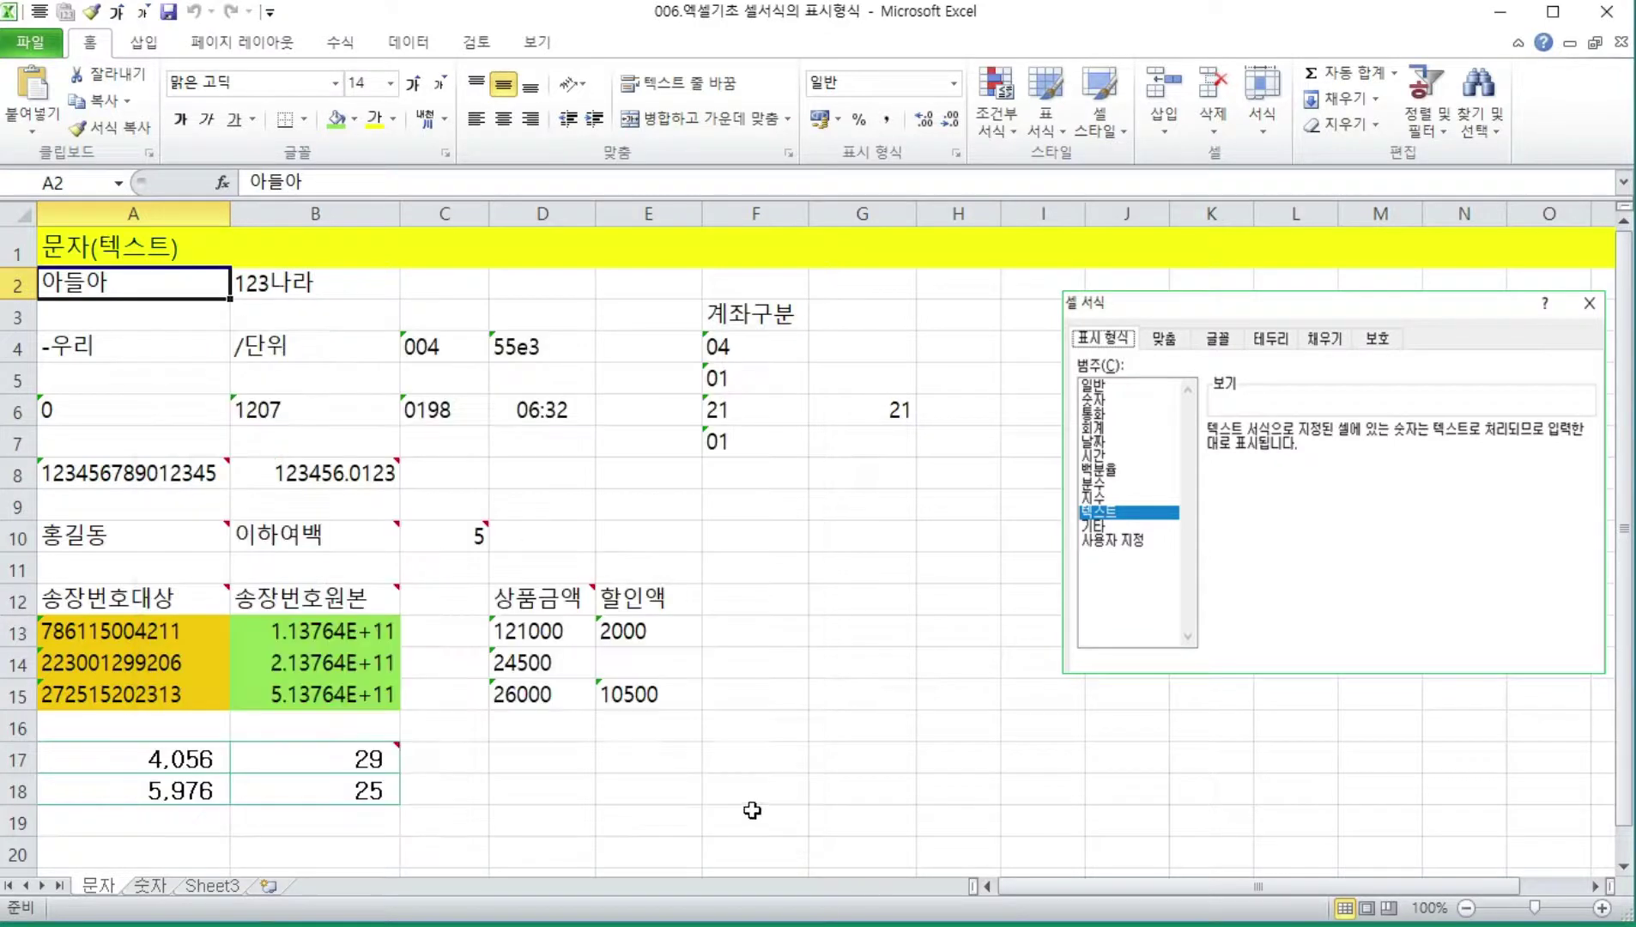
- Review cell A2's number format in the Format Cells dialog and in the list of available number formats, without changing it
{"action": "left_click", "coordinate": [1255, 113]}
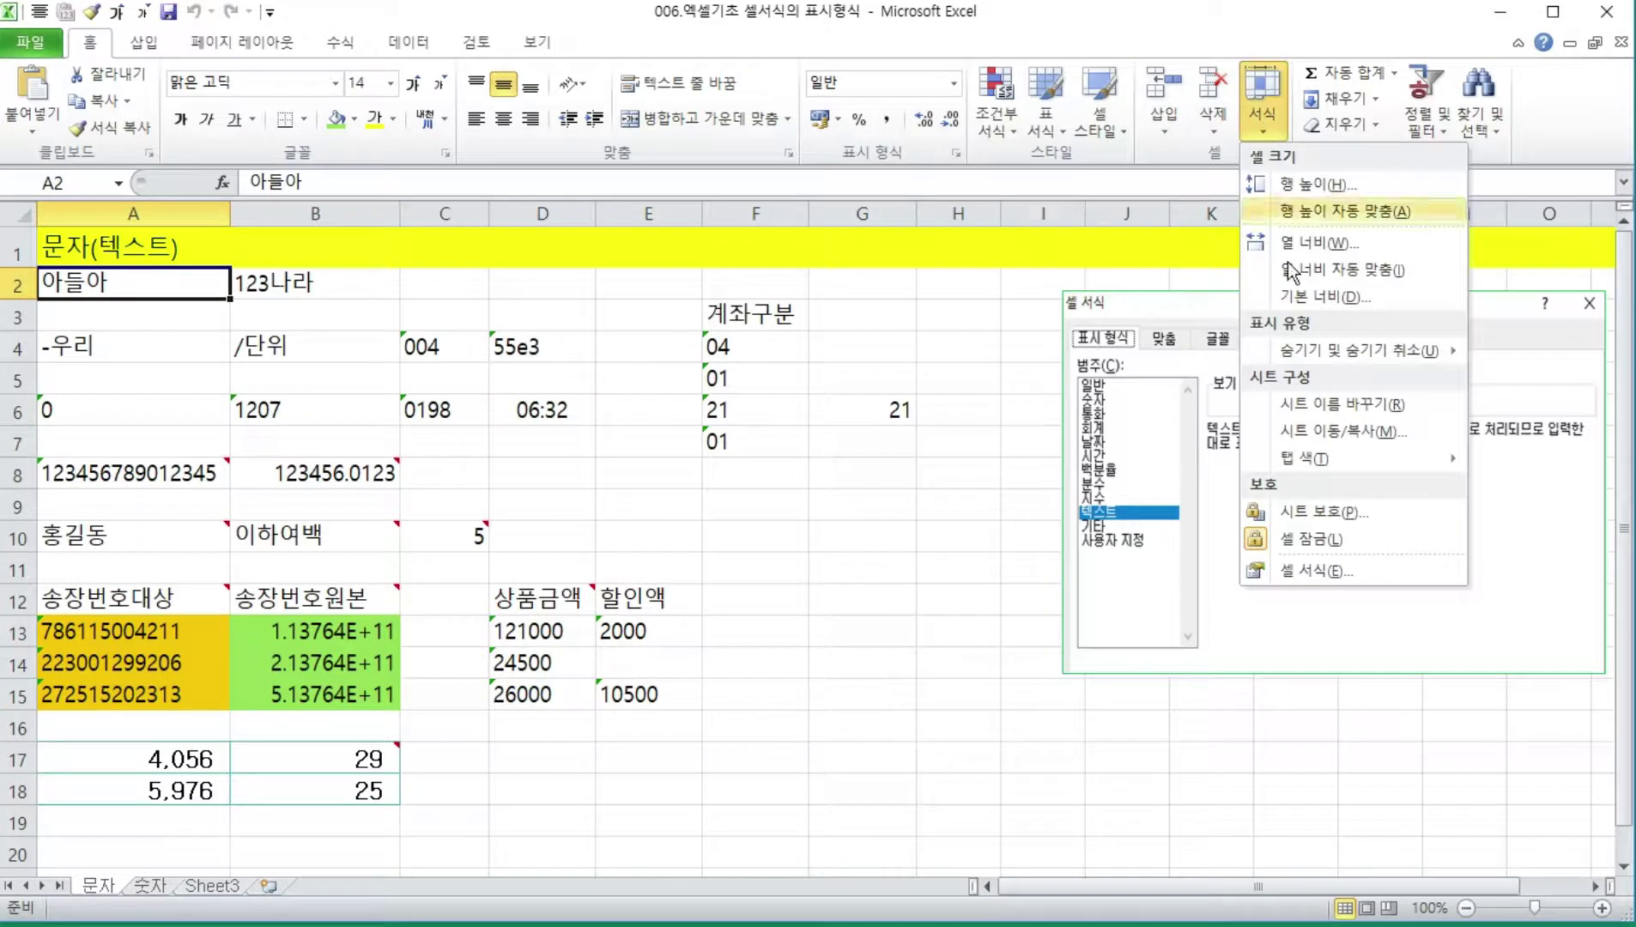
{"action": "left_click", "coordinate": [1370, 574]}
{"action": "key", "text": "Escape"}
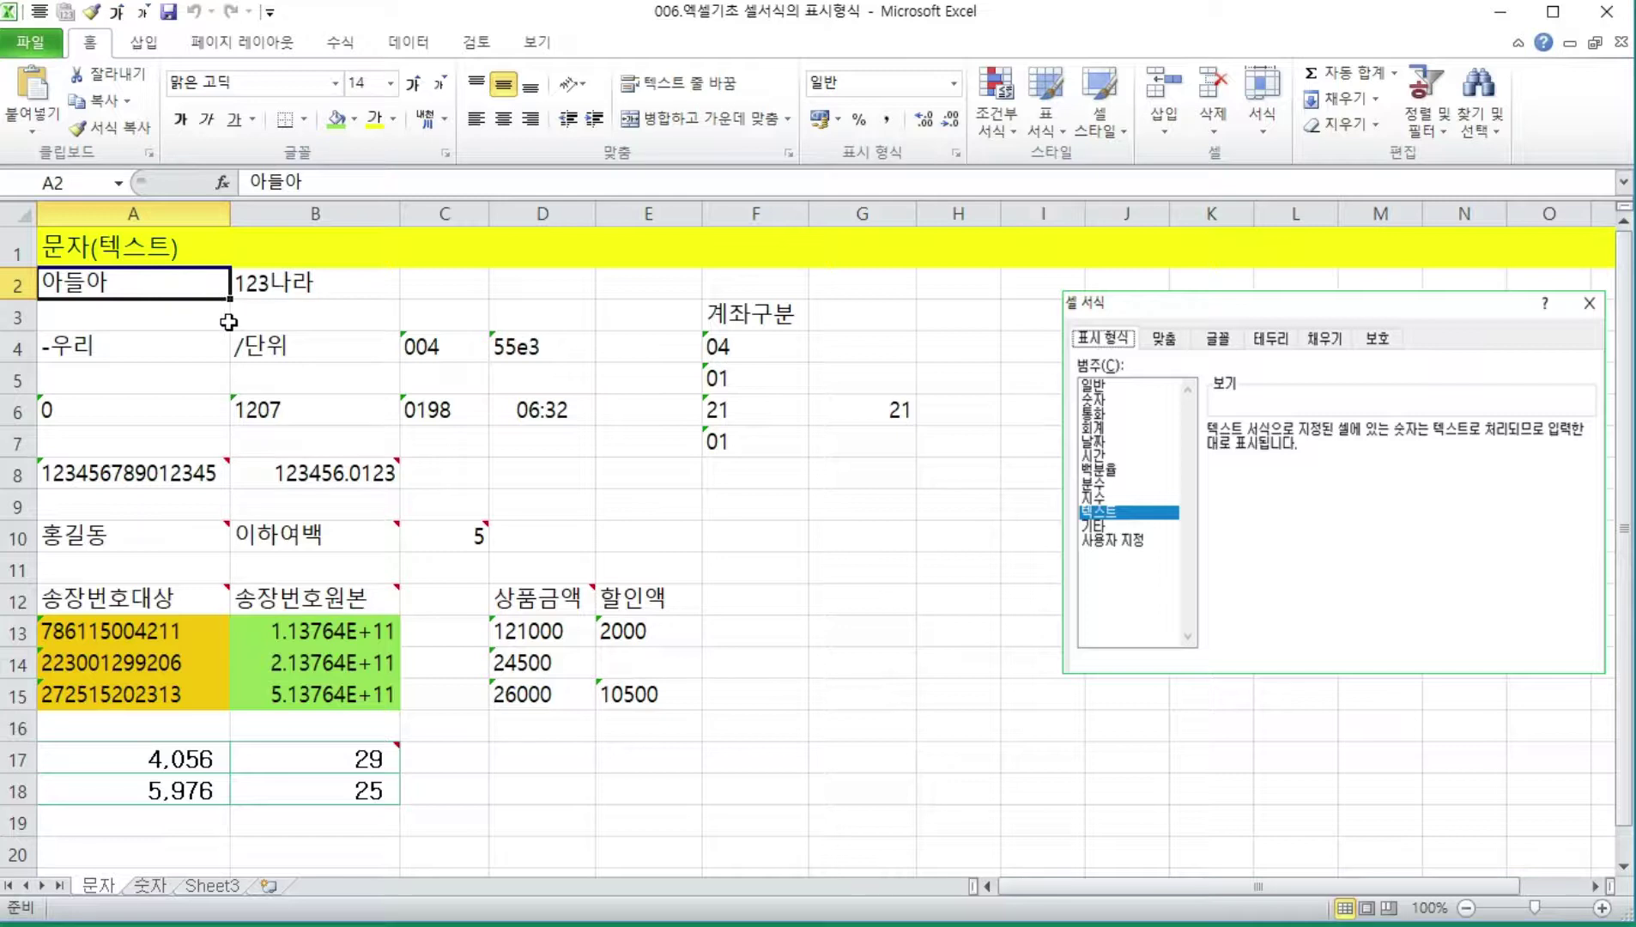
{"action": "right_click", "coordinate": [176, 282]}
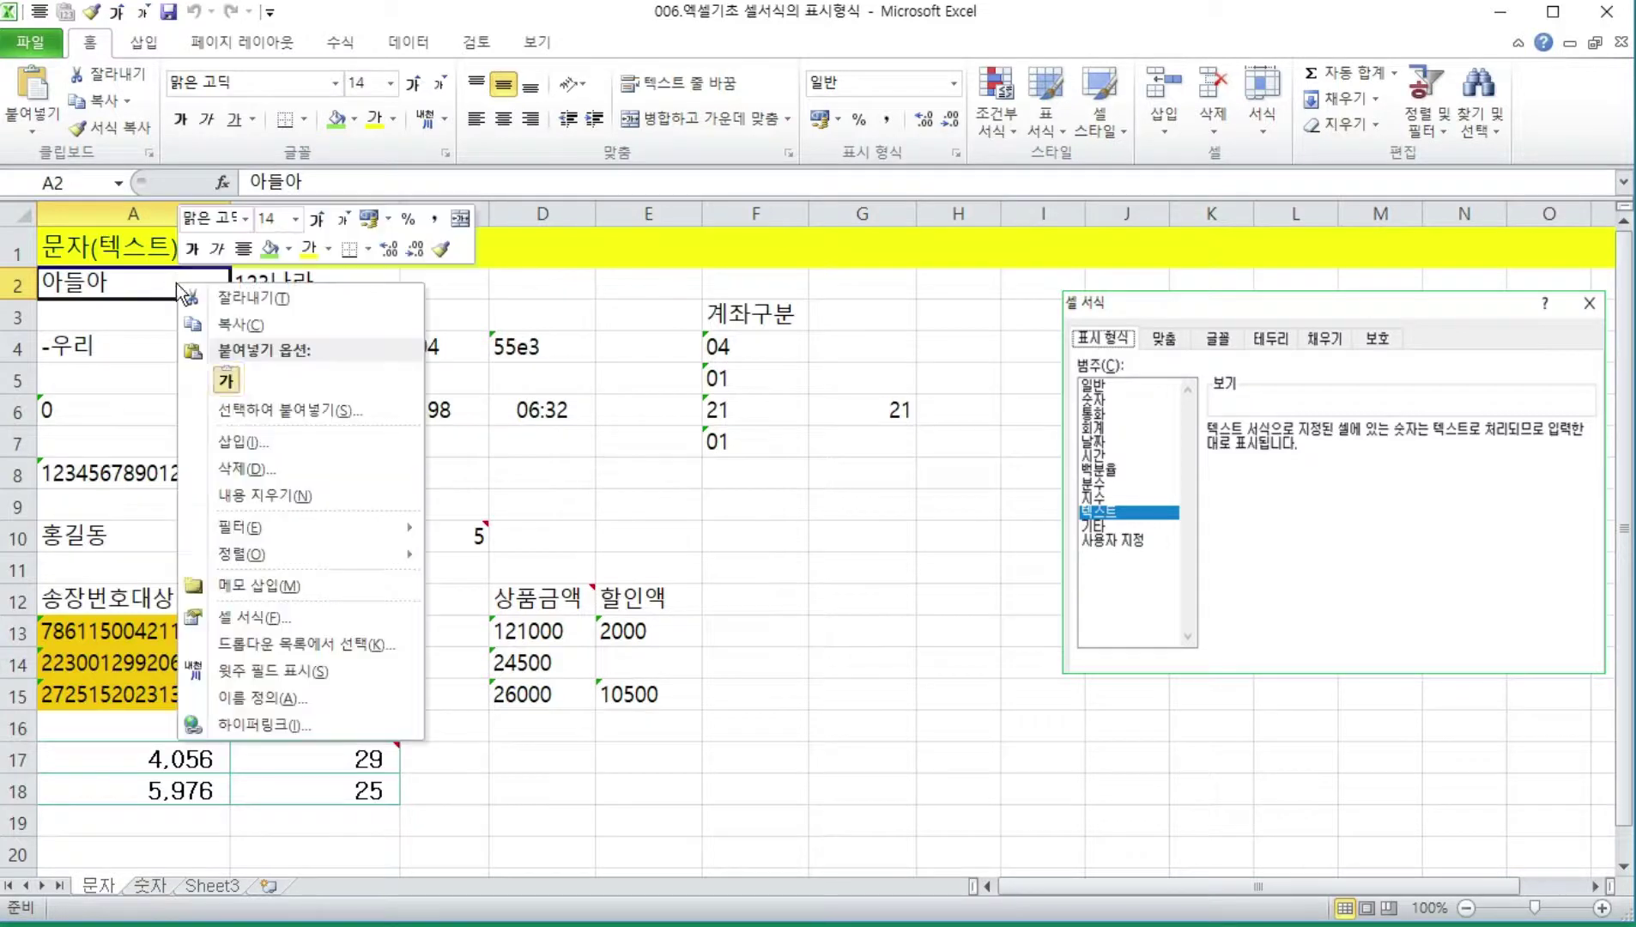
{"action": "left_click", "coordinate": [350, 618]}
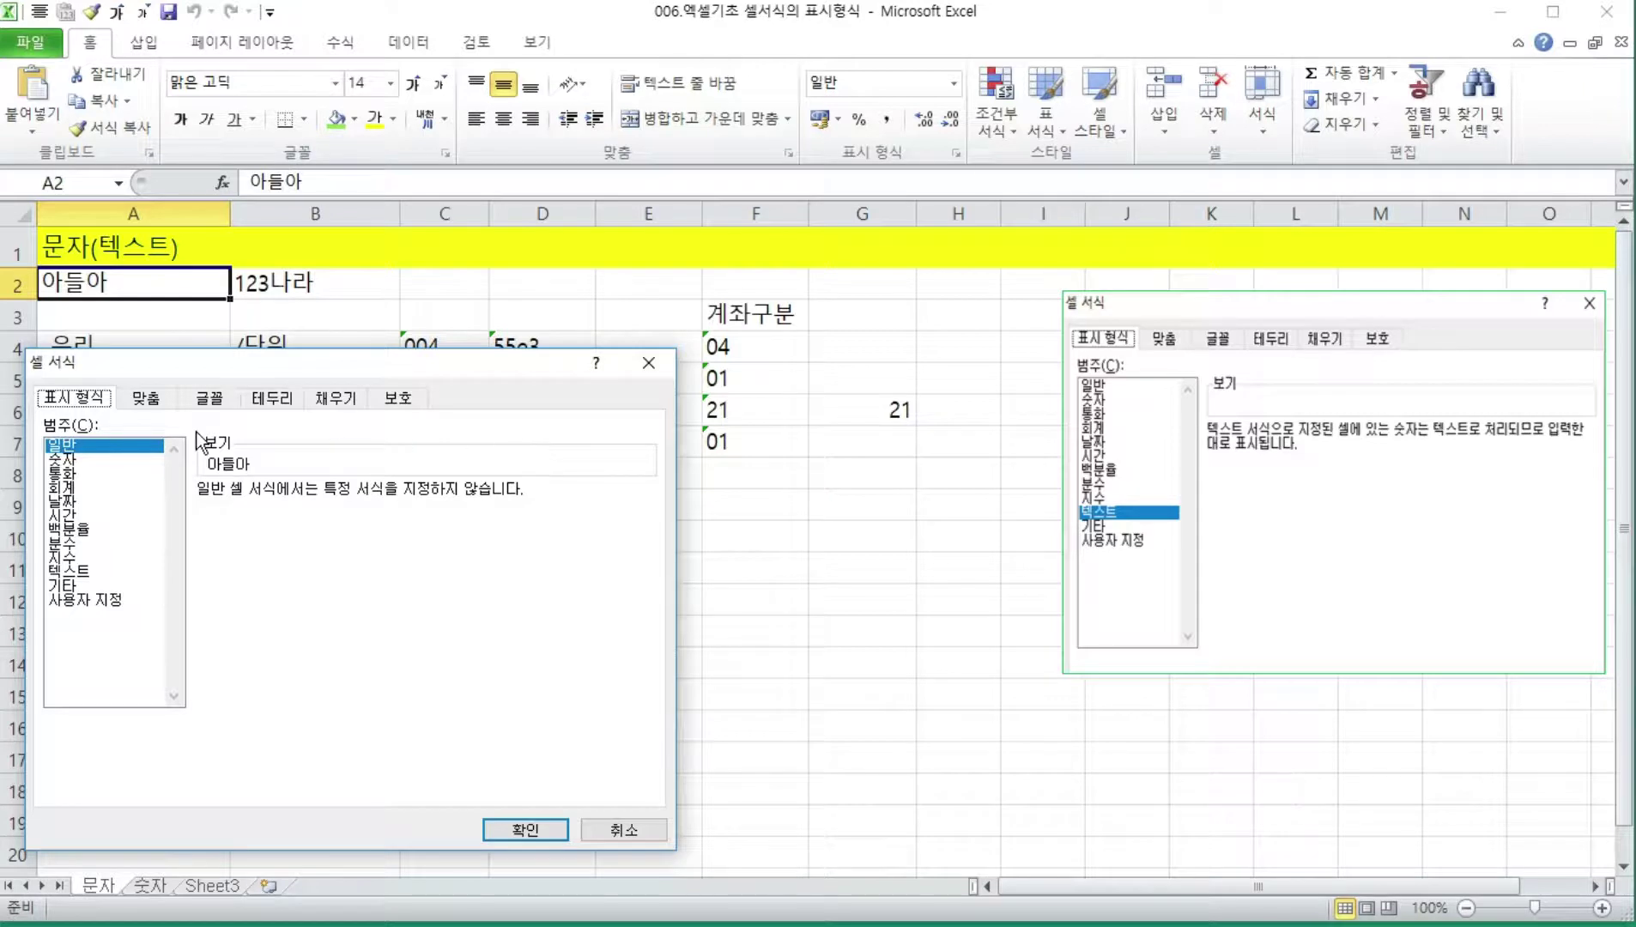
{"action": "left_click", "coordinate": [624, 831]}
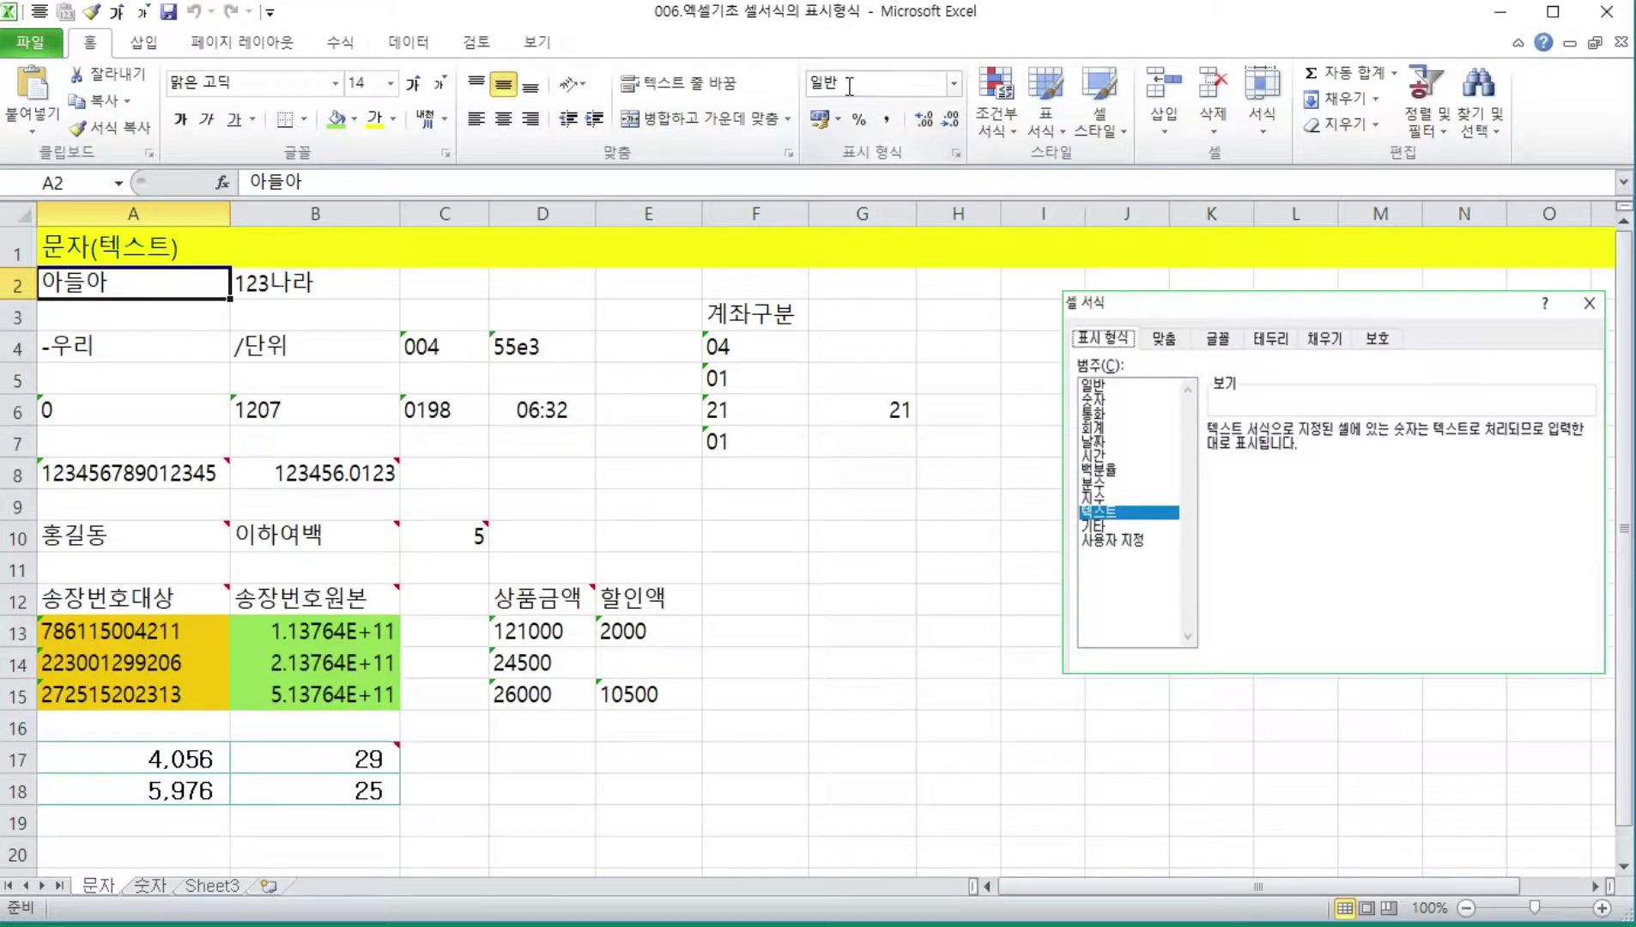
{"action": "left_click", "coordinate": [955, 84]}
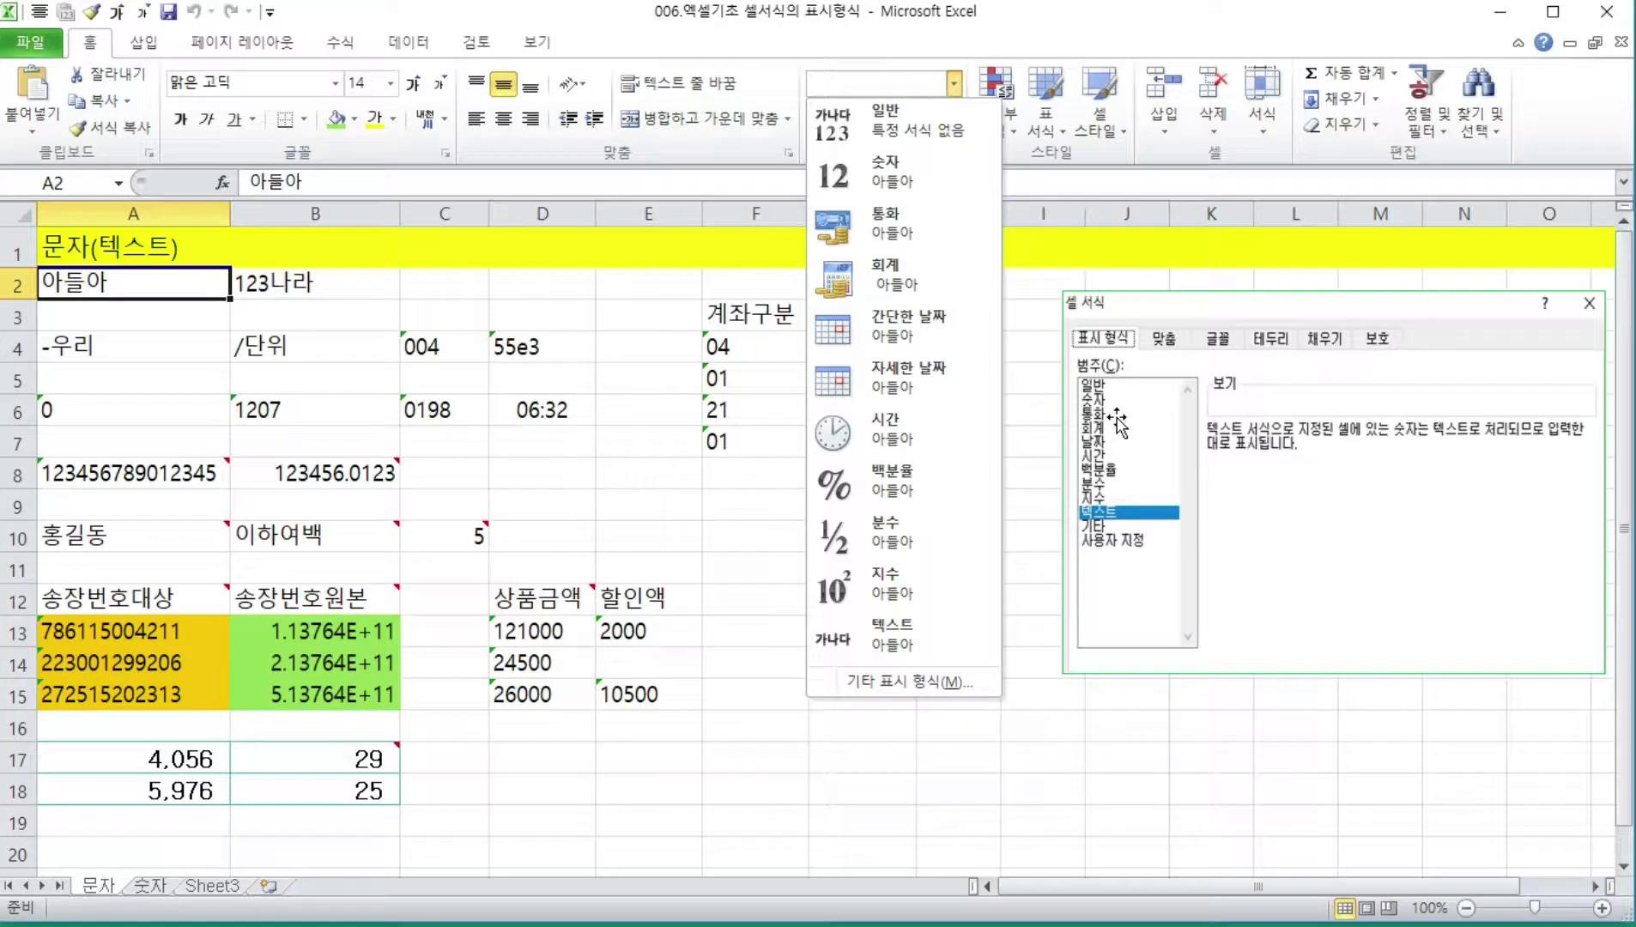
{"action": "key", "text": "Escape"}
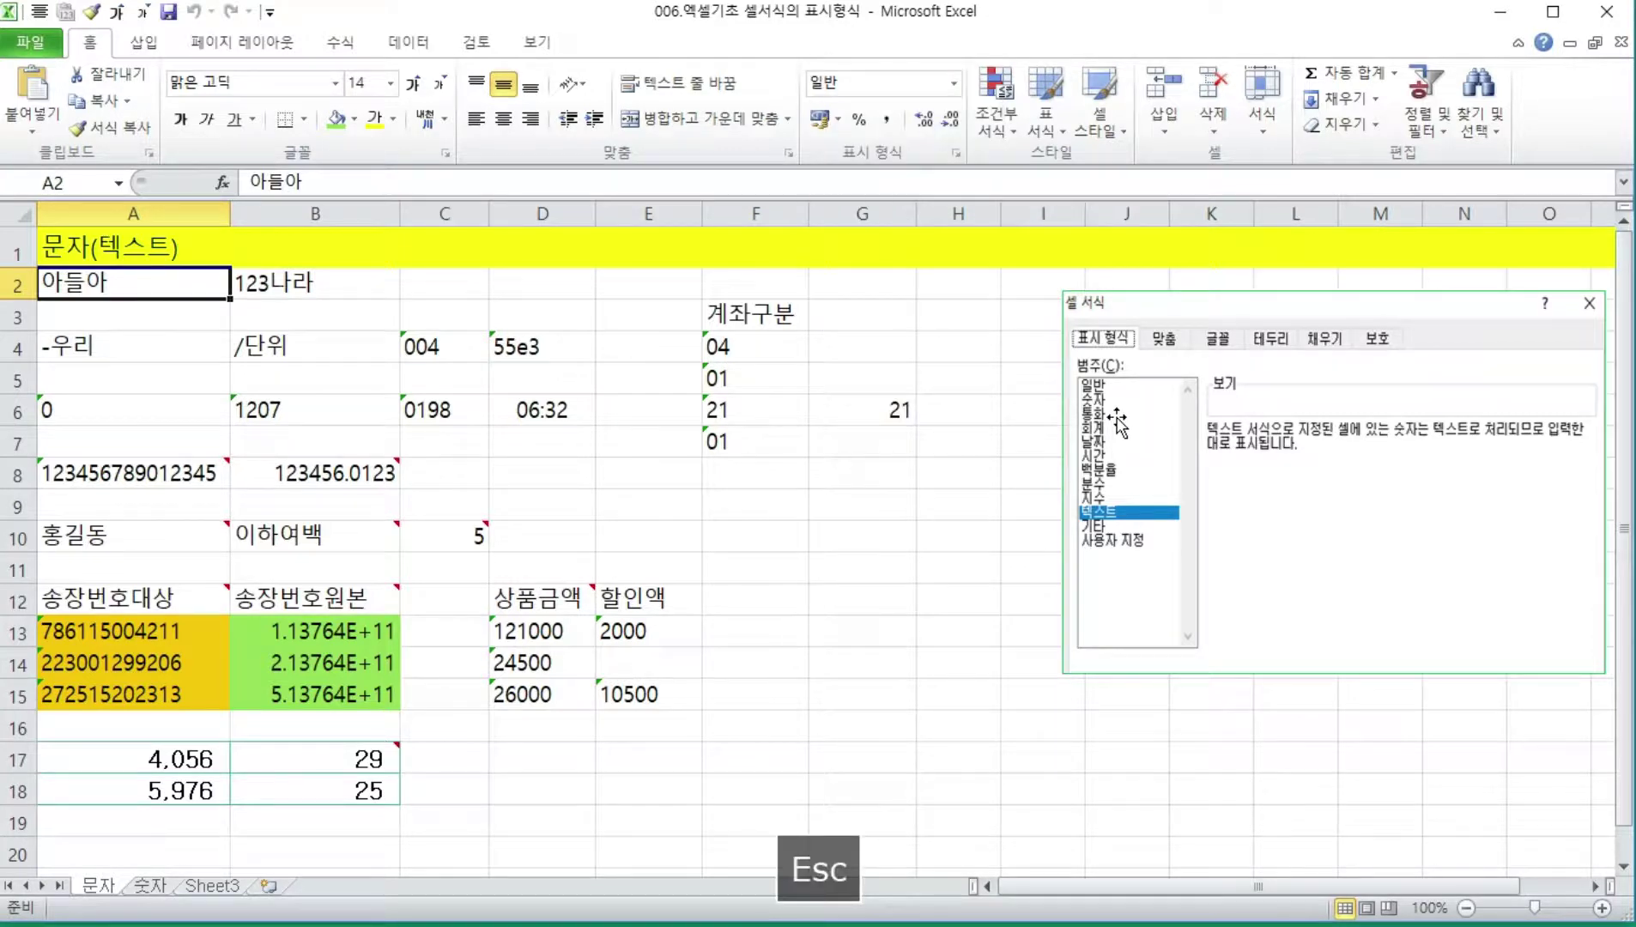
- Check the contents and number formats of cells B2, D4, C4, B4 and A2
{"action": "left_click", "coordinate": [326, 292]}
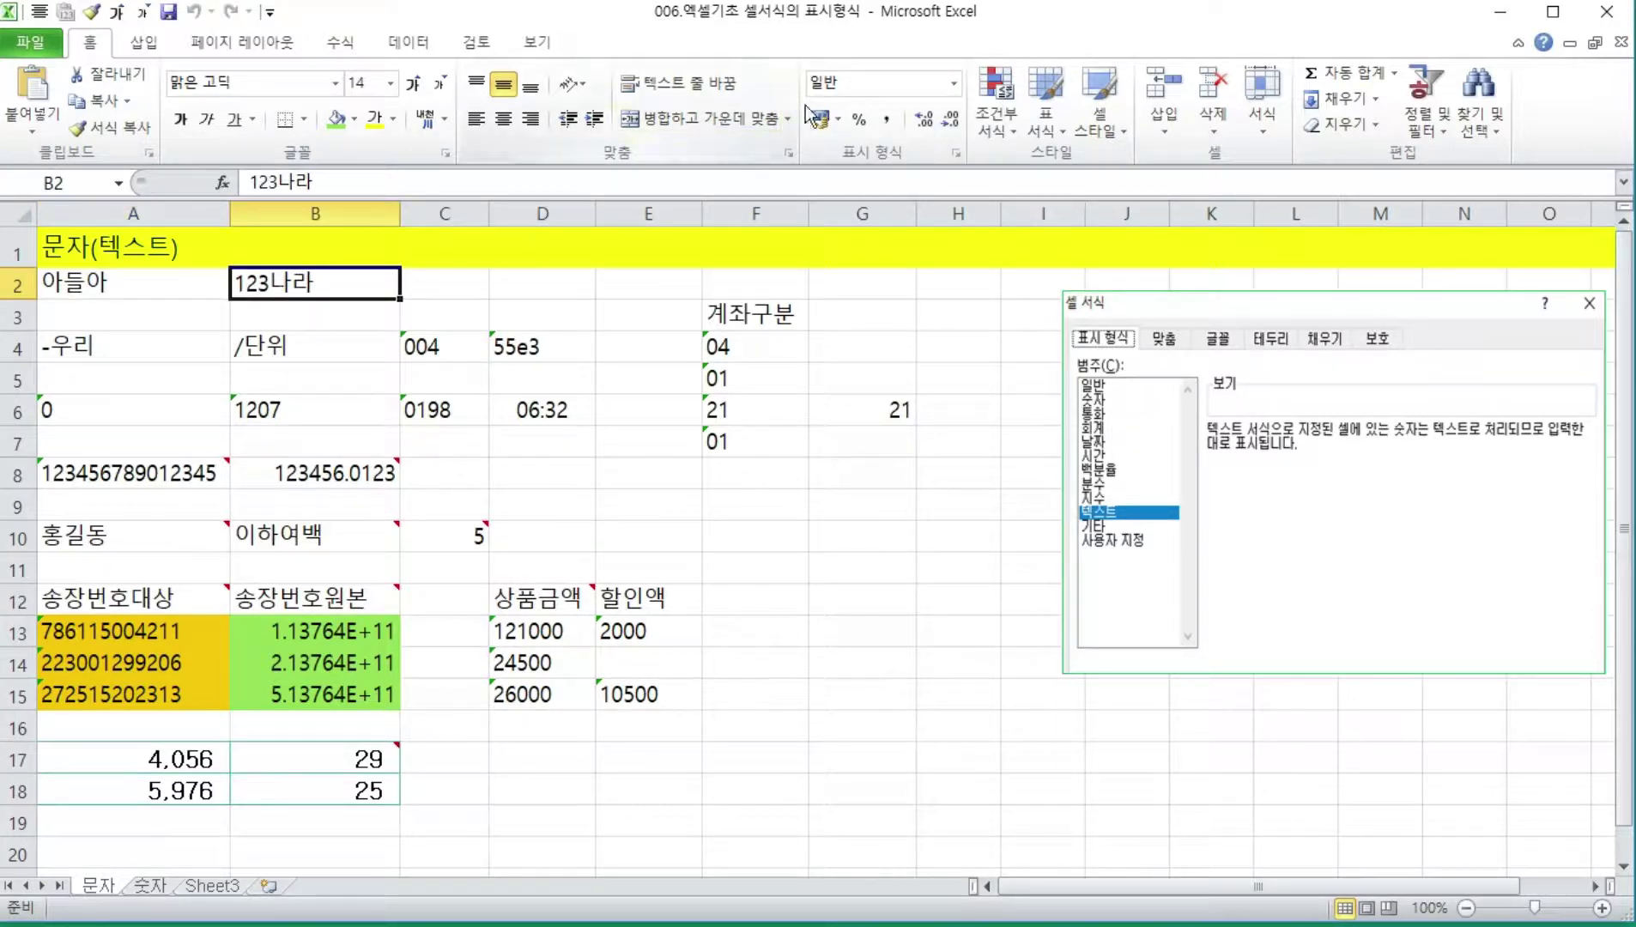
{"action": "left_click", "coordinate": [515, 350]}
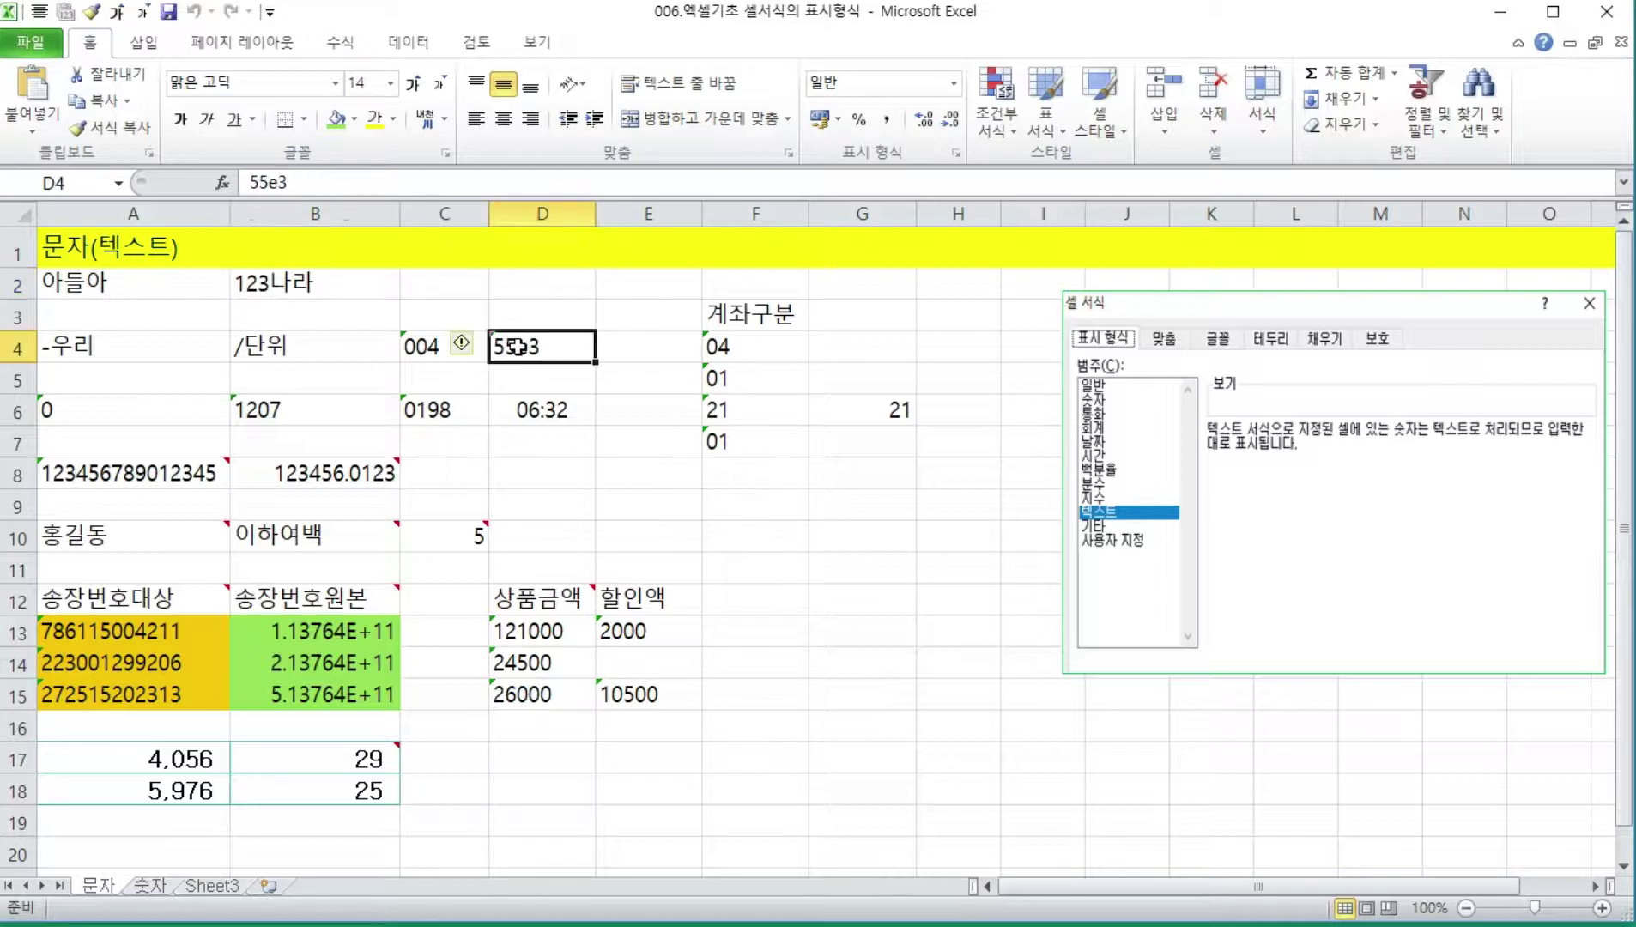
{"action": "left_click", "coordinate": [442, 348]}
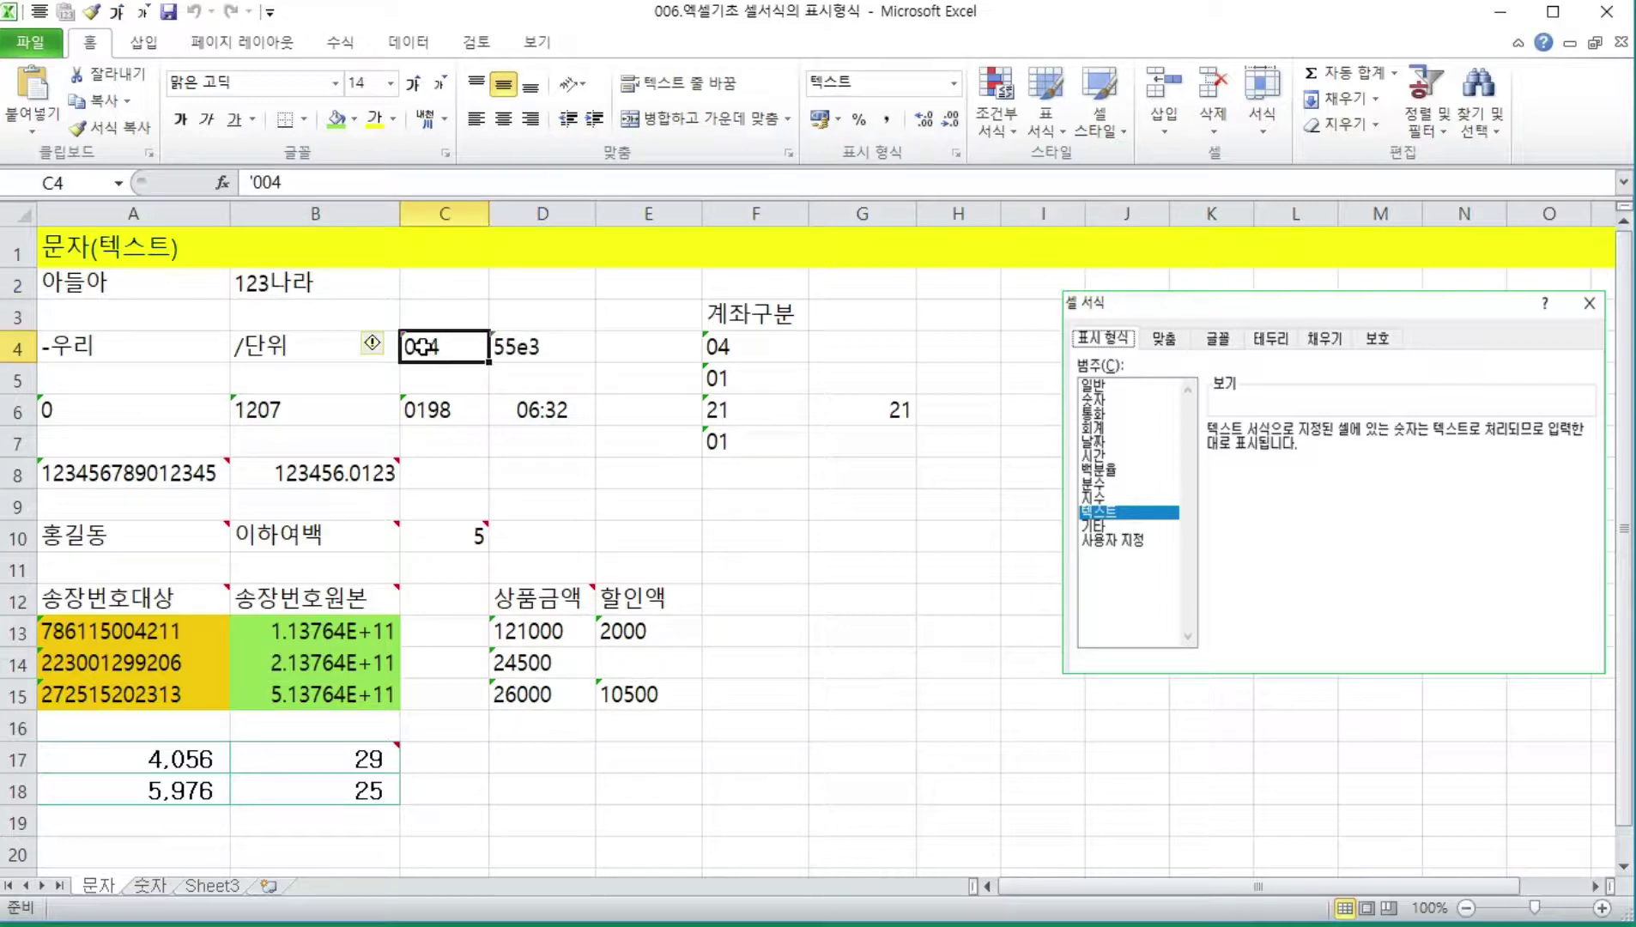
{"action": "left_click", "coordinate": [316, 360]}
{"action": "left_click", "coordinate": [104, 283]}
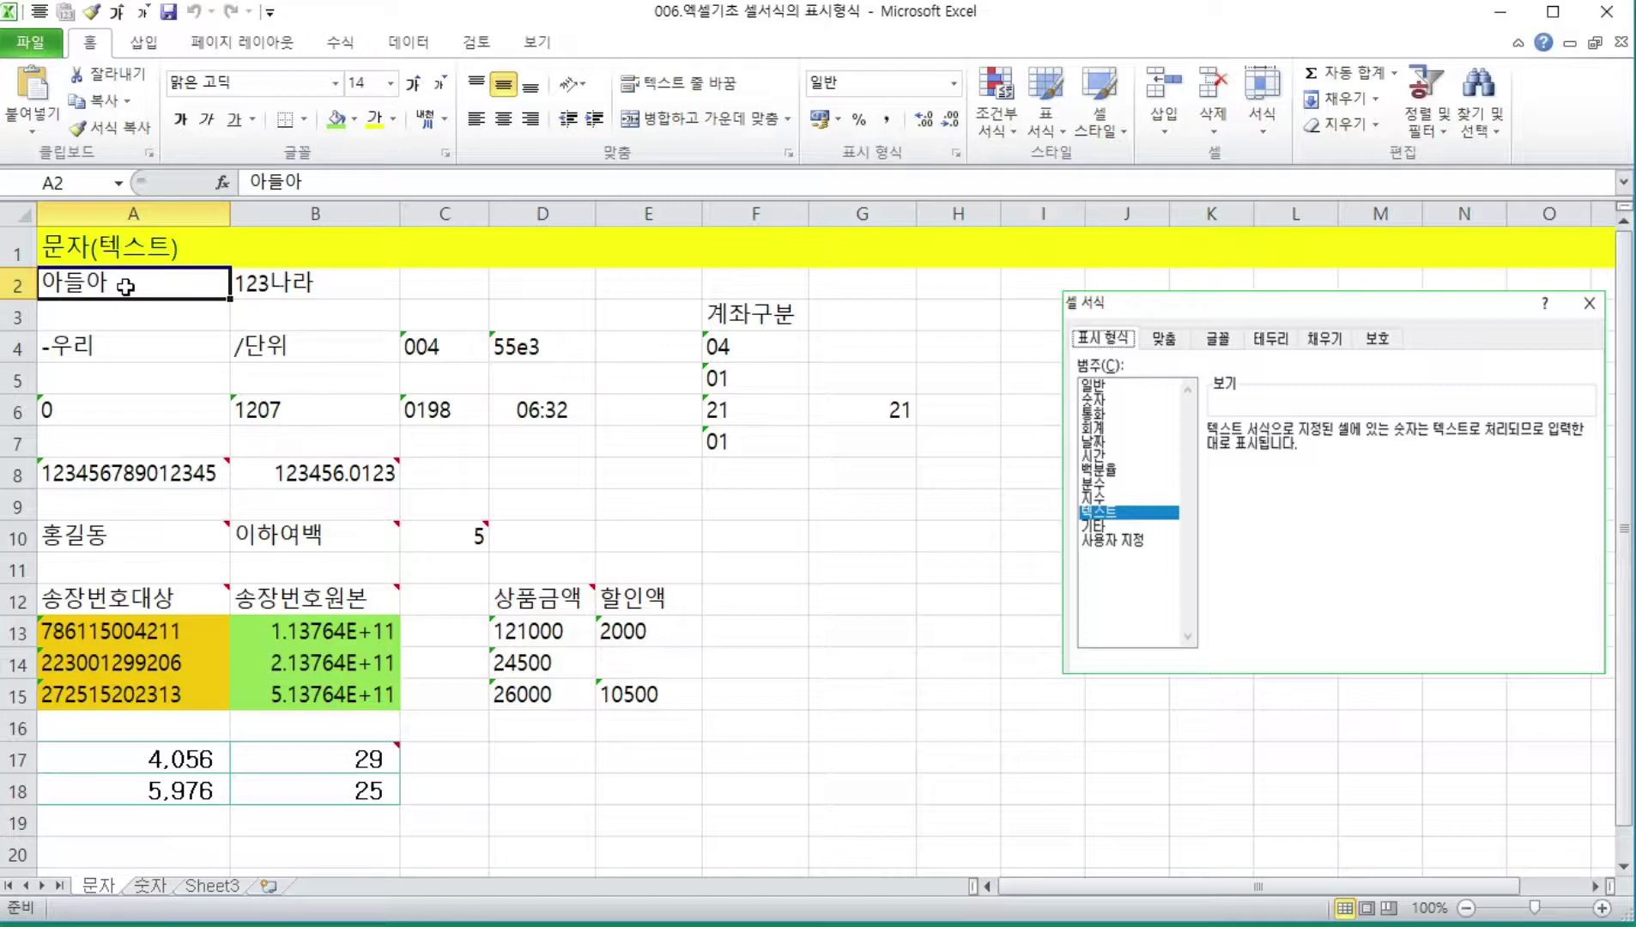
{"action": "left_click", "coordinate": [309, 287]}
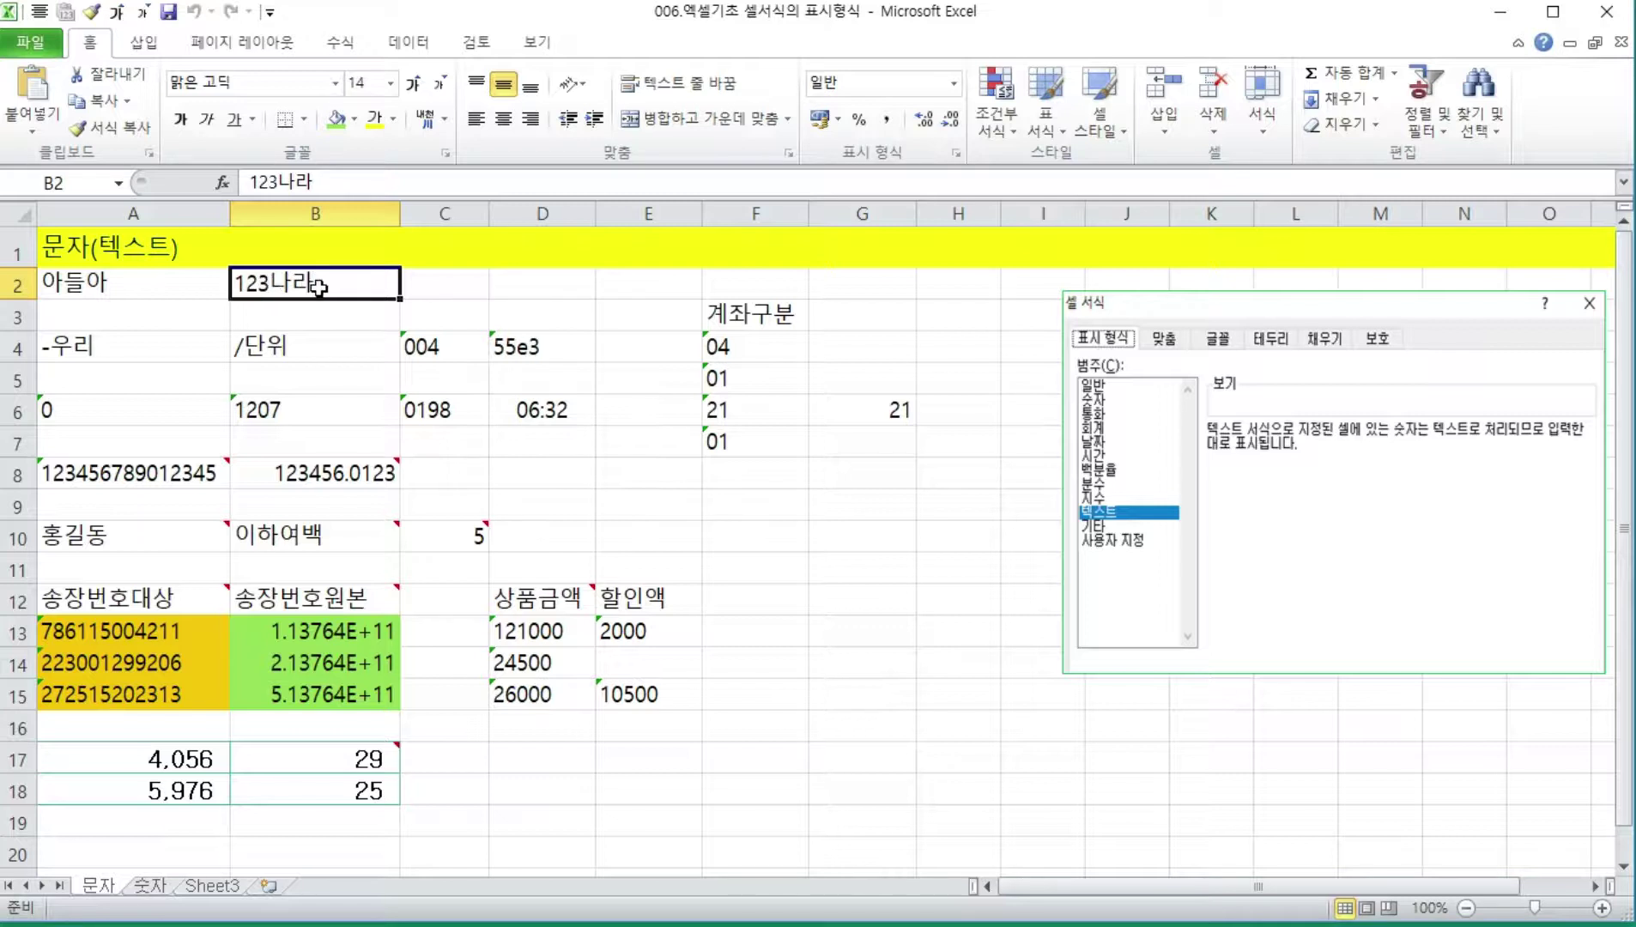
{"action": "left_click", "coordinate": [180, 285]}
{"action": "left_click", "coordinate": [264, 291]}
- Try center and right alignment on cell A2, then remove the explicit alignment
{"action": "left_click", "coordinate": [173, 286]}
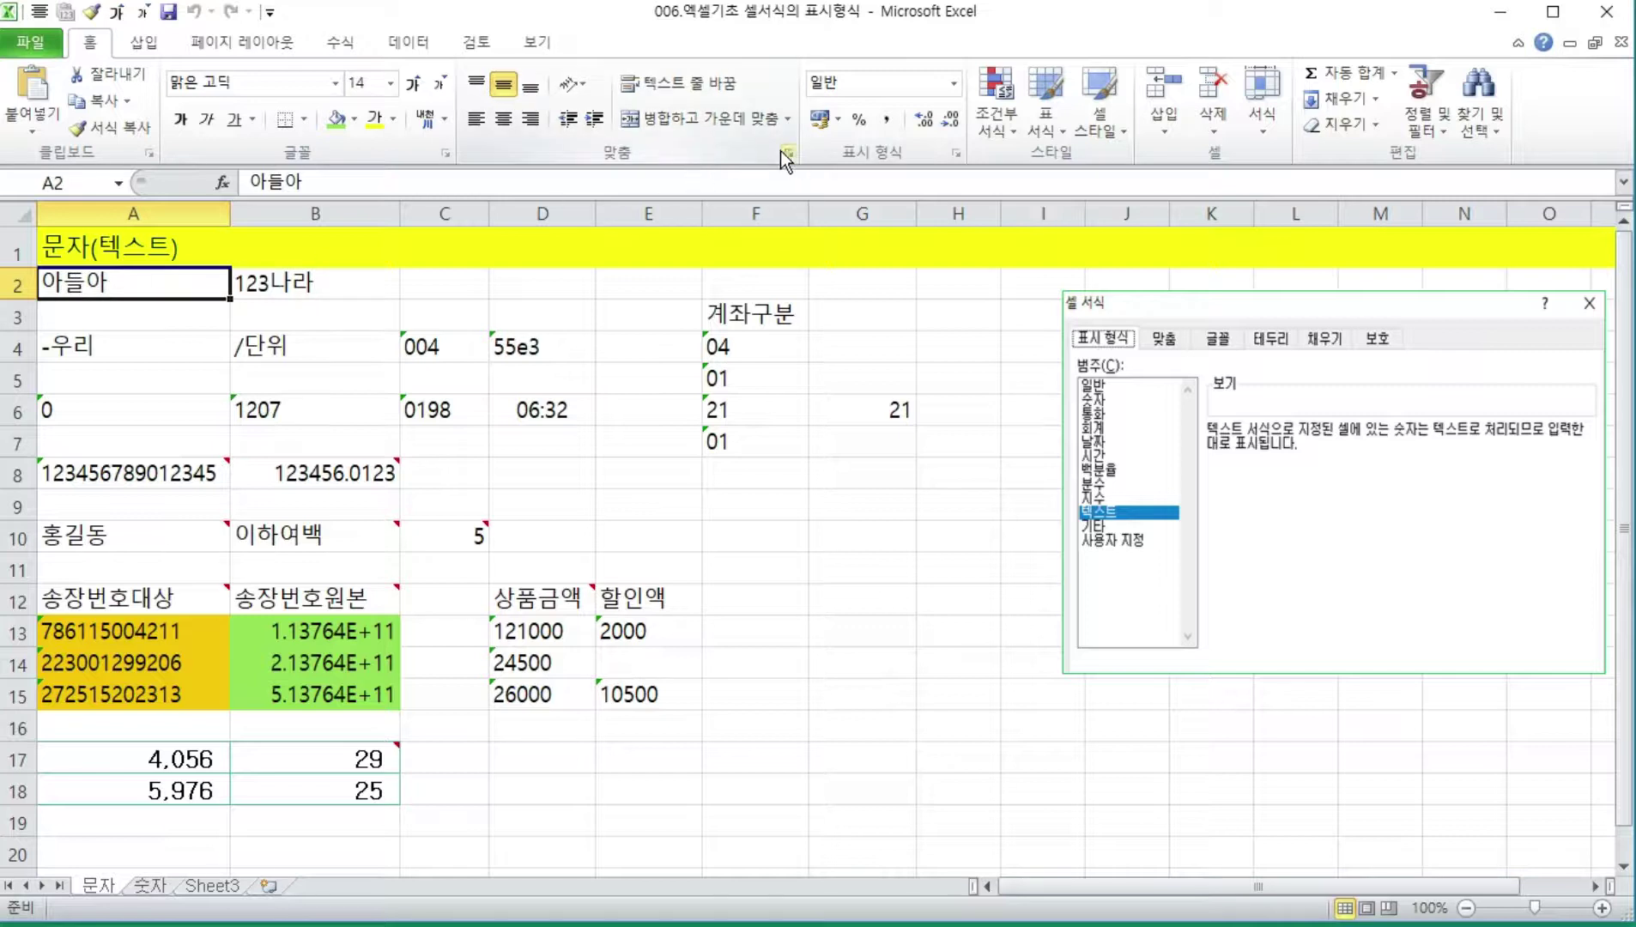
{"action": "left_click", "coordinate": [504, 119]}
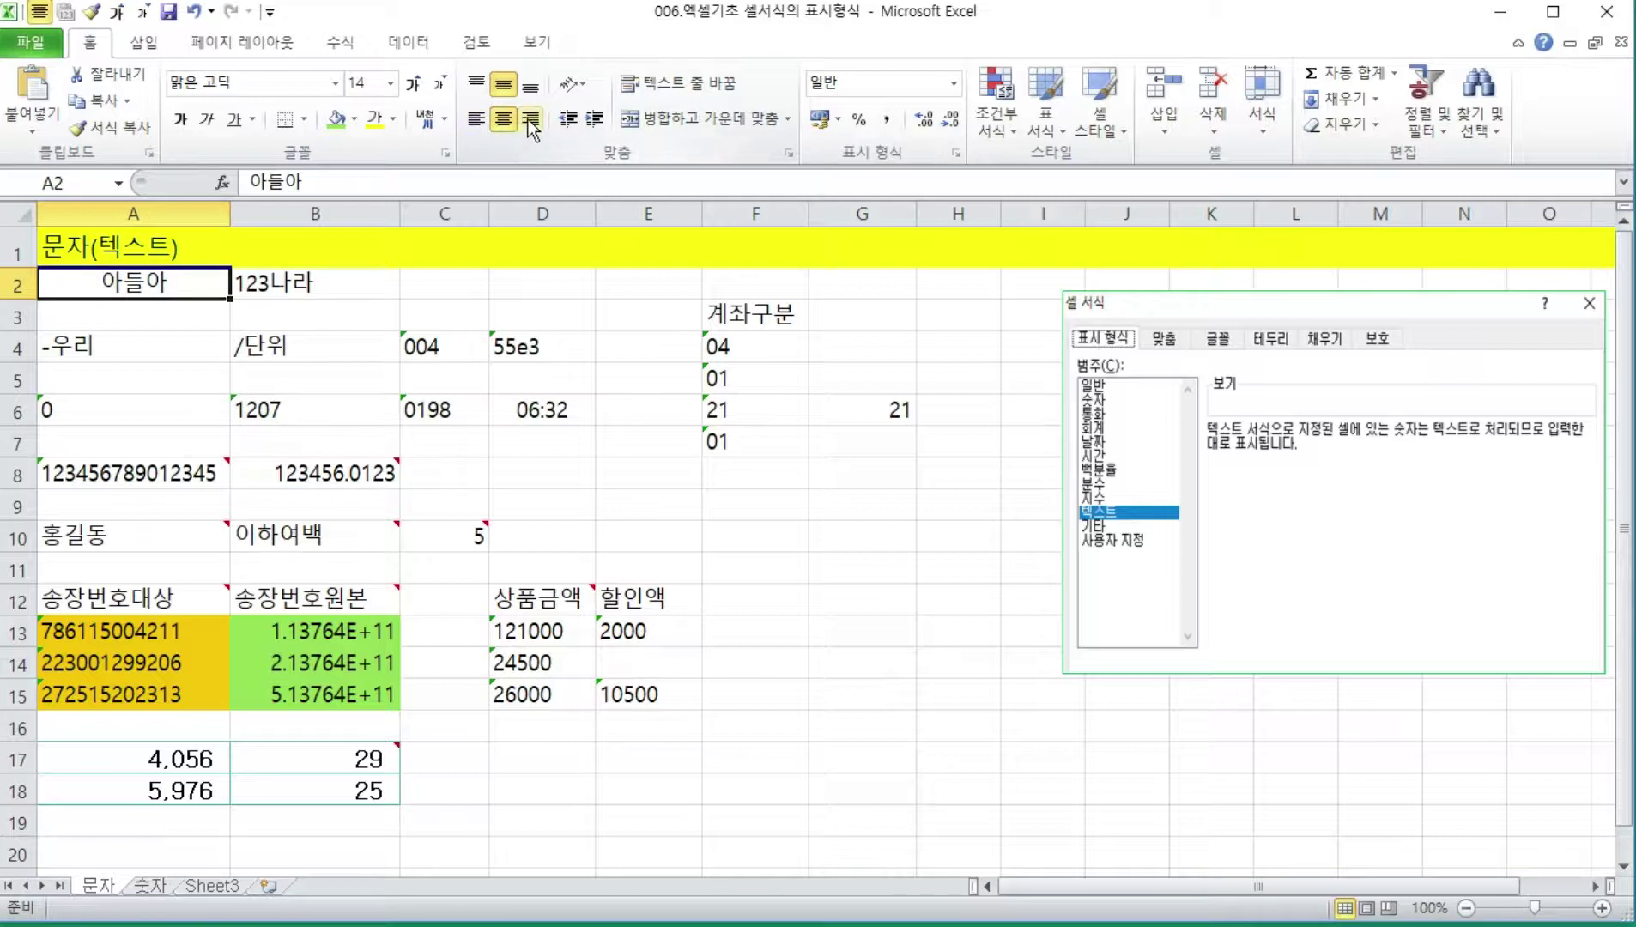
{"action": "left_click", "coordinate": [529, 120]}
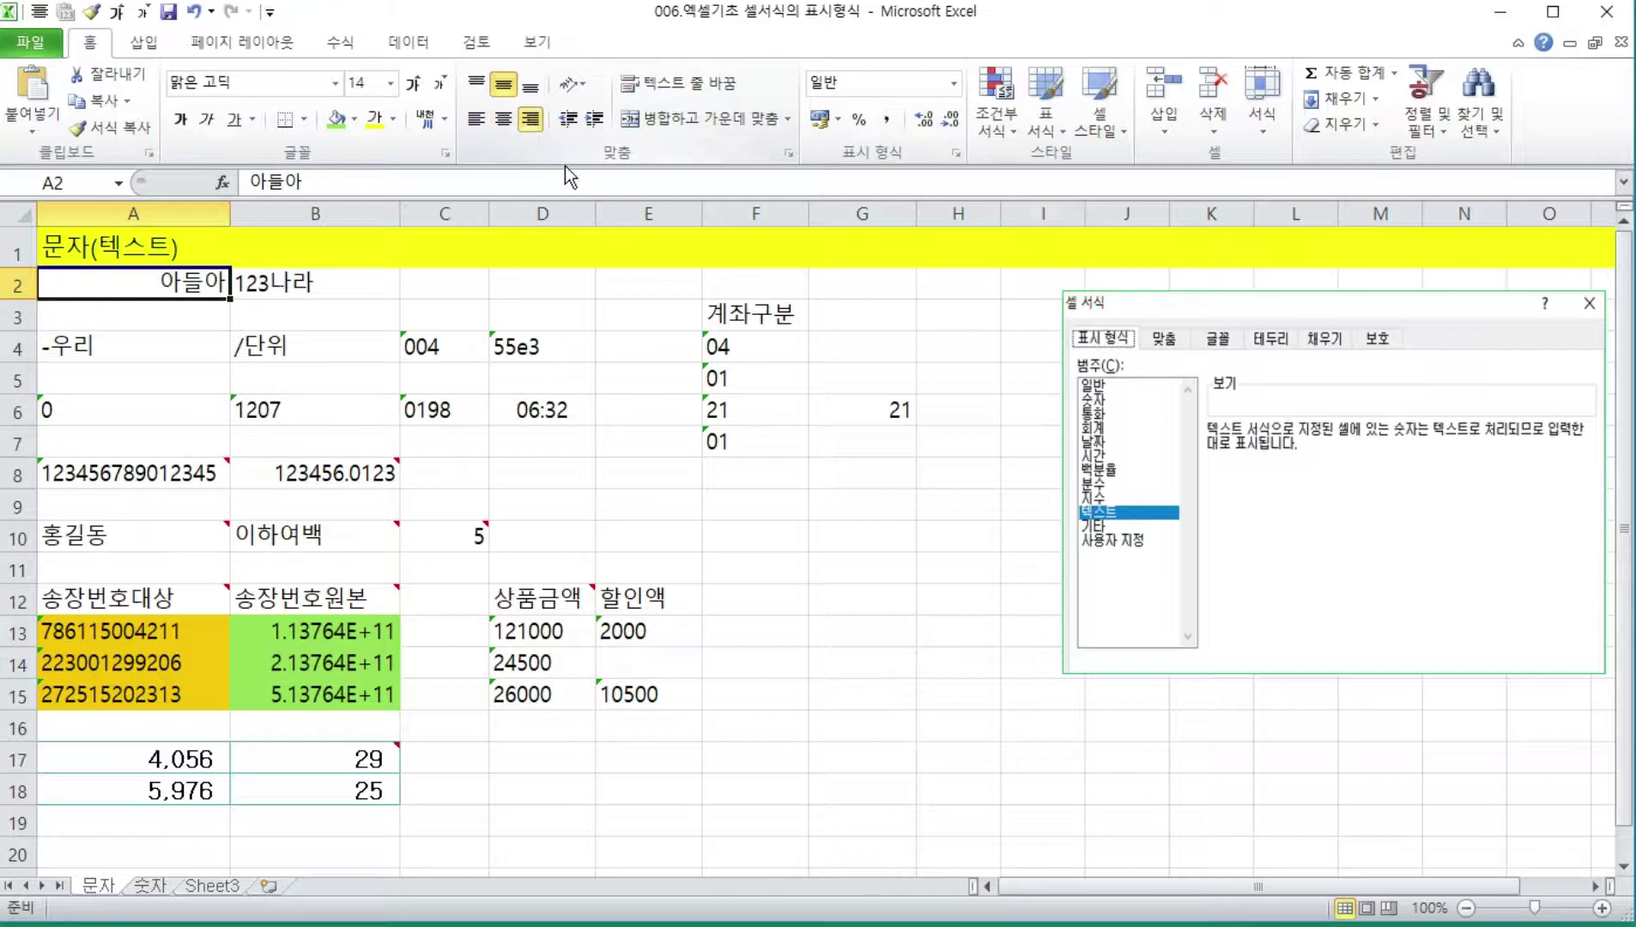
{"action": "left_click", "coordinate": [533, 127]}
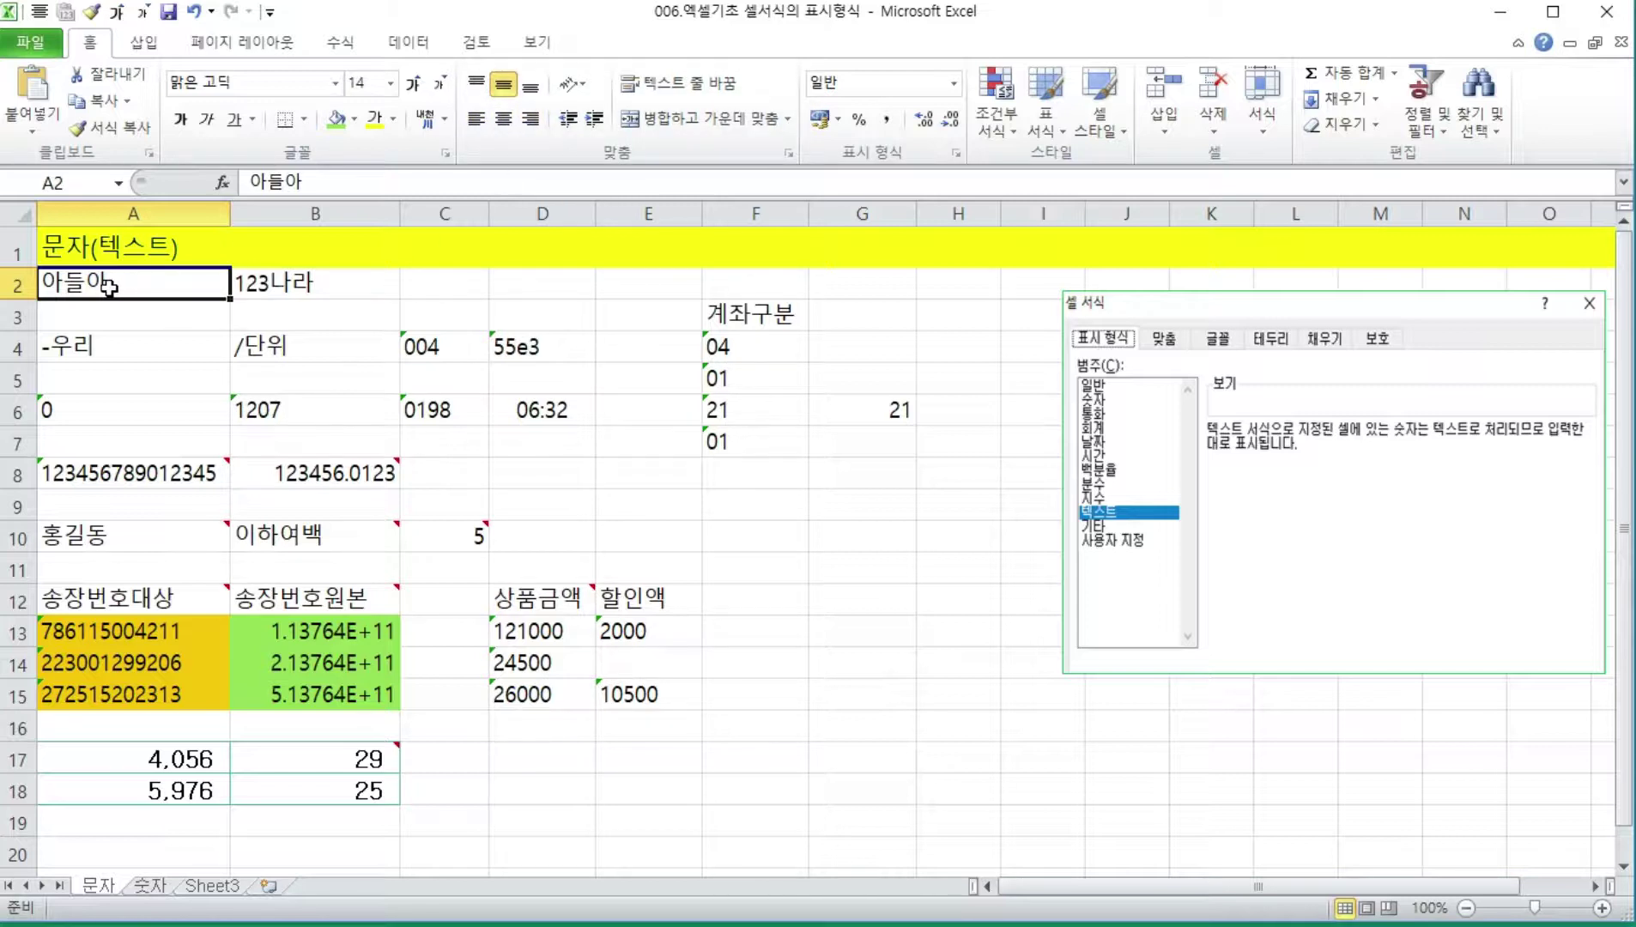
- Examine the horizontal text alignment options for cell A2 in the Format Cells dialog, then dismiss it without changes
{"action": "left_click", "coordinate": [787, 156]}
{"action": "left_click", "coordinate": [381, 359]}
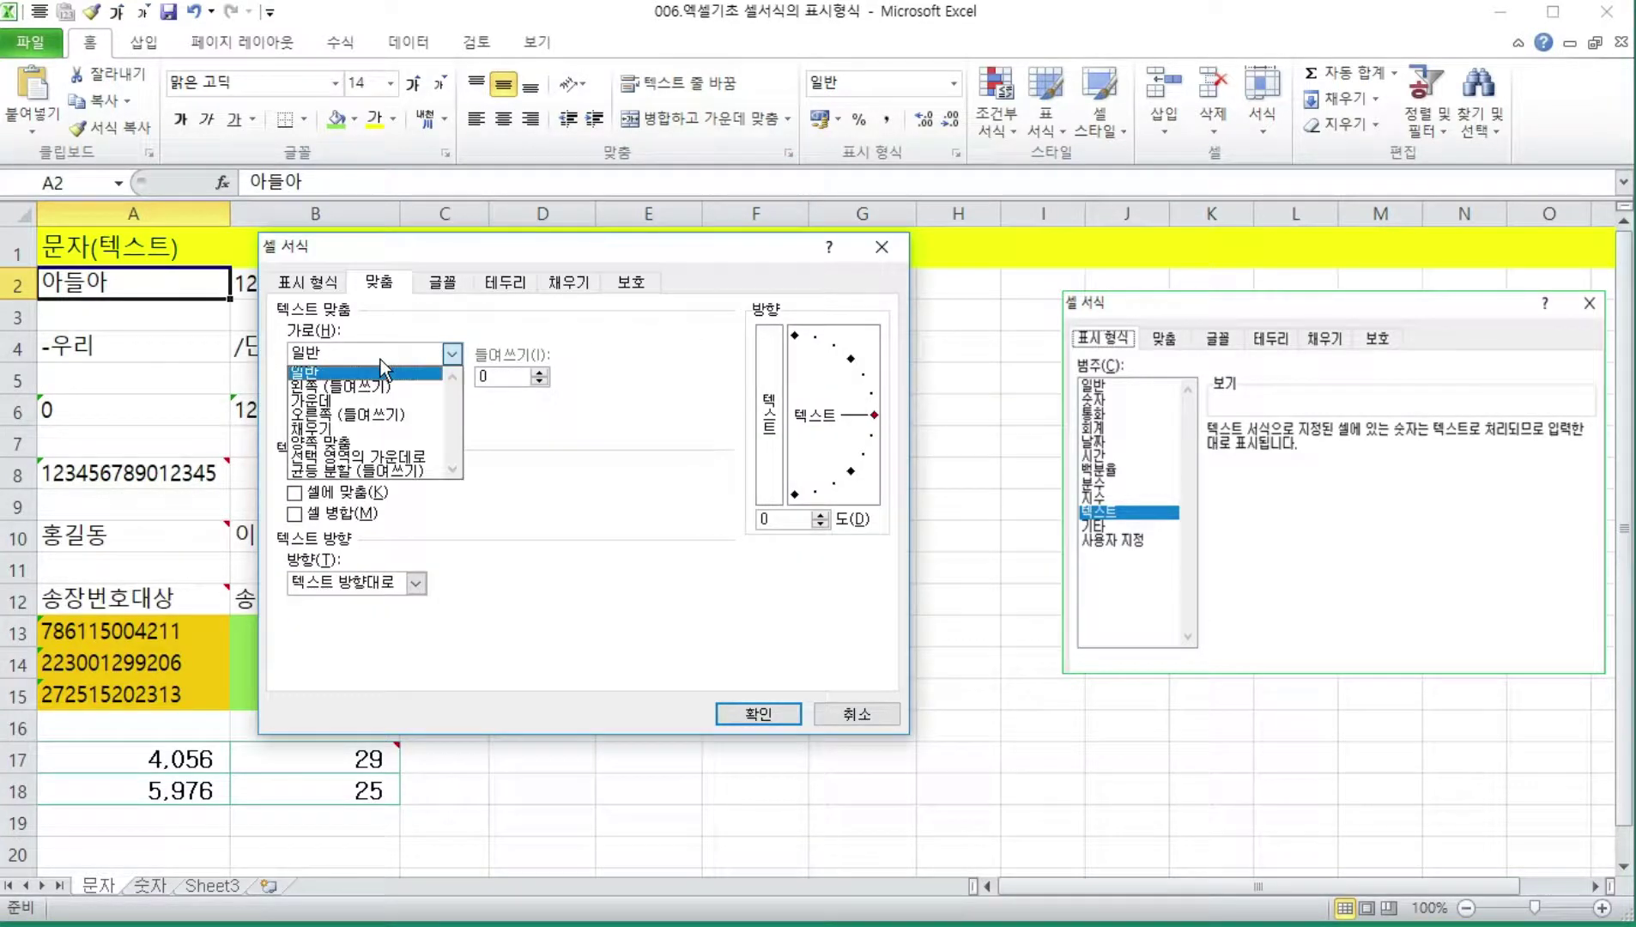
{"action": "left_click", "coordinate": [379, 359]}
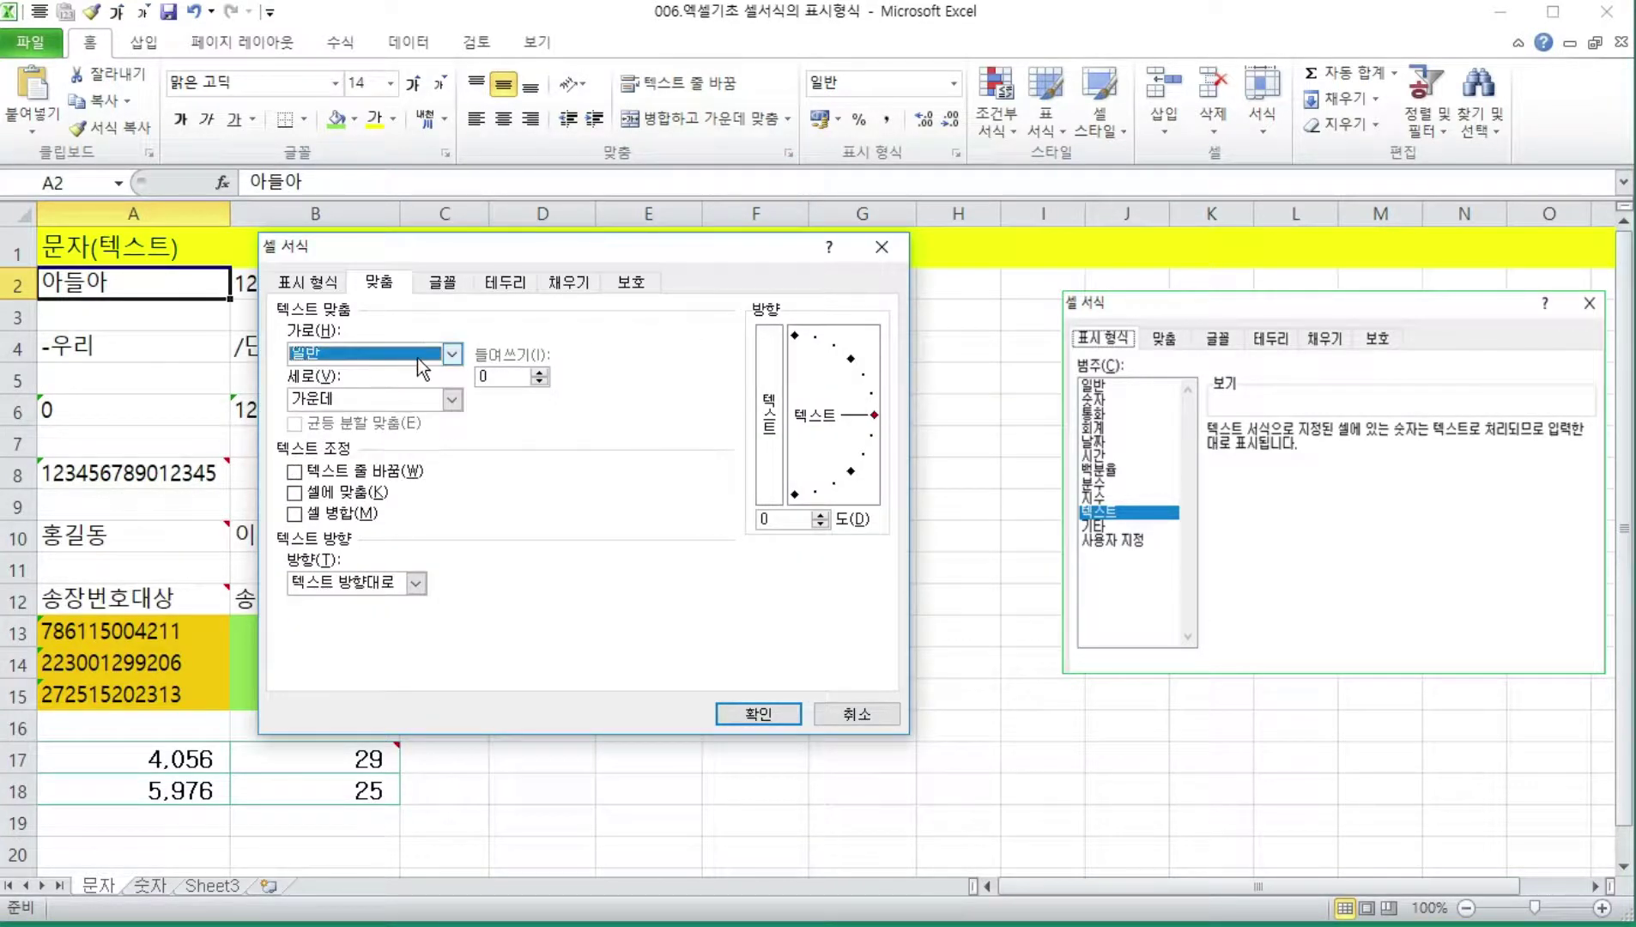
{"action": "left_click", "coordinate": [852, 715]}
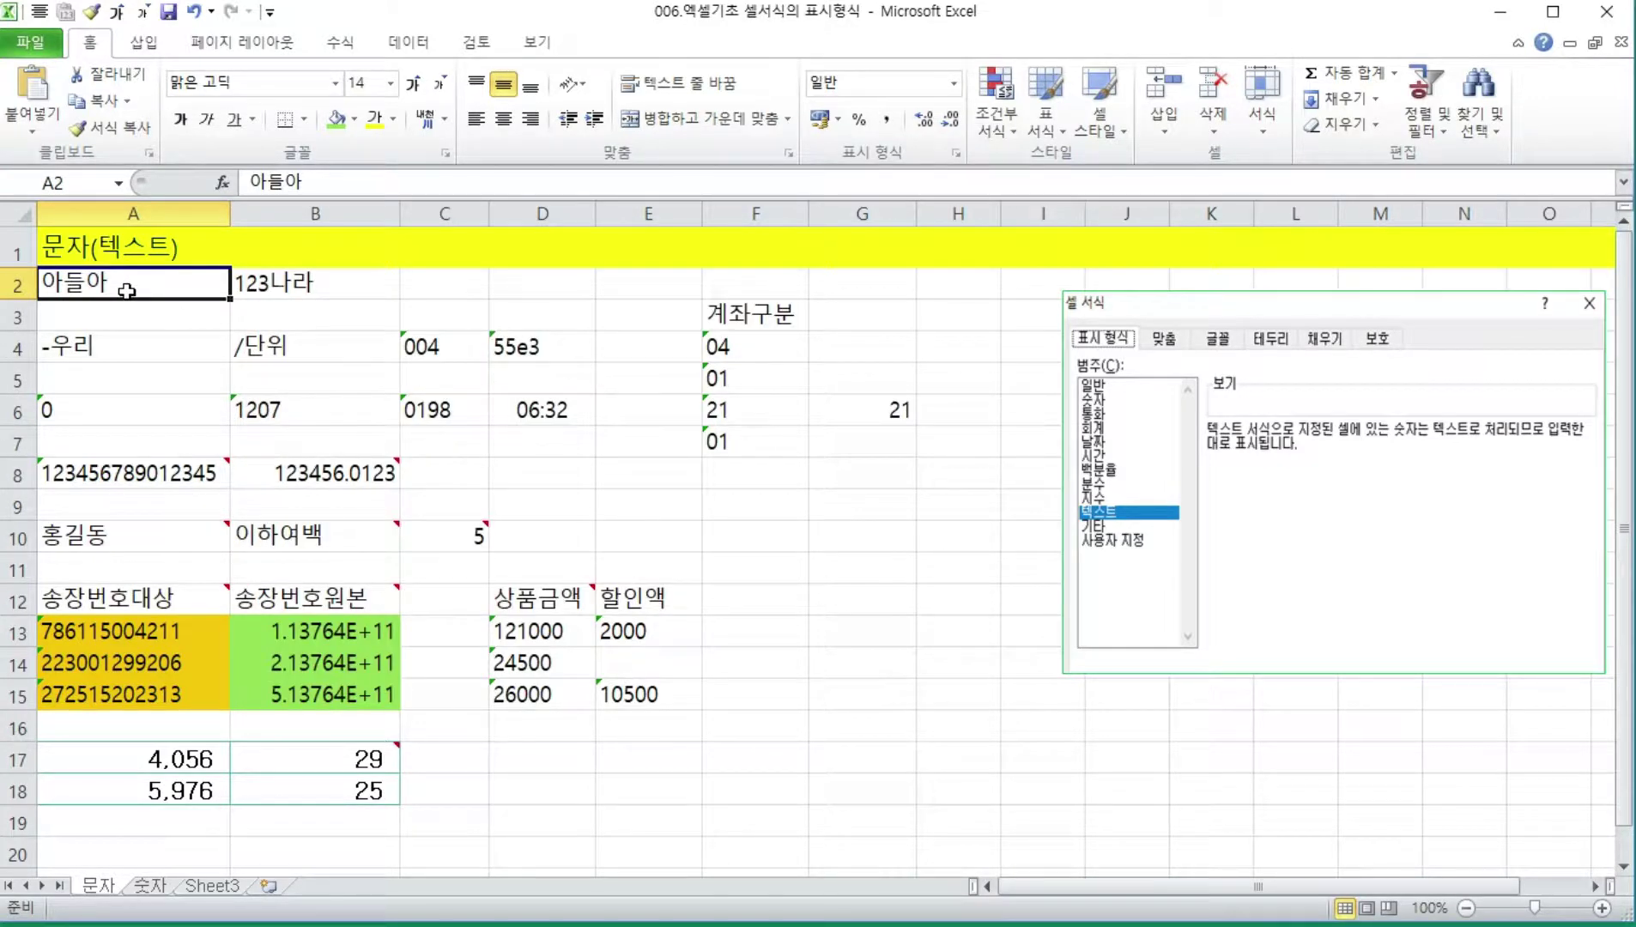
- Enter -우리 in the empty cell D2 and reselect that cell
{"action": "key", "text": "Right"}
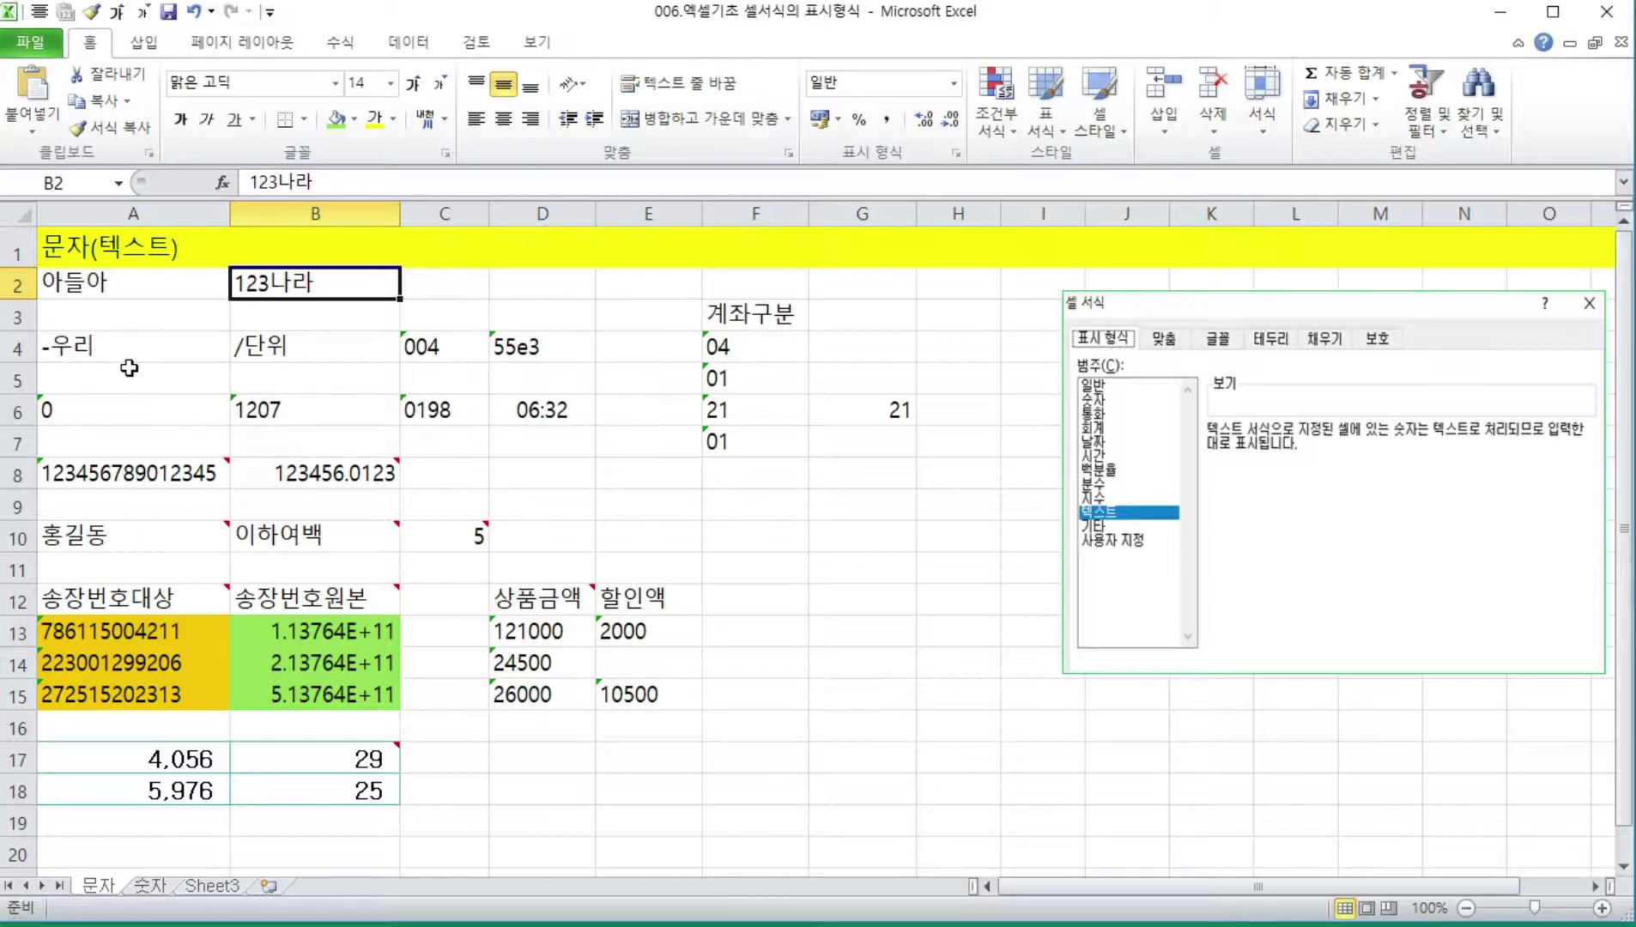
{"action": "left_click", "coordinate": [552, 291]}
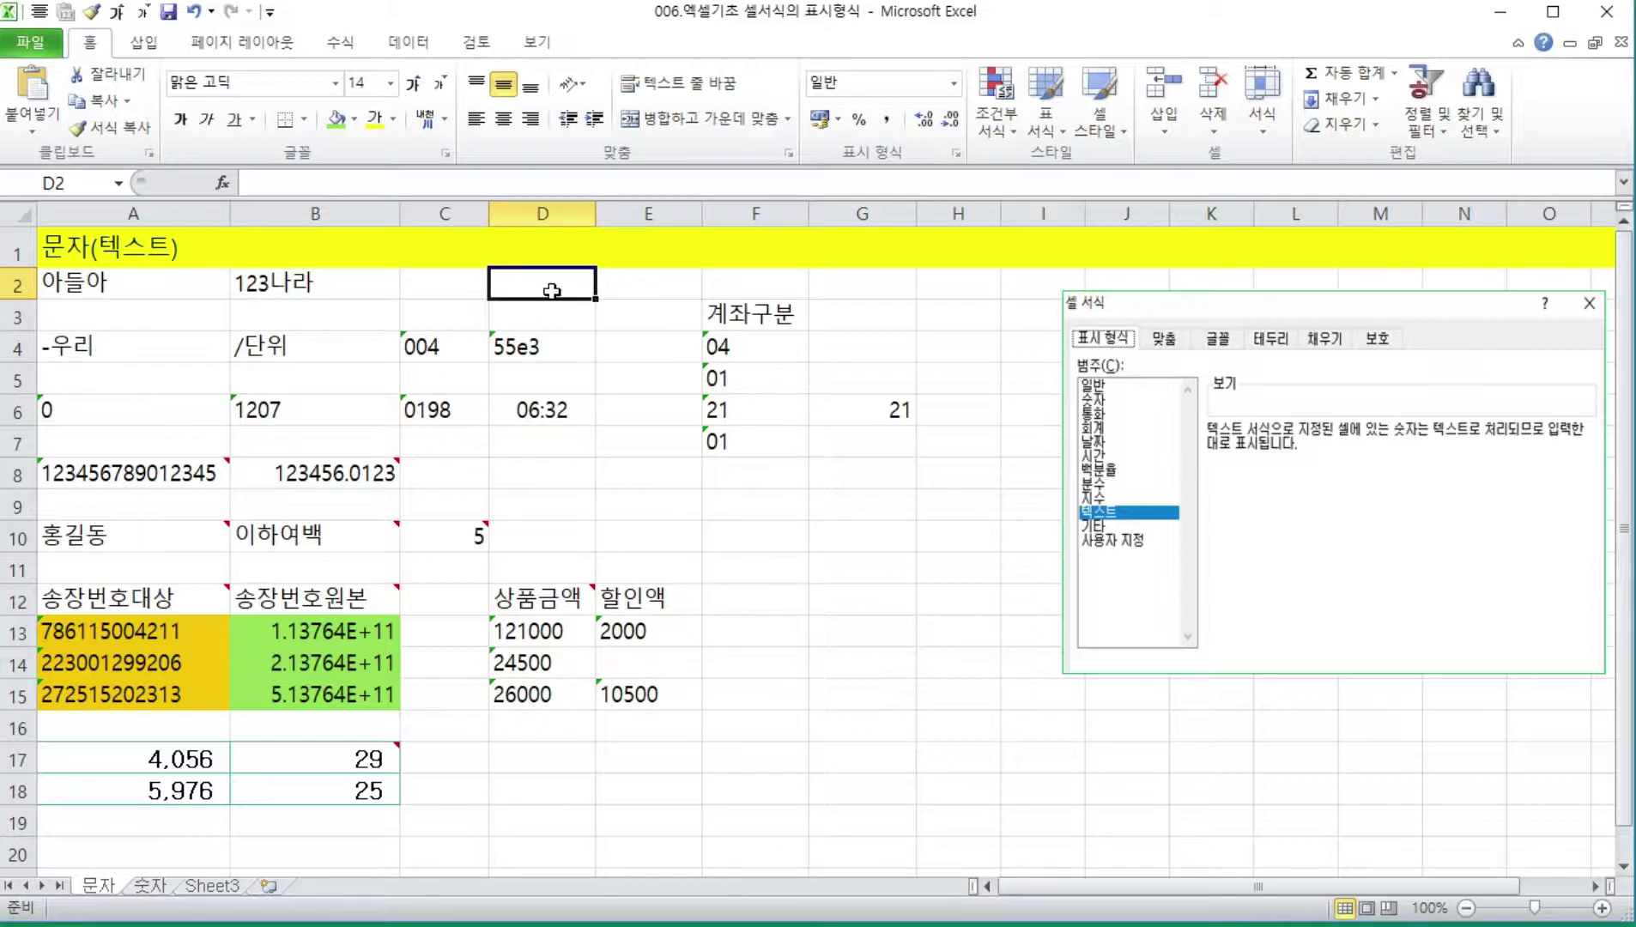
{"action": "type", "text": "-"}
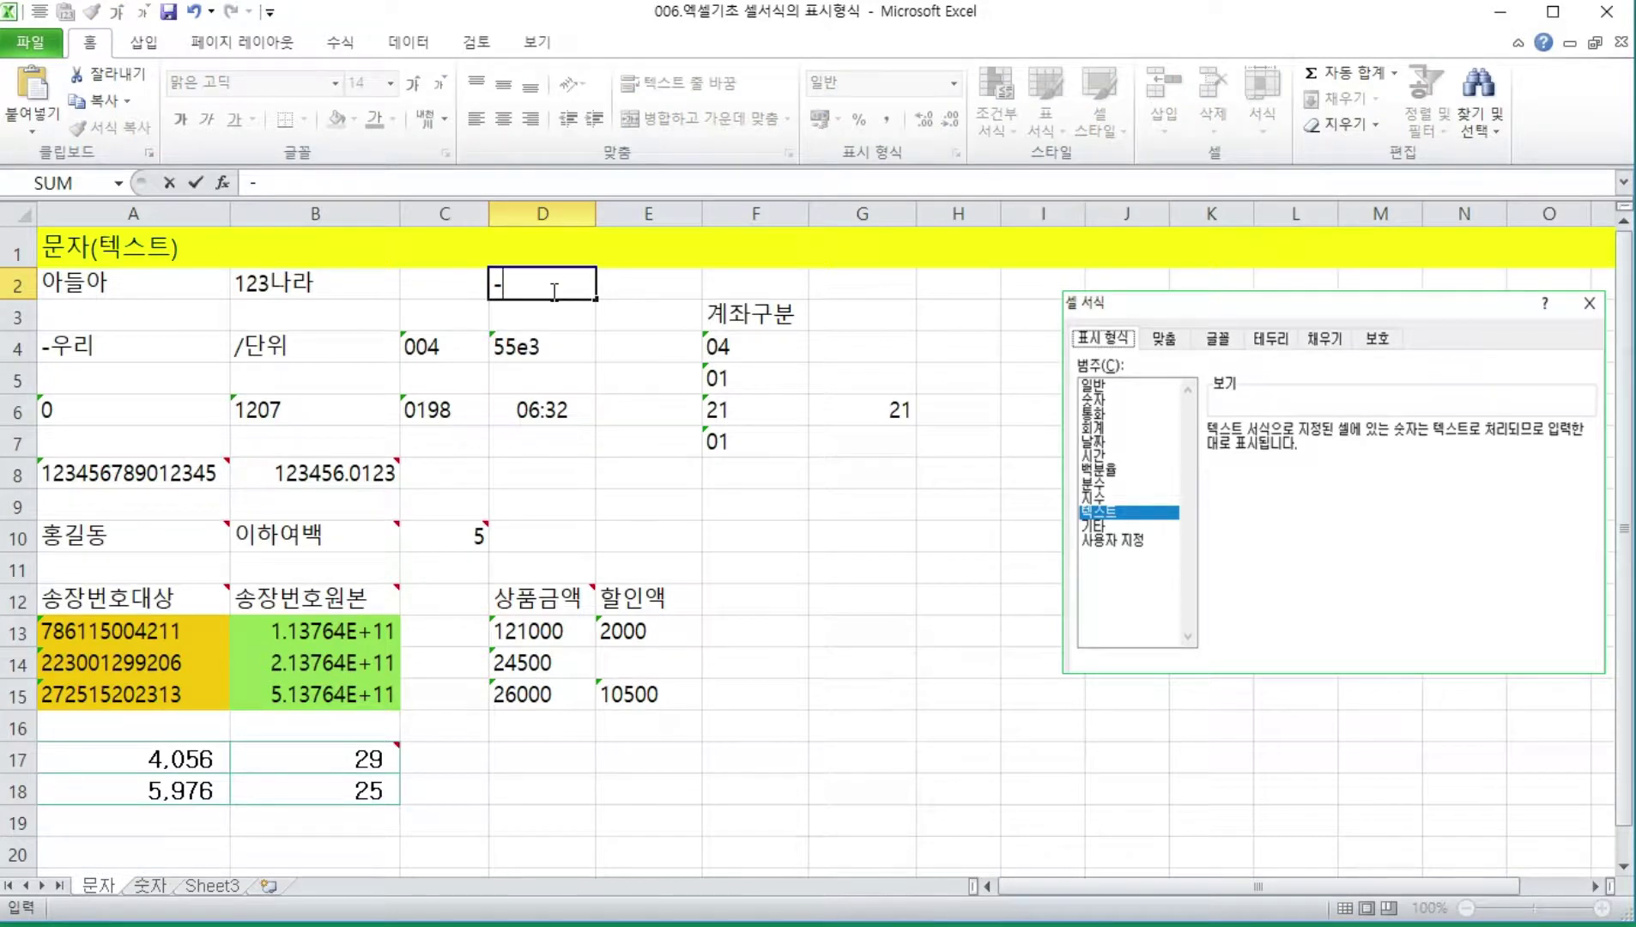
{"action": "type", "text": "우리"}
{"action": "key", "text": "Return"}
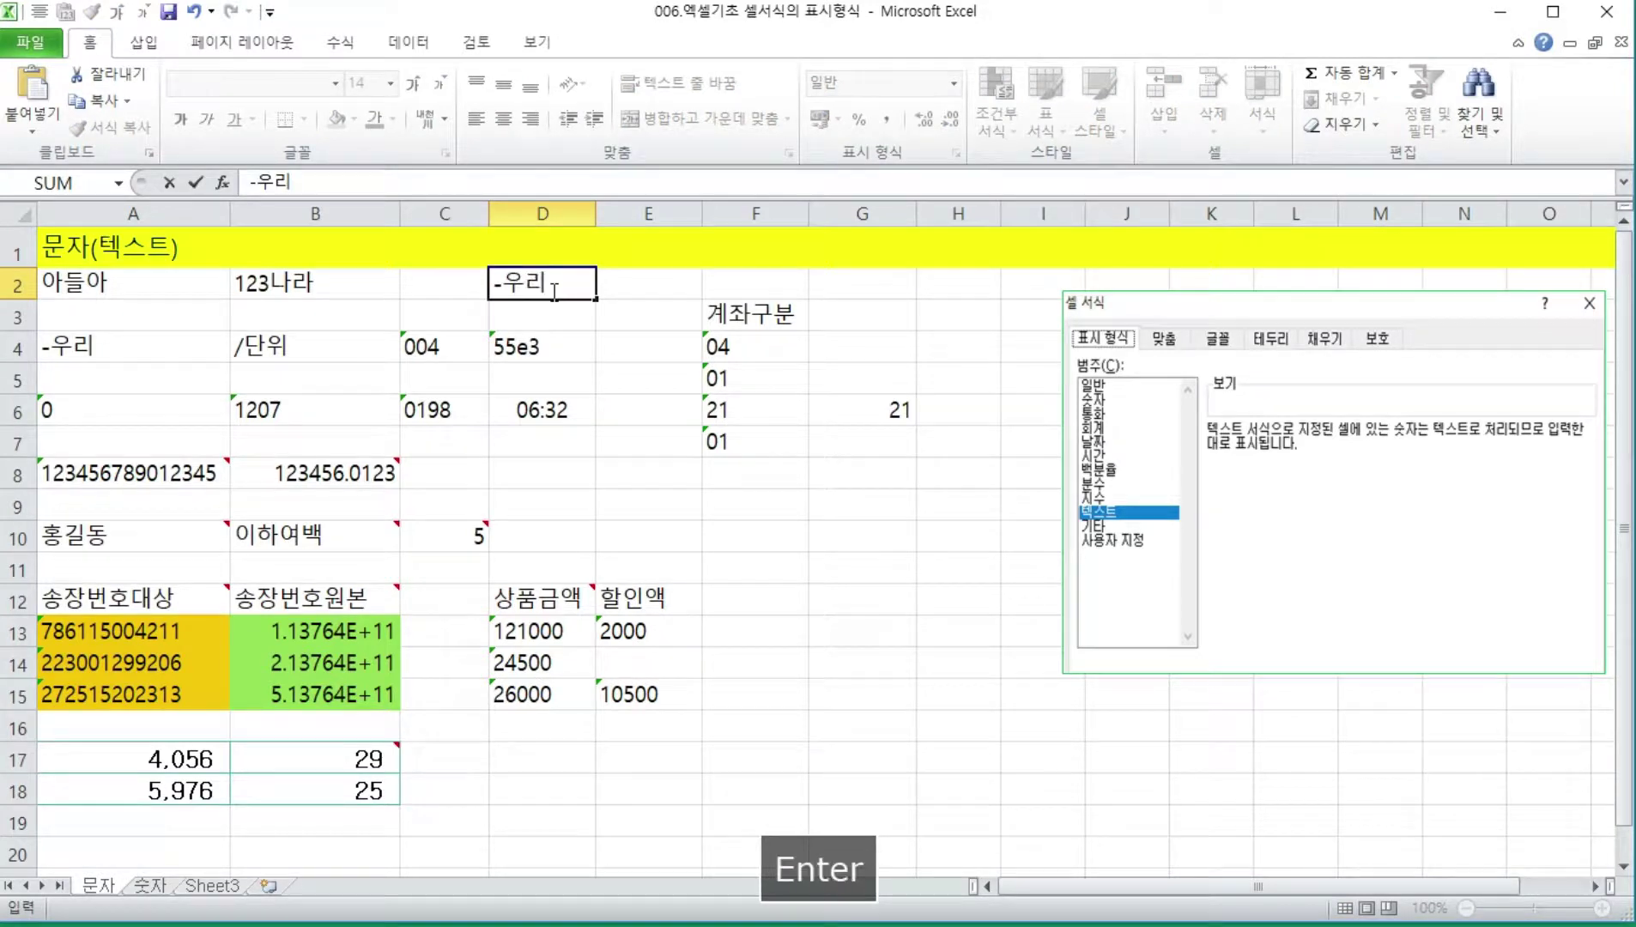
{"action": "key", "text": "Up"}
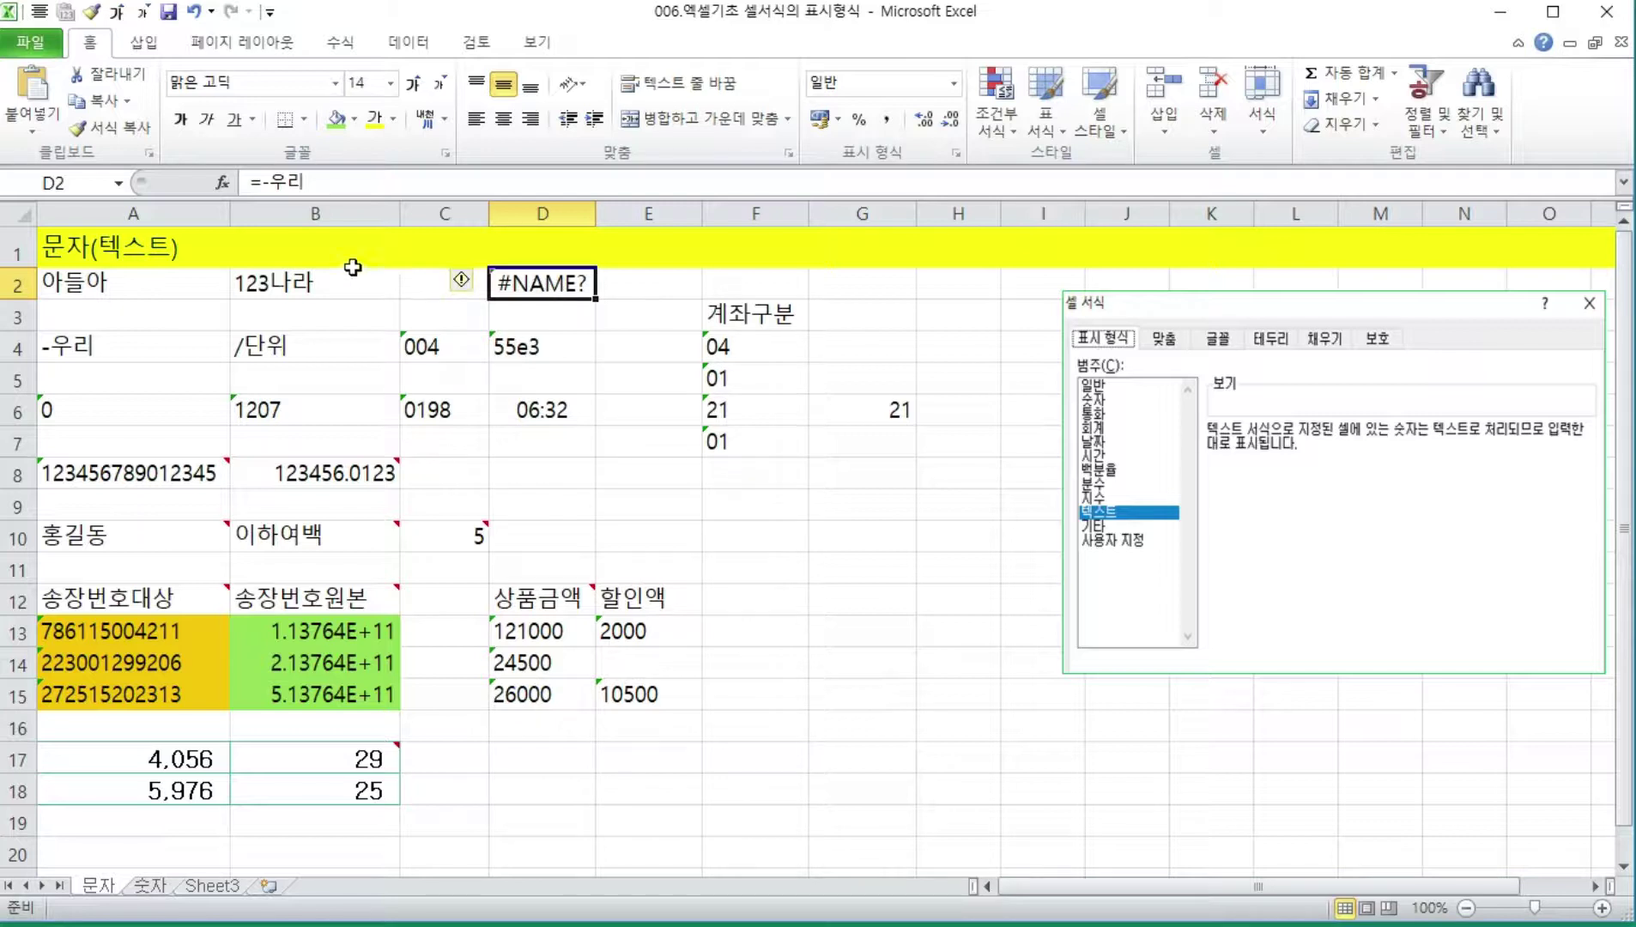
- Examine the formula =-우리 in cell D2 character by character, then commit it as is and reselect the cell
{"action": "key", "text": "F2"}
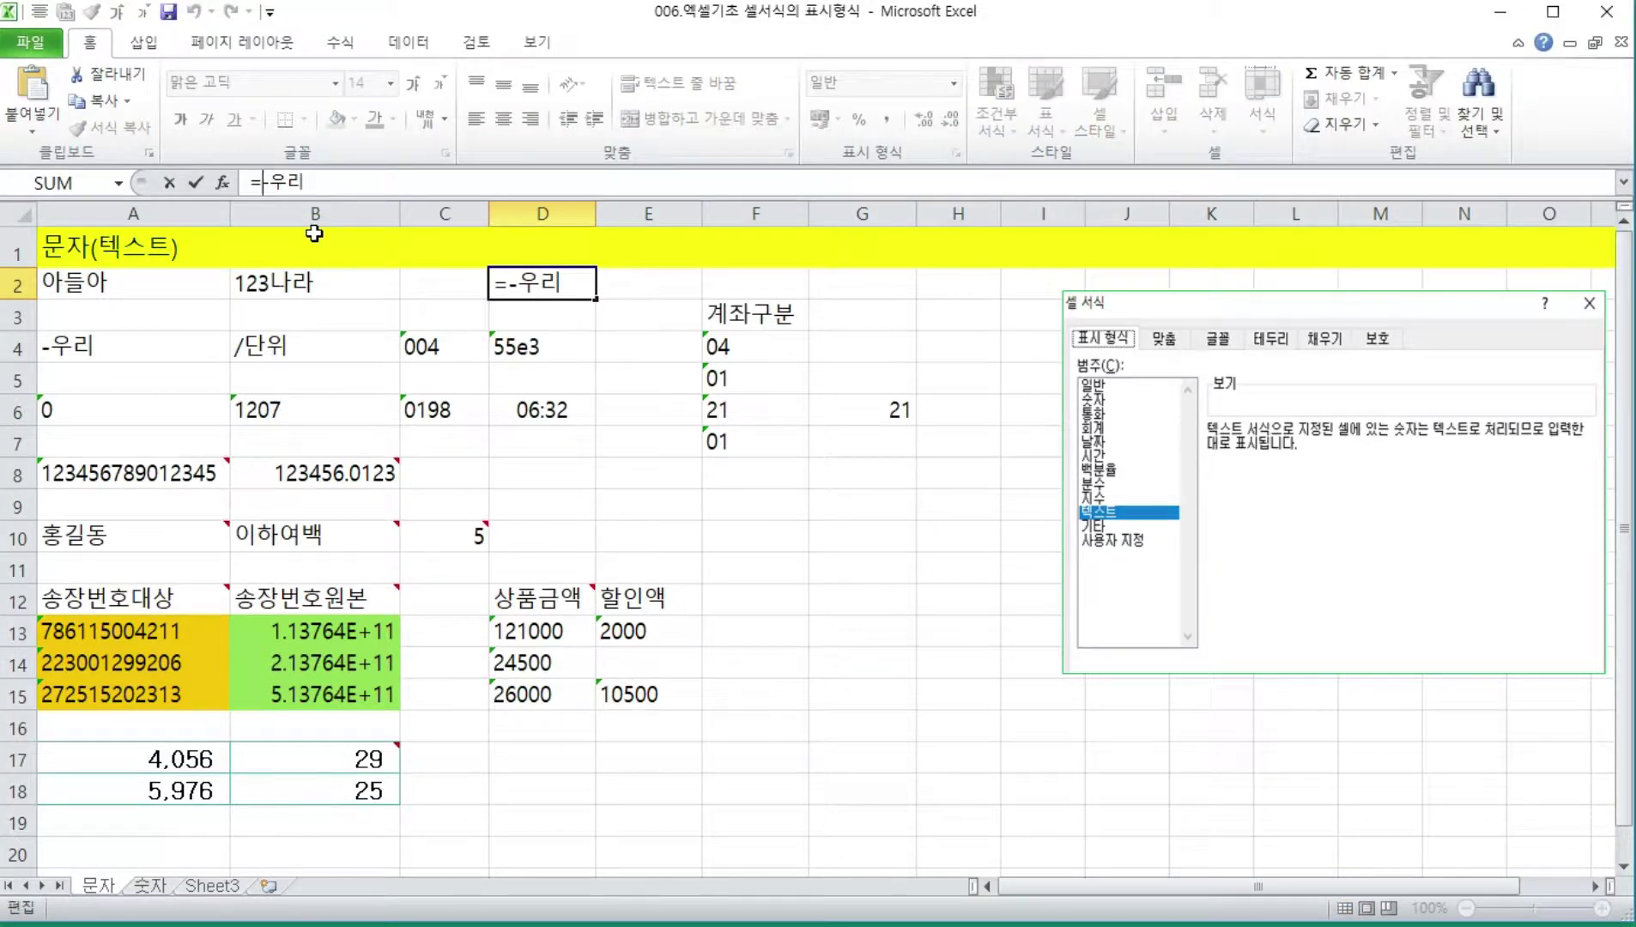
{"action": "key", "text": "shift+Right"}
{"action": "key", "text": "shift+Left"}
{"action": "key", "text": "shift+Left"}
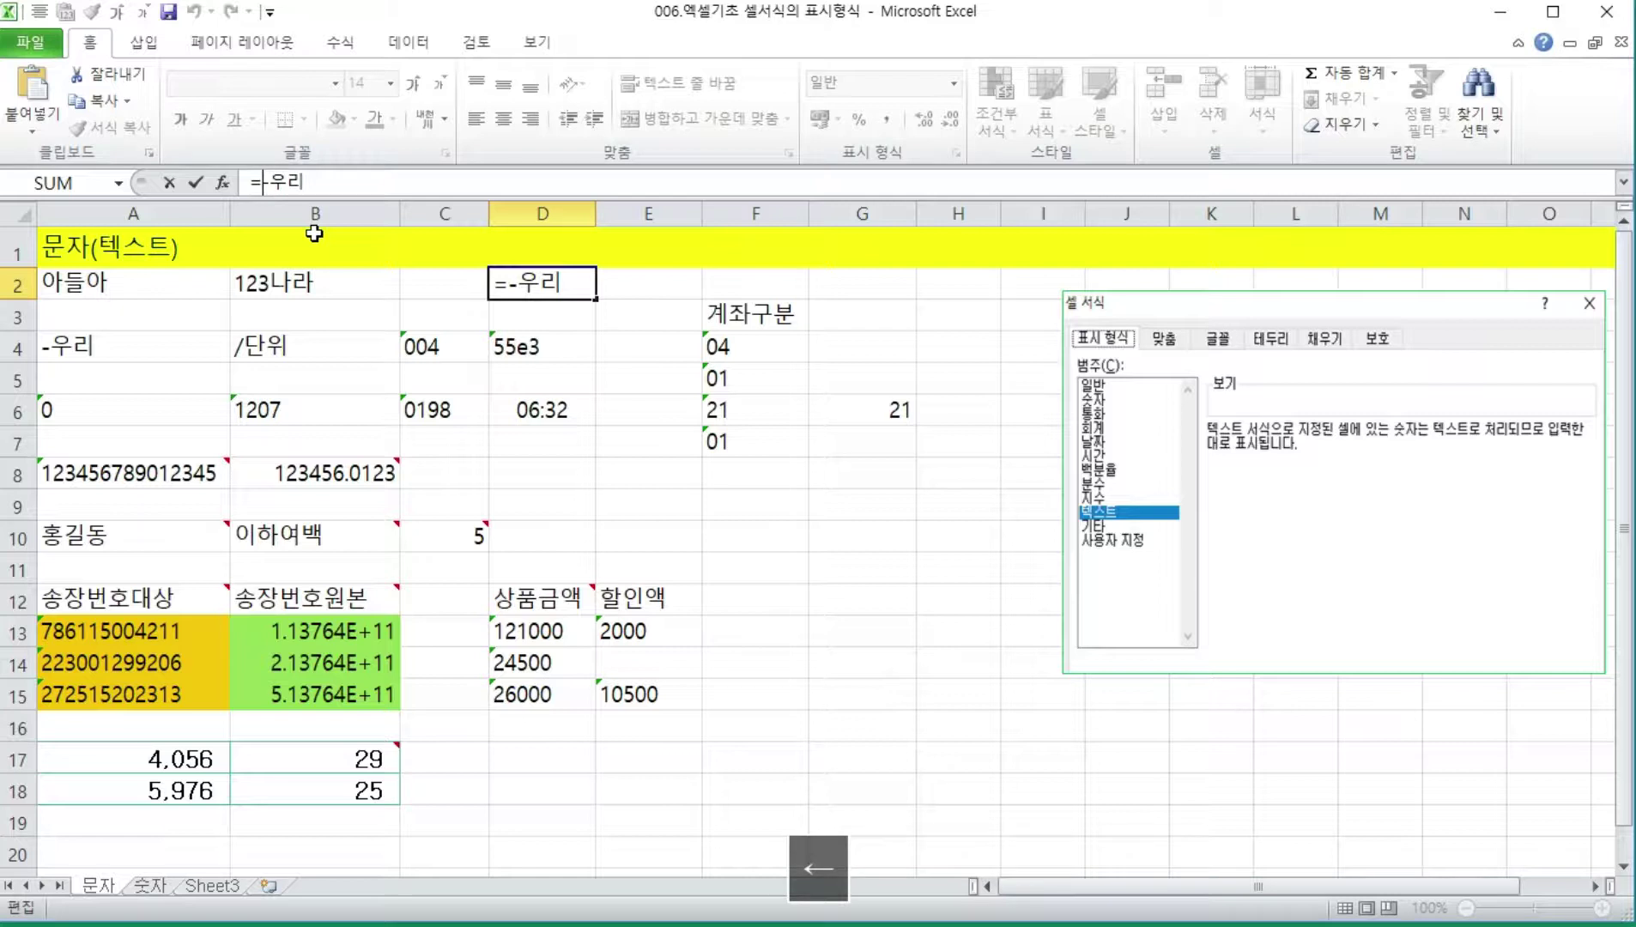
{"action": "key", "text": "Left"}
{"action": "key", "text": "shift+End"}
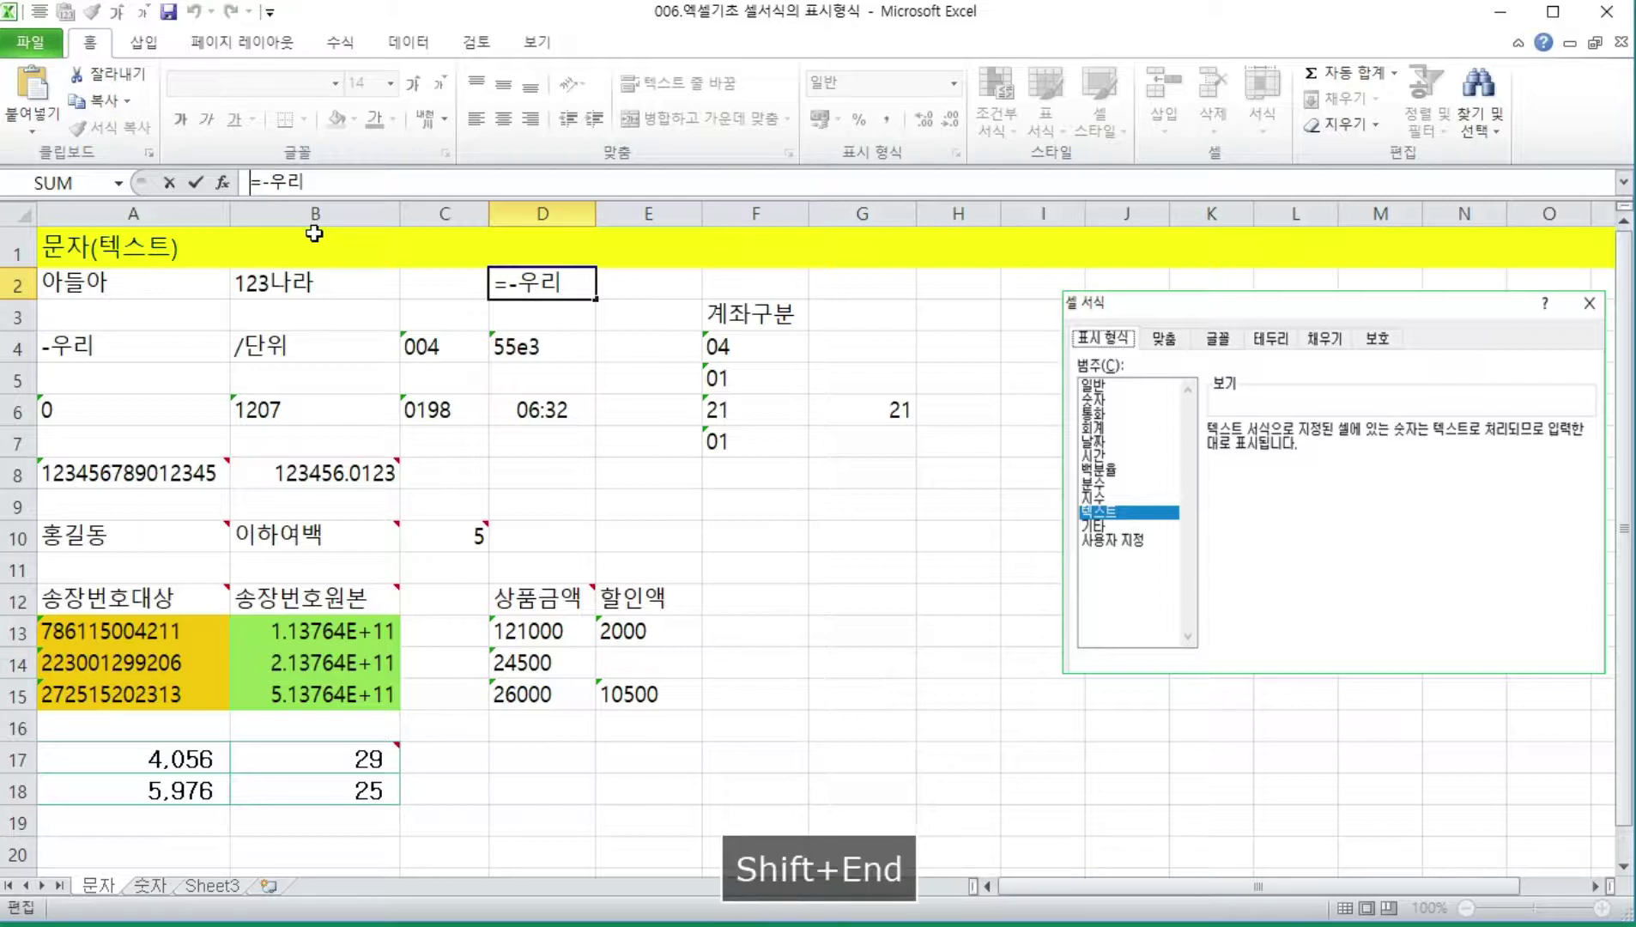
{"action": "key", "text": "End"}
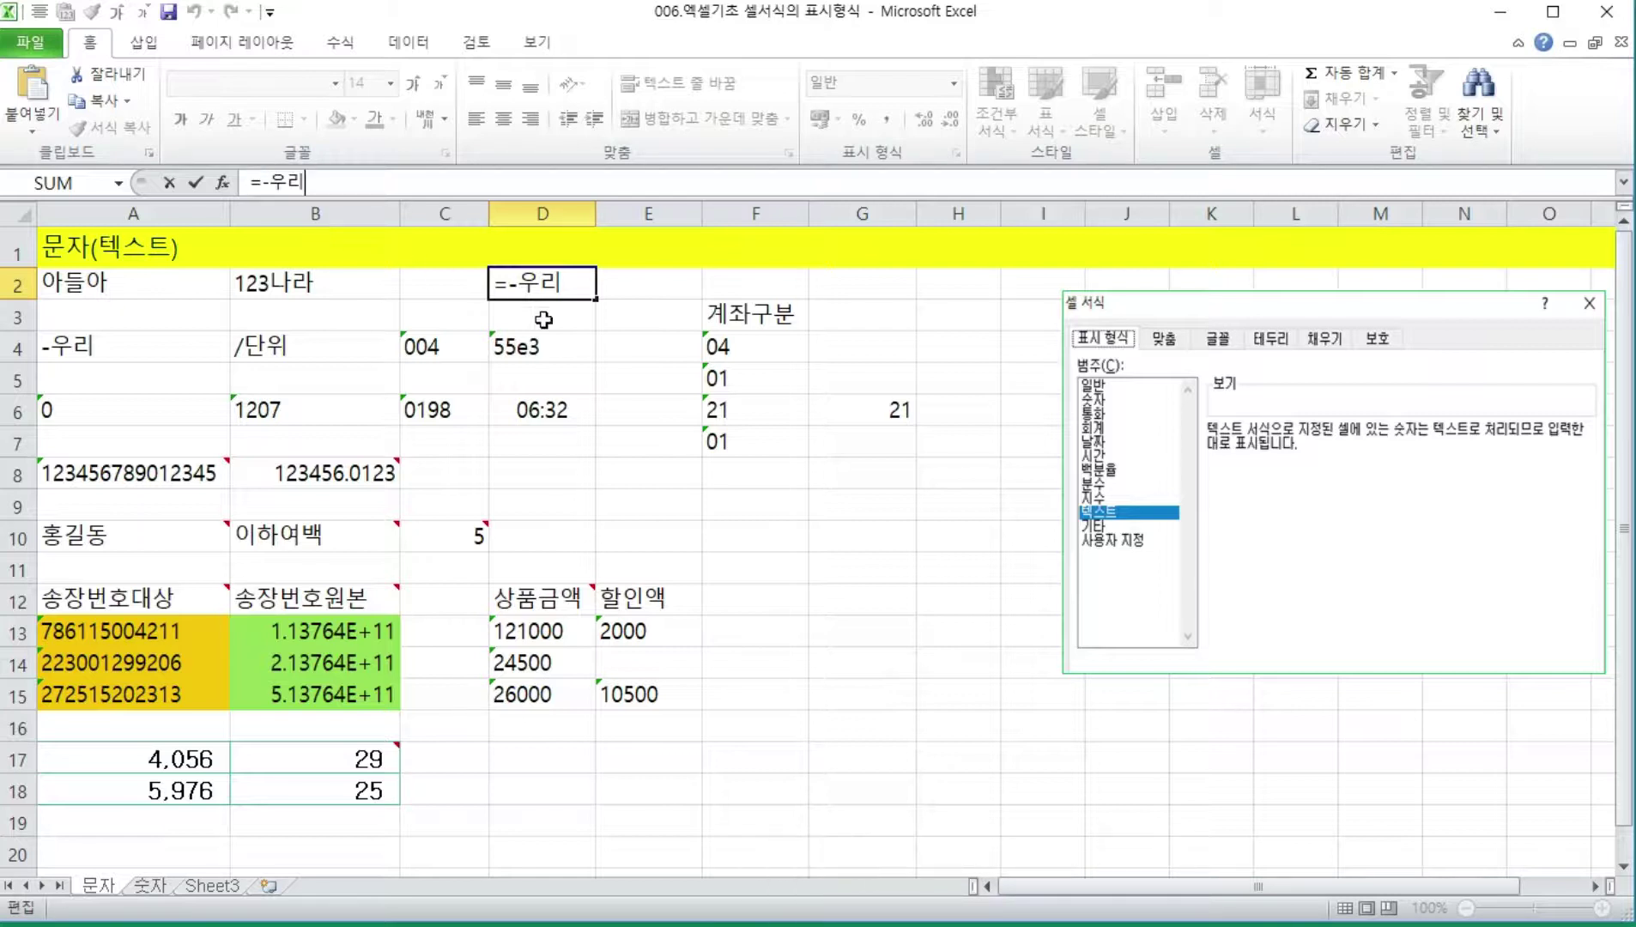
{"action": "key", "text": "Return"}
{"action": "key", "text": "Up"}
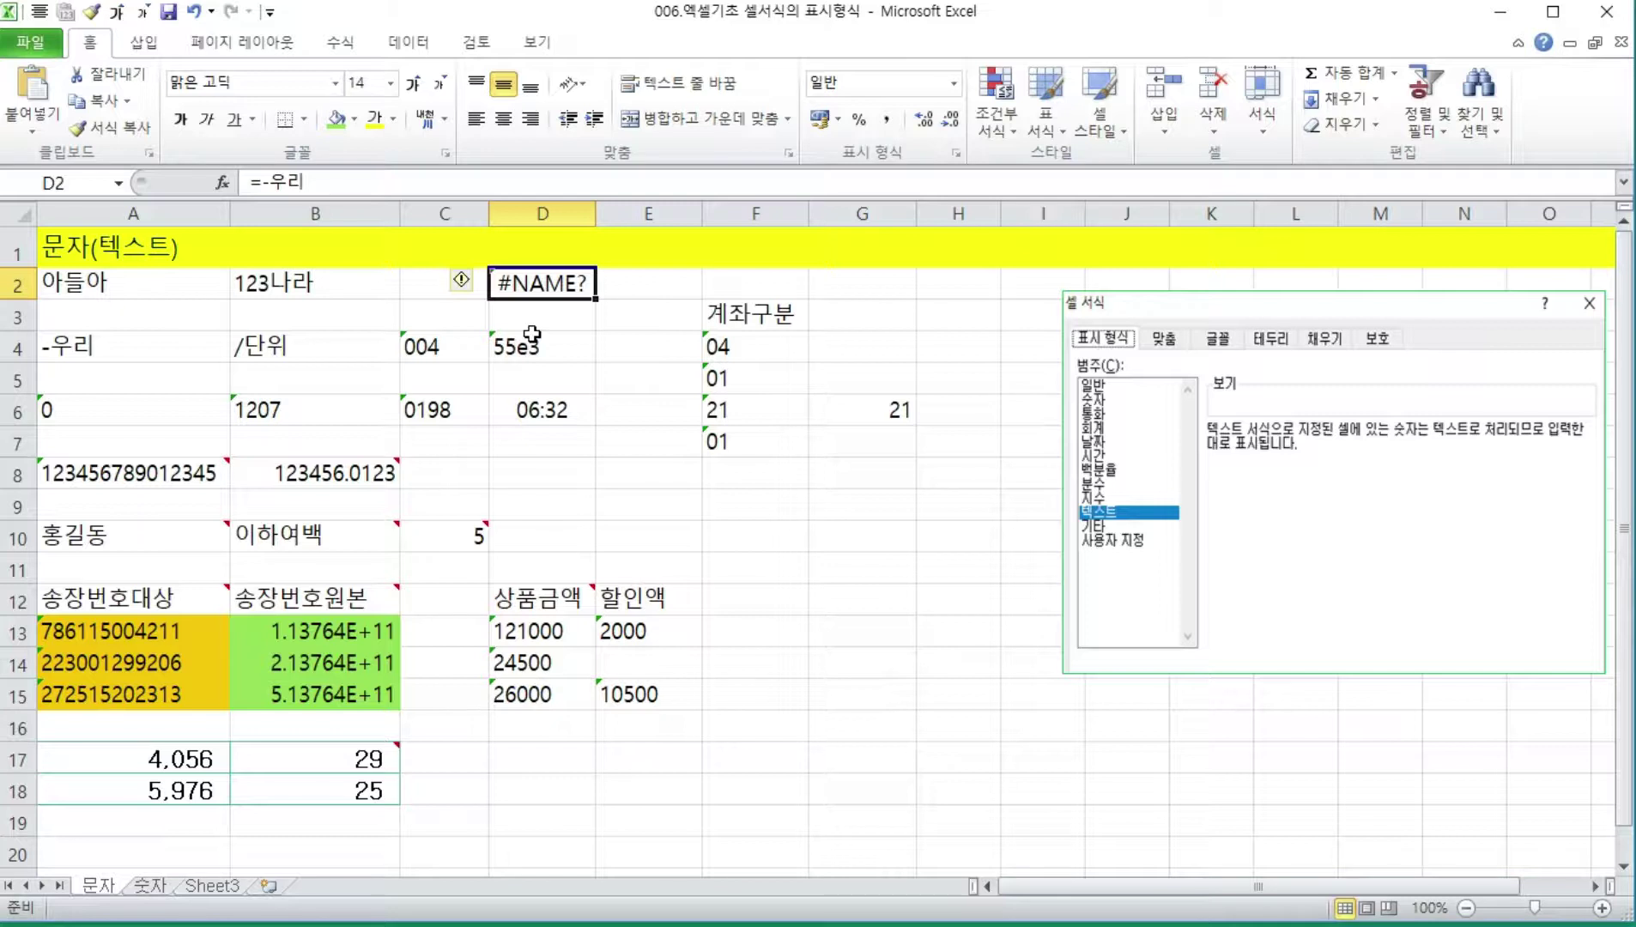
- Replace the contents of cell D2 with '-우리 and check the leading apostrophe without editing it
{"action": "key", "text": "Delete"}
{"action": "type", "text": "'-울"}
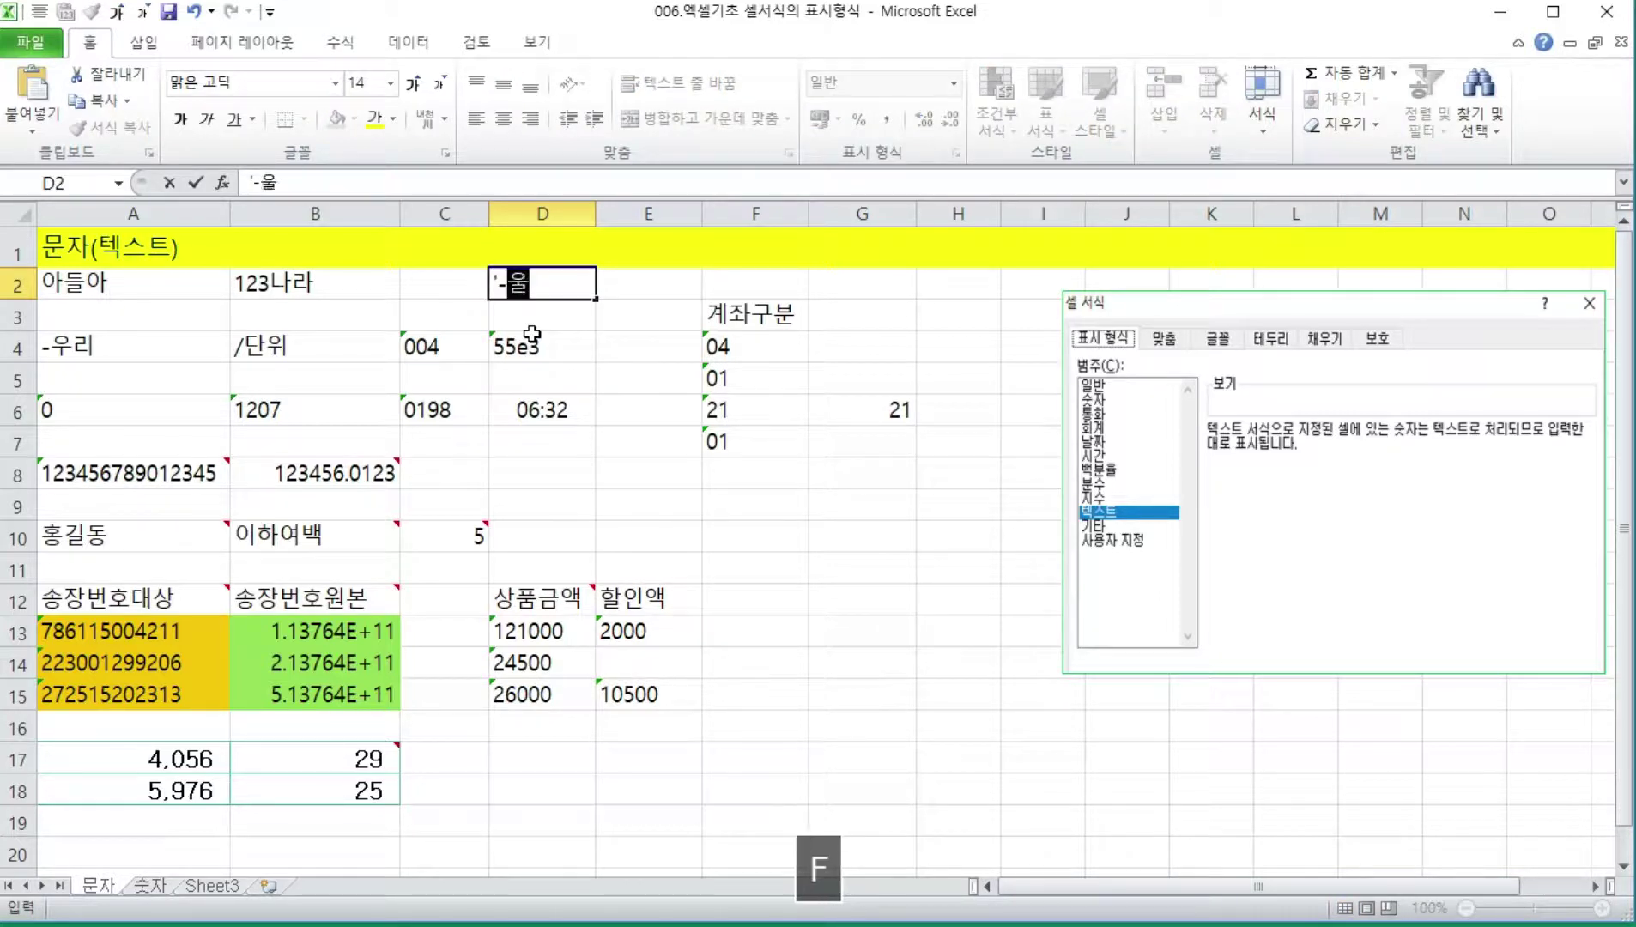
{"action": "type", "text": "ㅣ"}
{"action": "key", "text": "Return"}
{"action": "key", "text": "Up"}
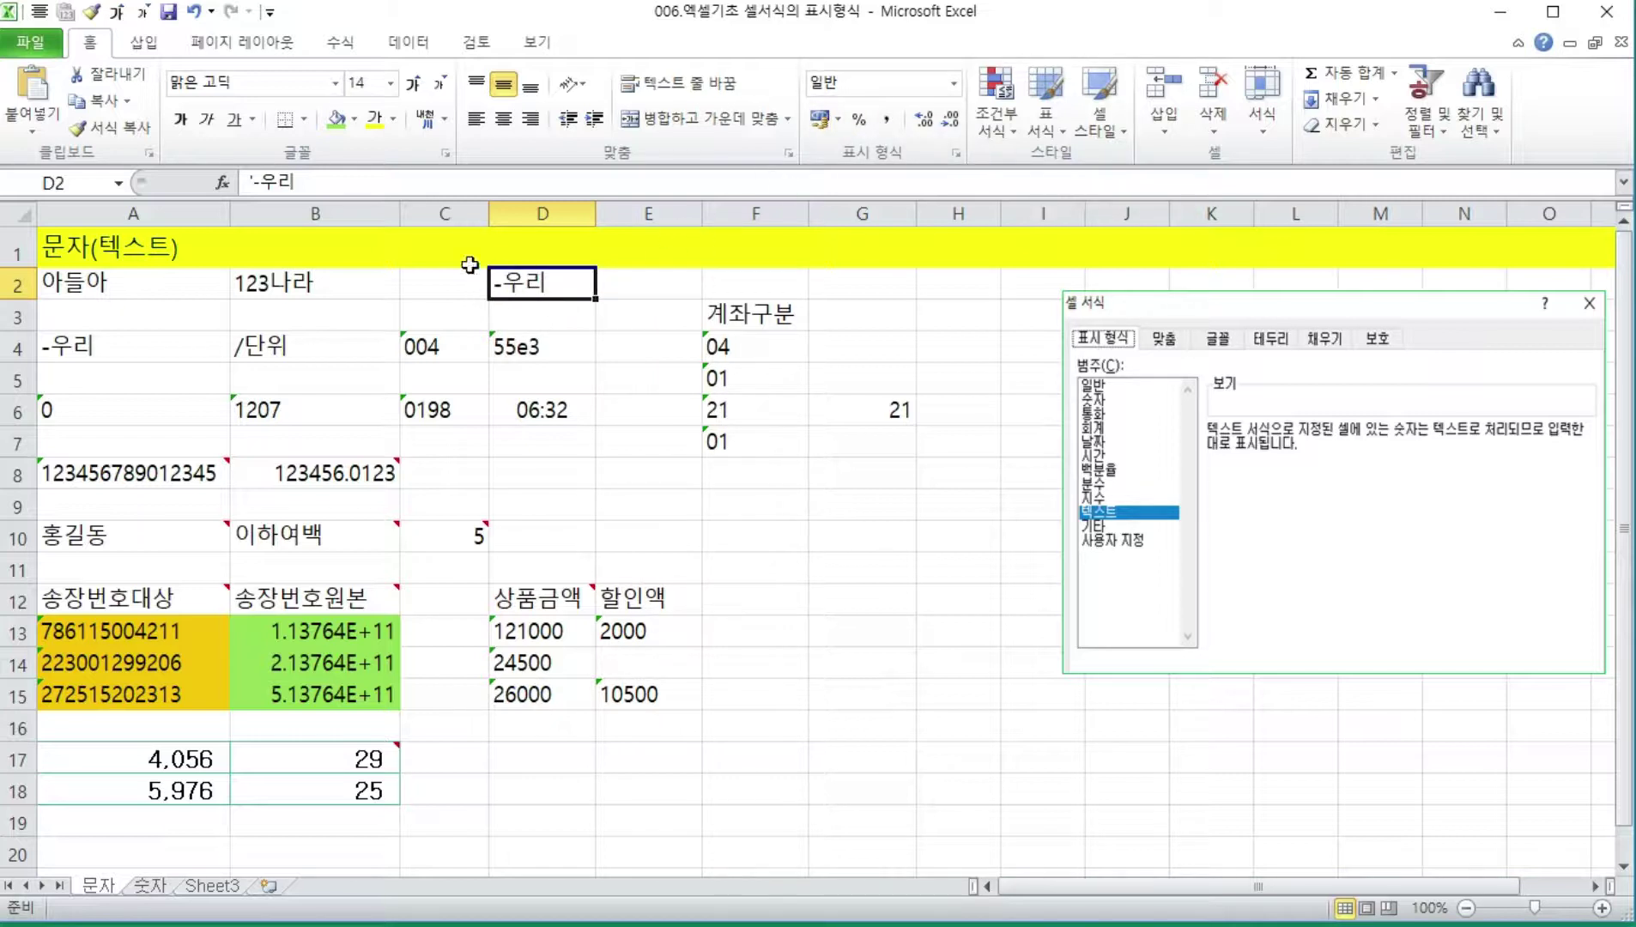
{"action": "left_click", "coordinate": [255, 183]}
{"action": "key", "text": "shift+Left"}
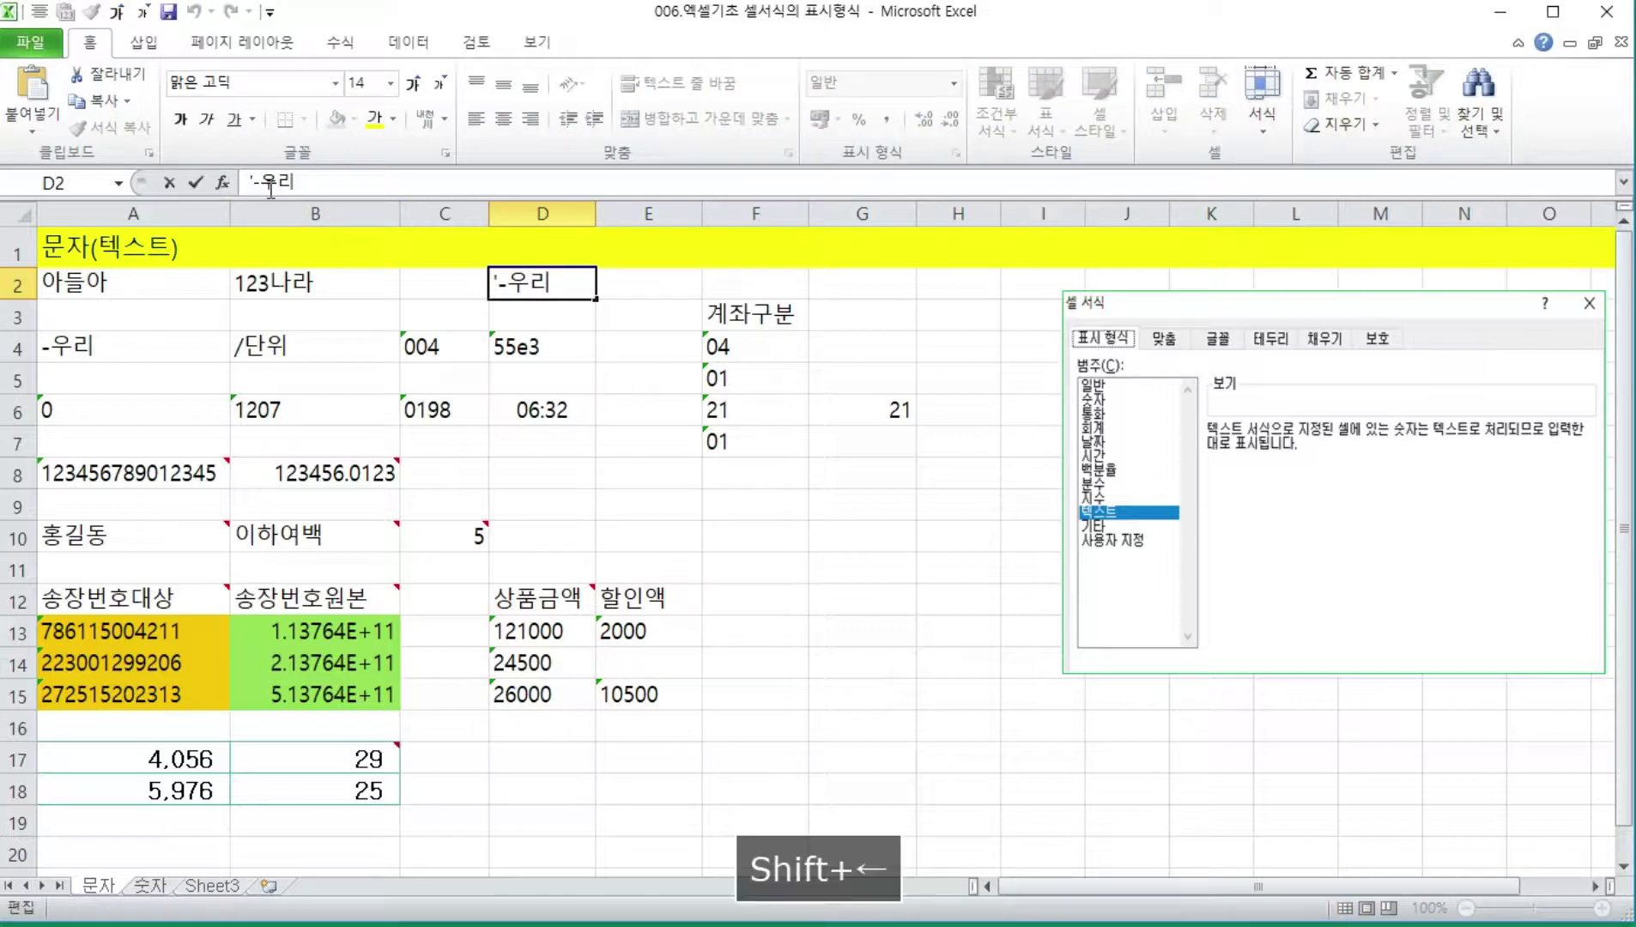
{"action": "key", "text": "Escape"}
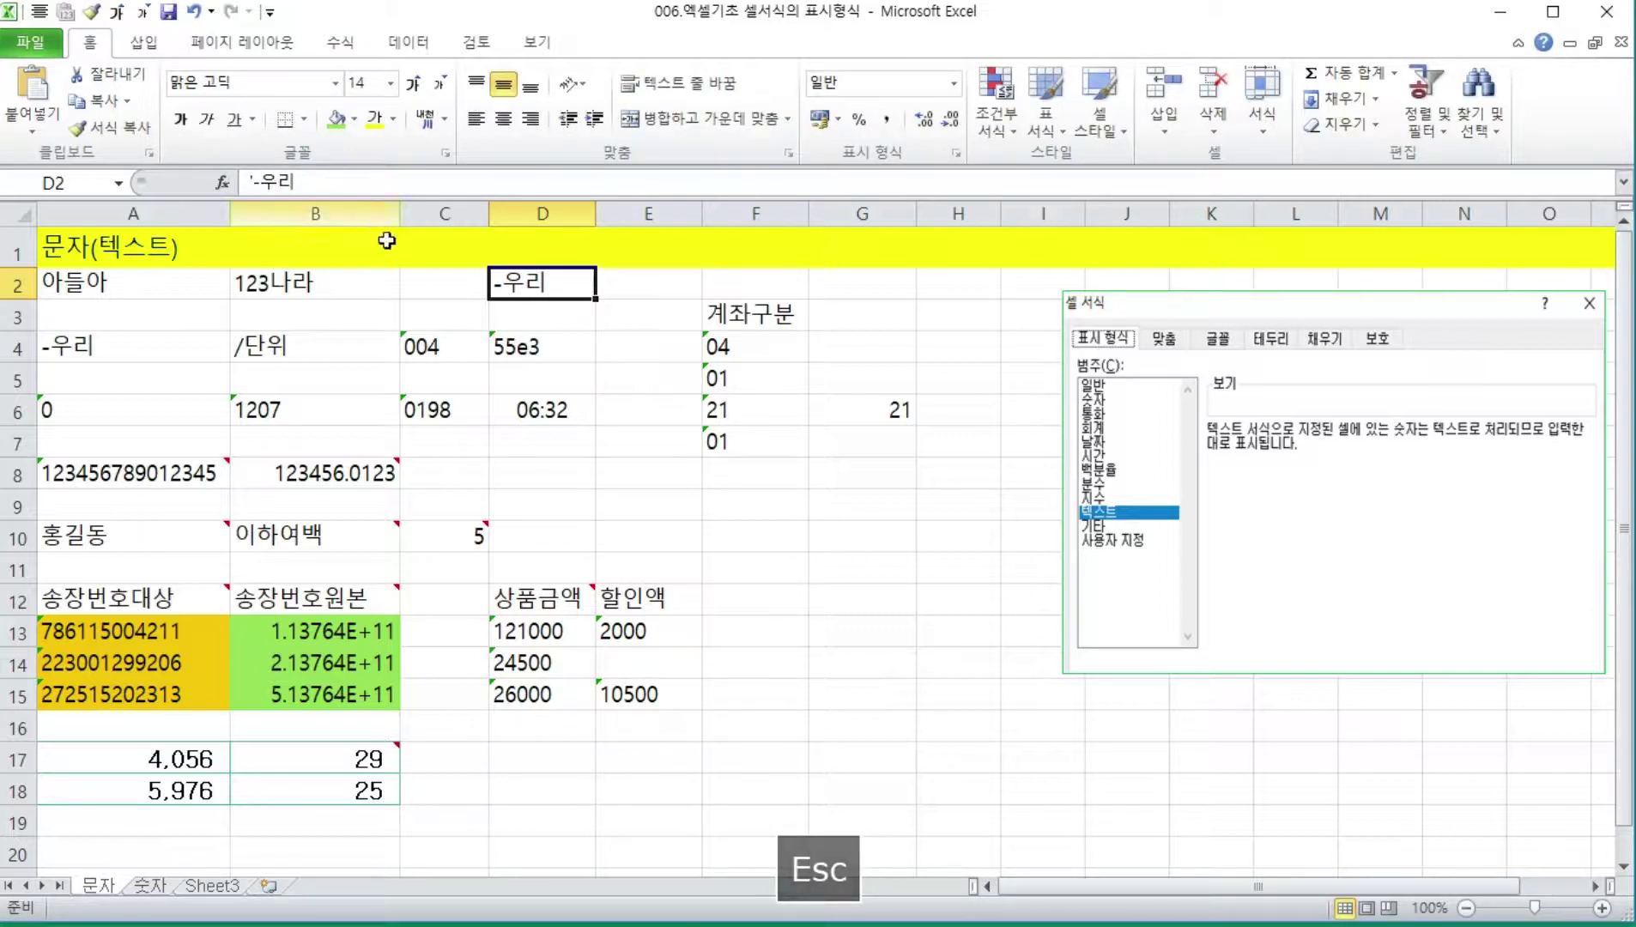
- Apply the Text number format to the empty cell E2, enter -우리 in it and reselect the cell
{"action": "left_click", "coordinate": [640, 285]}
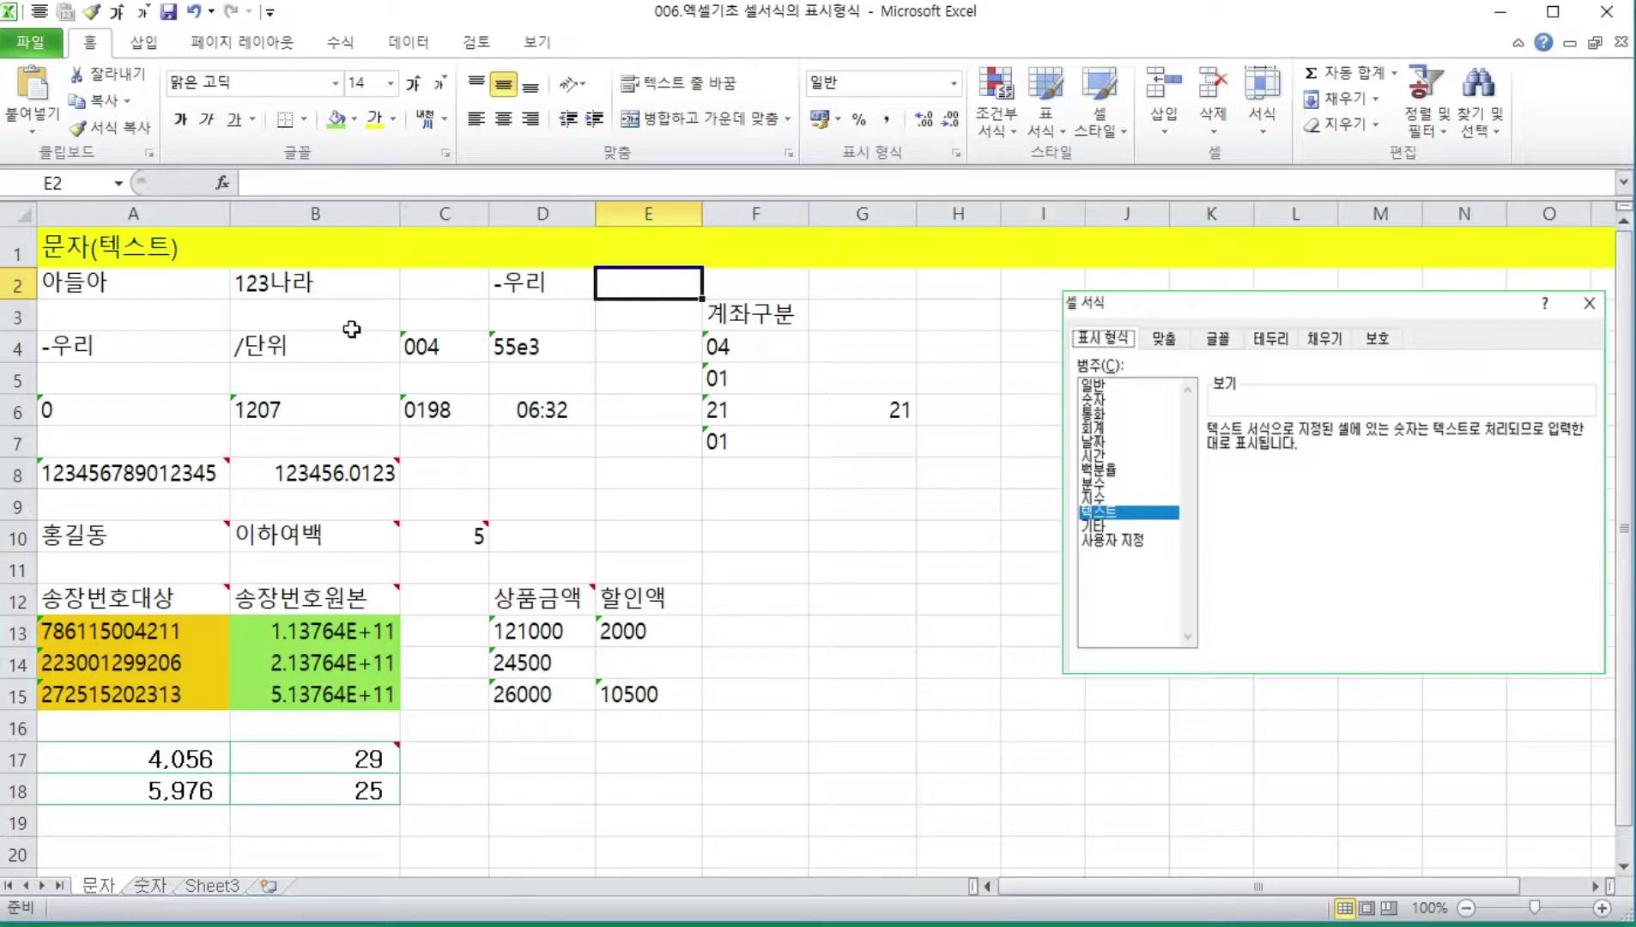
{"action": "left_click", "coordinate": [954, 83]}
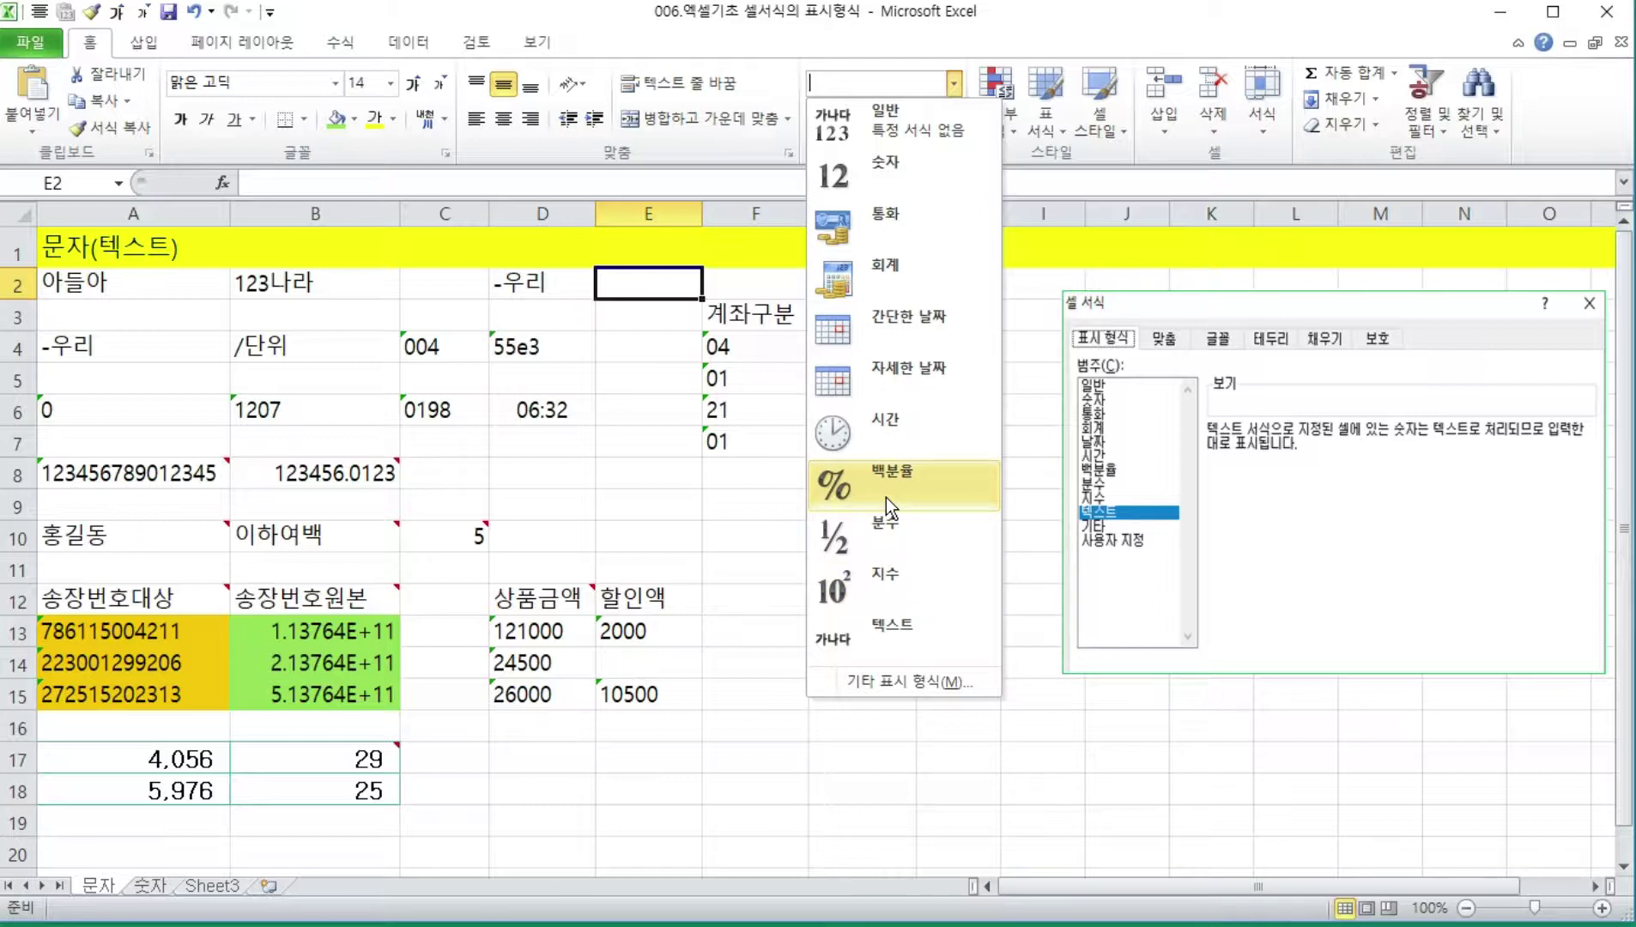
{"action": "left_click", "coordinate": [897, 631]}
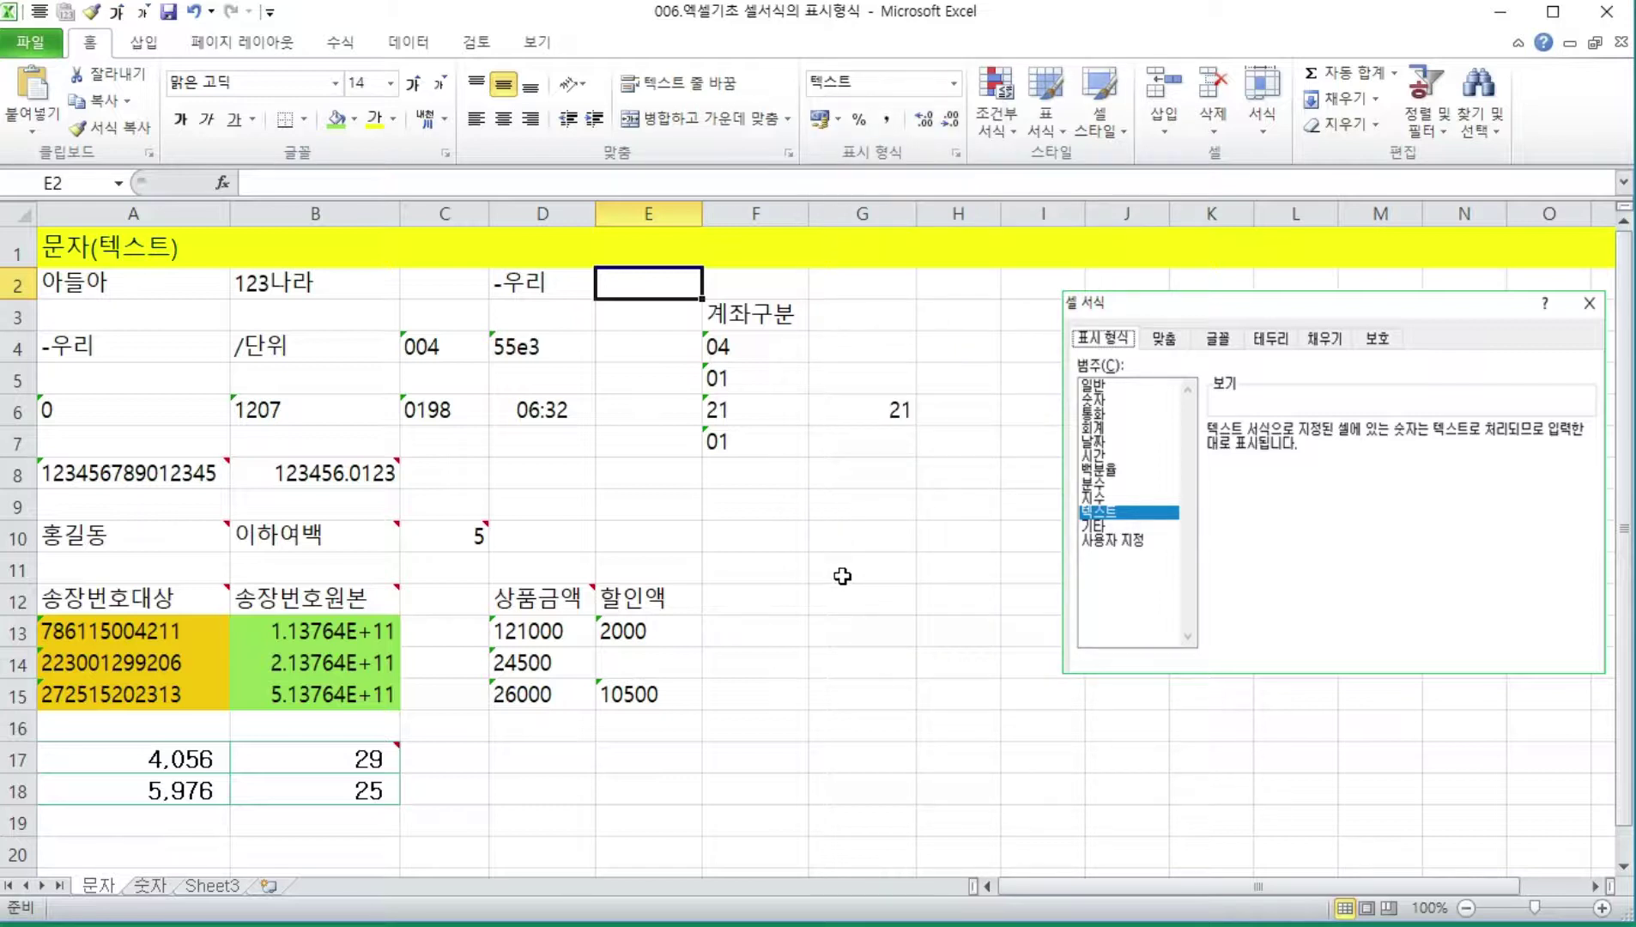
{"action": "type", "text": "-우리"}
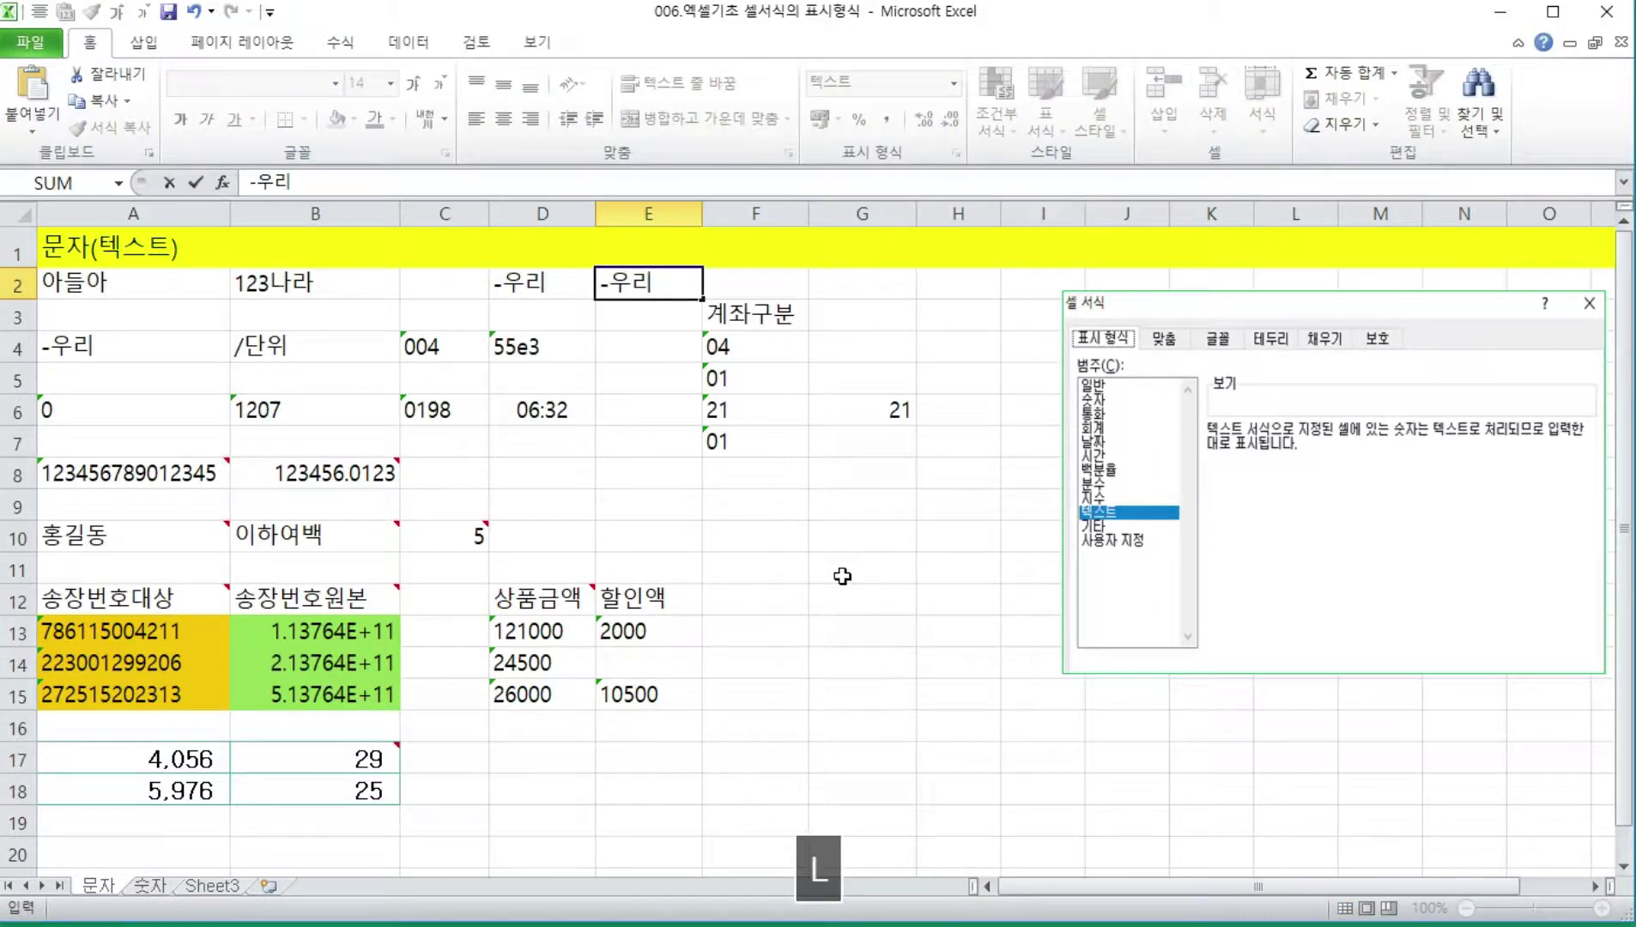
{"action": "key", "text": "Return"}
{"action": "key", "text": "Up"}
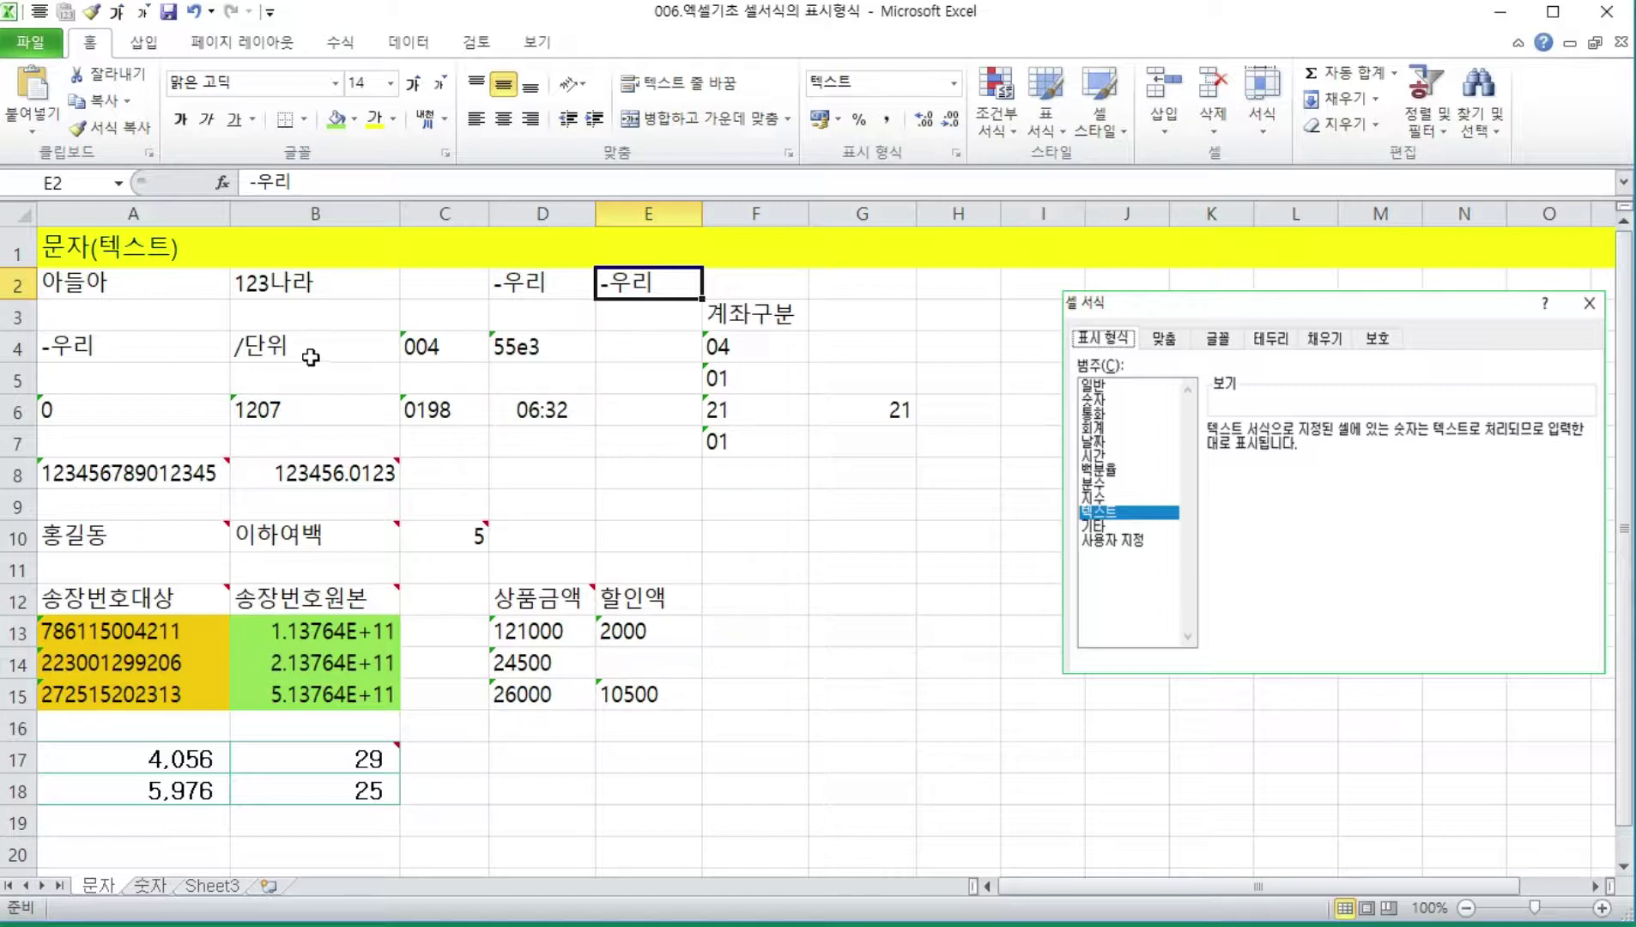
- Examine the Microsoft Excel menu key under Lotus compatibility in the advanced Excel options, then dismiss the dialog without changes
{"action": "left_click", "coordinate": [530, 315]}
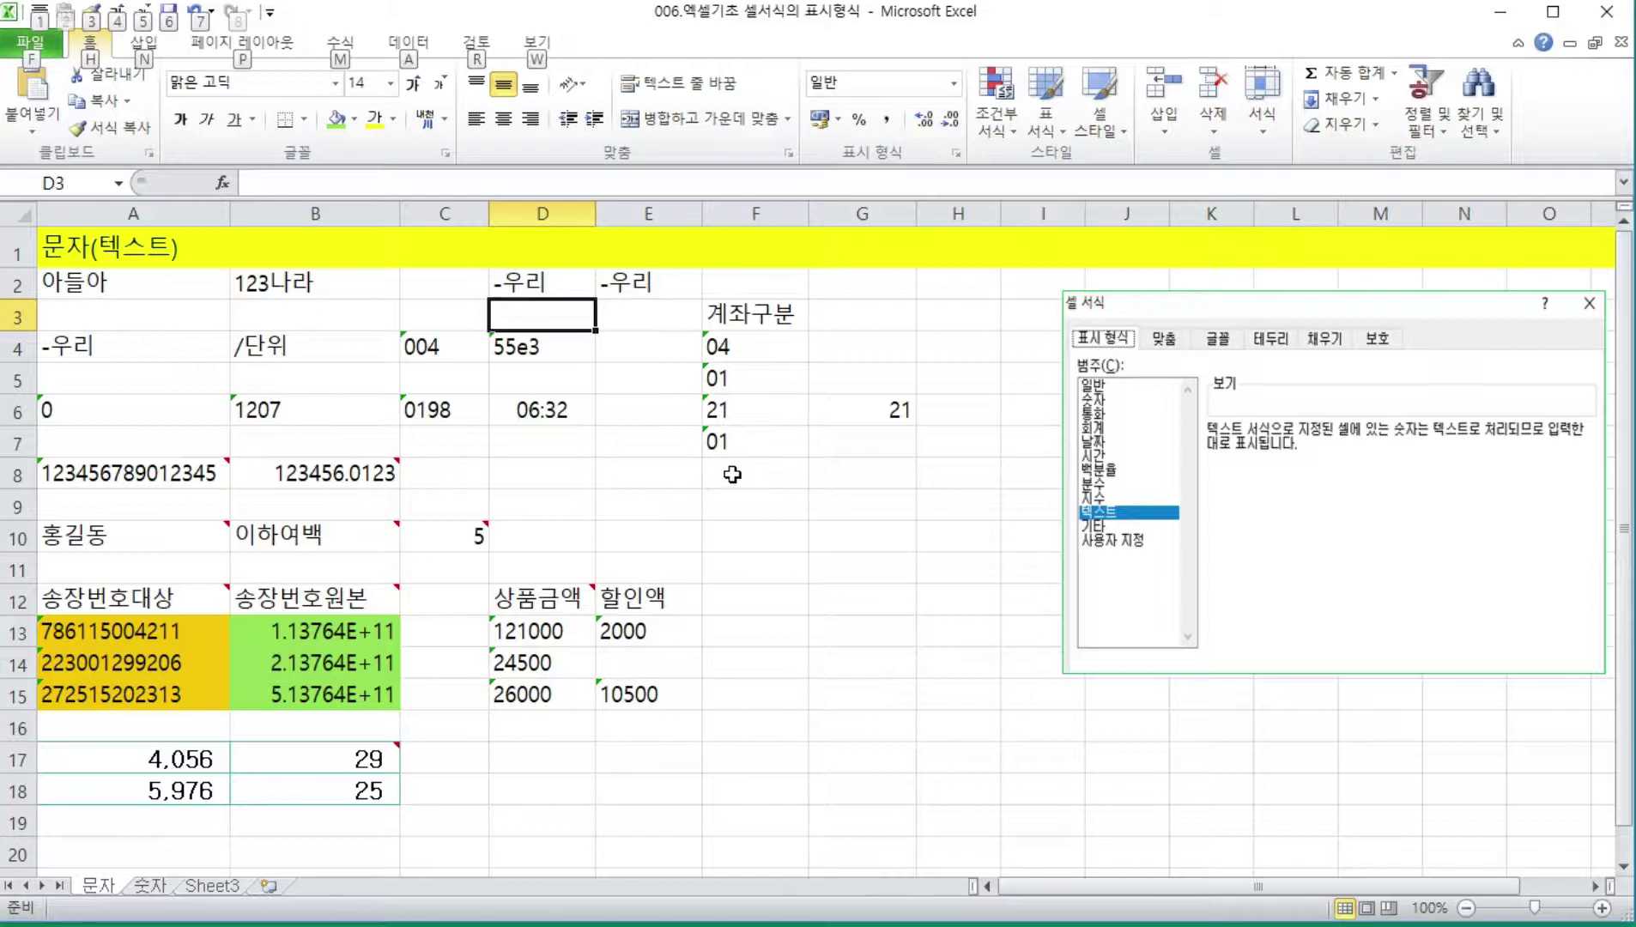
{"action": "key", "text": "alt"}
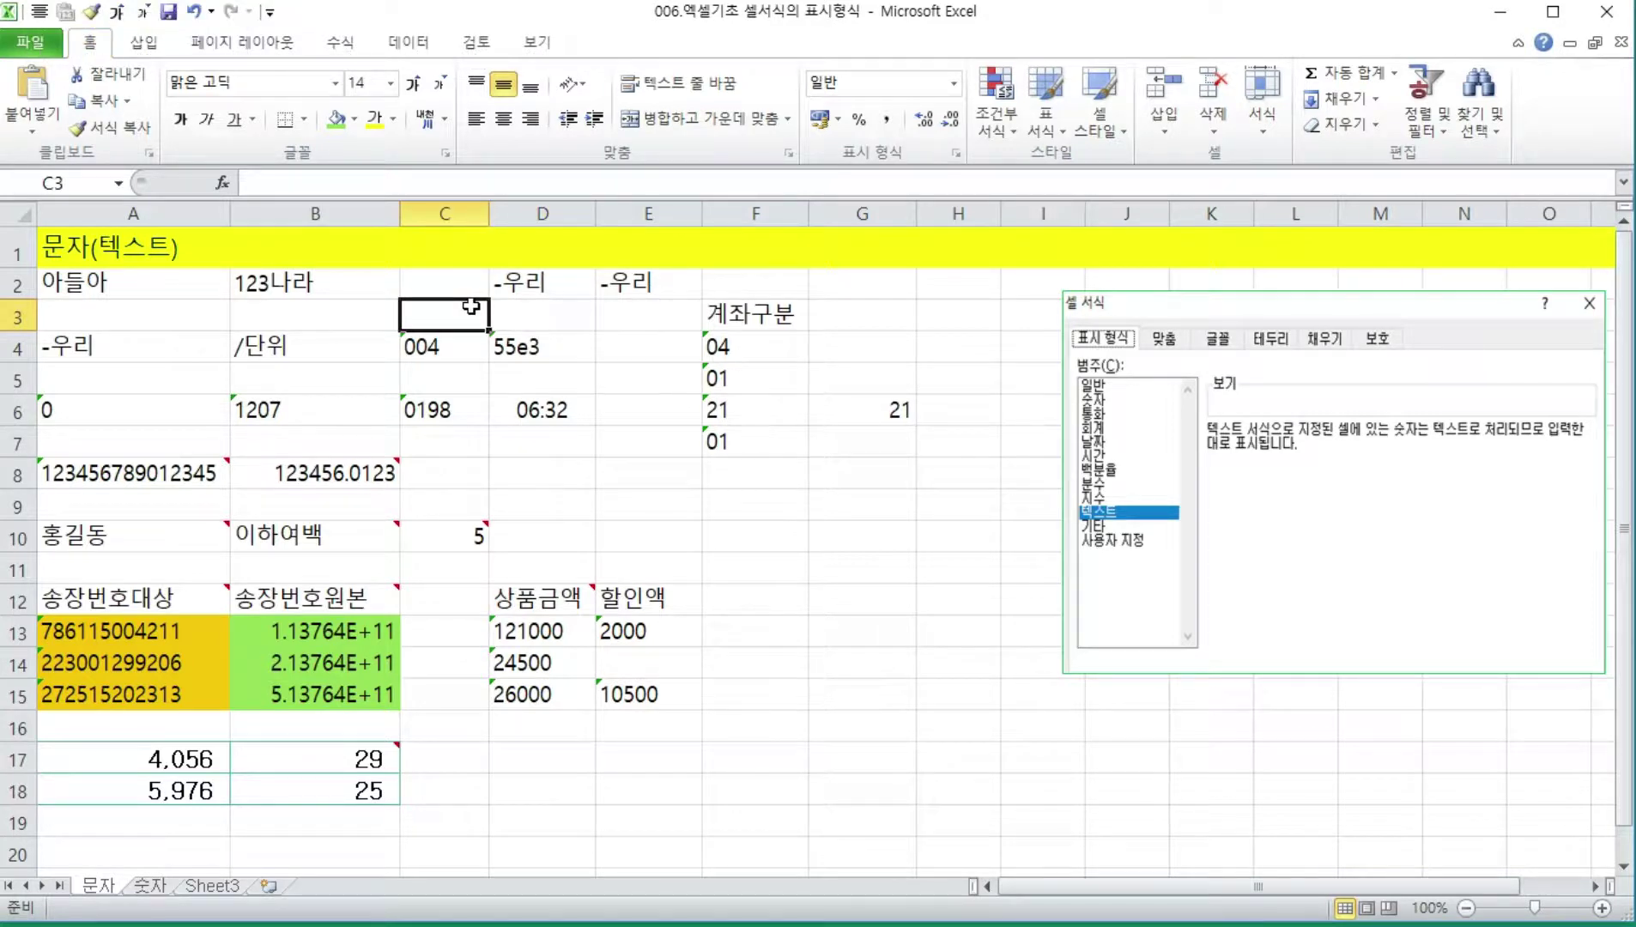
{"action": "left_click", "coordinate": [41, 46]}
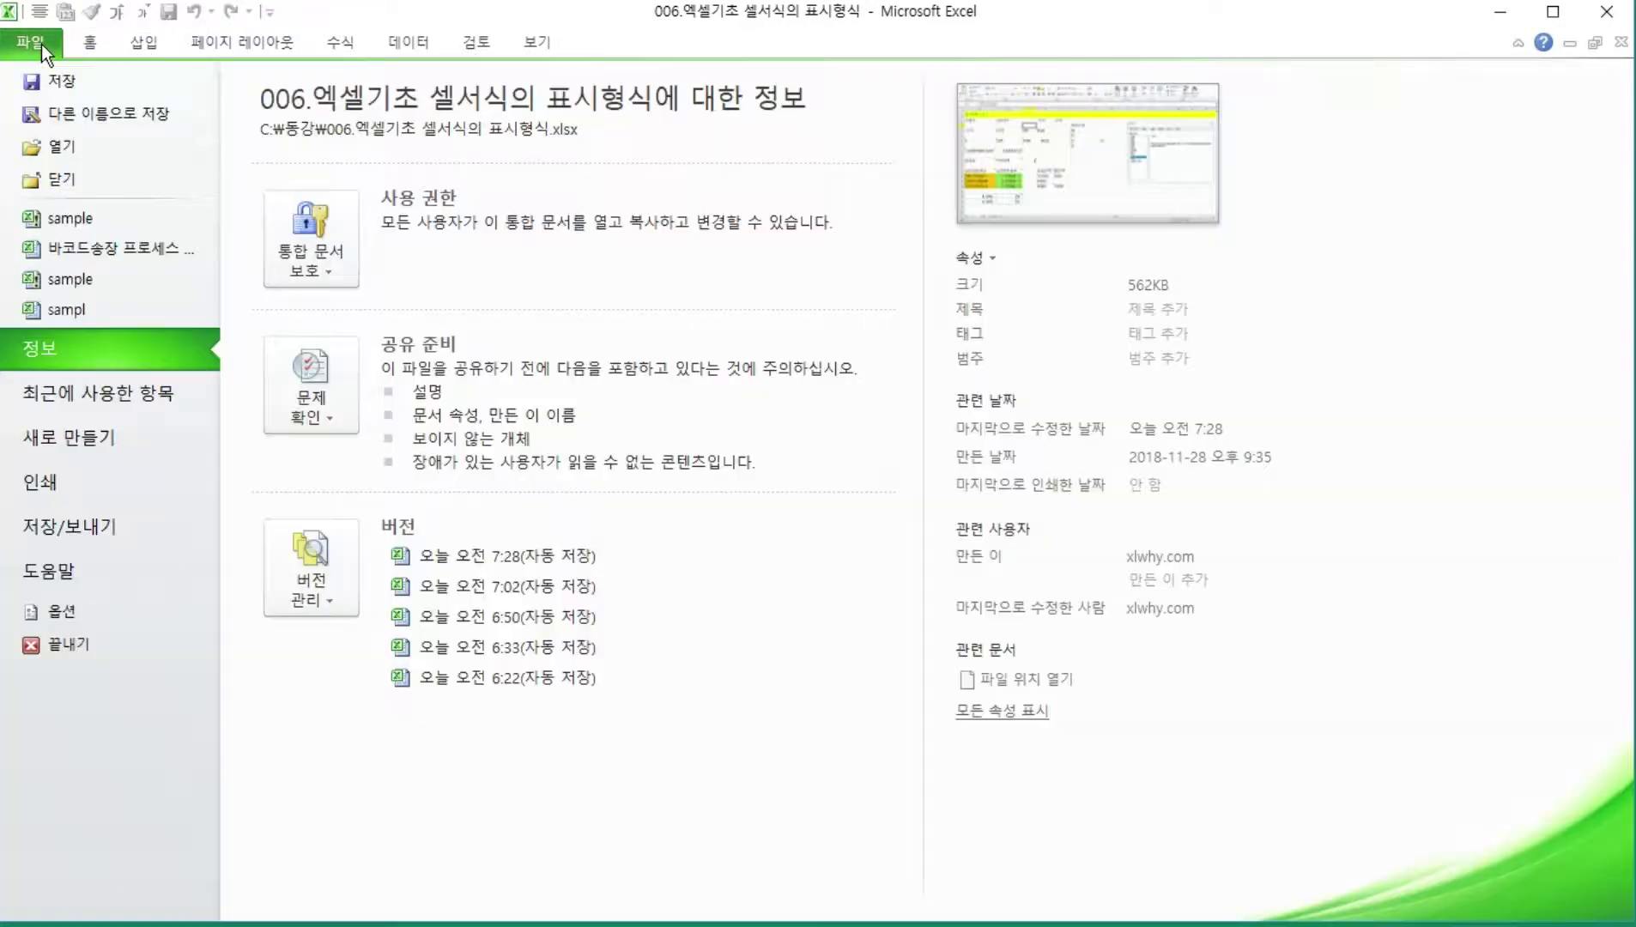
{"action": "left_click", "coordinate": [123, 601]}
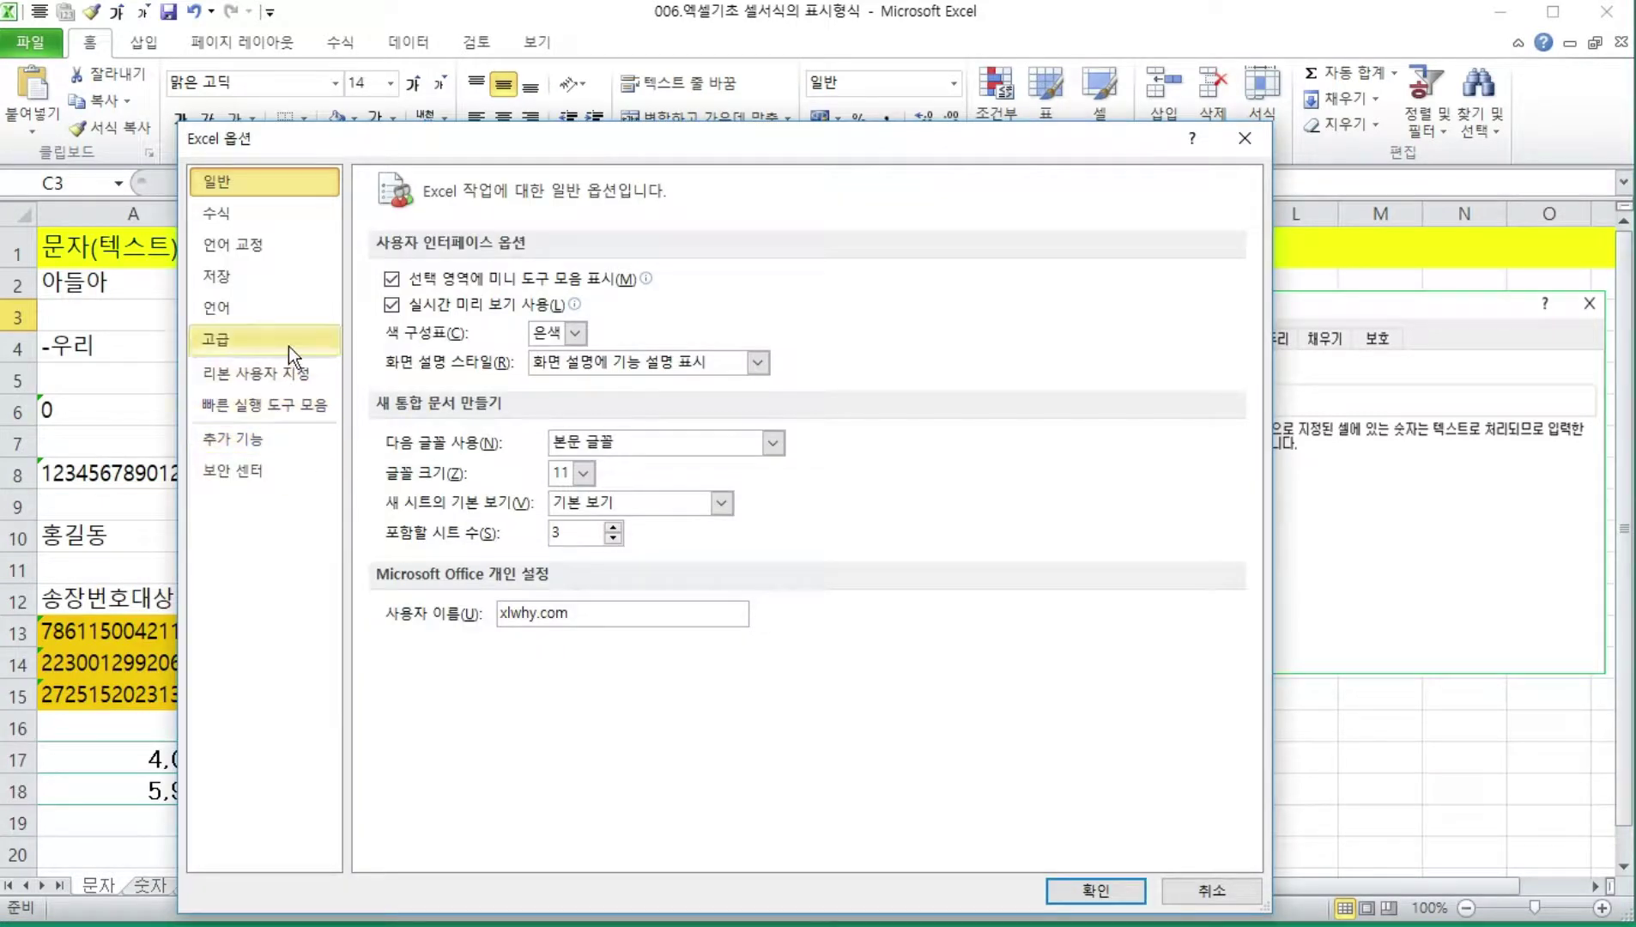
{"action": "left_click_drag", "start_coordinate": [1254, 336], "coordinate": [1259, 837]}
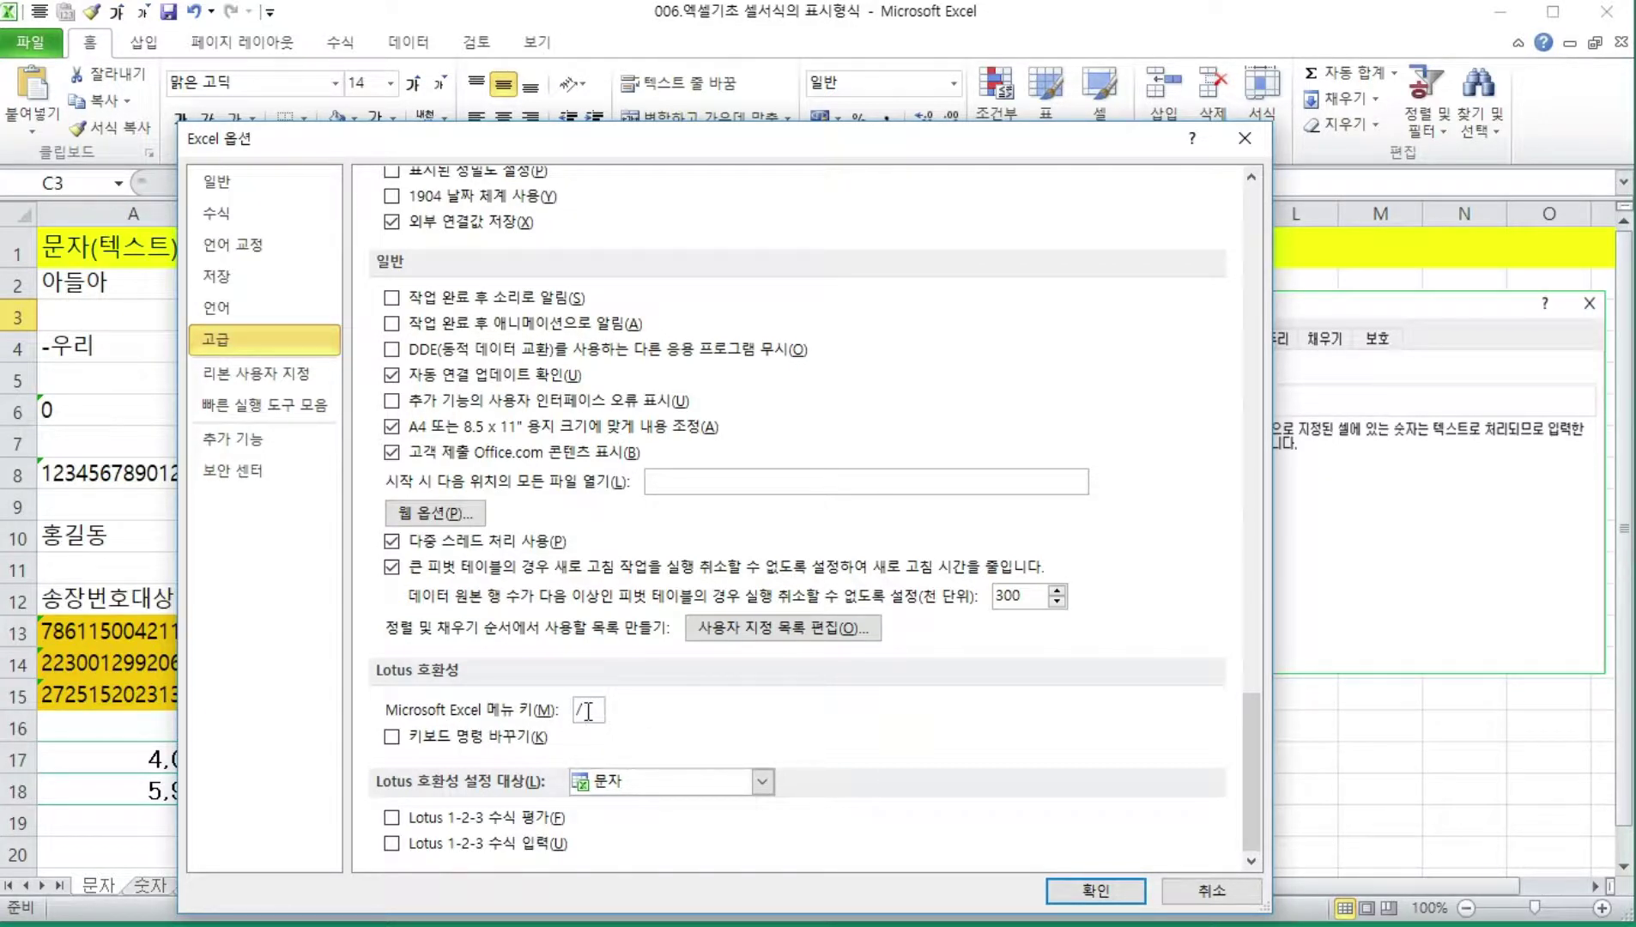
{"action": "key", "text": "Escape"}
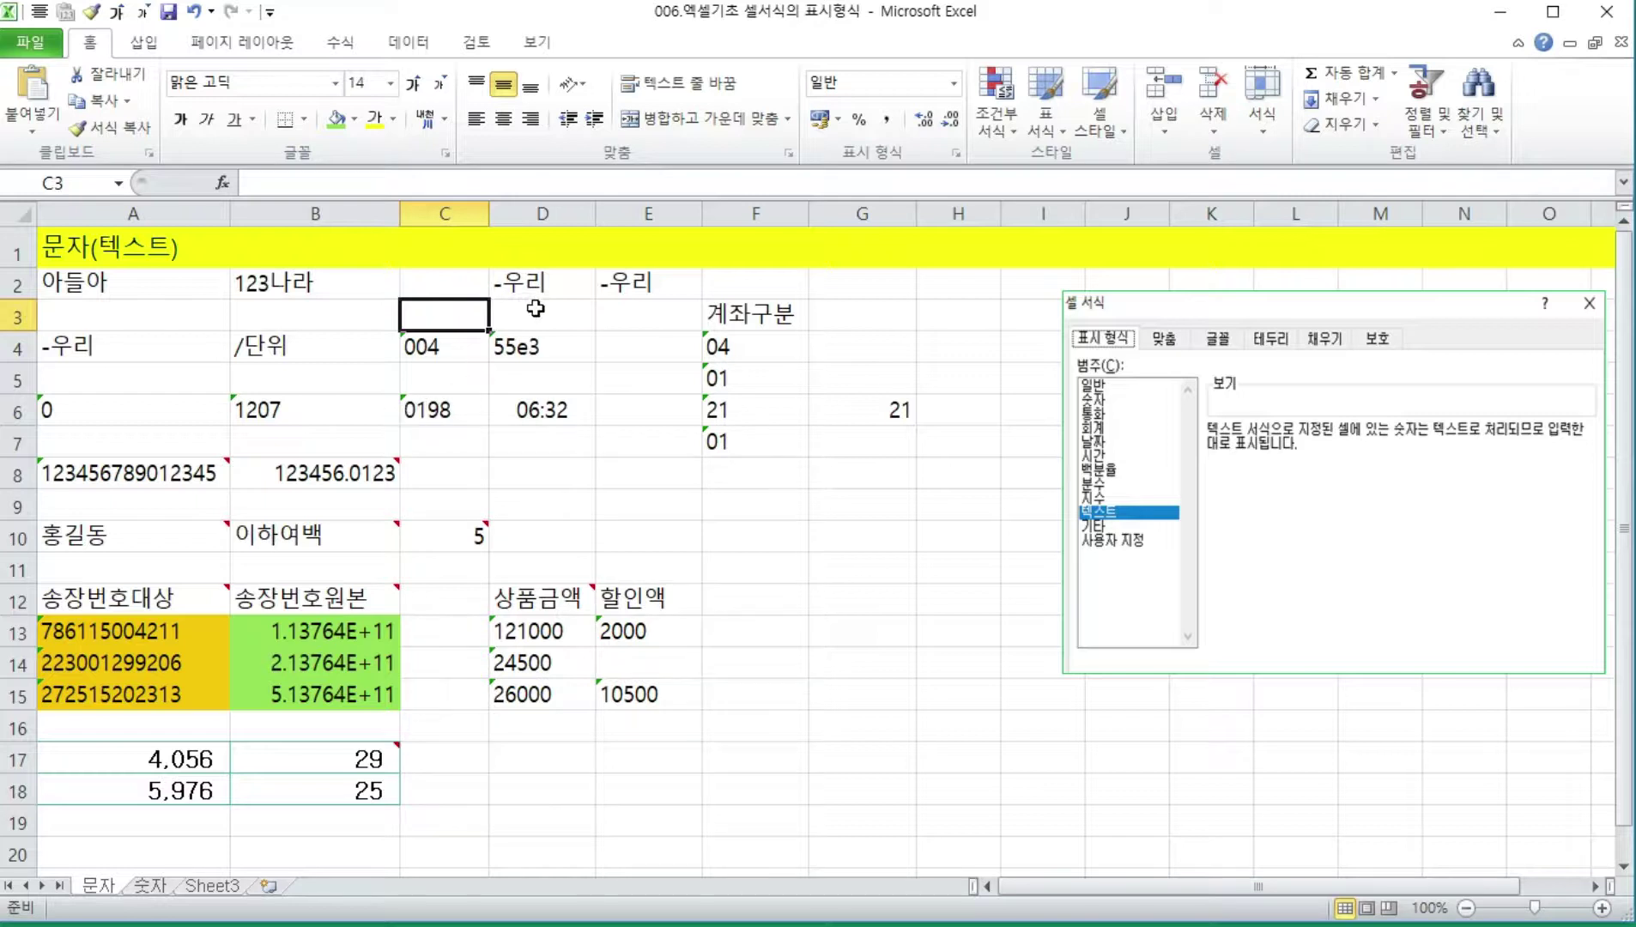
- Enter '/단위 in cell C3 so the slash entry is stored as text
{"action": "type", "text": "'"}
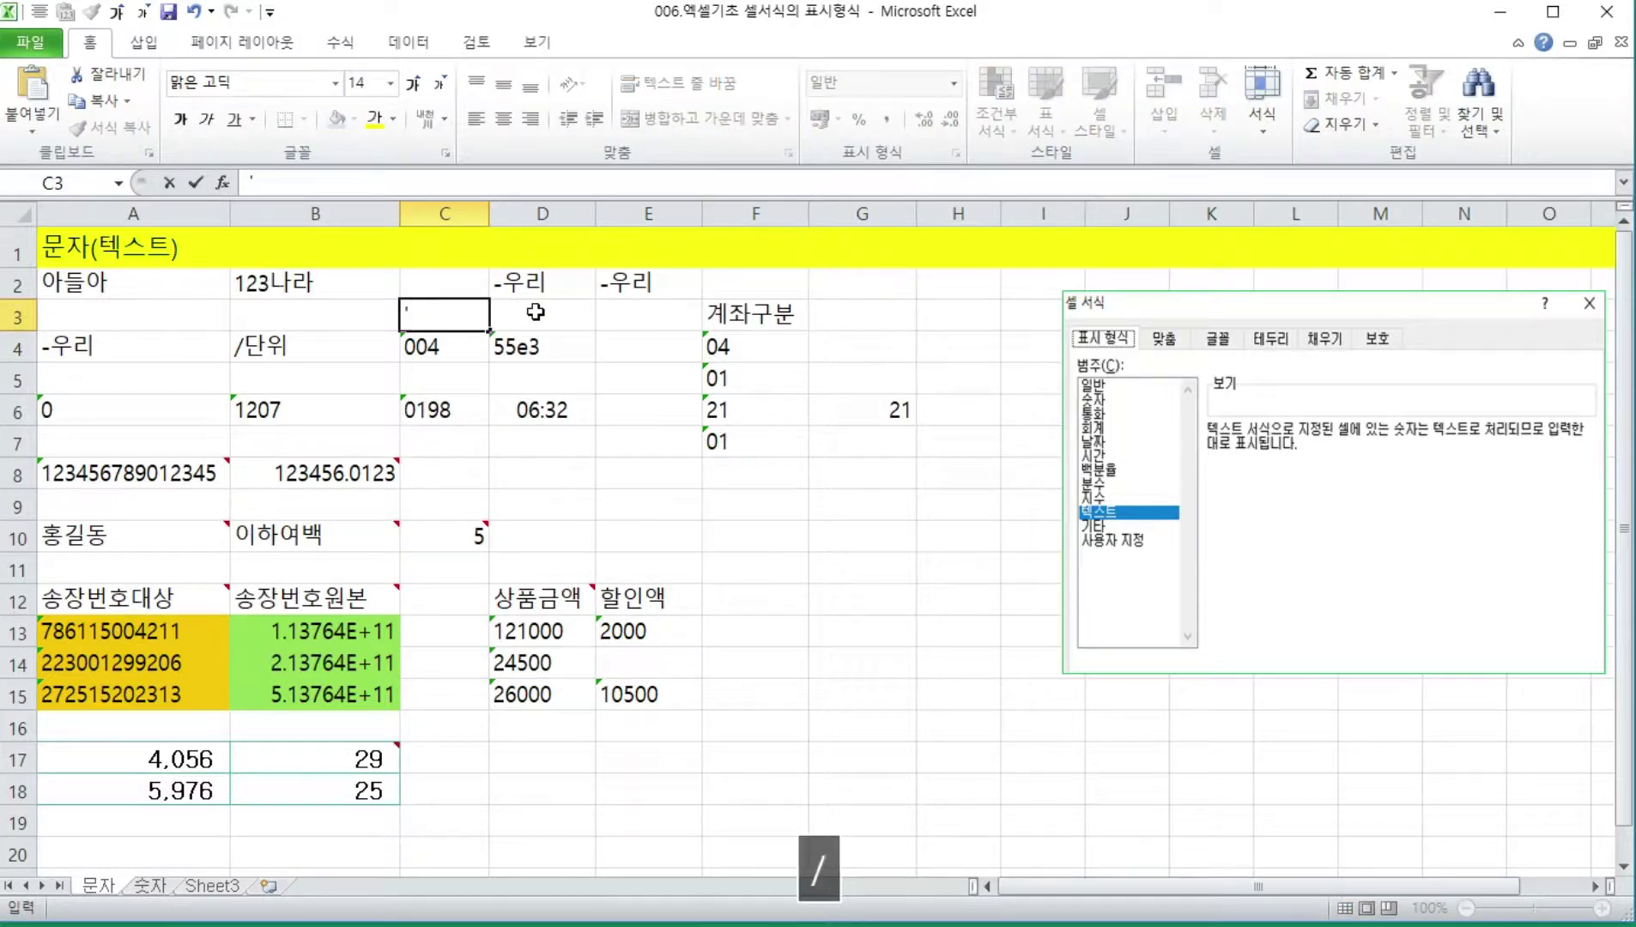
{"action": "type", "text": "/단위"}
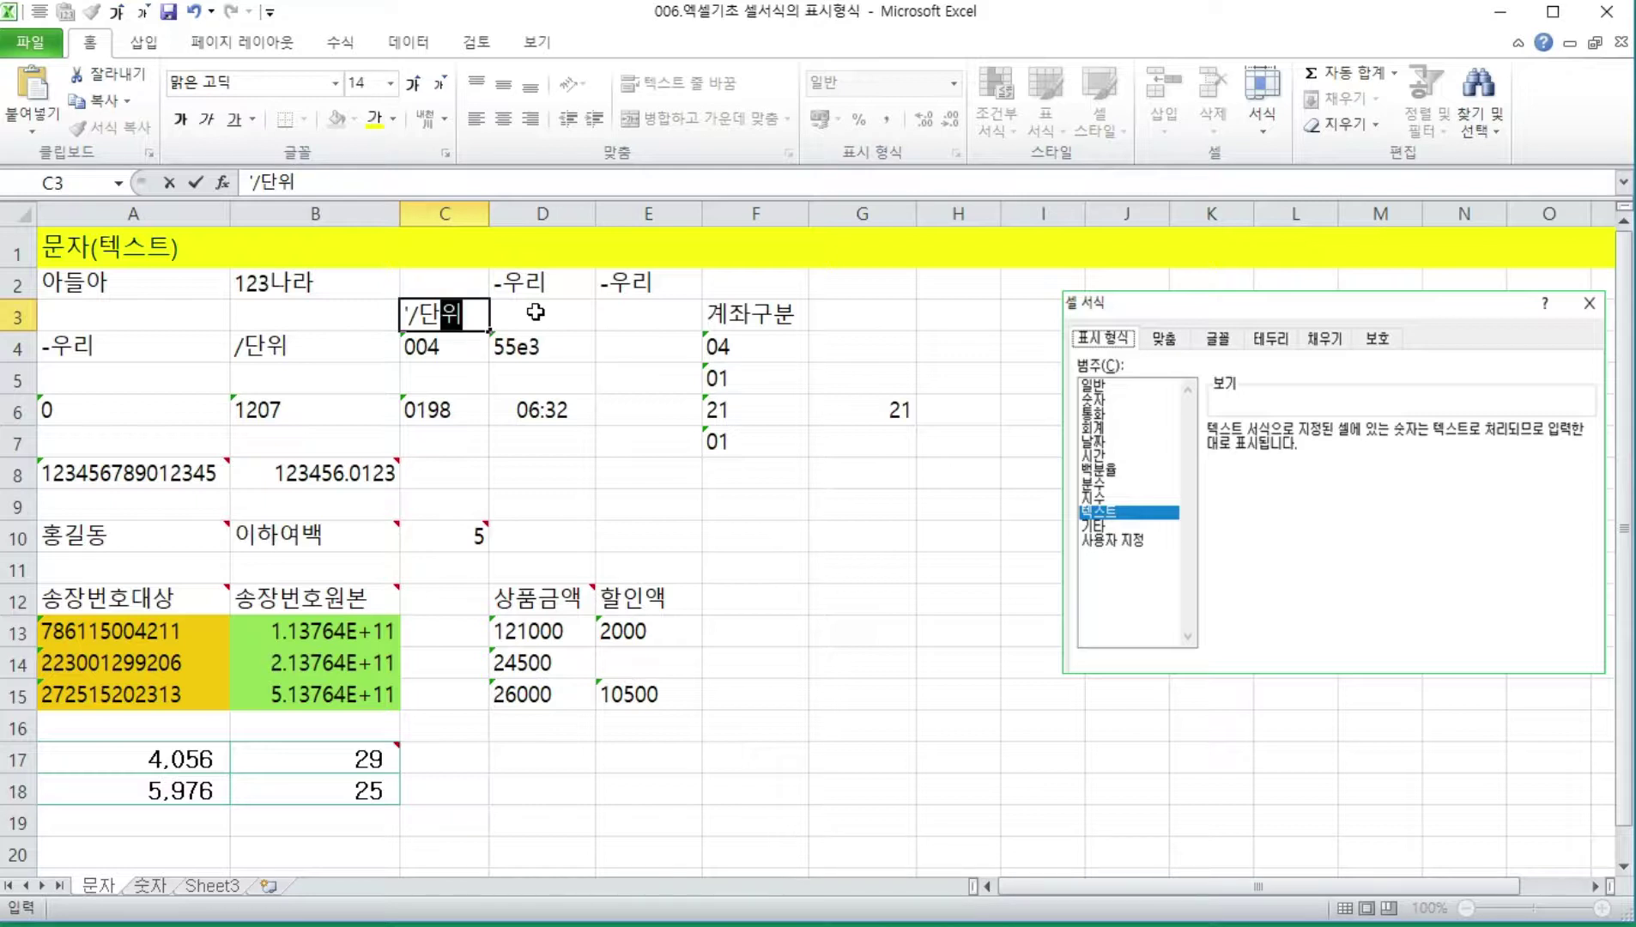
{"action": "key", "text": "Return"}
- Compare the contents and number formats of cells E2, C3 and B4
{"action": "left_click", "coordinate": [613, 290]}
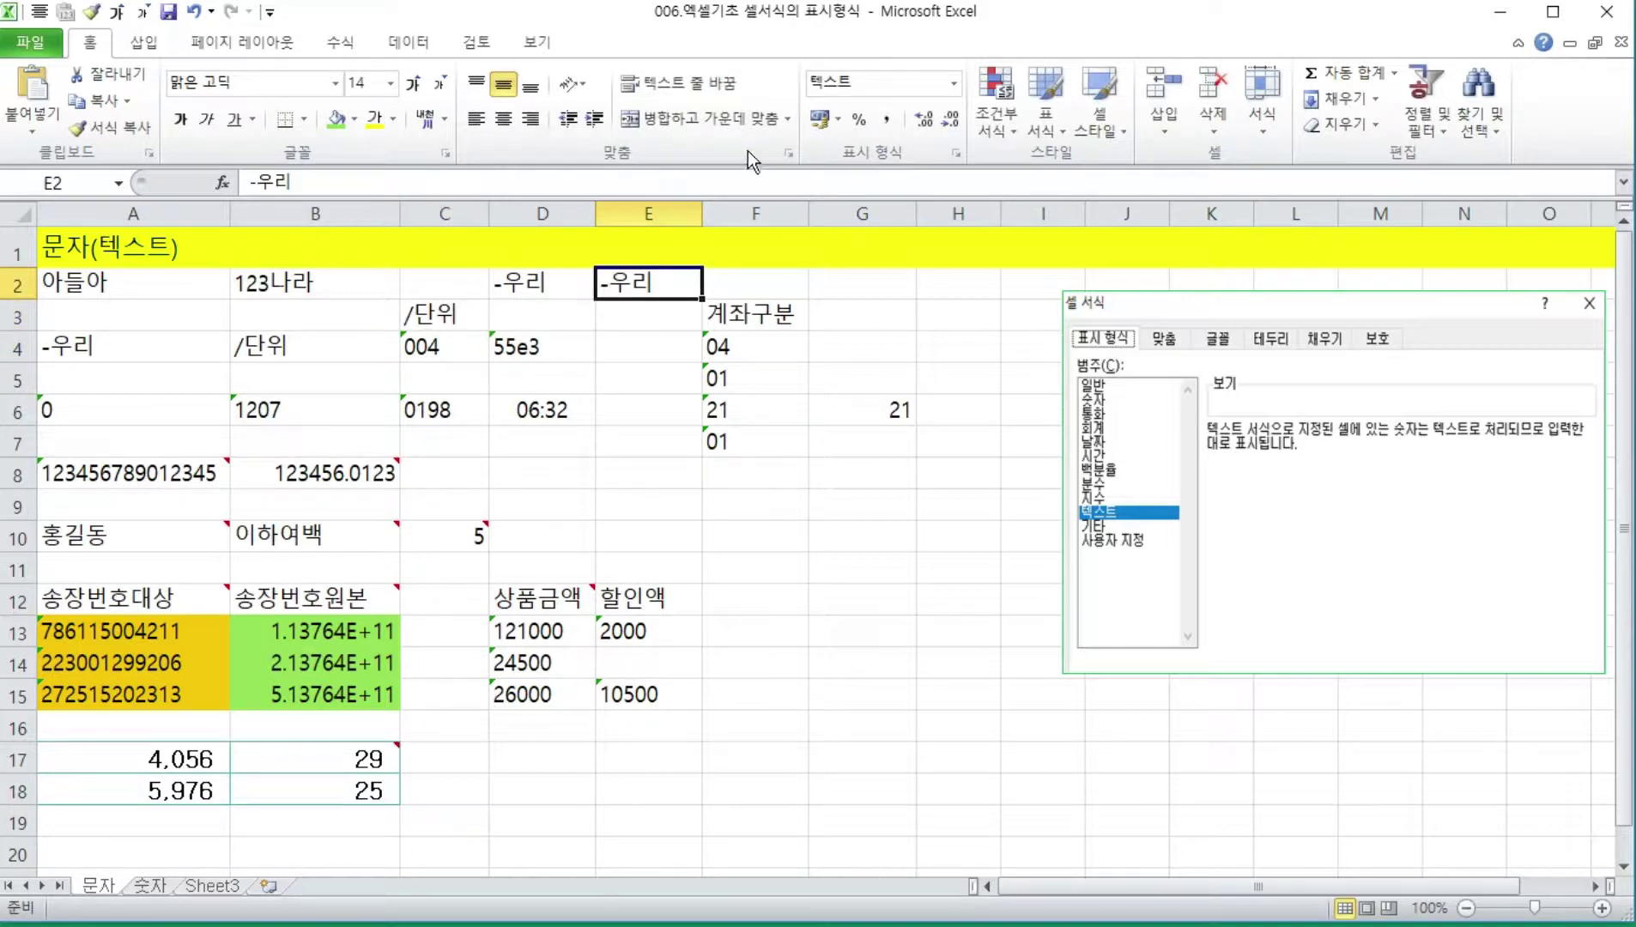
{"action": "left_click", "coordinate": [565, 309]}
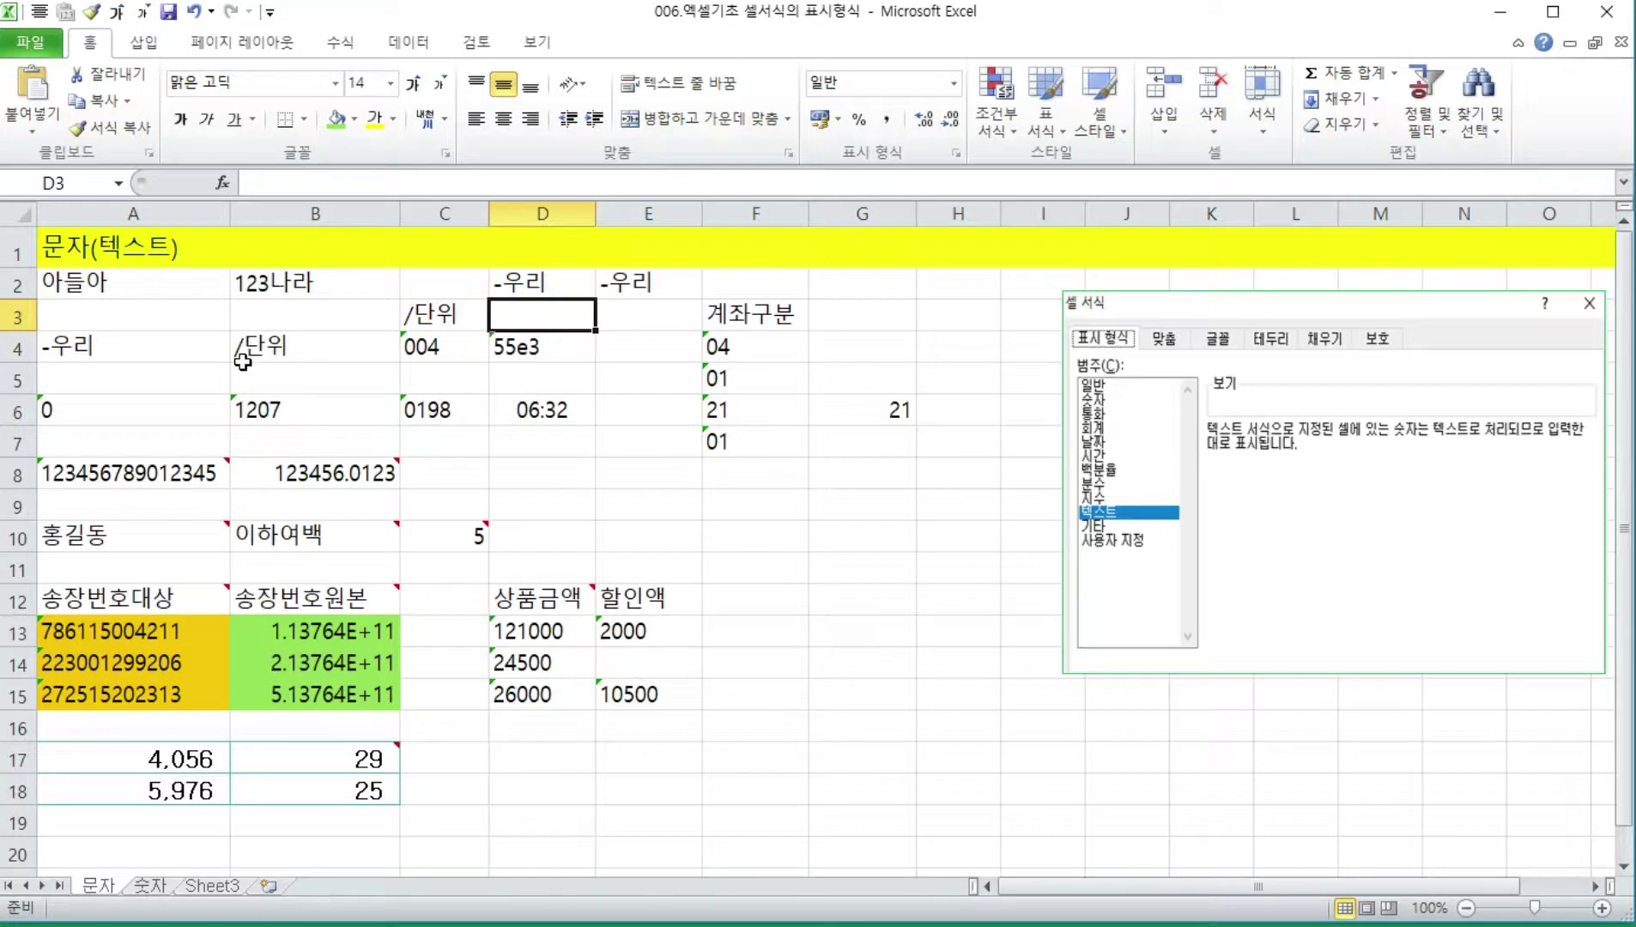
{"action": "left_click", "coordinate": [438, 307]}
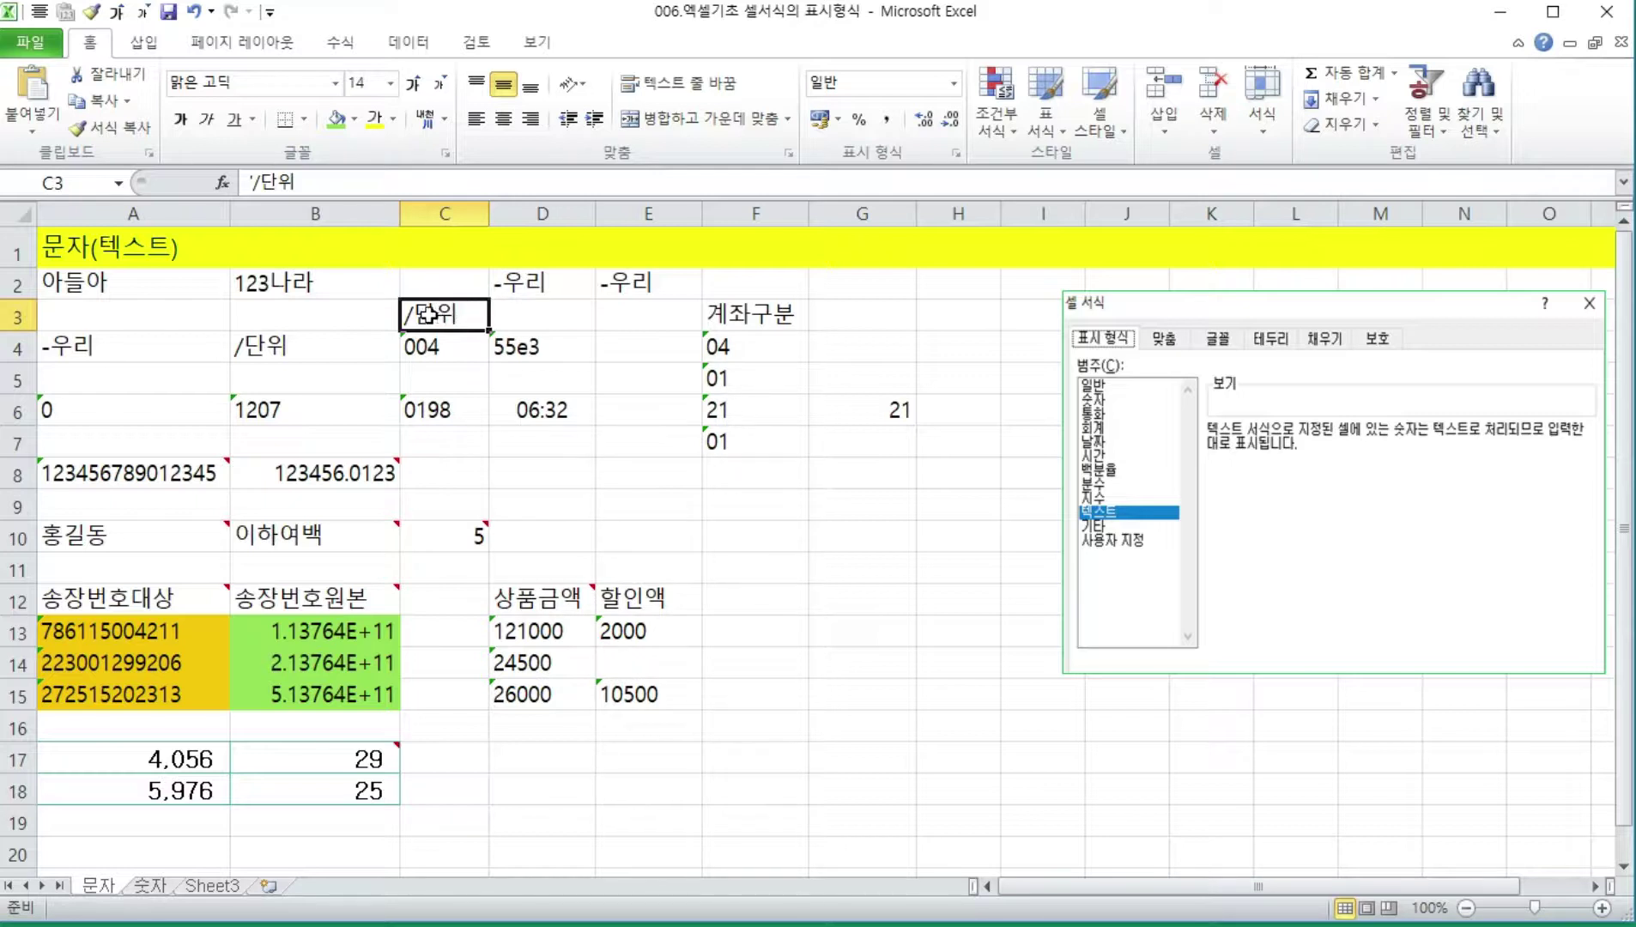
{"action": "left_click", "coordinate": [573, 309]}
{"action": "left_click", "coordinate": [324, 355]}
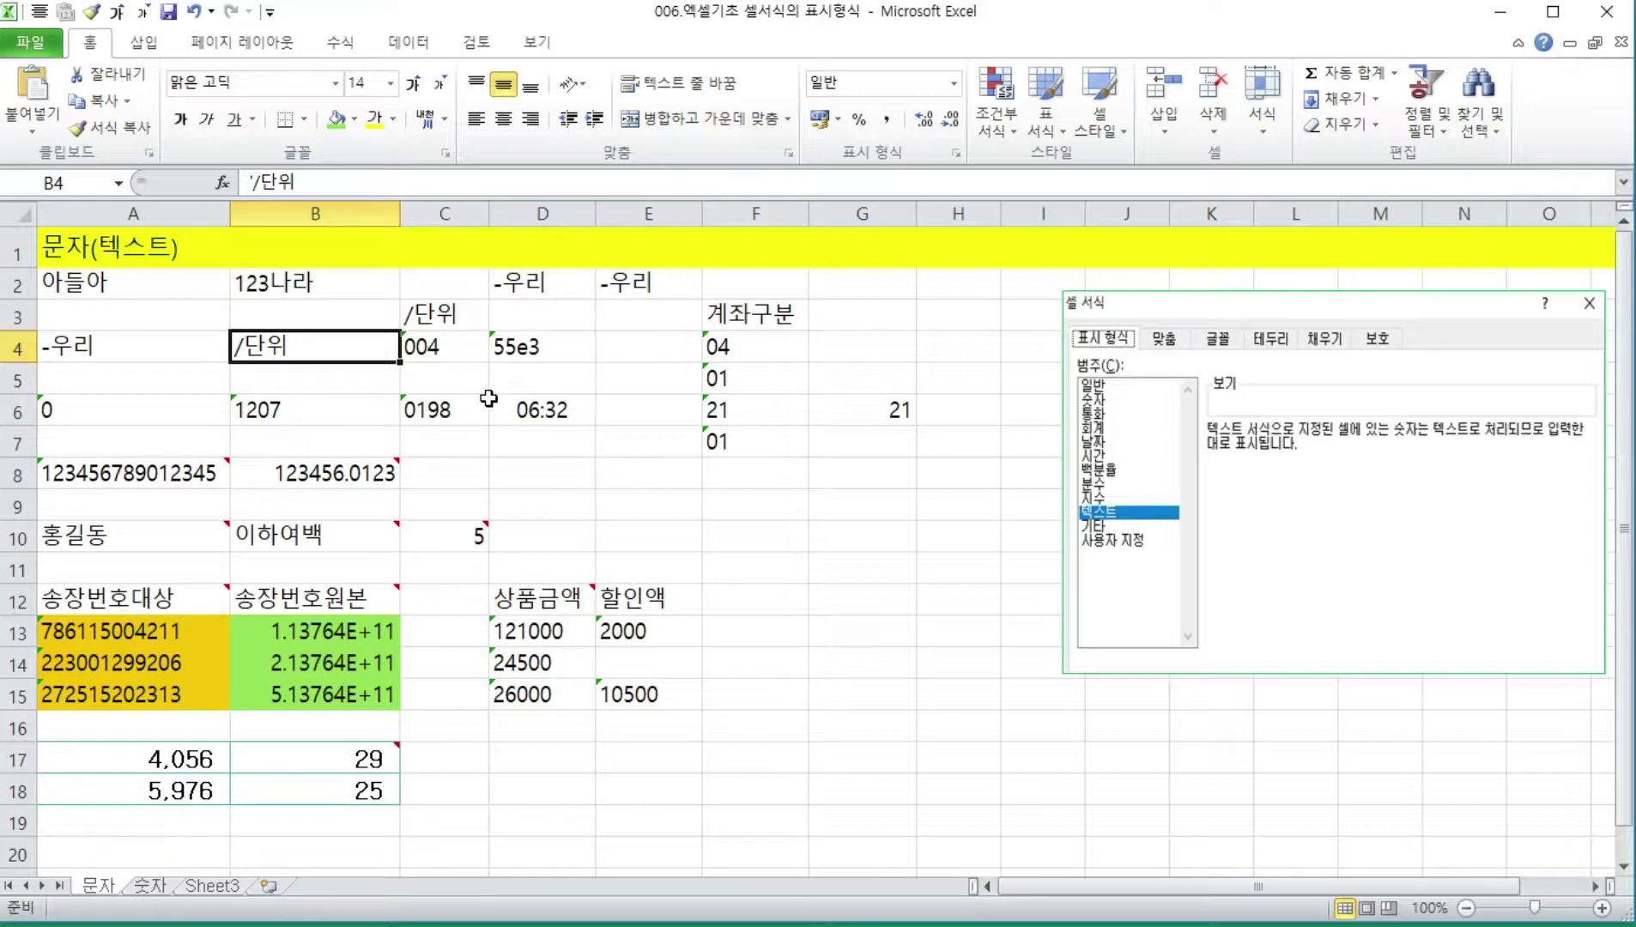
{"action": "left_click", "coordinate": [646, 312]}
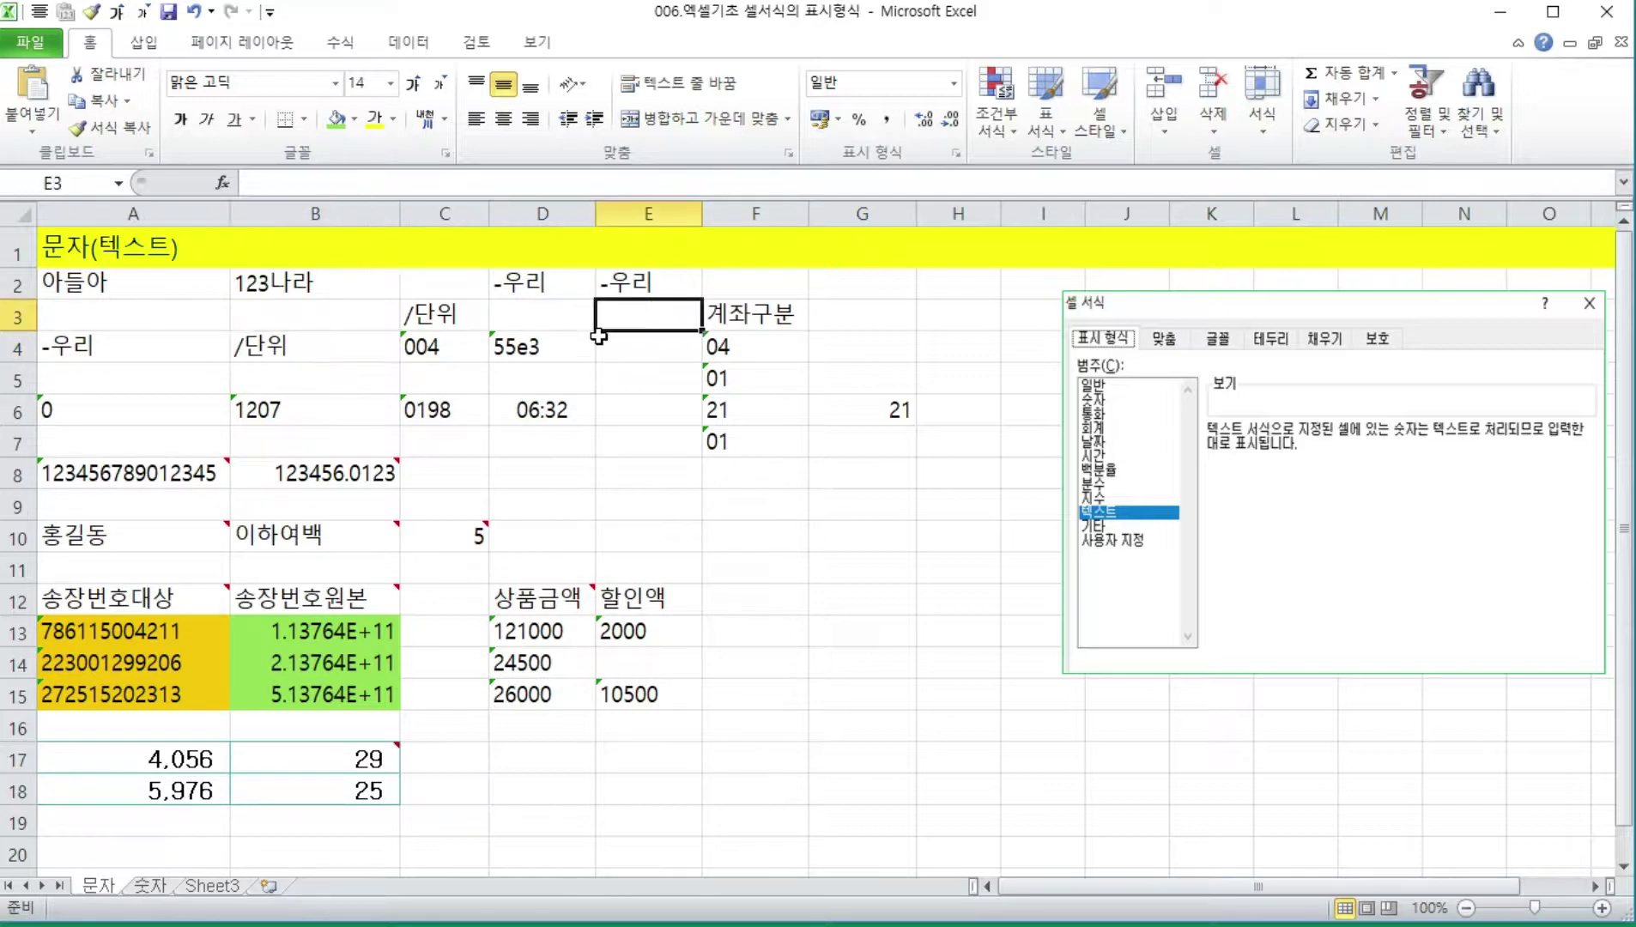
- Examine the error-checking options for cells C4 and D4 without applying any, and compare the two cells' contents and number formats
{"action": "left_click", "coordinate": [430, 350]}
{"action": "left_click", "coordinate": [491, 399]}
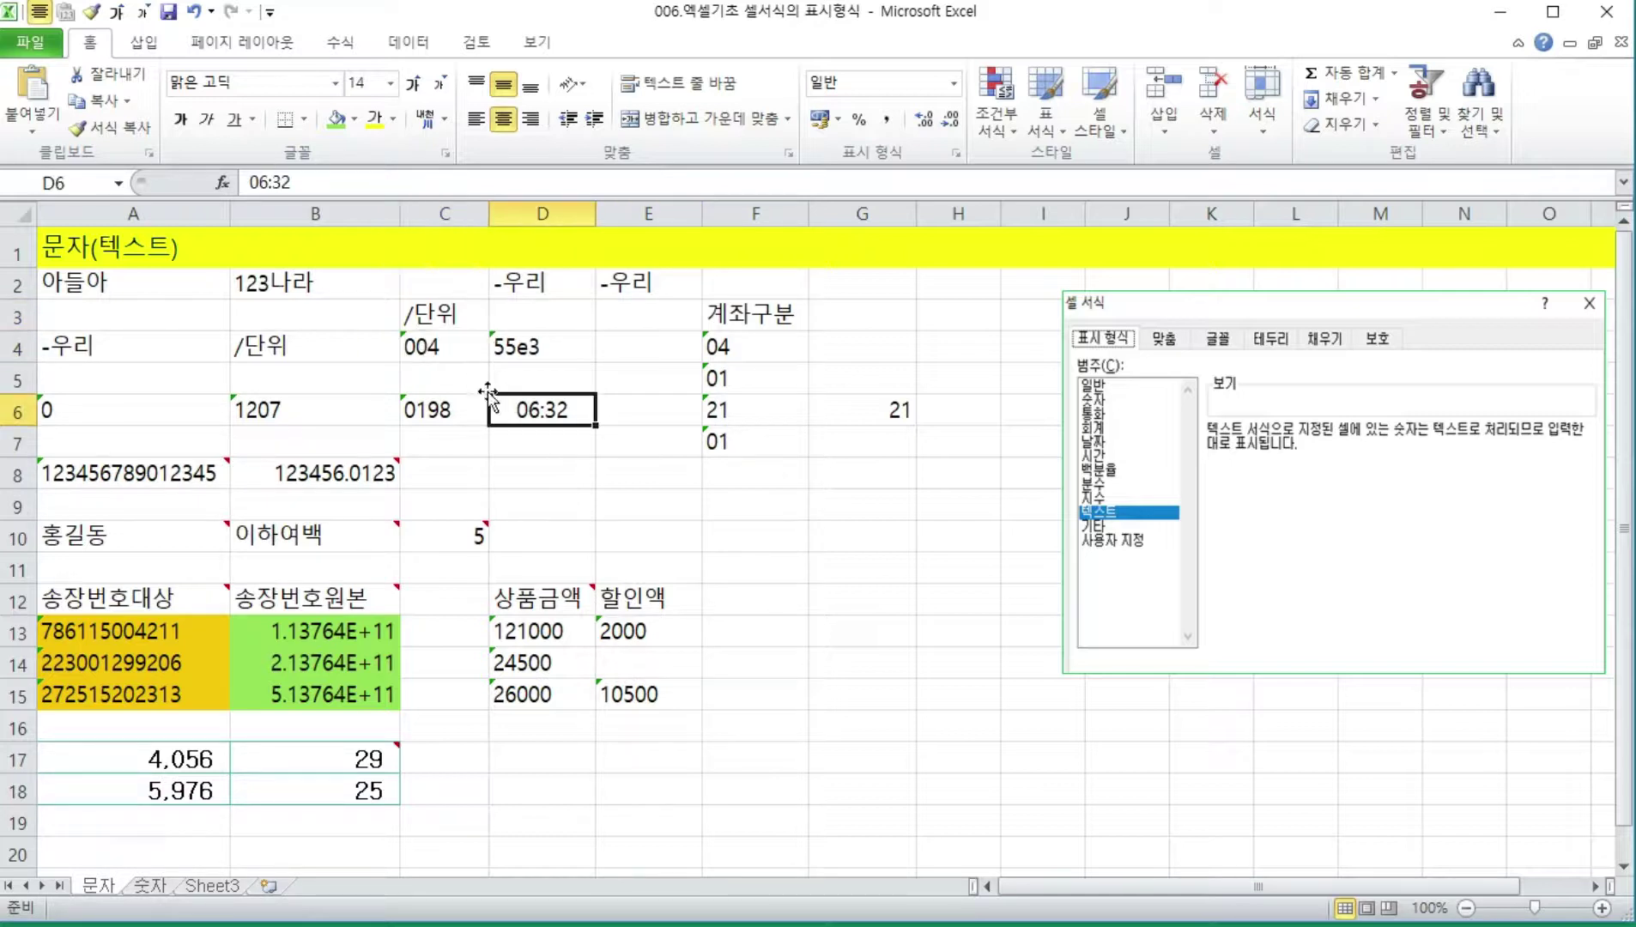
{"action": "left_click", "coordinate": [439, 345]}
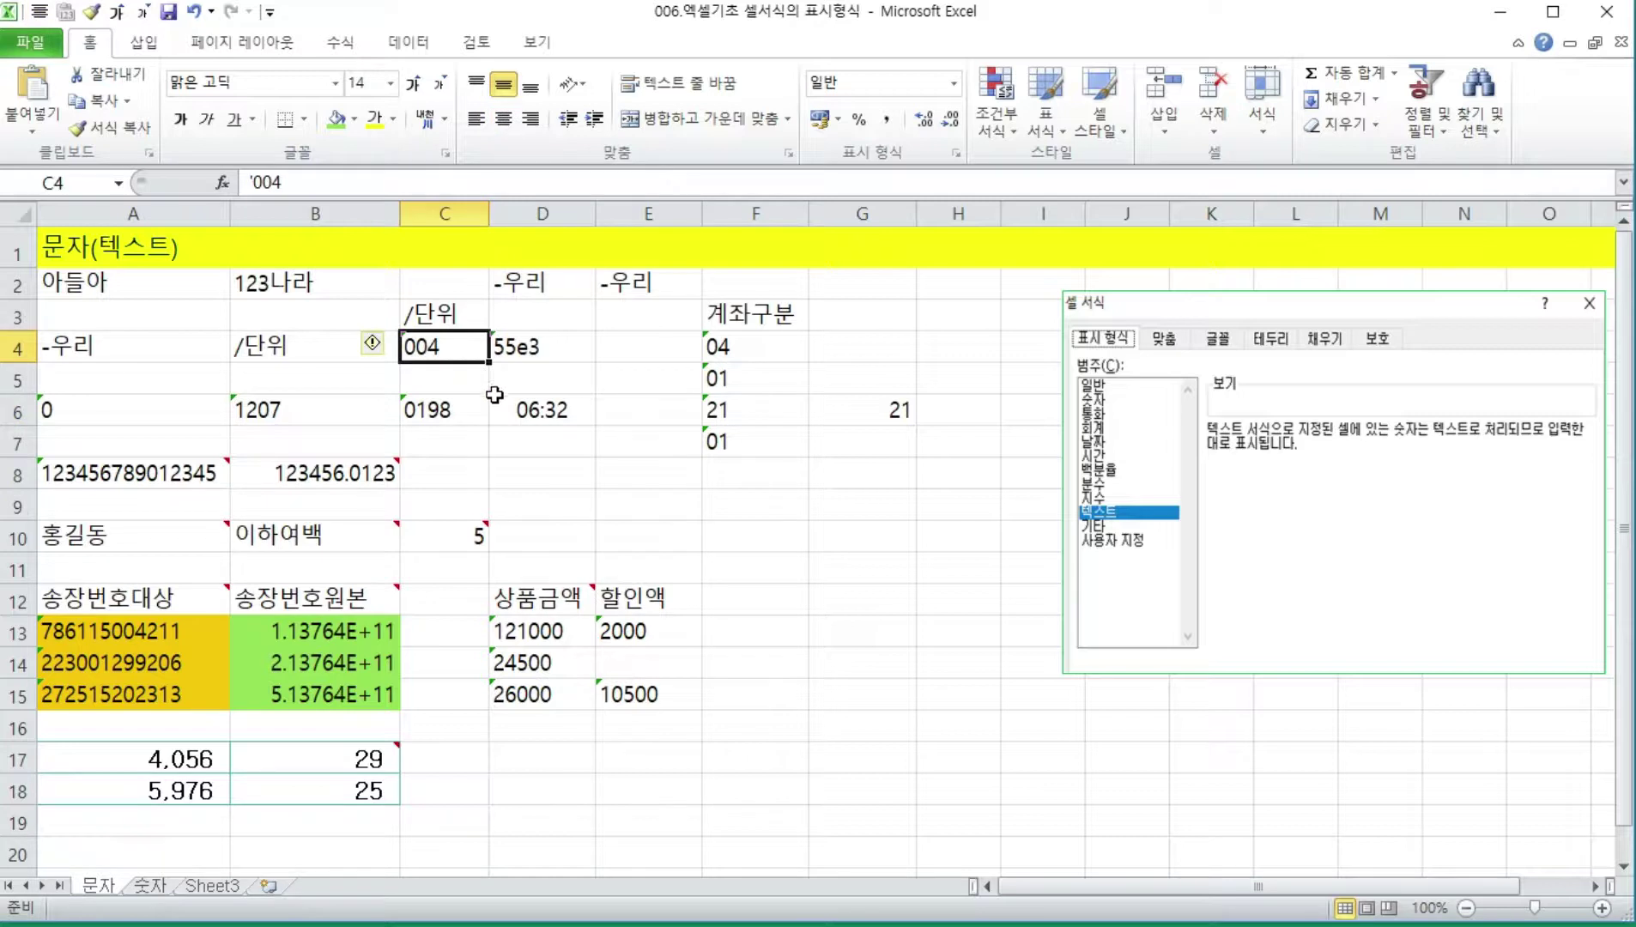
{"action": "left_click", "coordinate": [377, 344]}
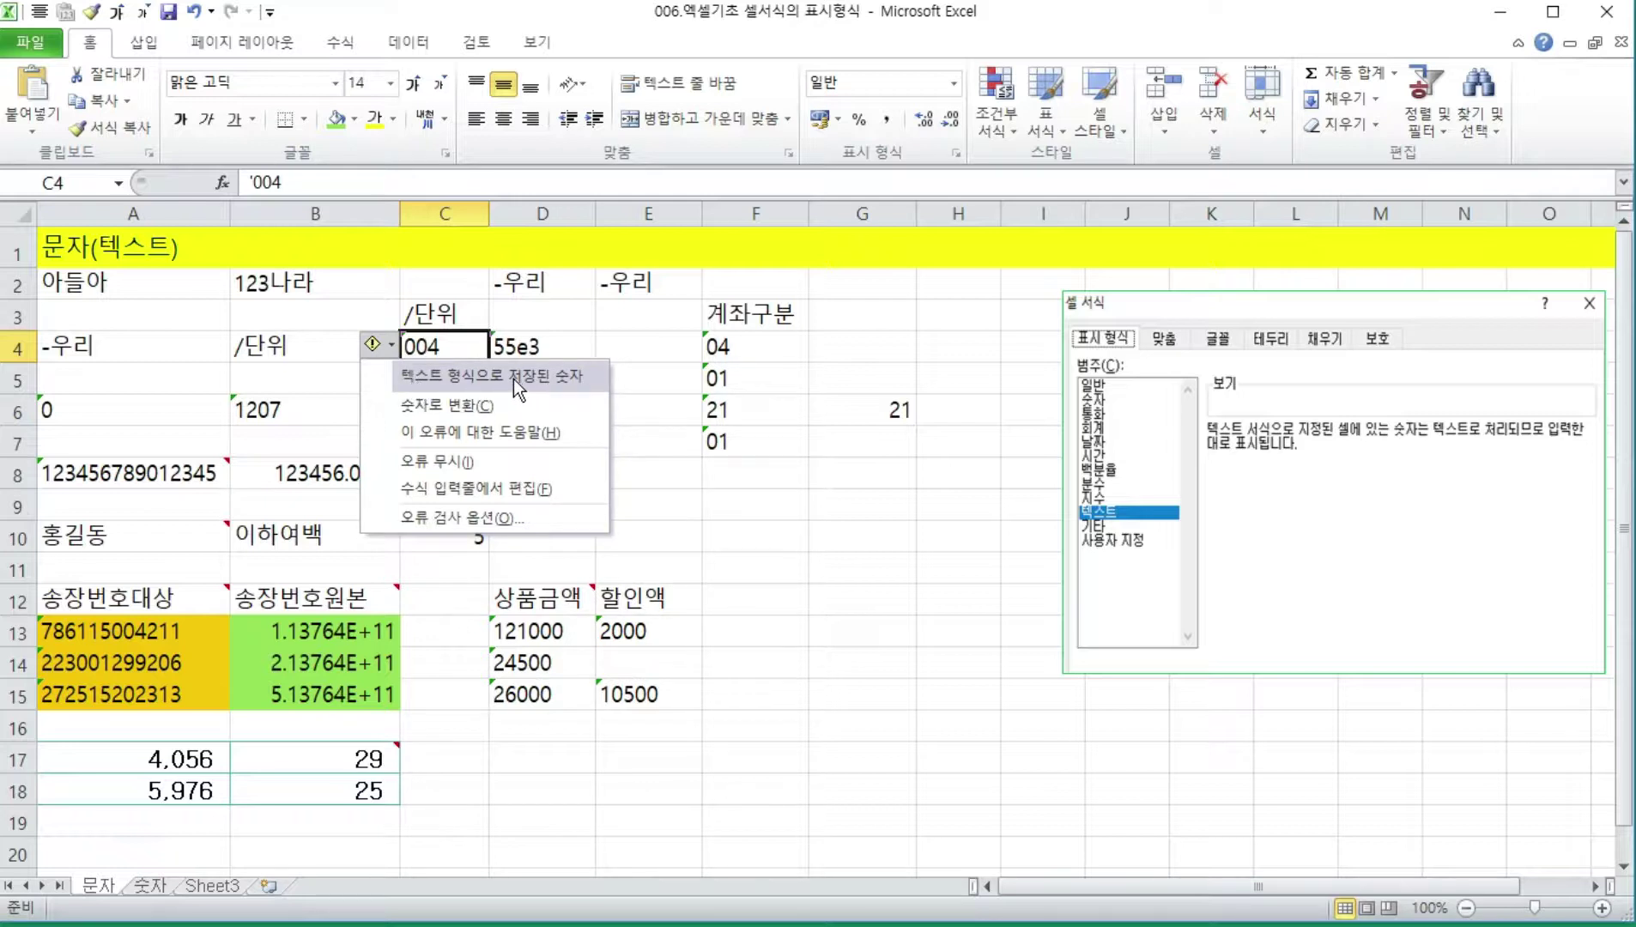
{"action": "left_click", "coordinate": [515, 344]}
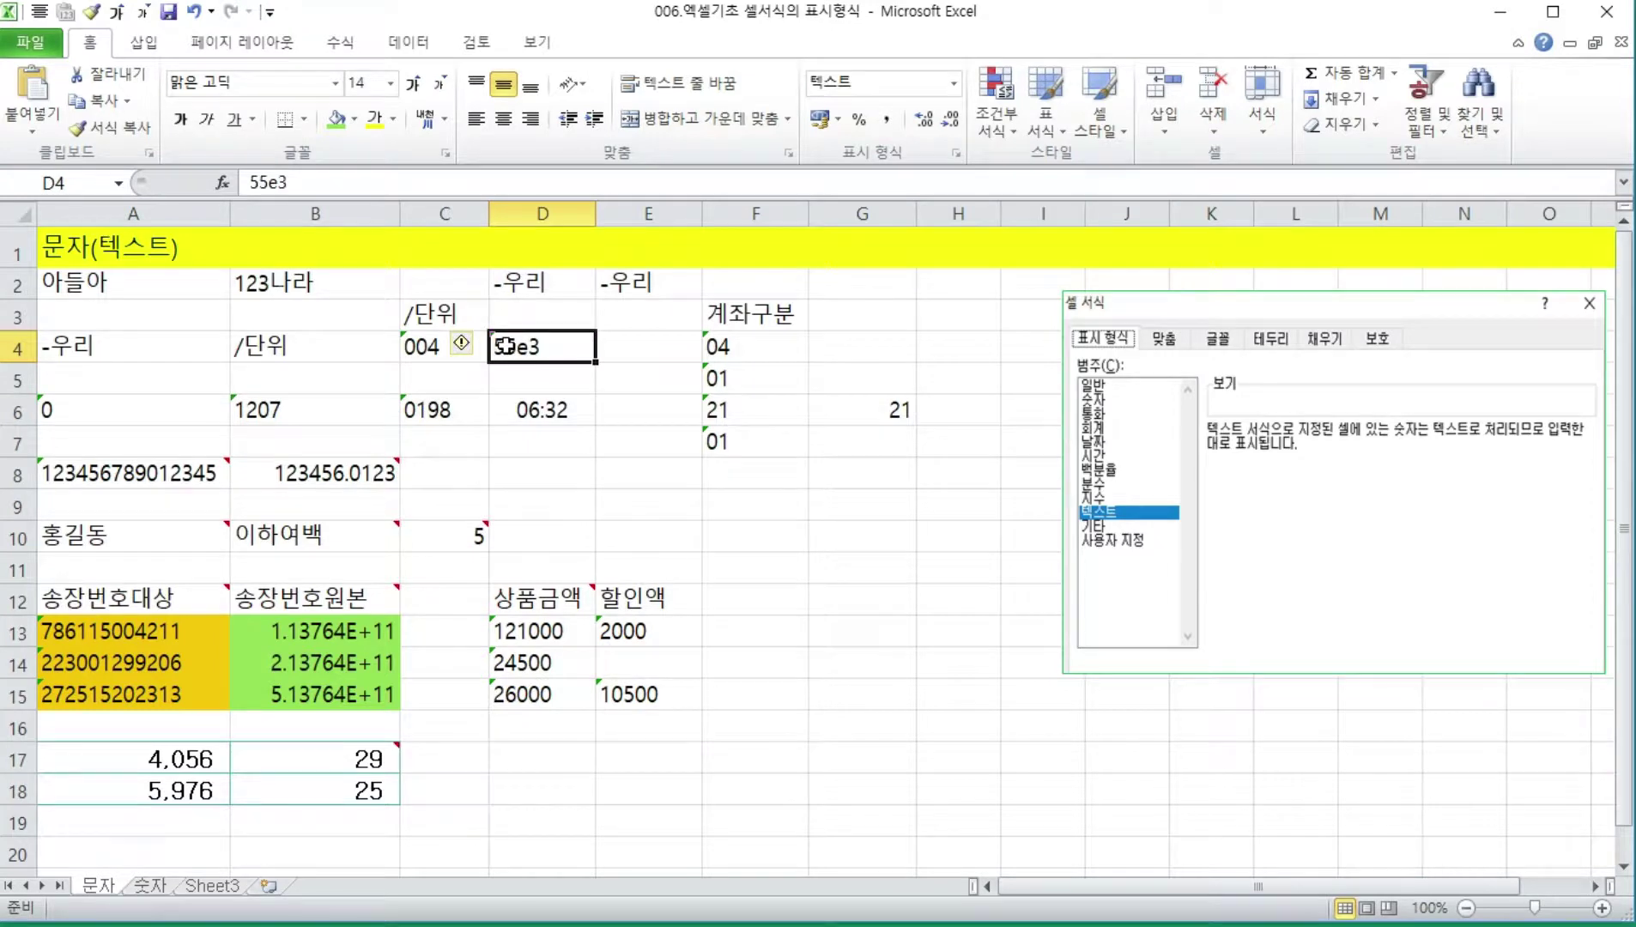
{"action": "left_click", "coordinate": [468, 348]}
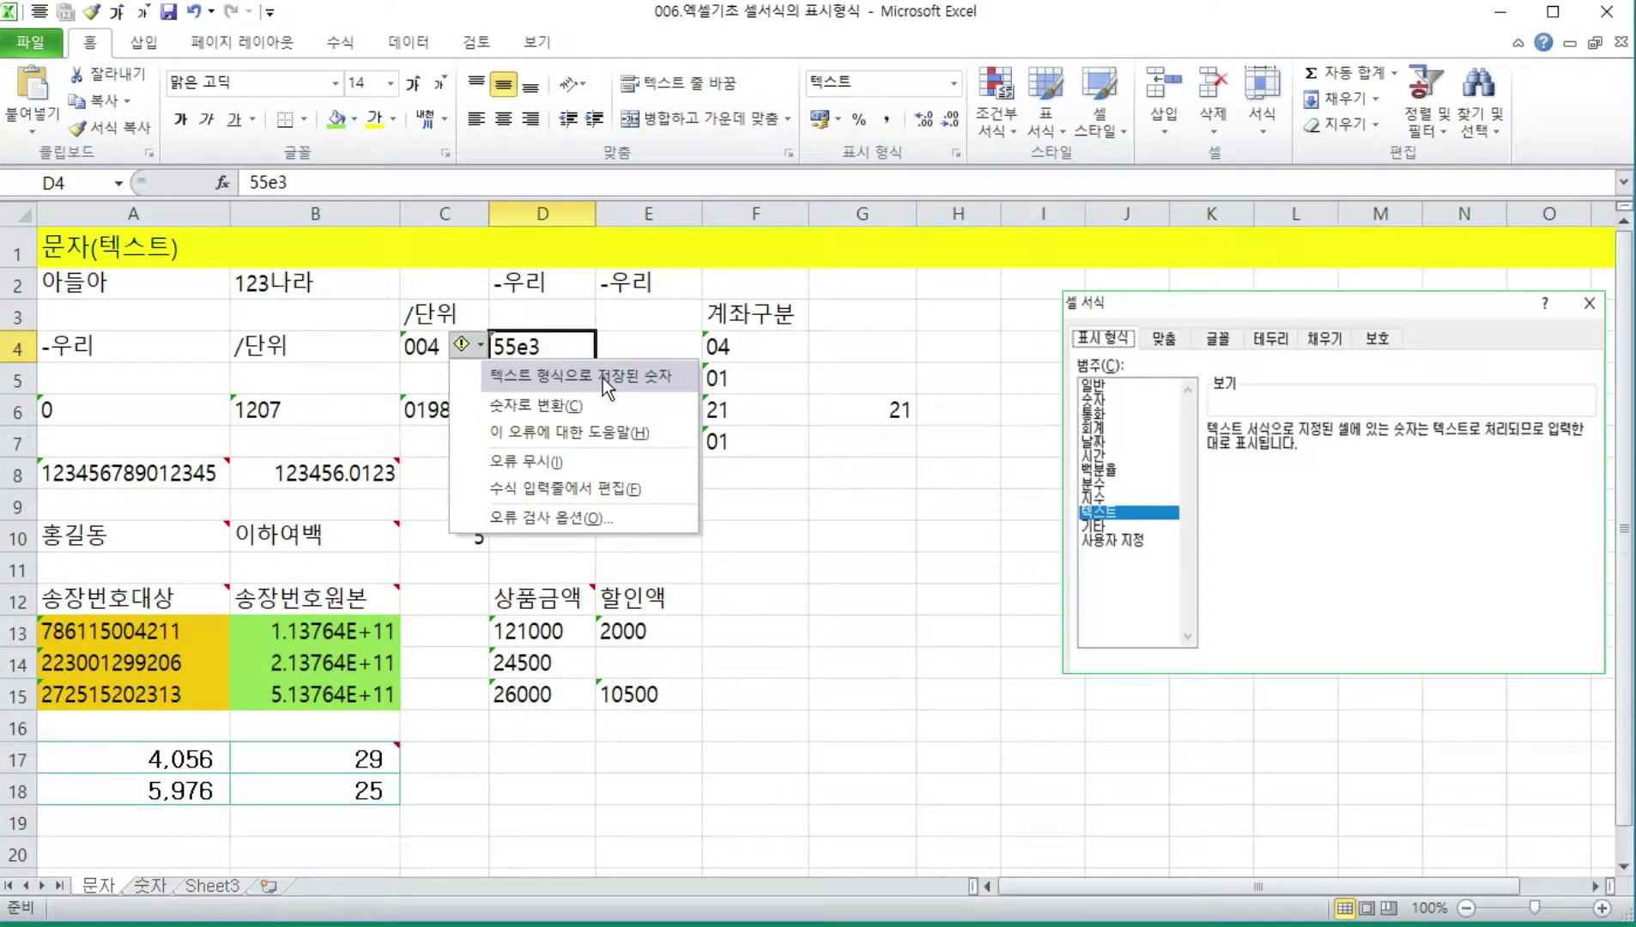
{"action": "left_click", "coordinate": [414, 355]}
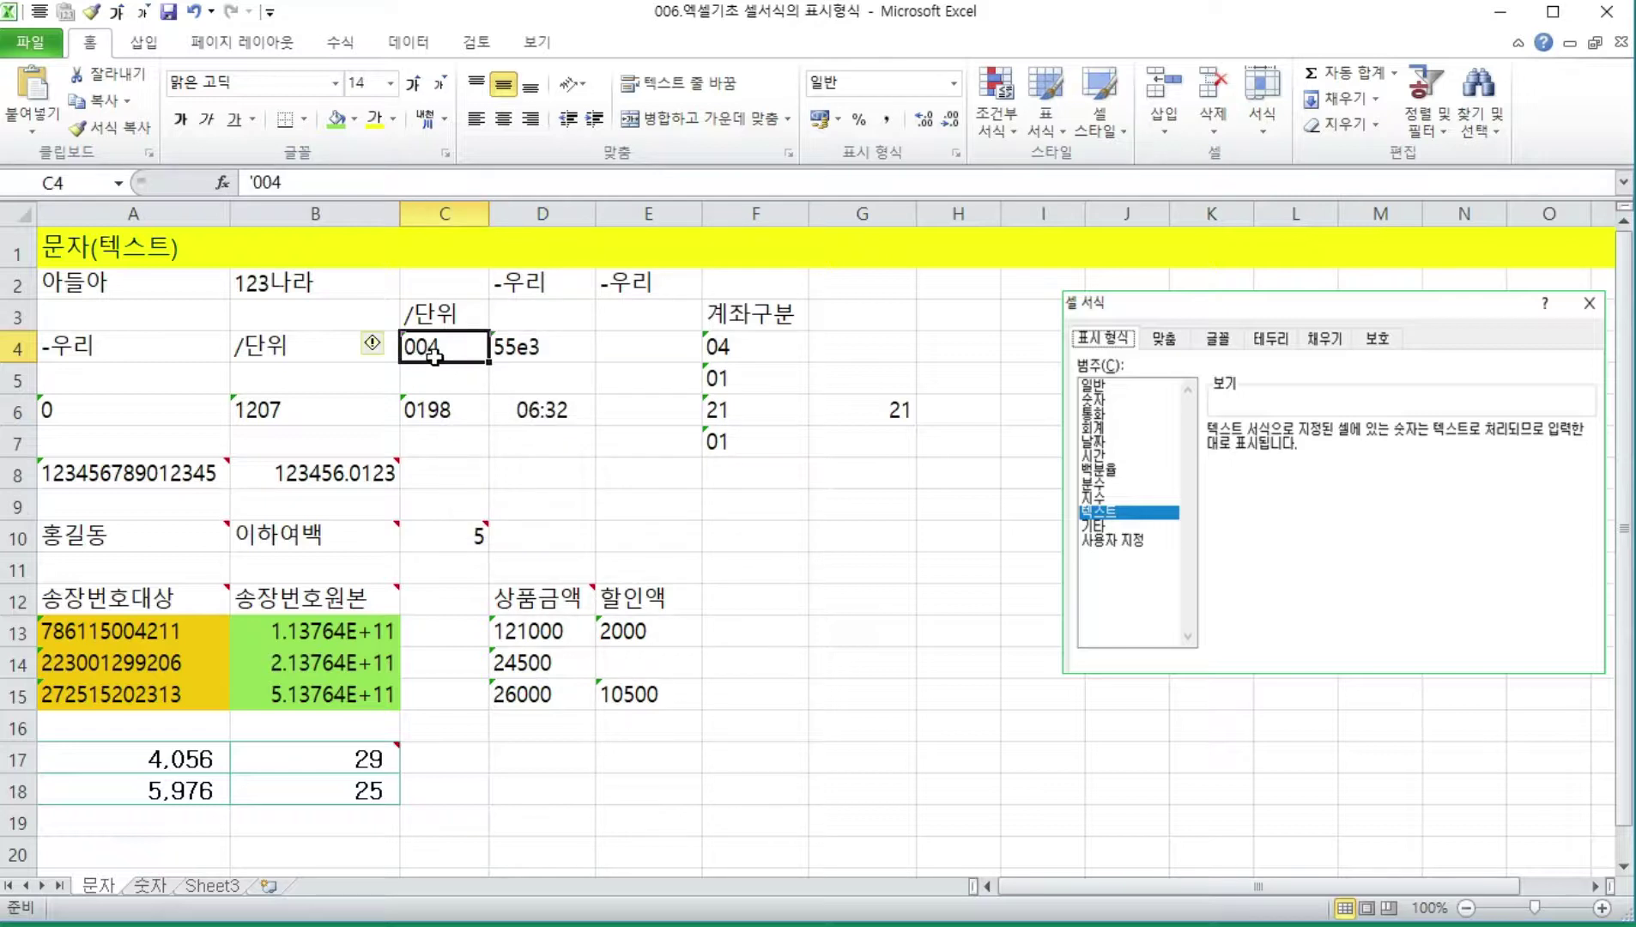
{"action": "left_click", "coordinate": [532, 357]}
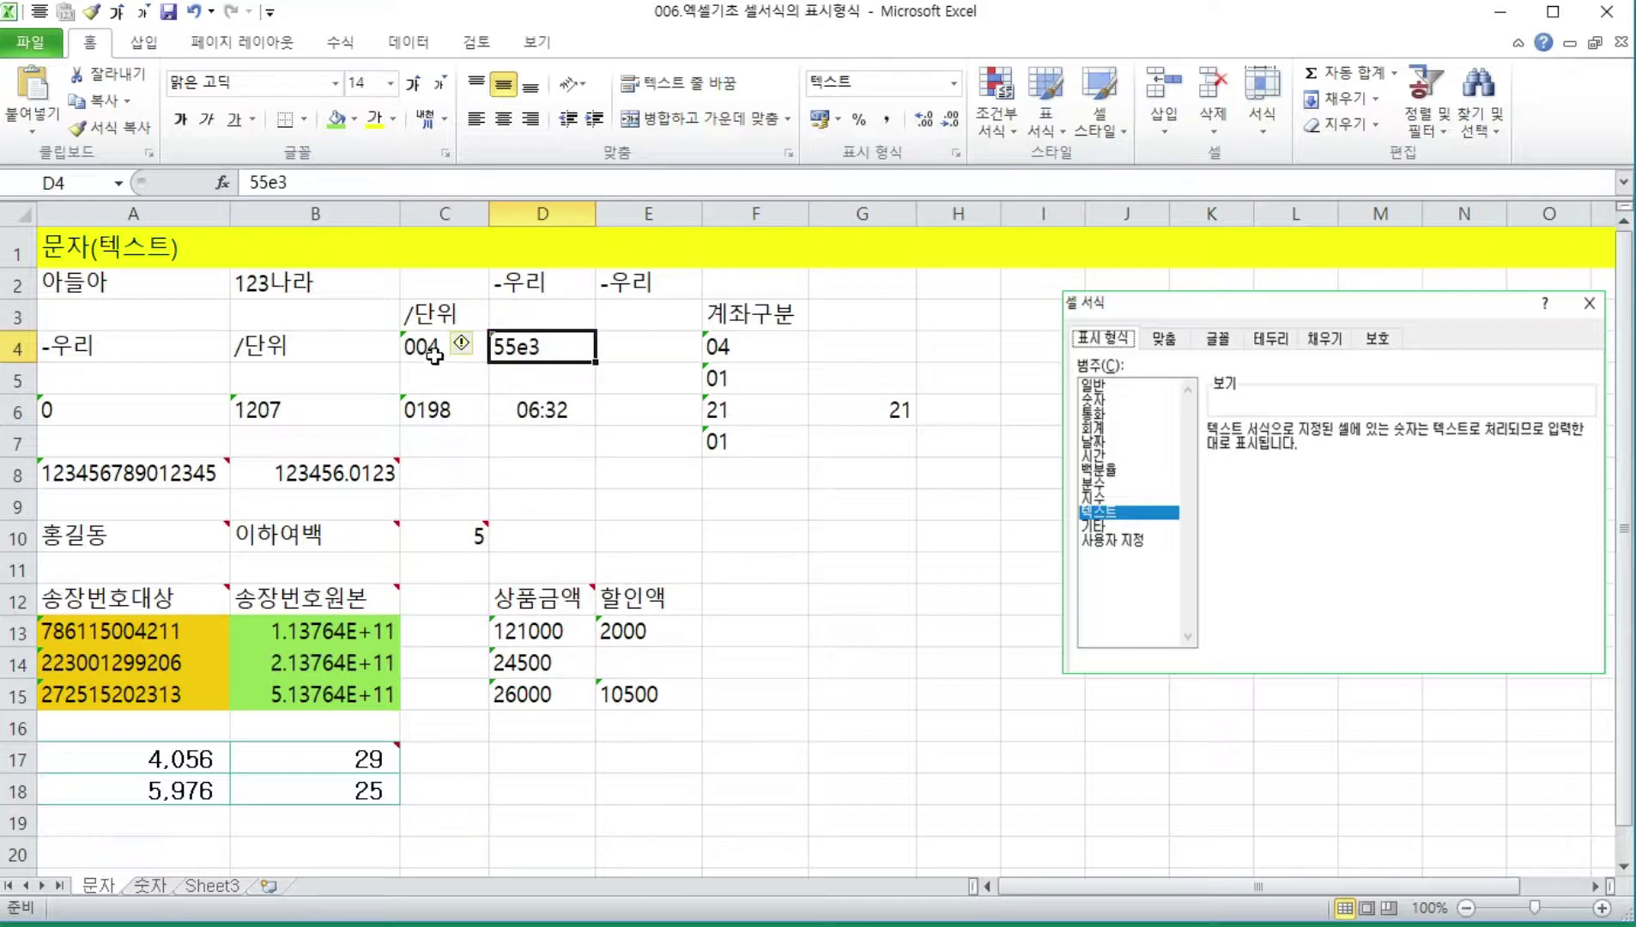
{"action": "left_click", "coordinate": [433, 356]}
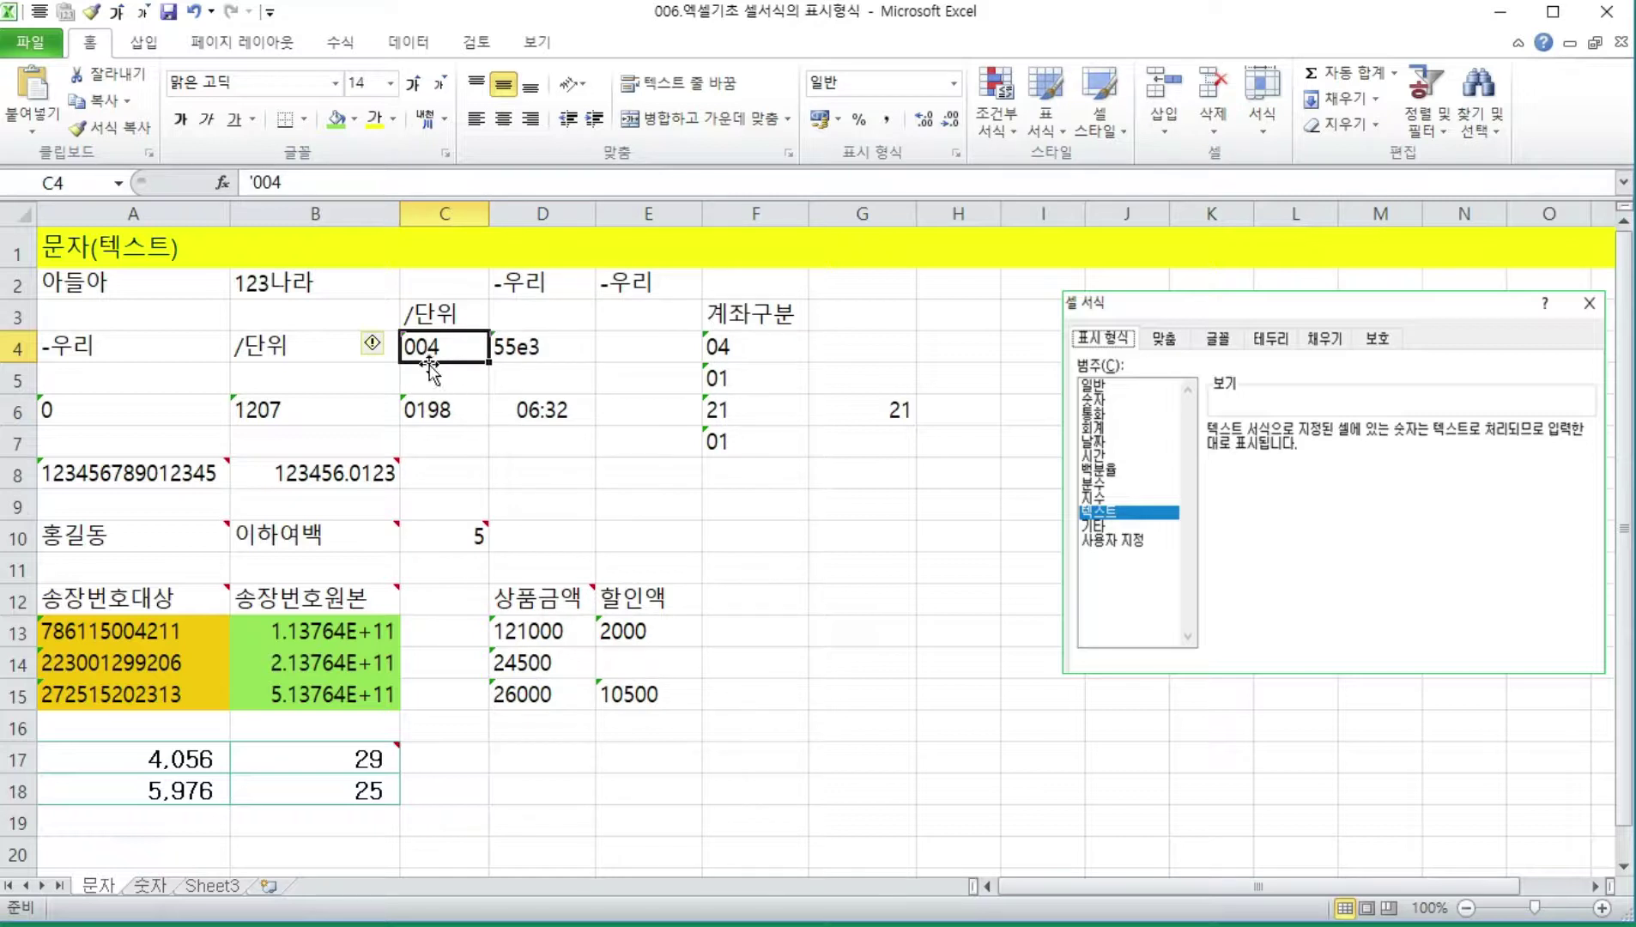
- View cell C4's error-checking options, then enter 004 without an apostrophe in G10 and compare it with C4
{"action": "left_click", "coordinate": [381, 347]}
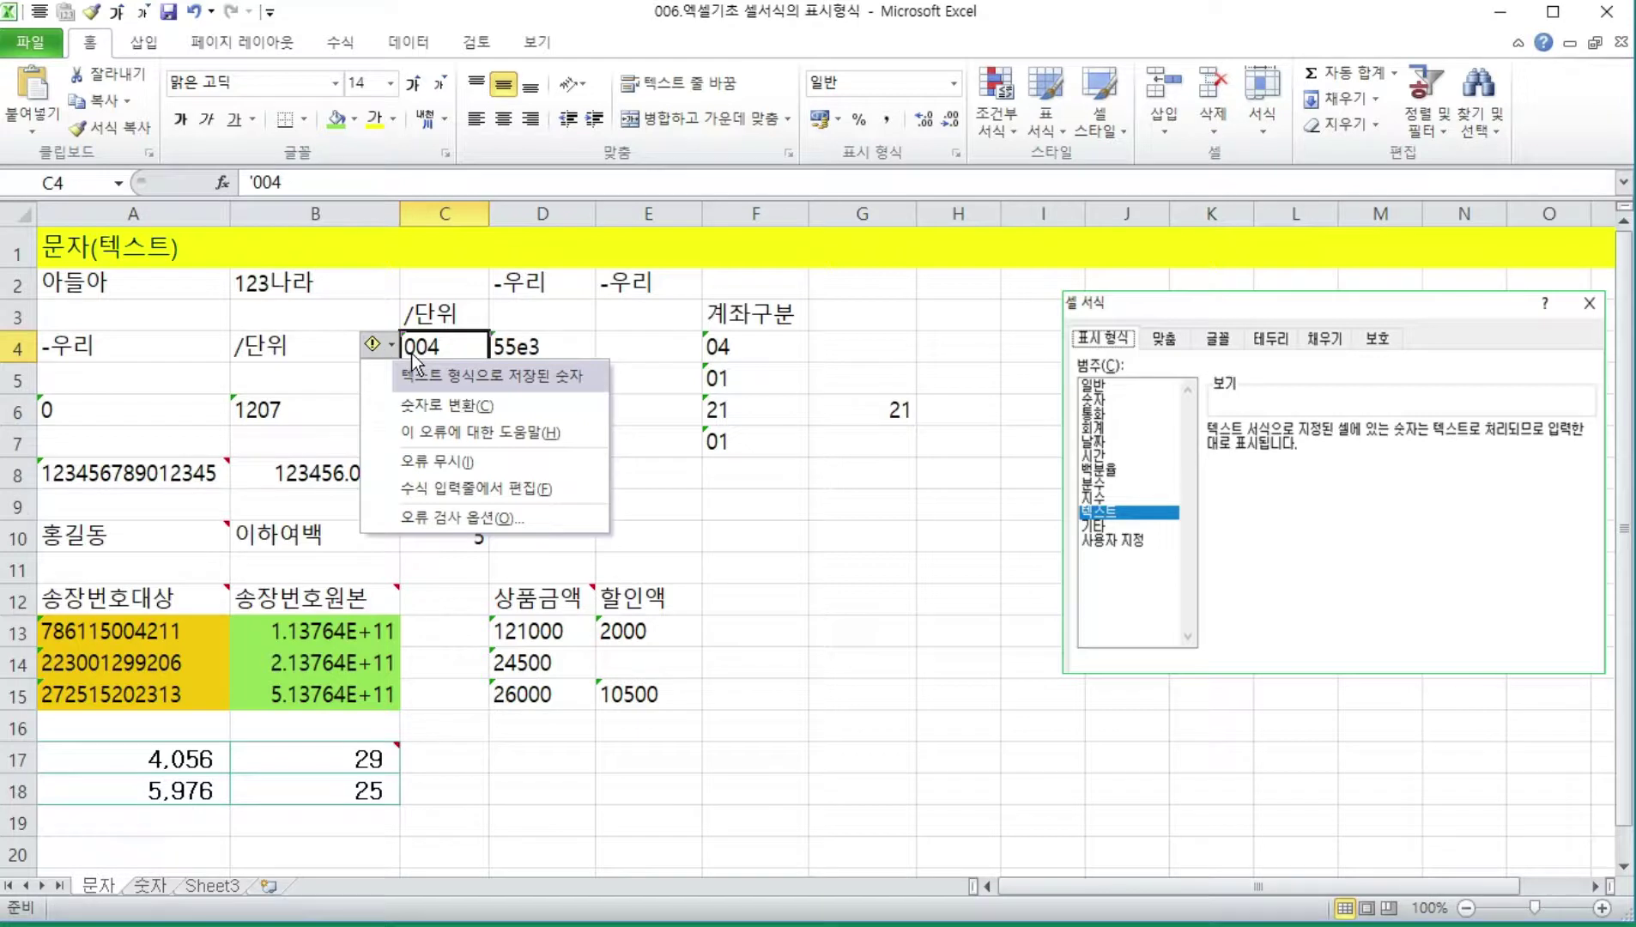
{"action": "left_click", "coordinate": [423, 353]}
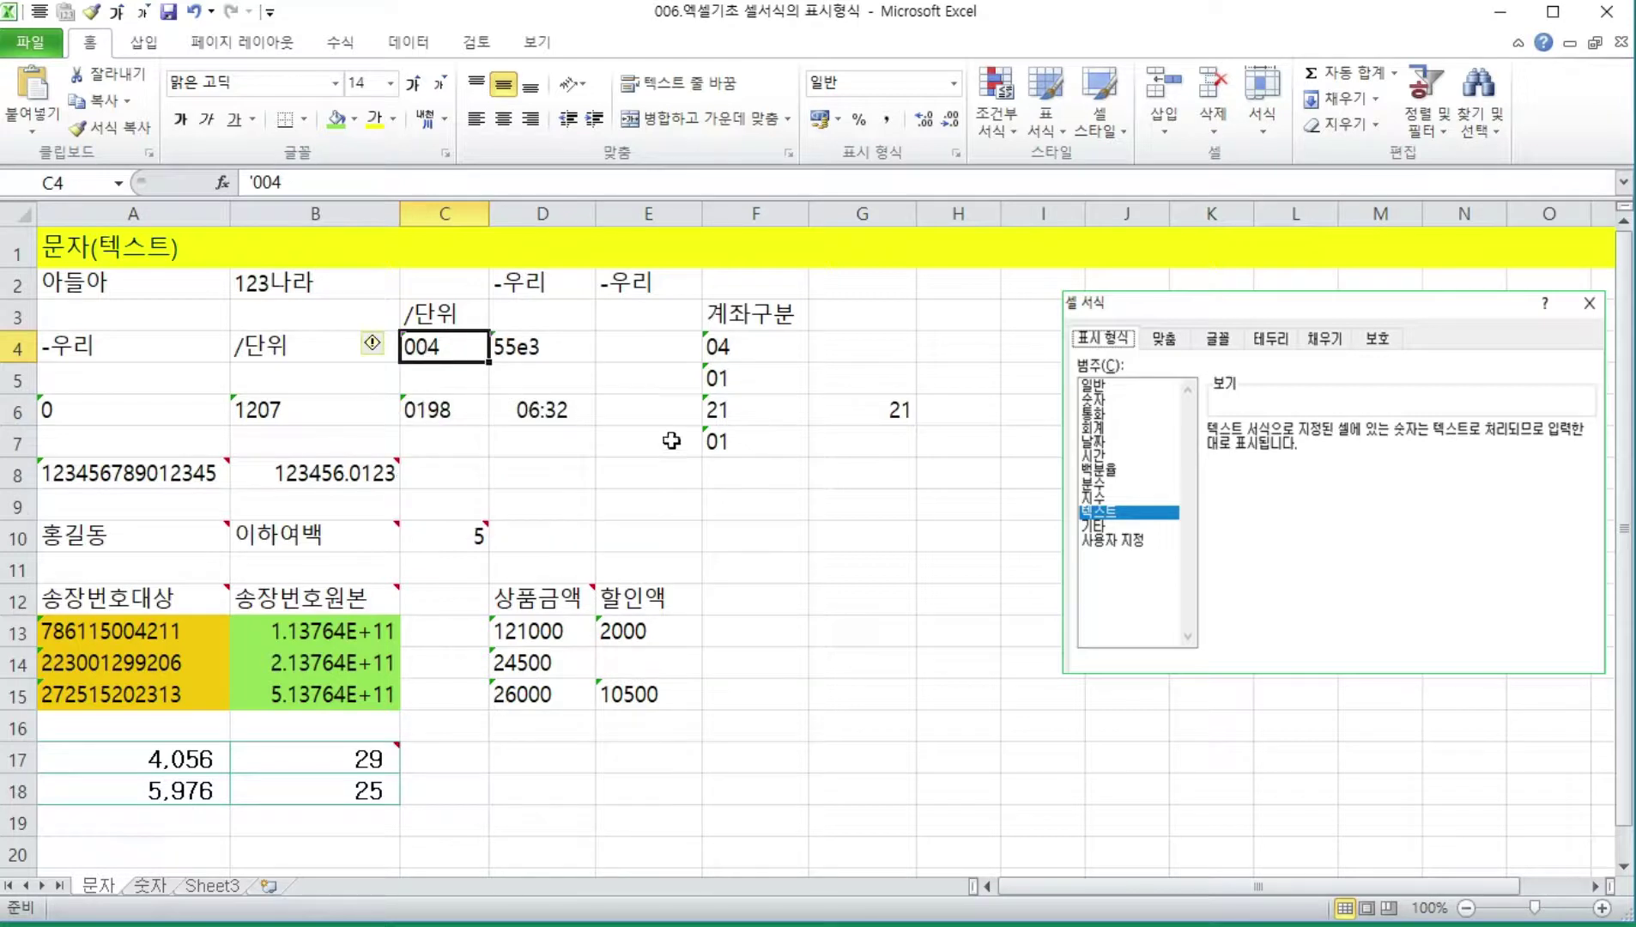
{"action": "left_click", "coordinate": [850, 536]}
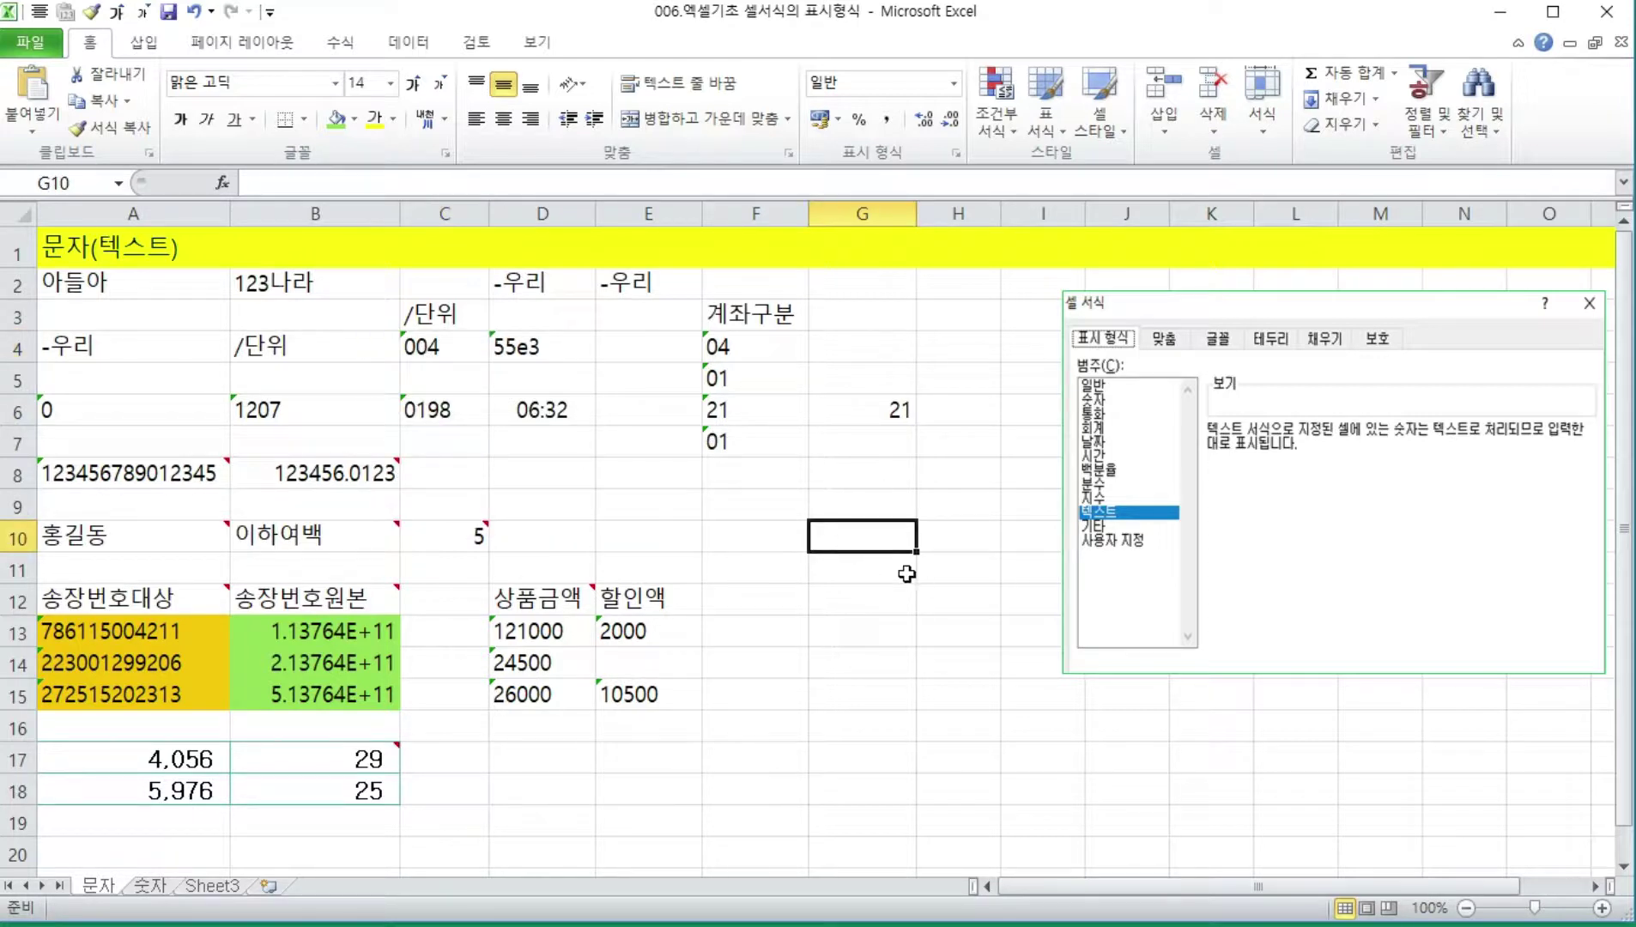
{"action": "type", "text": "004"}
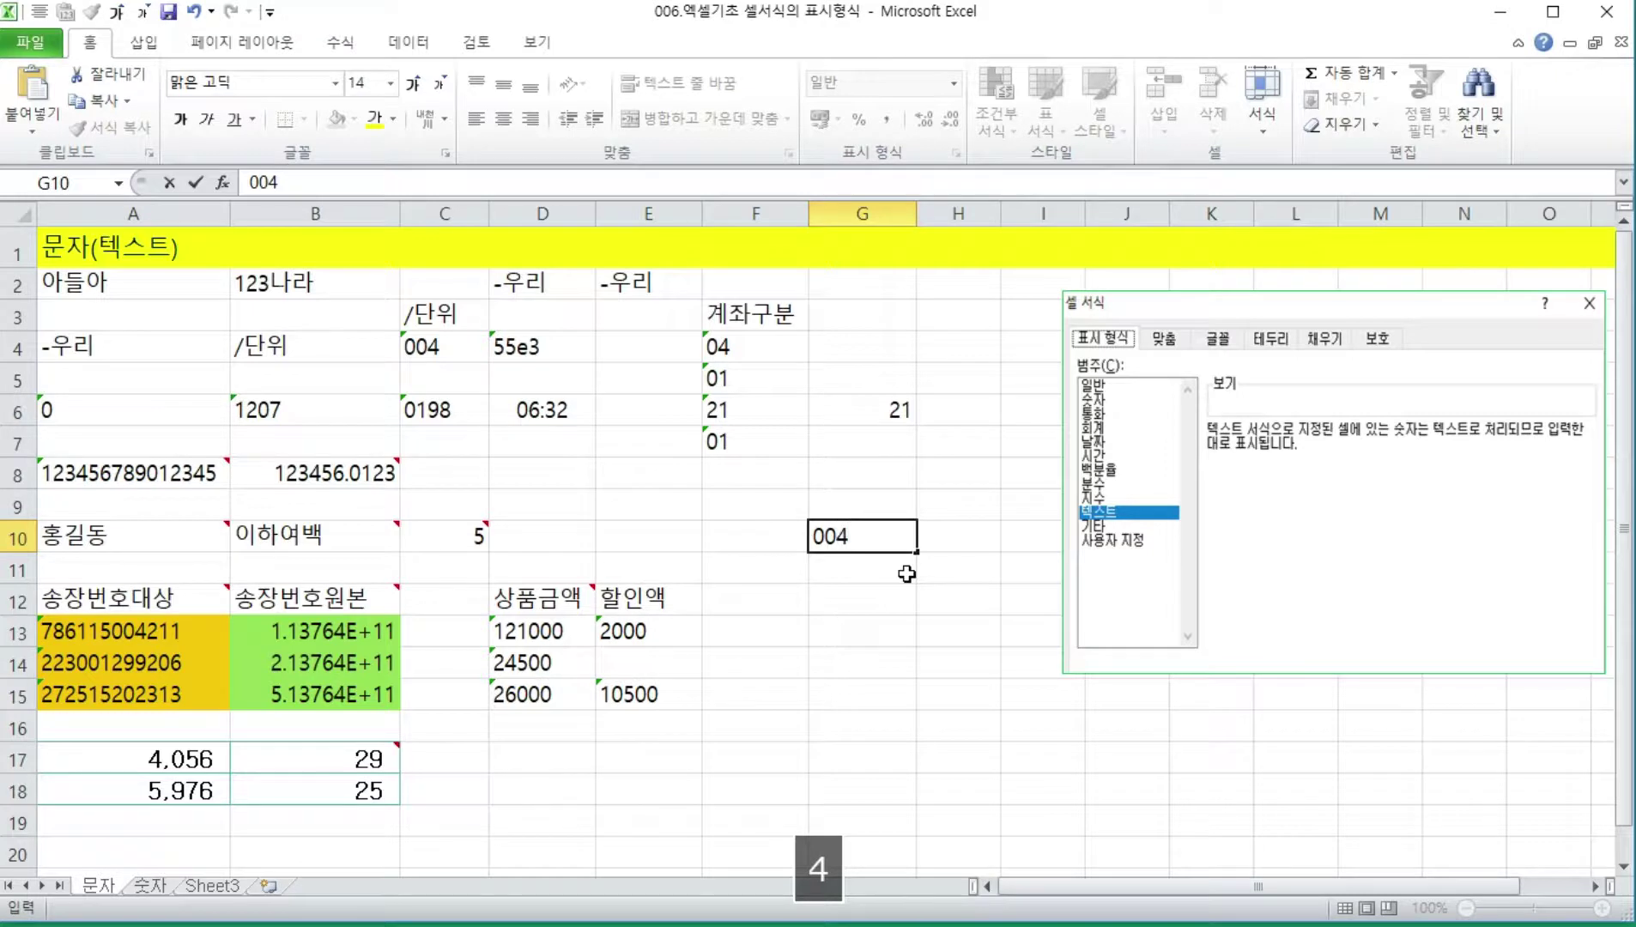
{"action": "key", "text": "Return"}
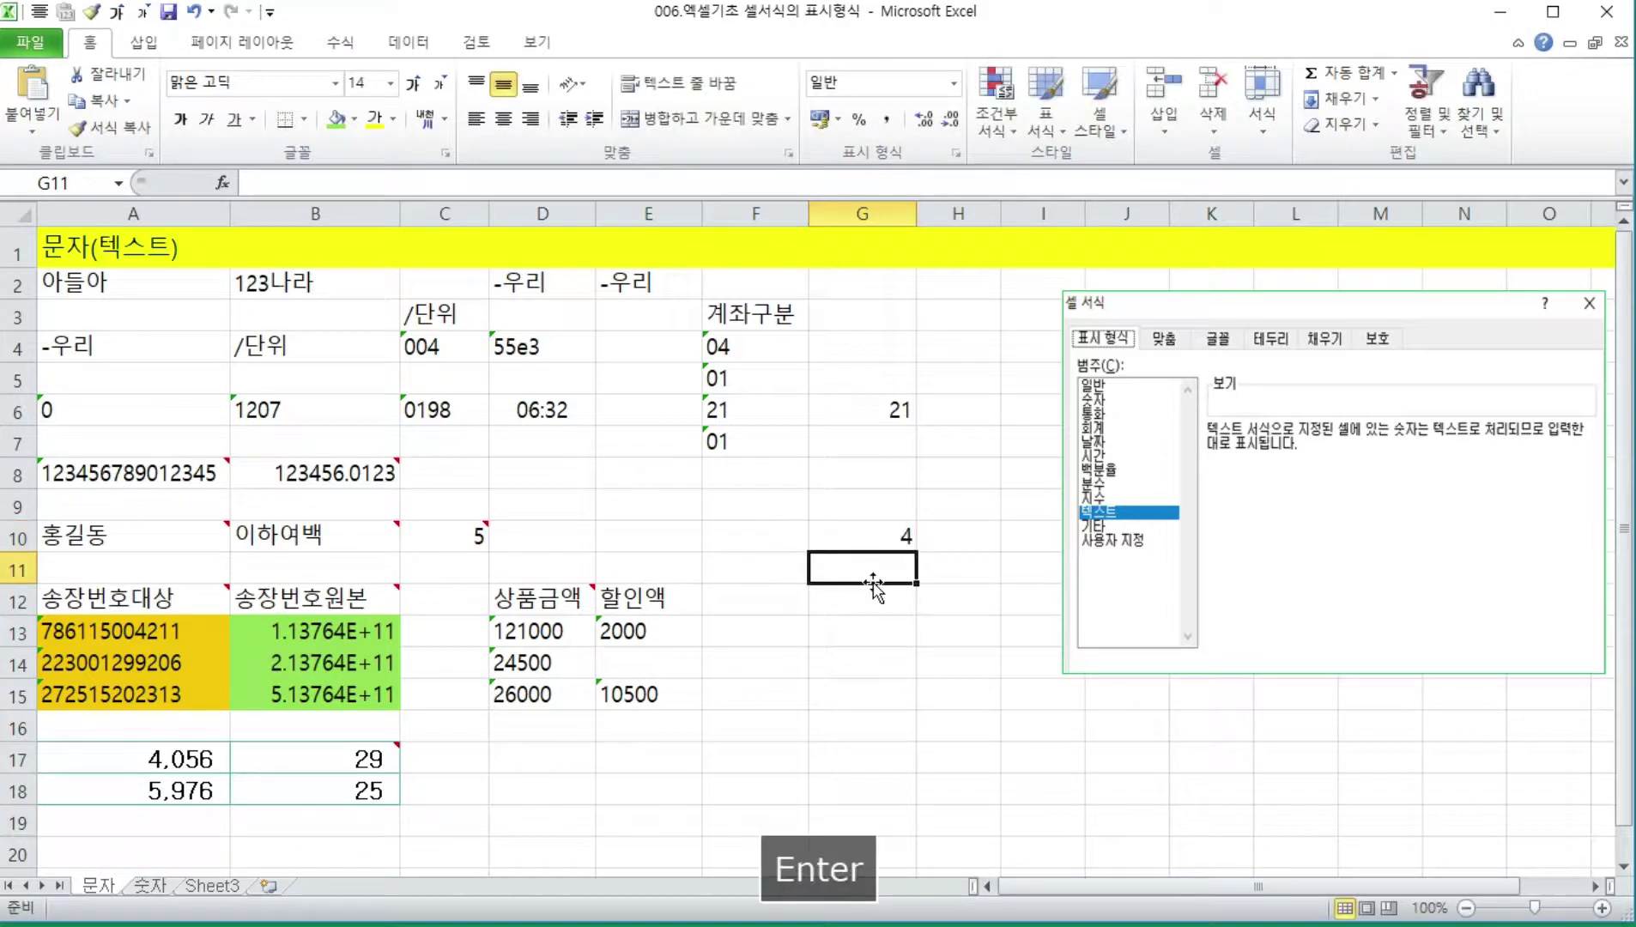
{"action": "key", "text": "Up"}
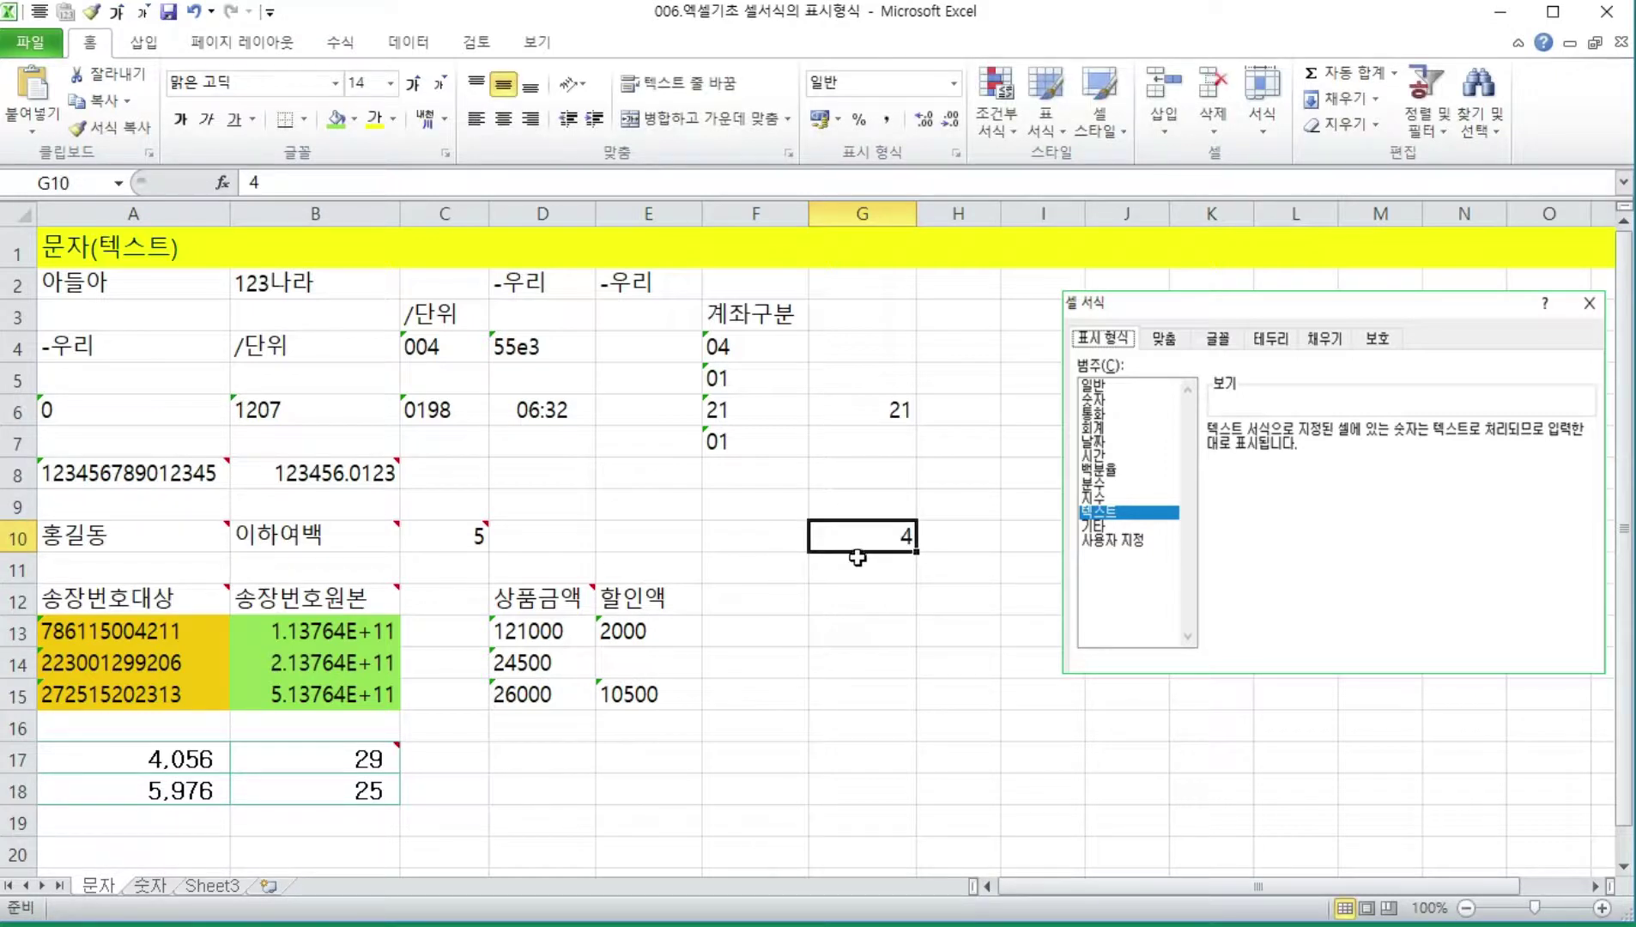
{"action": "left_click", "coordinate": [447, 348]}
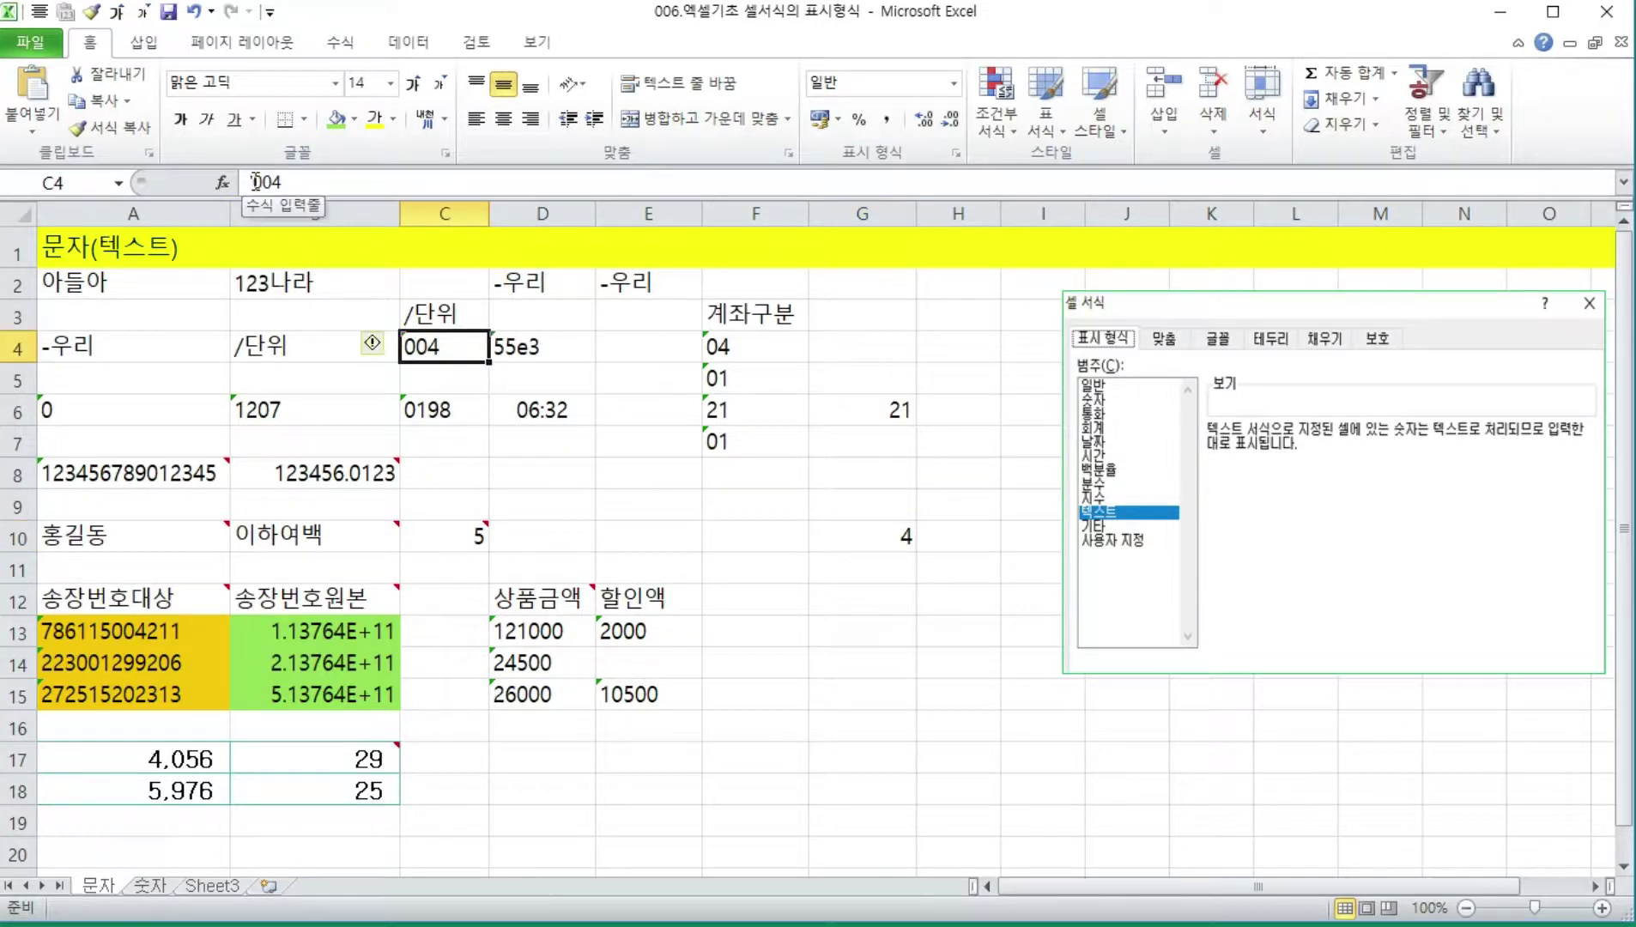
- Enter 55e3 in General-format cell G9 and compare its content and number format with Text-format cell D4
{"action": "left_click", "coordinate": [539, 348]}
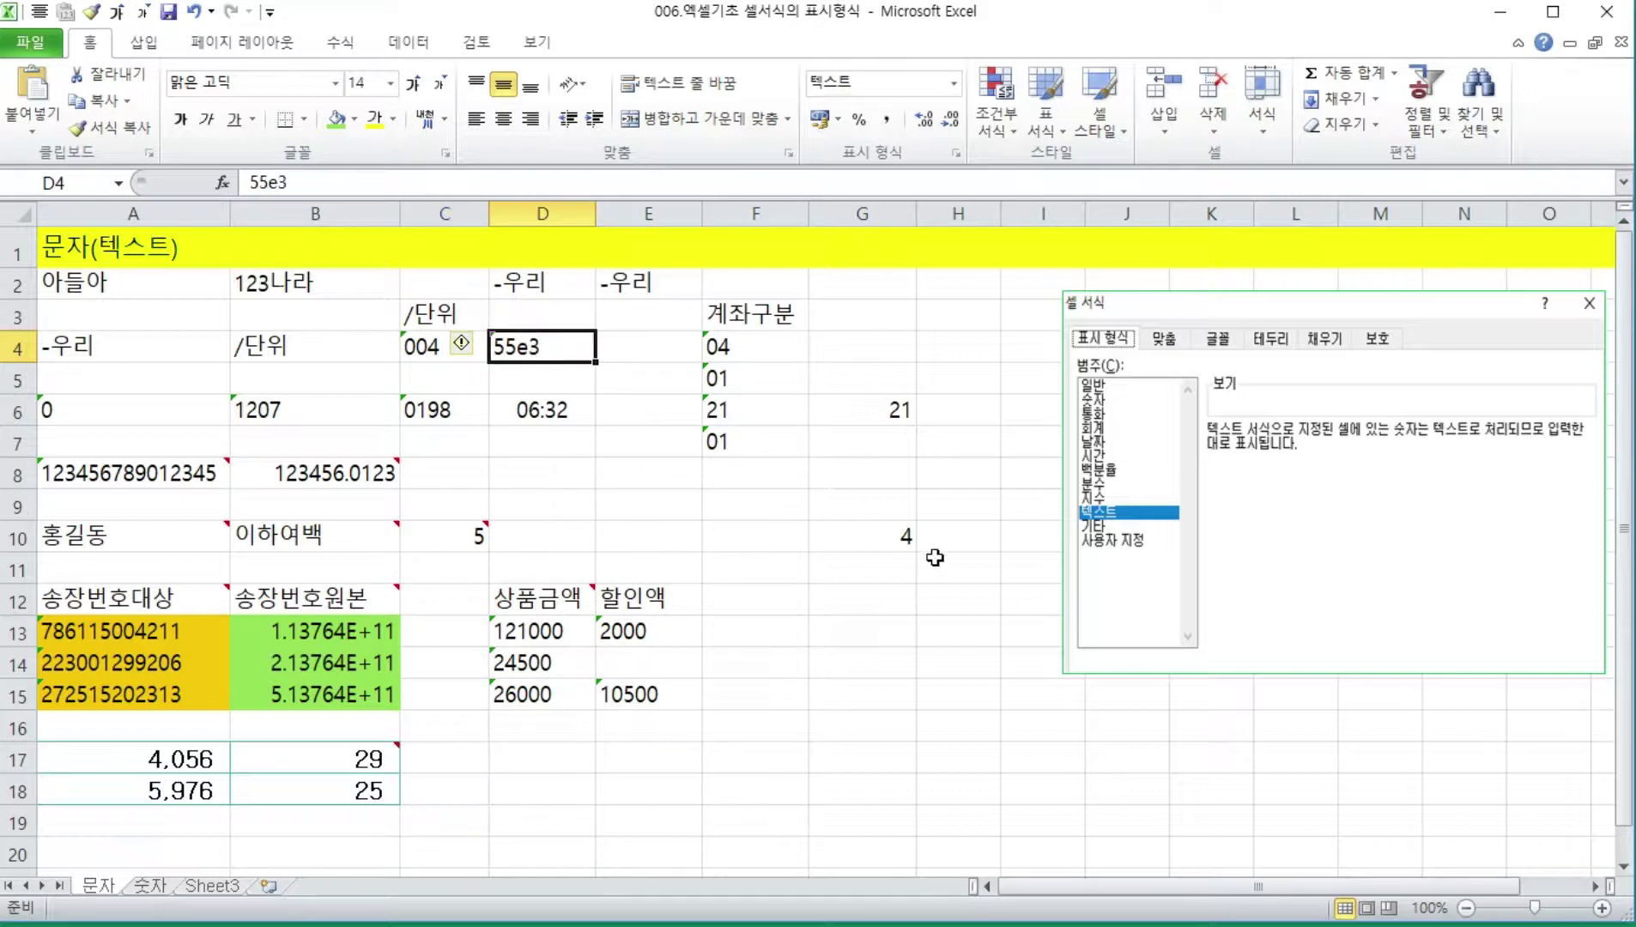
{"action": "left_click", "coordinate": [879, 517]}
{"action": "type", "text": "55"}
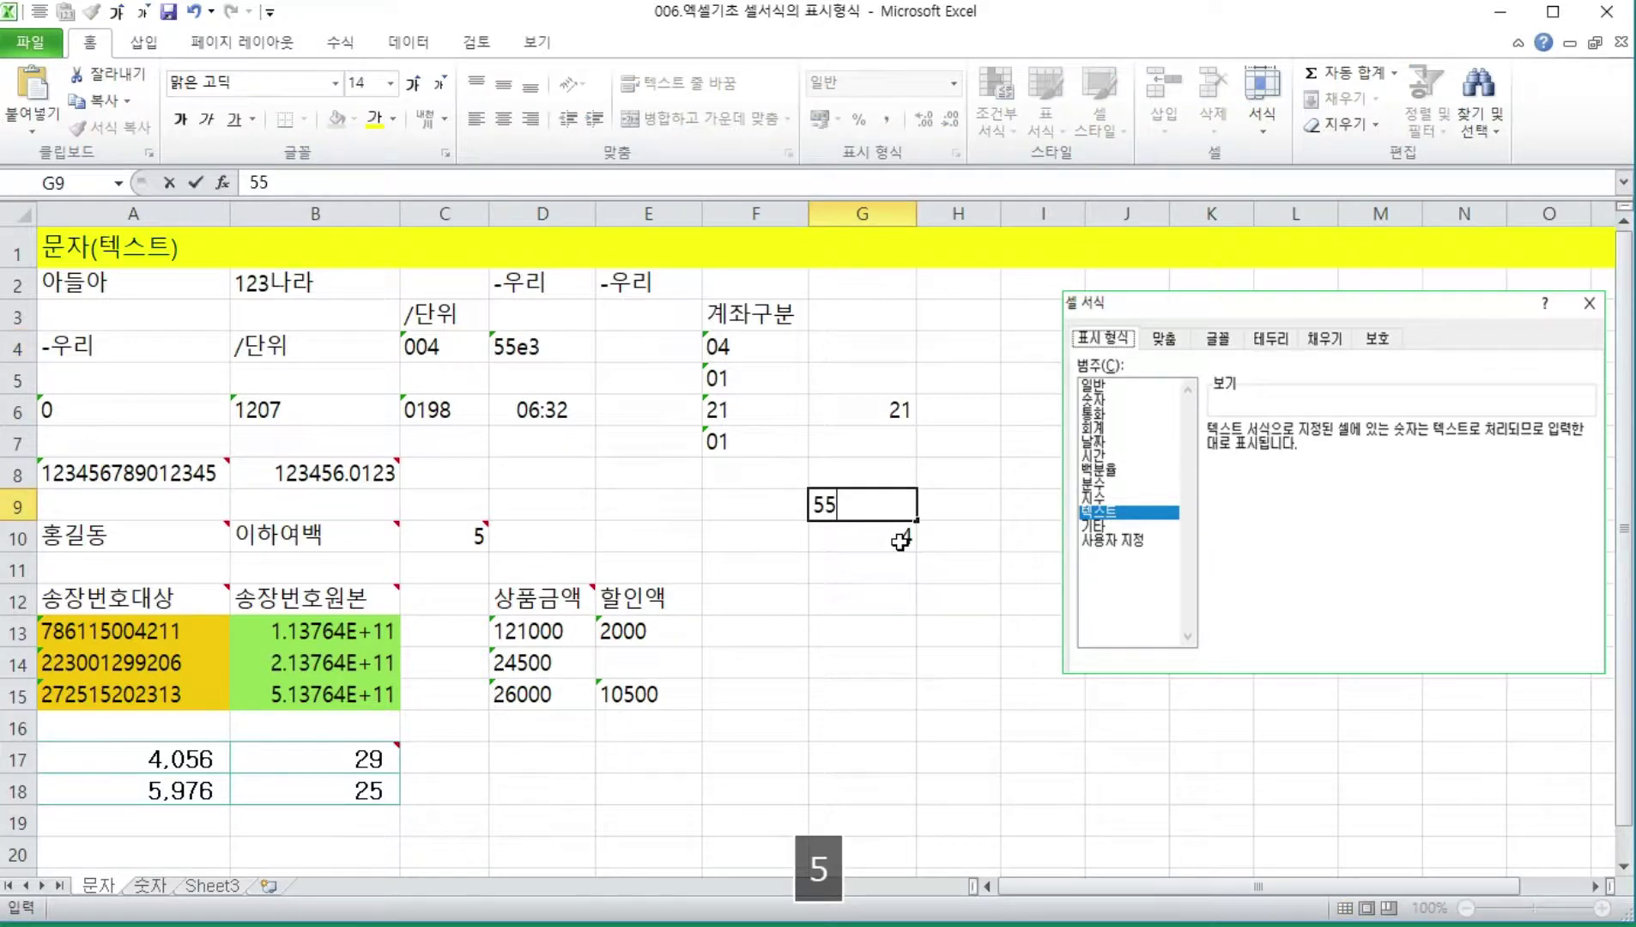
{"action": "type", "text": "e"}
{"action": "key", "text": "BackSpace"}
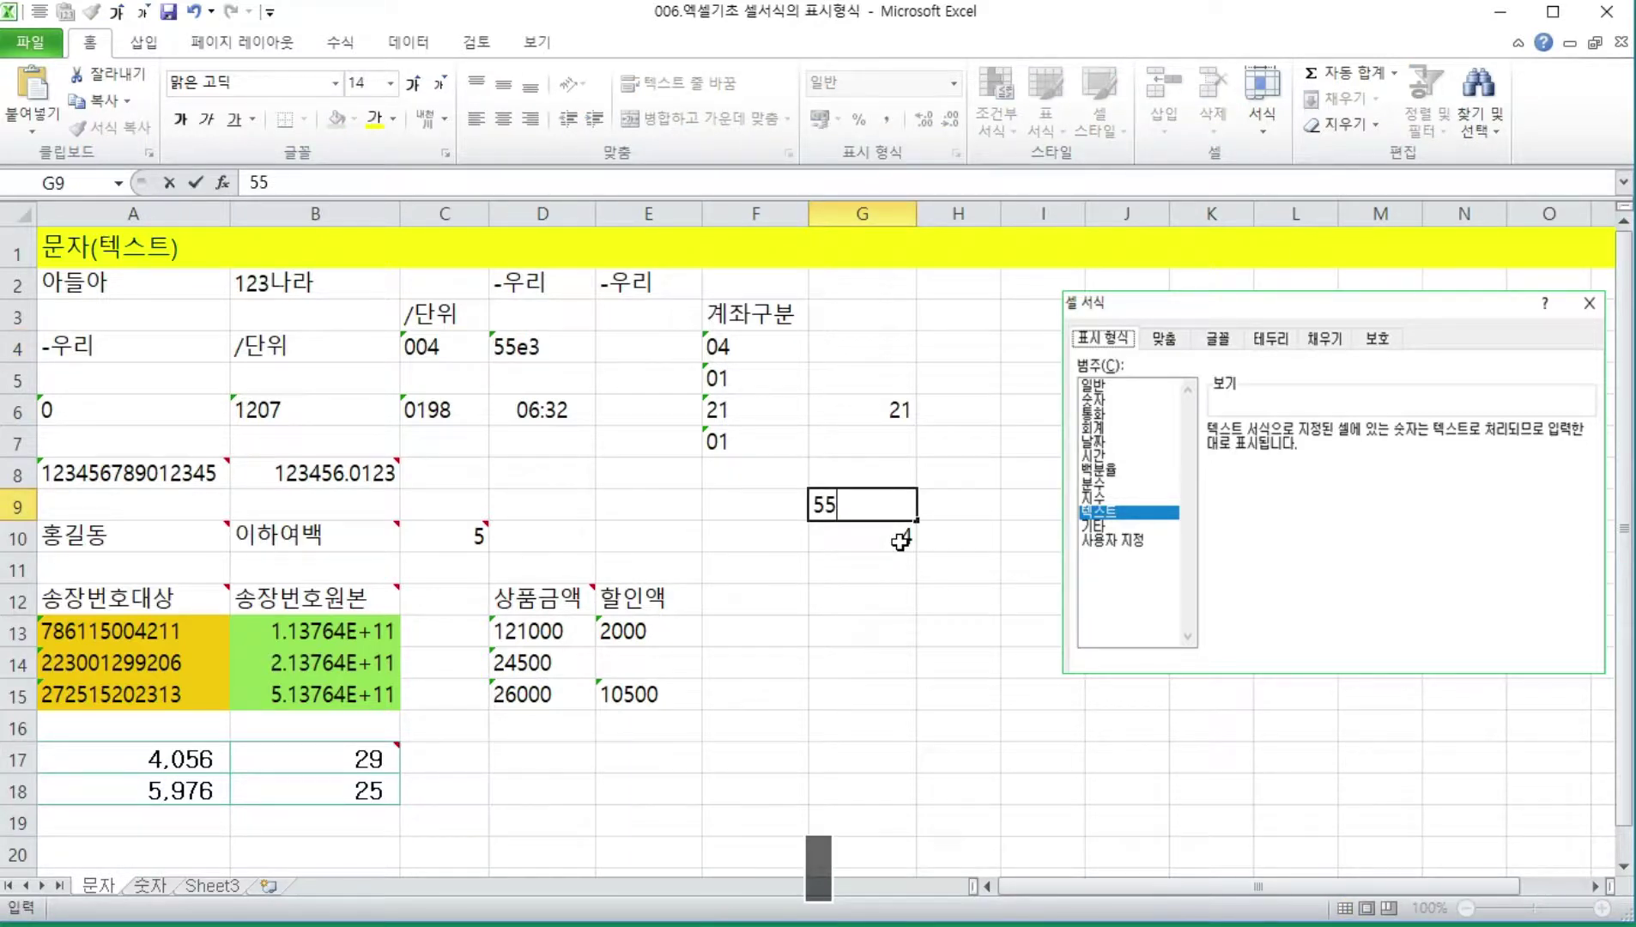
{"action": "type", "text": "e3"}
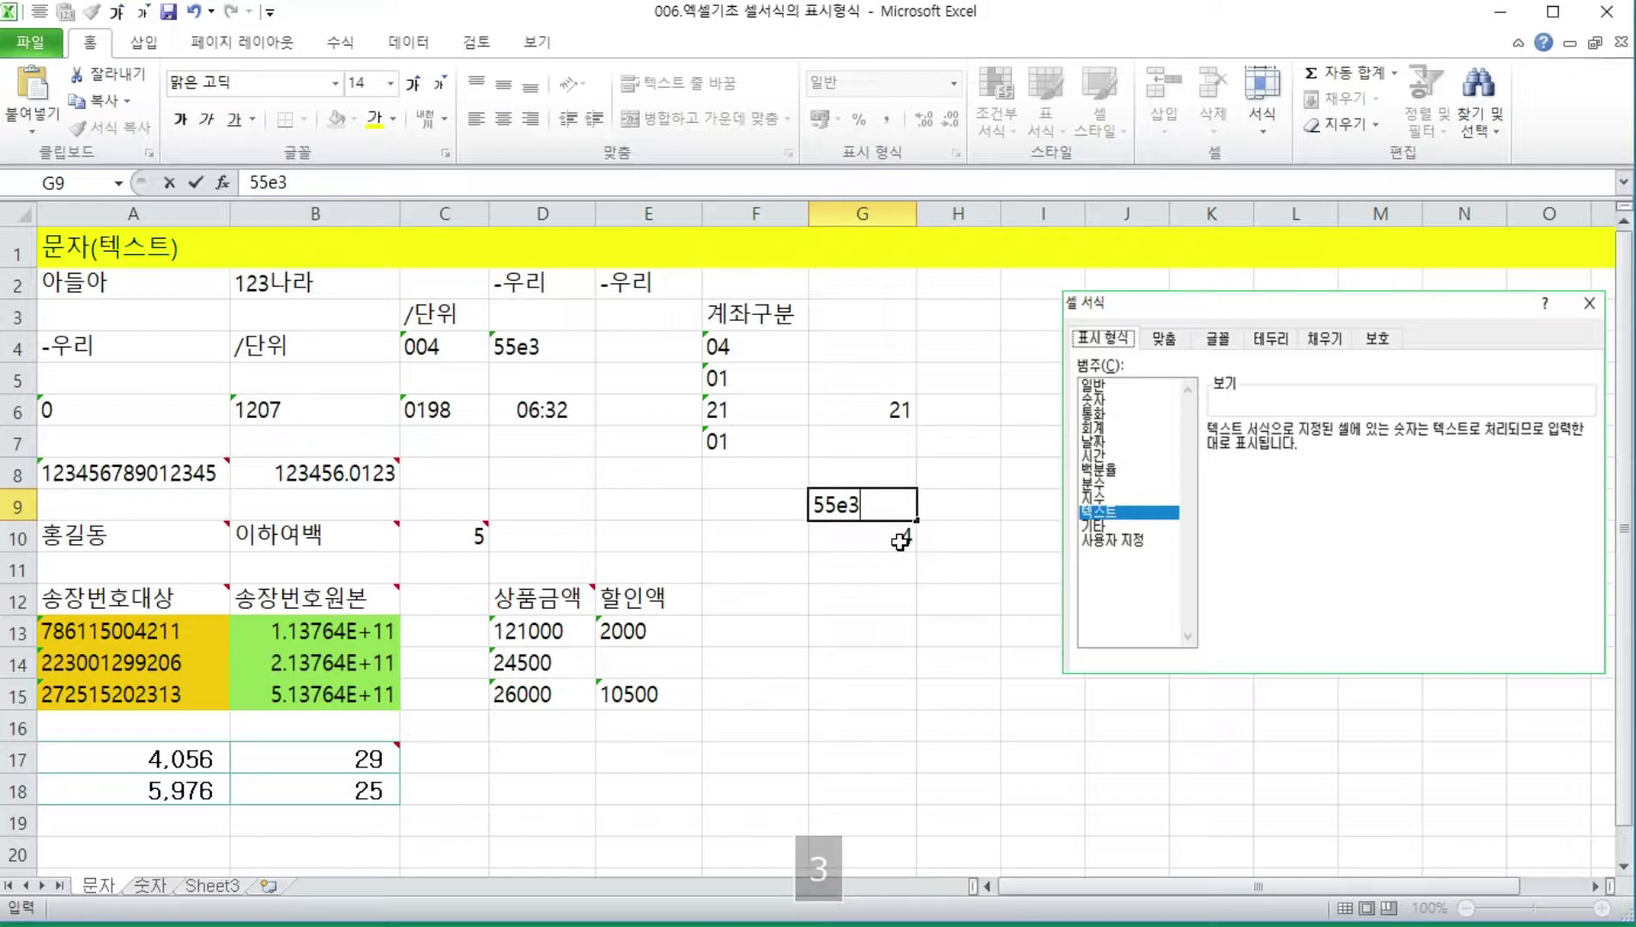
{"action": "key", "text": "Return"}
{"action": "key", "text": "Up"}
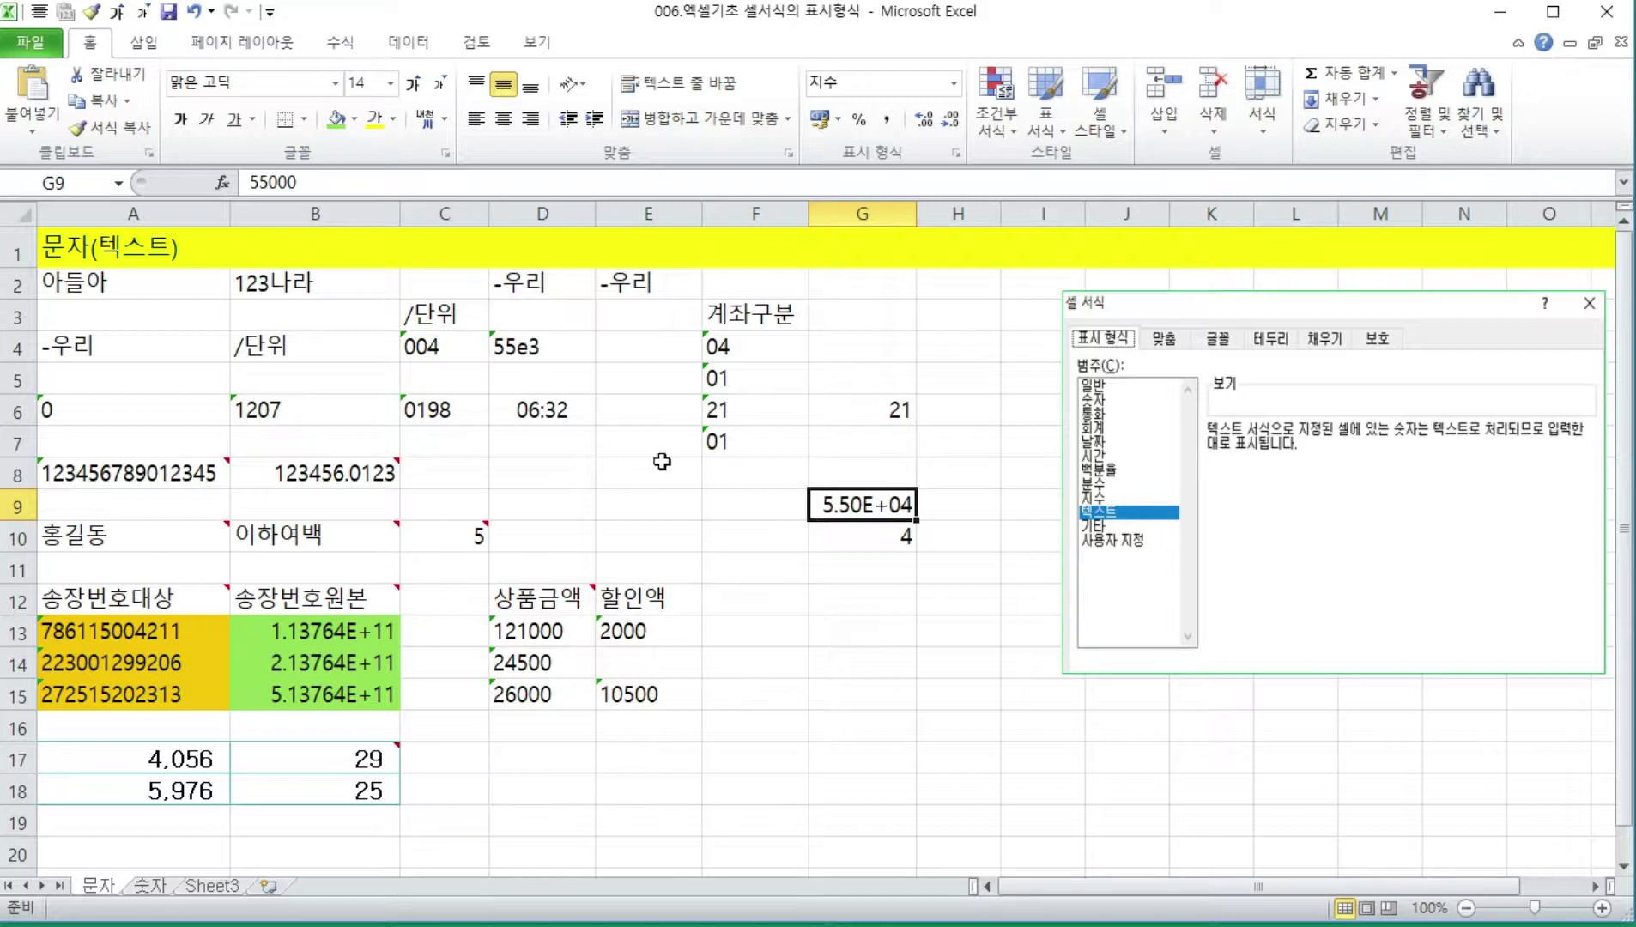
{"action": "left_click", "coordinate": [535, 345]}
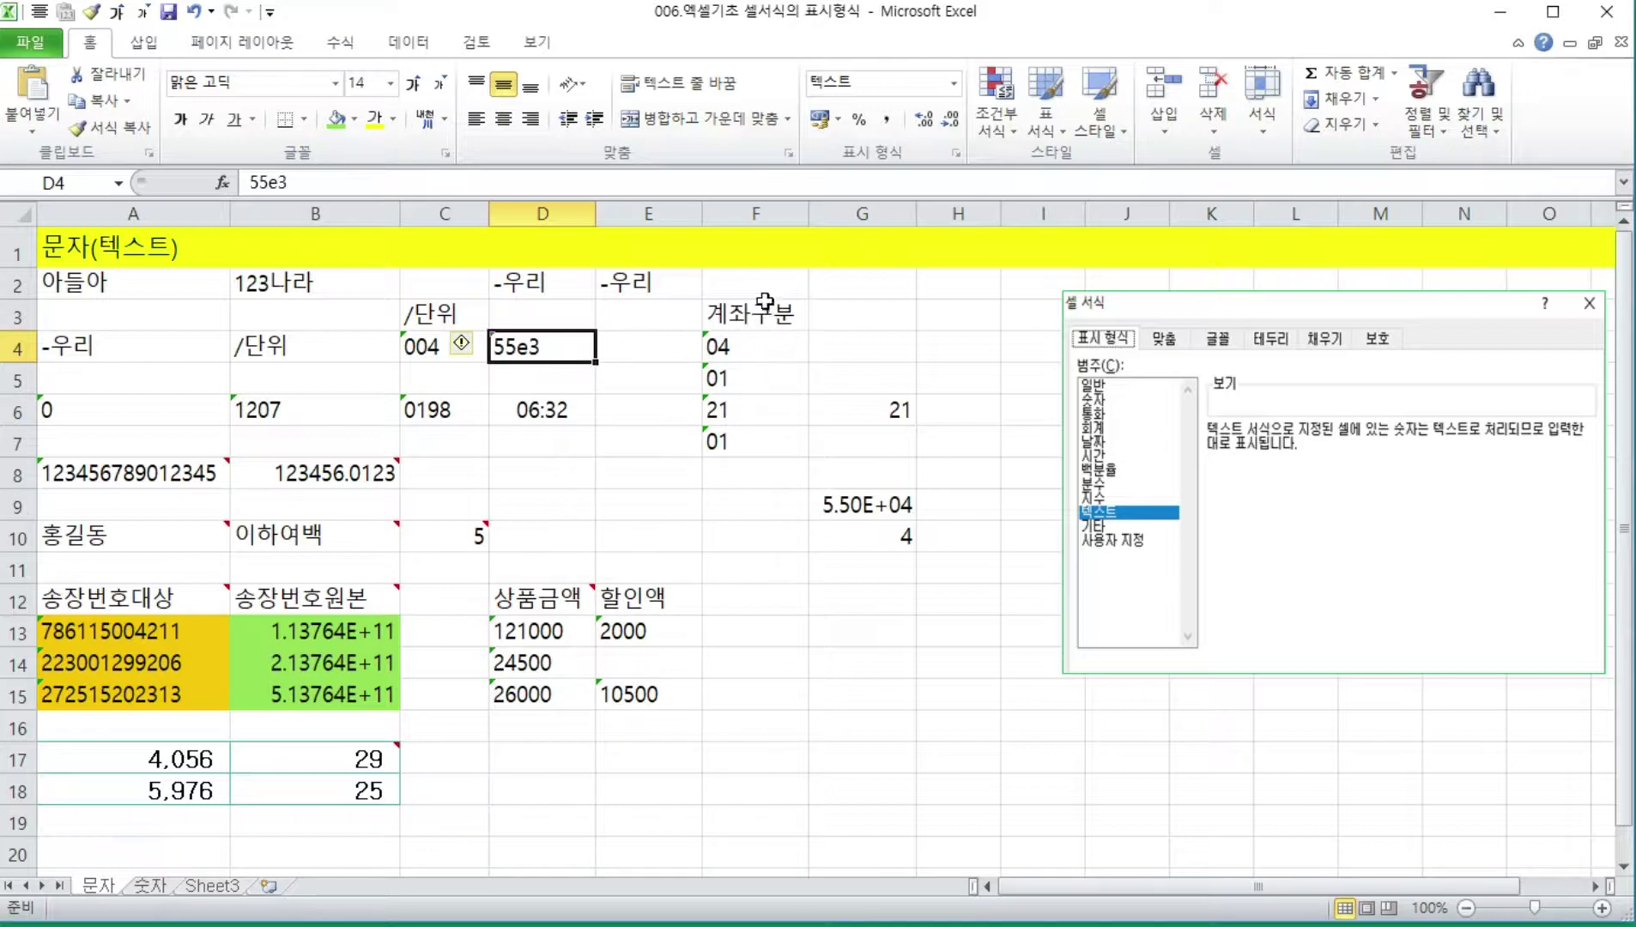
- Examine the 계좌구분 codes in cells F4 to F7 and their number format
{"action": "left_click", "coordinate": [755, 214]}
{"action": "left_click", "coordinate": [755, 344]}
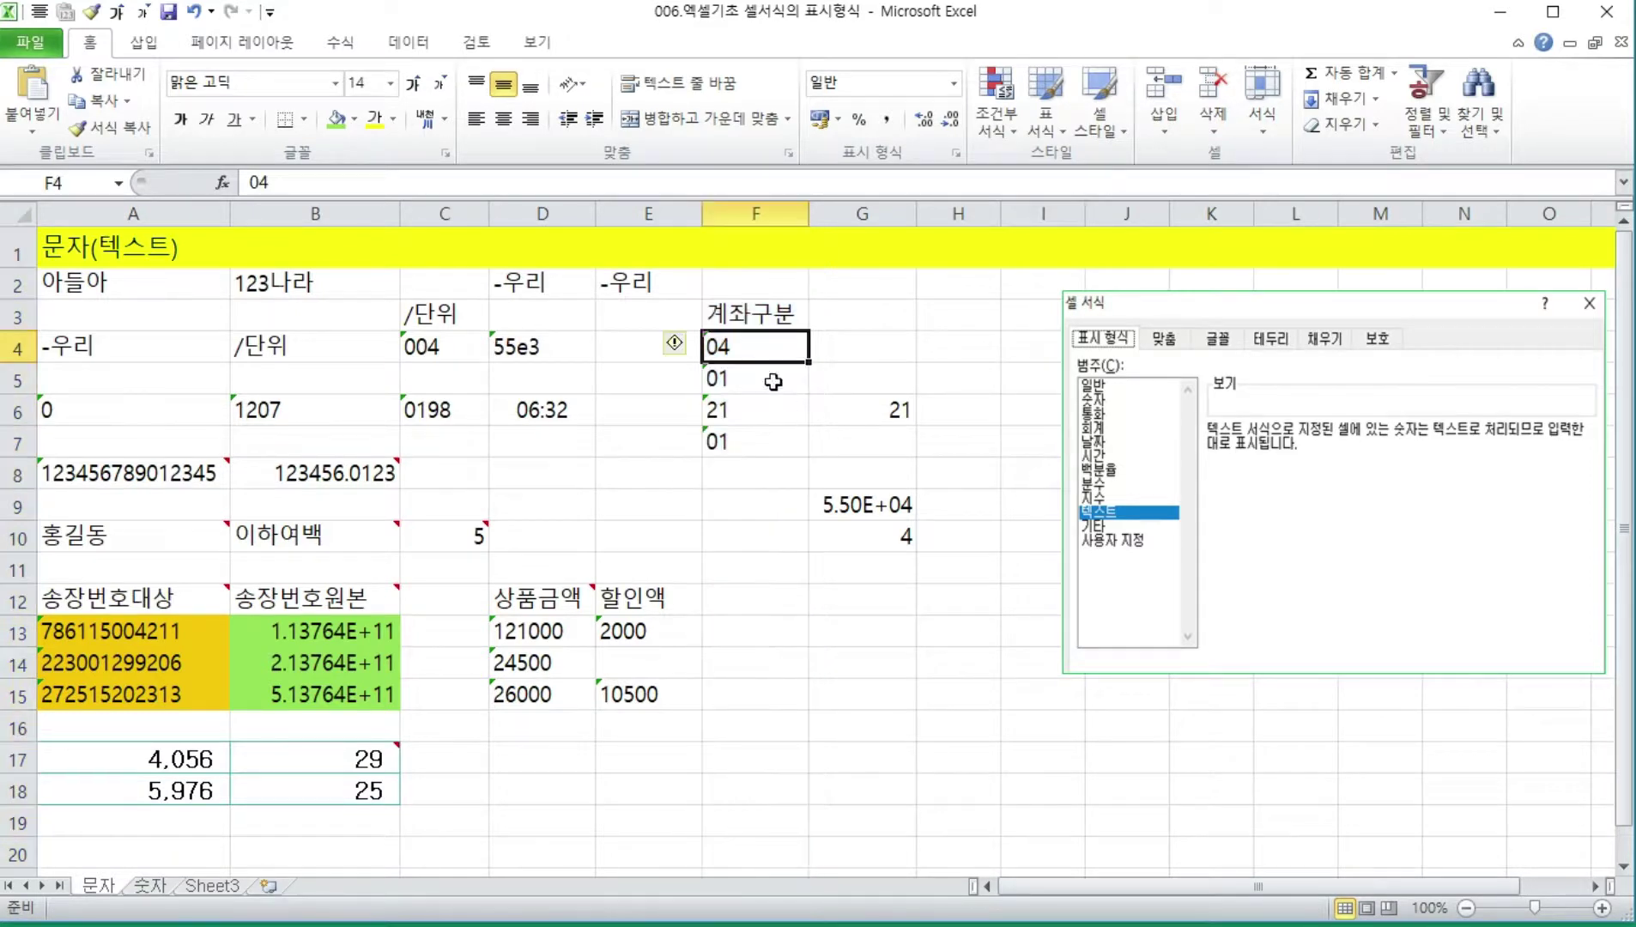
{"action": "left_click", "coordinate": [768, 386]}
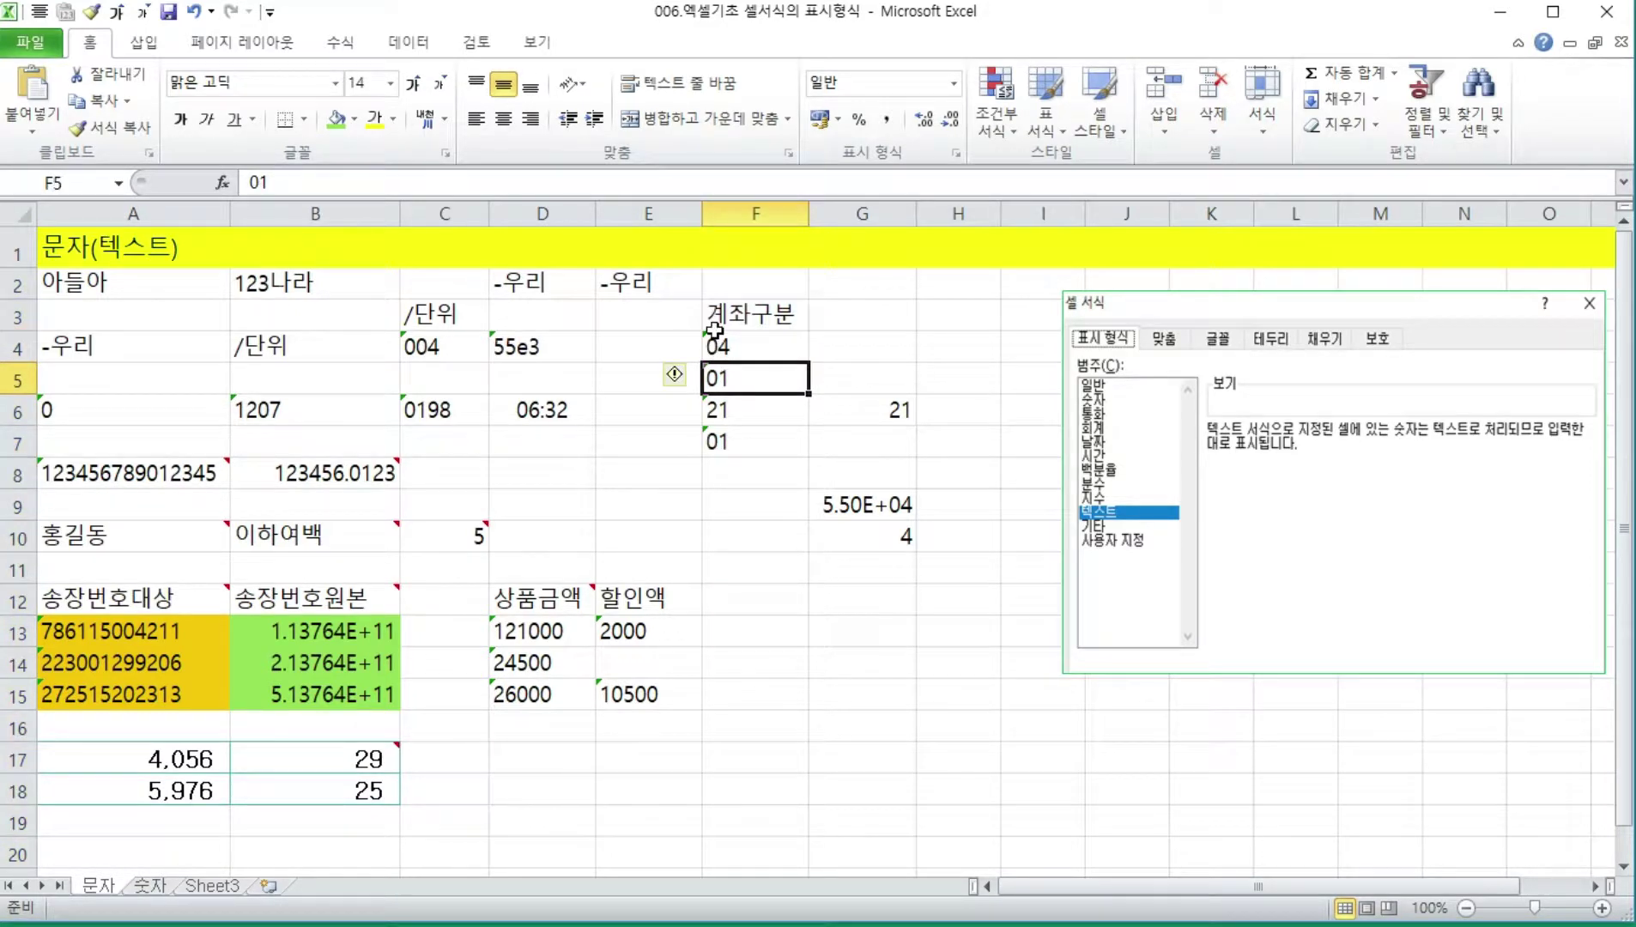
{"action": "left_click", "coordinate": [751, 352]}
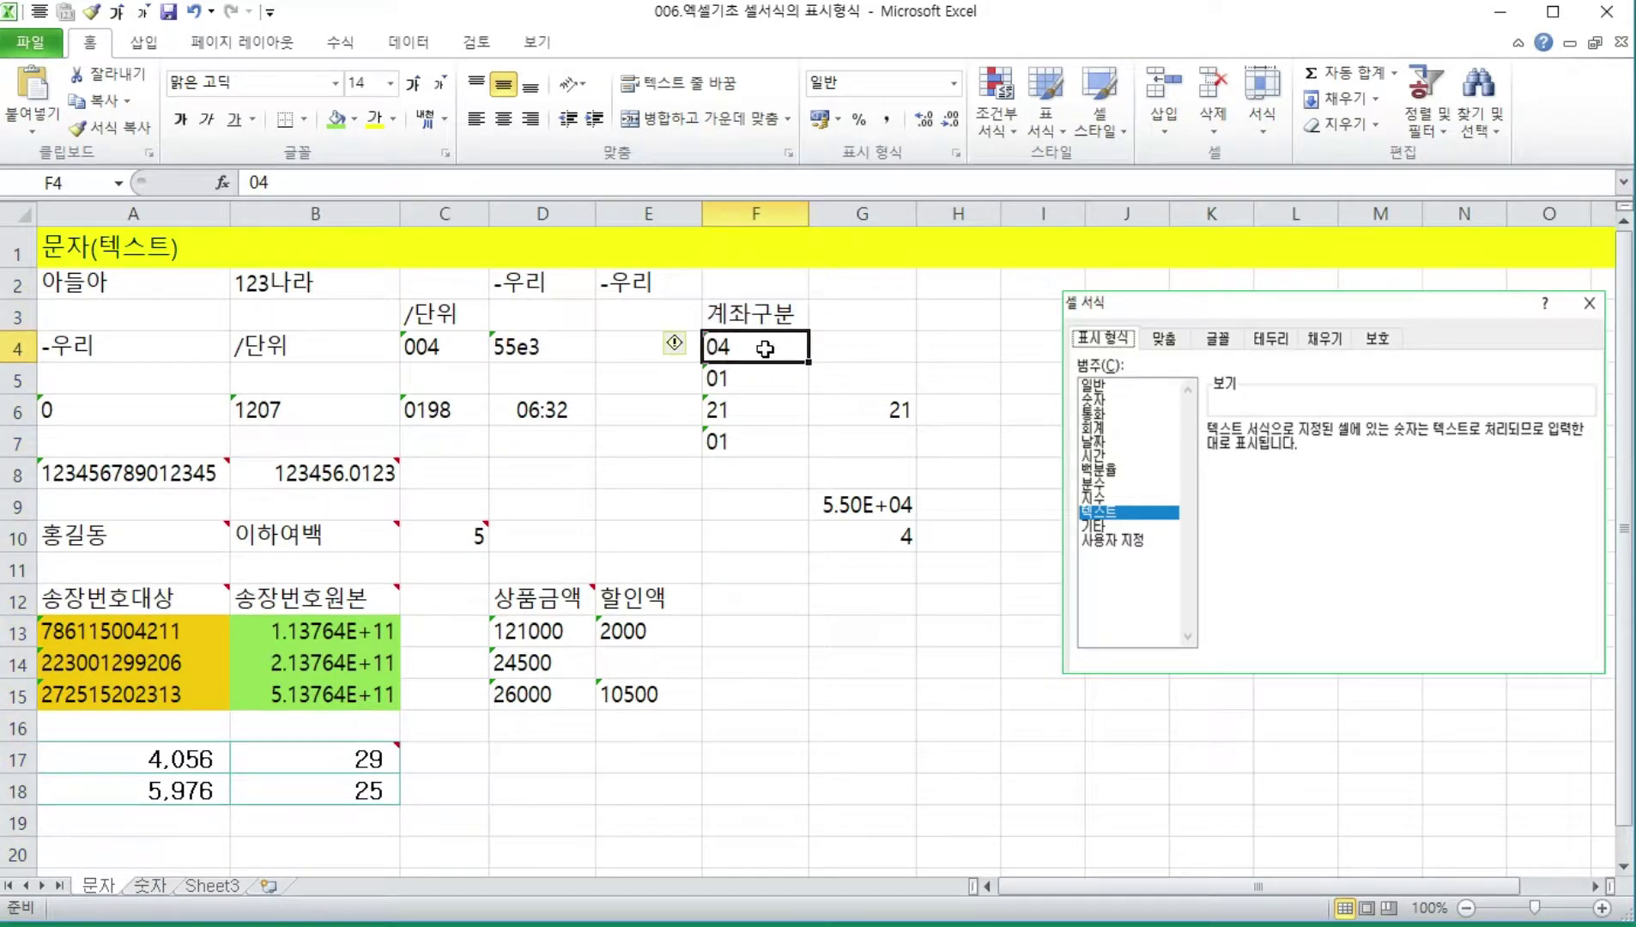
{"action": "left_click_drag", "start_coordinate": [766, 354], "coordinate": [762, 442]}
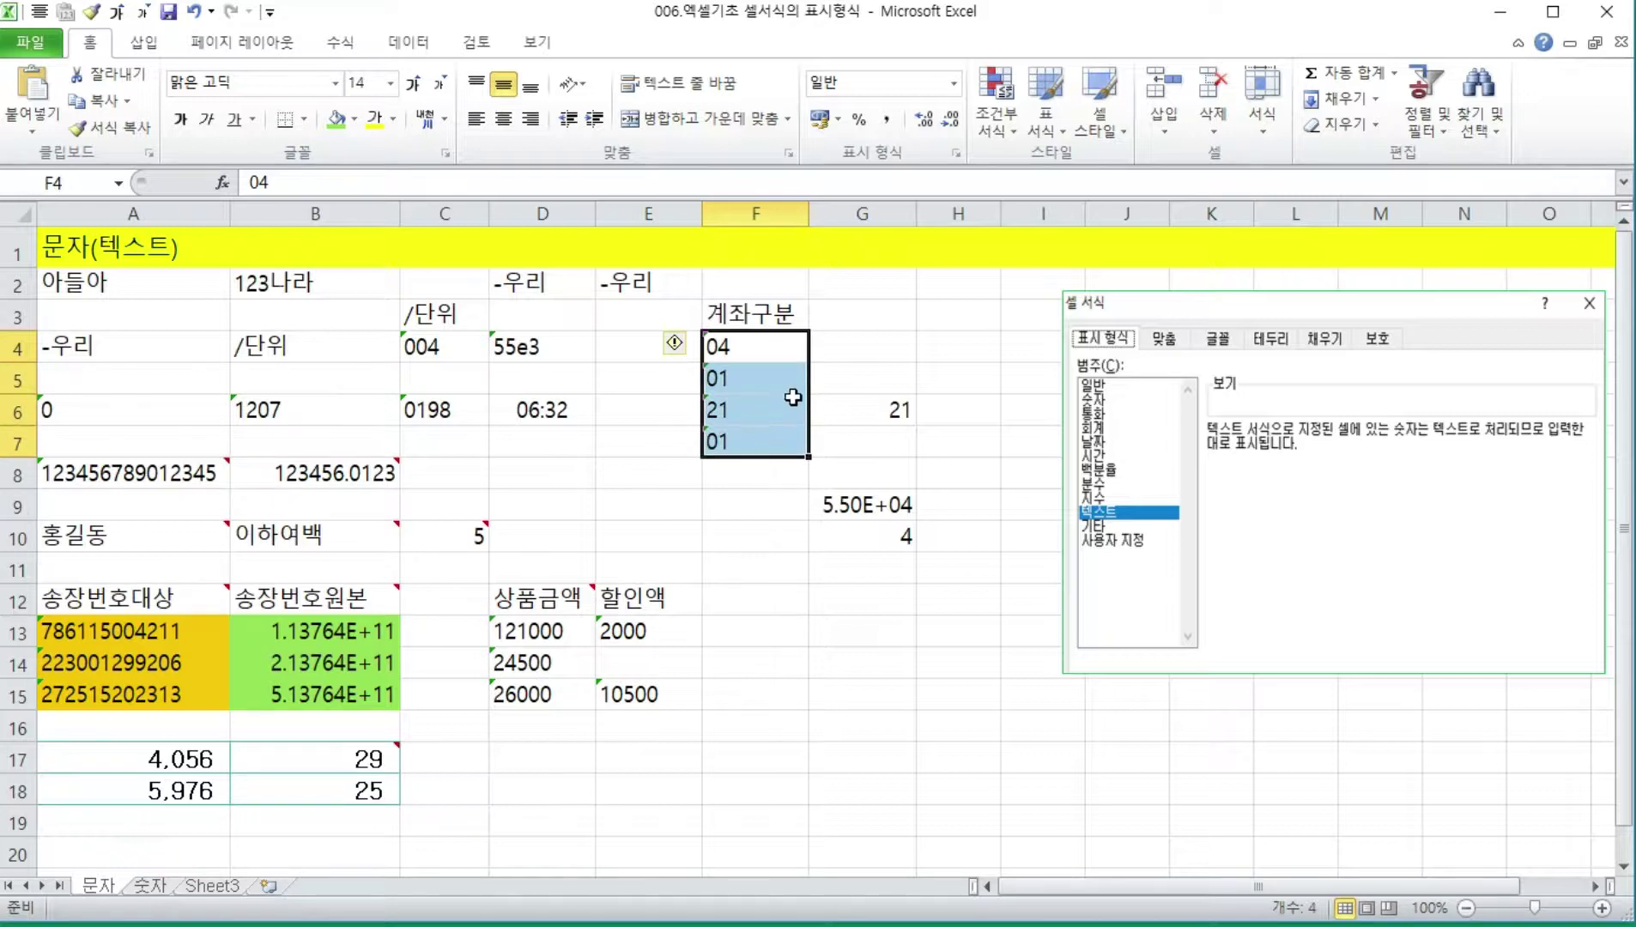
{"action": "left_click", "coordinate": [734, 352]}
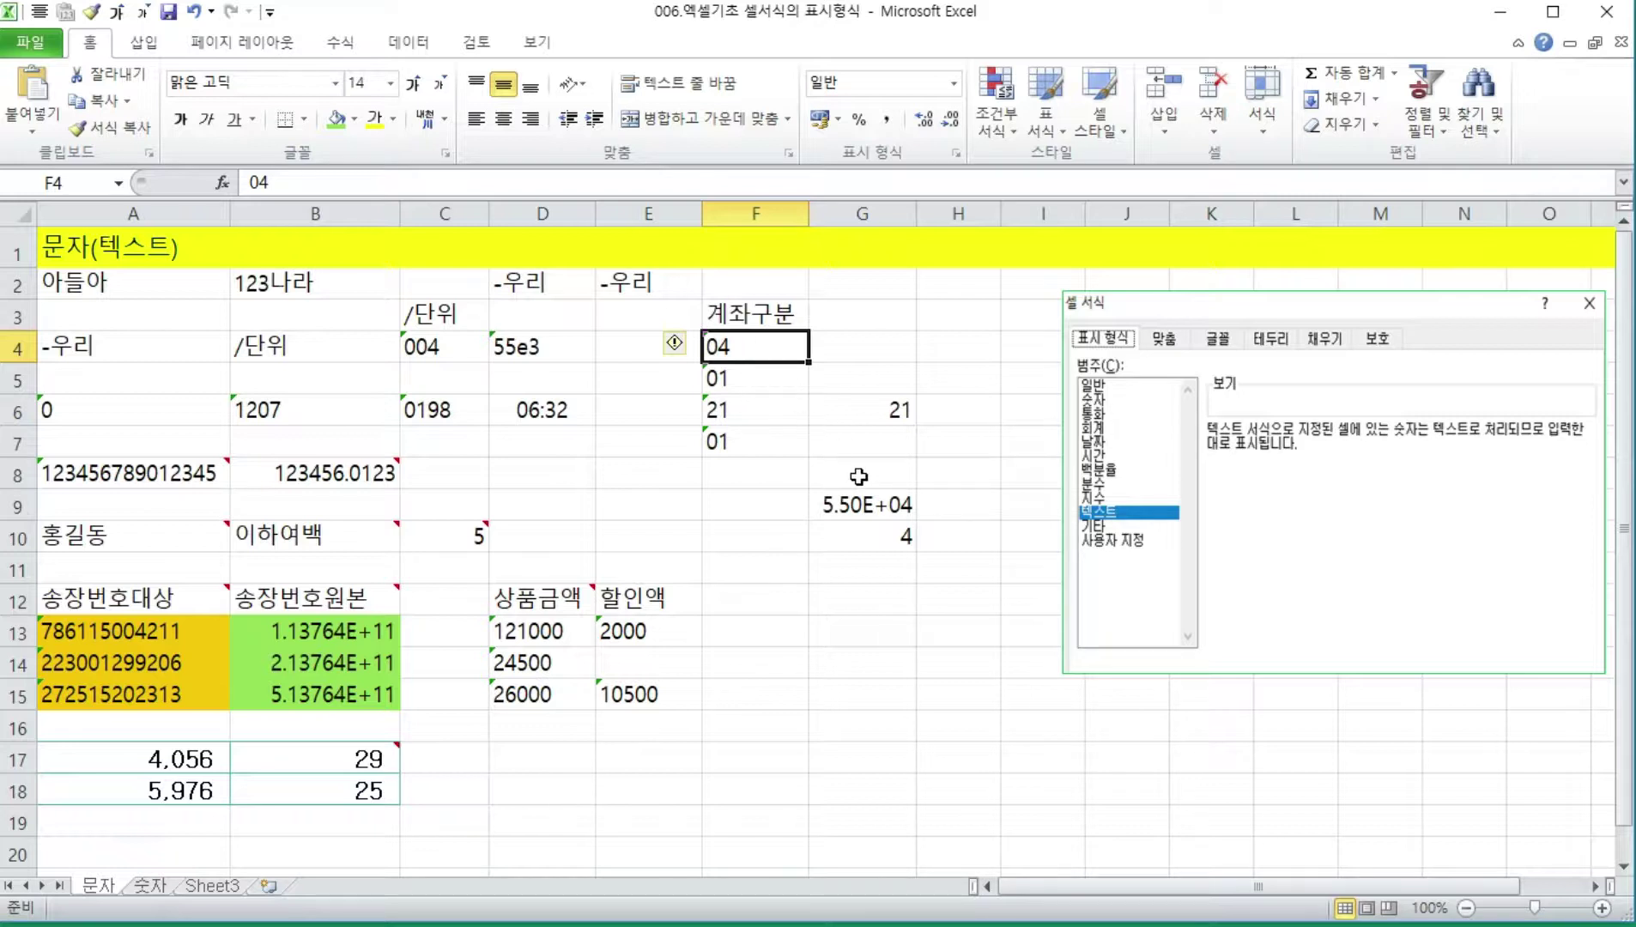
- Try pasting cell G6 into G12 as values only, then cancel the copy
{"action": "left_click", "coordinate": [862, 506]}
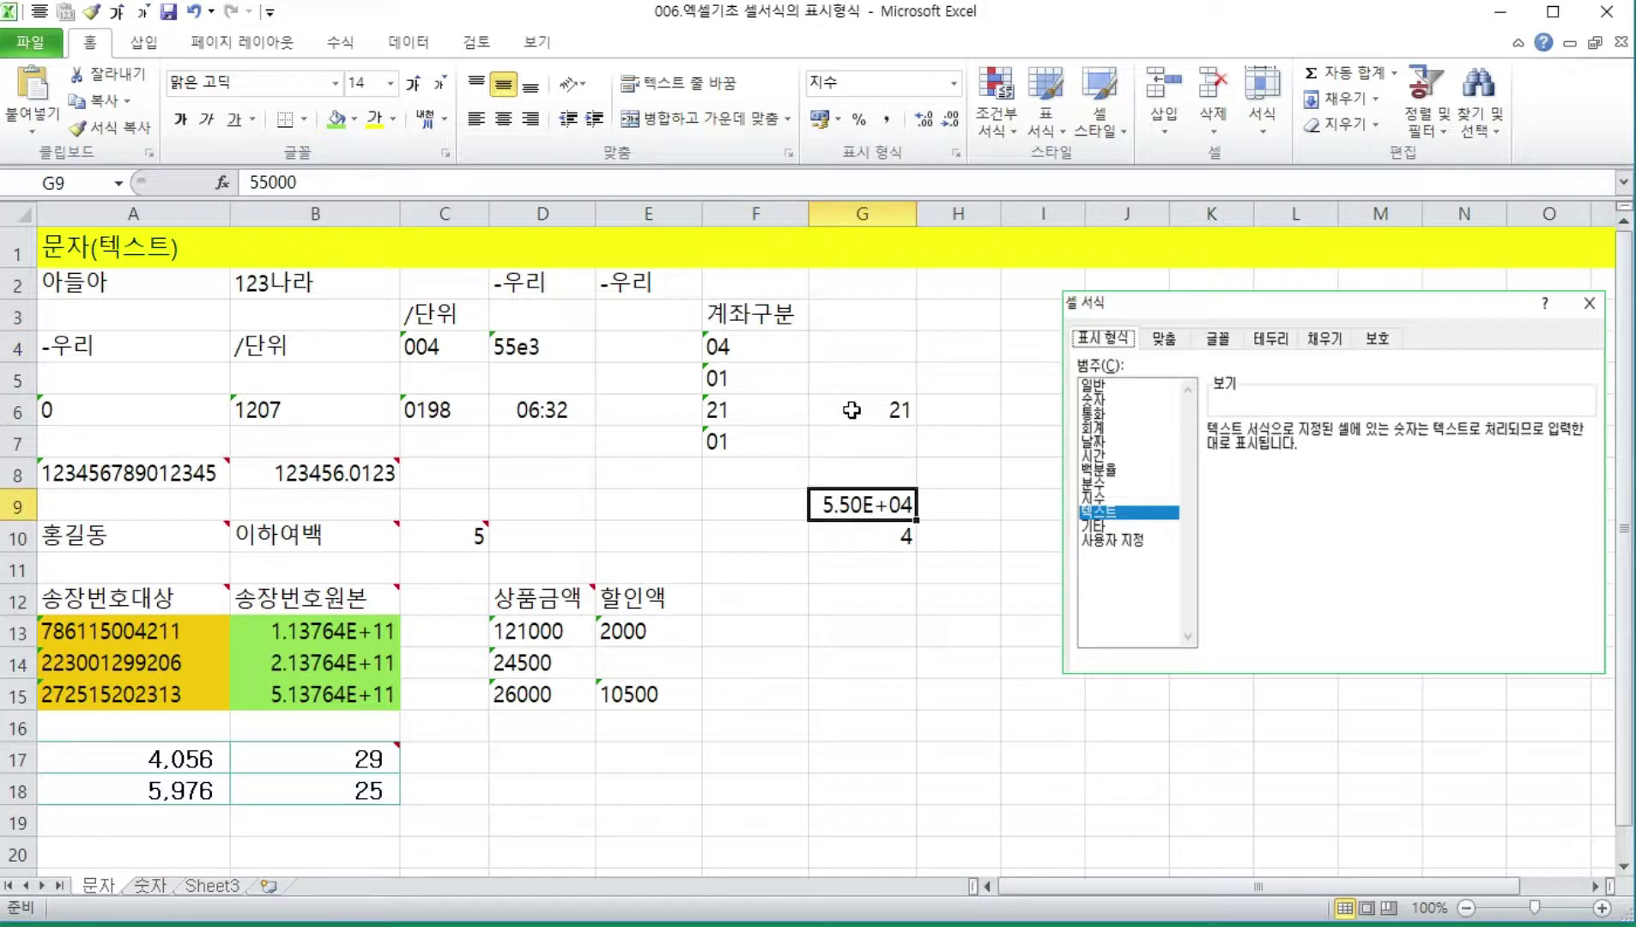
{"action": "left_click", "coordinate": [850, 410]}
{"action": "key", "text": "ctrl+c"}
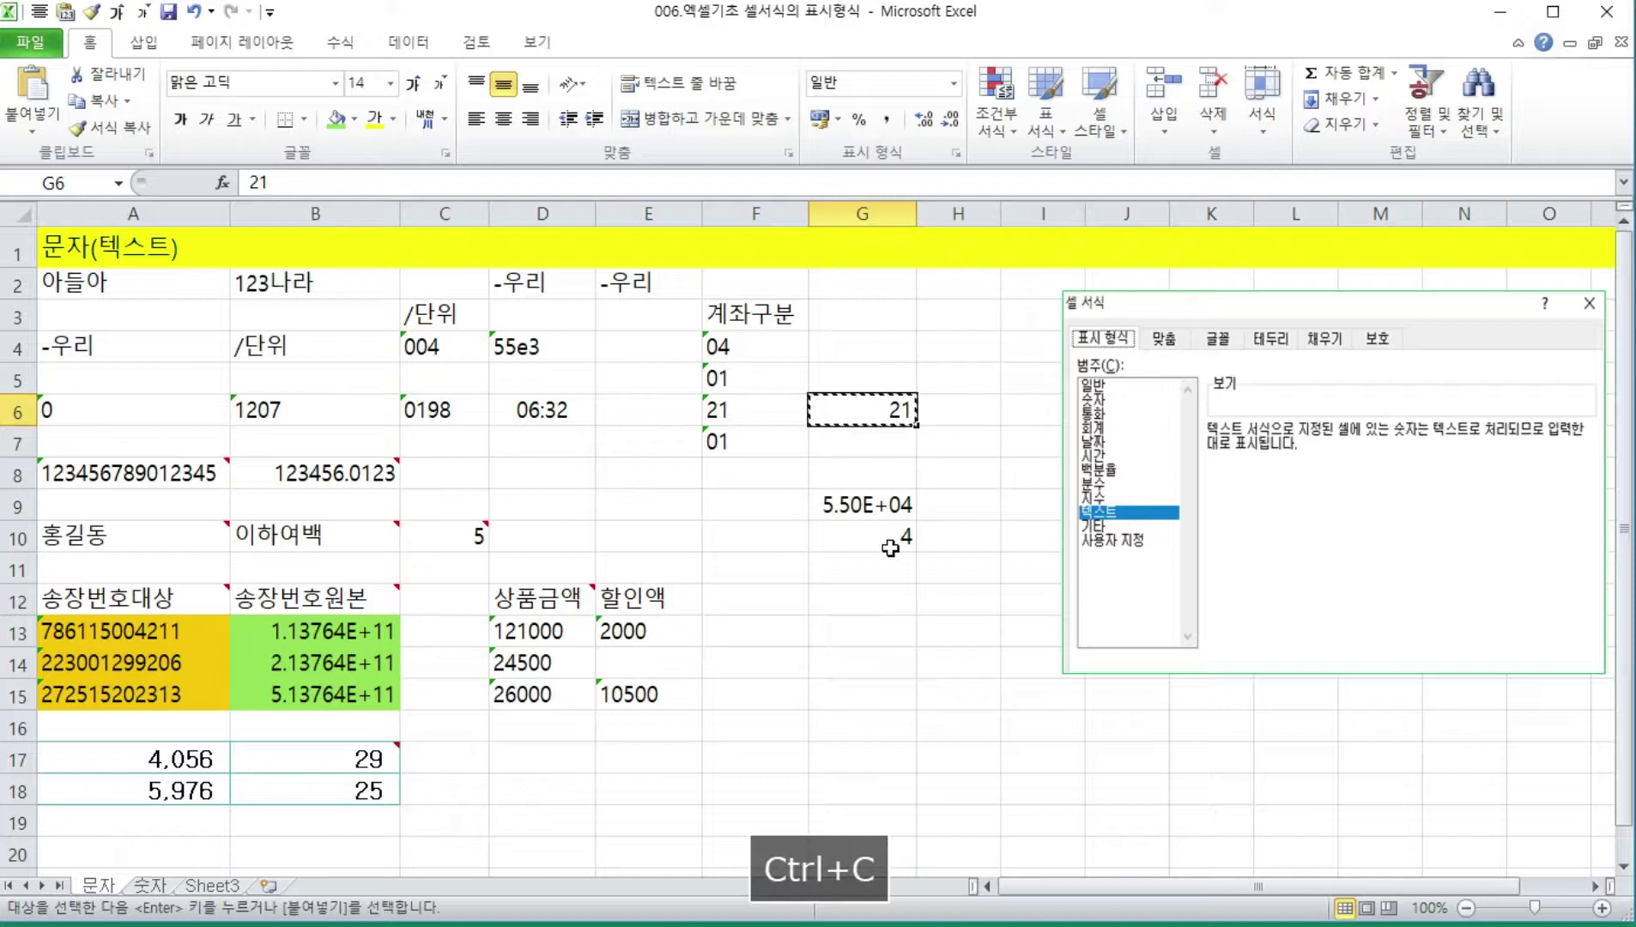
{"action": "right_click", "coordinate": [873, 599]}
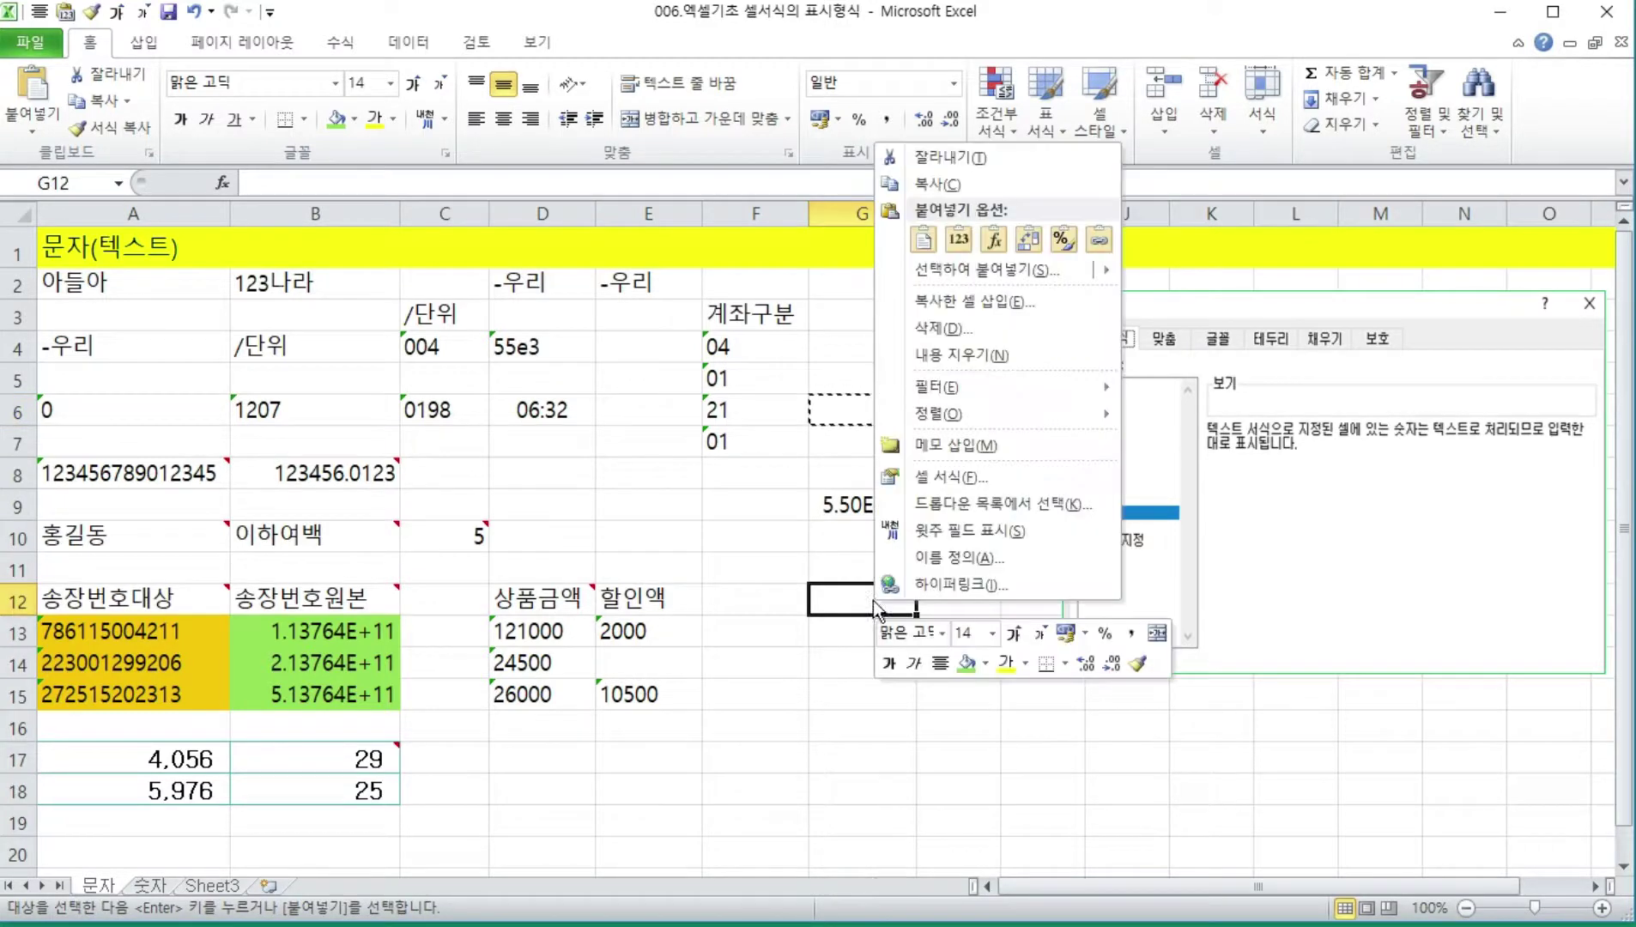
{"action": "left_click", "coordinate": [957, 241]}
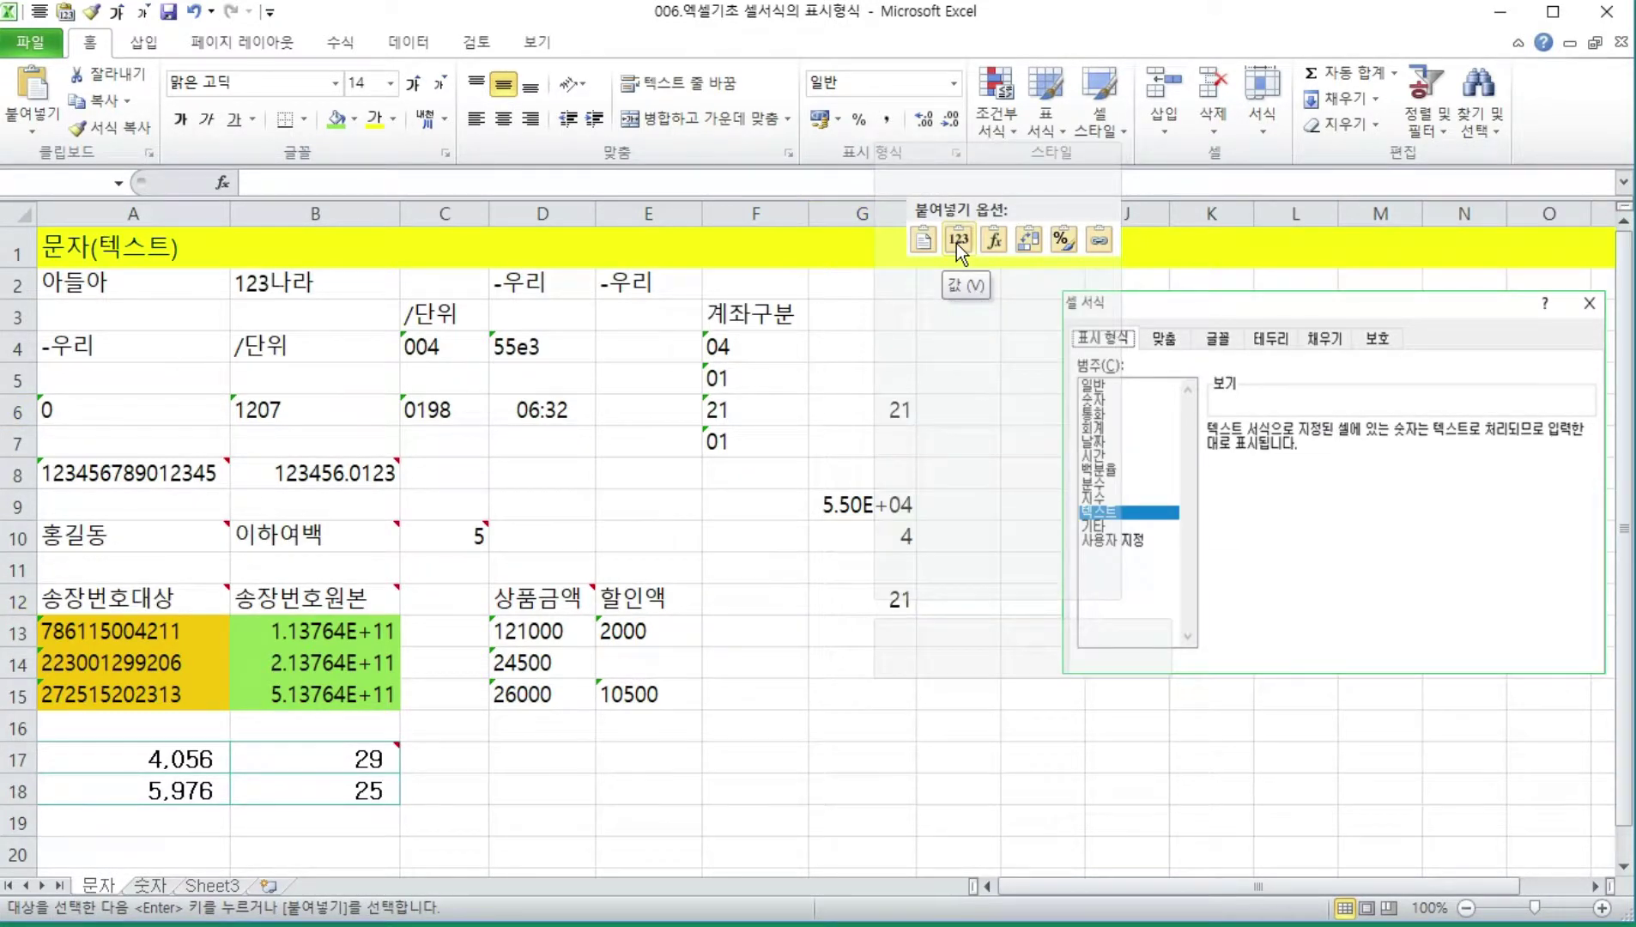
{"action": "key", "text": "Escape"}
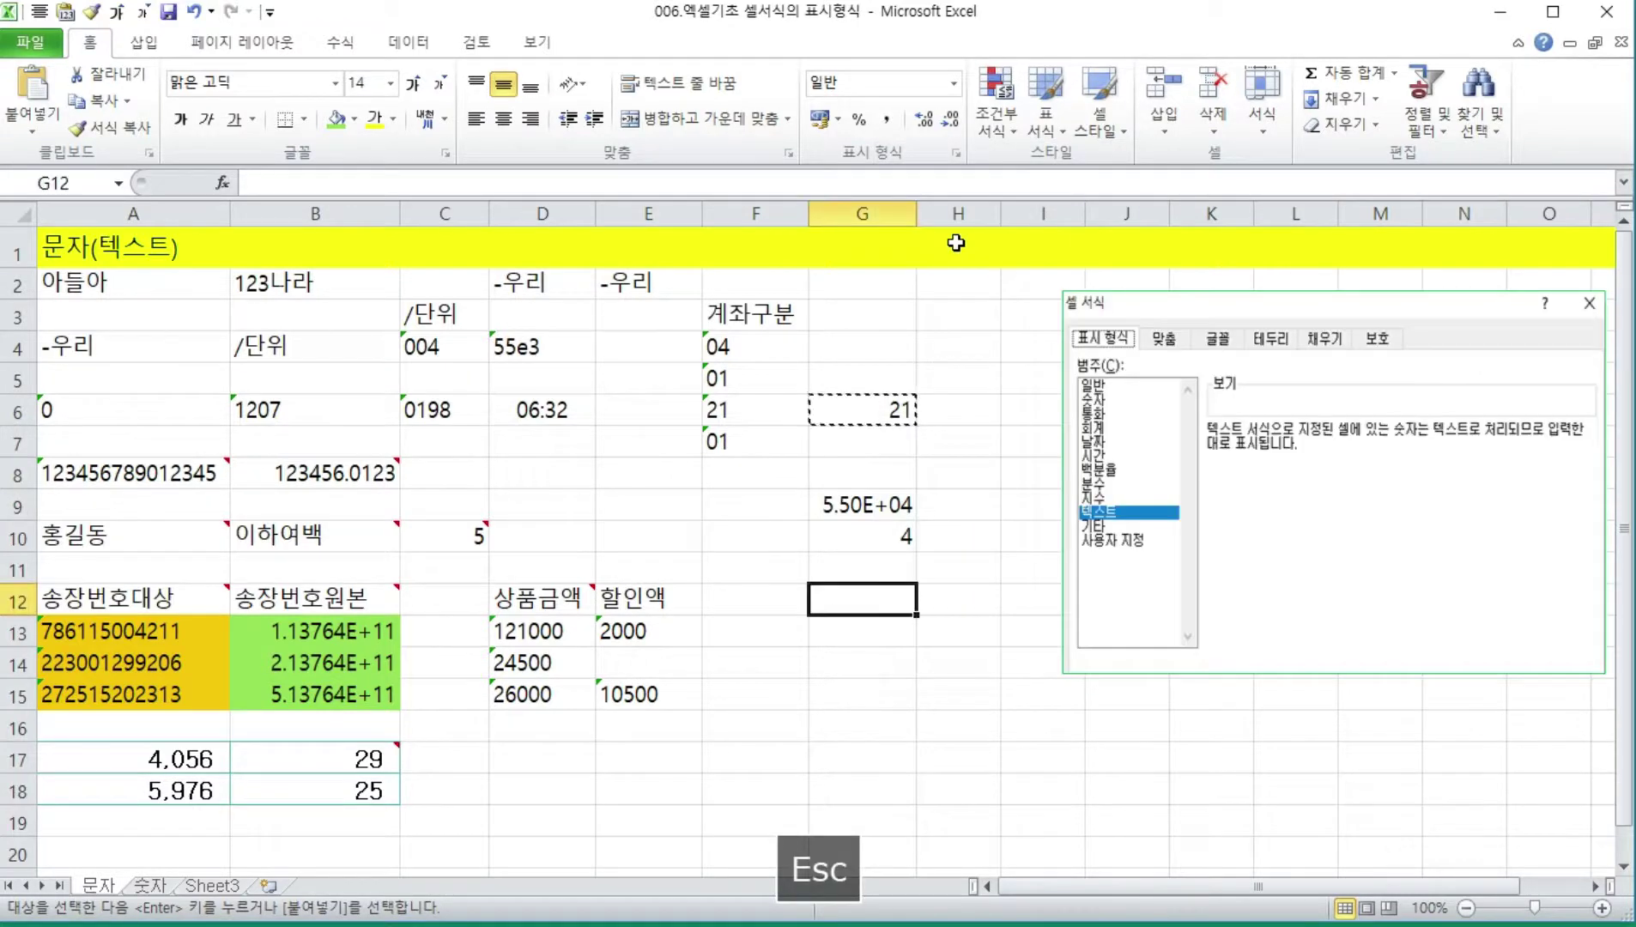
{"action": "key", "text": "Escape"}
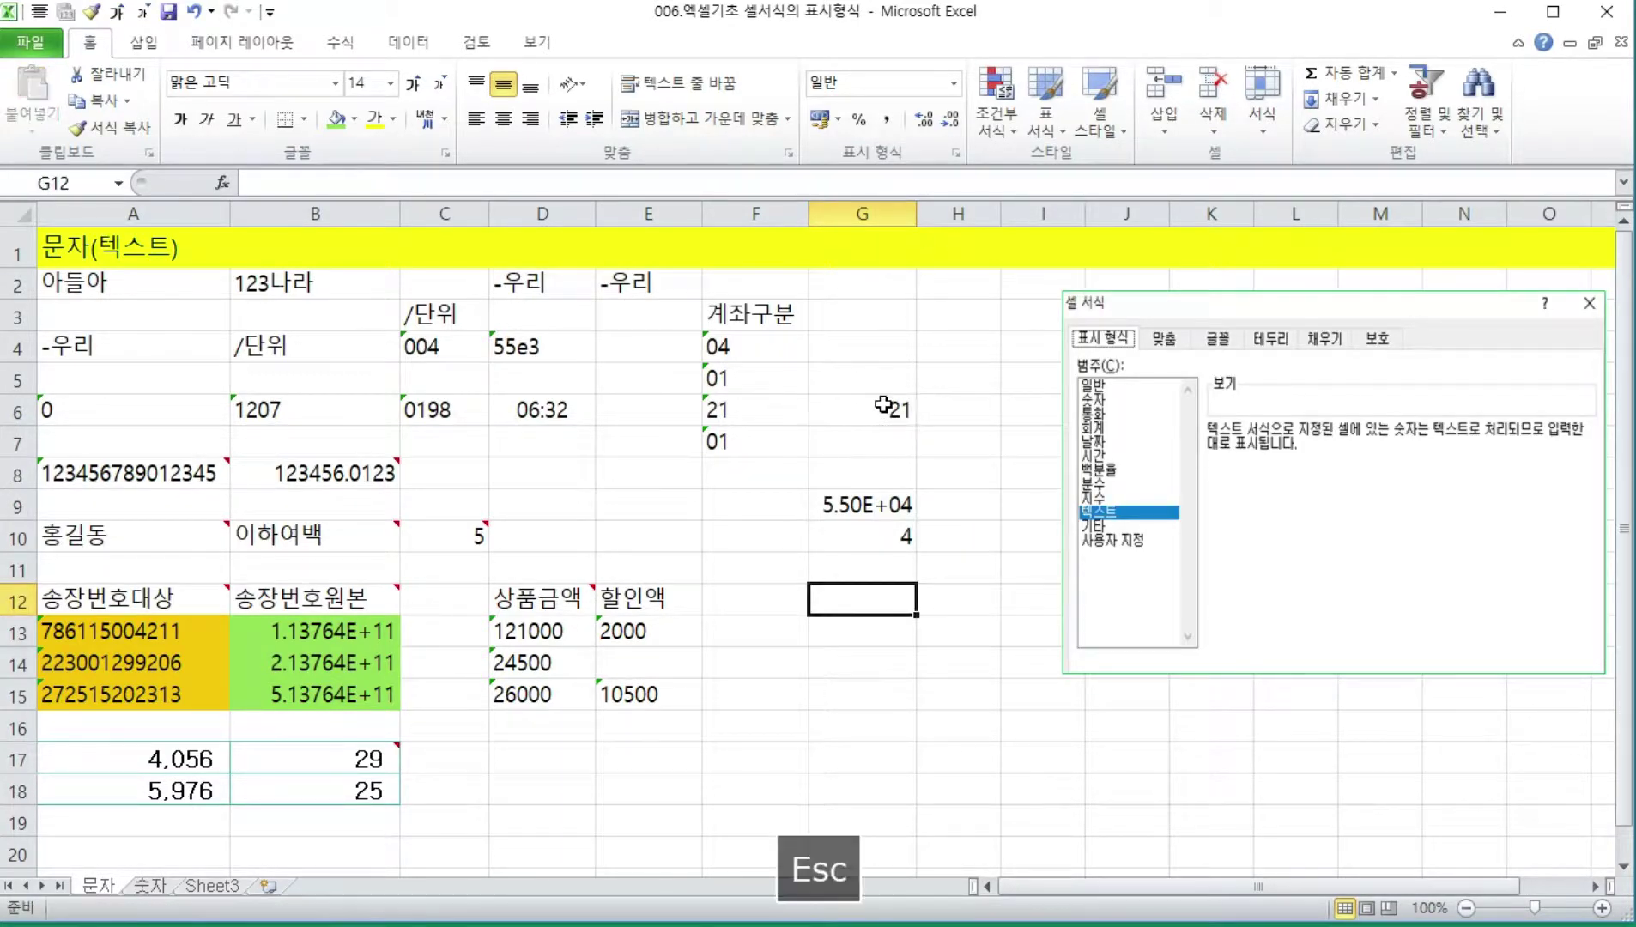
- Step through the 계좌구분 cells F4 to F7, comparing each stored content, number format and error indicator
{"action": "left_click", "coordinate": [754, 357]}
{"action": "left_click_drag", "start_coordinate": [755, 357], "coordinate": [754, 442]}
{"action": "key", "text": "Down"}
{"action": "key", "text": "Down"}
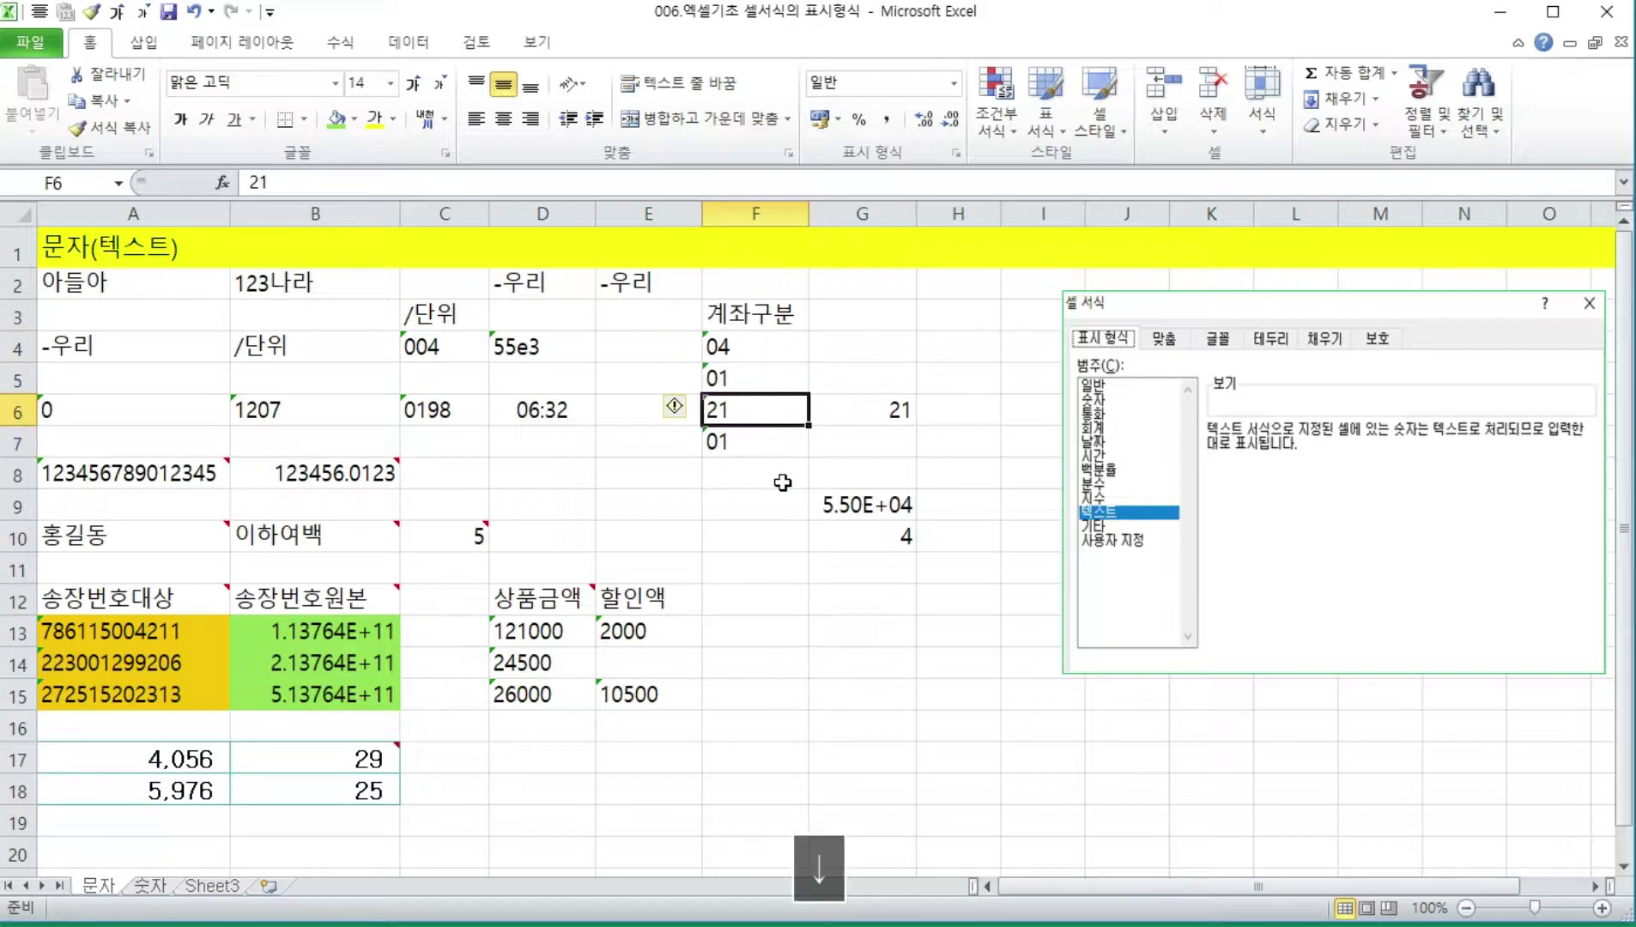
{"action": "key", "text": "Up"}
{"action": "key", "text": "Up"}
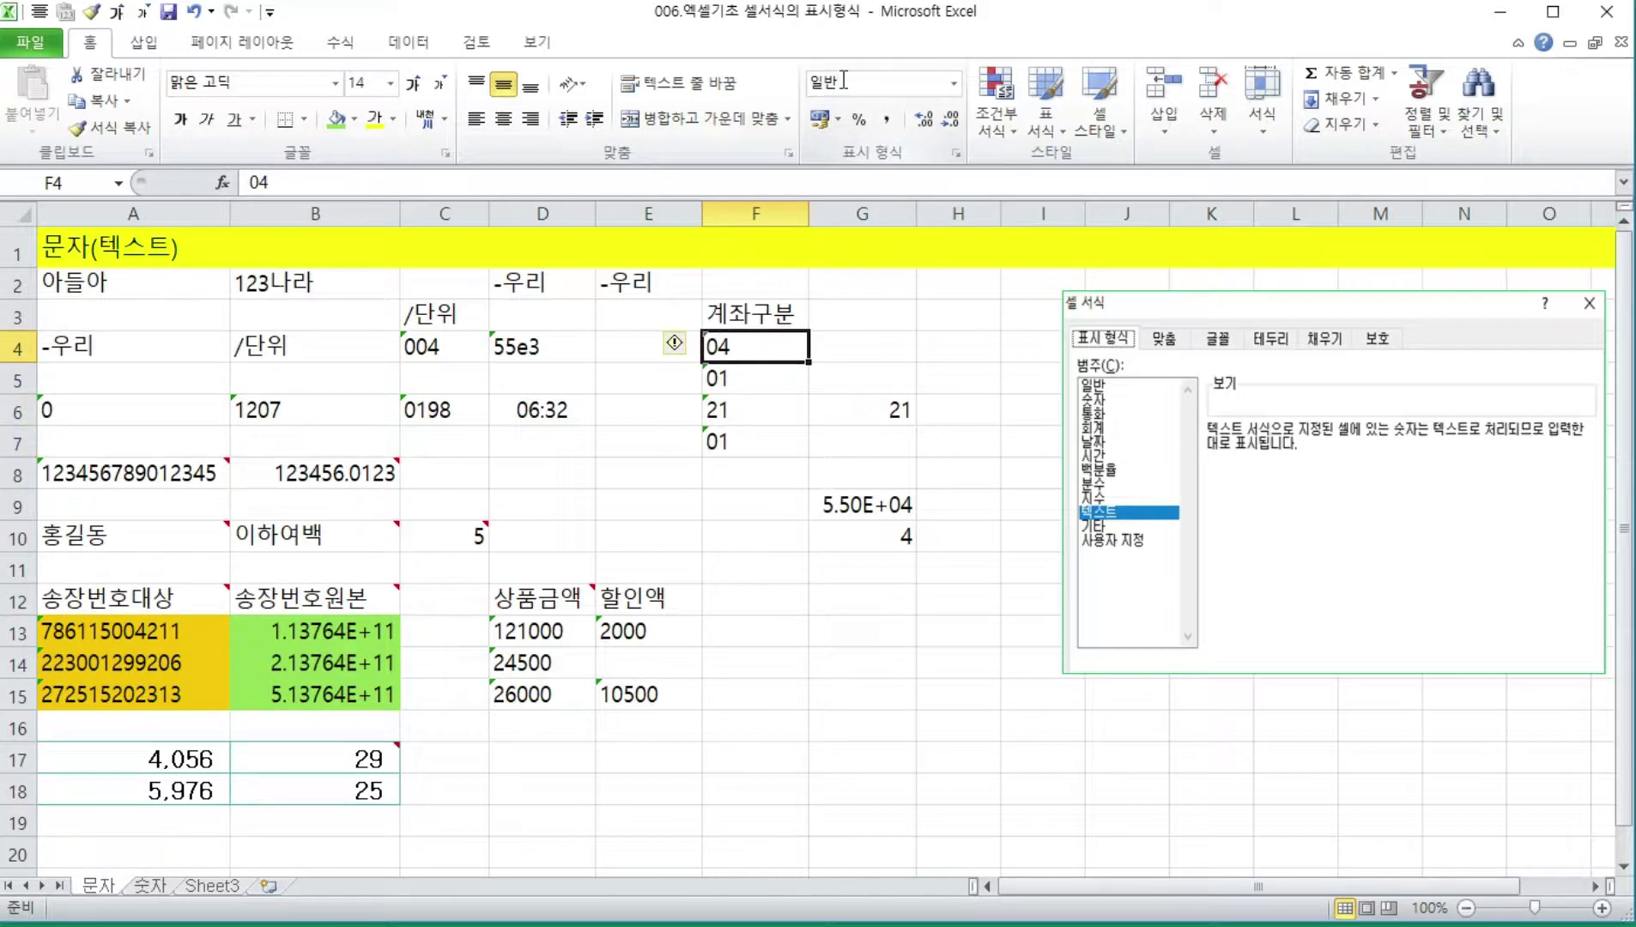
{"action": "key", "text": "Down"}
{"action": "key", "text": "Down"}
{"action": "key", "text": "Down"}
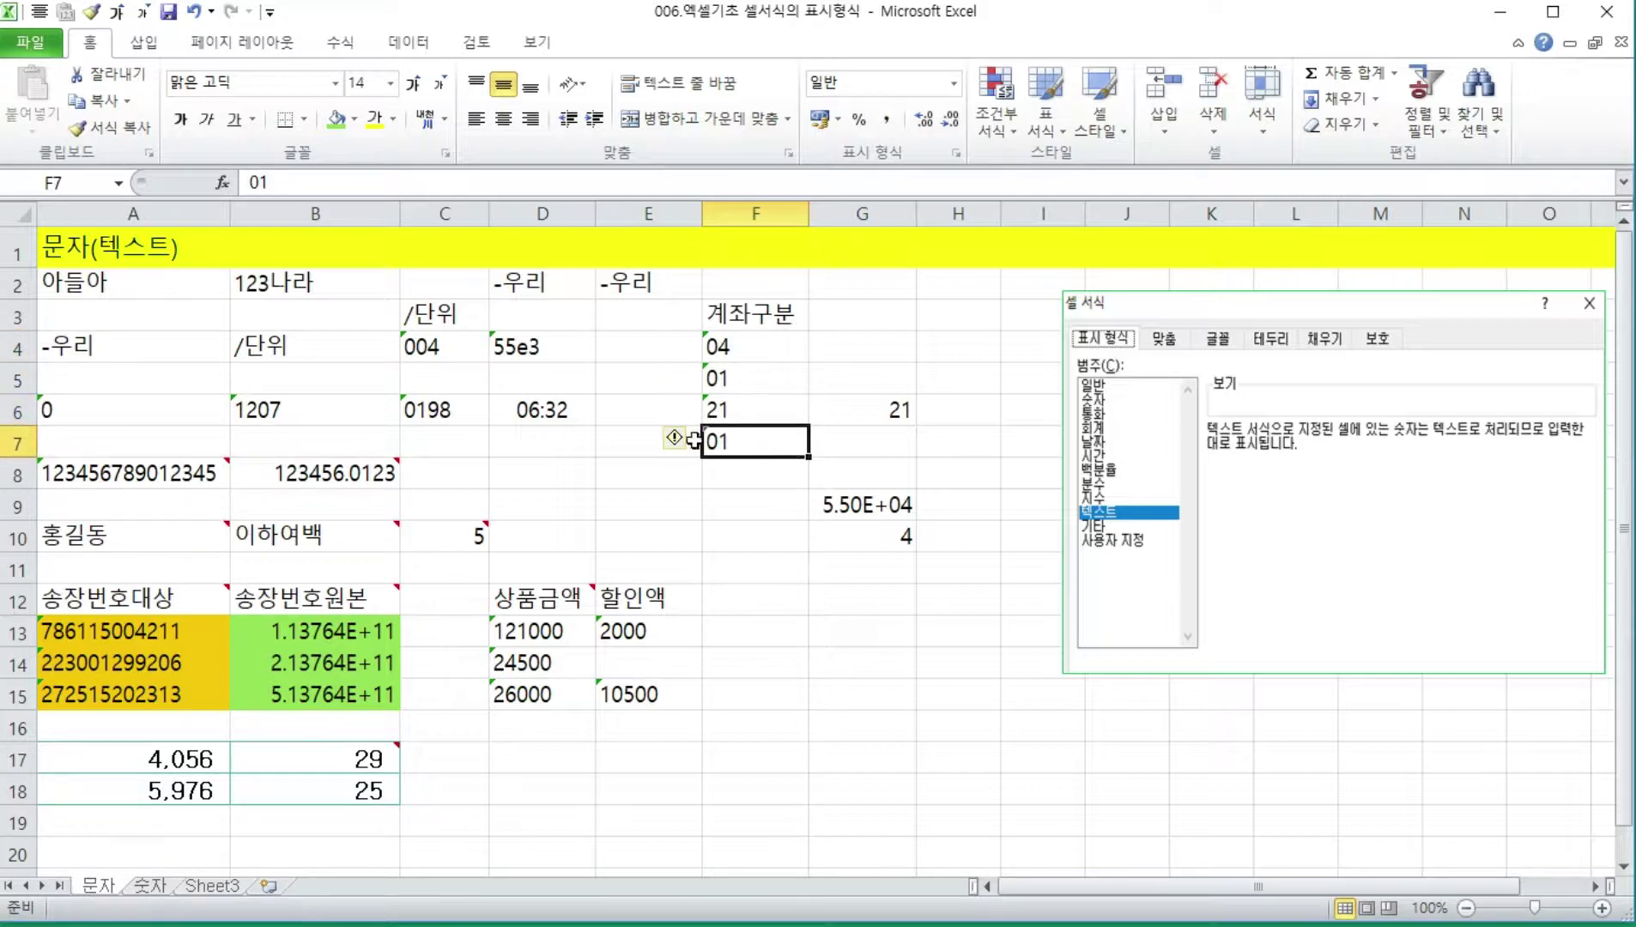
{"action": "mouse_move", "coordinate": [675, 439]}
{"action": "left_click", "coordinate": [749, 352]}
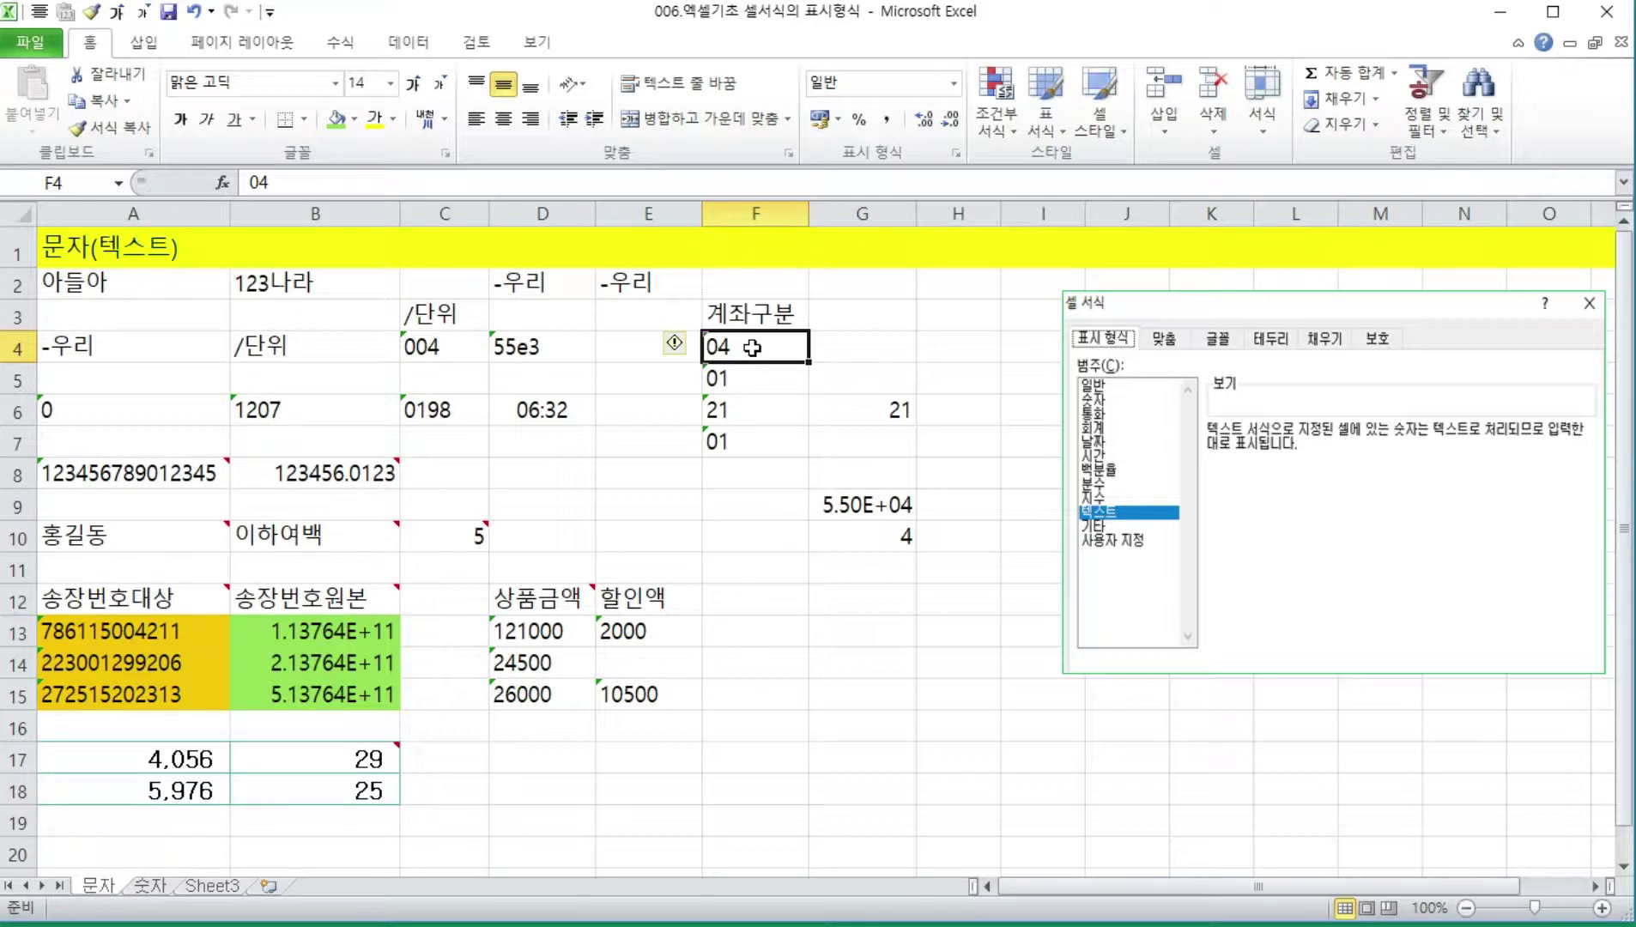
- Check the number format of the empty cells below the 계좌구분 codes, from F8 to F15
{"action": "left_click", "coordinate": [763, 472]}
{"action": "key", "text": "Down"}
{"action": "key", "text": "Down"}
{"action": "key", "text": "Down"}
{"action": "key", "text": "Down"}
{"action": "key", "text": "Down"}
{"action": "key", "text": "Down"}
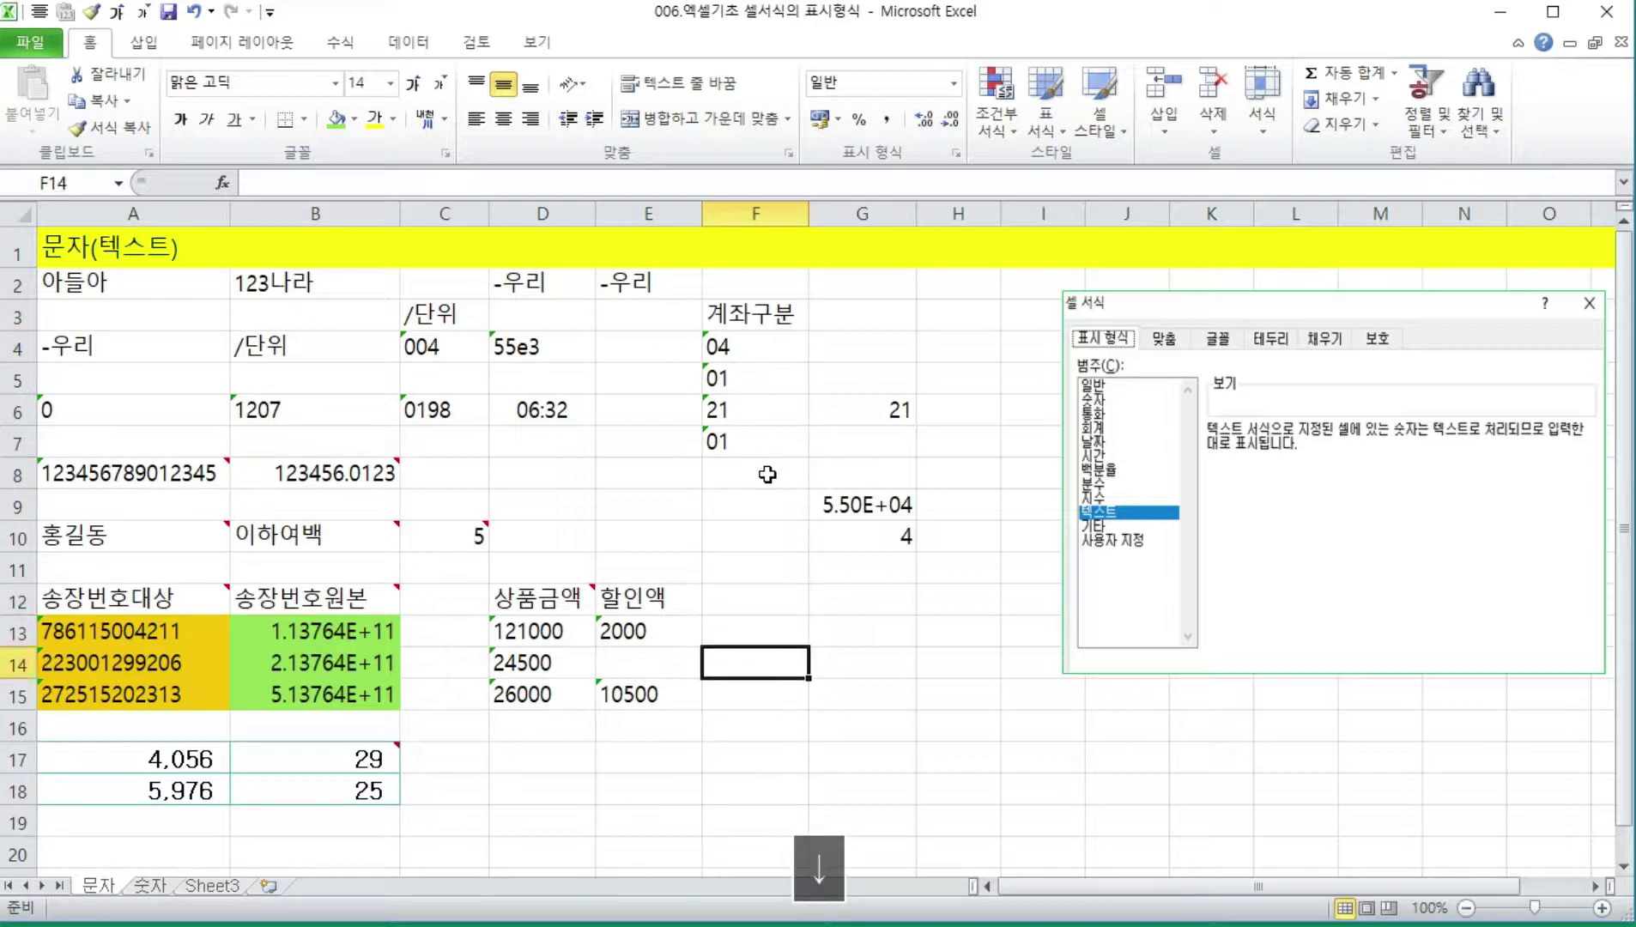
{"action": "key", "text": "Down"}
{"action": "left_click", "coordinate": [762, 468]}
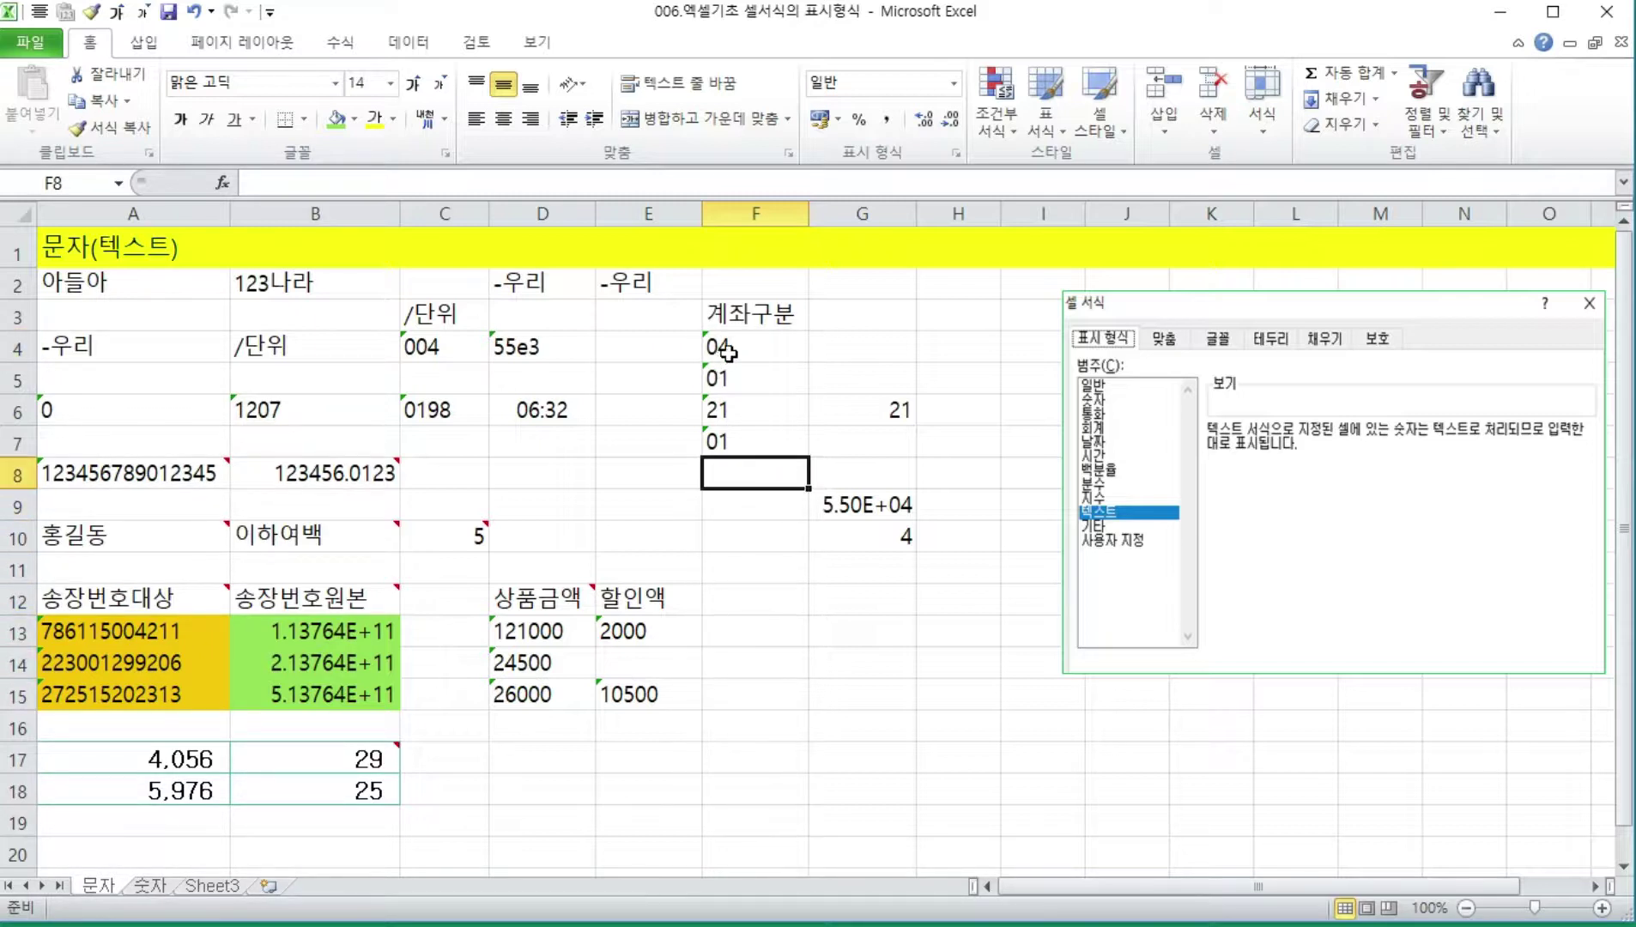
- Apply the Text number format to the 계좌구분 range F4:F15
{"action": "left_click_drag", "start_coordinate": [745, 352], "coordinate": [712, 701]}
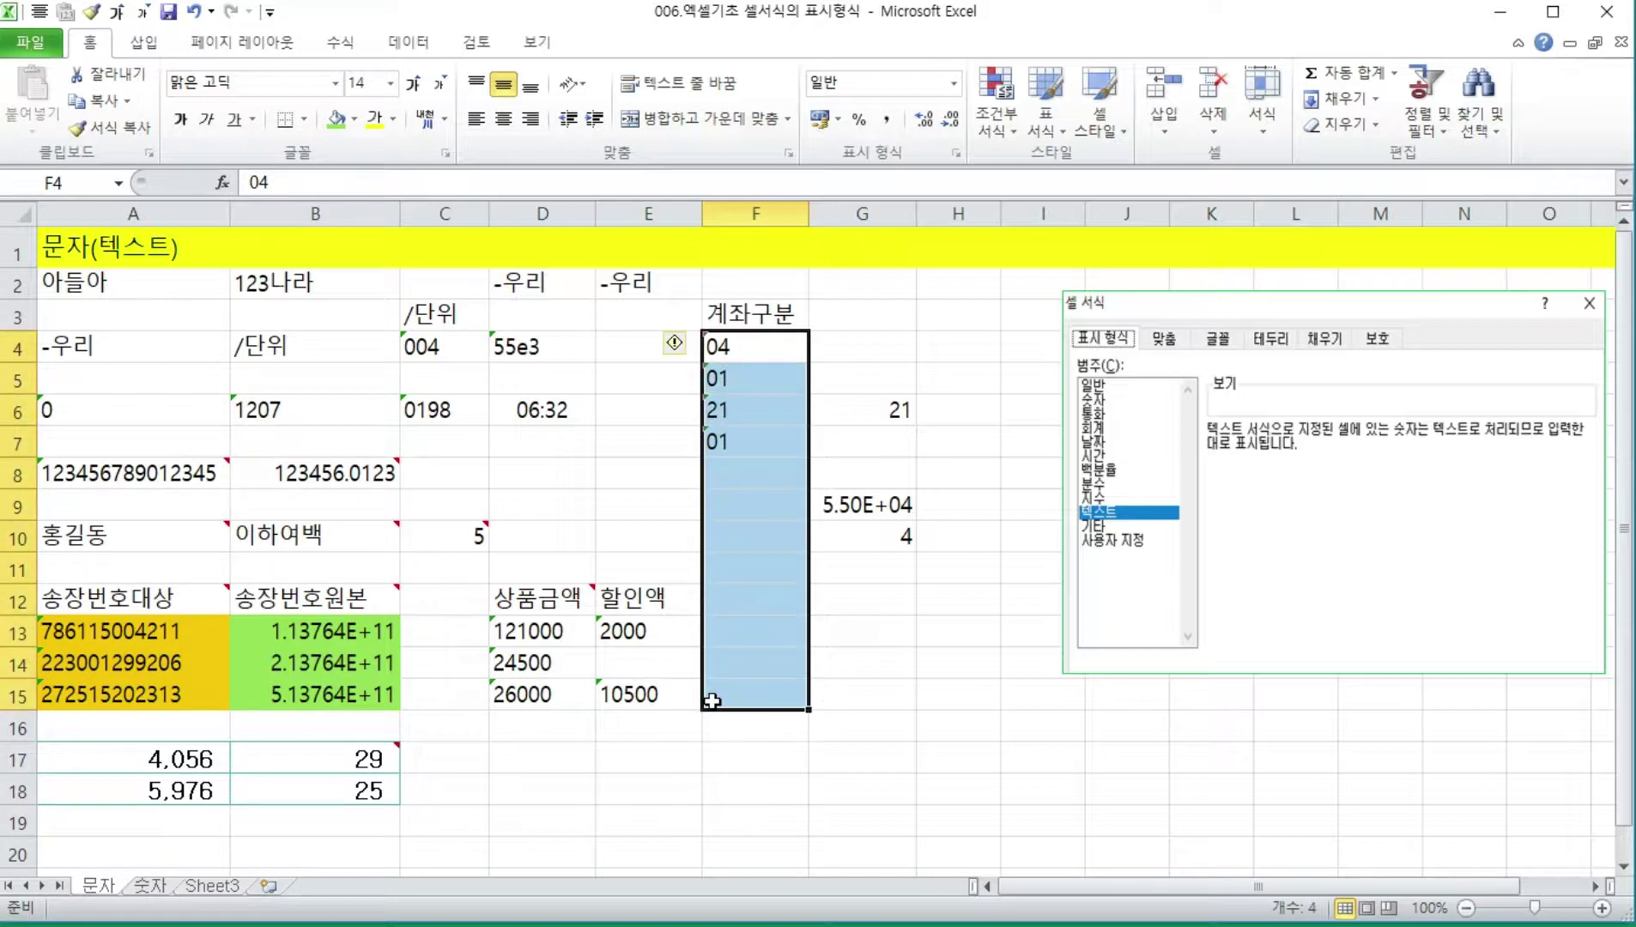
{"action": "left_click", "coordinate": [953, 83]}
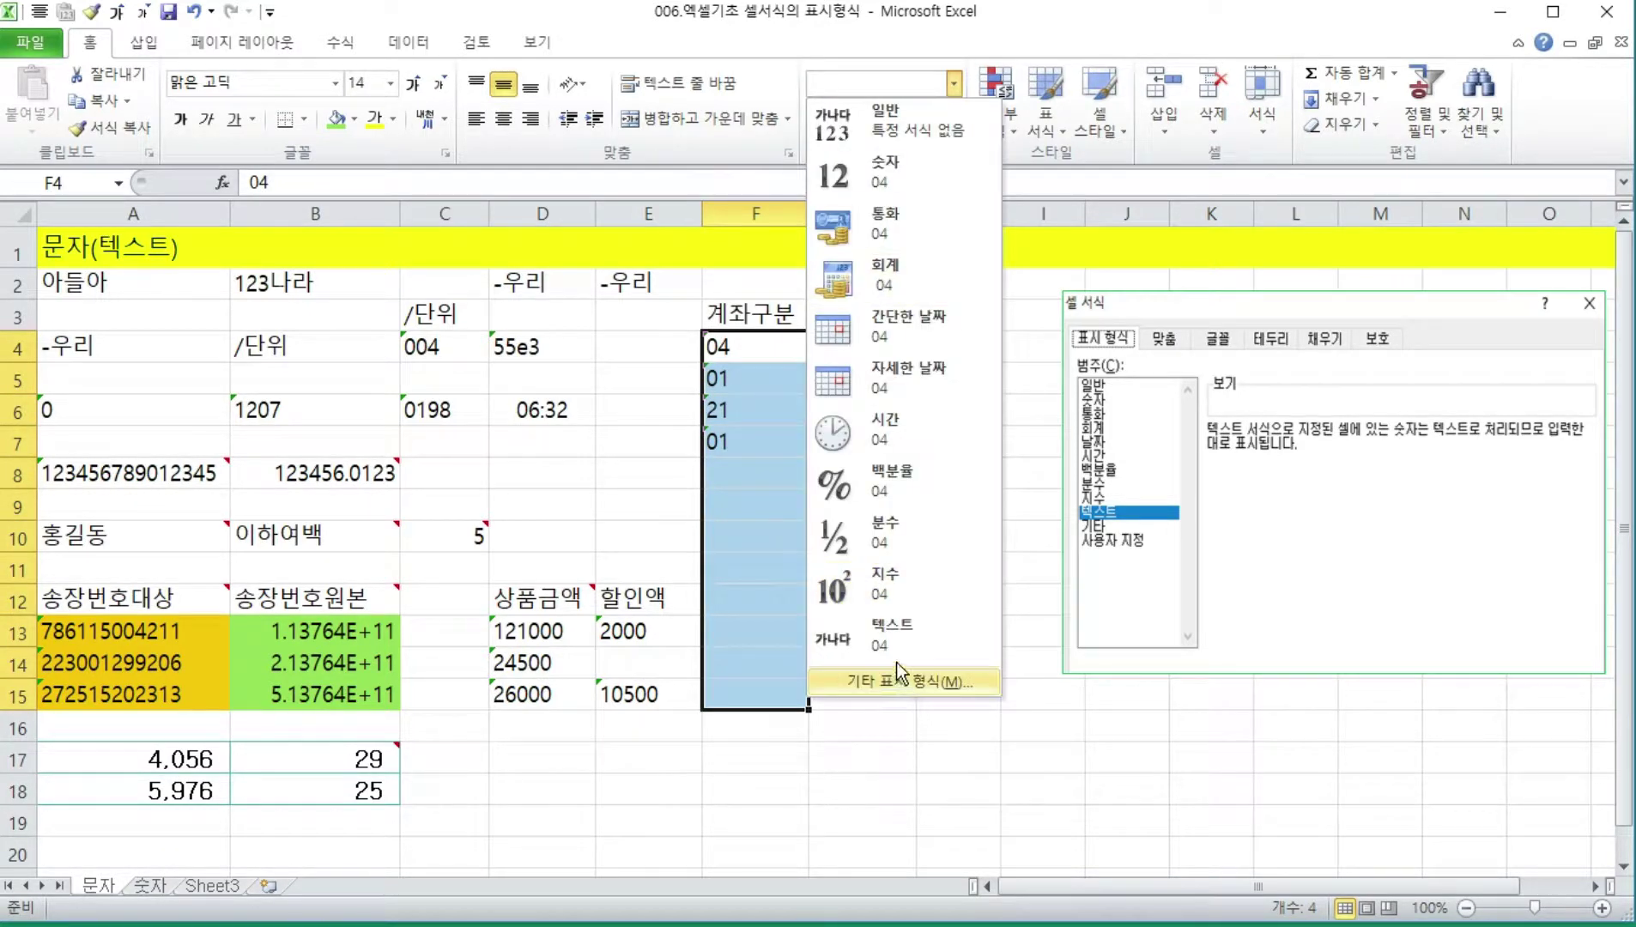
{"action": "left_click", "coordinate": [894, 647]}
- Enter 005 in Text-format cell F8 and review the number formats of the codes above it
{"action": "left_click", "coordinate": [763, 468]}
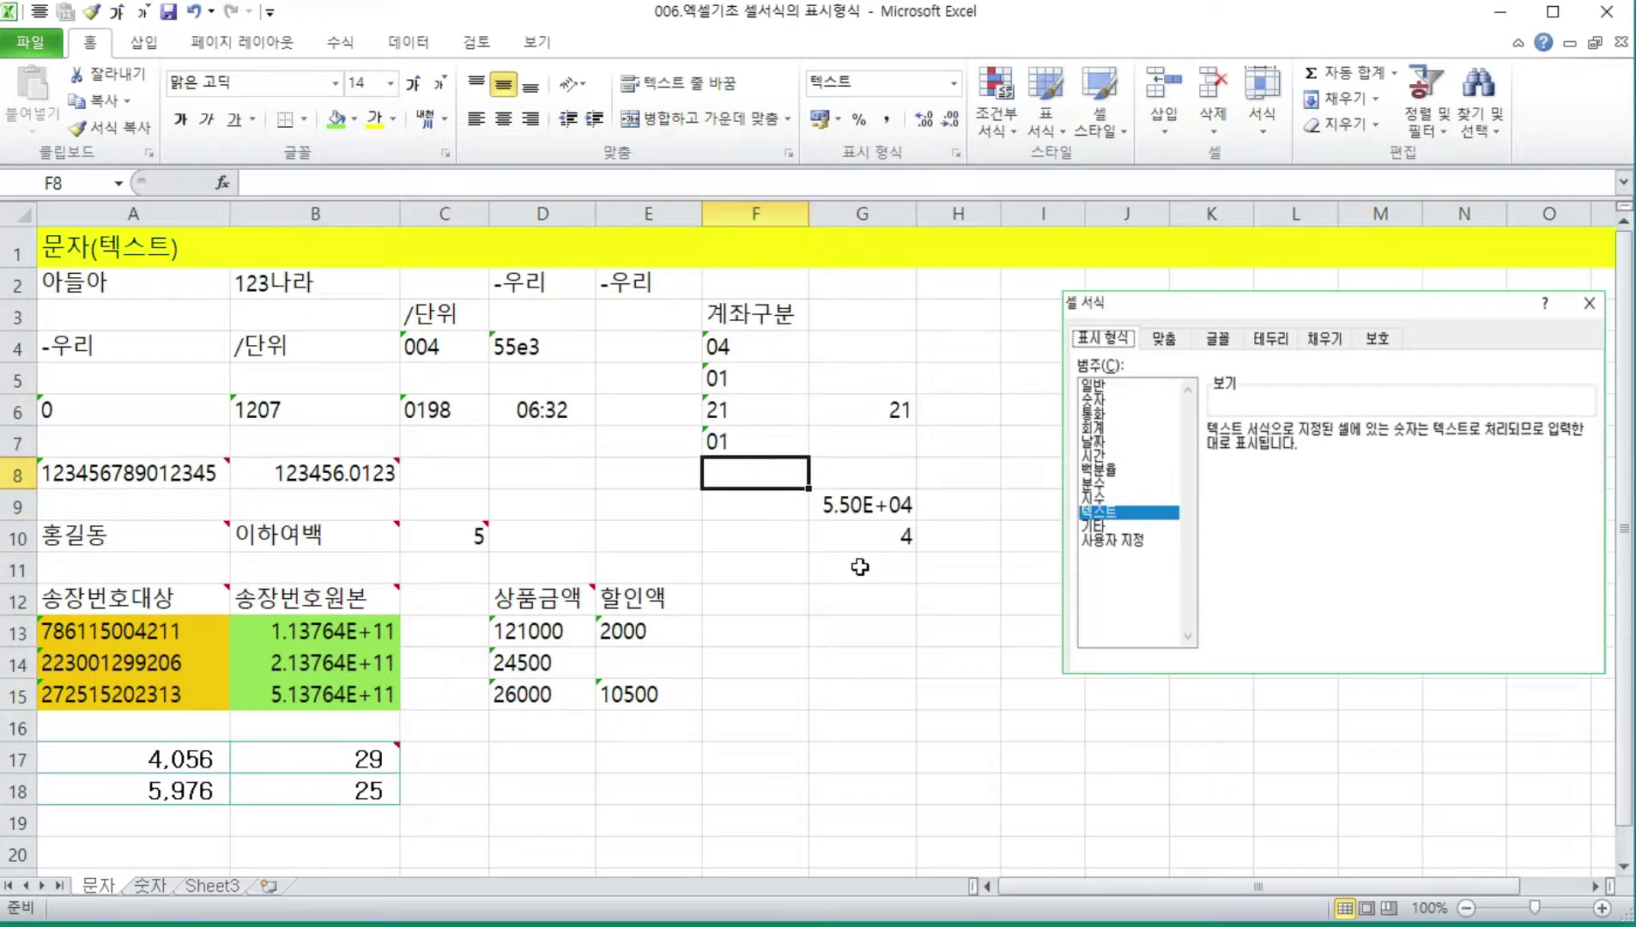
{"action": "type", "text": "005"}
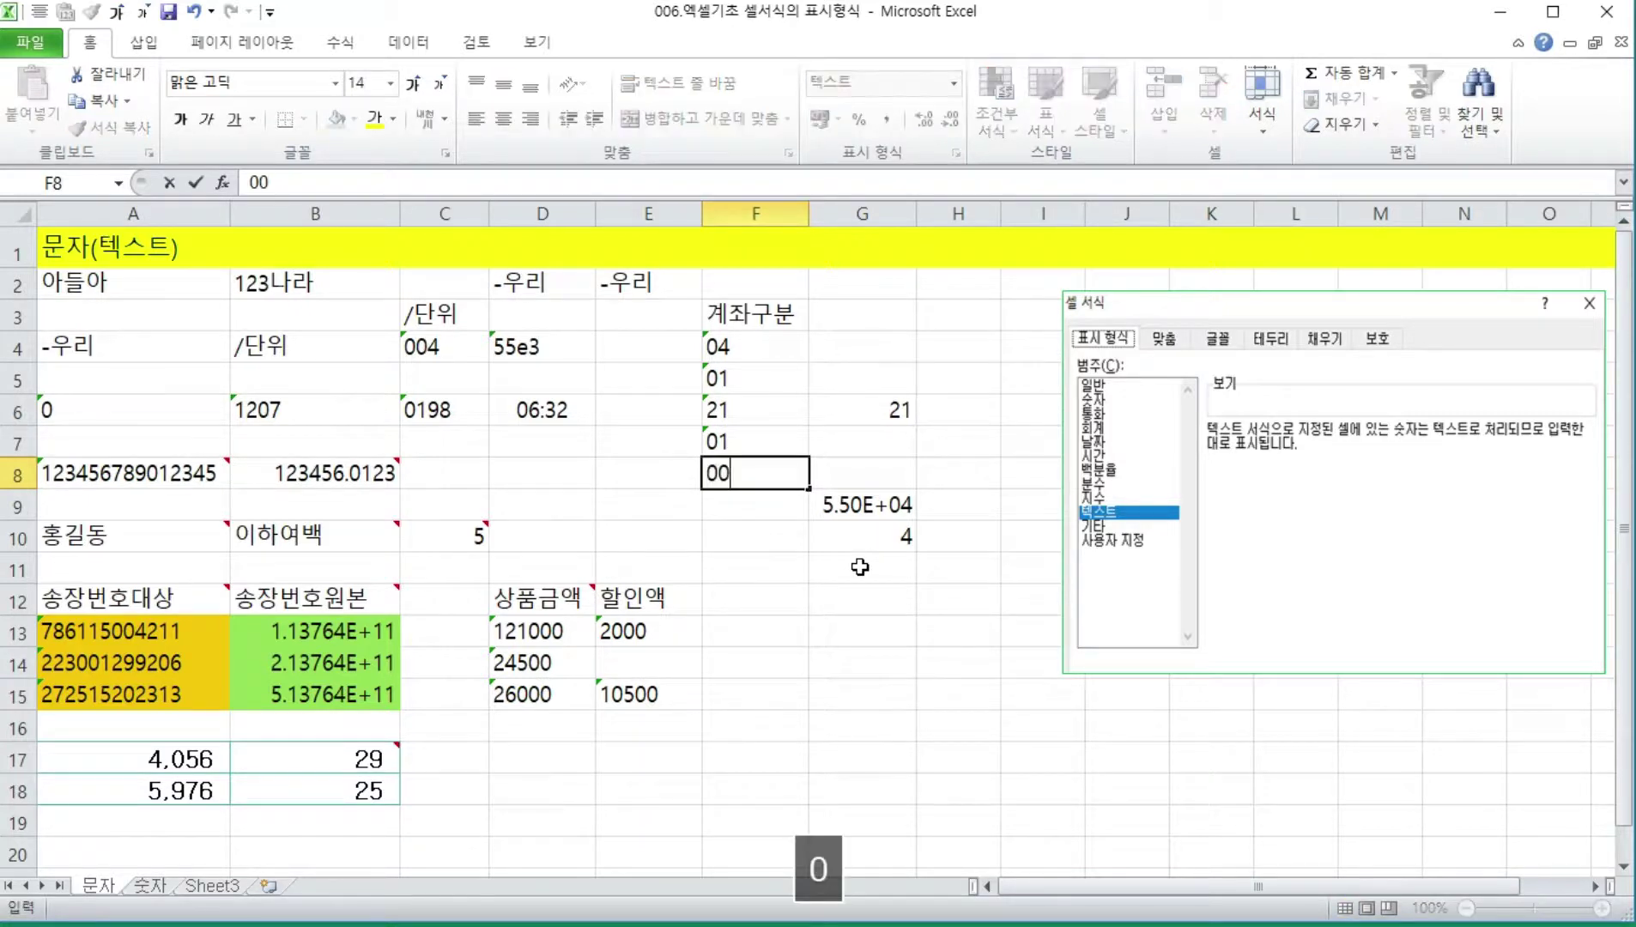
{"action": "key", "text": "Return"}
{"action": "key", "text": "Up"}
{"action": "key", "text": "Up"}
{"action": "key", "text": "Up"}
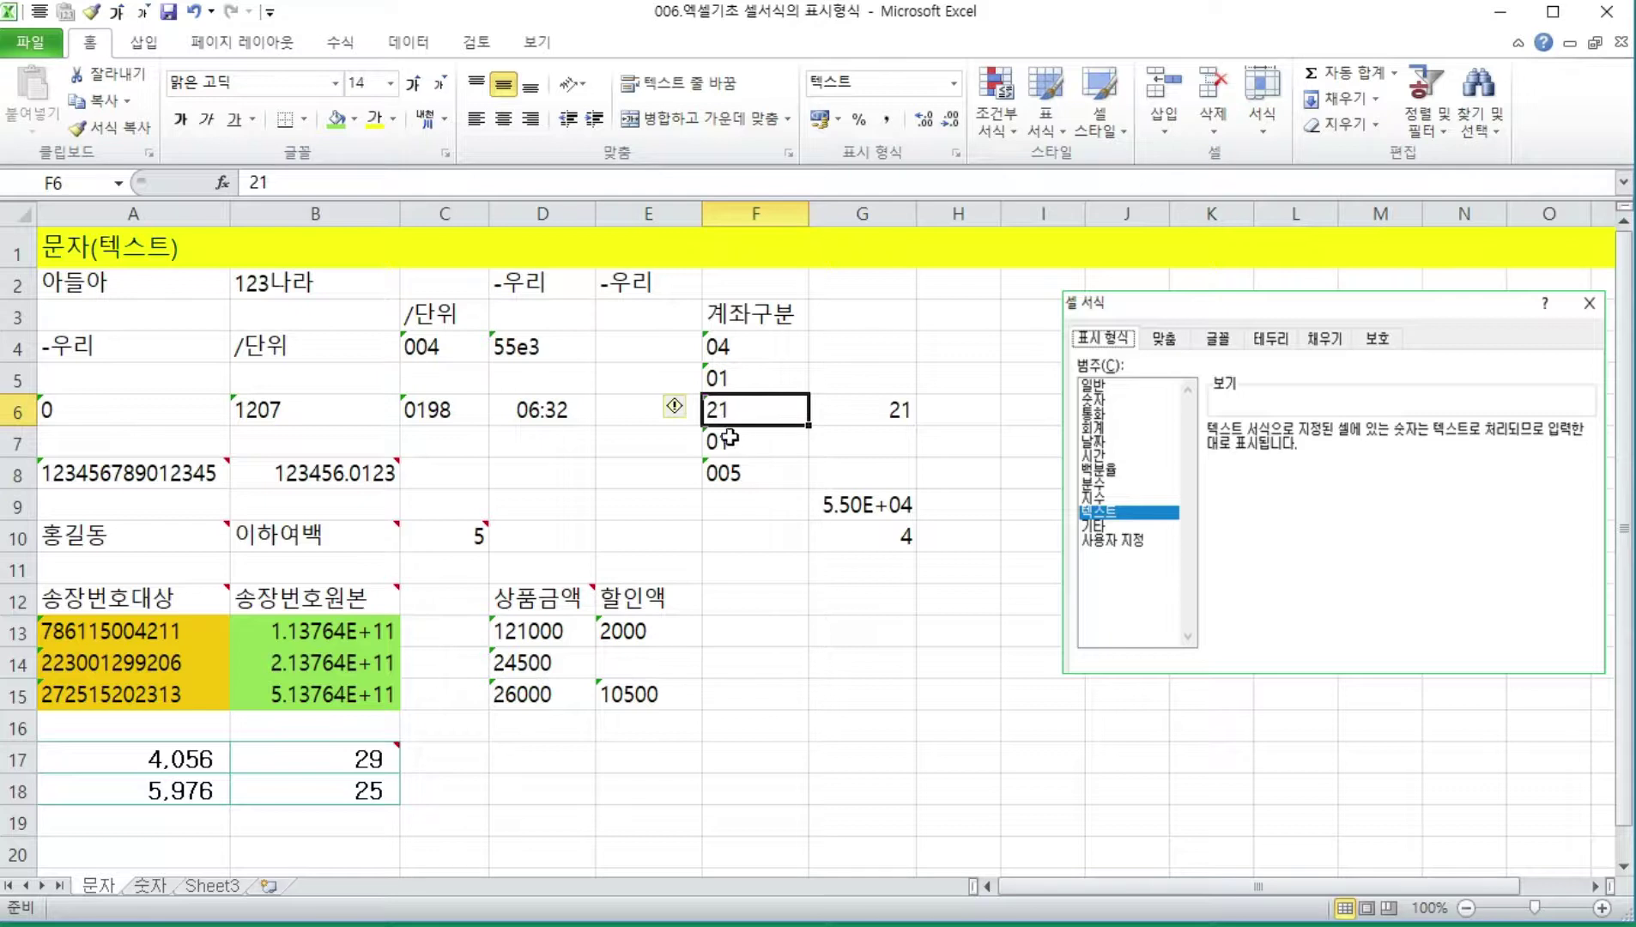
- Compare the number formats and stored contents of the two 21 entries in F6 and G6
{"action": "left_click", "coordinate": [850, 411]}
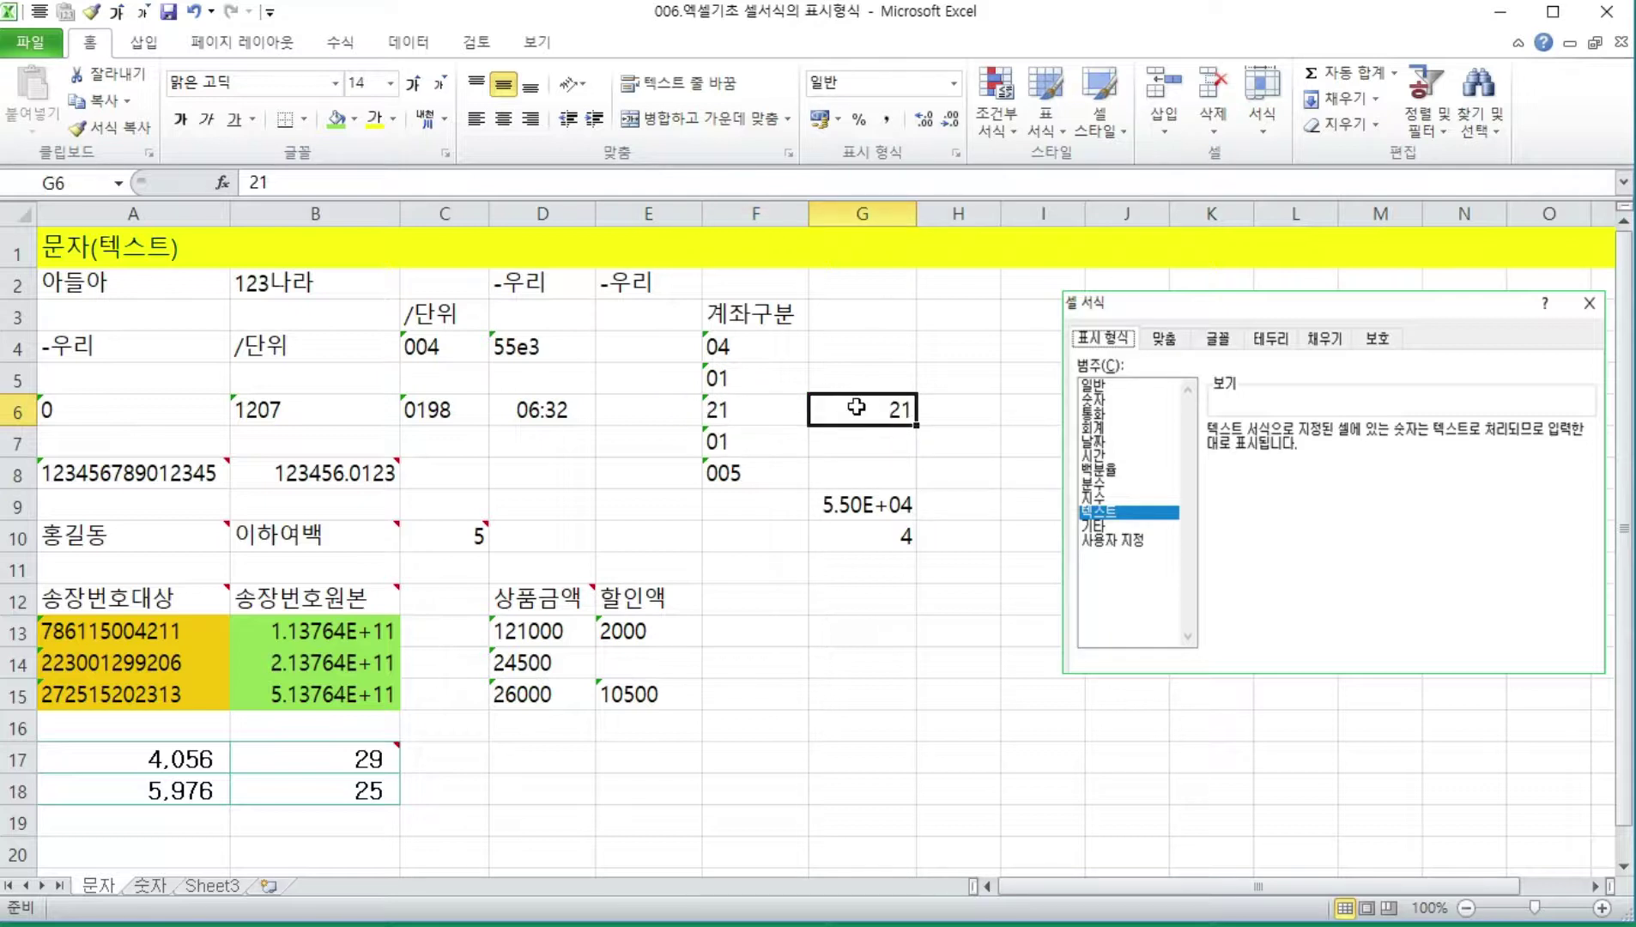
{"action": "left_click", "coordinate": [753, 410]}
{"action": "left_click", "coordinate": [822, 409]}
{"action": "left_click", "coordinate": [744, 410]}
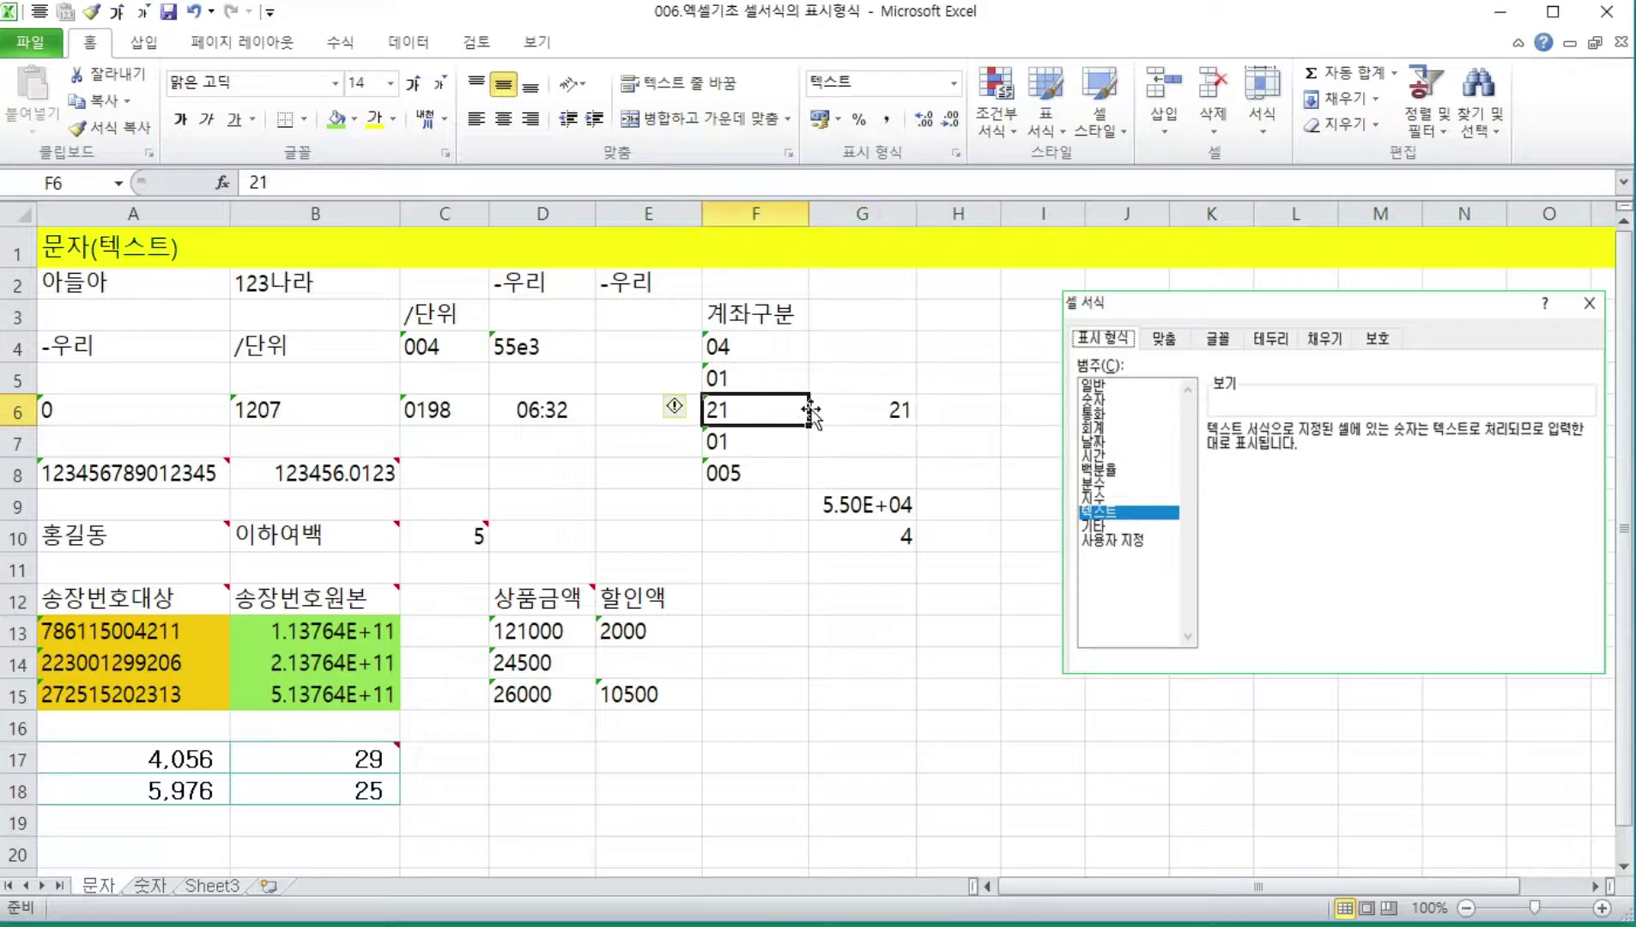
{"action": "left_click", "coordinate": [835, 412]}
{"action": "left_click", "coordinate": [781, 415]}
{"action": "left_click", "coordinate": [826, 409]}
- Enter the comparison formula =G6=F6 in cell H6 to test whether the two 21 entries match
{"action": "left_click", "coordinate": [944, 416]}
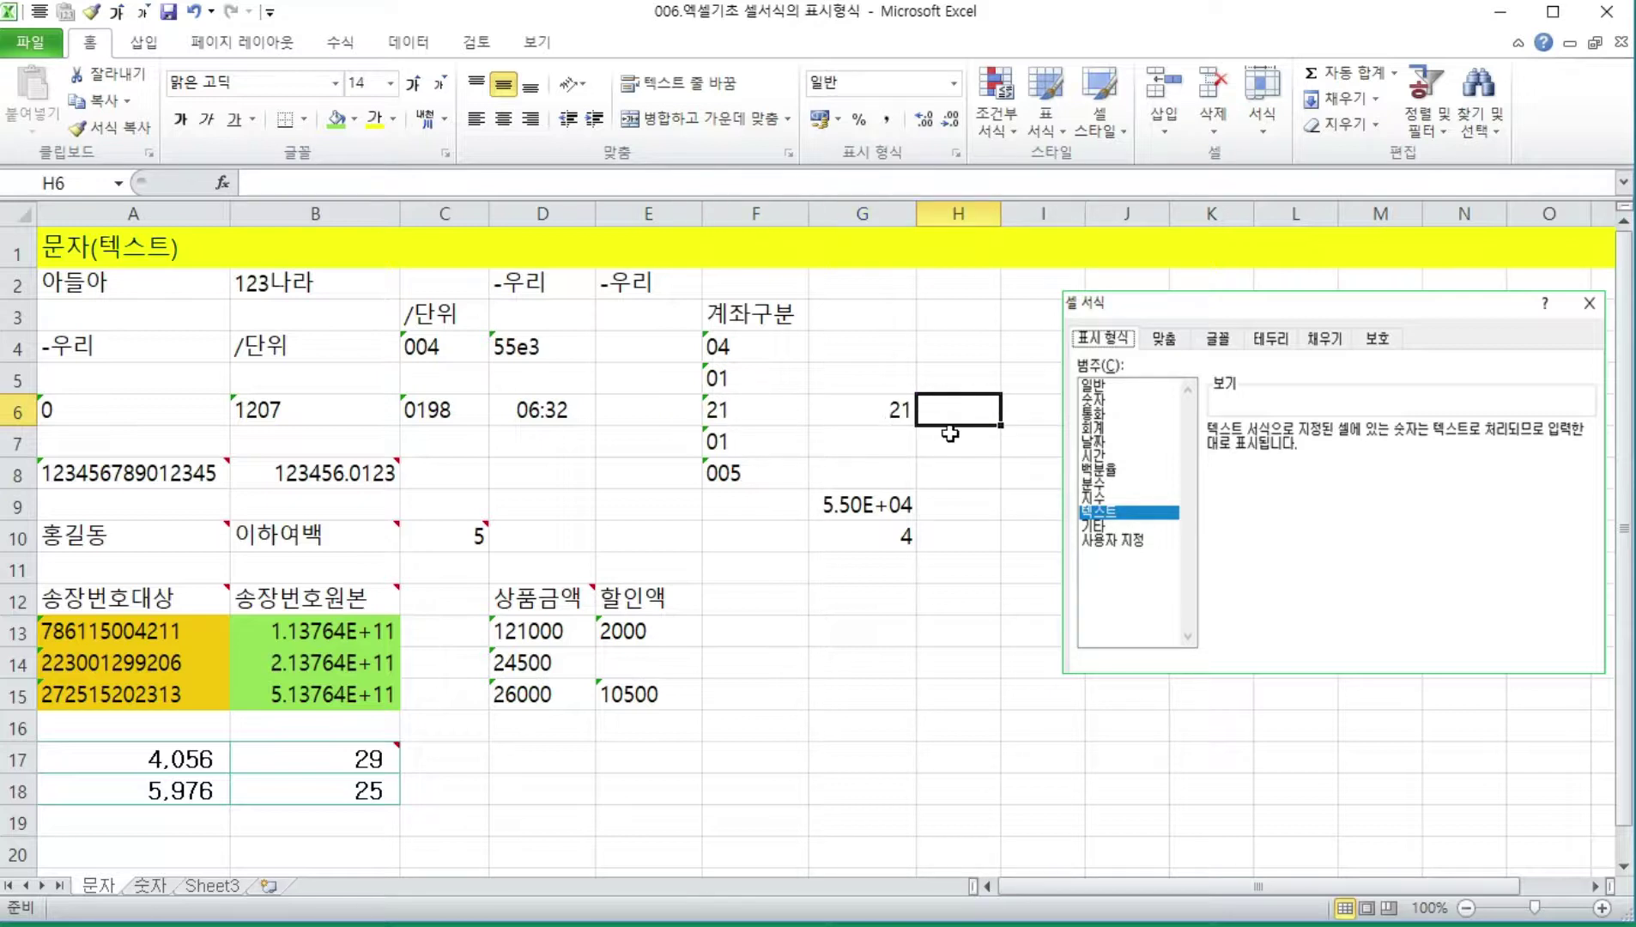
{"action": "type", "text": "="}
{"action": "key", "text": "Left"}
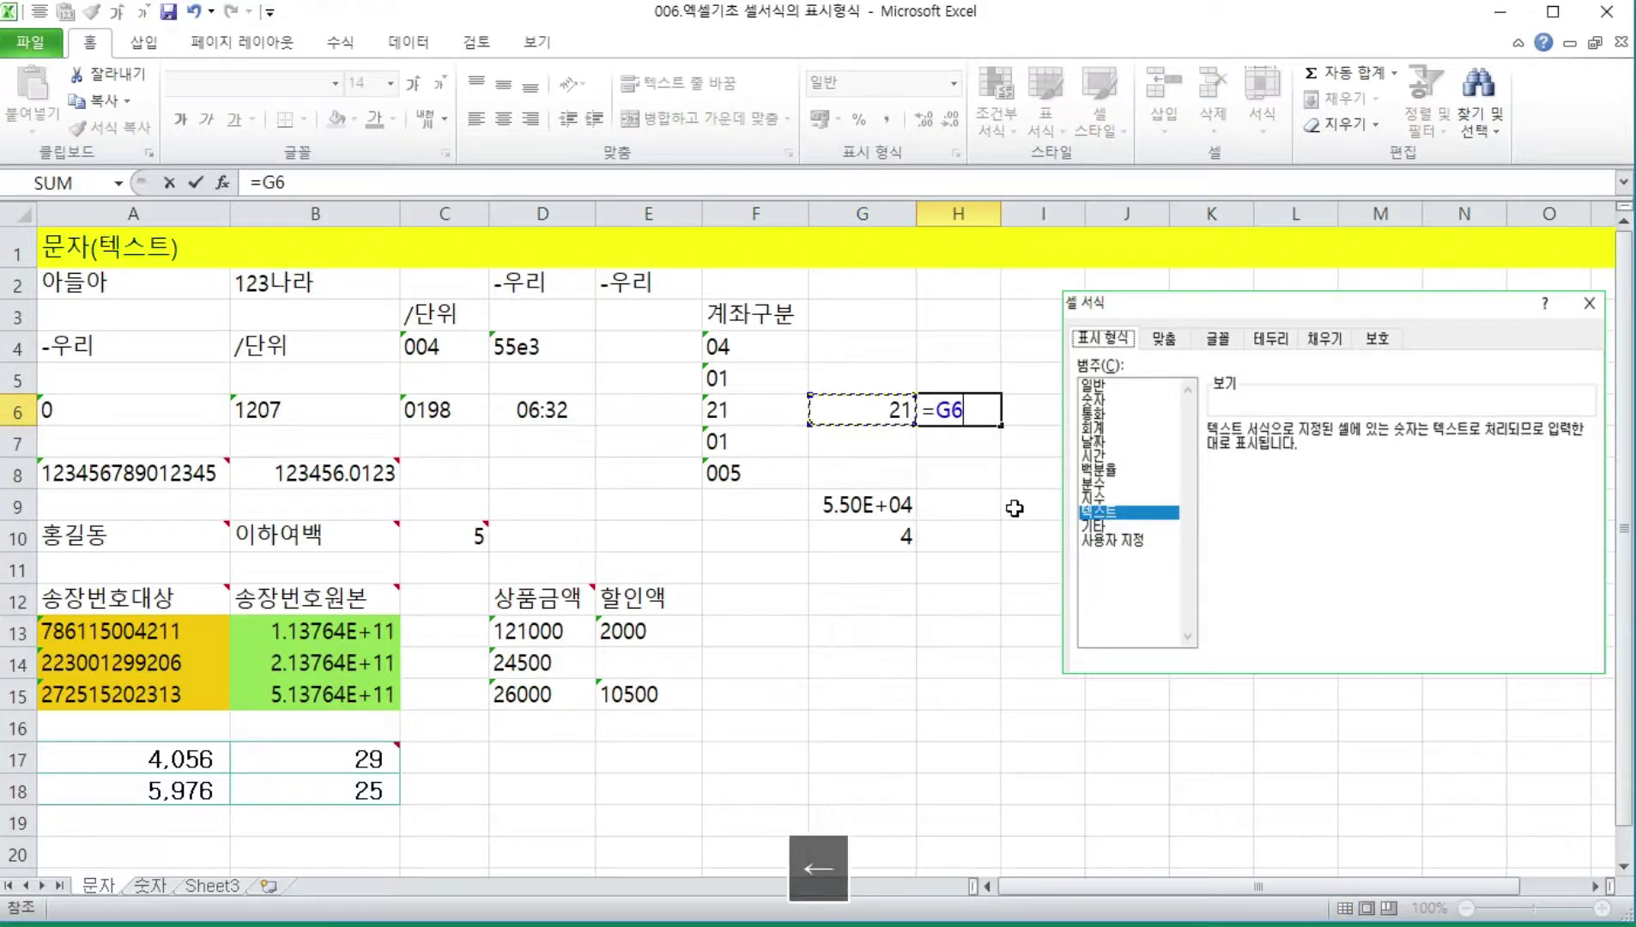
{"action": "type", "text": "="}
{"action": "key", "text": "Left"}
{"action": "key", "text": "Left"}
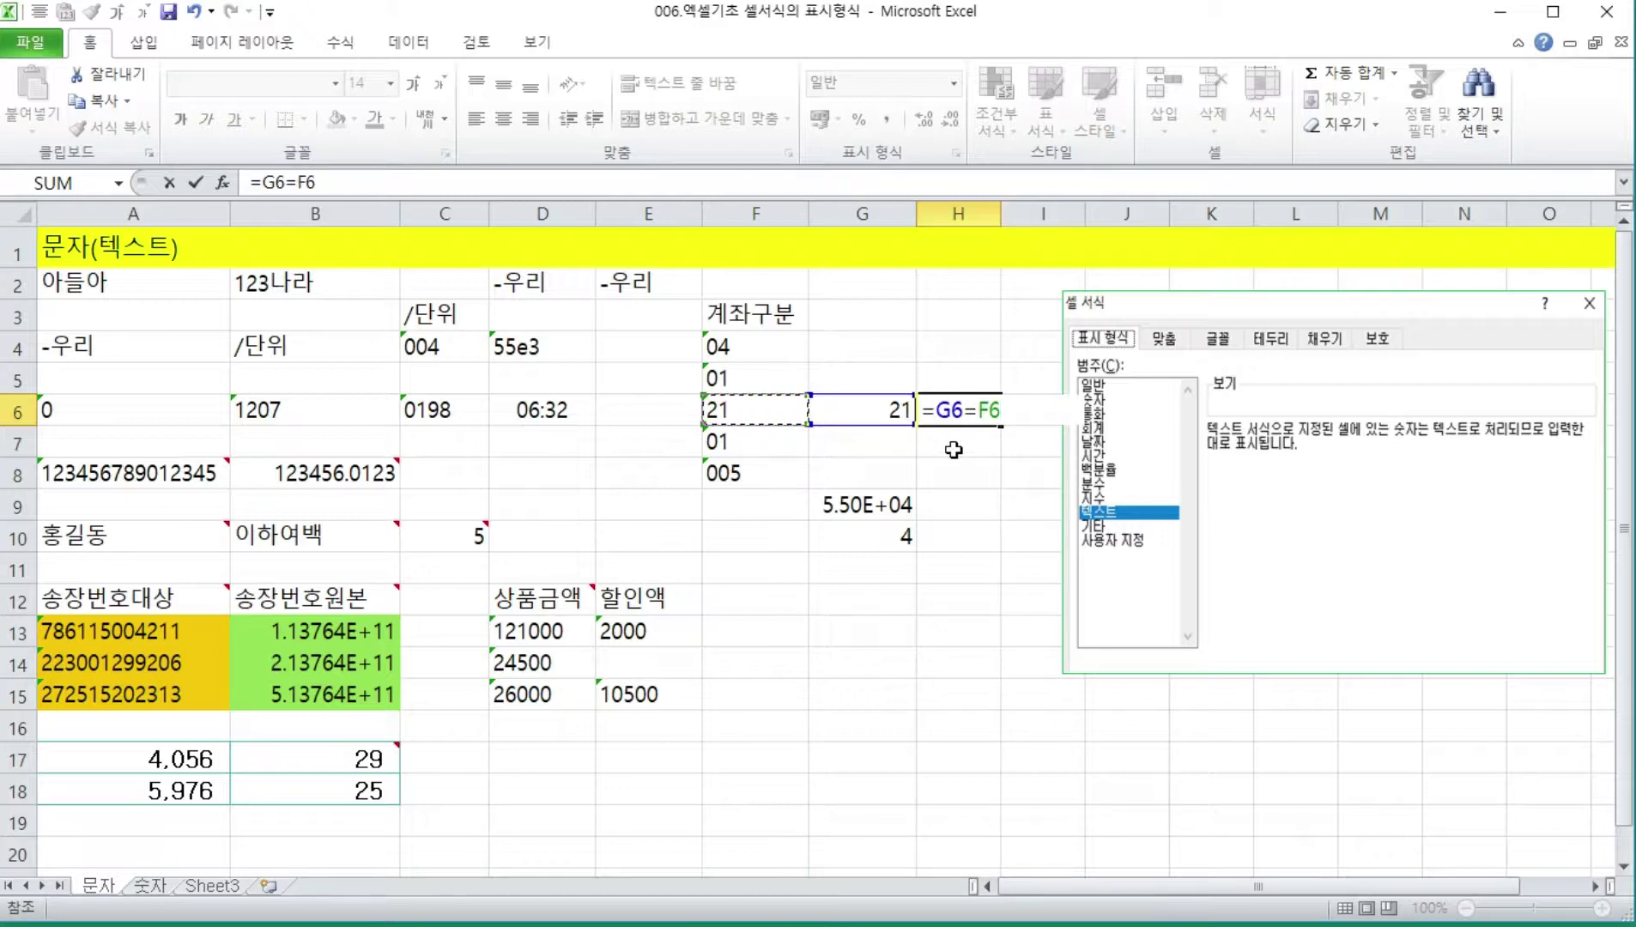
{"action": "key", "text": "Return"}
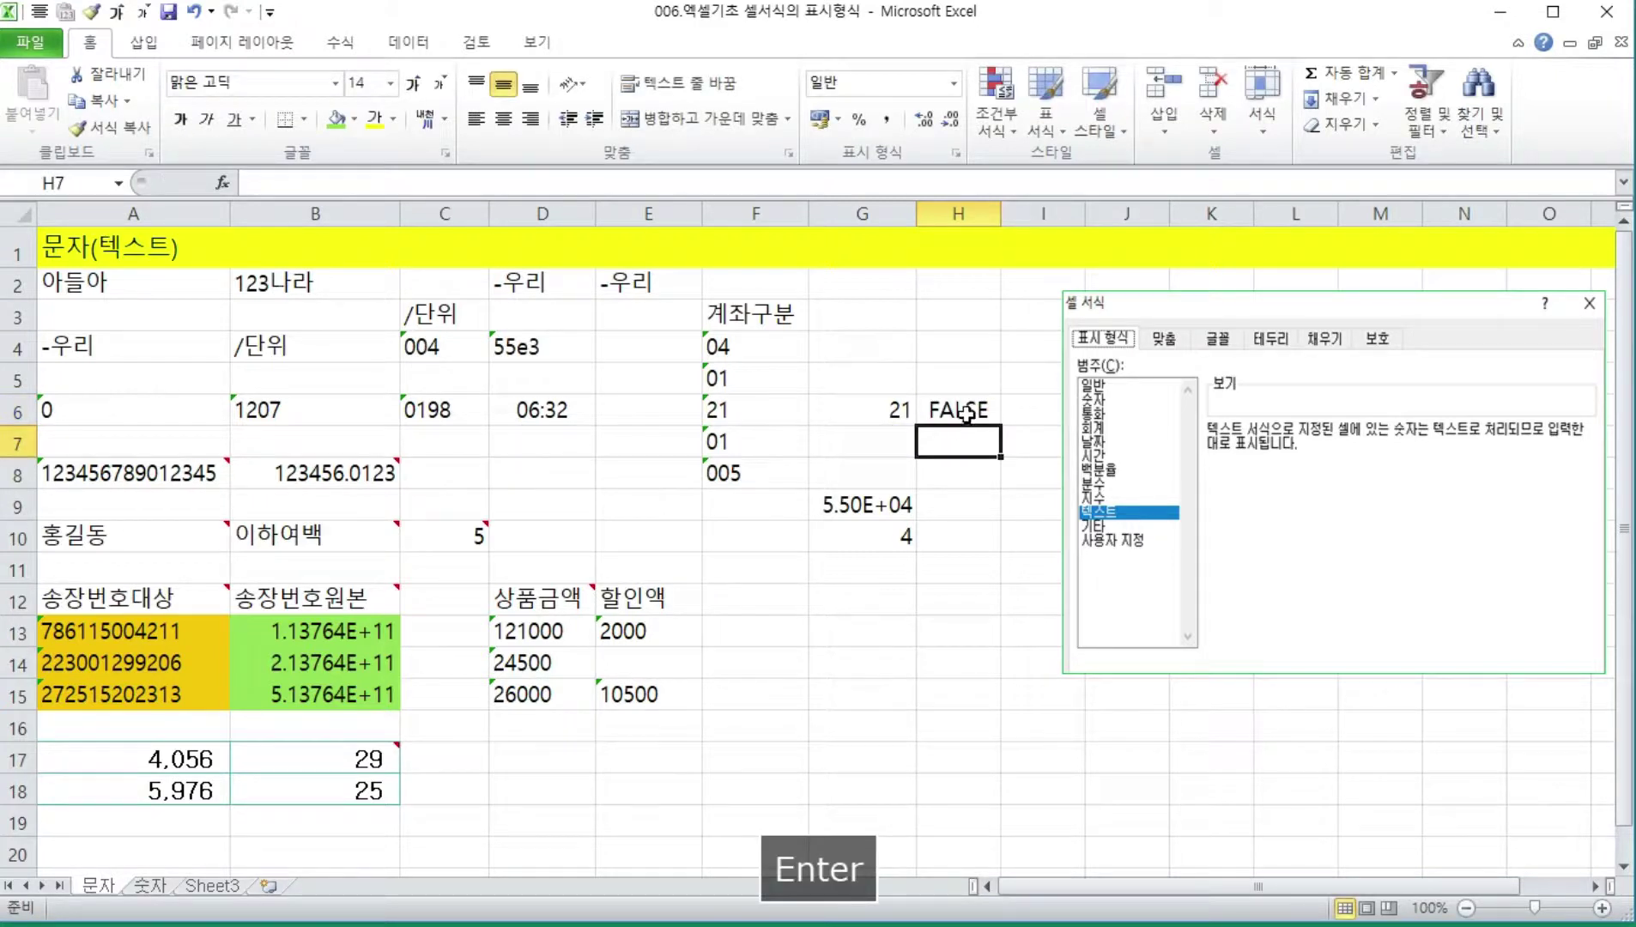
- Check the comparison formula in H6 against the number formats of its source cells G6 and F6
{"action": "key", "text": "Up"}
{"action": "left_click", "coordinate": [892, 414]}
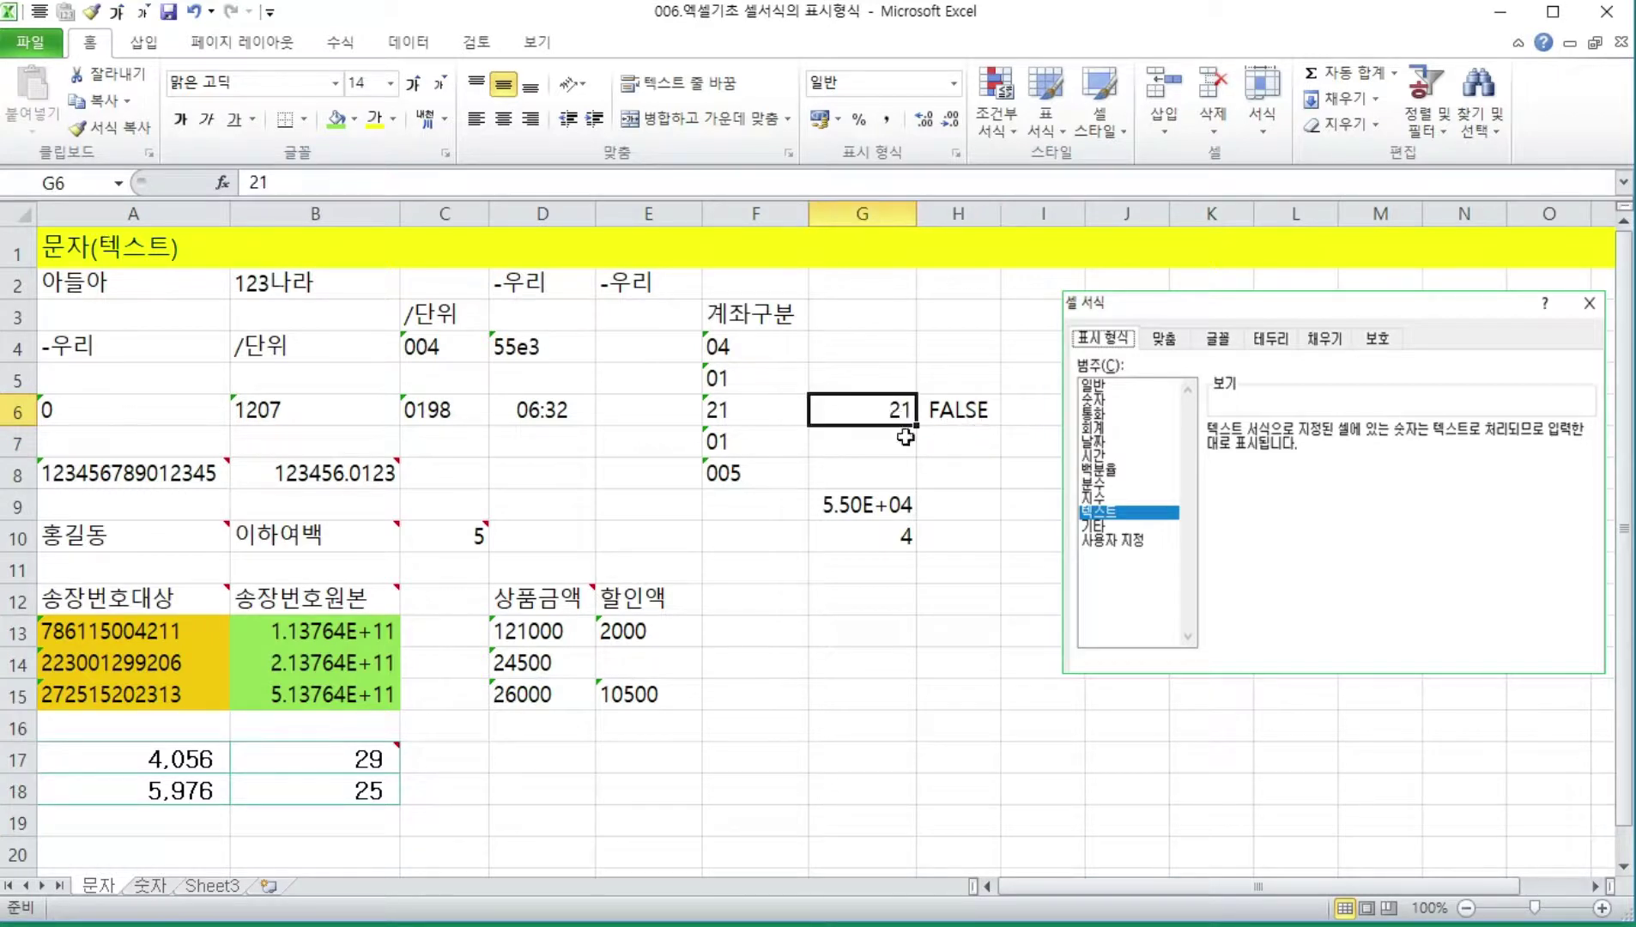
{"action": "key", "text": "Left"}
{"action": "key", "text": "Right"}
{"action": "key", "text": "Left"}
{"action": "key", "text": "Right"}
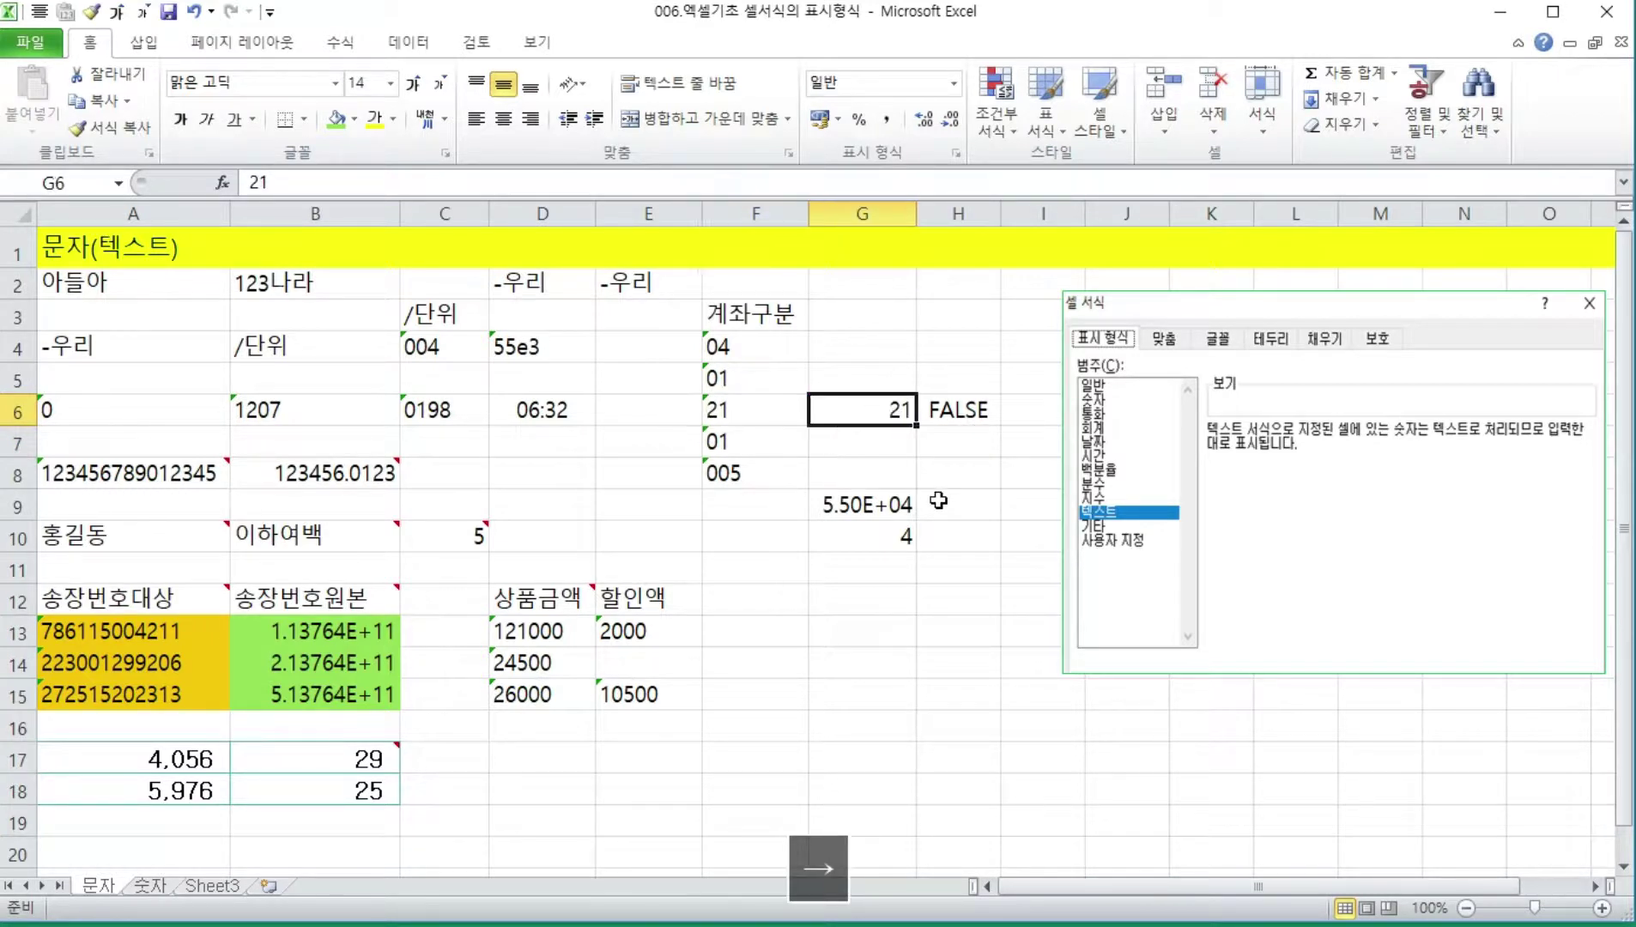
{"action": "key", "text": "Left"}
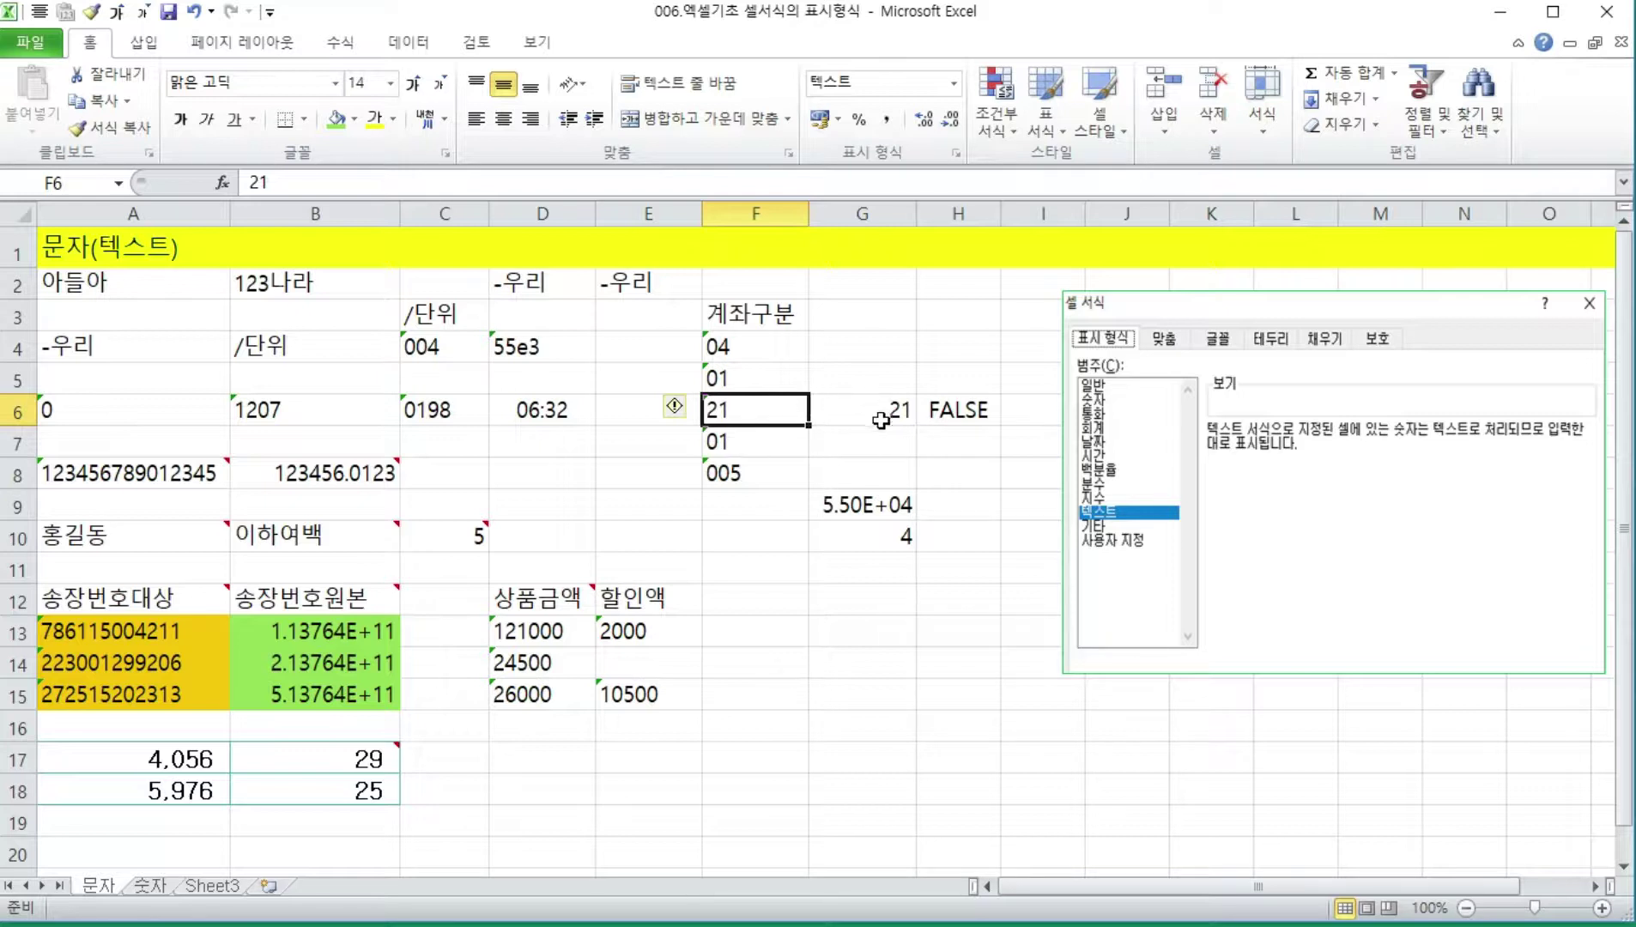
{"action": "left_click", "coordinate": [967, 410]}
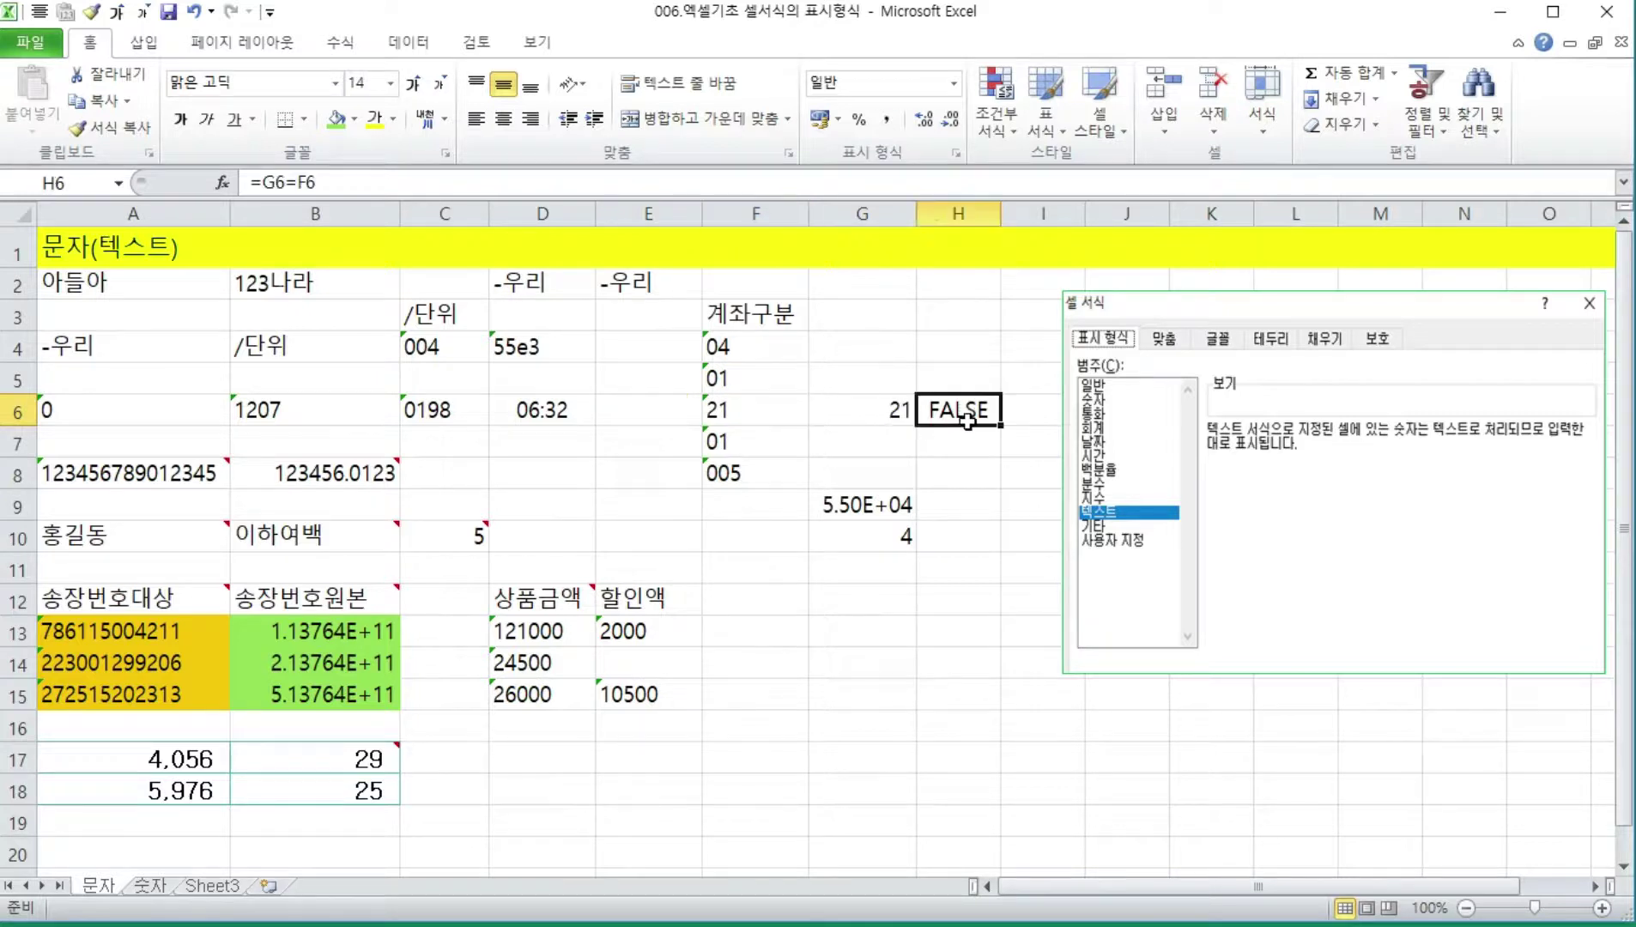
{"action": "left_click", "coordinate": [854, 417]}
{"action": "left_click", "coordinate": [775, 409]}
{"action": "left_click", "coordinate": [934, 426]}
{"action": "left_click", "coordinate": [862, 418]}
{"action": "key", "text": "Left"}
{"action": "key", "text": "Right"}
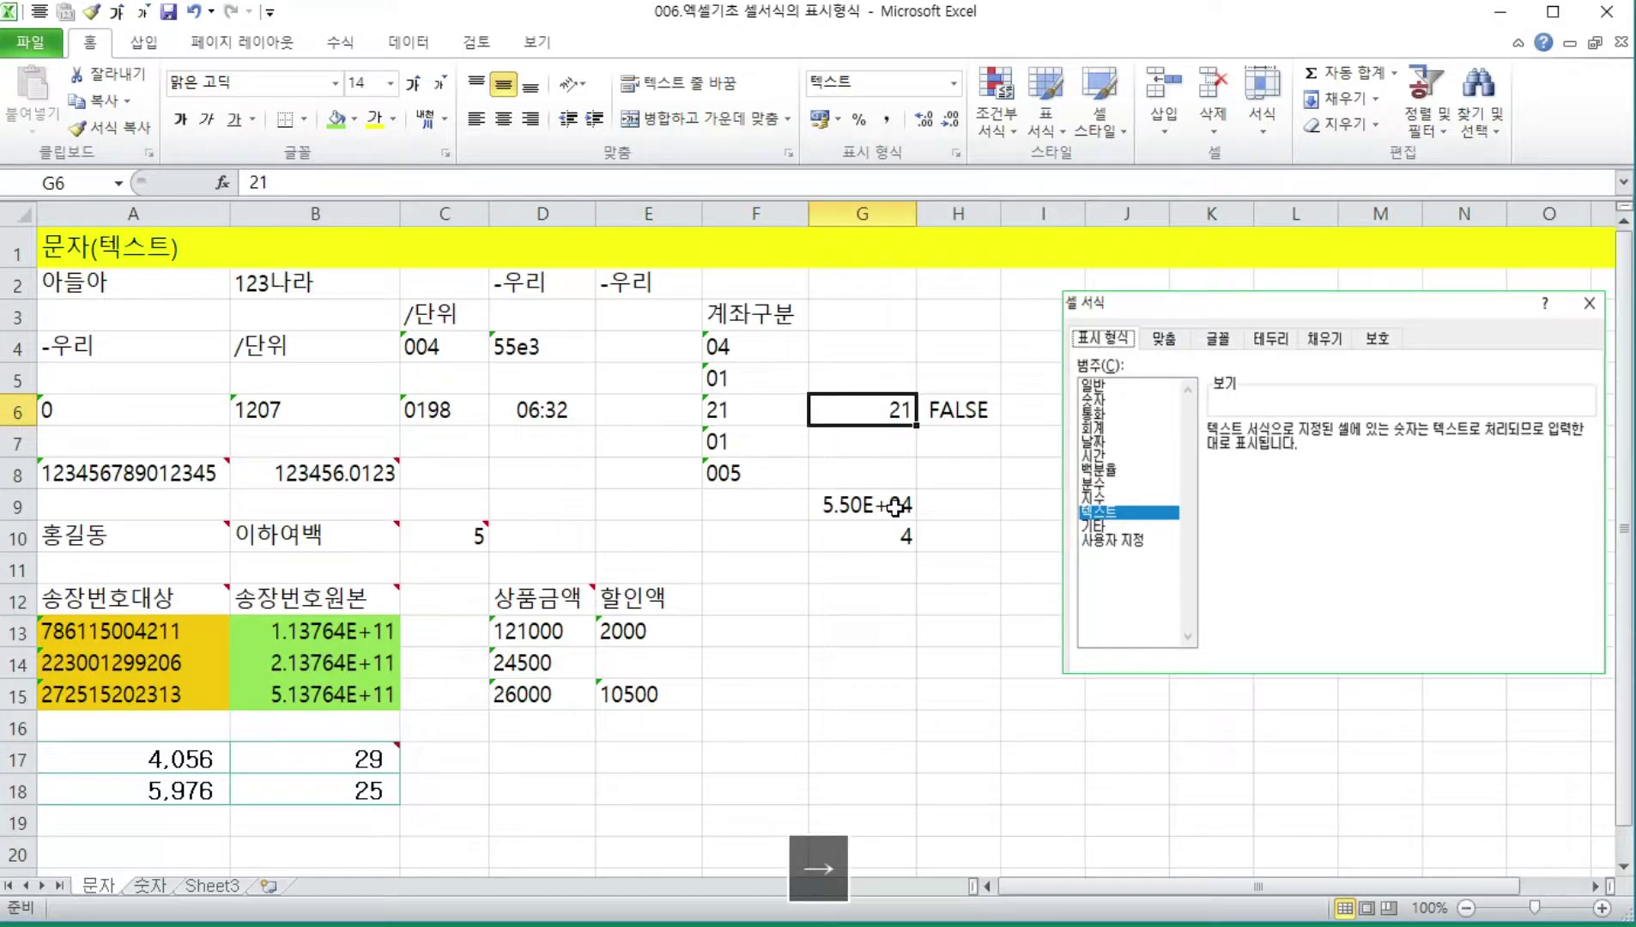
- Step through row 6 from H6 back toward column A, checking each cell's content and number format
{"action": "key", "text": "Right"}
{"action": "key", "text": "Left"}
{"action": "key", "text": "Left"}
{"action": "key", "text": "Left"}
{"action": "key", "text": "Left"}
{"action": "key", "text": "Left"}
{"action": "key", "text": "Left"}
{"action": "key", "text": "Left"}
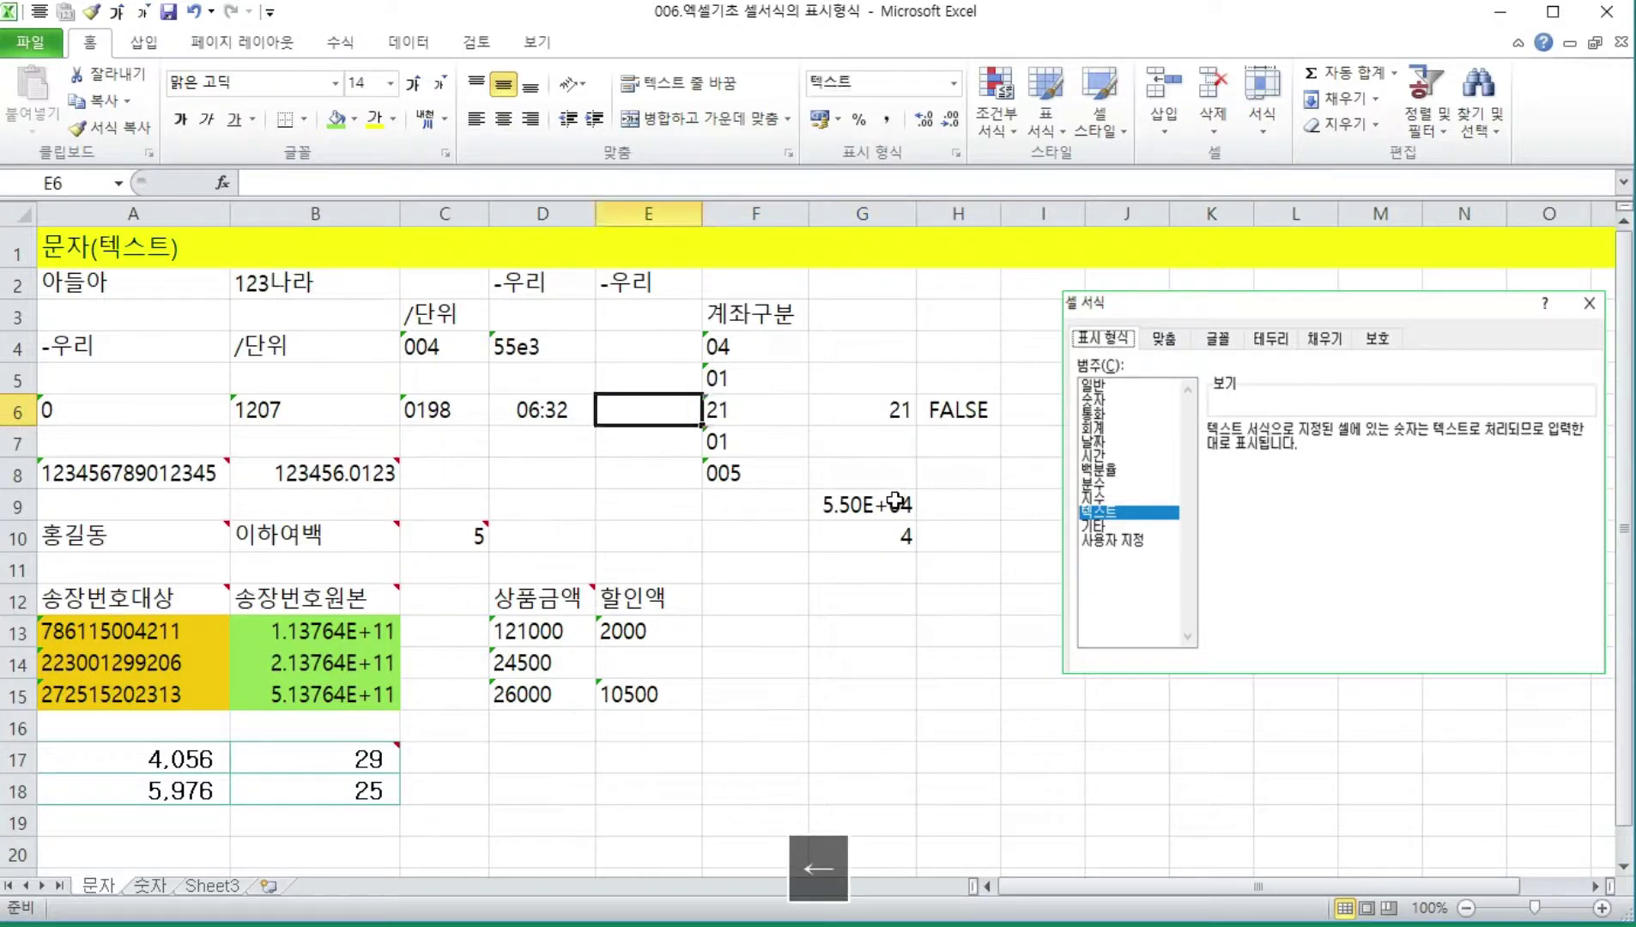
{"action": "key", "text": "Right"}
{"action": "key", "text": "Right"}
{"action": "key", "text": "Right"}
{"action": "key", "text": "Left"}
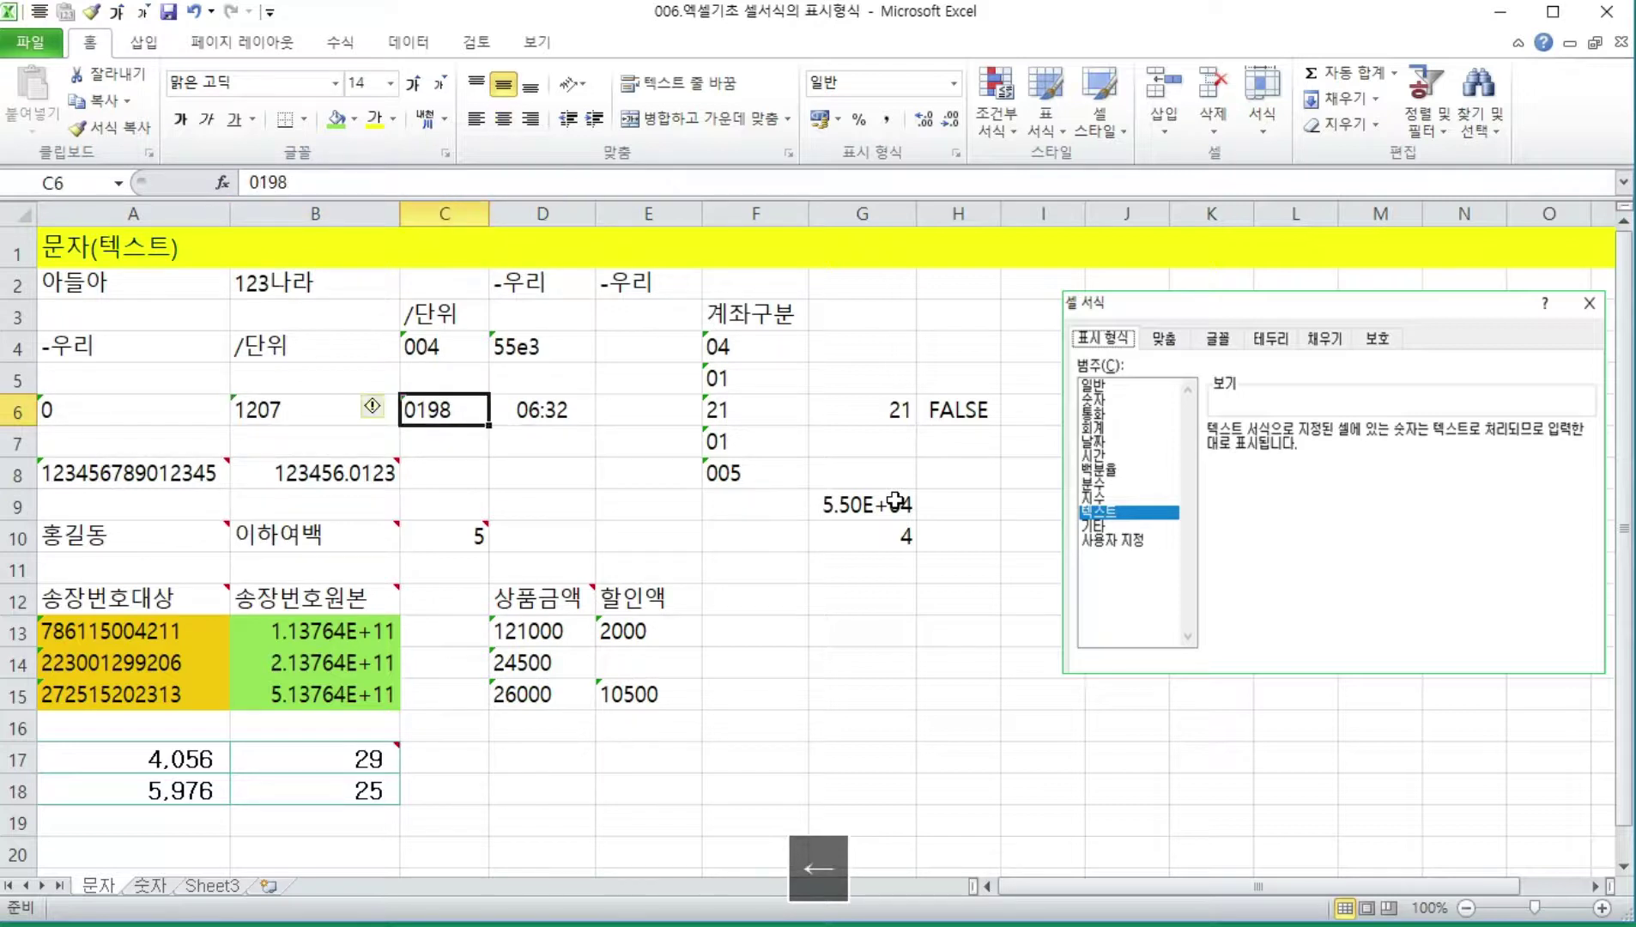
{"action": "key", "text": "Left"}
{"action": "key", "text": "Left"}
- Examine the stored contents, number formats and error indicators of the numeric-looking entries in A6, B6 and C6
{"action": "left_click", "coordinate": [611, 463]}
{"action": "key", "text": "Left"}
{"action": "key", "text": "Left"}
{"action": "key", "text": "Left"}
{"action": "key", "text": "Left"}
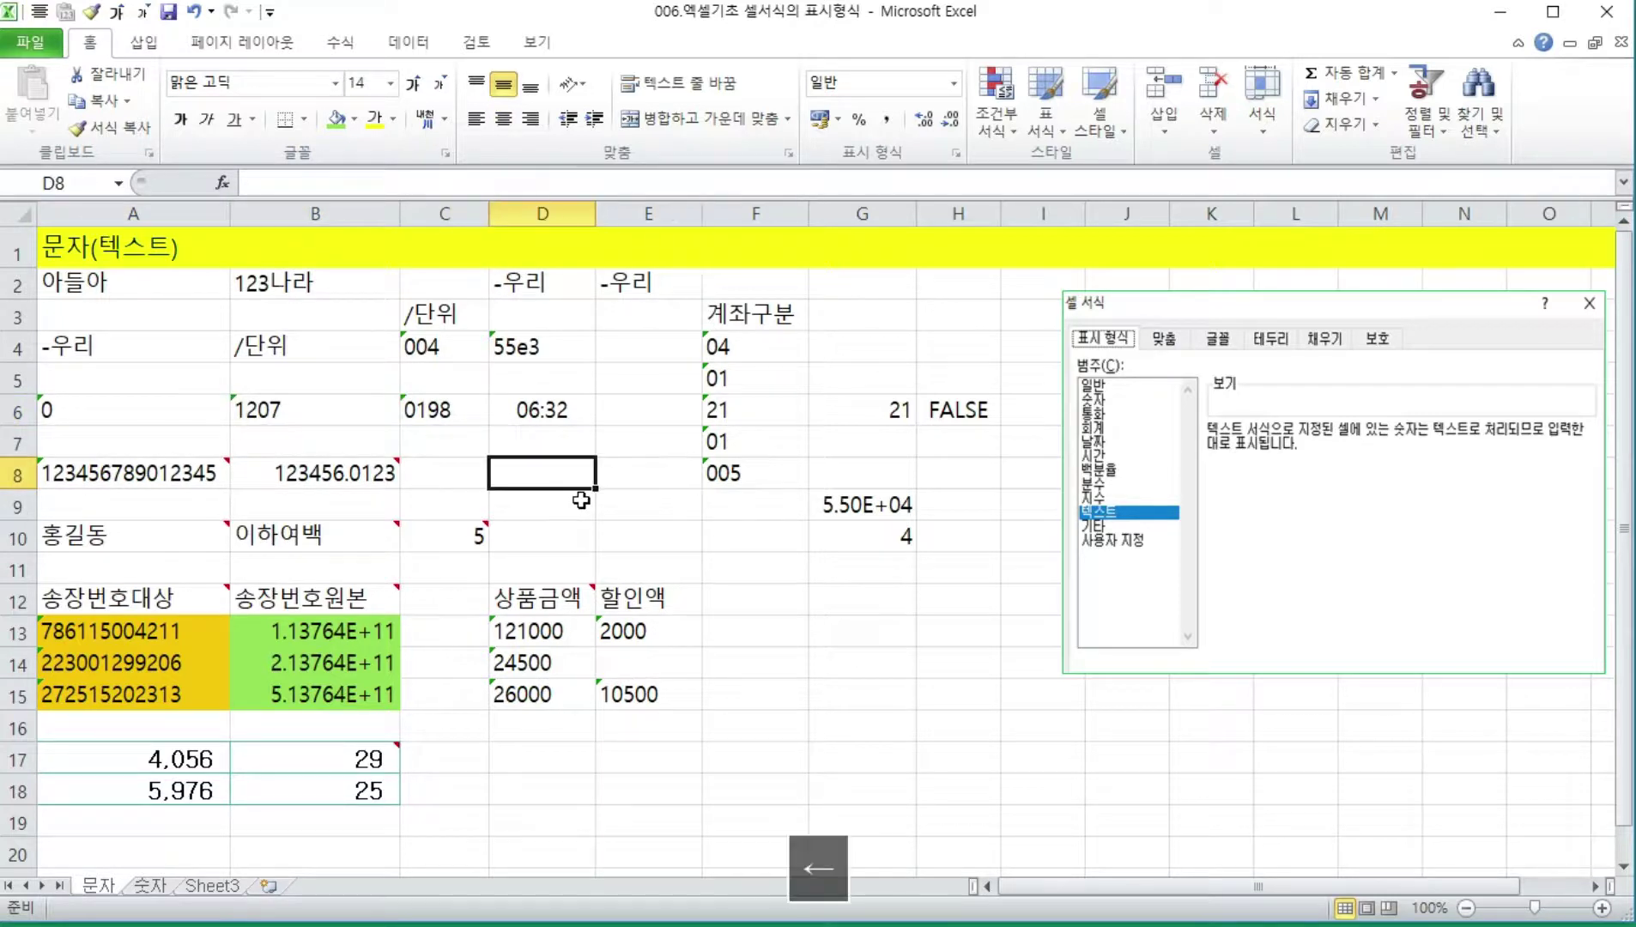
{"action": "key", "text": "Up"}
{"action": "key", "text": "Up"}
{"action": "key", "text": "Right"}
{"action": "key", "text": "Right"}
{"action": "key", "text": "Right"}
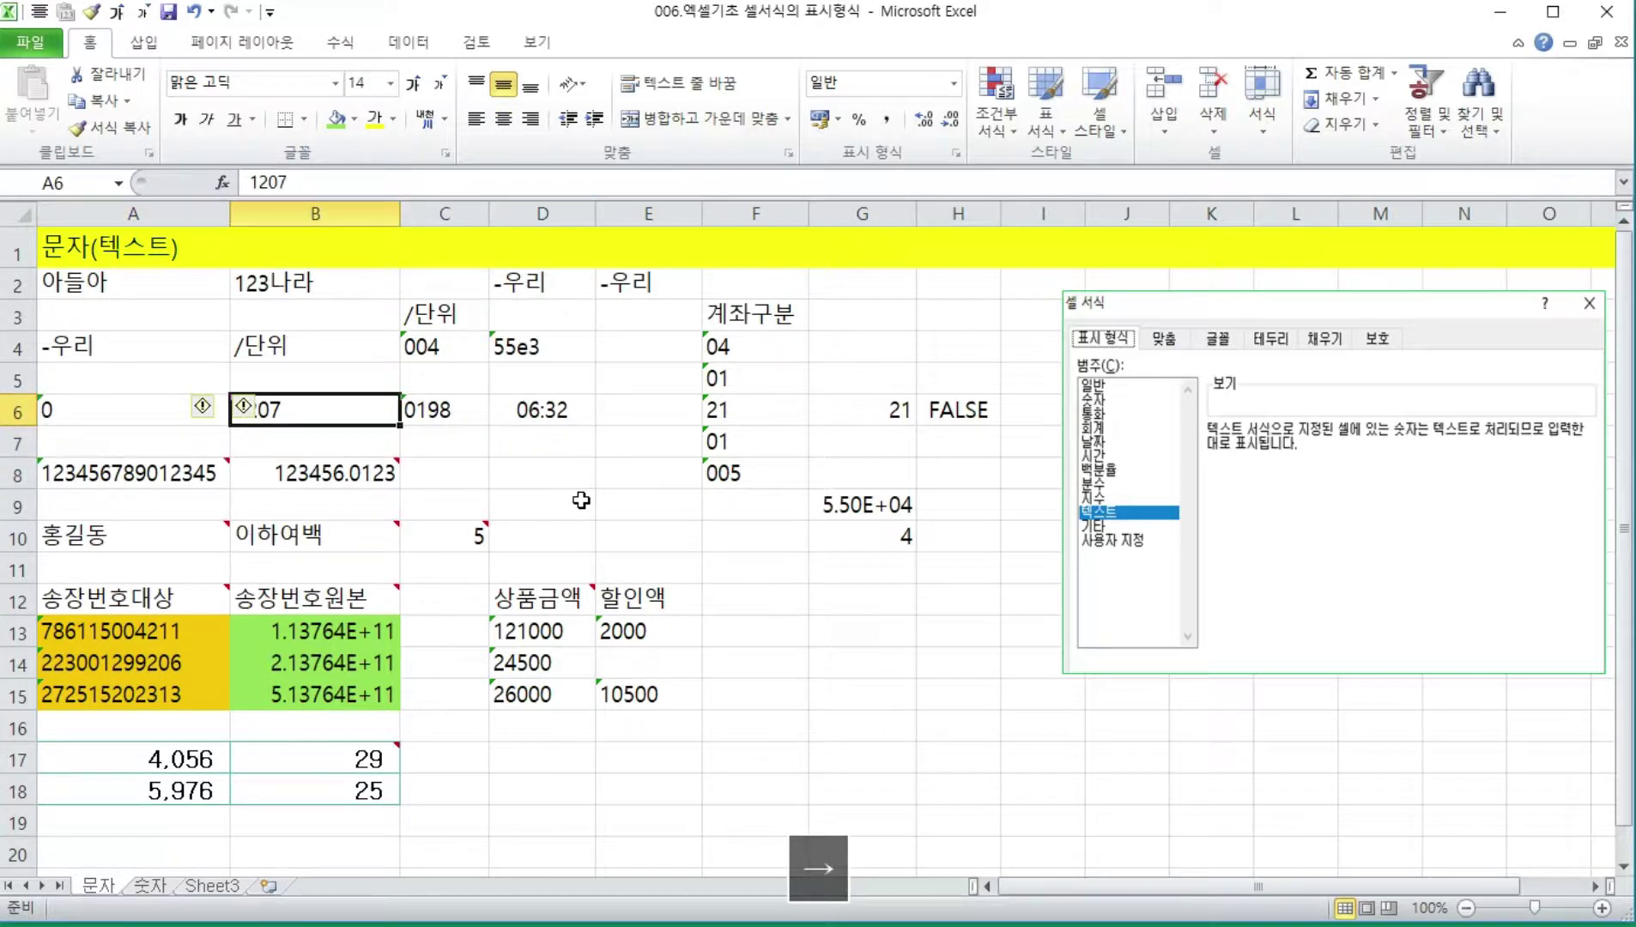
{"action": "key", "text": "Left"}
{"action": "key", "text": "Left"}
{"action": "key", "text": "Left"}
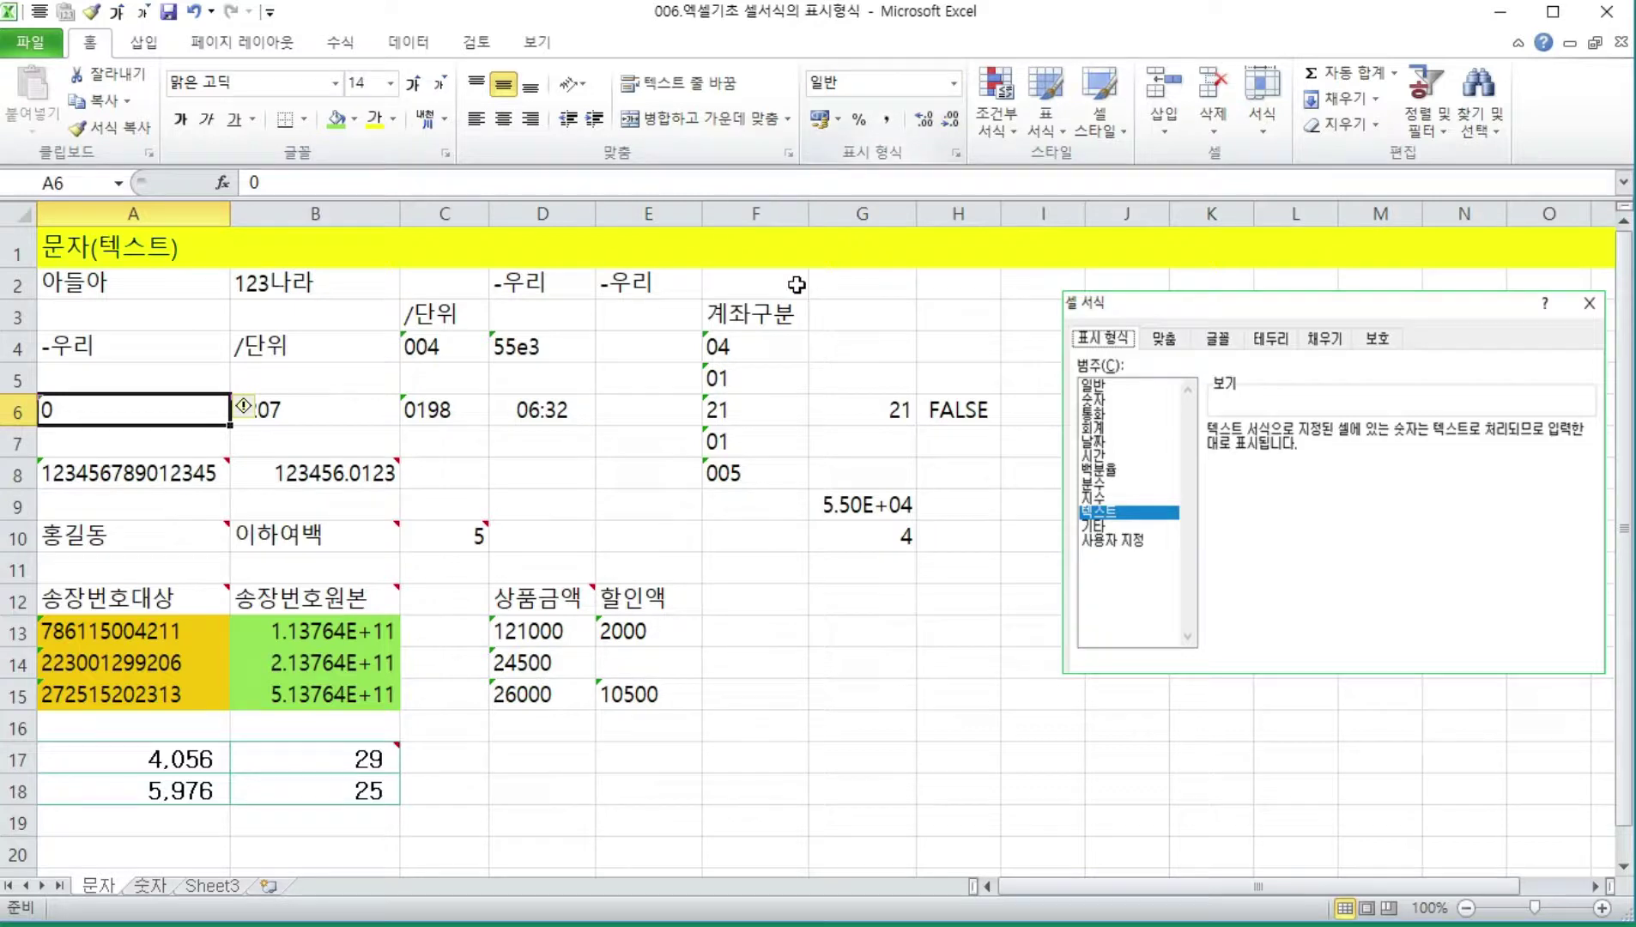
{"action": "key", "text": "Right"}
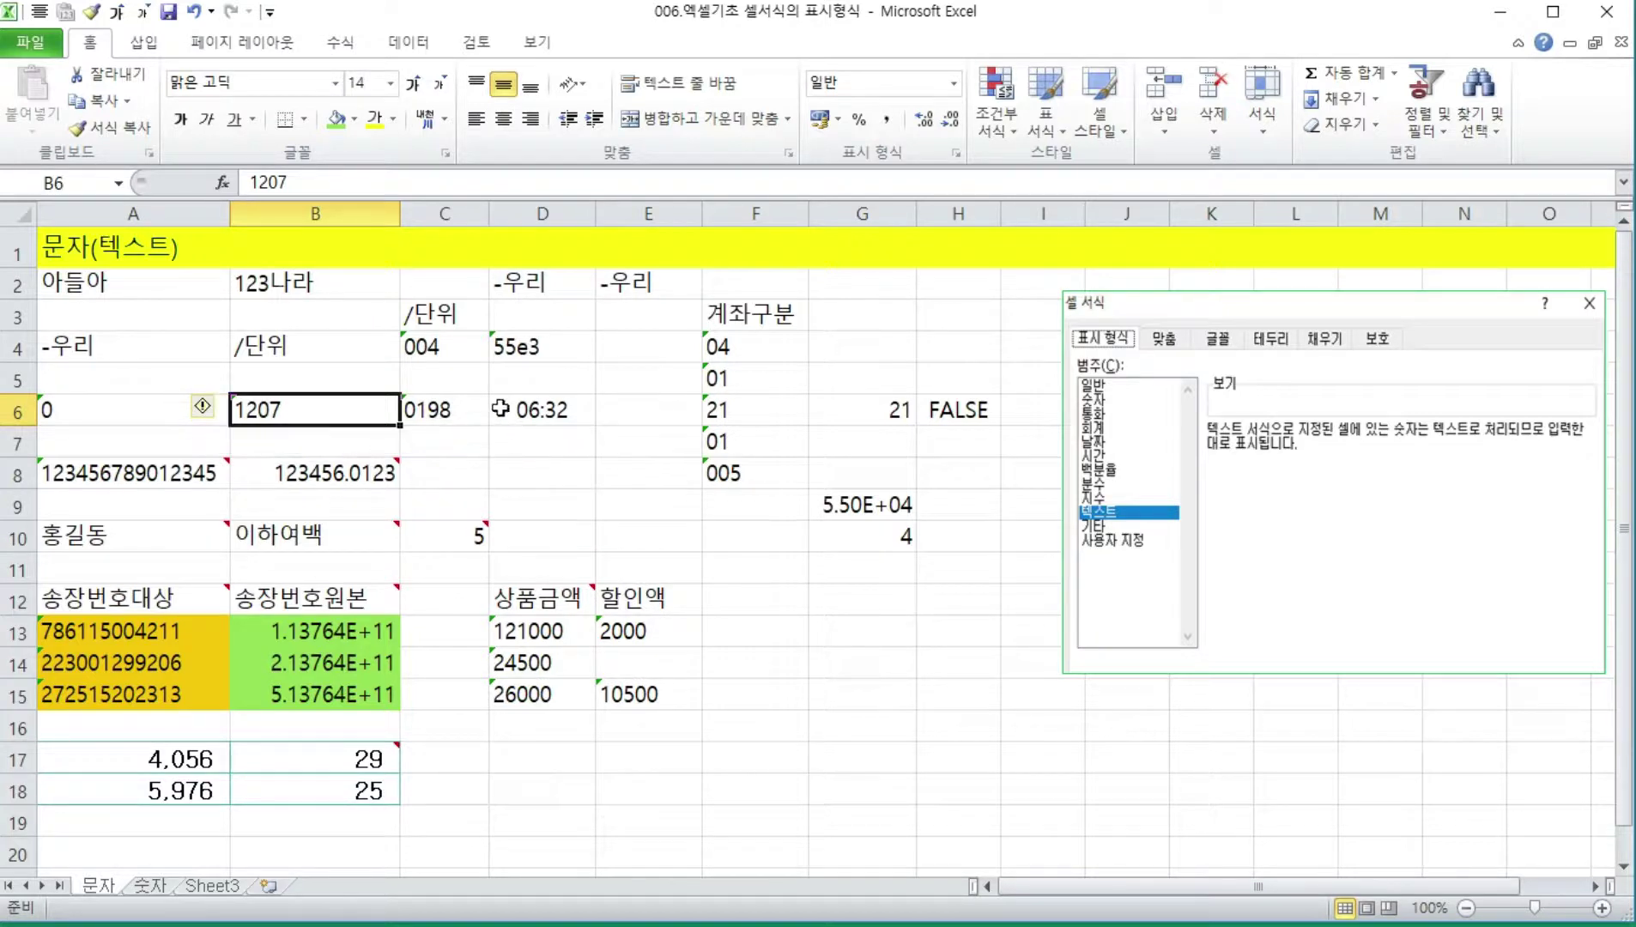
{"action": "left_click", "coordinate": [462, 407]}
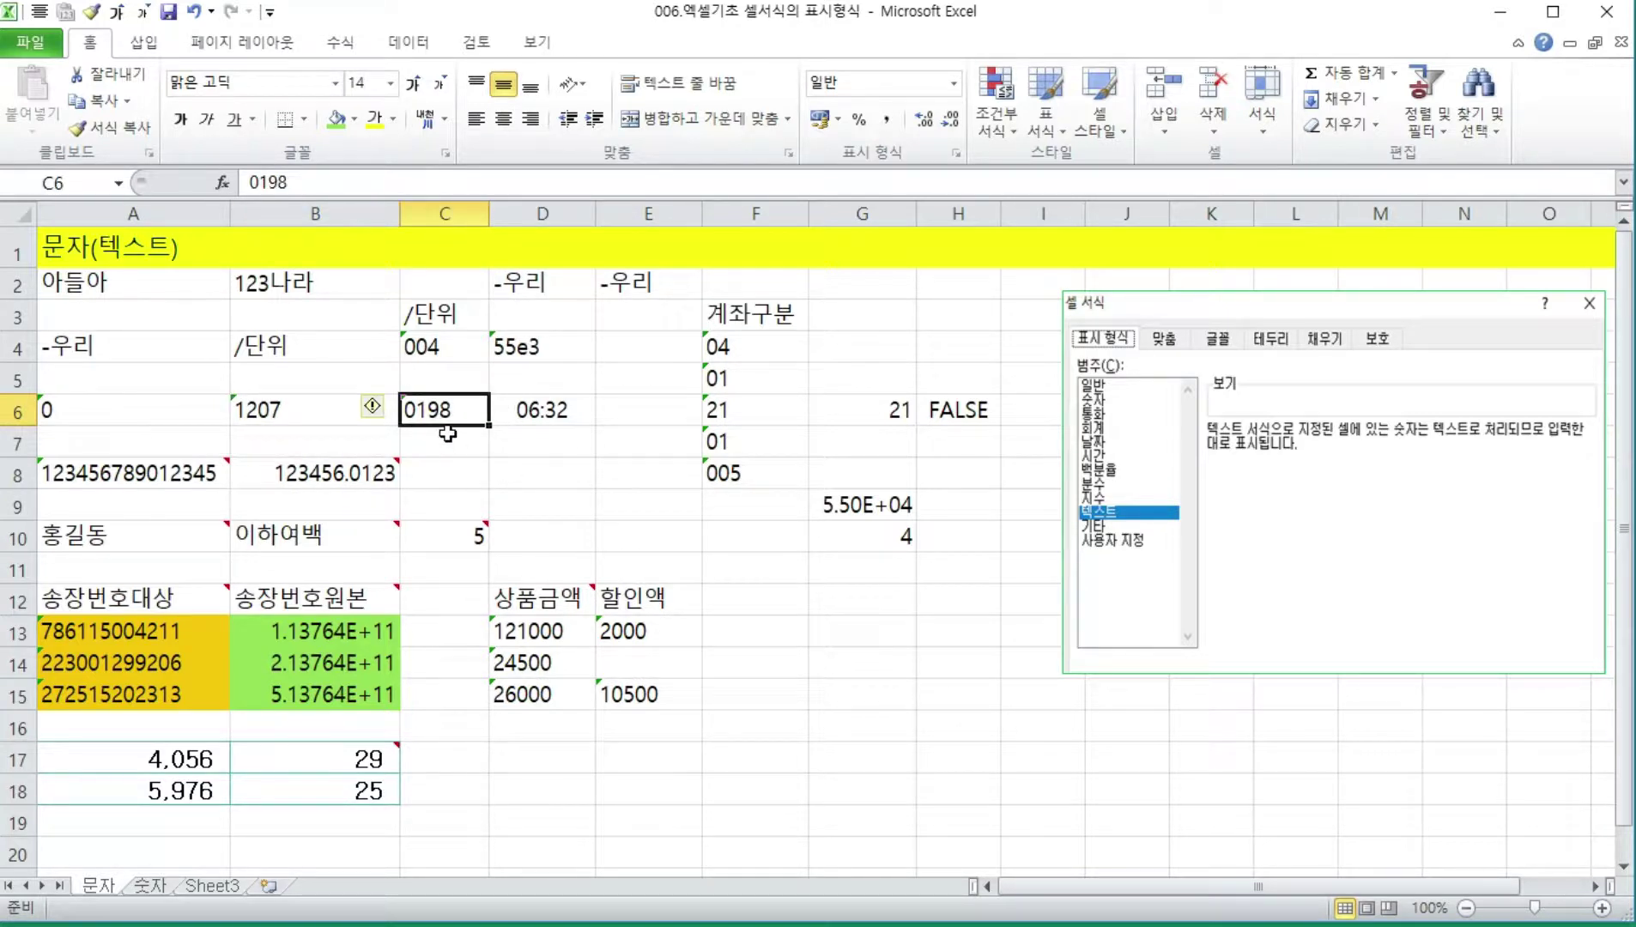
- Remove the centre alignment from the 06:32 entry in D6 so its default alignment applies
{"action": "left_click", "coordinate": [563, 417]}
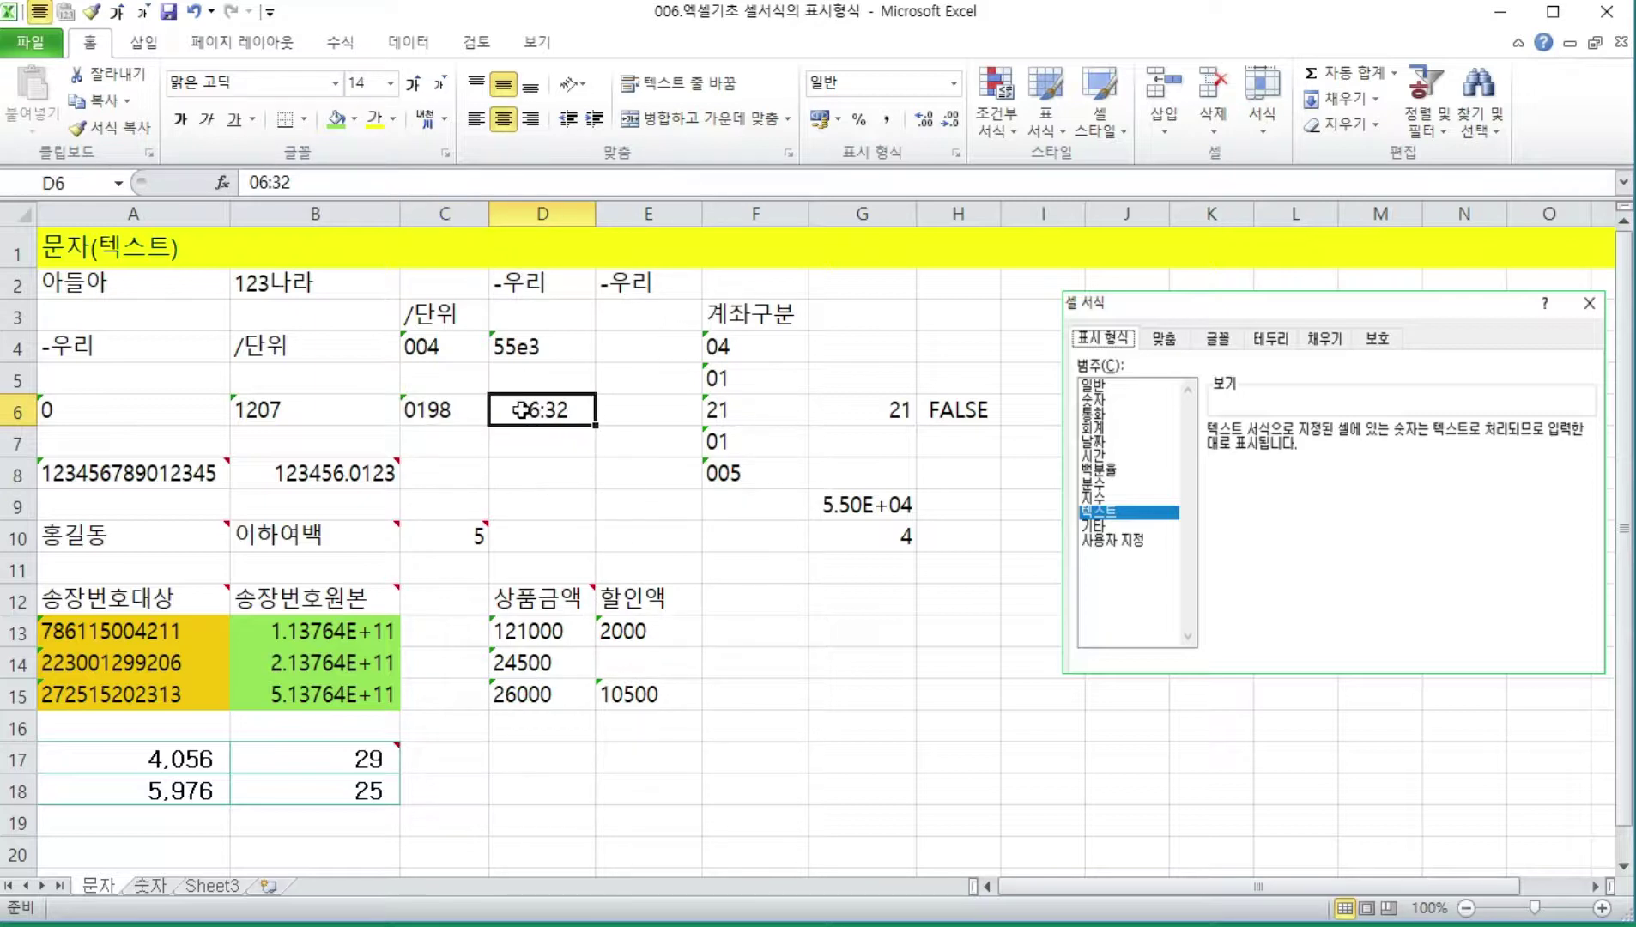
{"action": "left_click", "coordinate": [507, 124]}
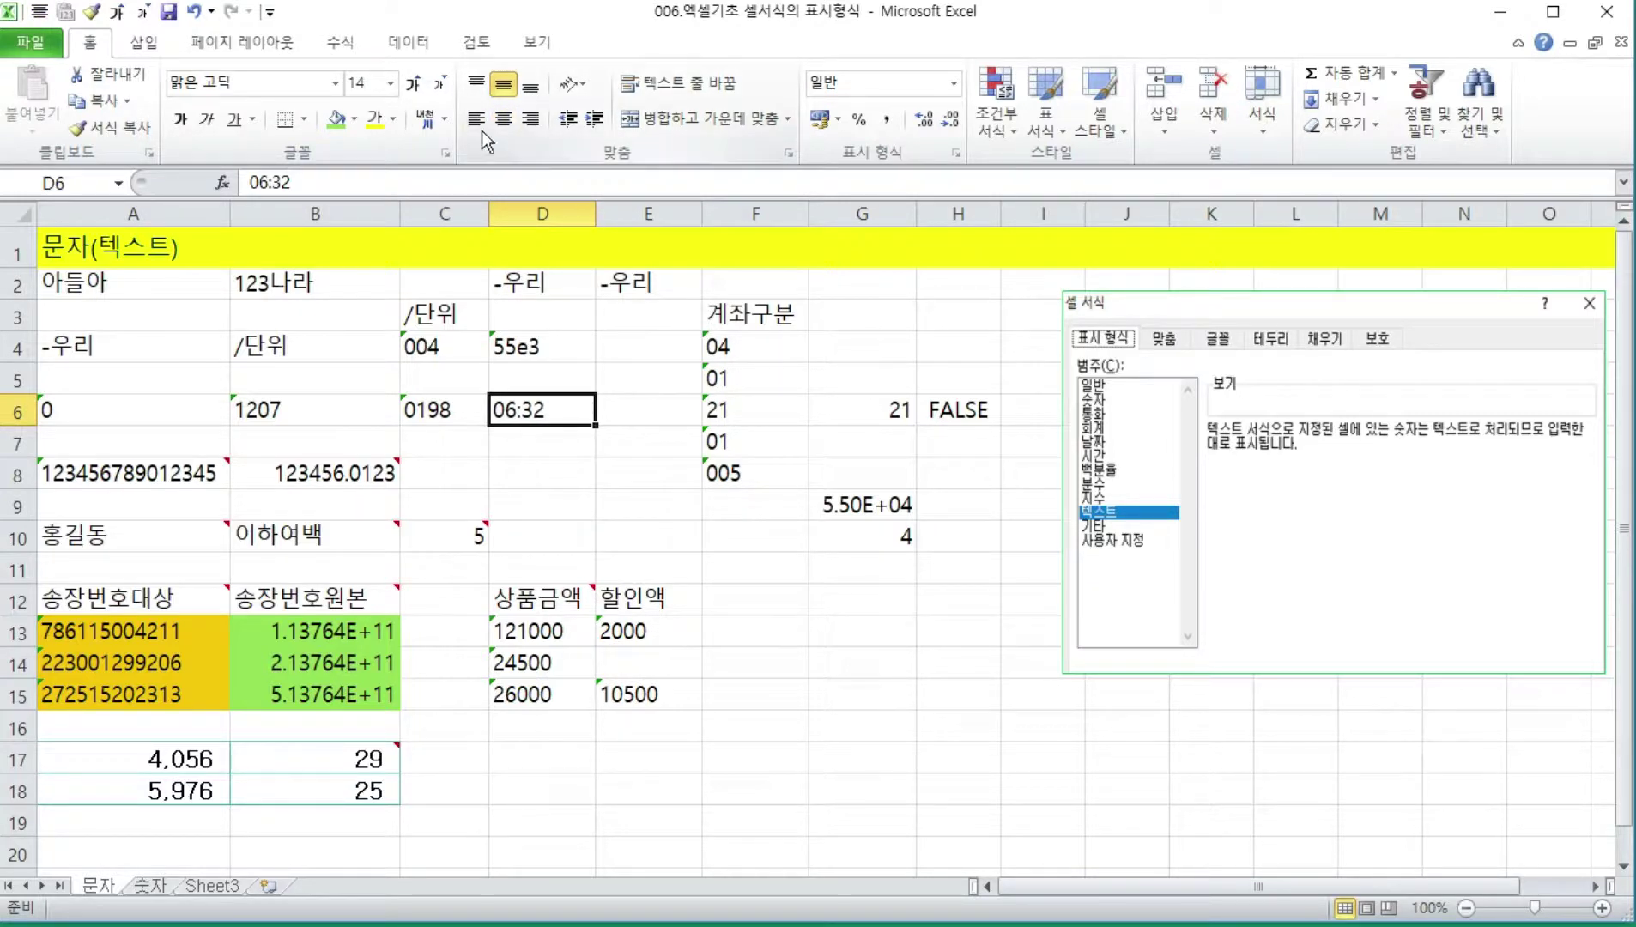
{"action": "left_click", "coordinate": [535, 441]}
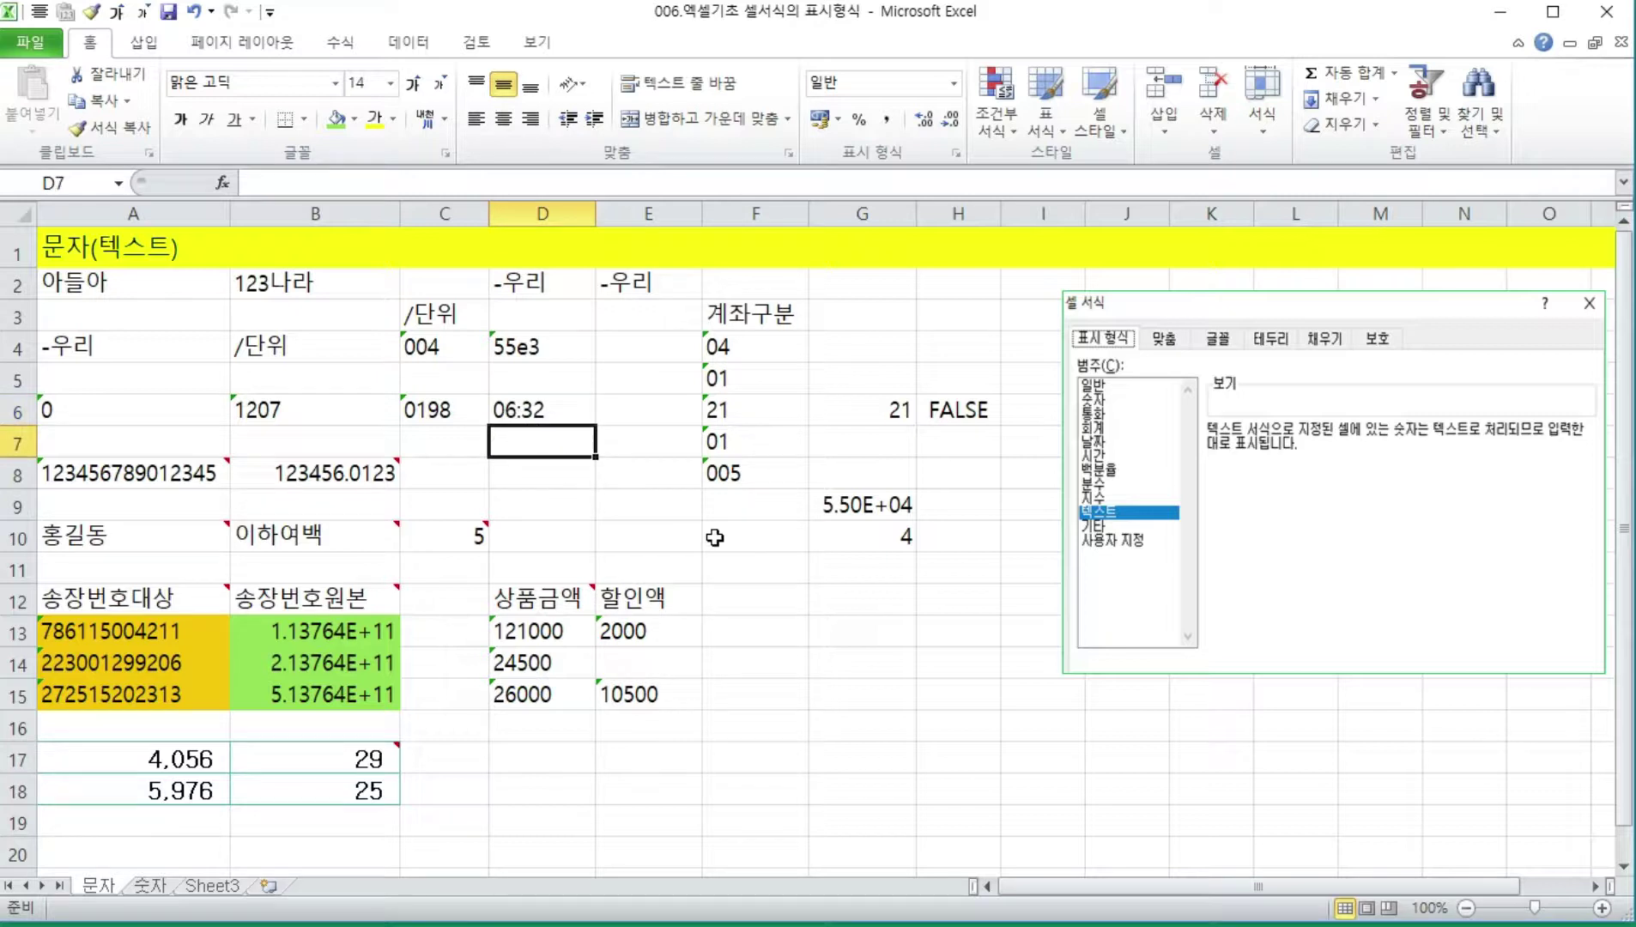
- Enter 6:32:55 in Text-format cell F10 and check its number format
{"action": "left_click", "coordinate": [660, 506]}
{"action": "key", "text": "Right"}
{"action": "key", "text": "Down"}
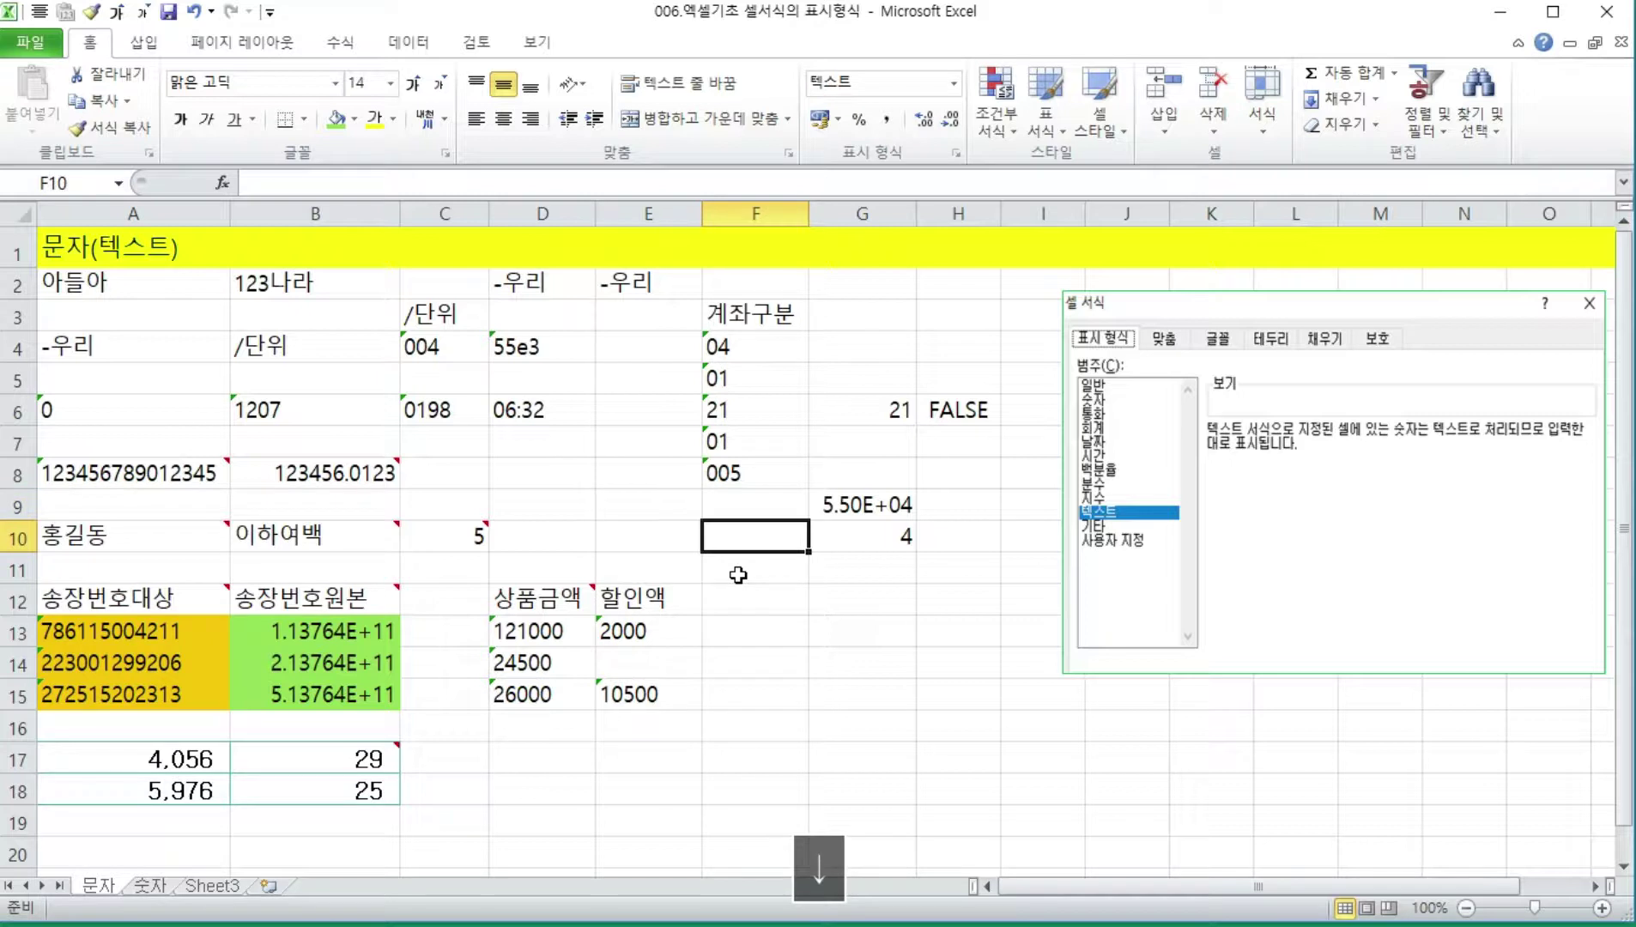
{"action": "type", "text": "6"}
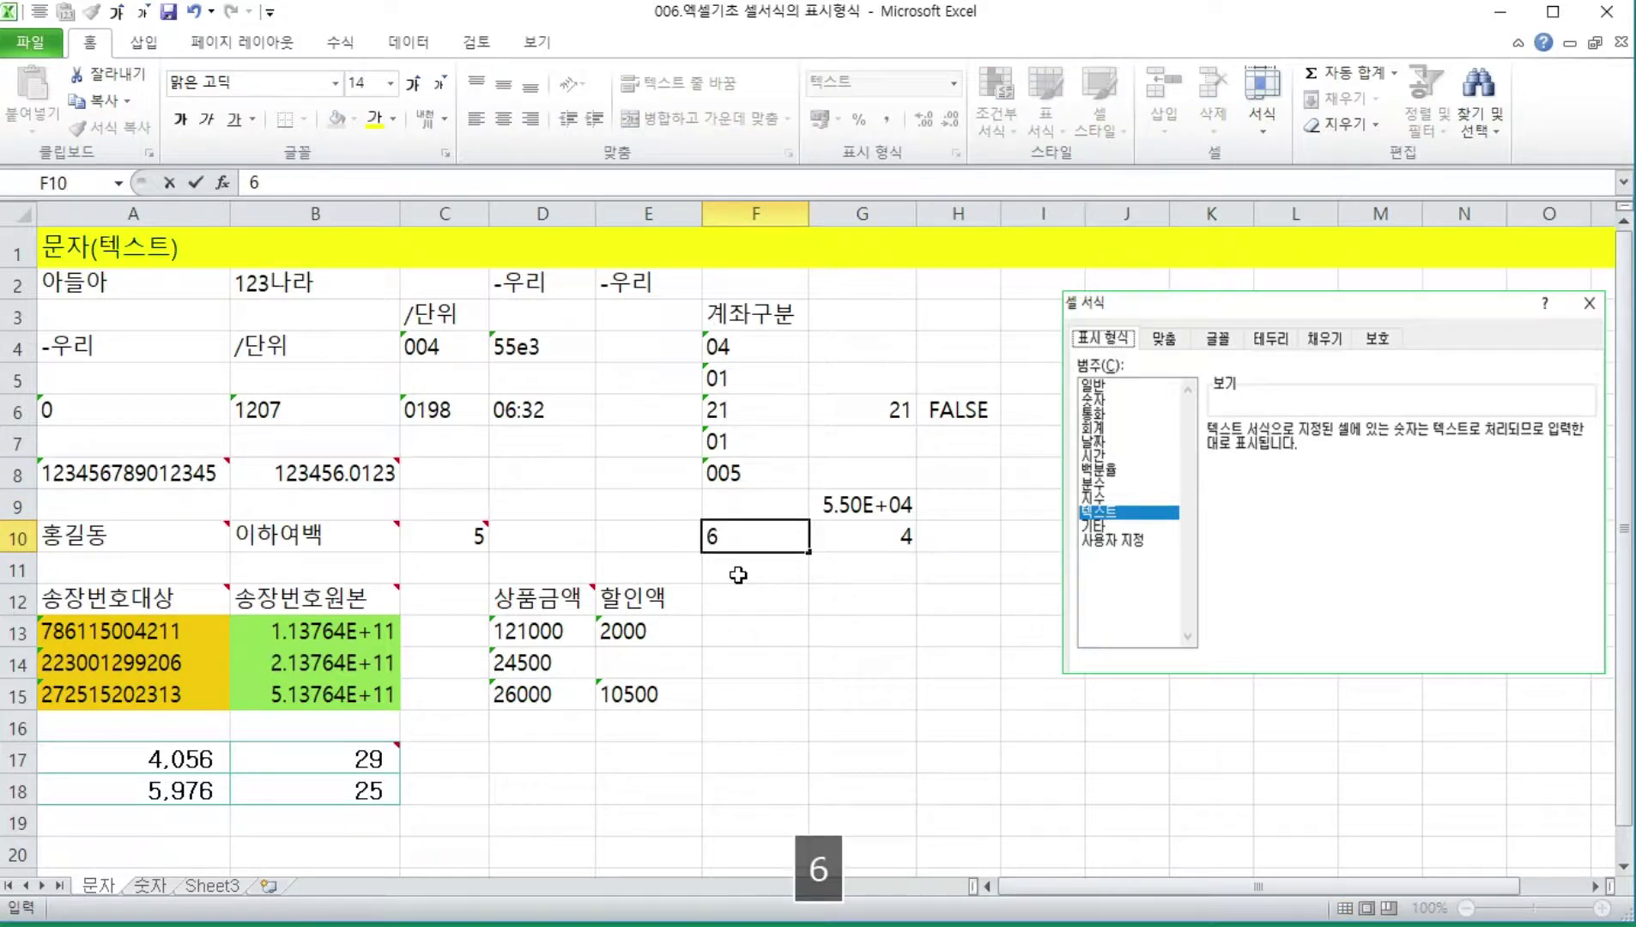
{"action": "type", "text": ":32:"}
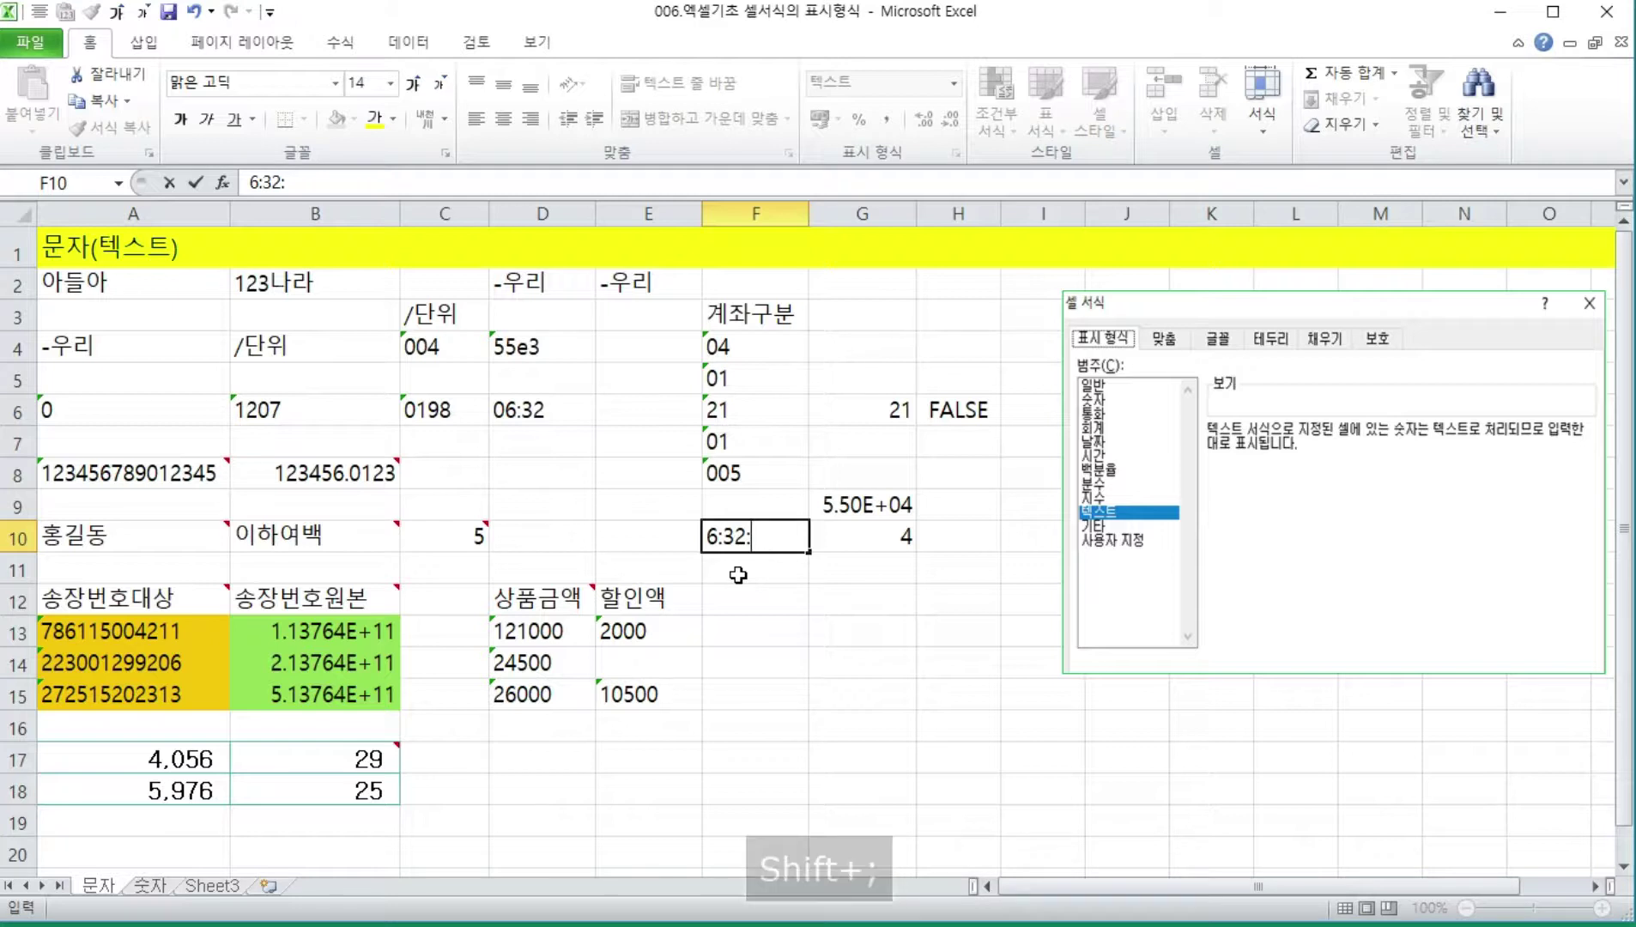
{"action": "type", "text": "55"}
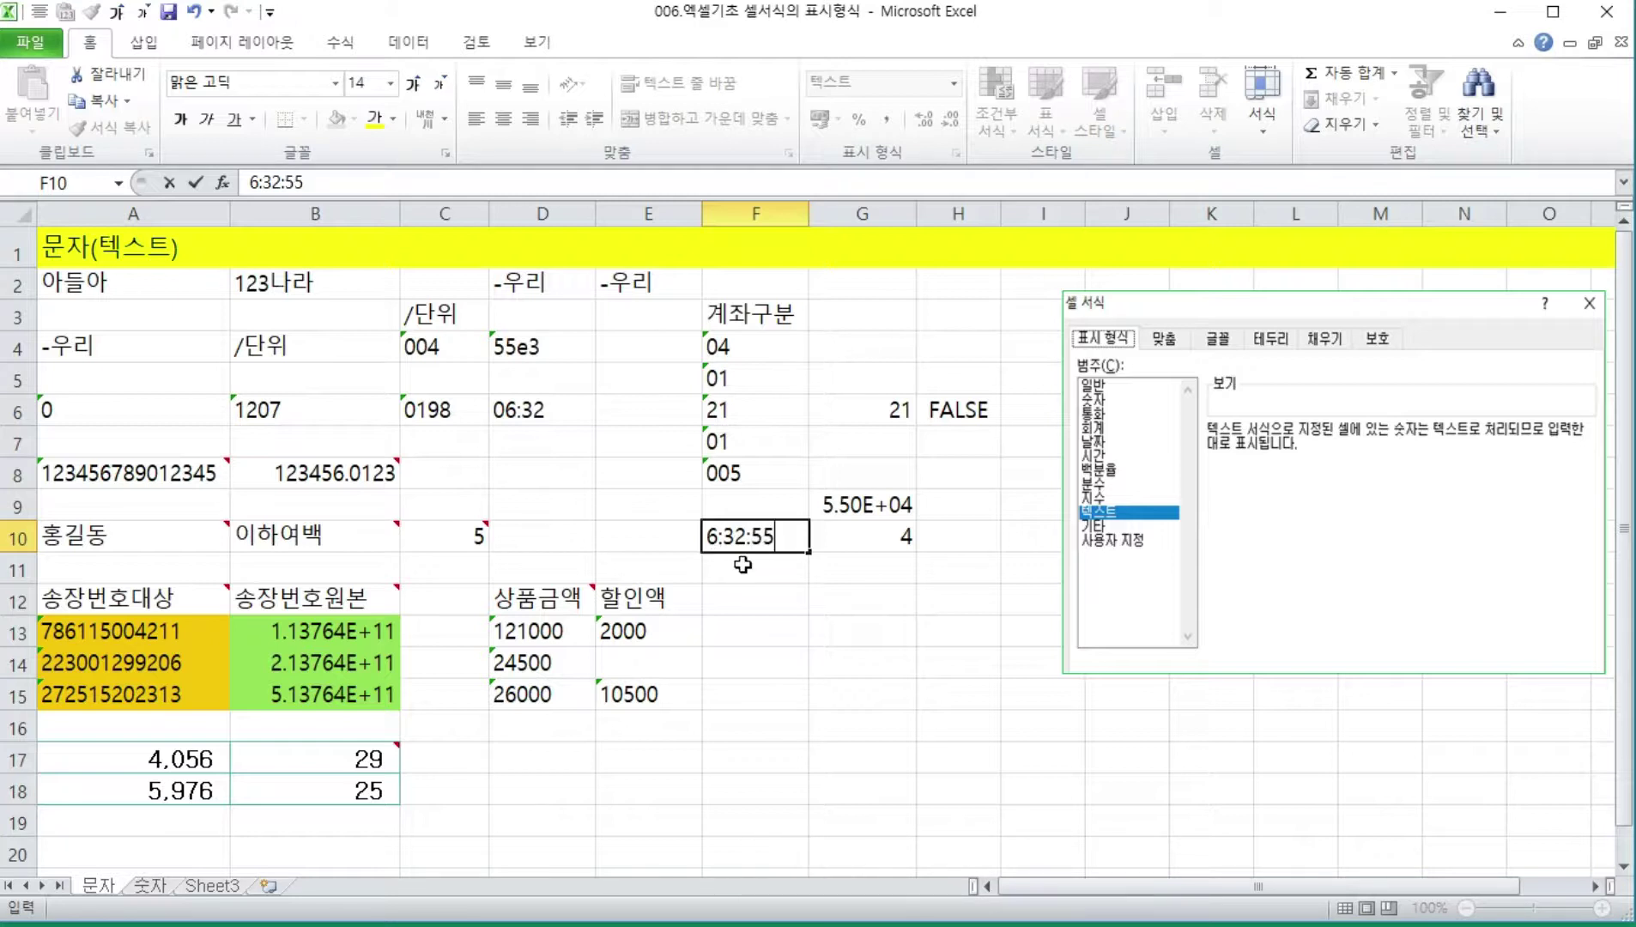
{"action": "key", "text": "Return"}
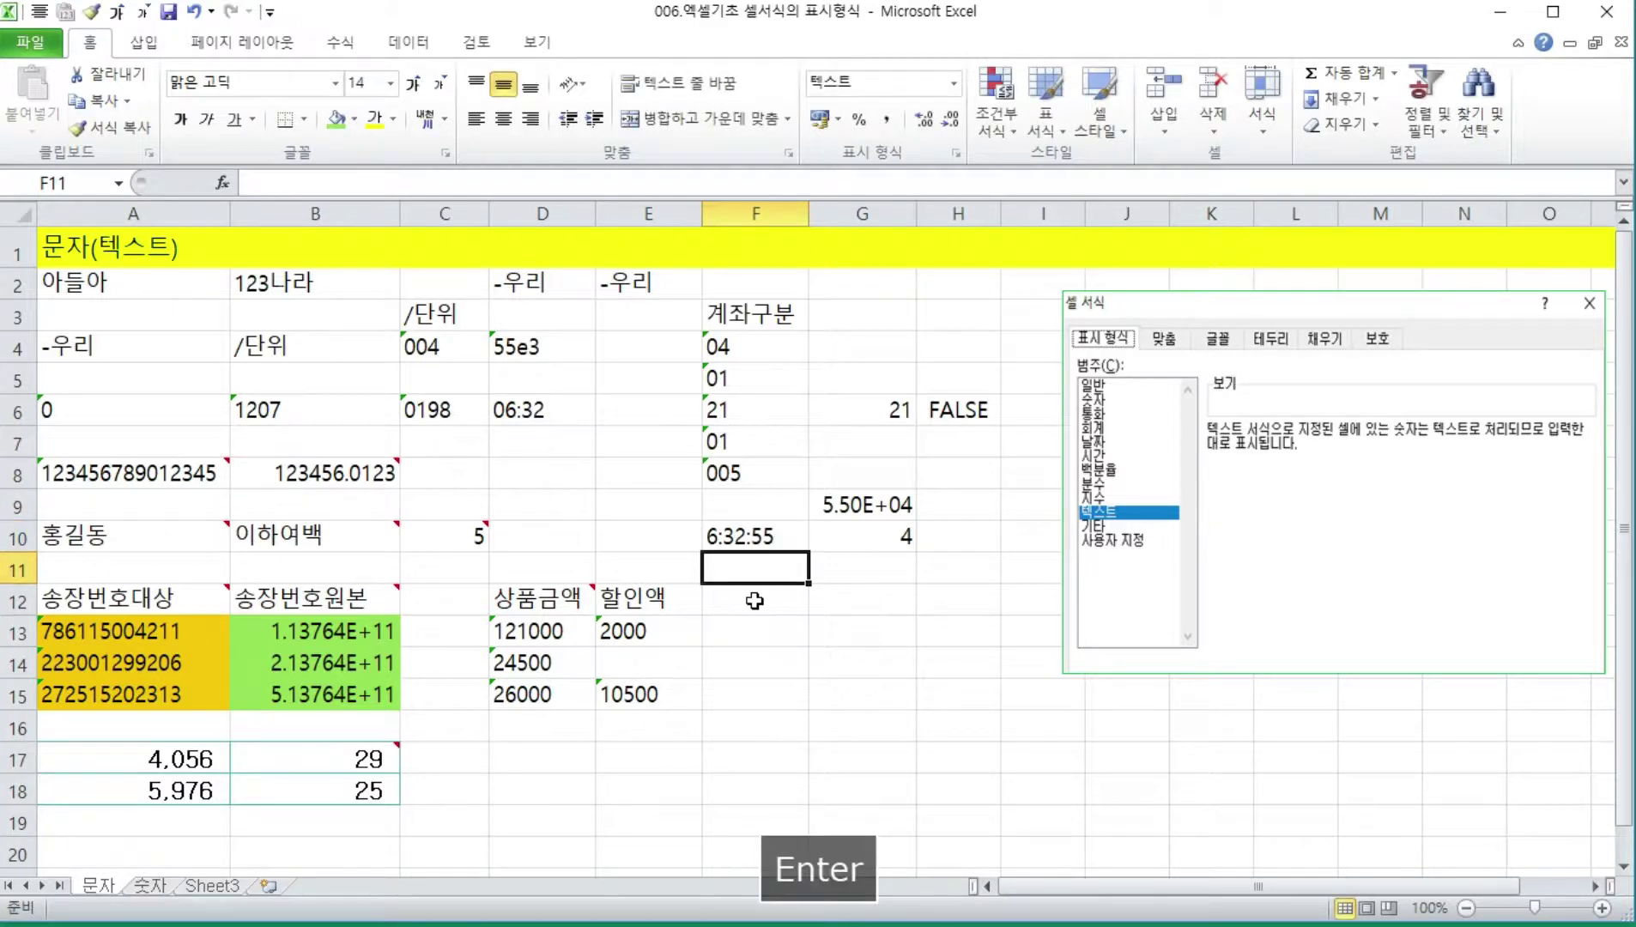
{"action": "key", "text": "Up"}
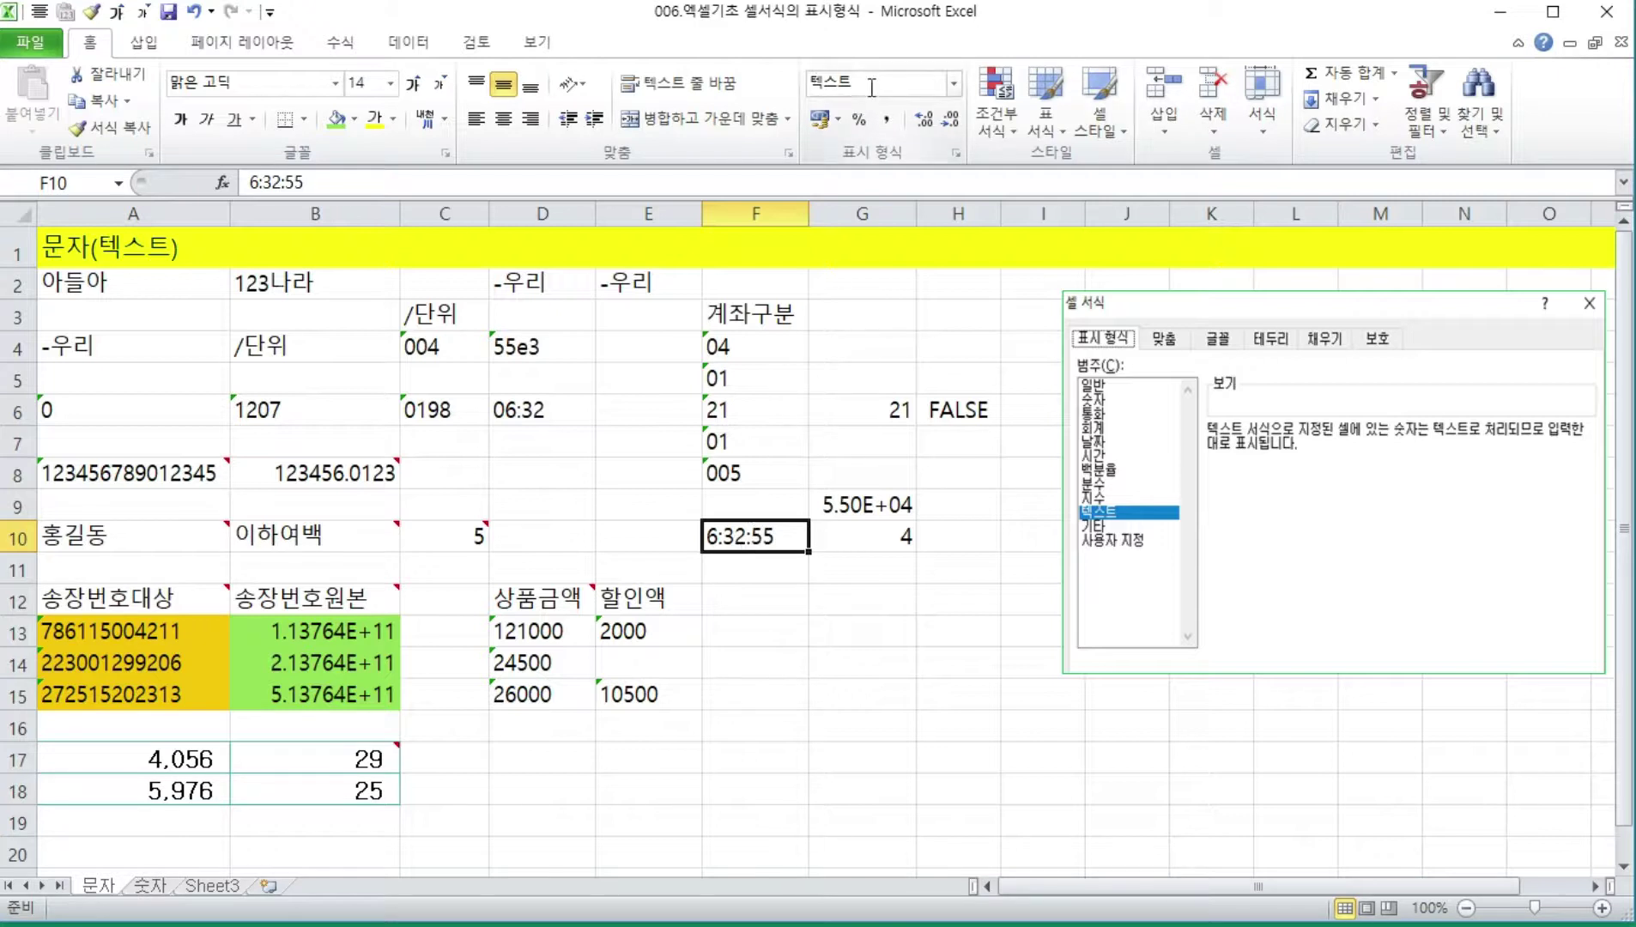
- Enter 6:32:55 in General-format cell G11 and check its number format and stored content
{"action": "left_click", "coordinate": [887, 580]}
{"action": "type", "text": "6"}
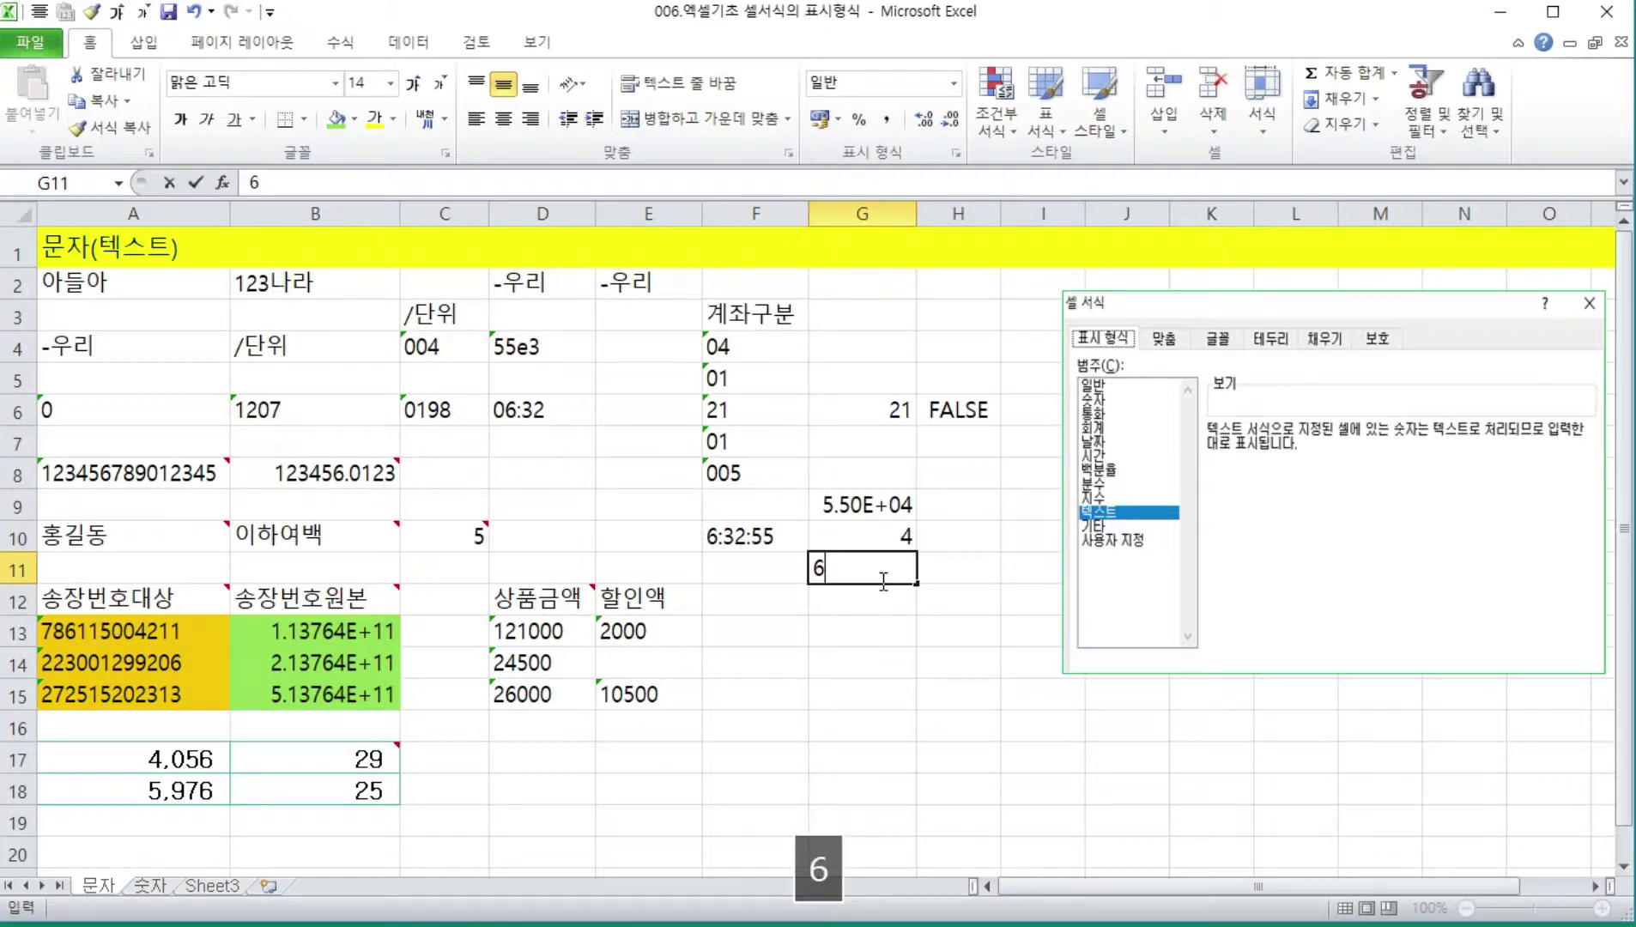
{"action": "type", "text": ":"}
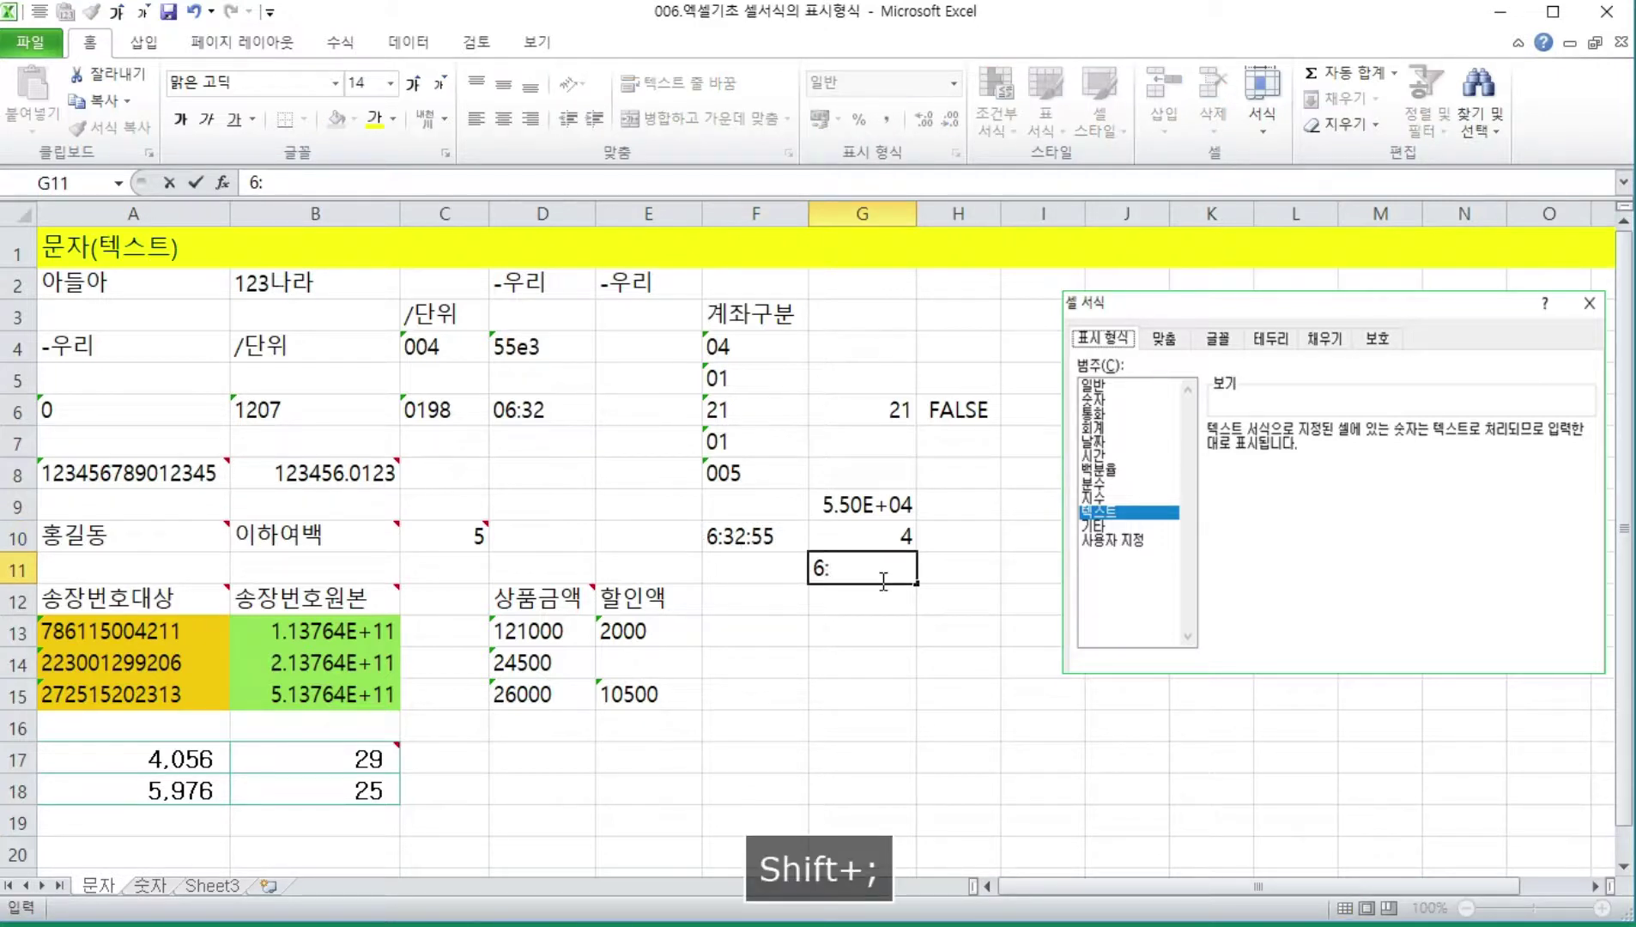
{"action": "type", "text": "32:55"}
{"action": "key", "text": "Return"}
{"action": "key", "text": "Up"}
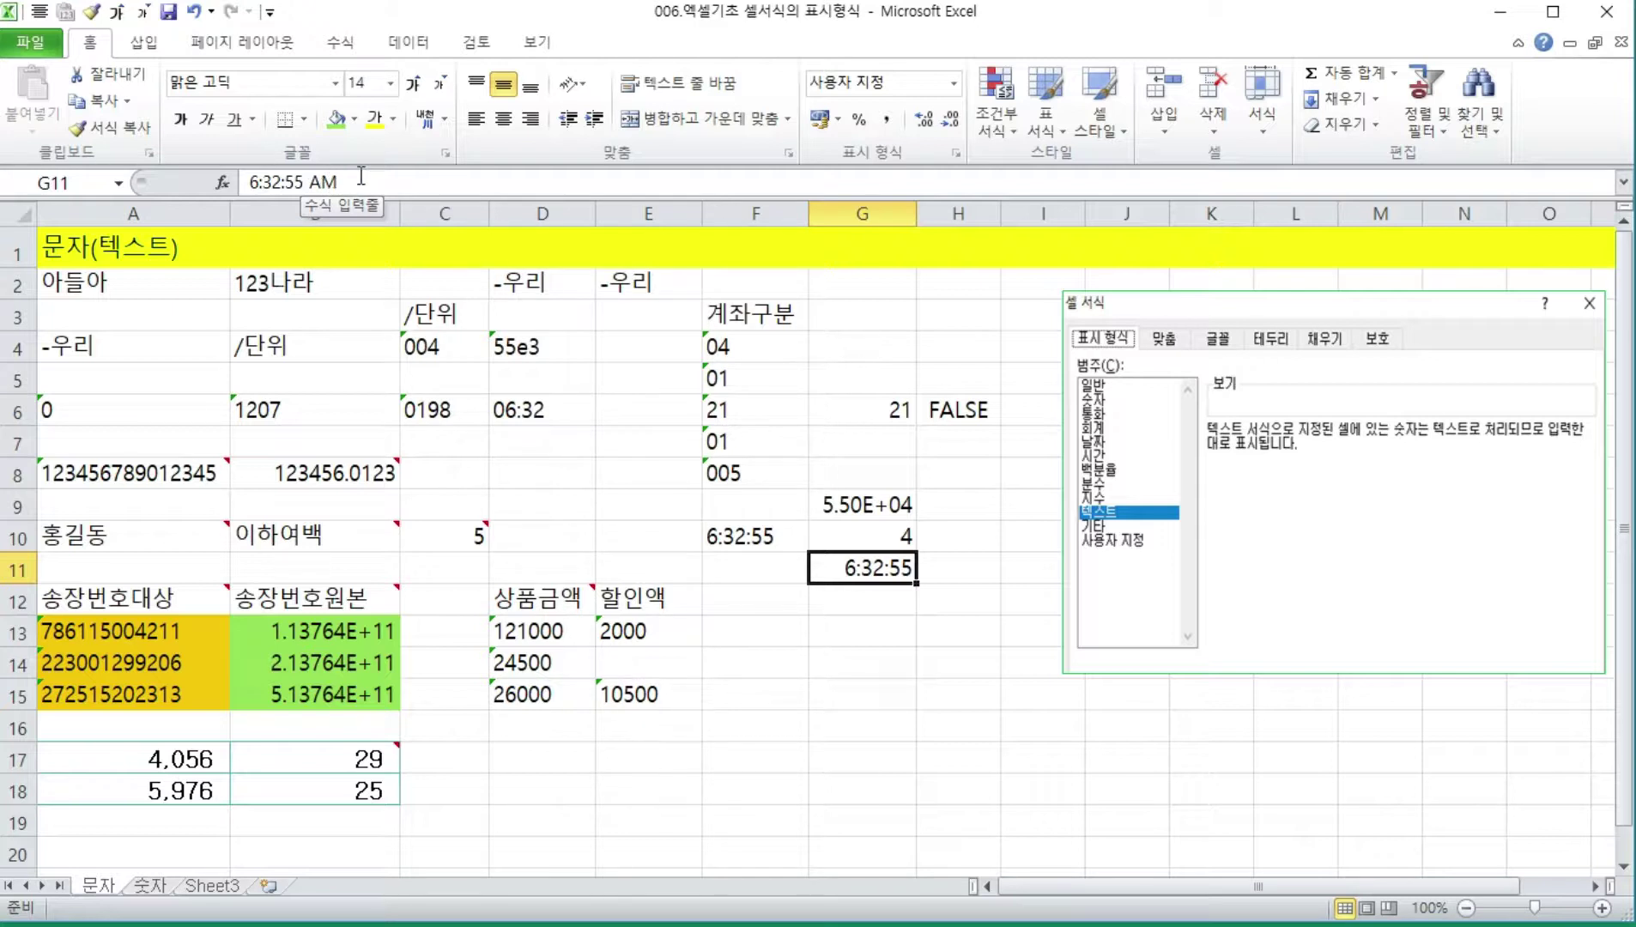
- Review the 06:32 entry in D6 and the stored contents of A6 and B6
{"action": "left_click", "coordinate": [544, 410]}
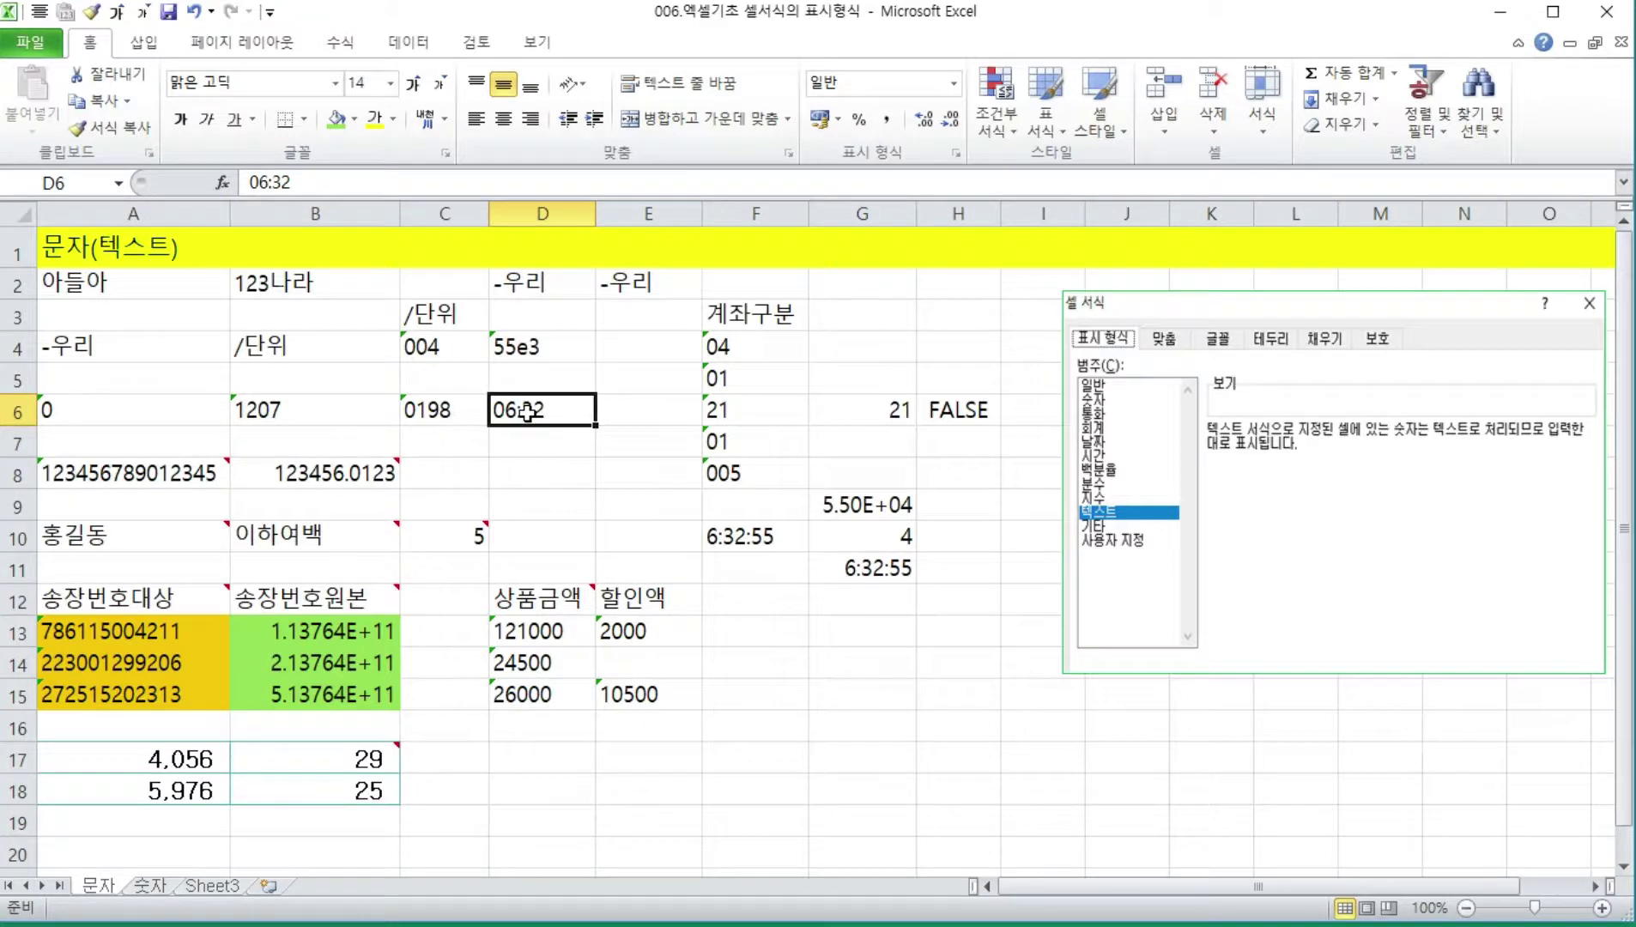
{"action": "left_click", "coordinate": [194, 414]}
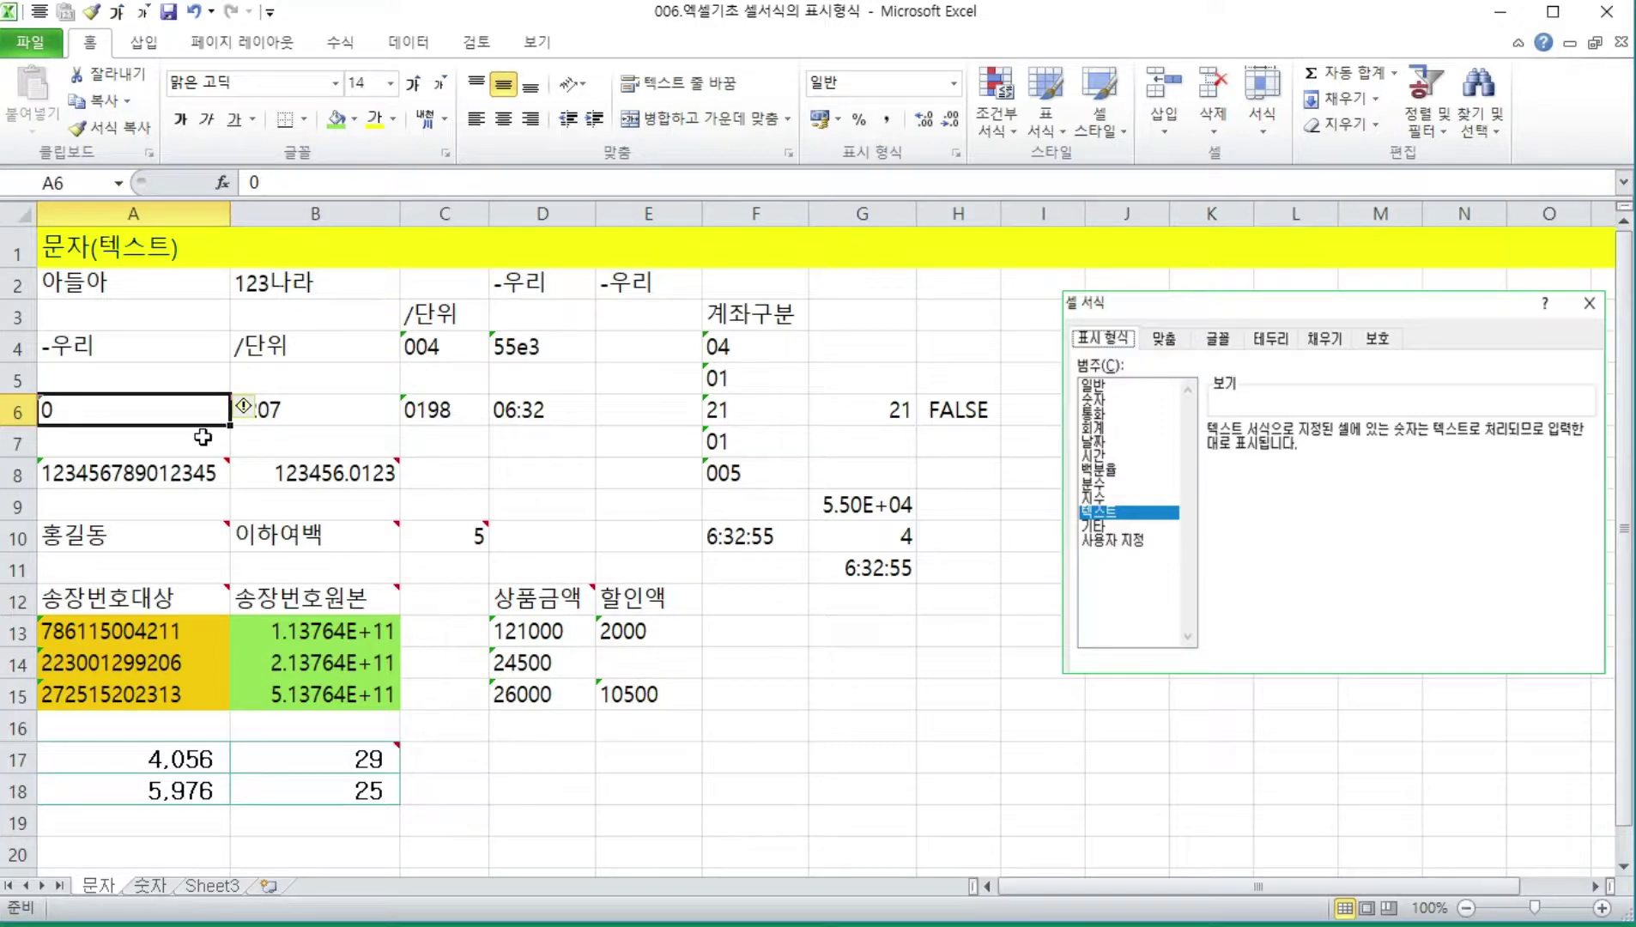
{"action": "mouse_move", "coordinate": [284, 532]}
{"action": "key", "text": "Right"}
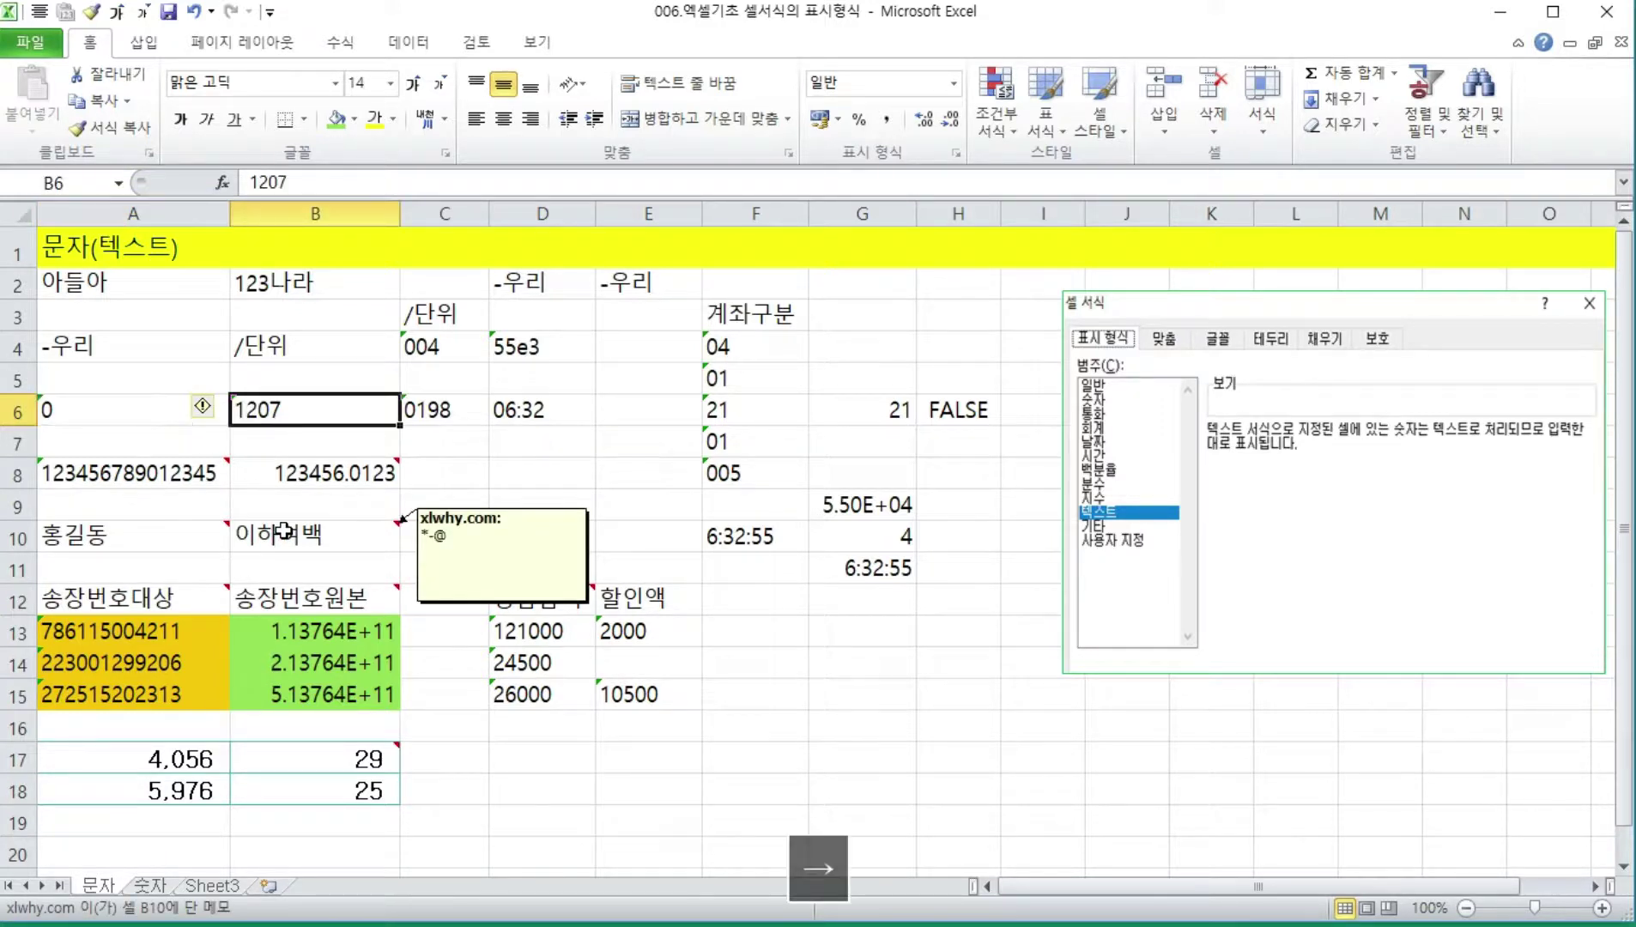
{"action": "key", "text": "Left"}
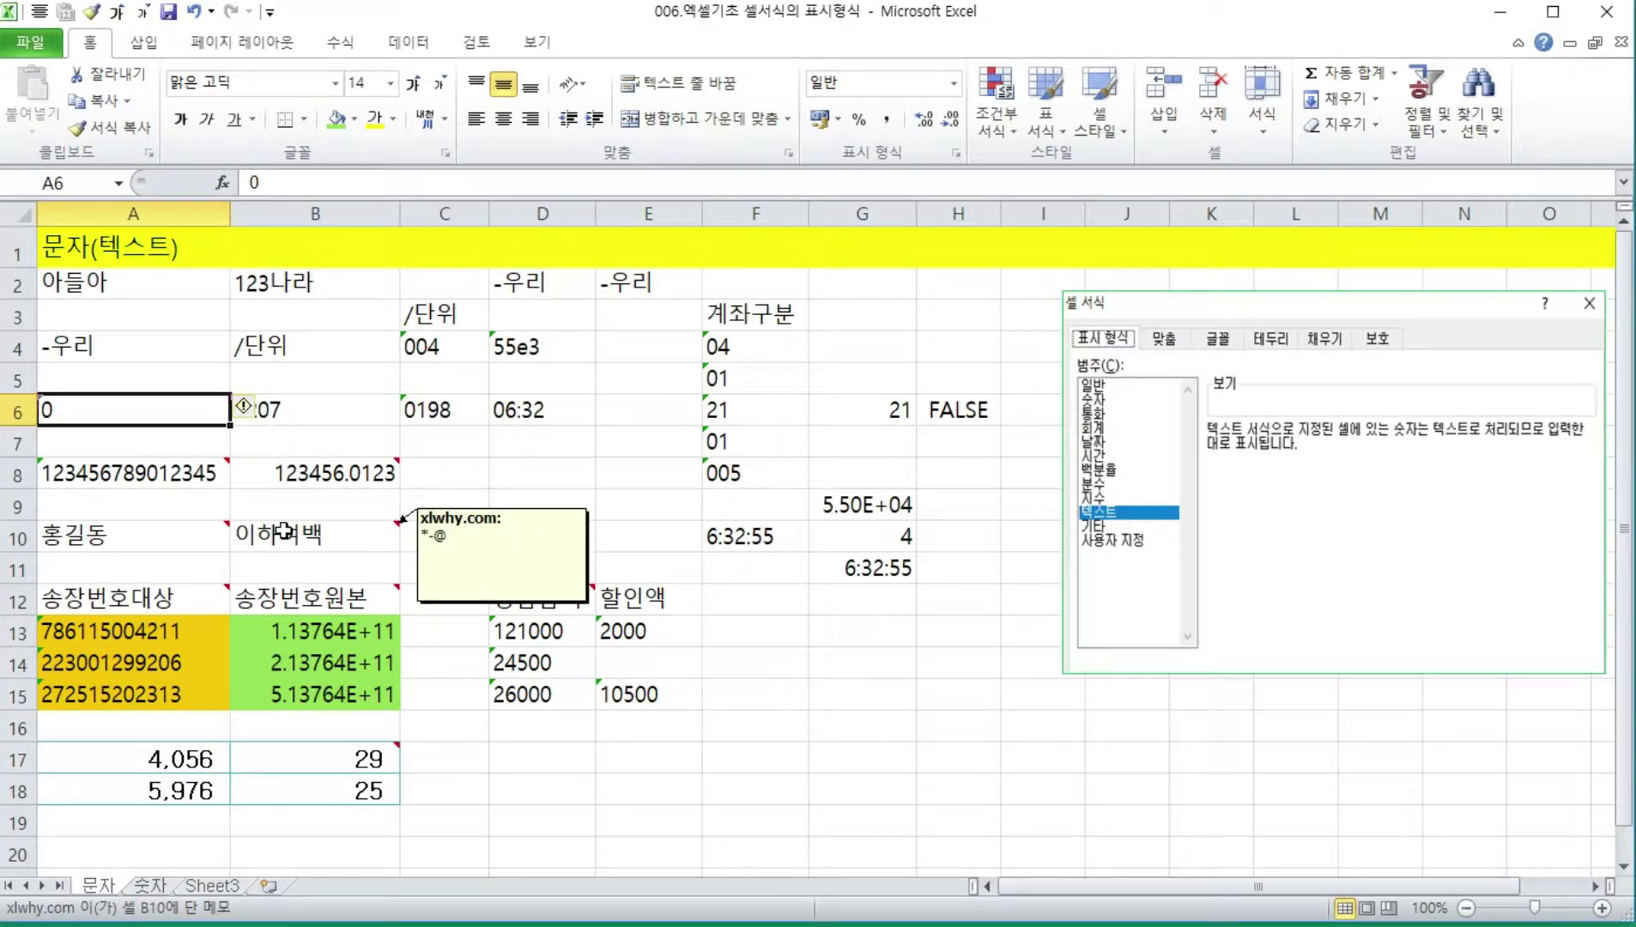
{"action": "key", "text": "Down"}
{"action": "key", "text": "Up"}
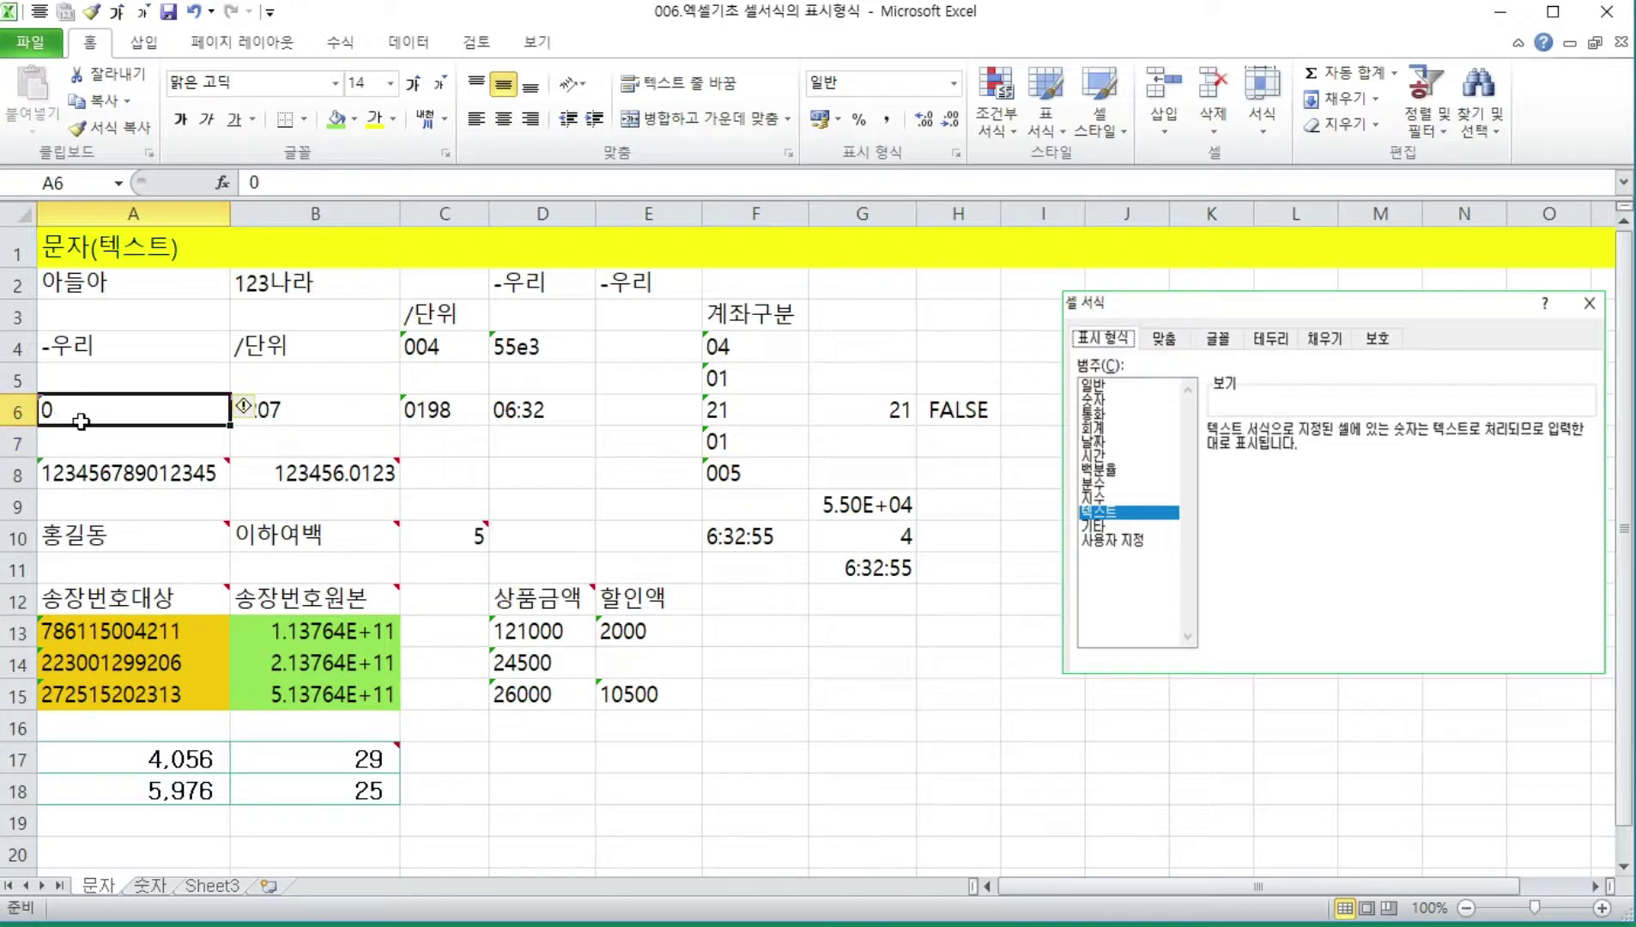
- Recommit the existing contents of A6 and B6 so the text entries convert to real numbers
{"action": "mouse_move", "coordinate": [177, 529]}
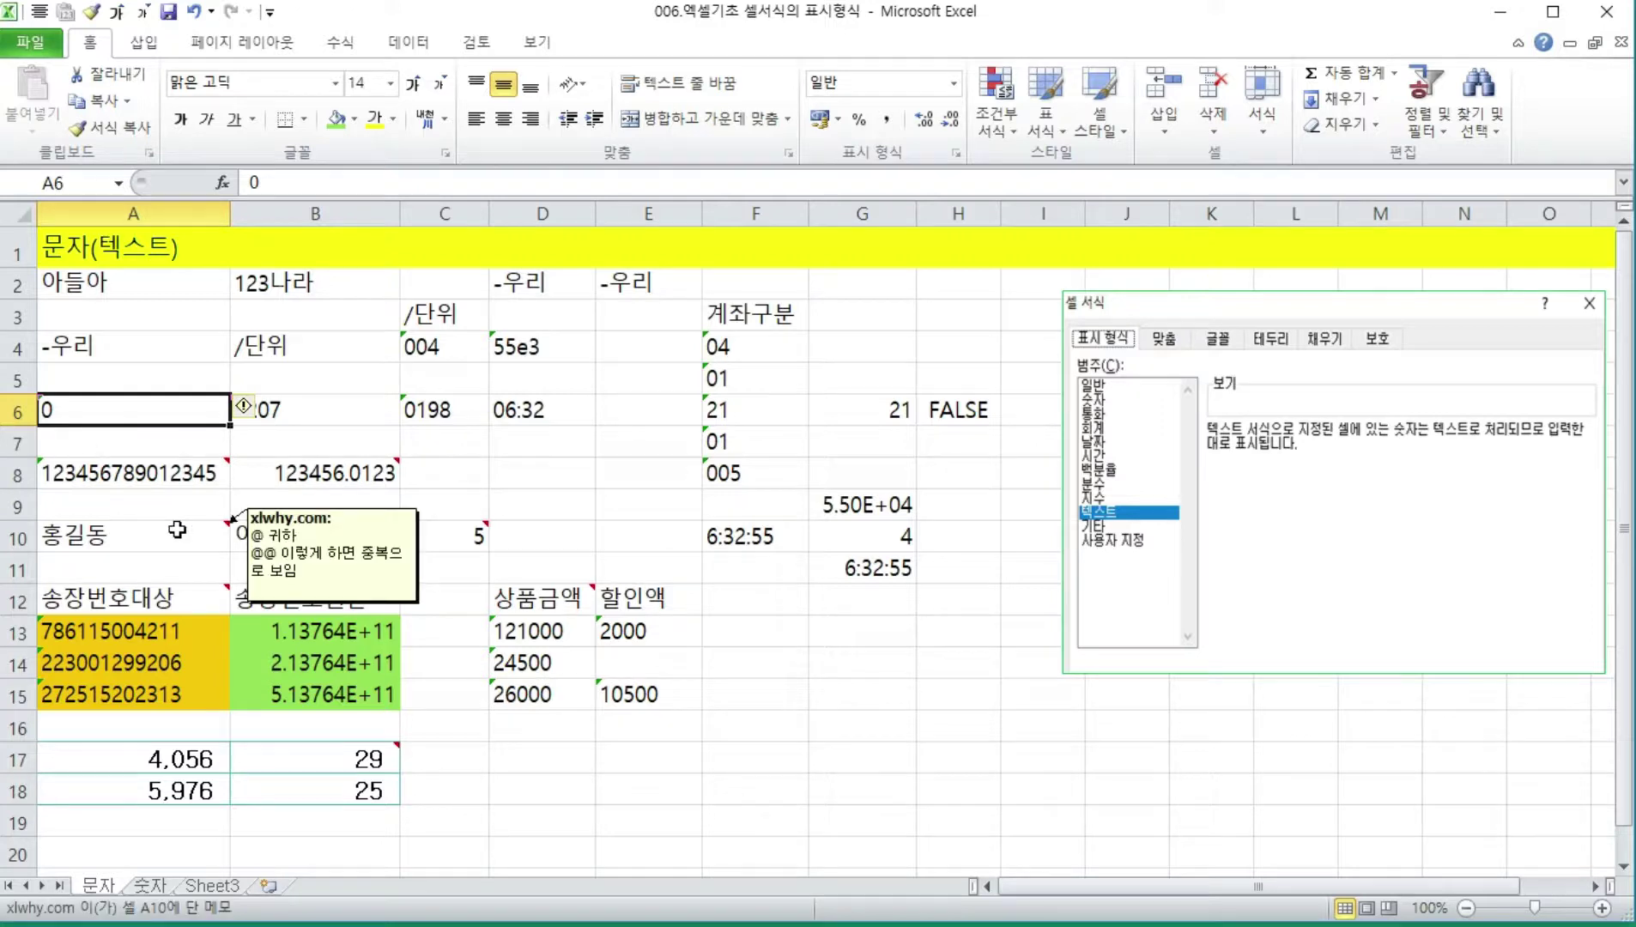
{"action": "key", "text": "F2"}
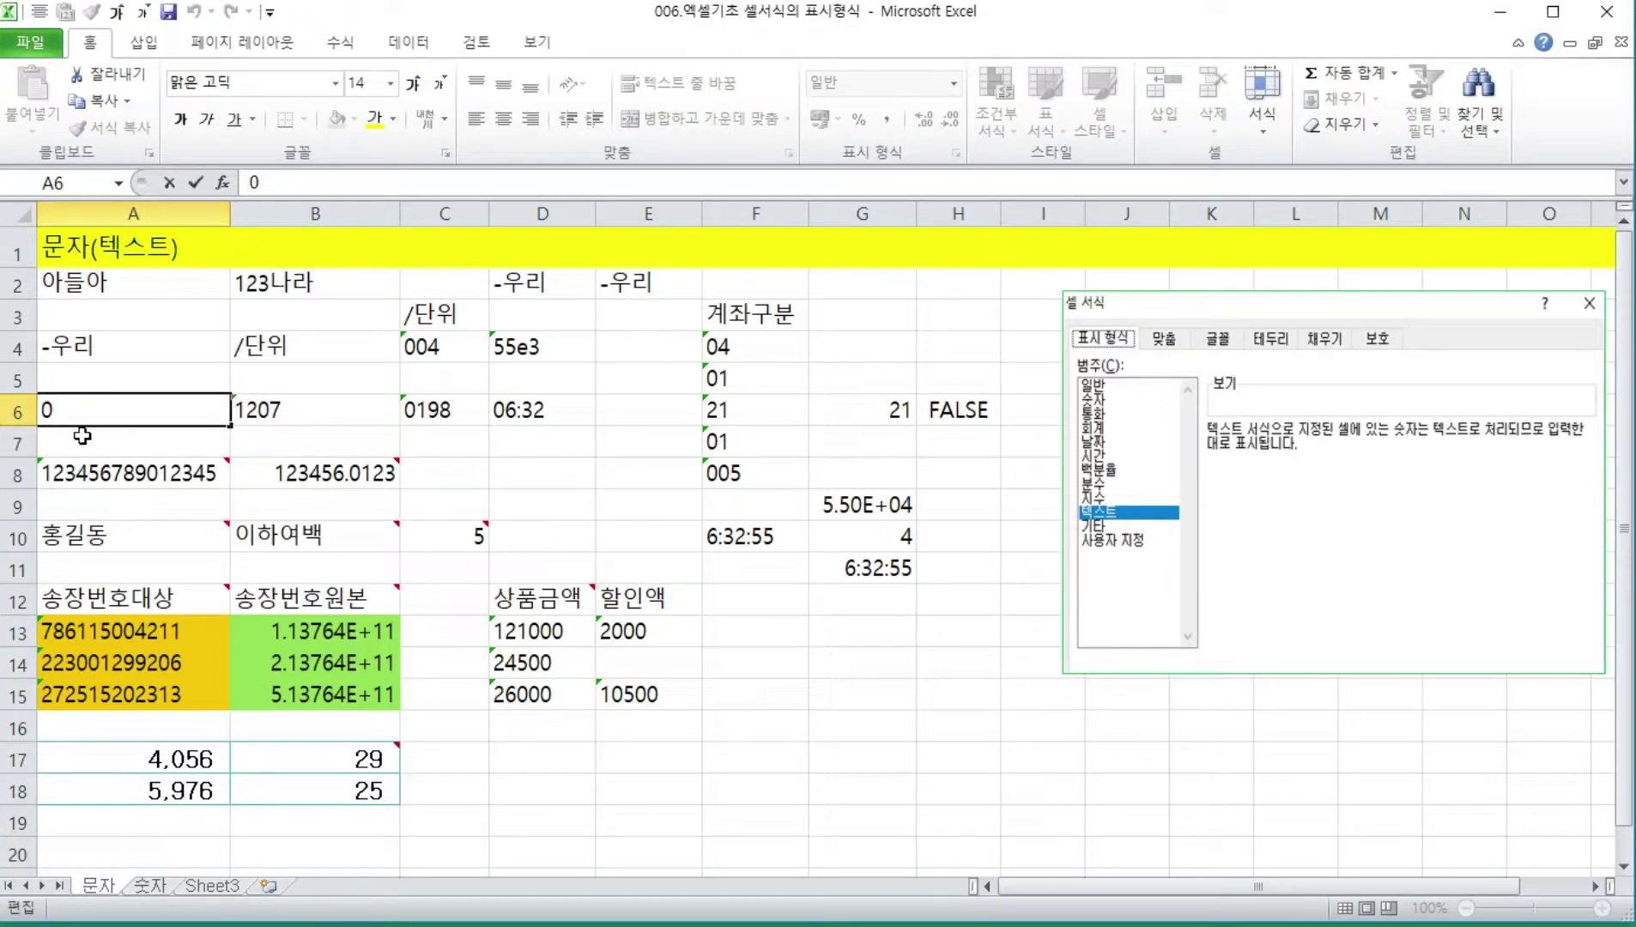
{"action": "key", "text": "Return"}
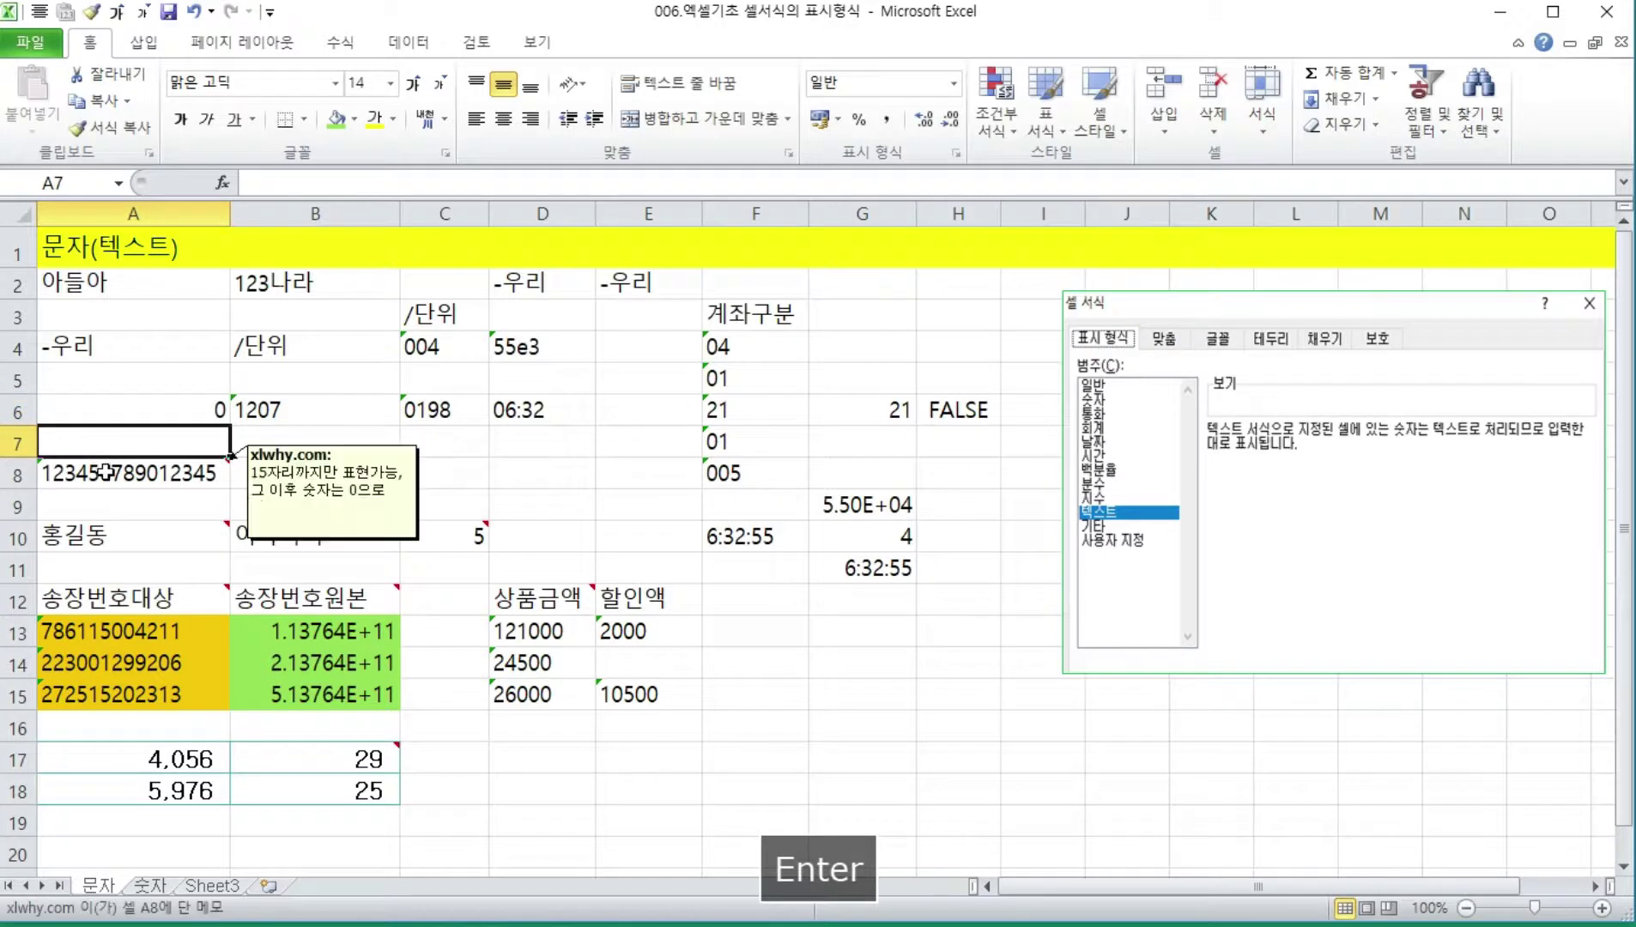
{"action": "key", "text": "Up"}
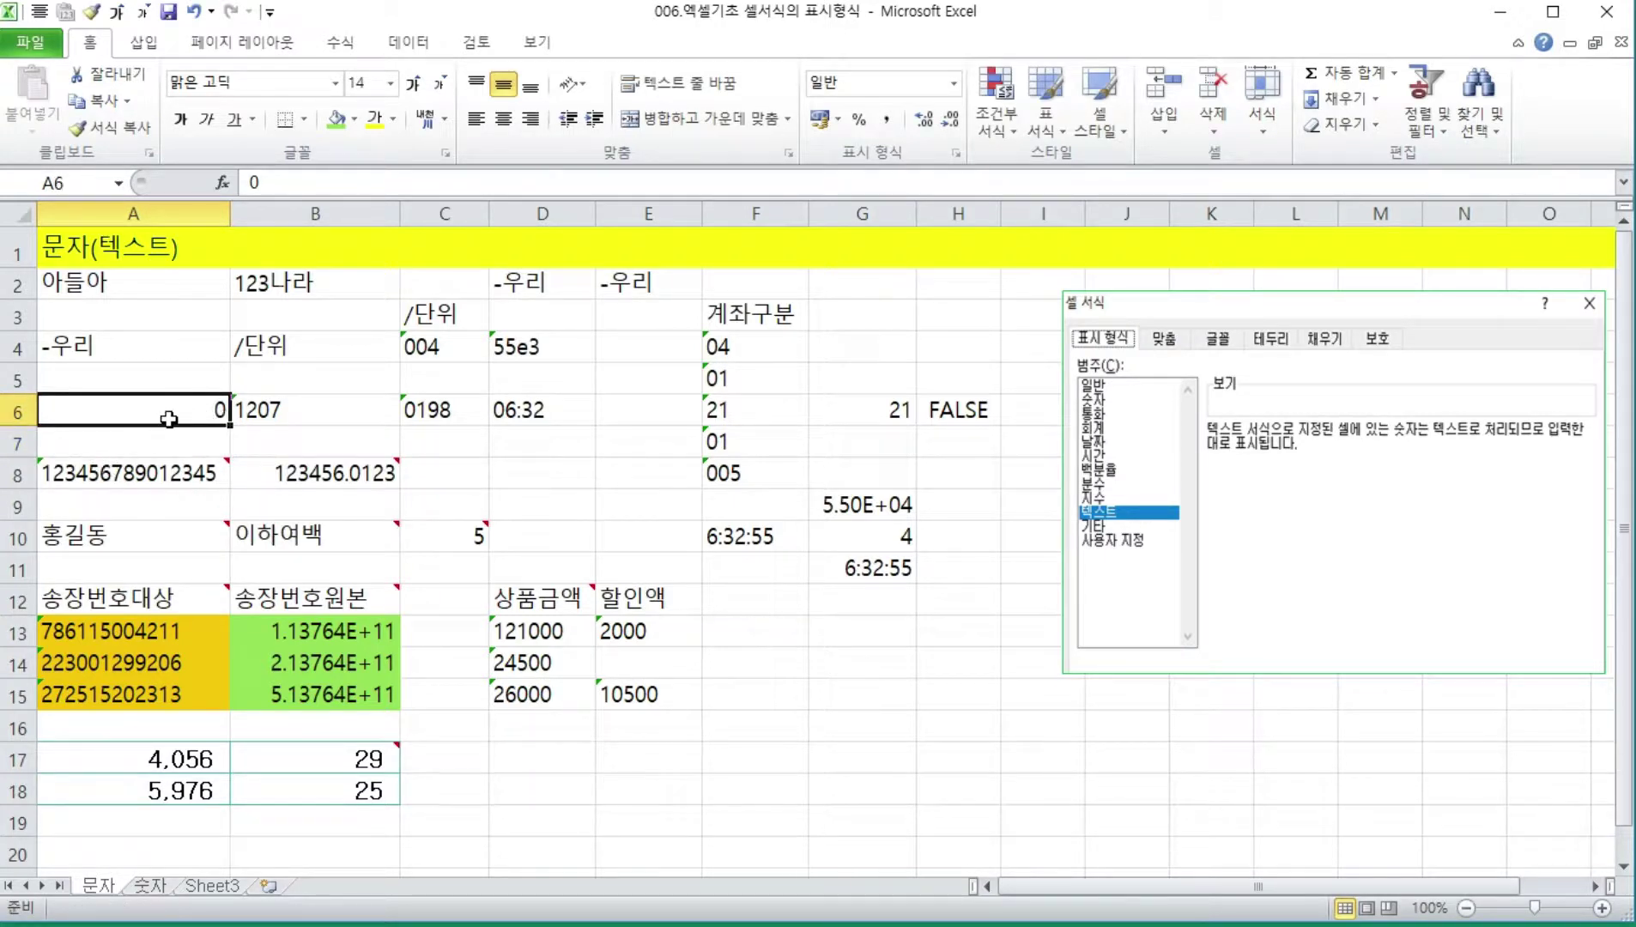
{"action": "left_click", "coordinate": [299, 412]}
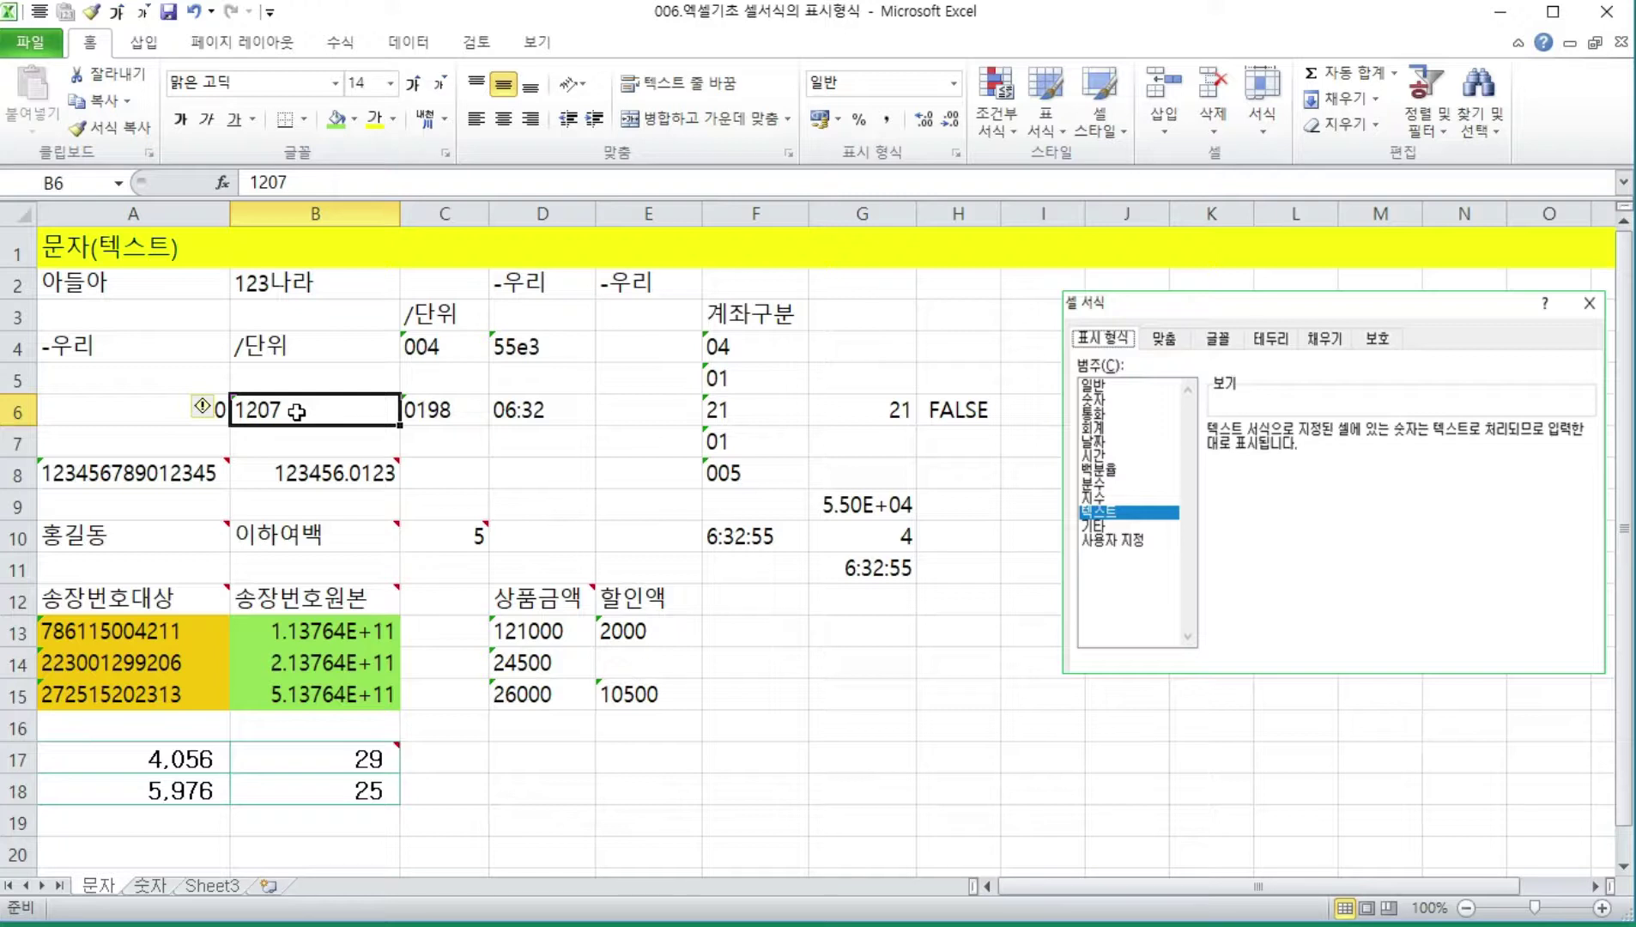
{"action": "double_click", "coordinate": [297, 412]}
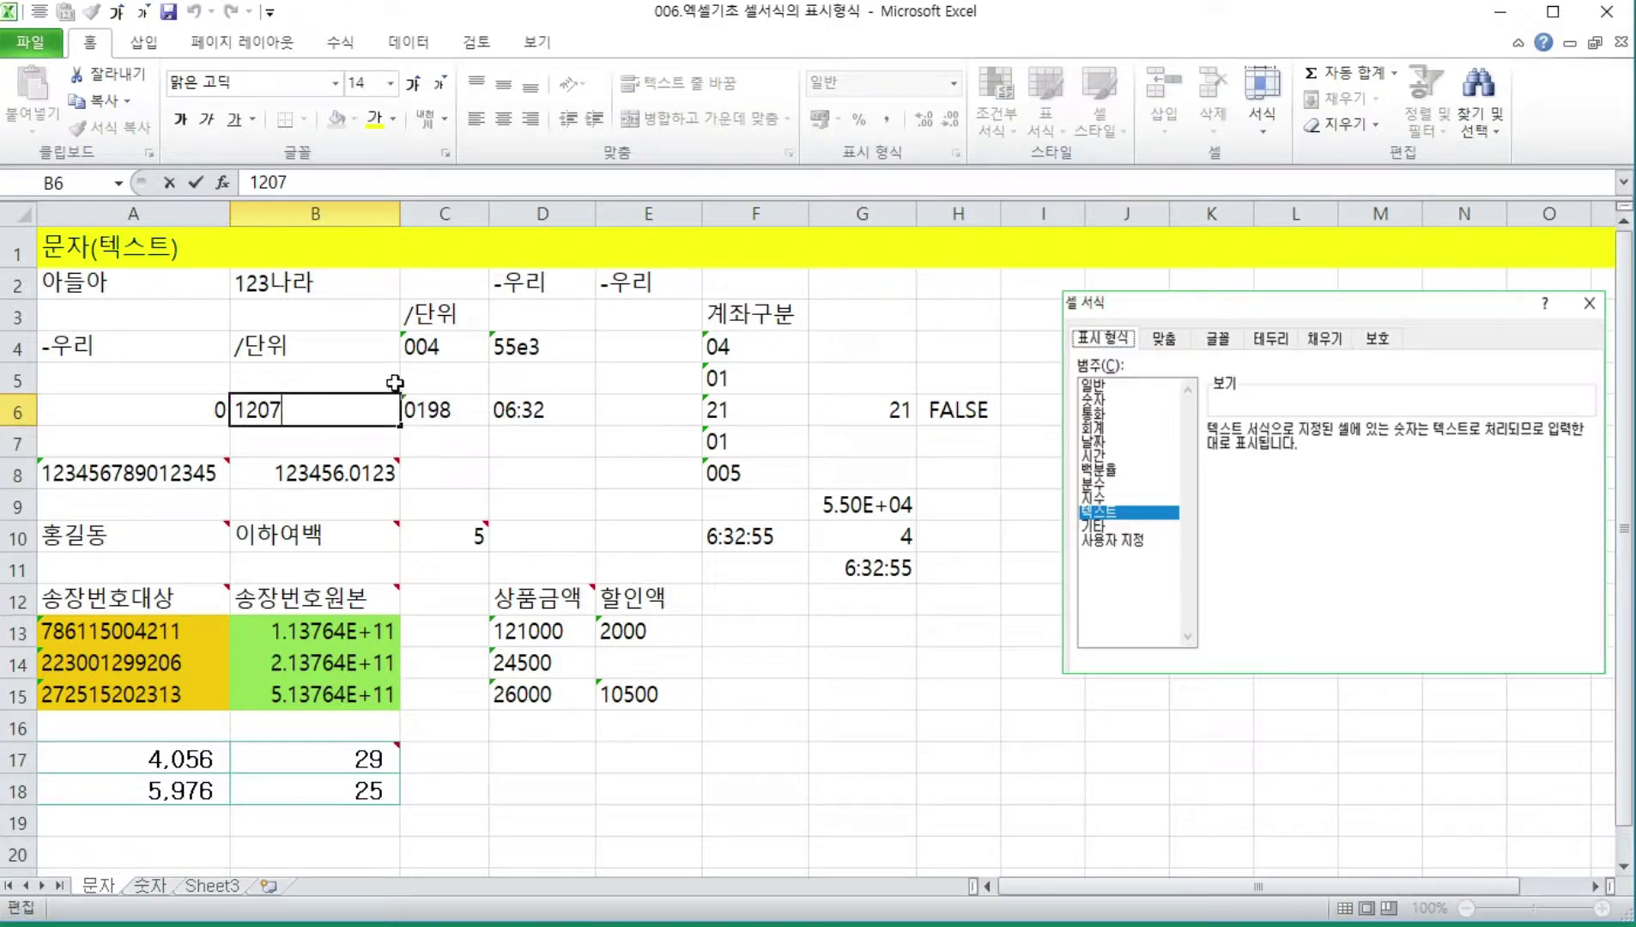
{"action": "left_click", "coordinate": [183, 324]}
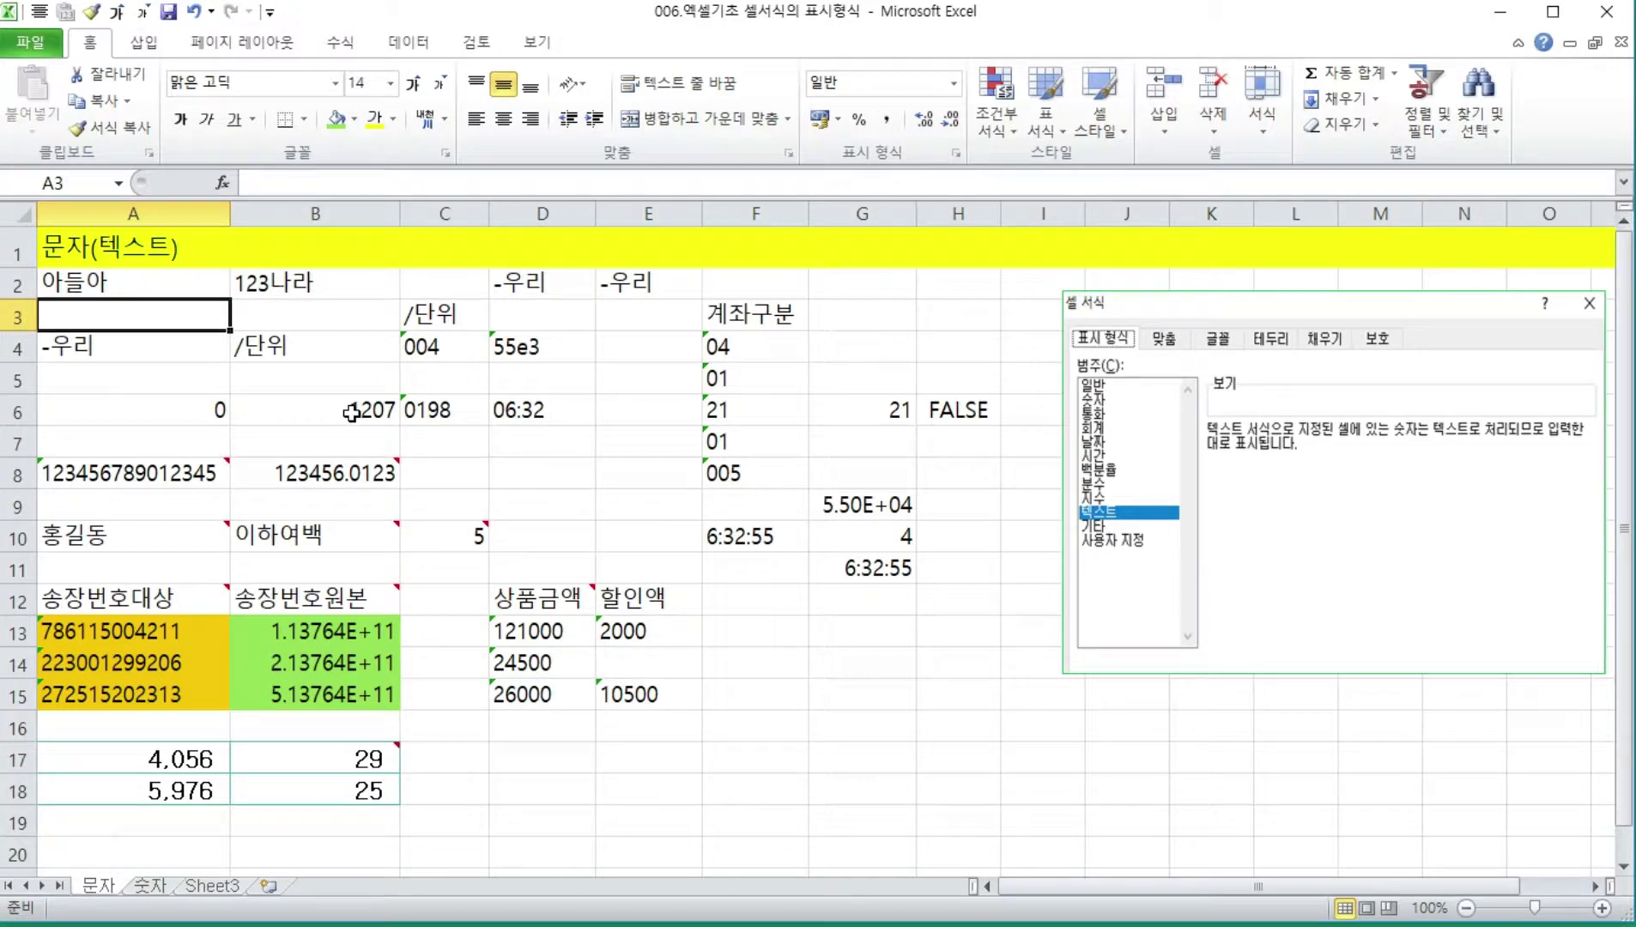
- Recommit the existing contents of C6 and D6 so they convert to a real number and a real time
{"action": "left_click", "coordinate": [419, 408]}
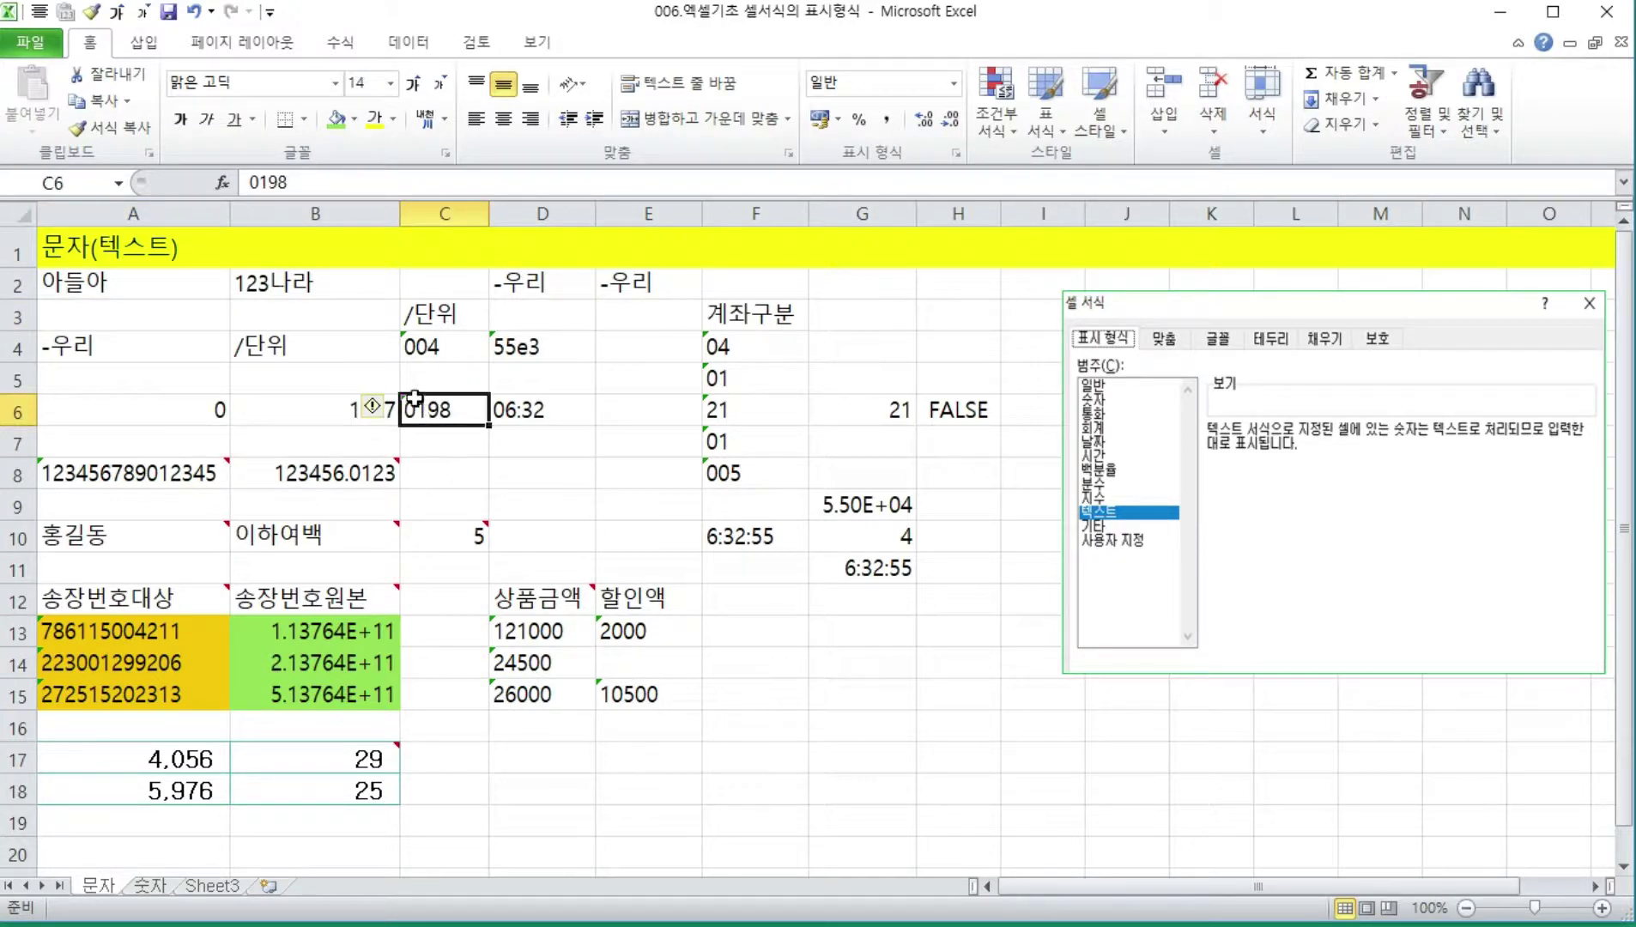
{"action": "double_click", "coordinate": [432, 413]}
{"action": "left_click", "coordinate": [436, 465]}
{"action": "left_click", "coordinate": [449, 410]}
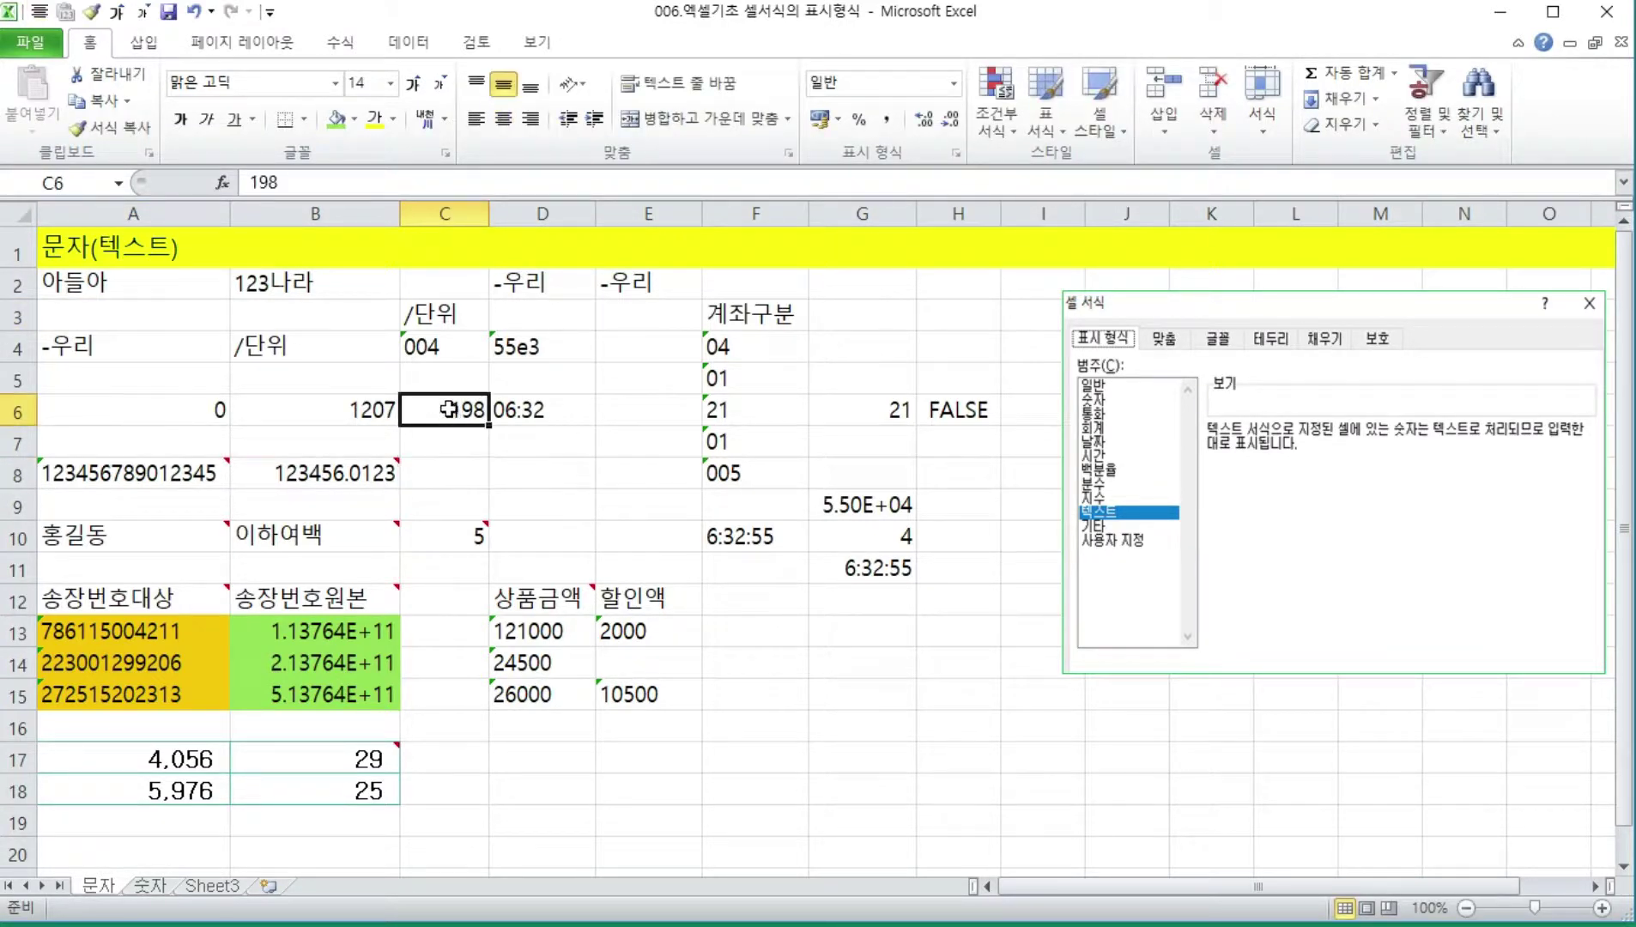
{"action": "double_click", "coordinate": [546, 412]}
{"action": "left_click", "coordinate": [573, 501]}
{"action": "left_click", "coordinate": [550, 411]}
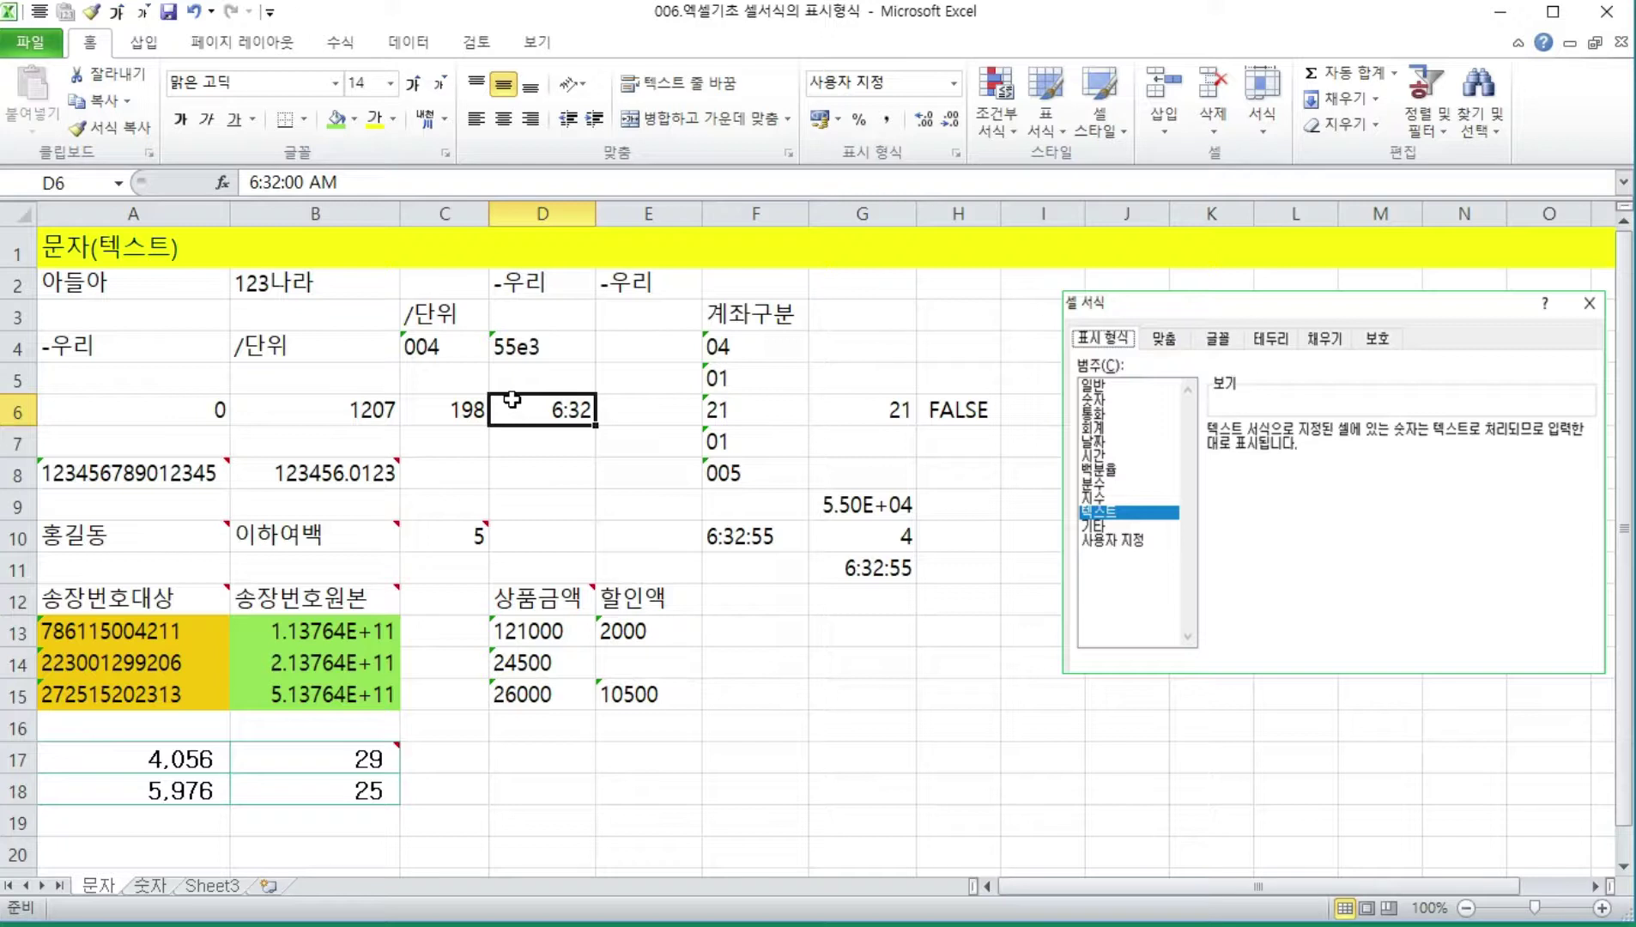
{"action": "key", "text": "Left"}
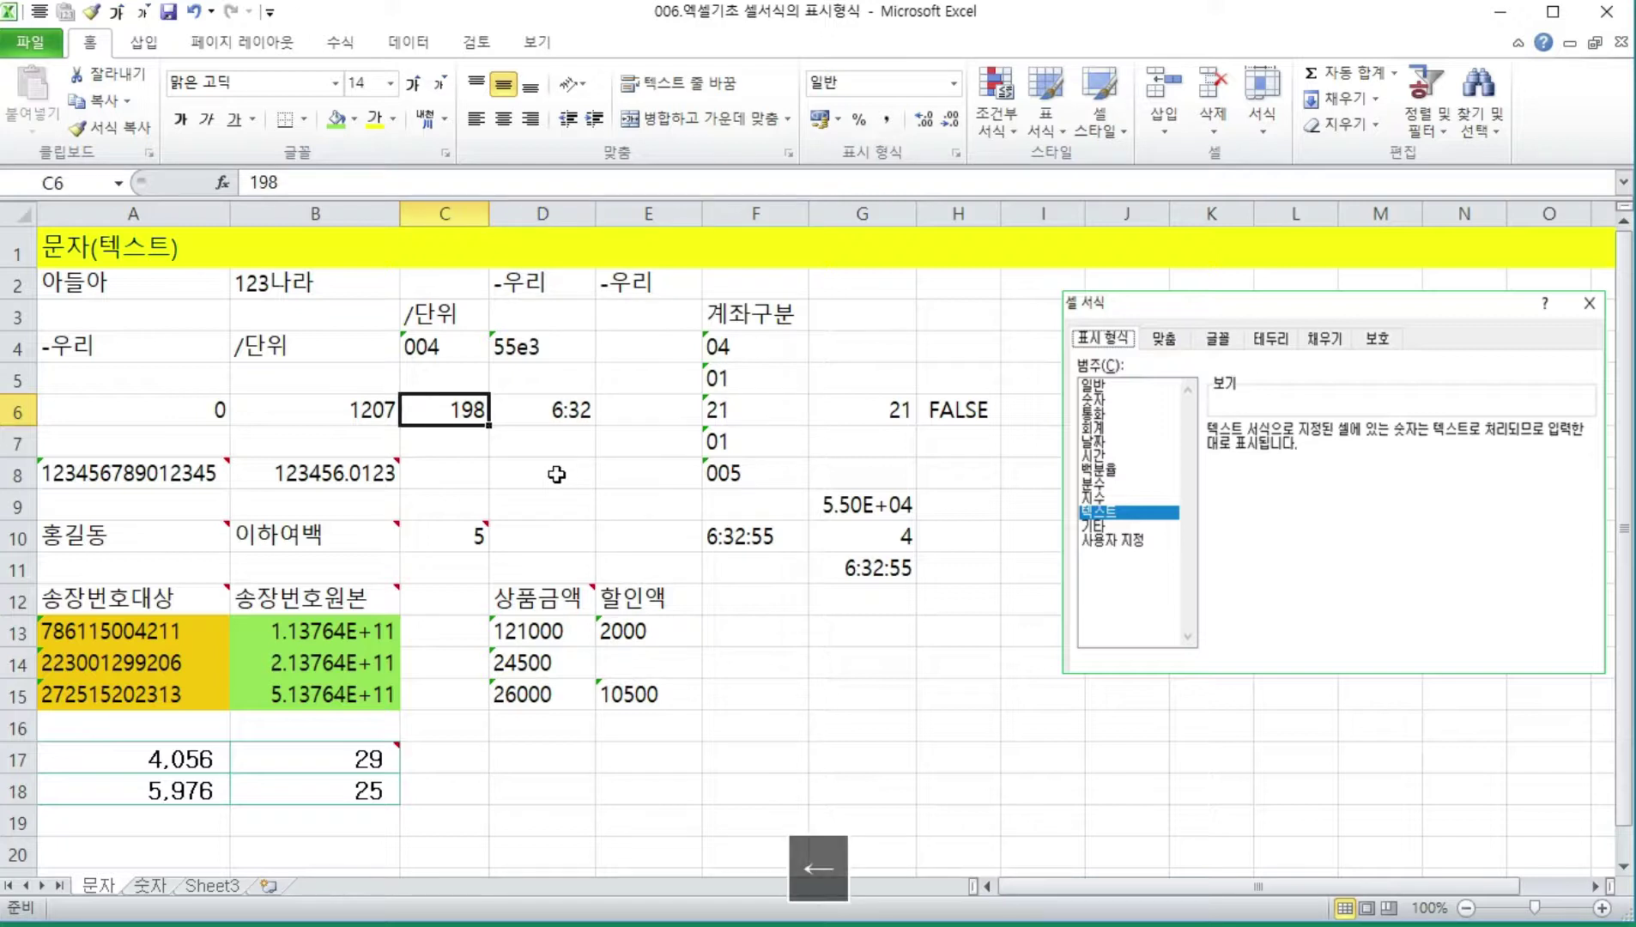
{"action": "key", "text": "Down"}
{"action": "left_click", "coordinate": [204, 472]}
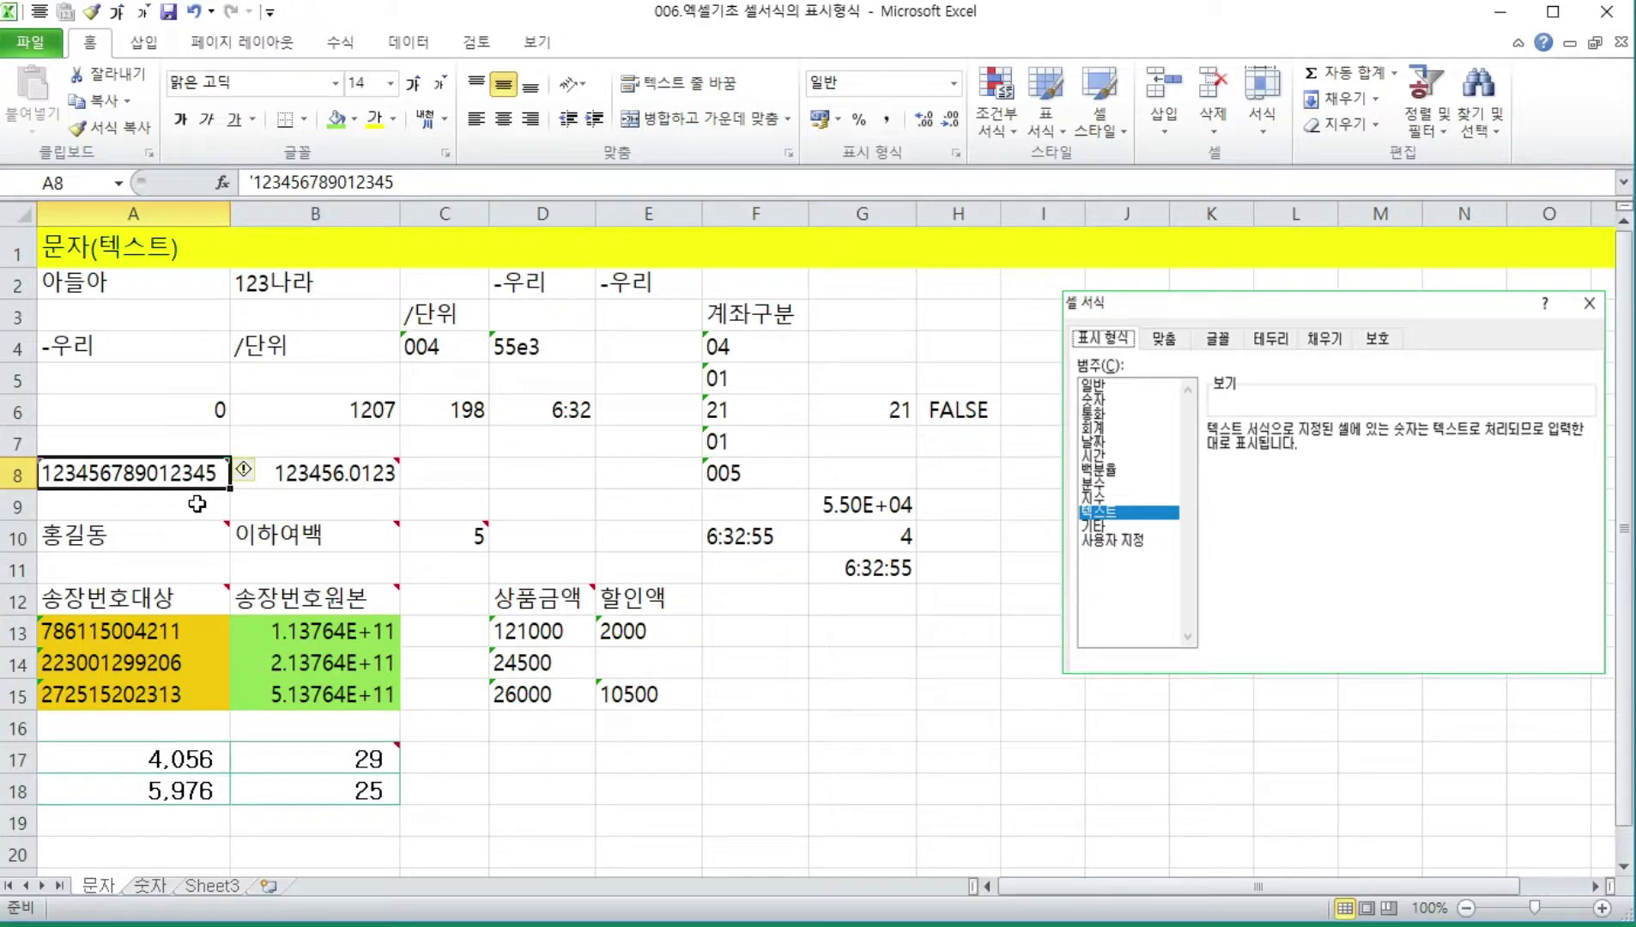
{"action": "mouse_move", "coordinate": [206, 489]}
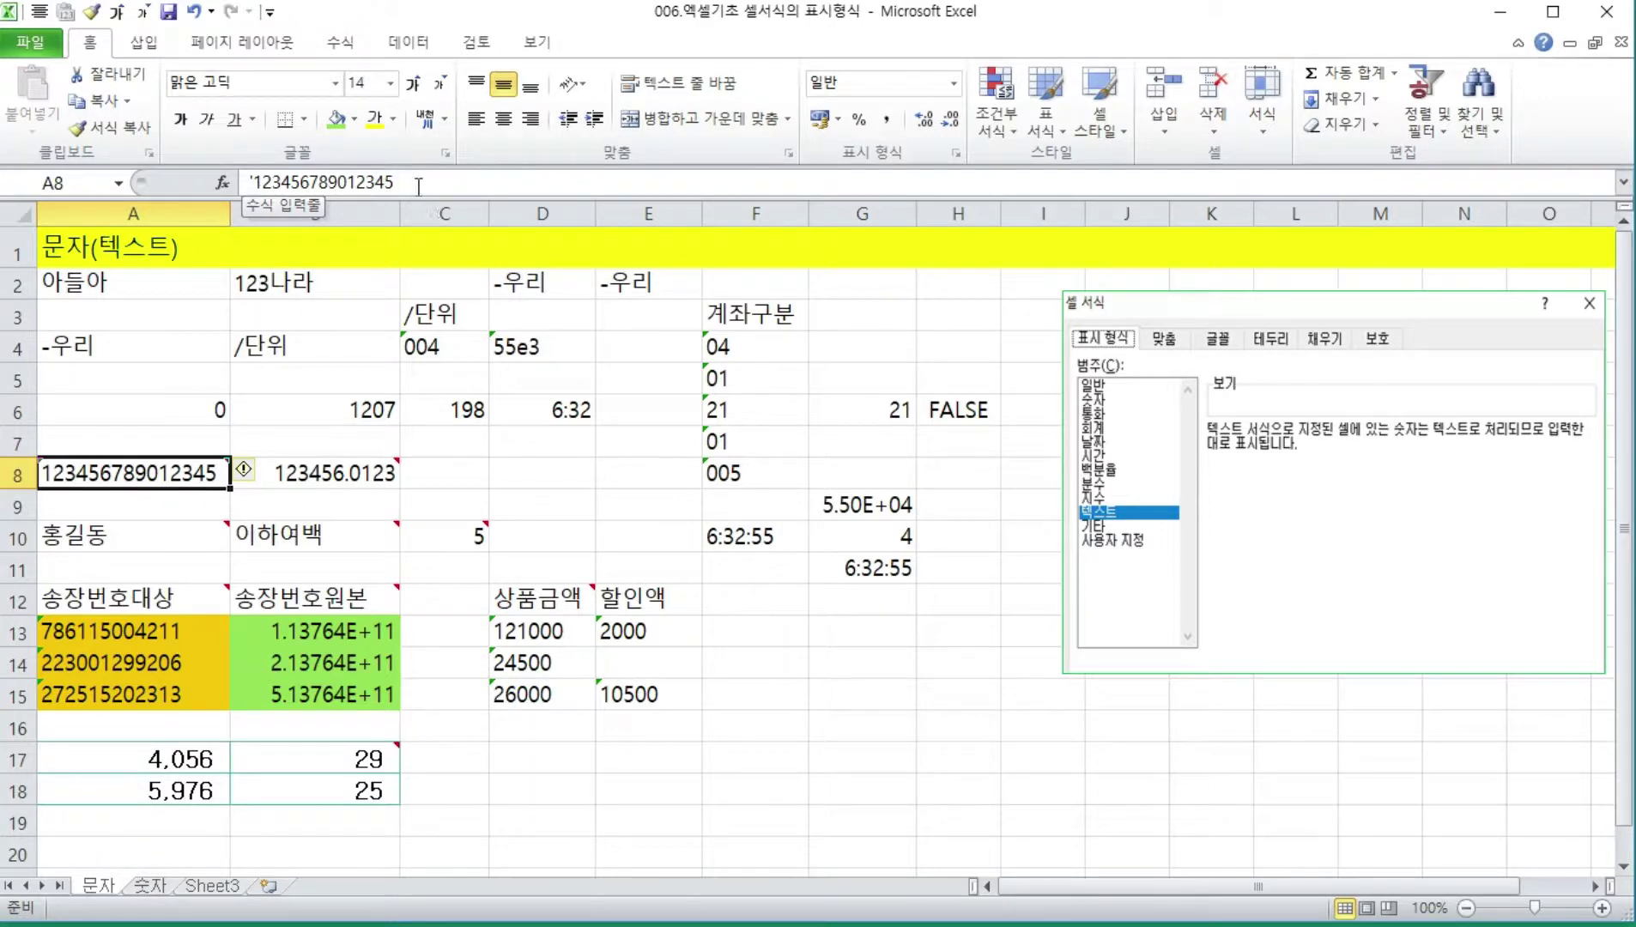
{"action": "left_click", "coordinate": [252, 182]}
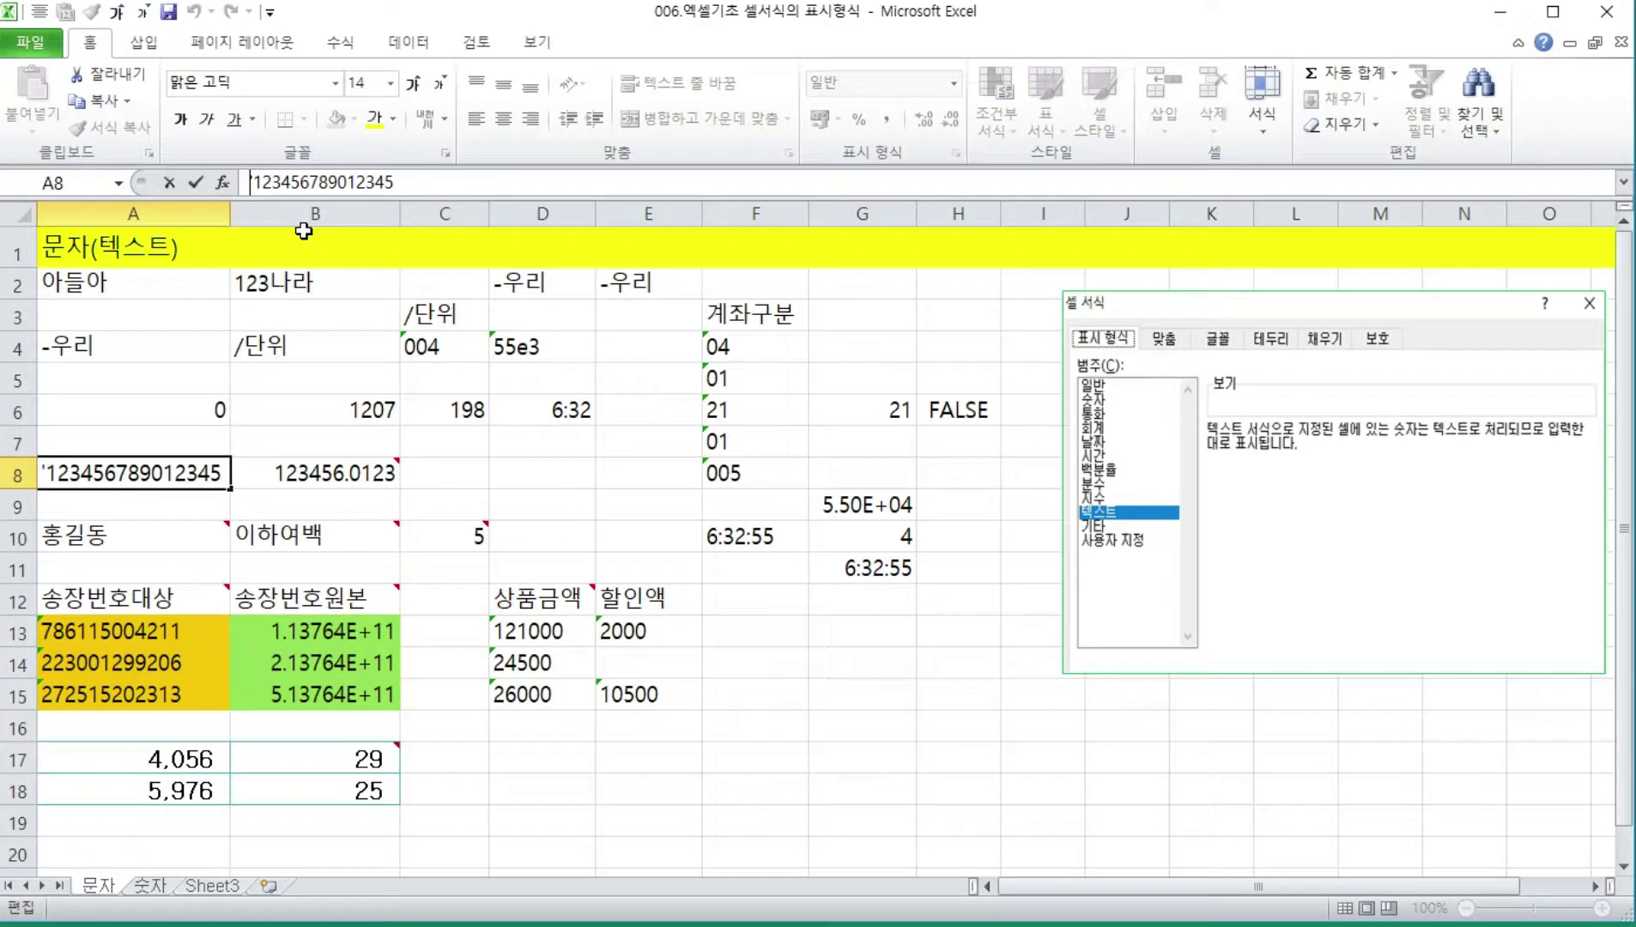
{"action": "key", "text": "Delete"}
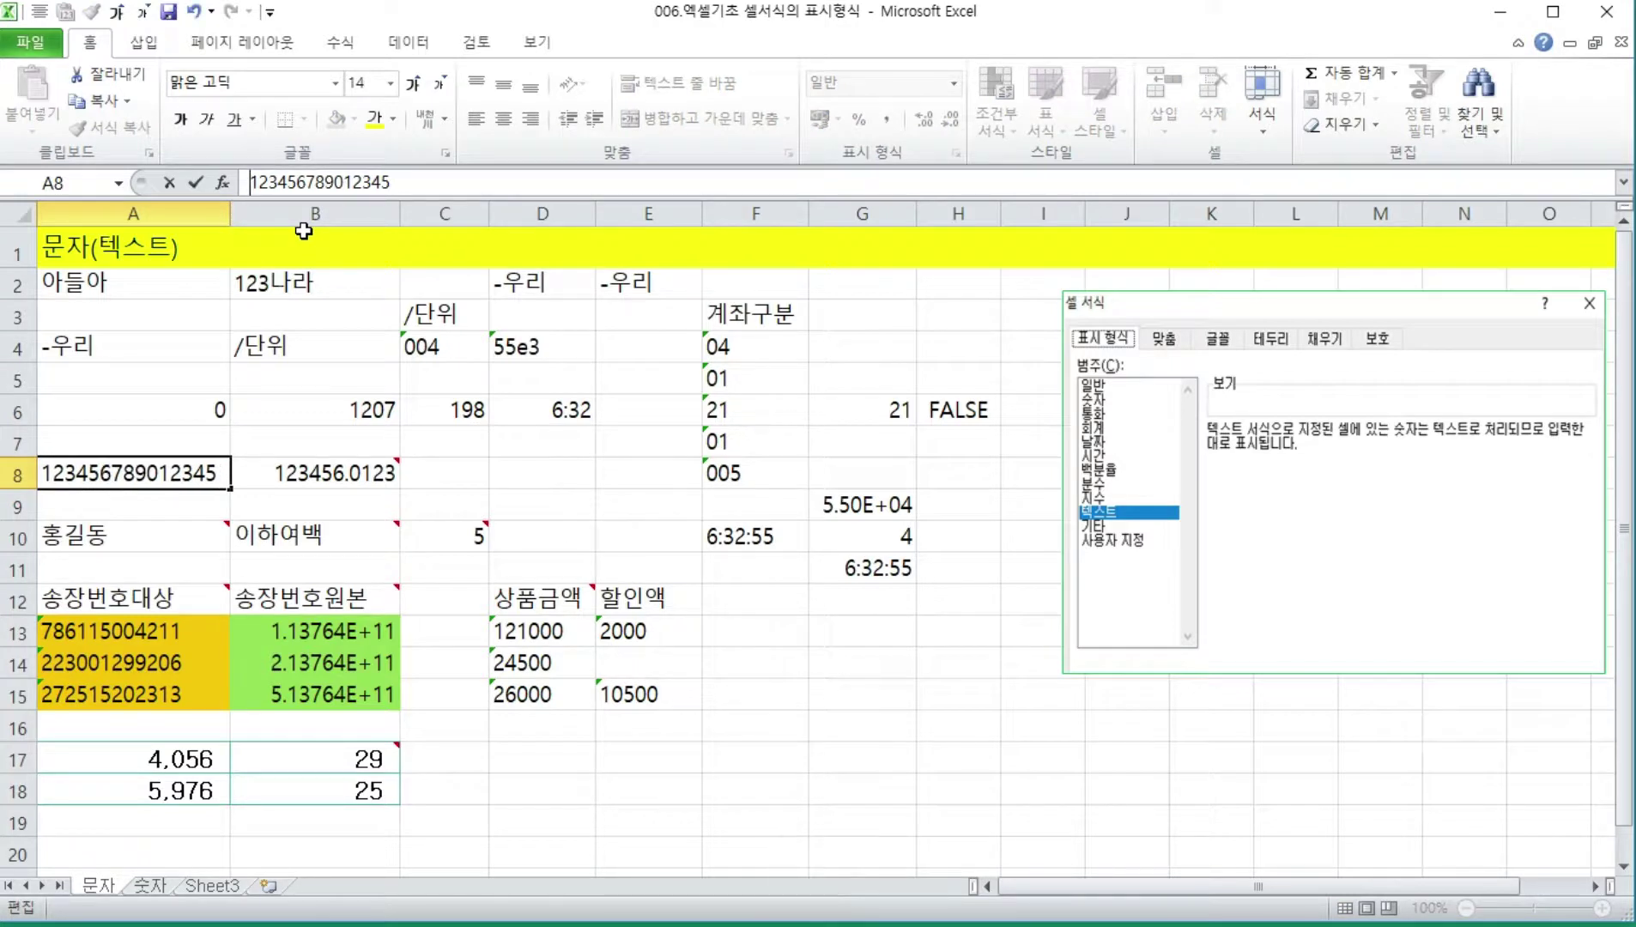
{"action": "key", "text": "End"}
{"action": "type", "text": "6"}
{"action": "mouse_move", "coordinate": [334, 470]}
{"action": "key", "text": "Return"}
{"action": "key", "text": "Up"}
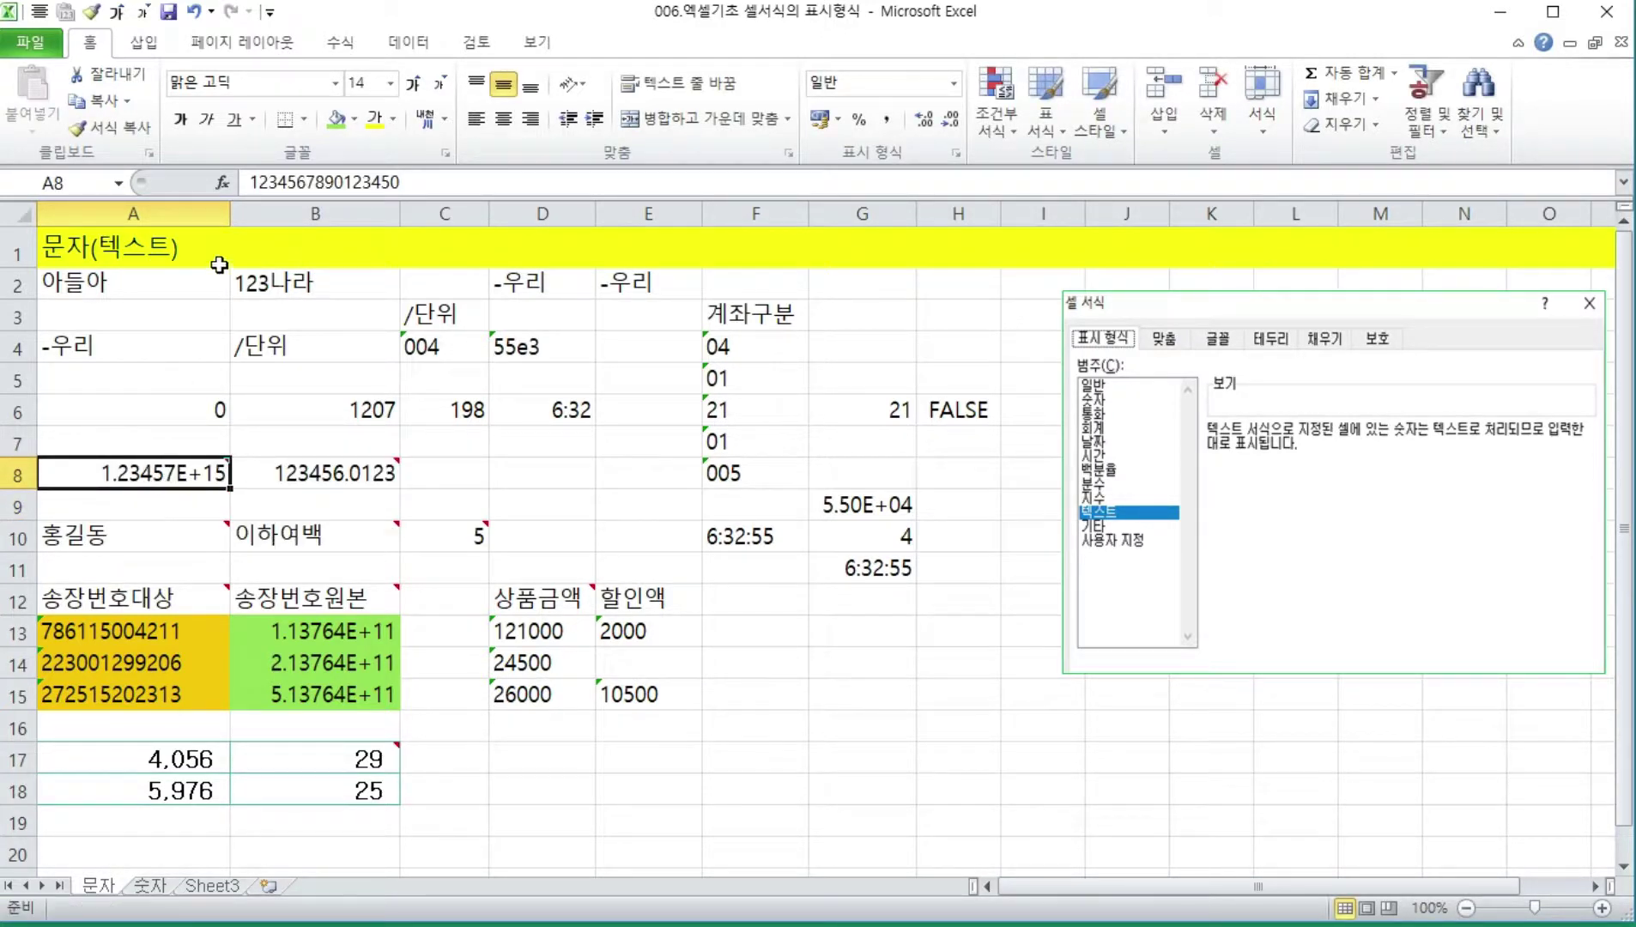
- Try different widths for column A to compare how A8 displays, and undo the width changes
{"action": "left_click_drag", "start_coordinate": [233, 215], "coordinate": [82, 214]}
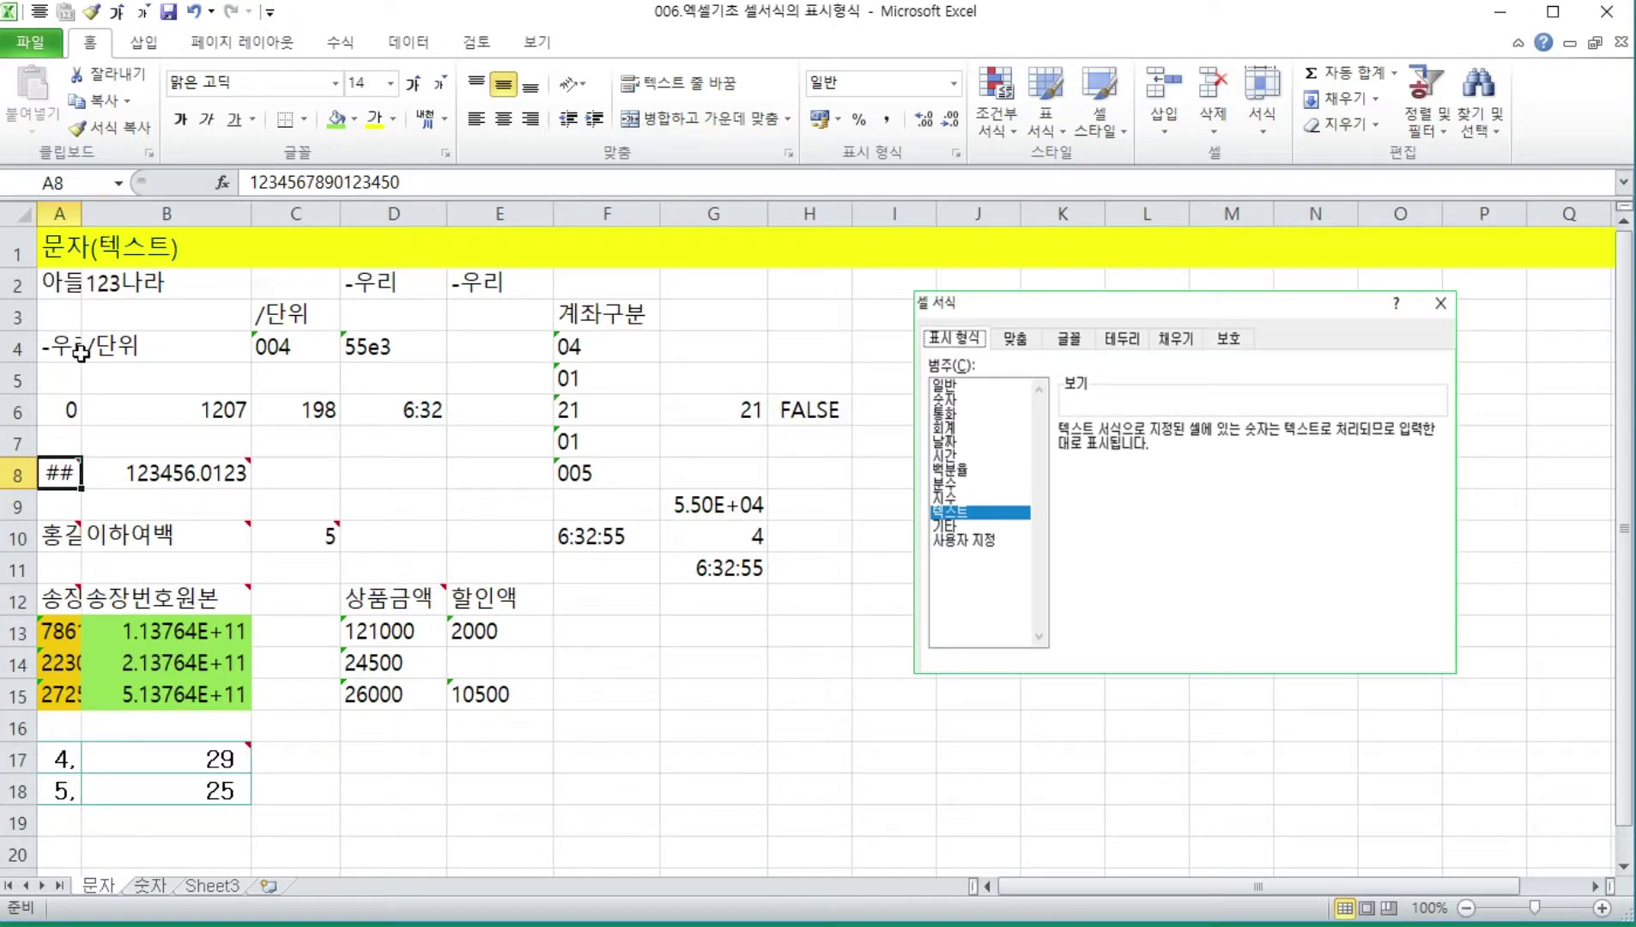
{"action": "key", "text": "ctrl+z"}
{"action": "key", "text": "ctrl+z"}
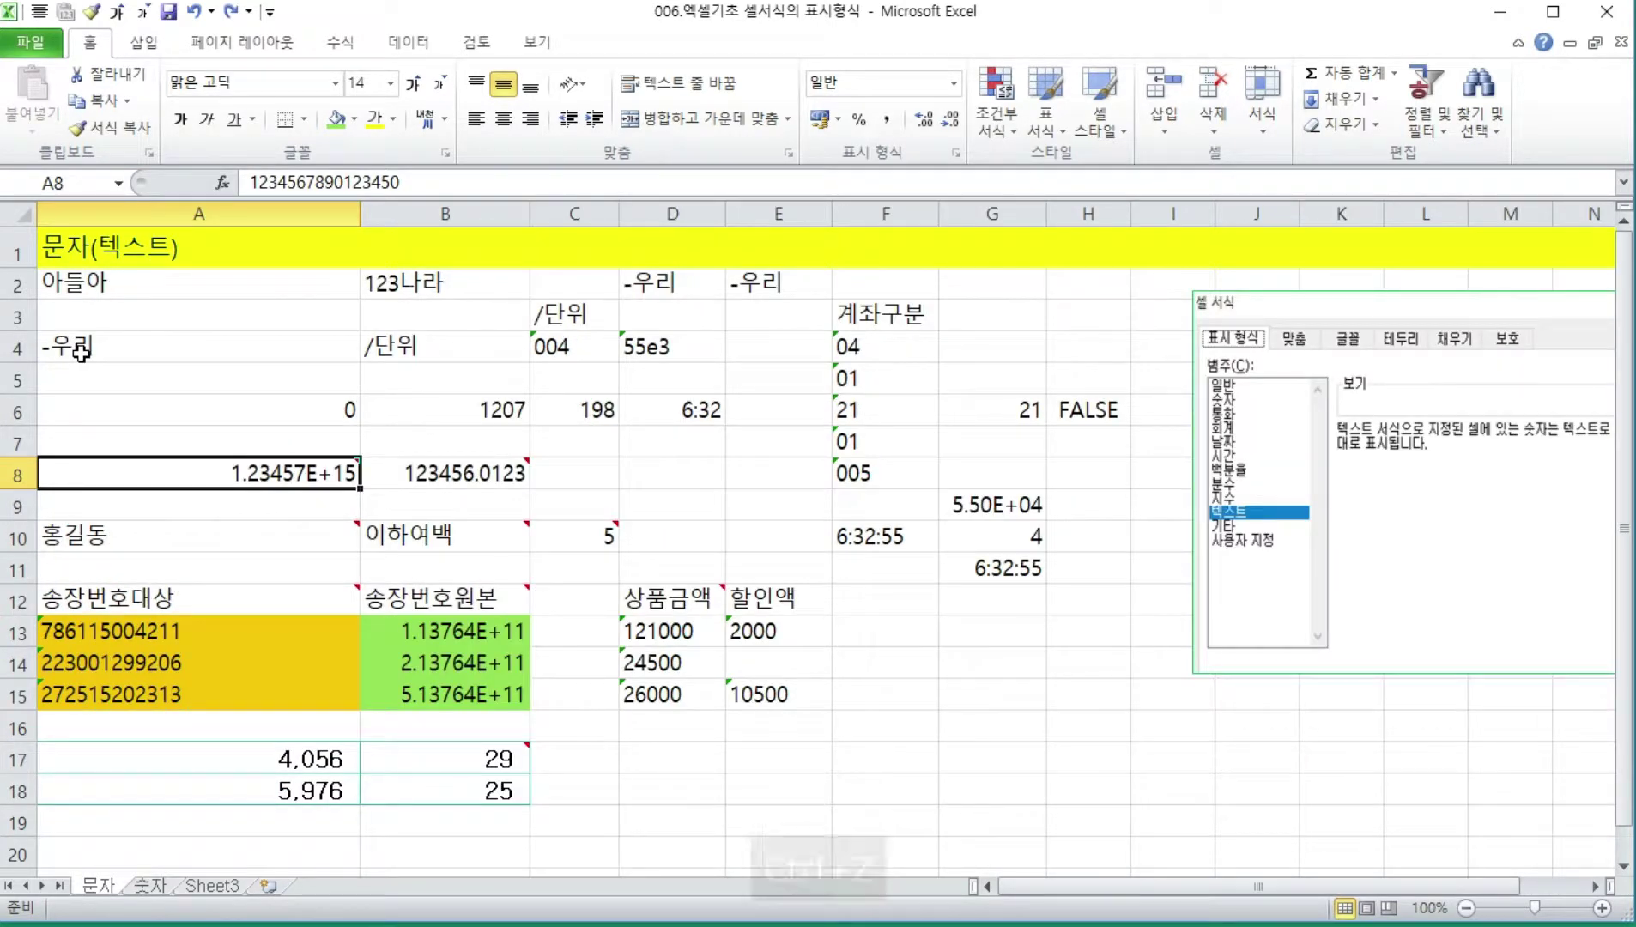
{"action": "key", "text": "ctrl+z"}
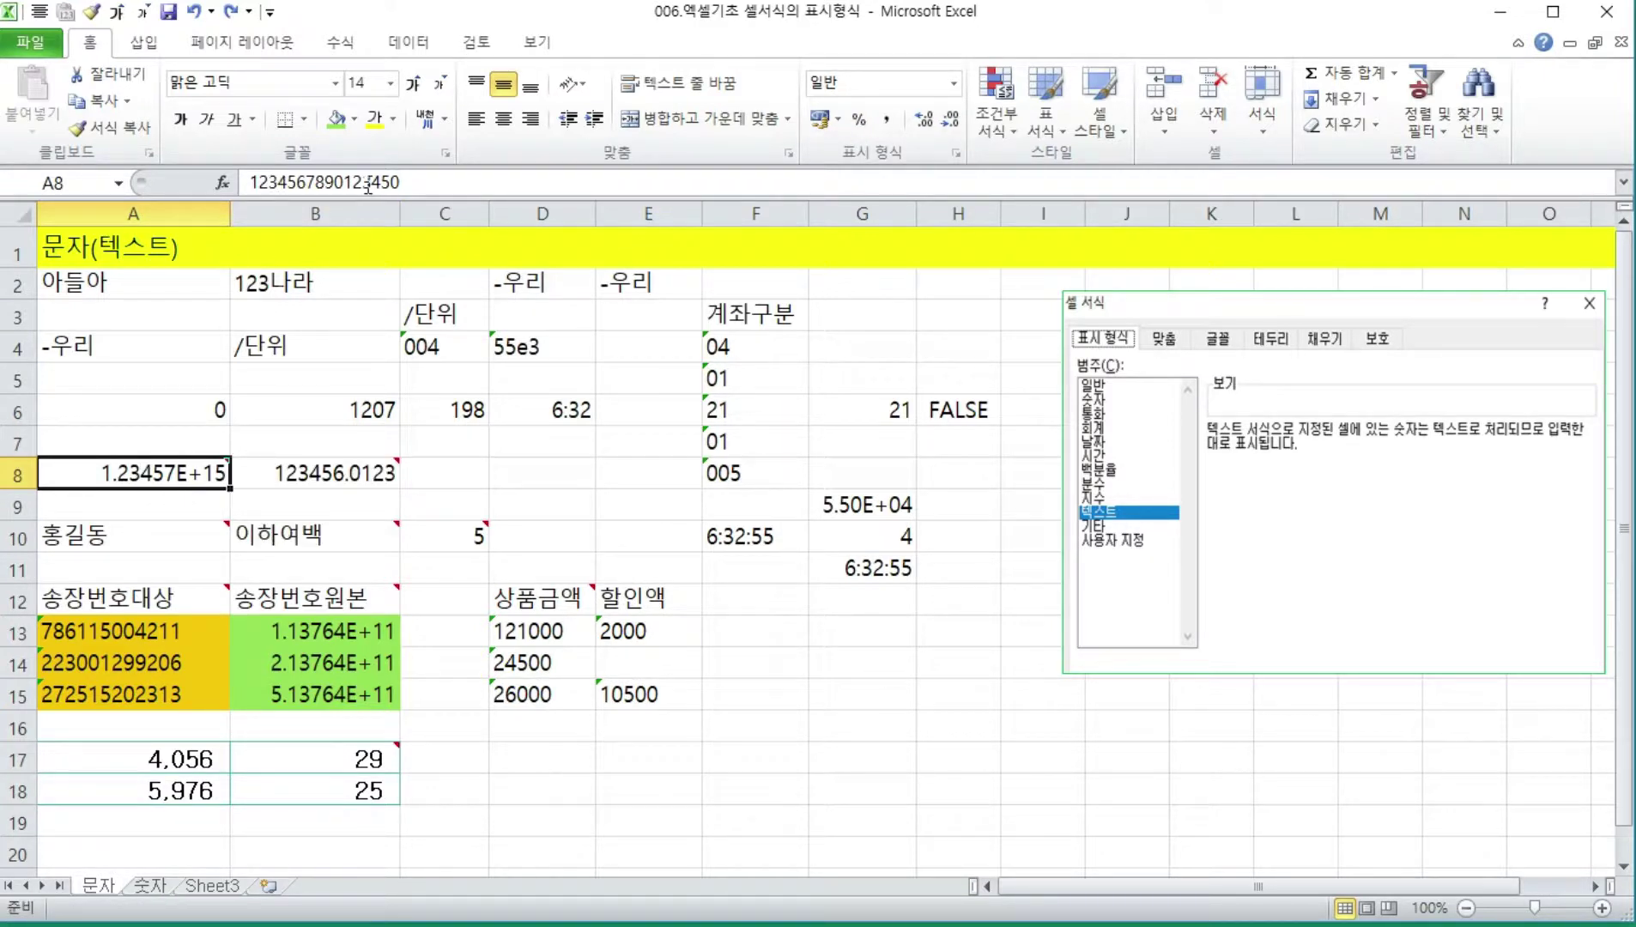
- Replace the final digit of the number in A8 with 6547 and check the stored number
{"action": "mouse_move", "coordinate": [144, 474]}
{"action": "left_click", "coordinate": [419, 182]}
{"action": "key", "text": "Right"}
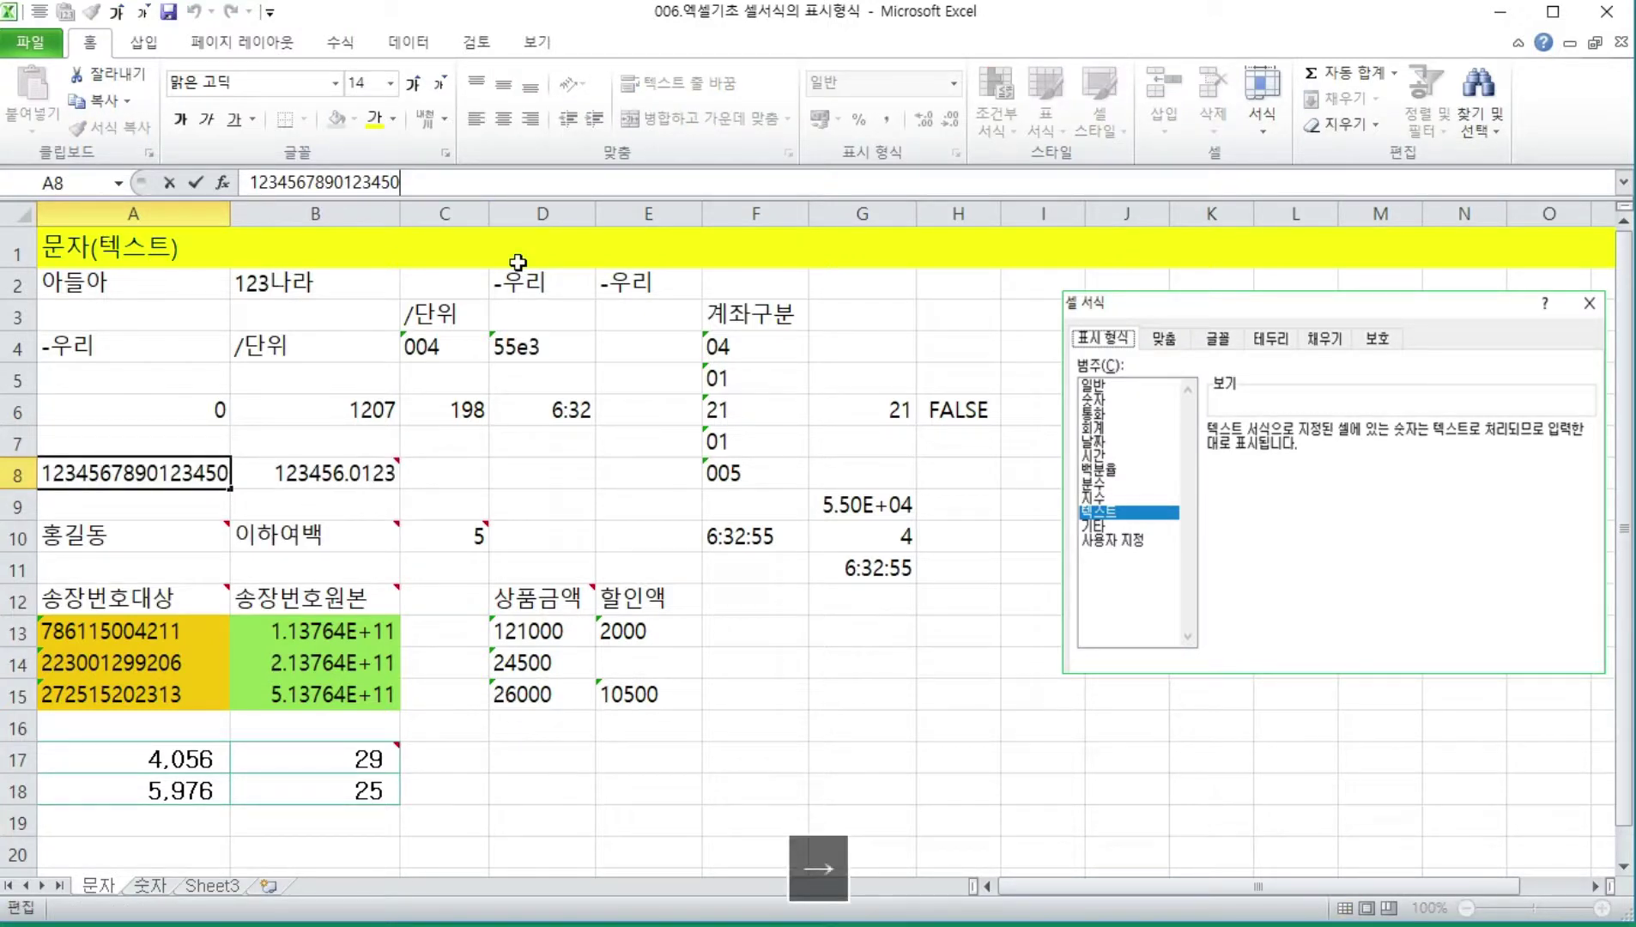
{"action": "key", "text": "Left"}
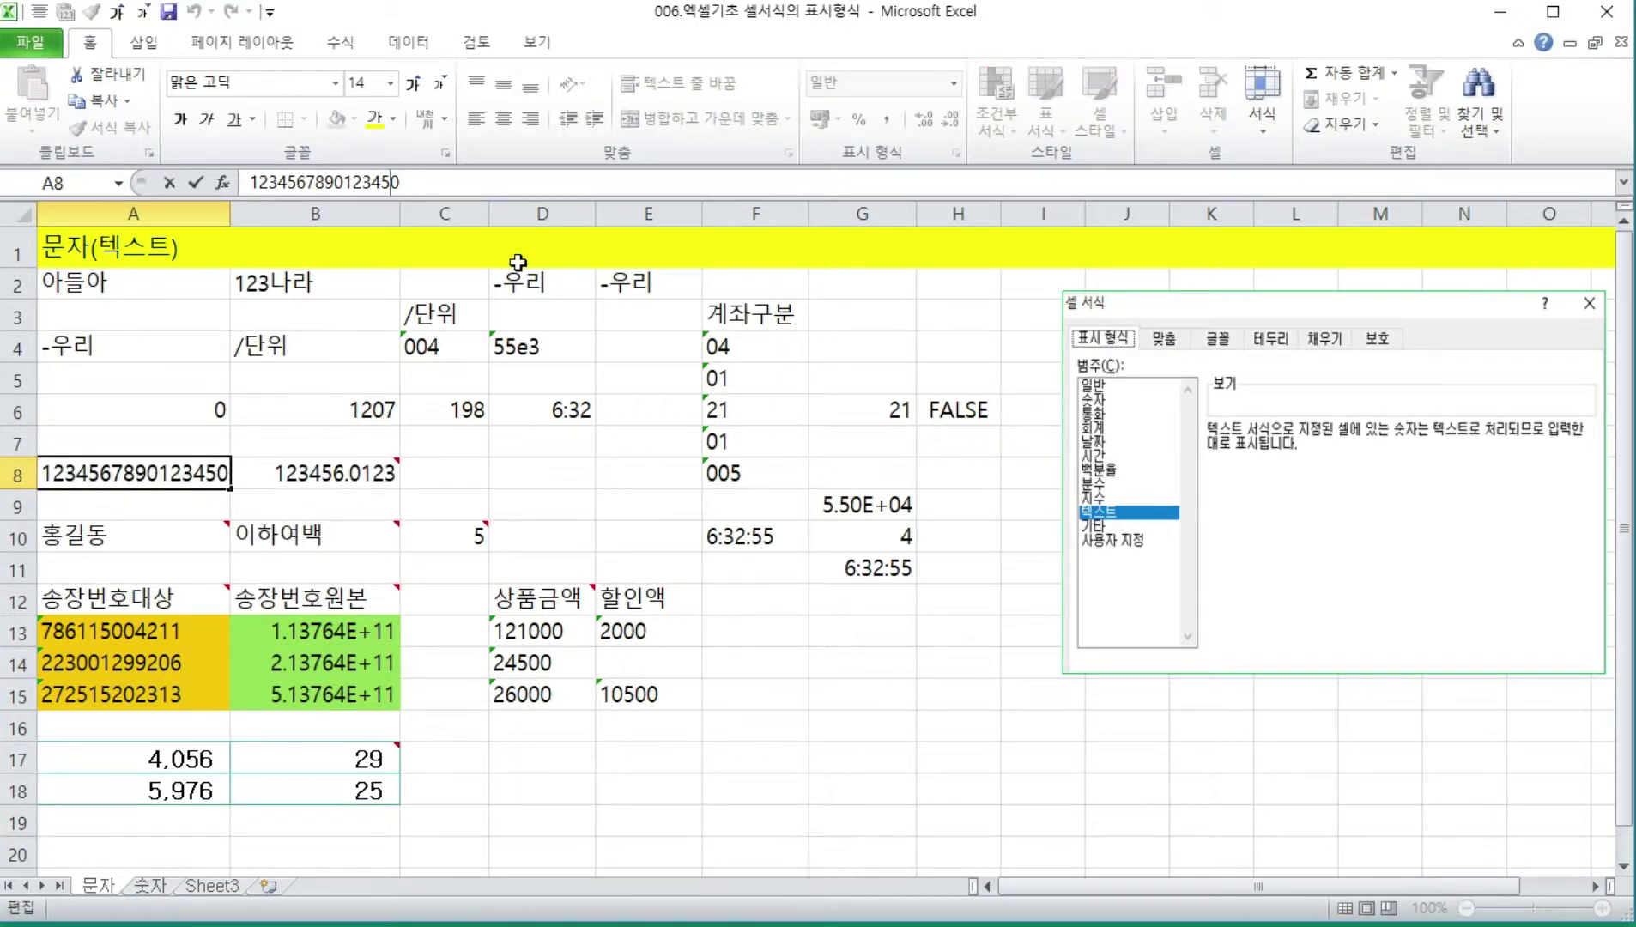
{"action": "key", "text": "shift+Home"}
{"action": "key", "text": "End"}
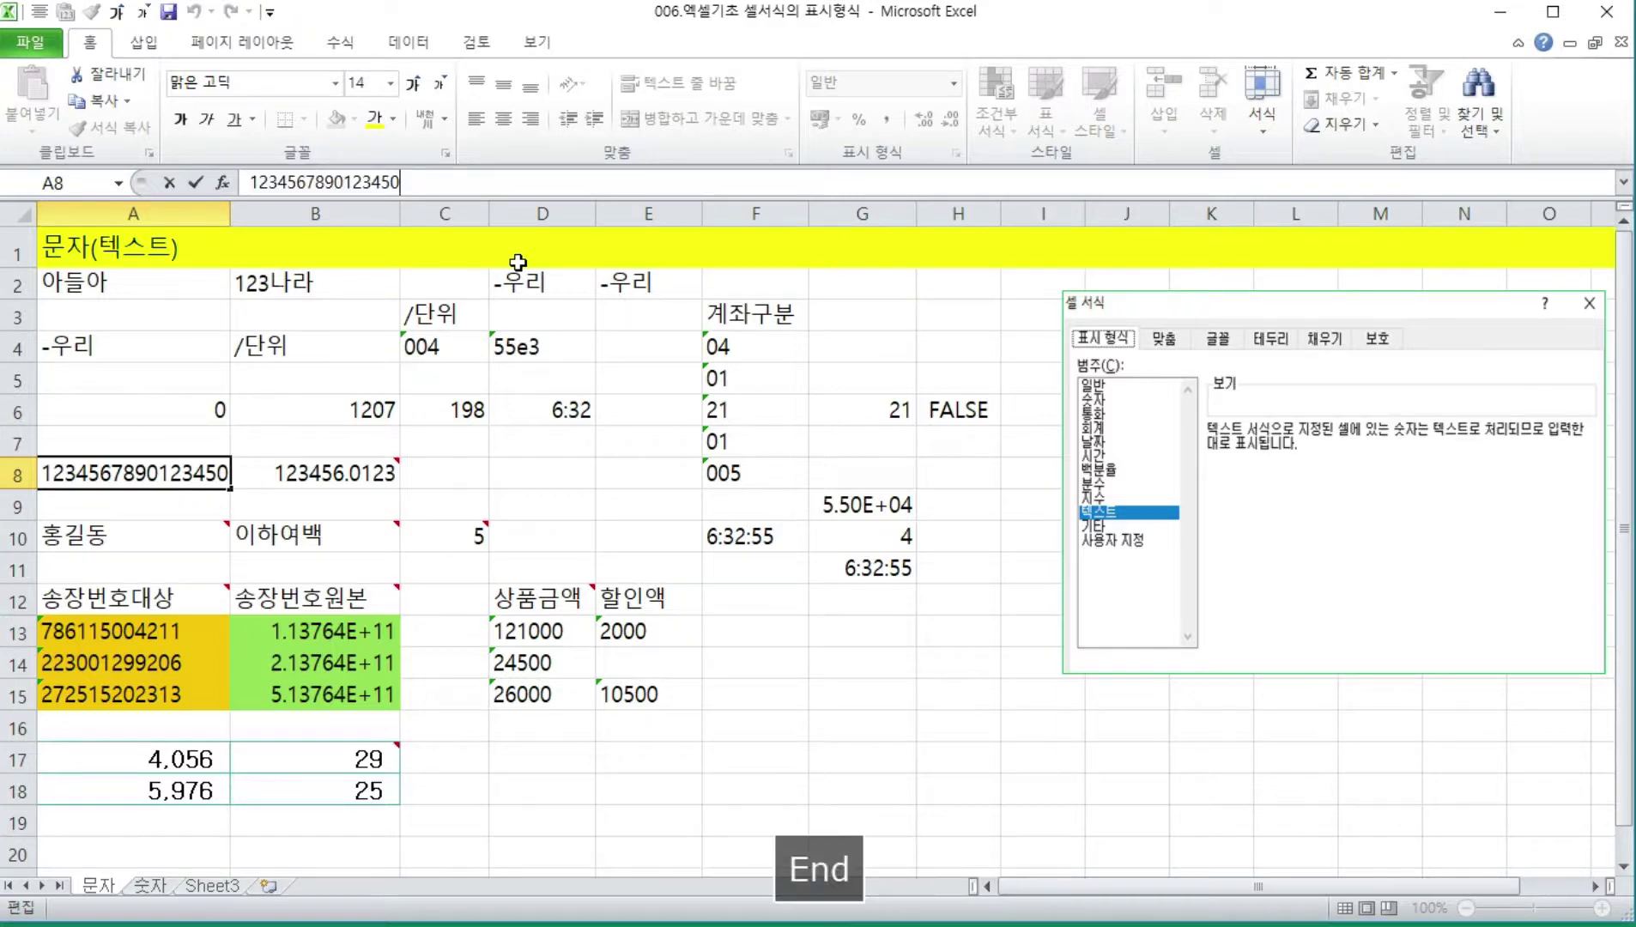
{"action": "key", "text": "shift+Left"}
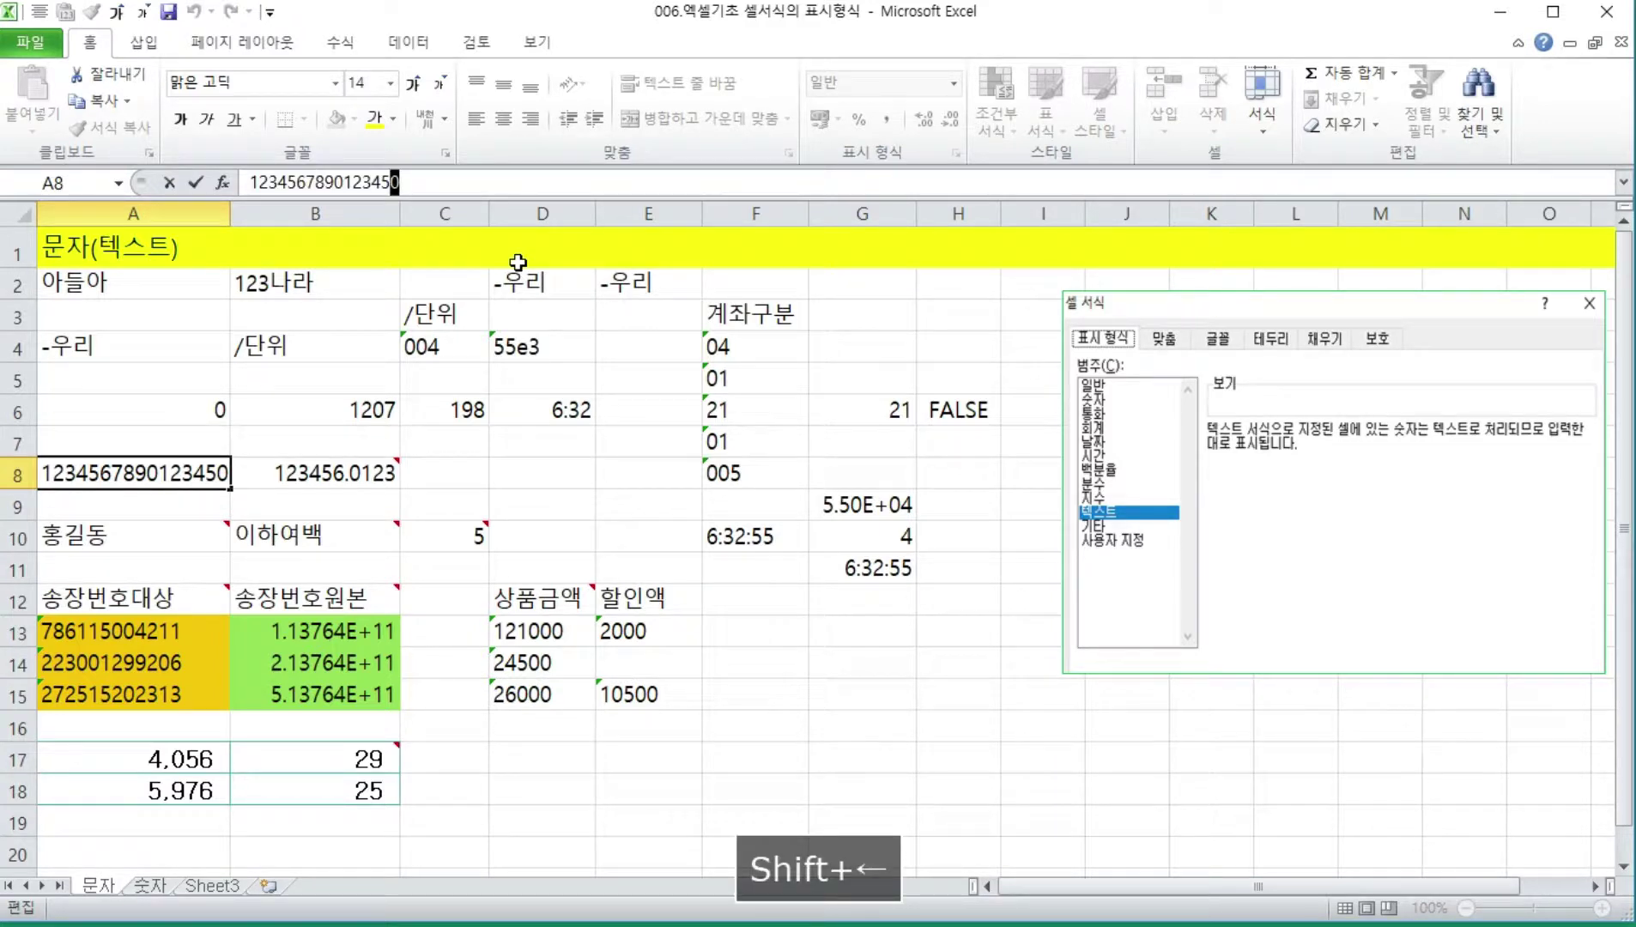
{"action": "key", "text": "Right"}
{"action": "key", "text": "BackSpace"}
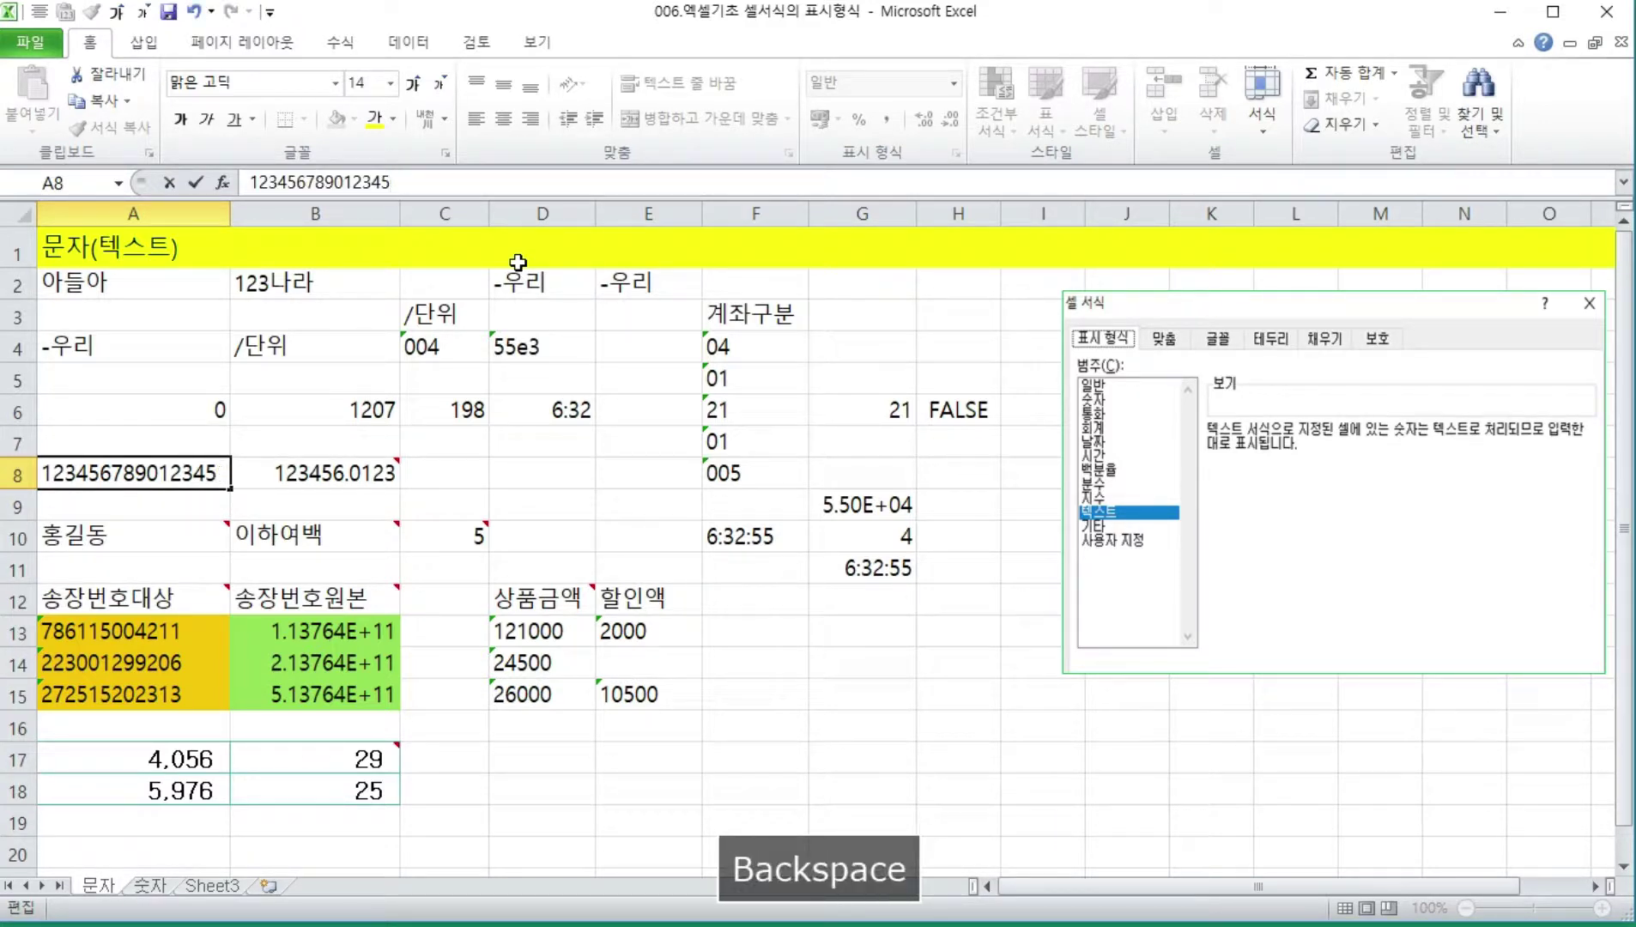
{"action": "type", "text": "6547"}
{"action": "key", "text": "Return"}
{"action": "key", "text": "Return"}
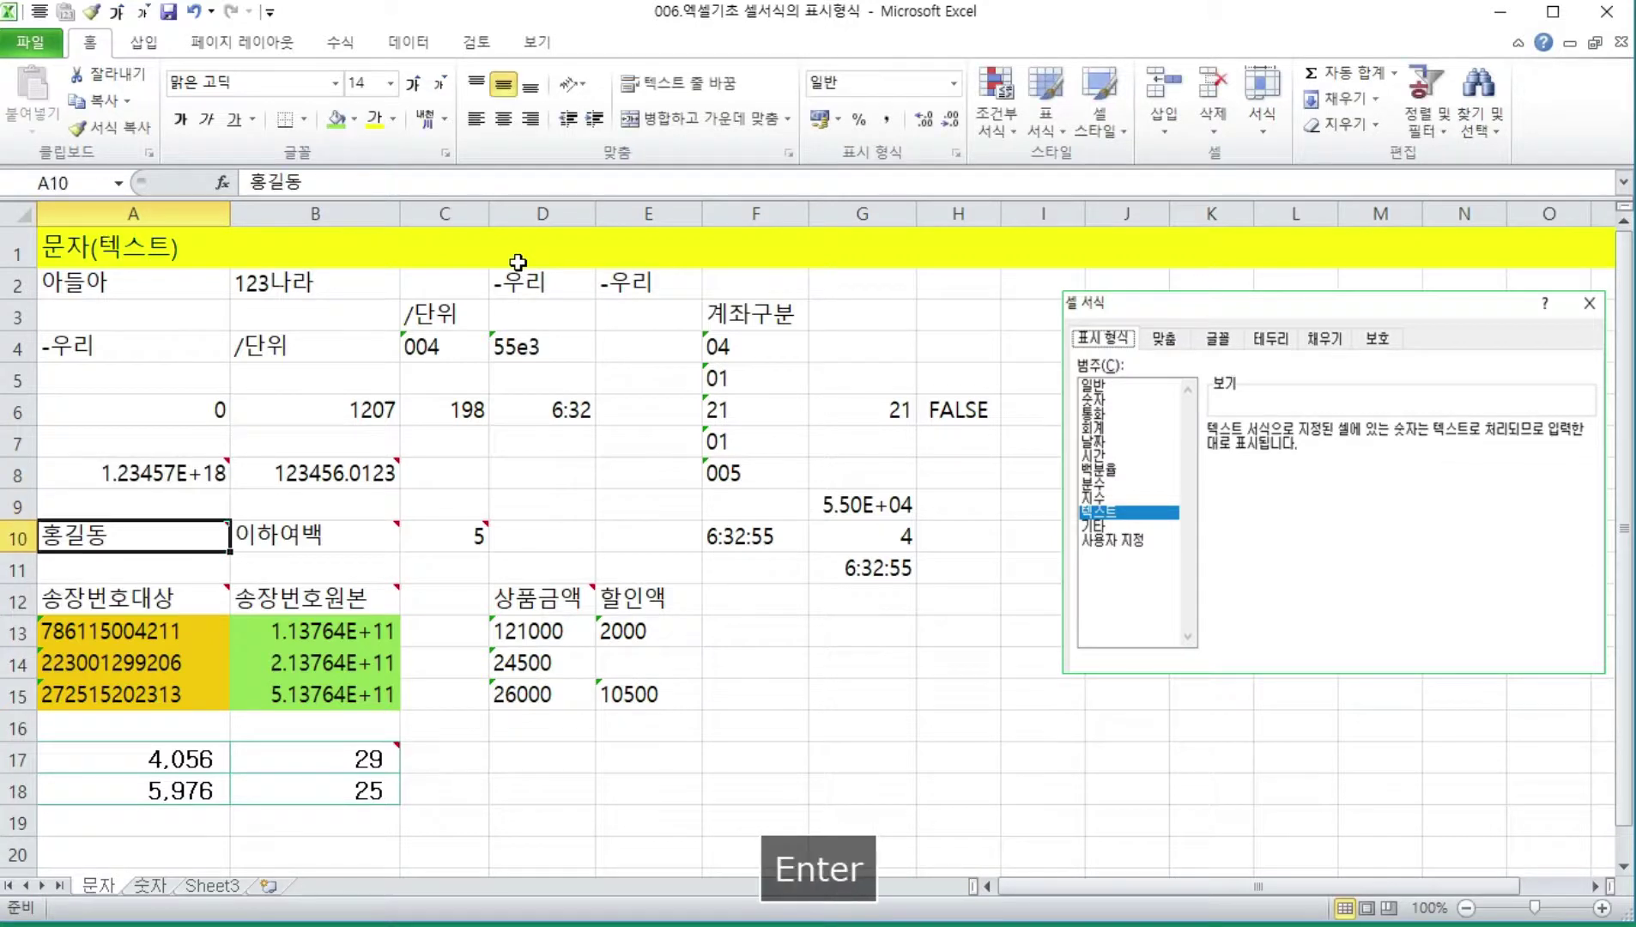
{"action": "key", "text": "Up"}
{"action": "key", "text": "Up"}
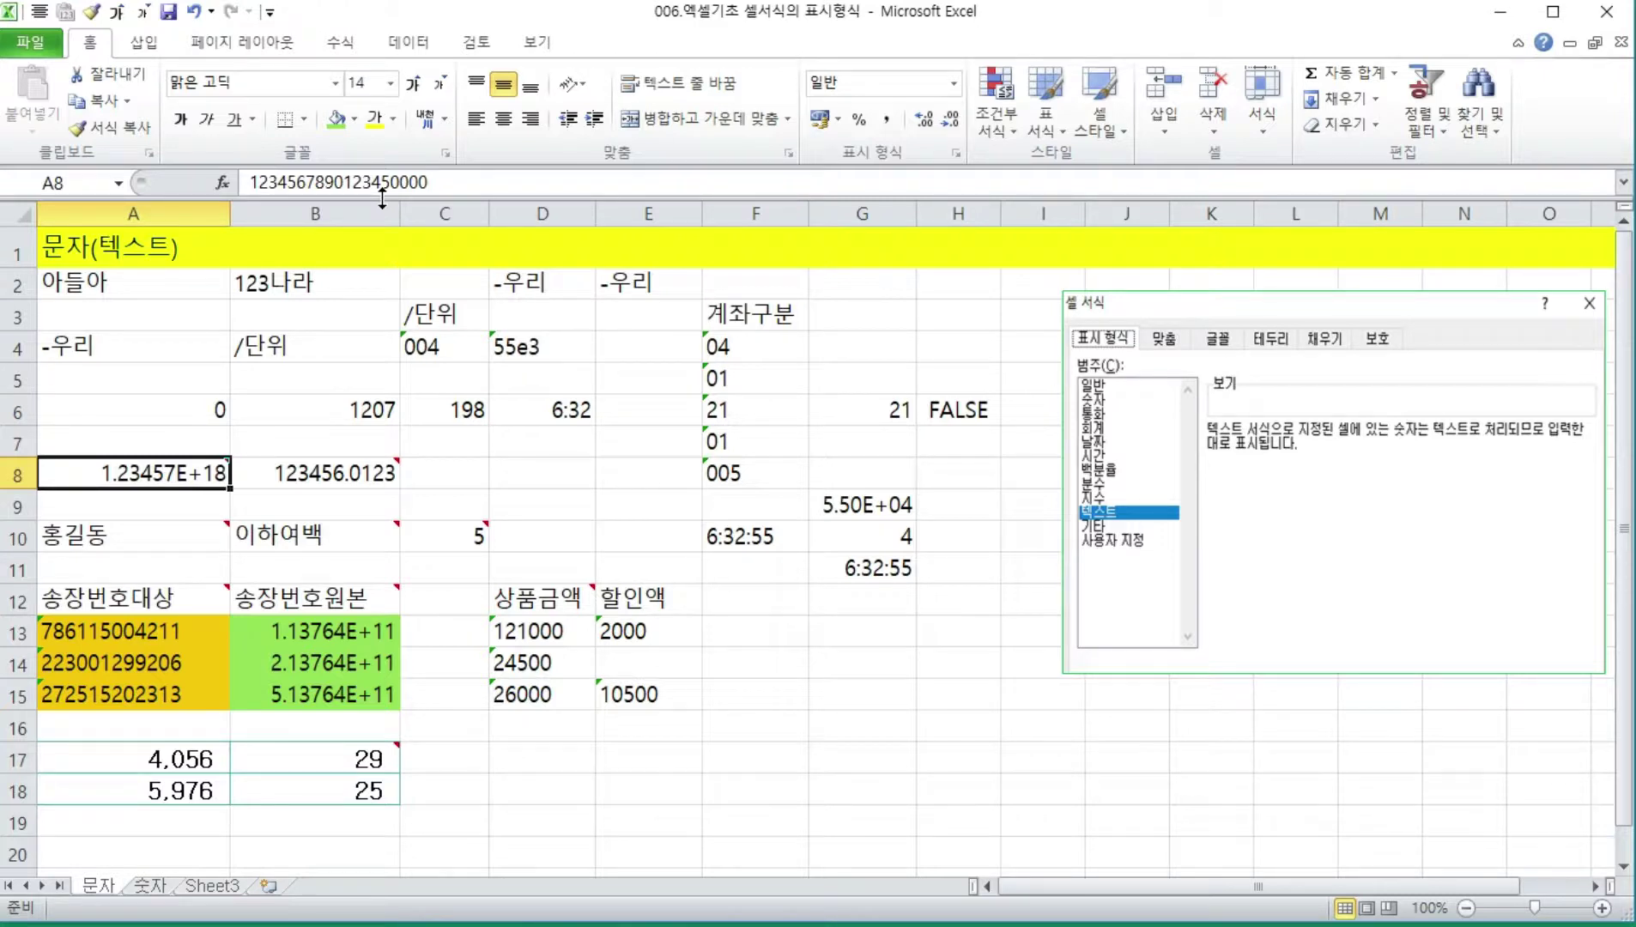
- Append 2356 to the decimals in B8, making 123456.0123456782356, and check the stored value
{"action": "key", "text": "Right"}
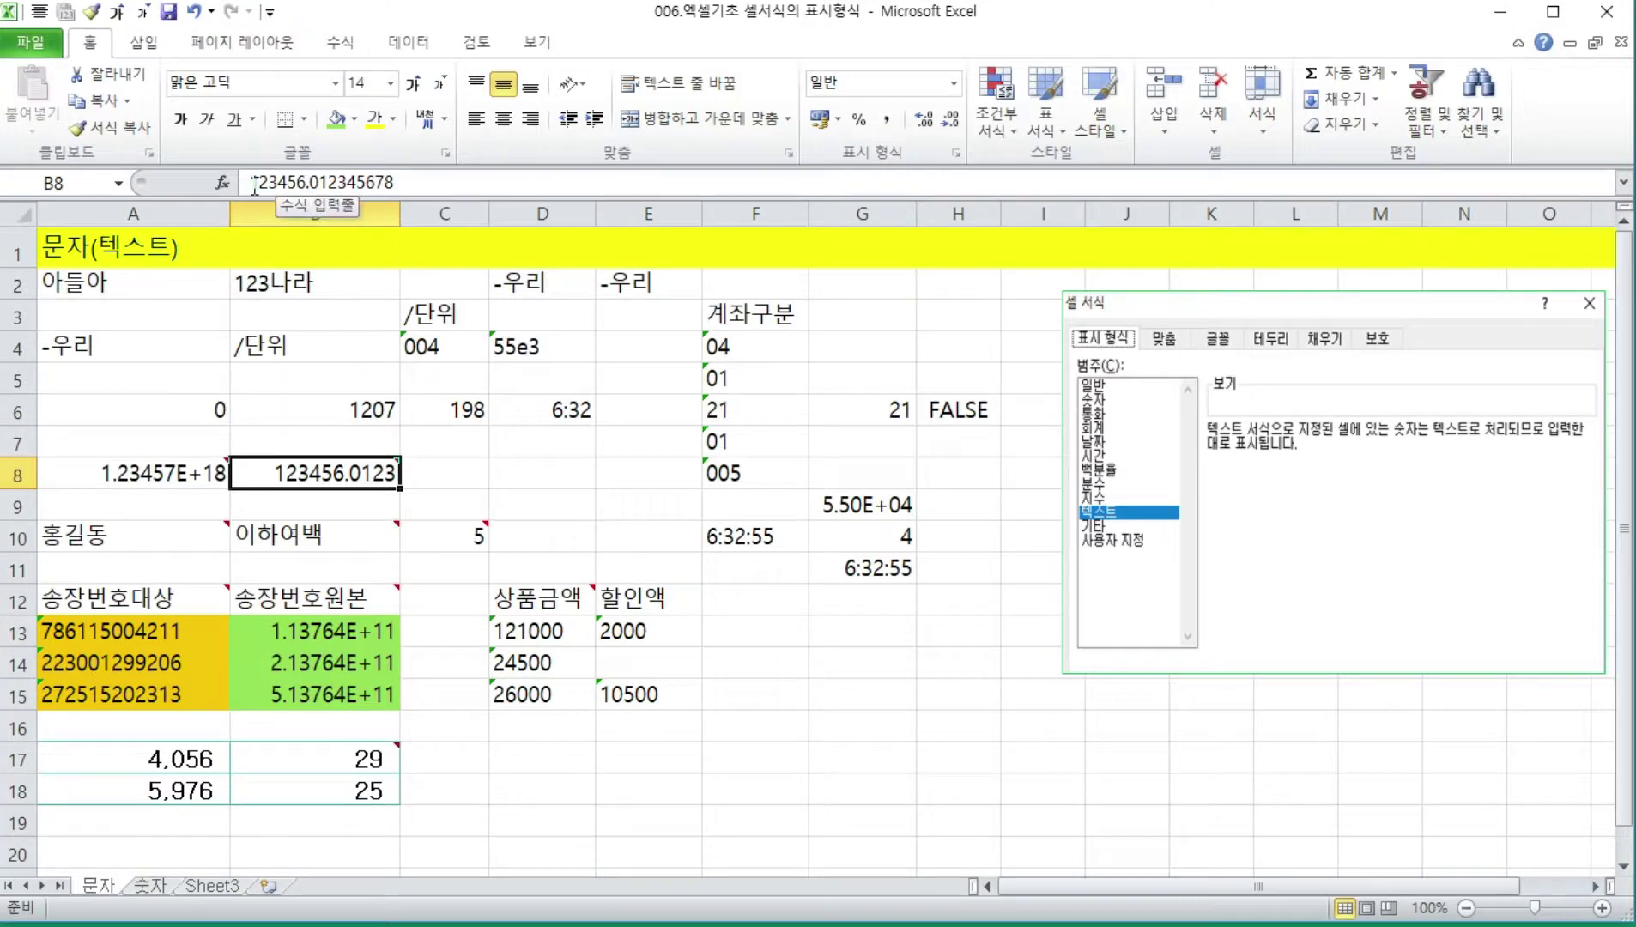
{"action": "left_click", "coordinate": [417, 181]}
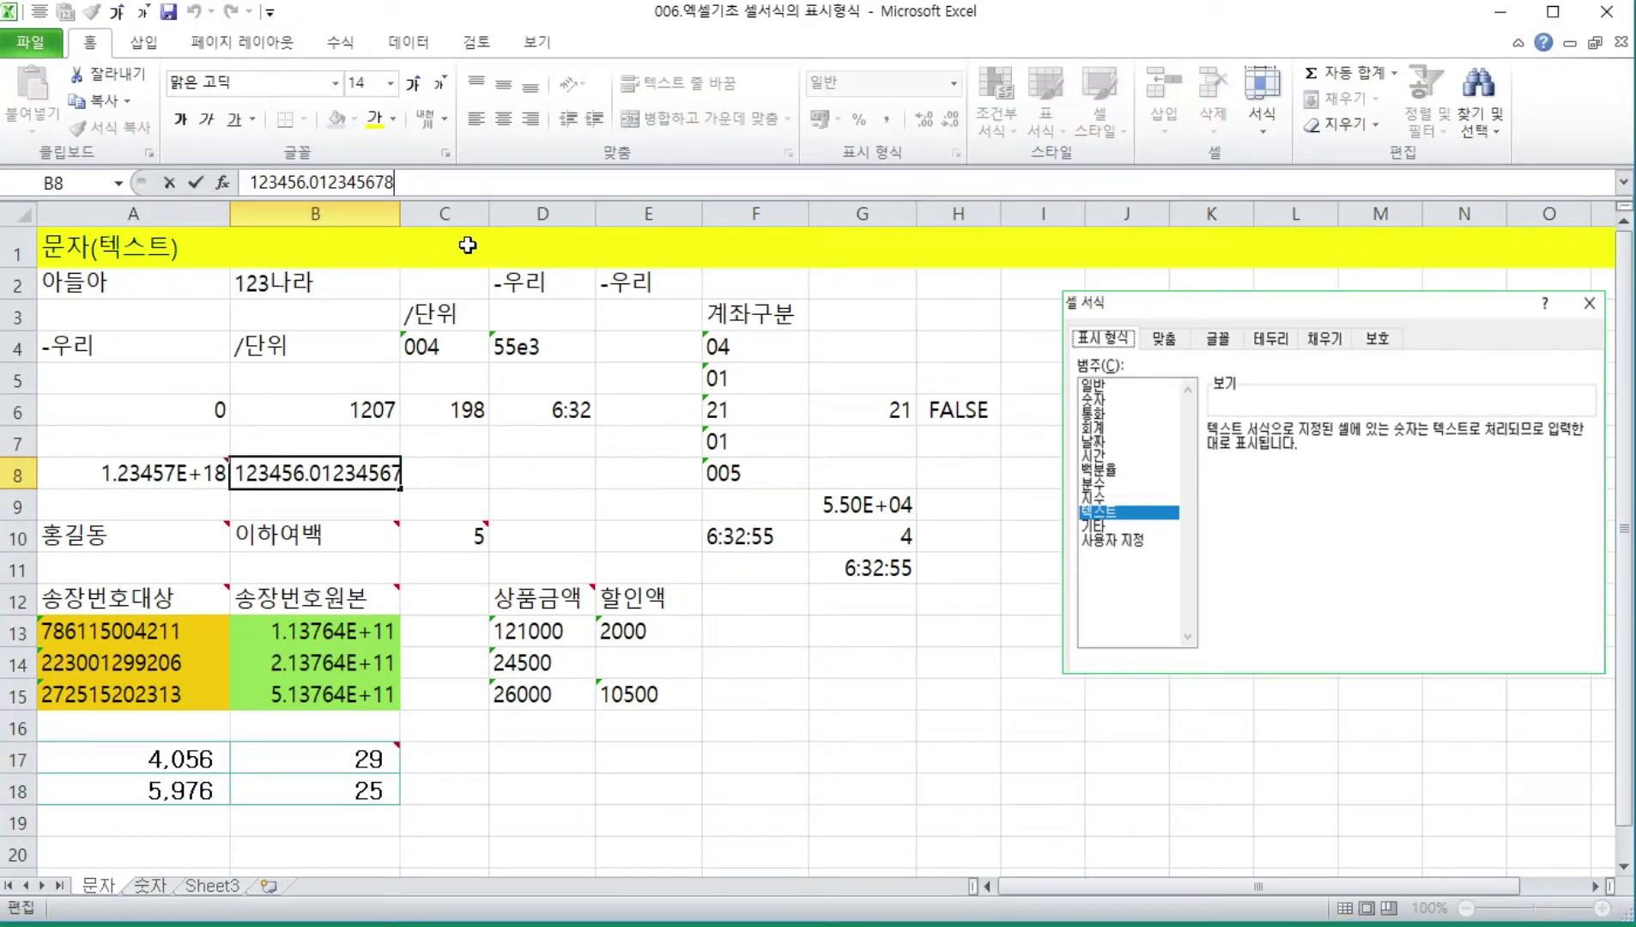
{"action": "type", "text": "2356"}
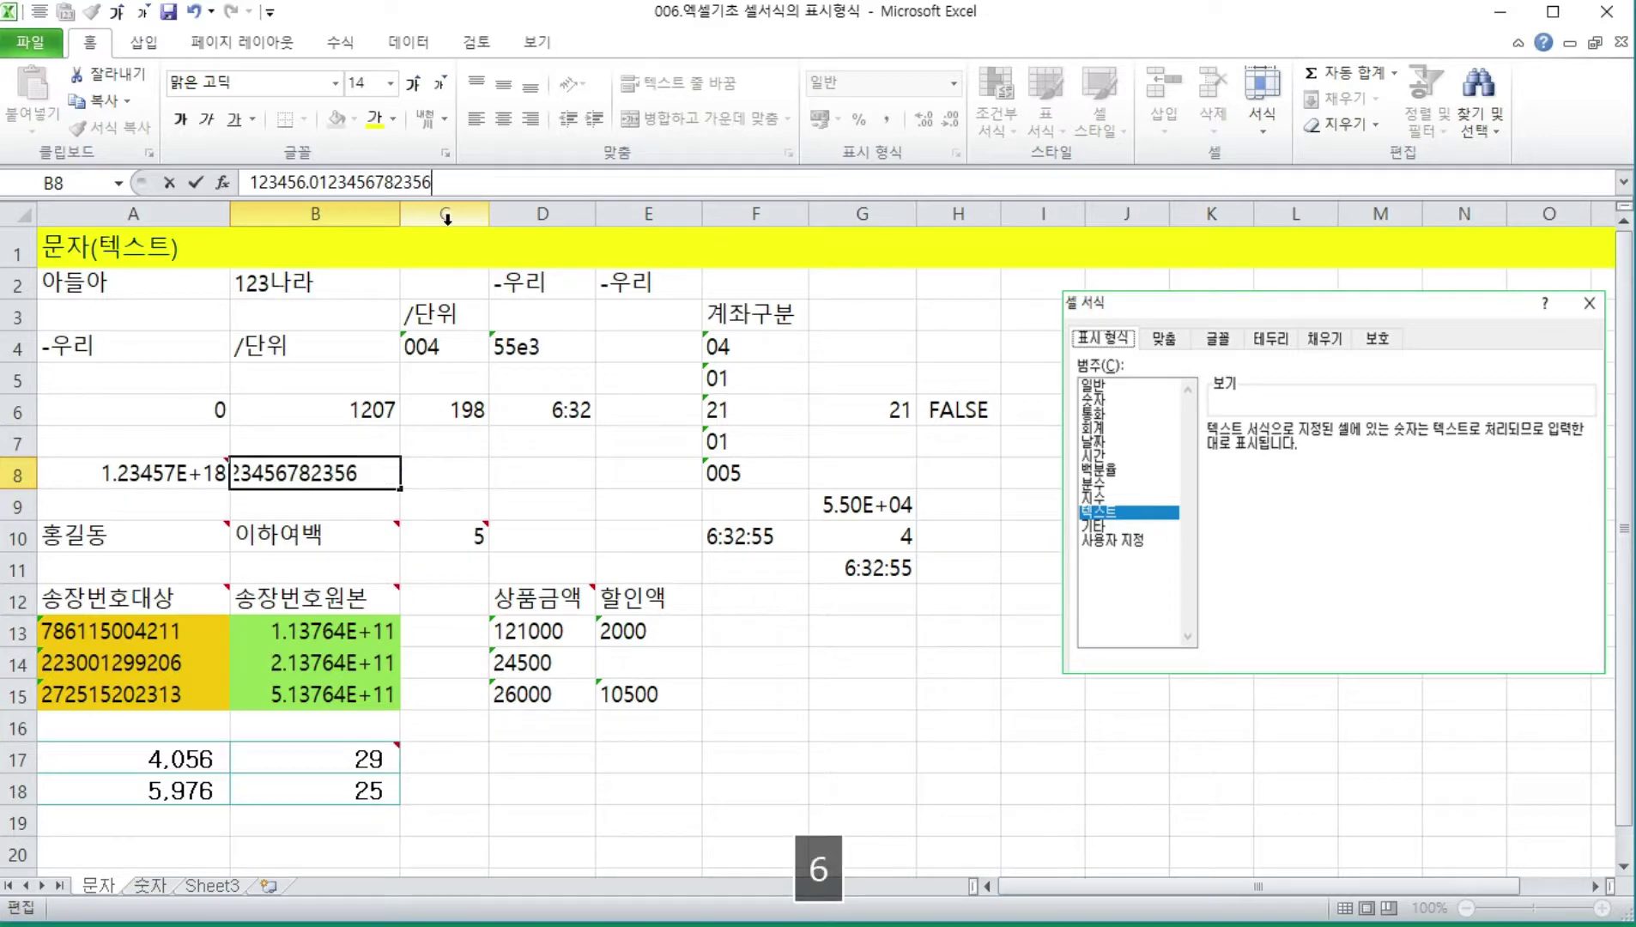
{"action": "key", "text": "Return"}
{"action": "key", "text": "Up"}
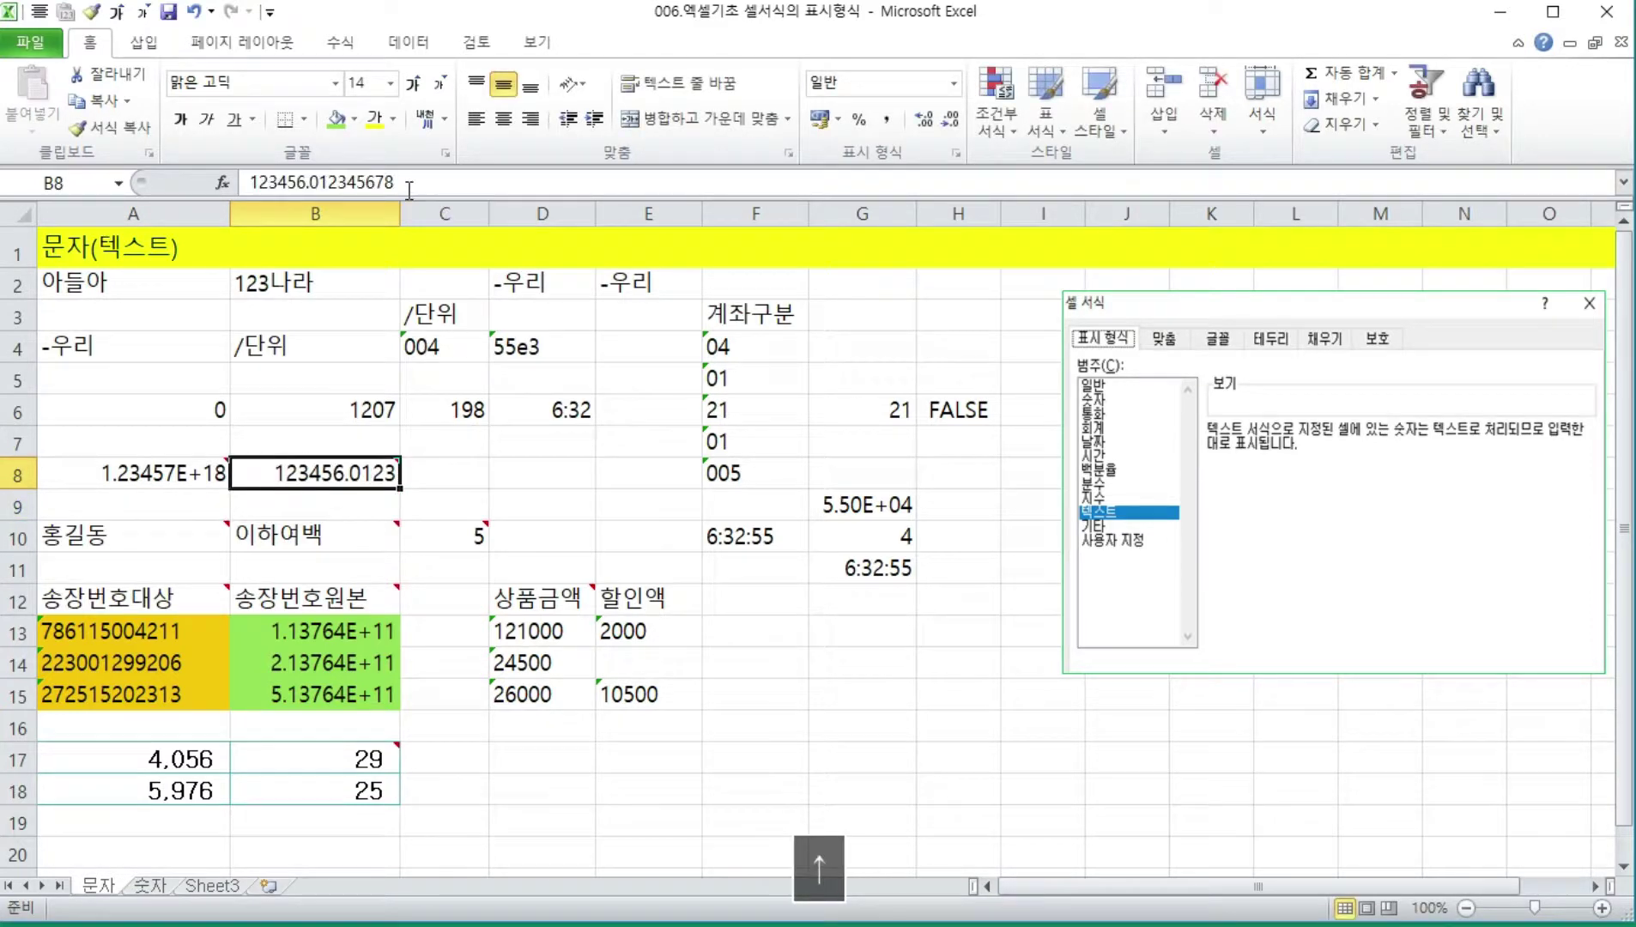
- Insert 123 before the decimal point in B8, making 123456123.012345678, and check the stored value
{"action": "left_click", "coordinate": [313, 184]}
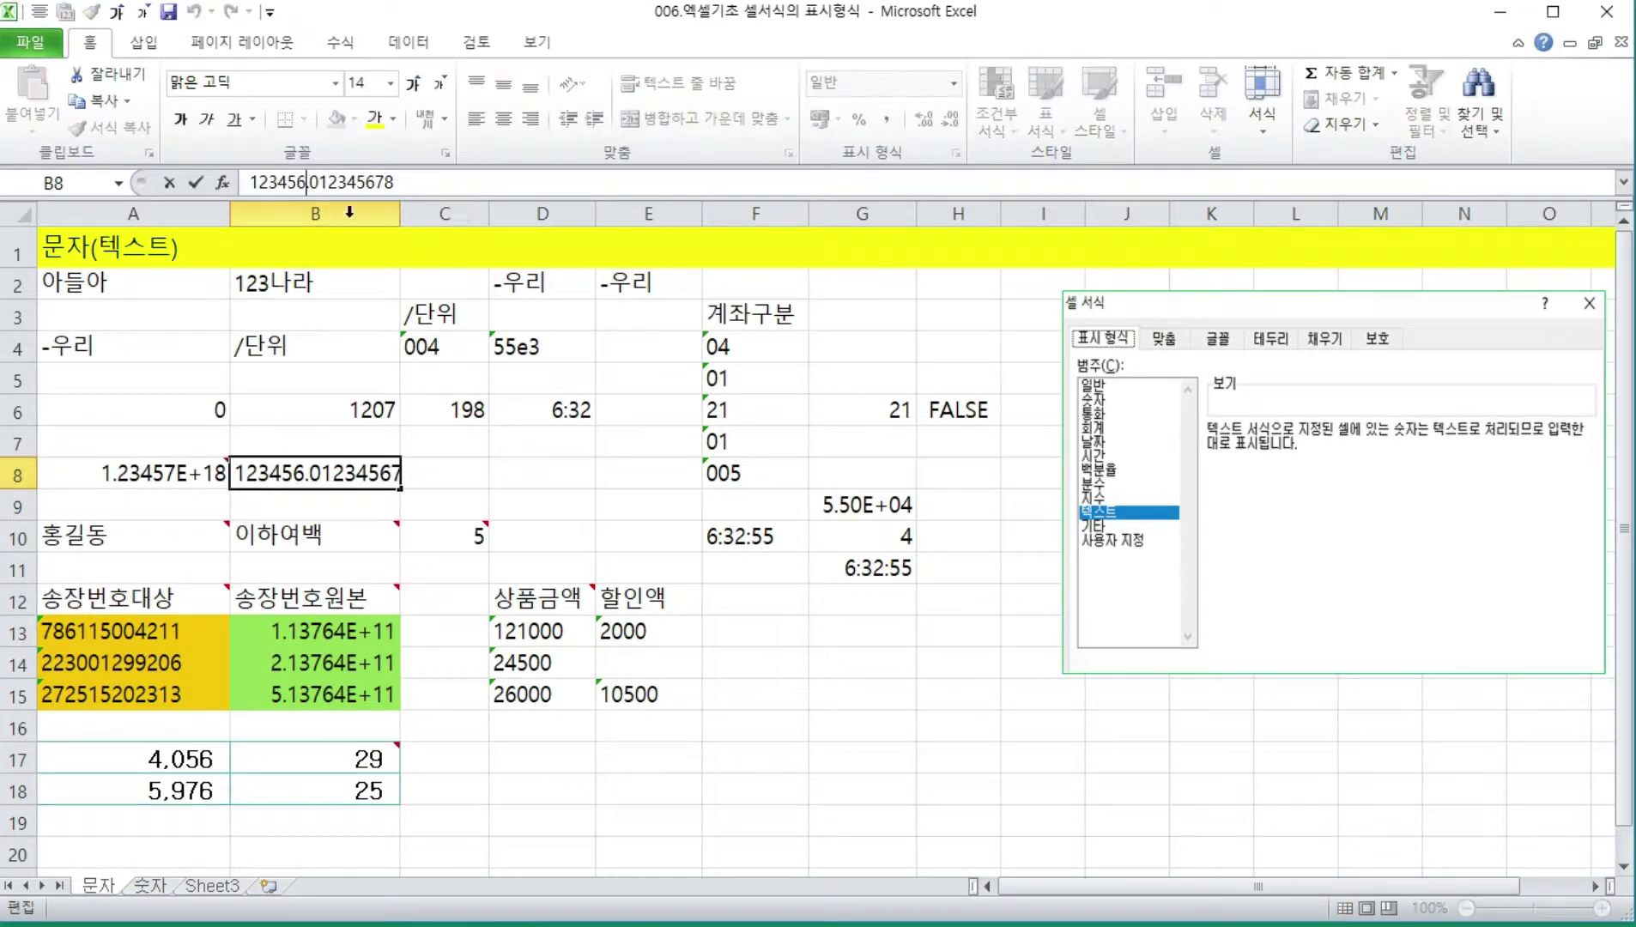
{"action": "type", "text": "123"}
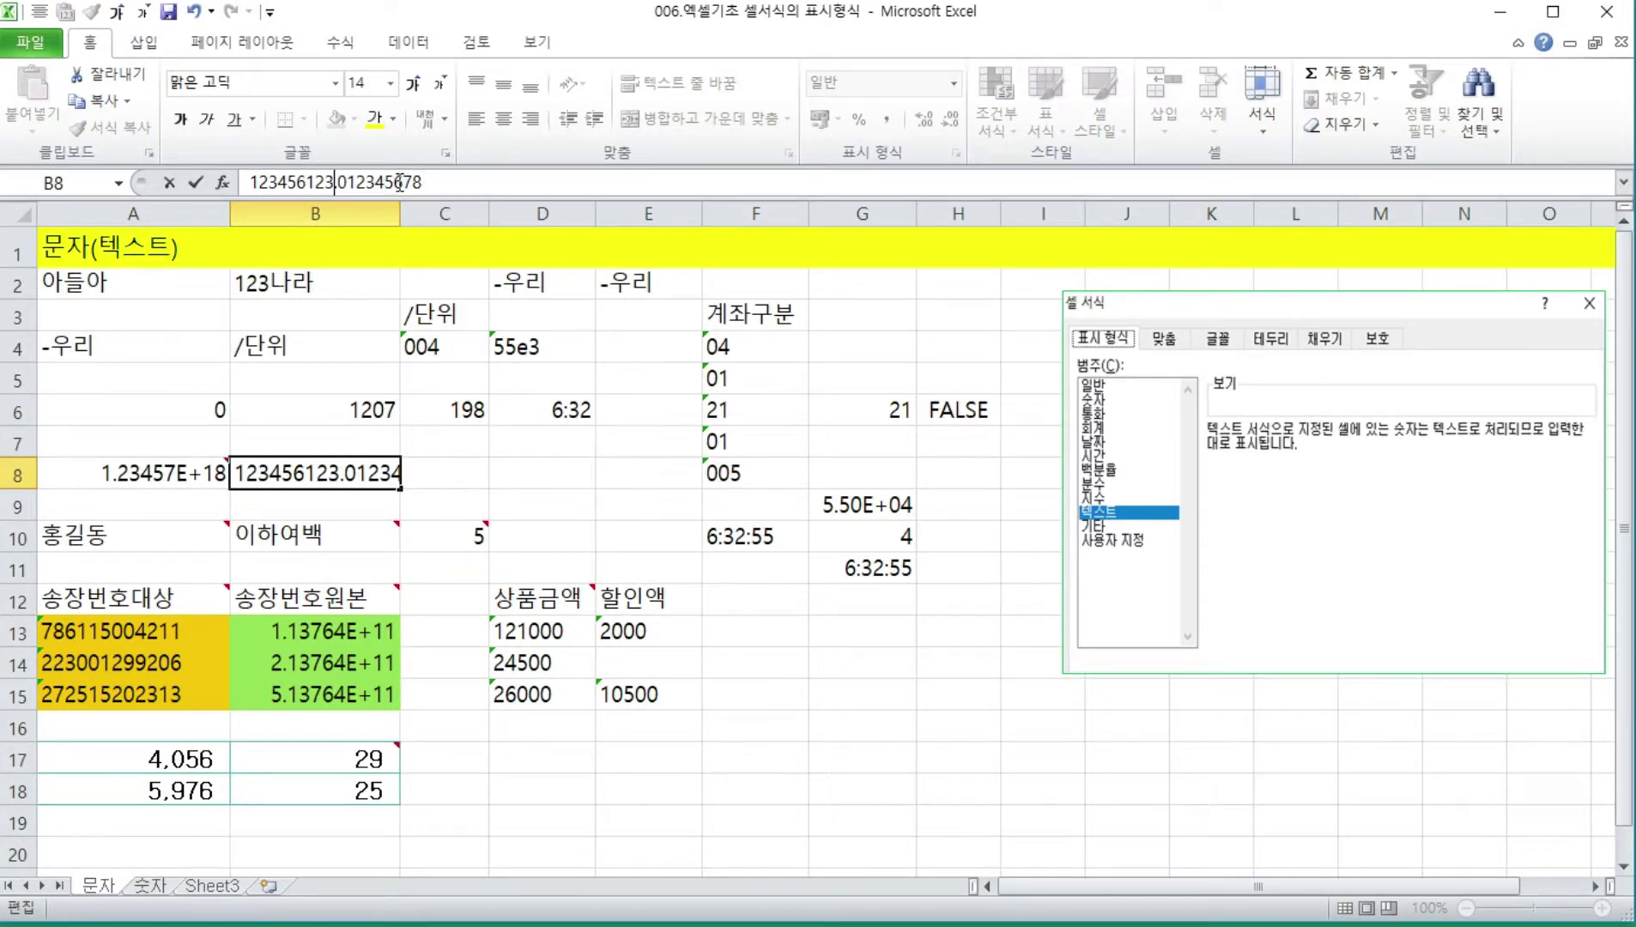
{"action": "key", "text": "Return"}
{"action": "key", "text": "Up"}
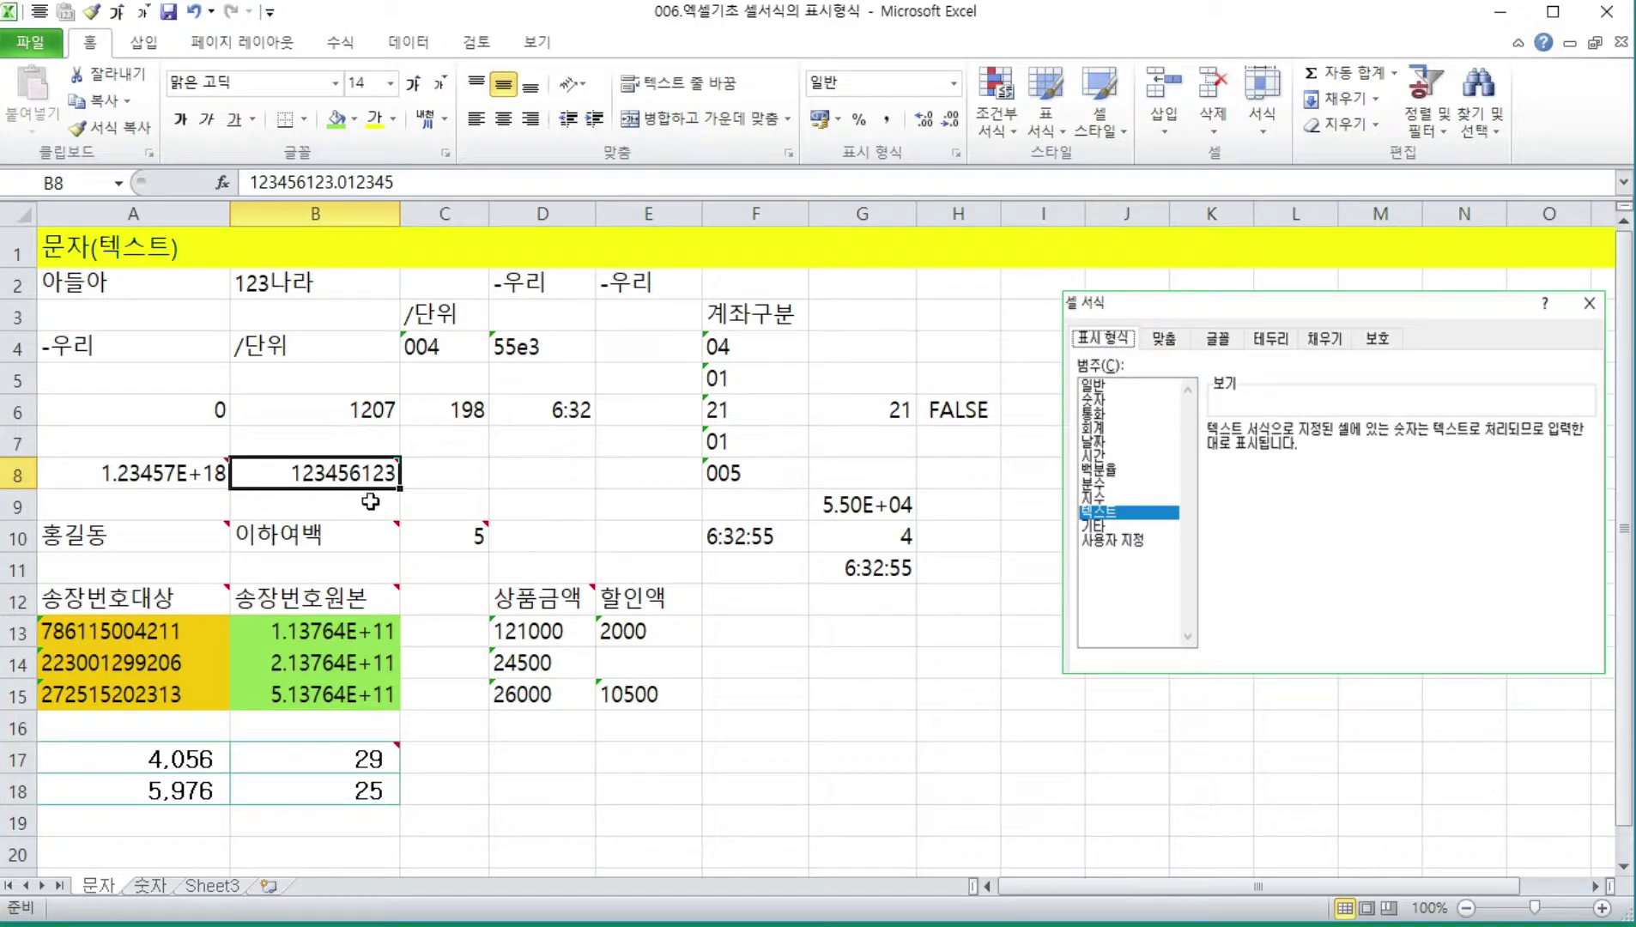
- Read the note attached to A10 and inspect the cell's stored content
{"action": "mouse_move", "coordinate": [228, 523]}
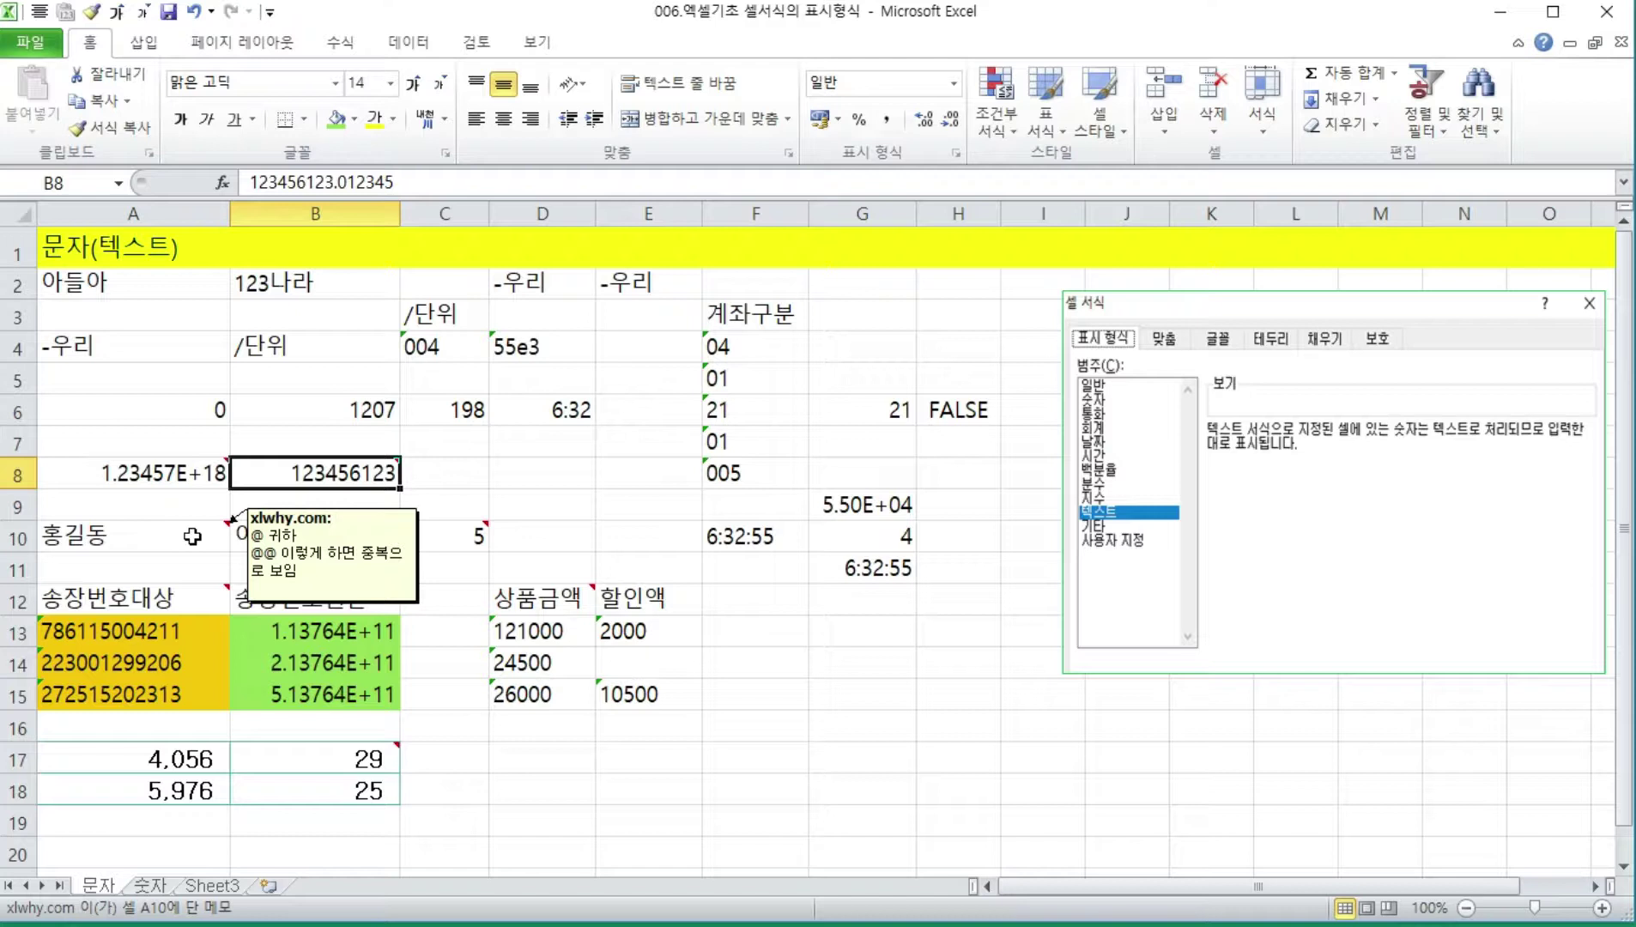
{"action": "left_click", "coordinate": [192, 536]}
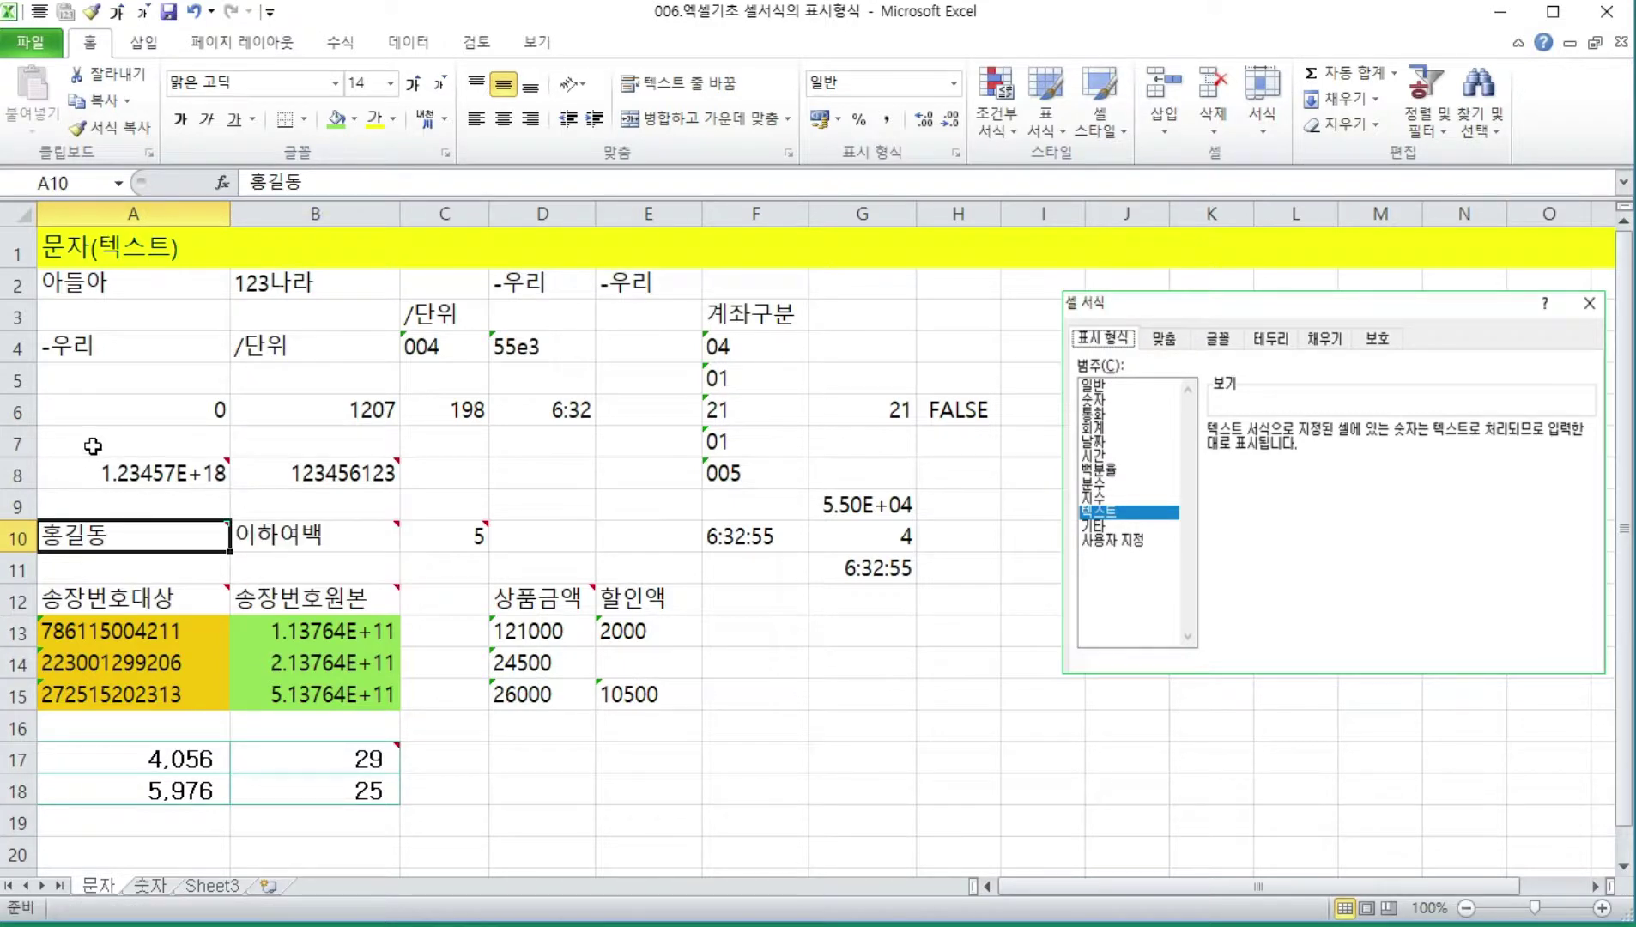
- Apply the custom number format "@ 귀하" to A10, with a space between the text placeholder and the suffix
{"action": "key", "text": "ctrl+1"}
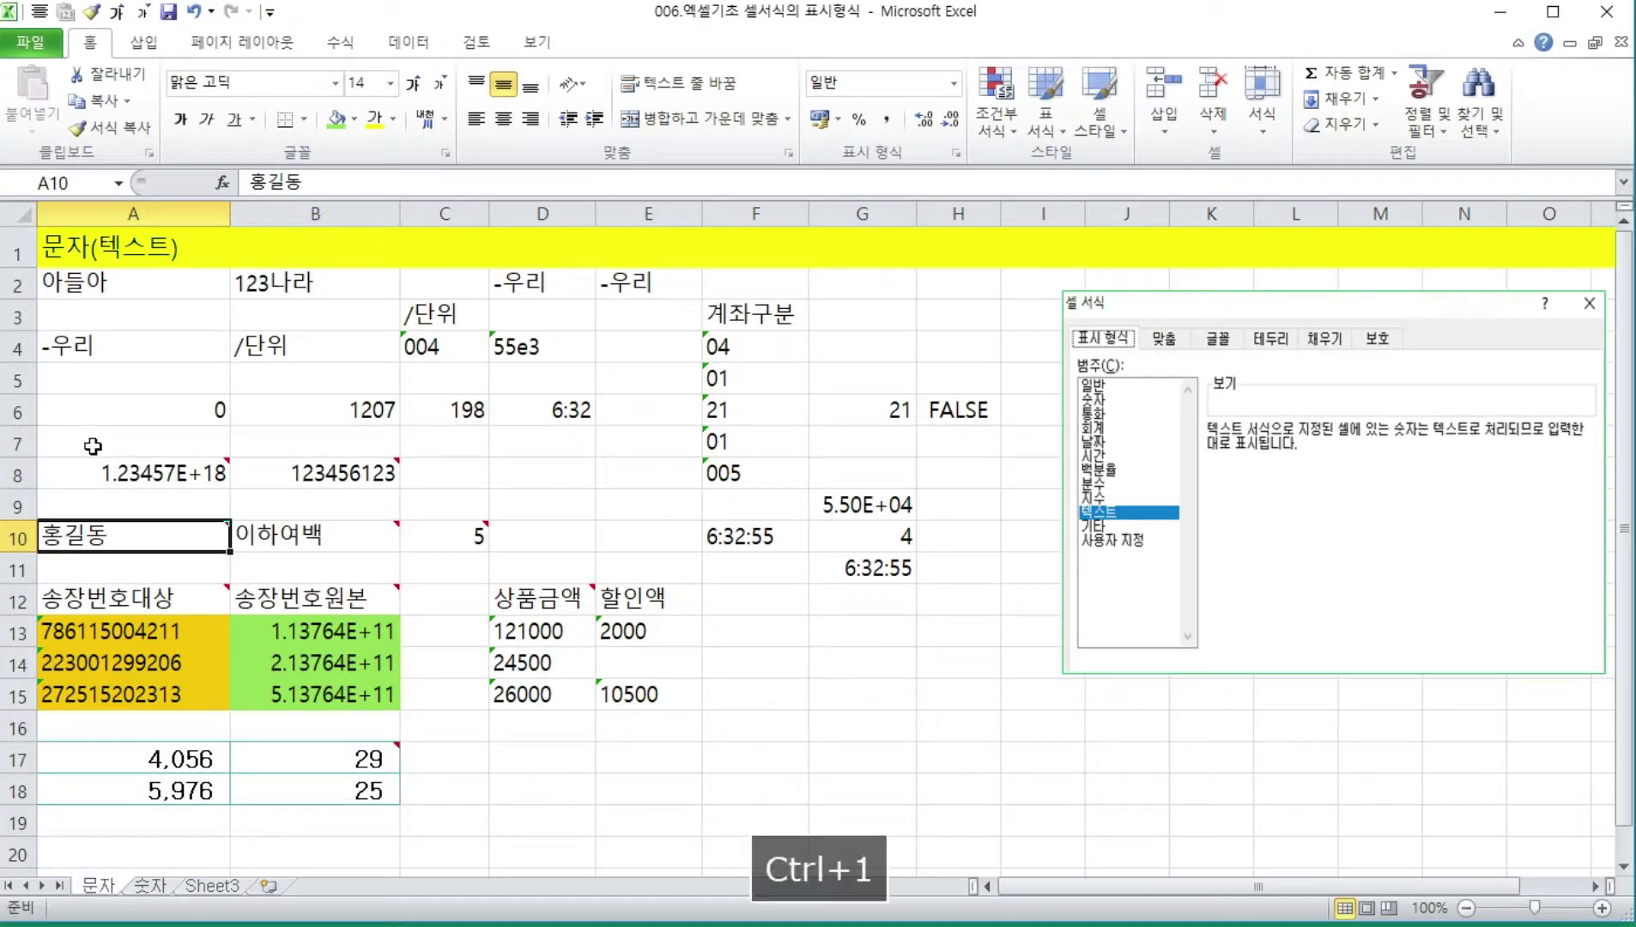
{"action": "left_click", "coordinate": [333, 285]}
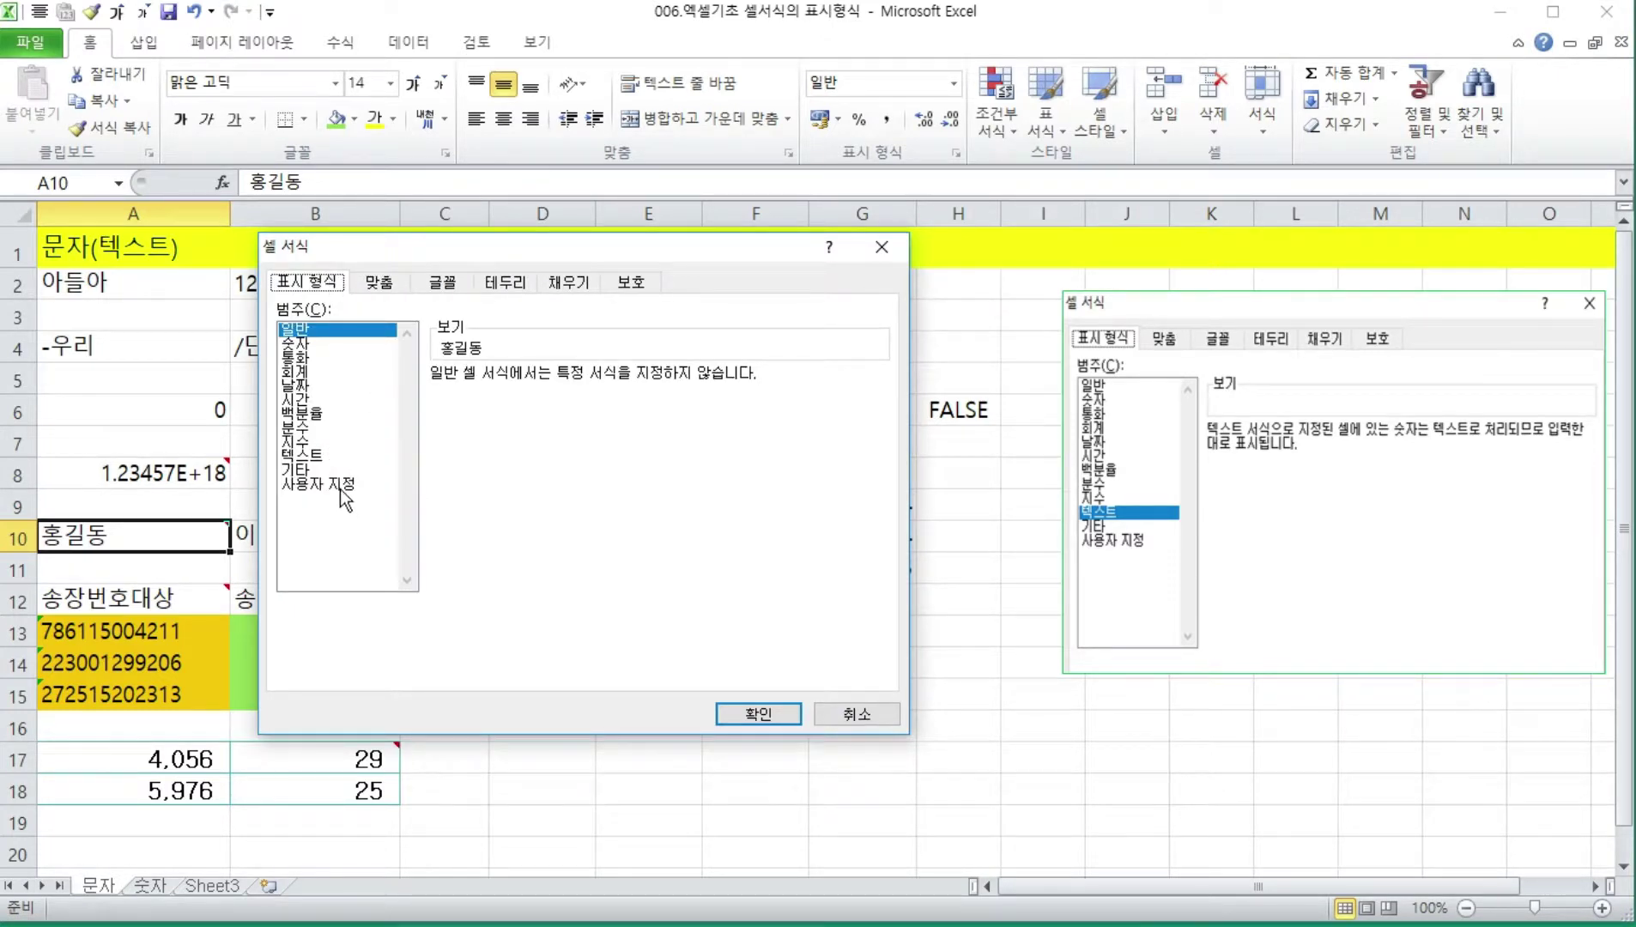
{"action": "left_click", "coordinate": [327, 457]}
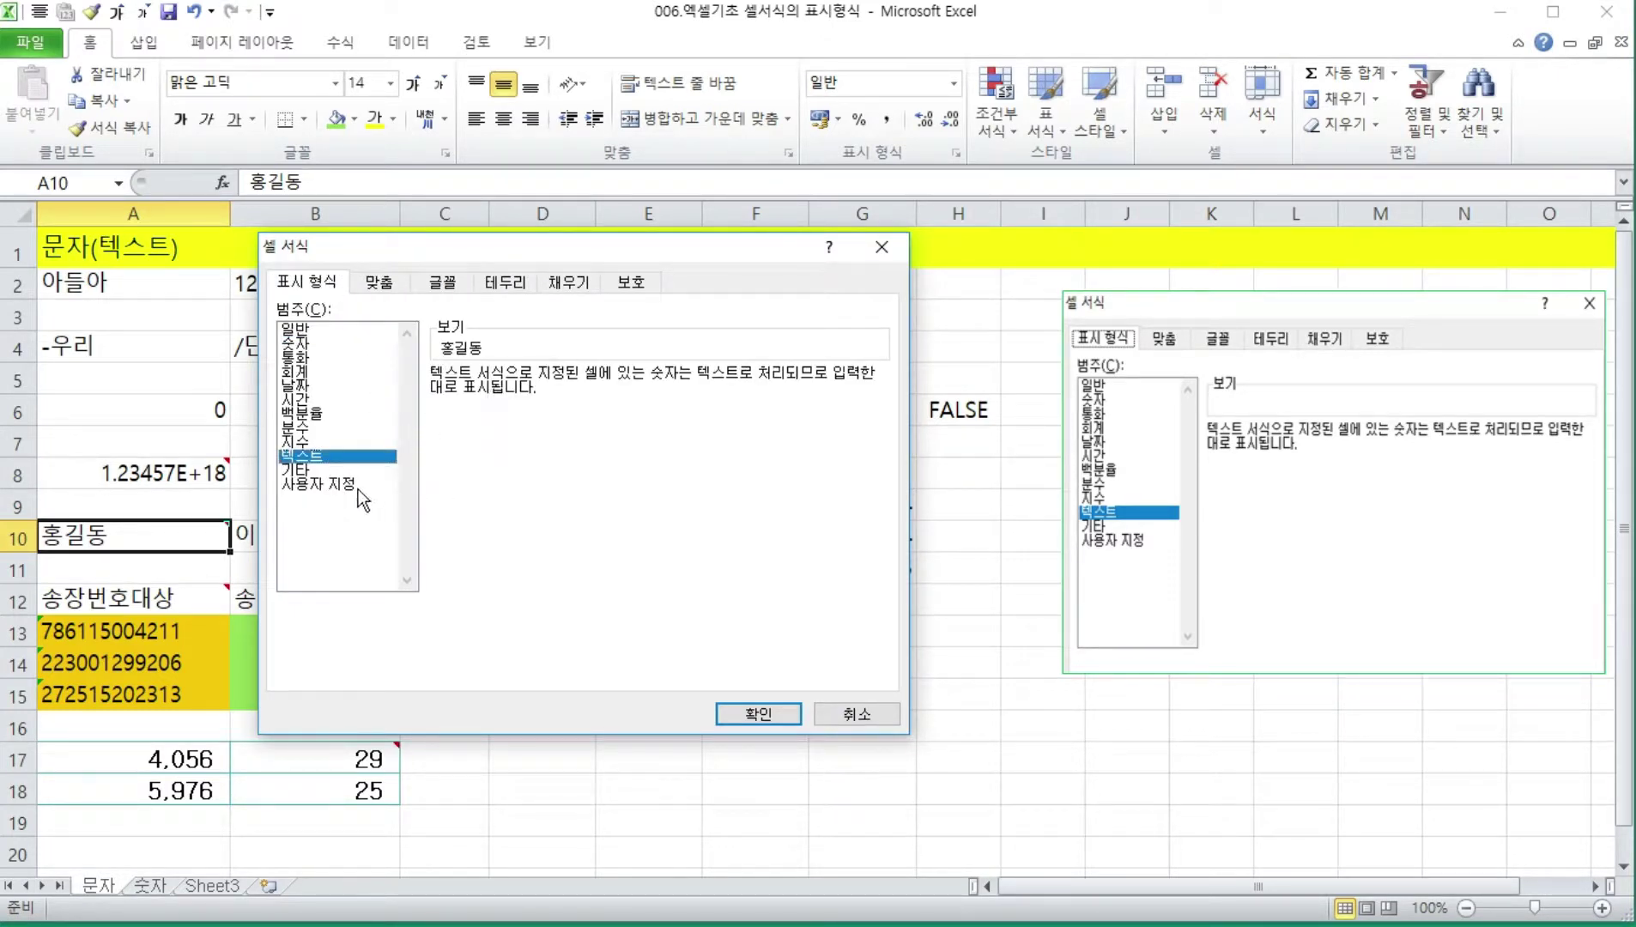
{"action": "left_click", "coordinate": [354, 484]}
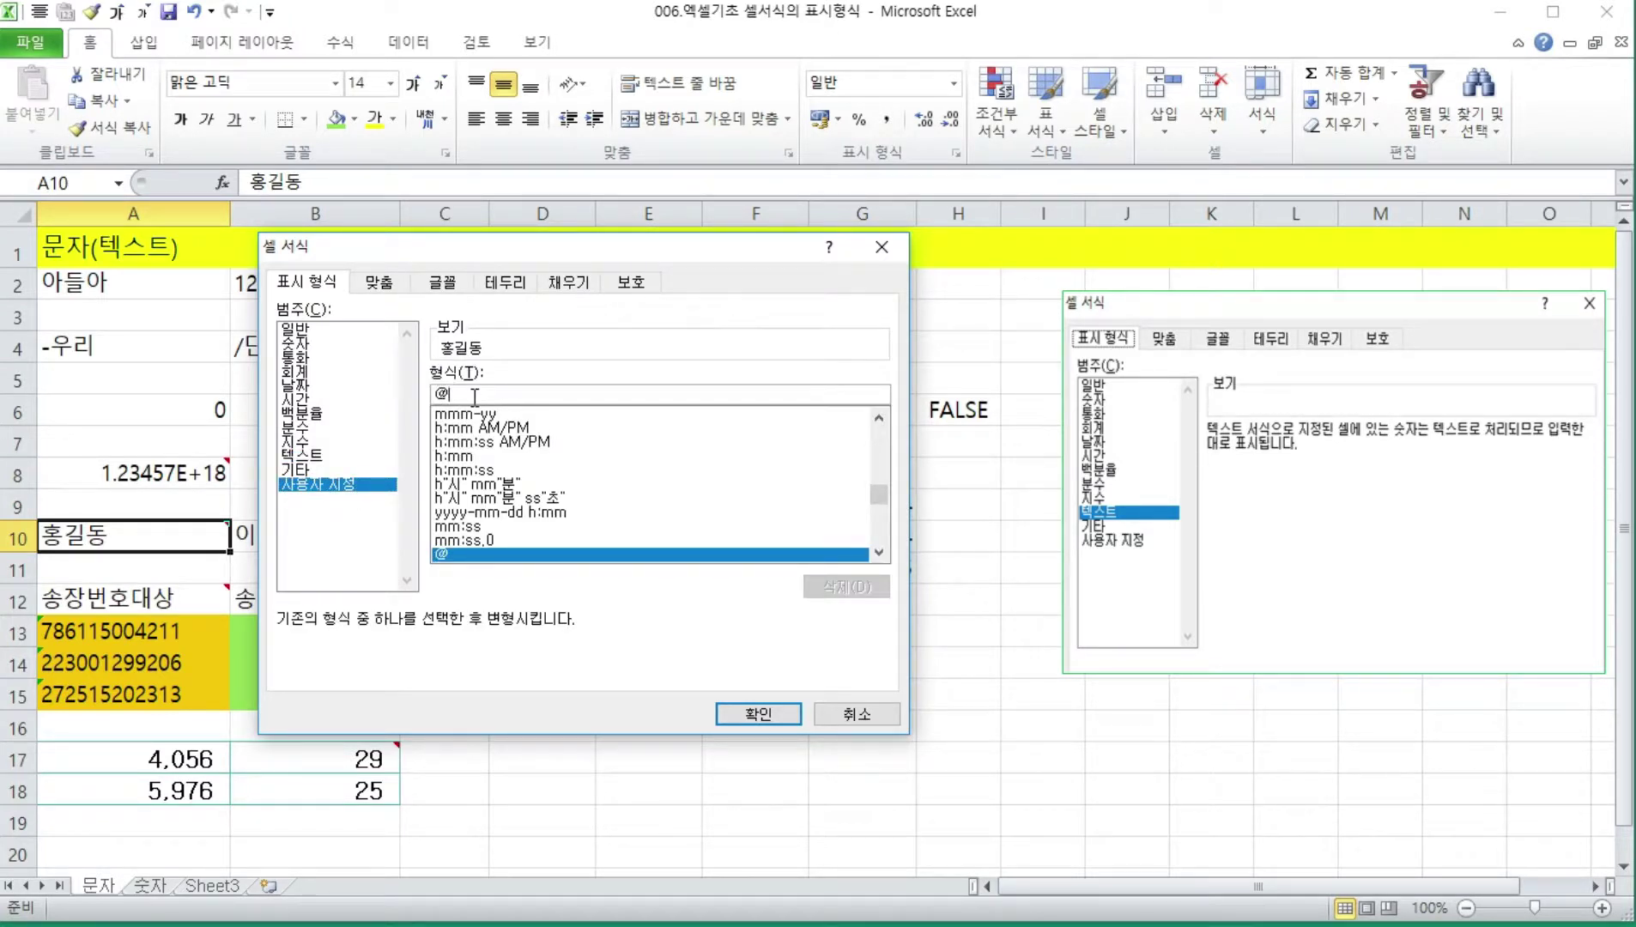
{"action": "left_click", "coordinate": [475, 395]}
{"action": "type", "text": "귀하"}
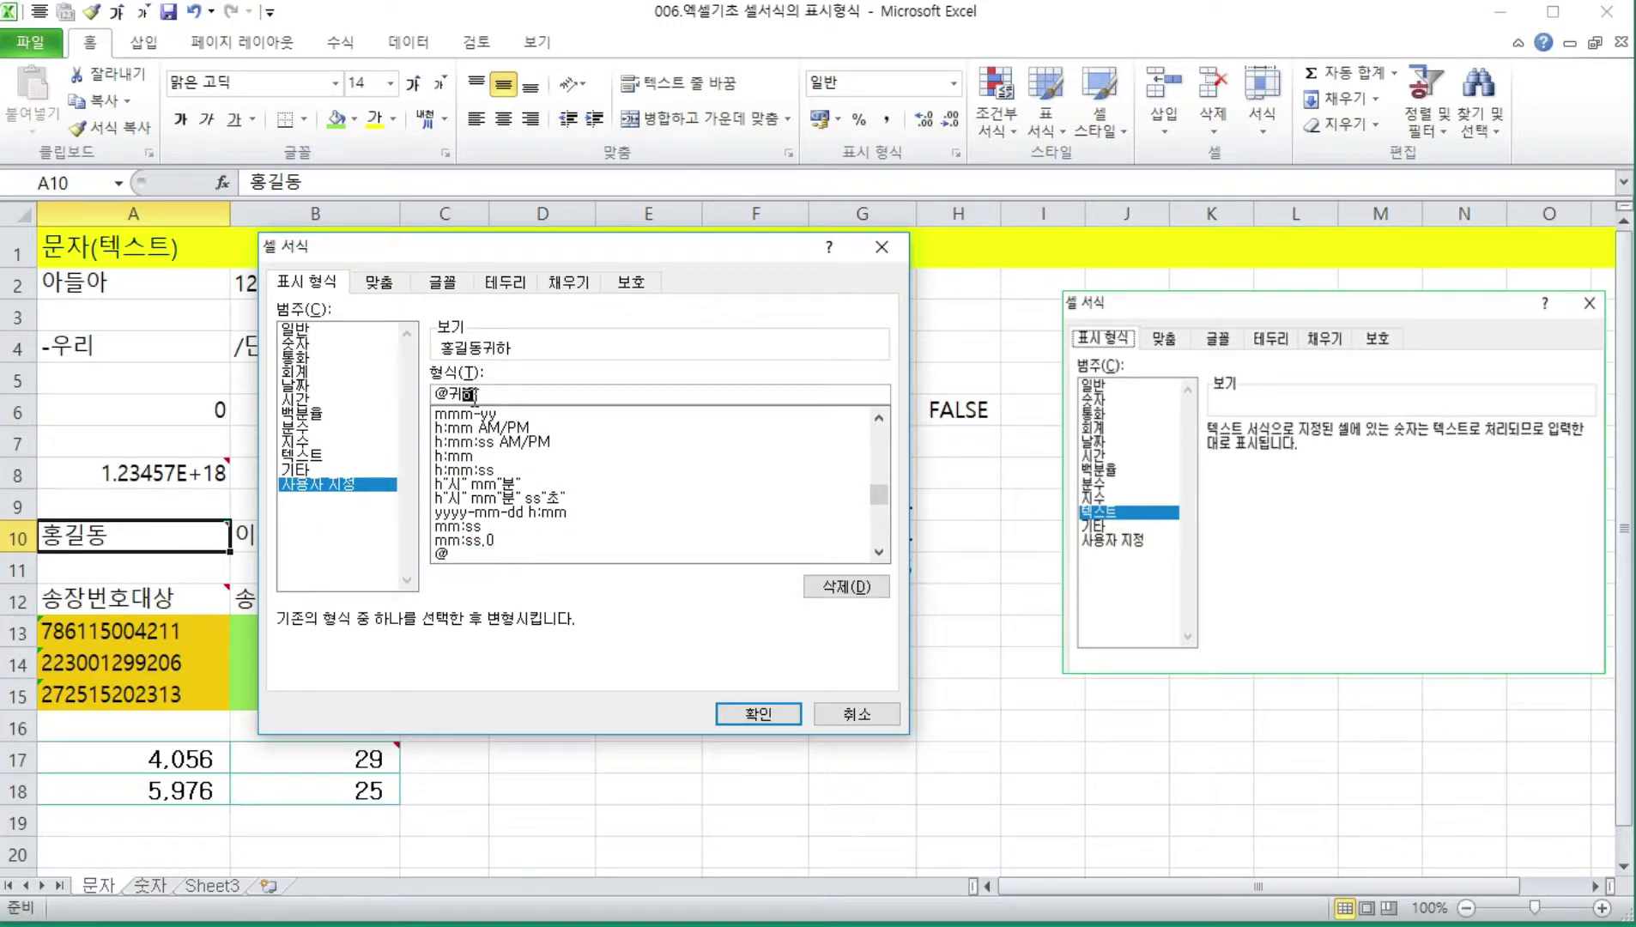
{"action": "key", "text": "Left"}
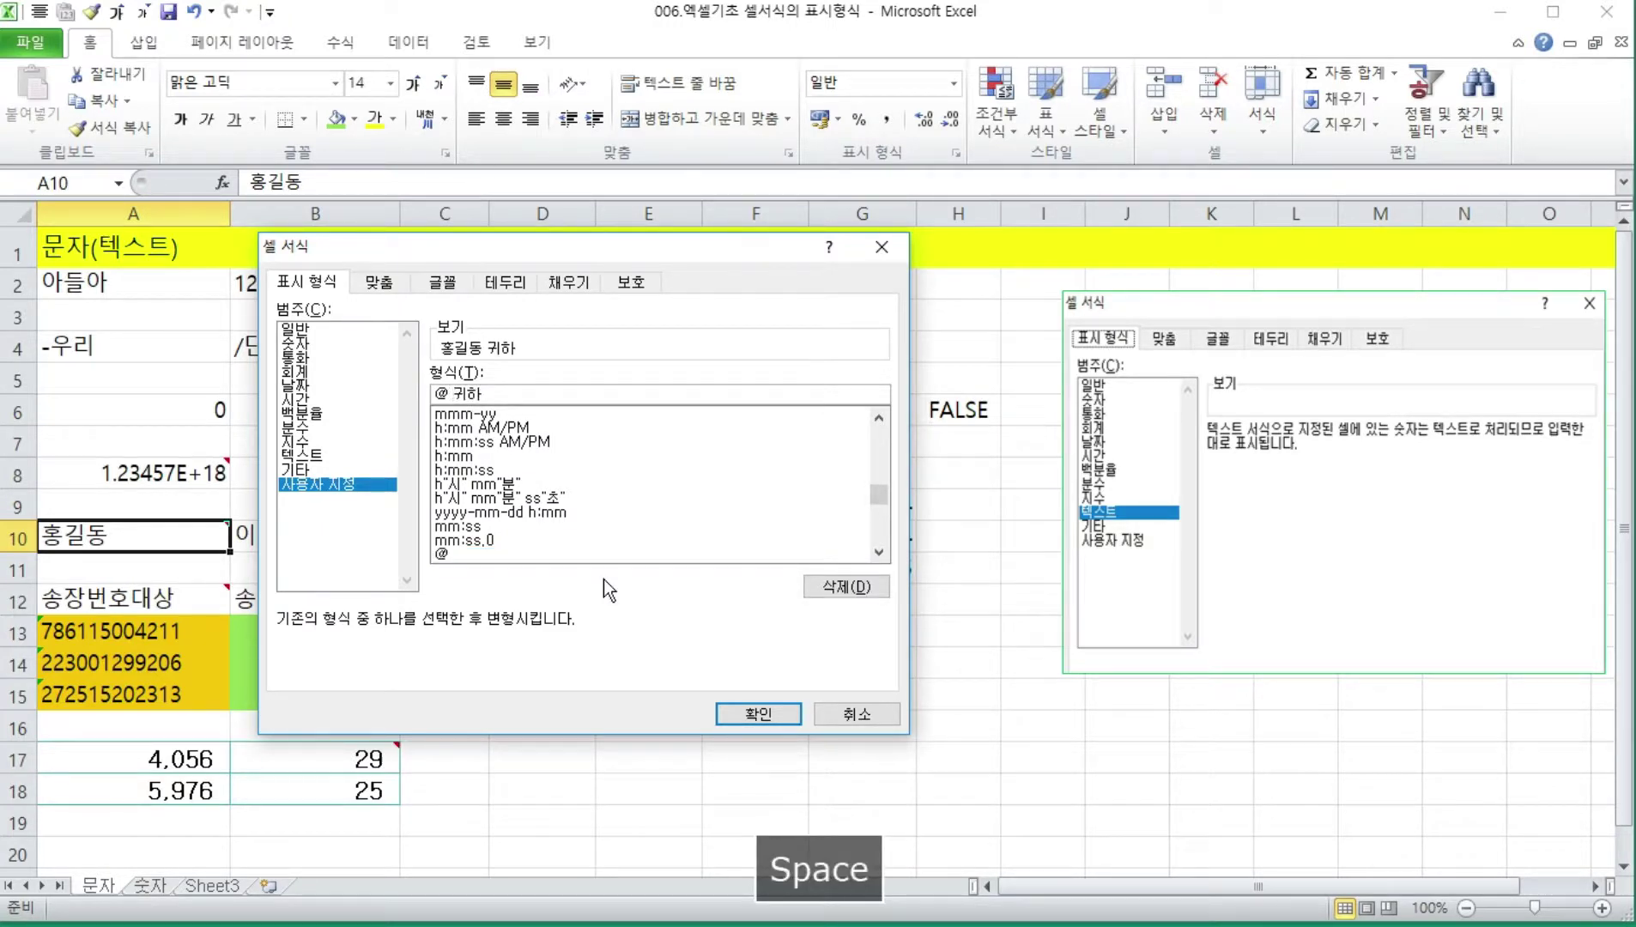
{"action": "left_click", "coordinate": [731, 712]}
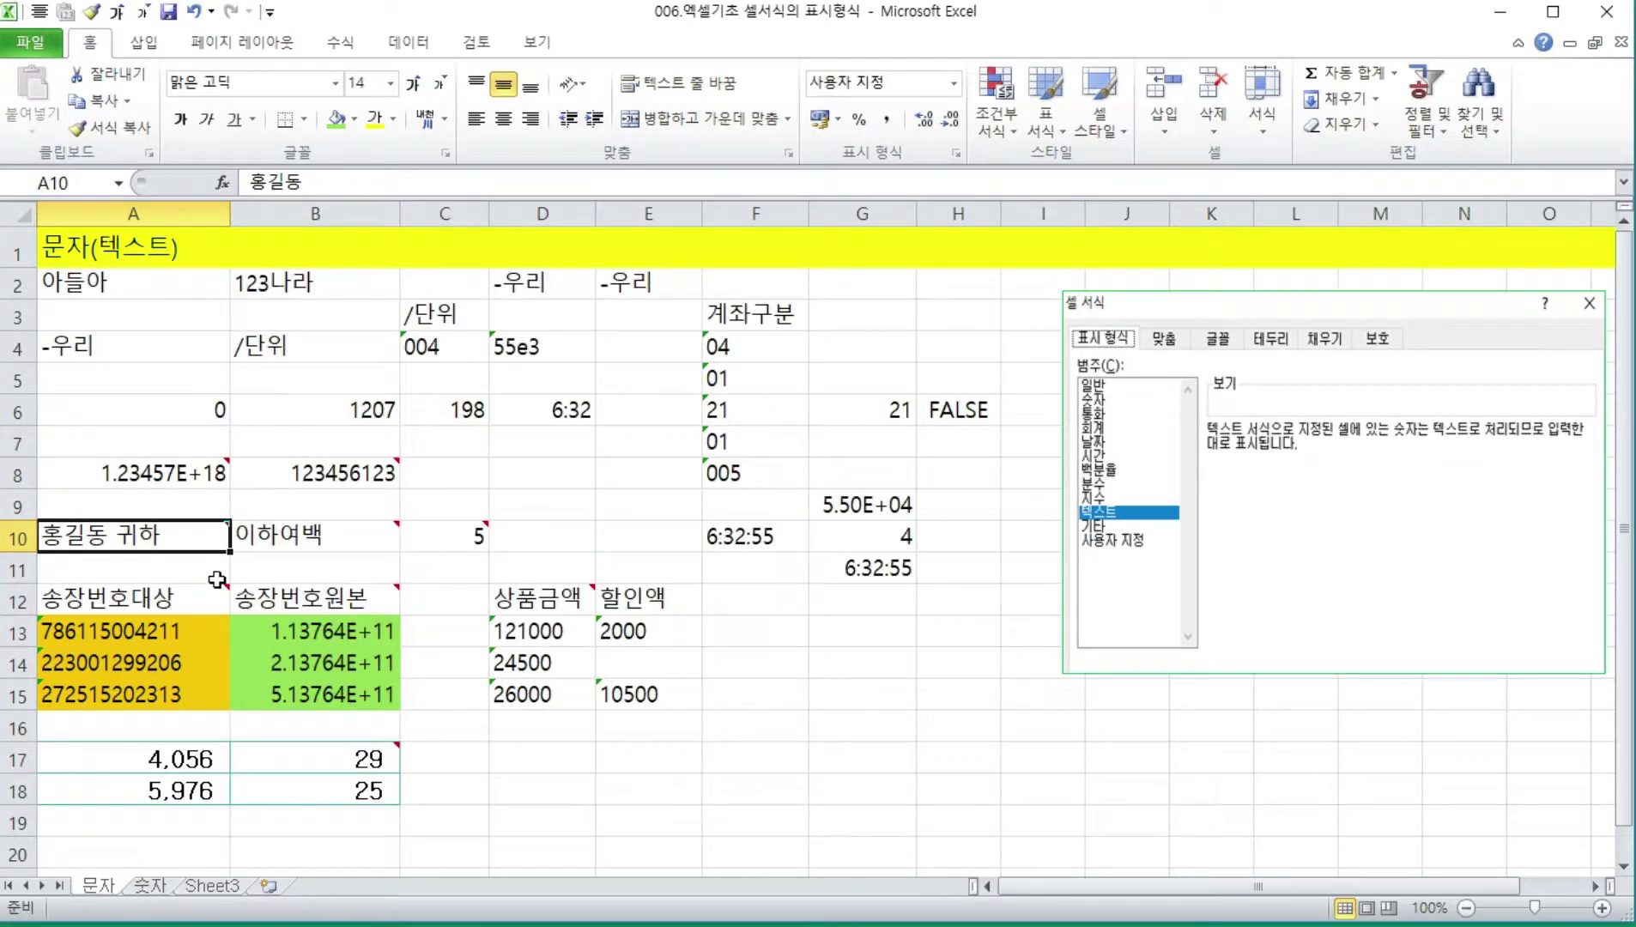
- Reopen A10's cell format and examine how the 귀하 suffix is quoted in its custom format code
{"action": "mouse_move", "coordinate": [139, 545]}
{"action": "key", "text": "ctrl+1"}
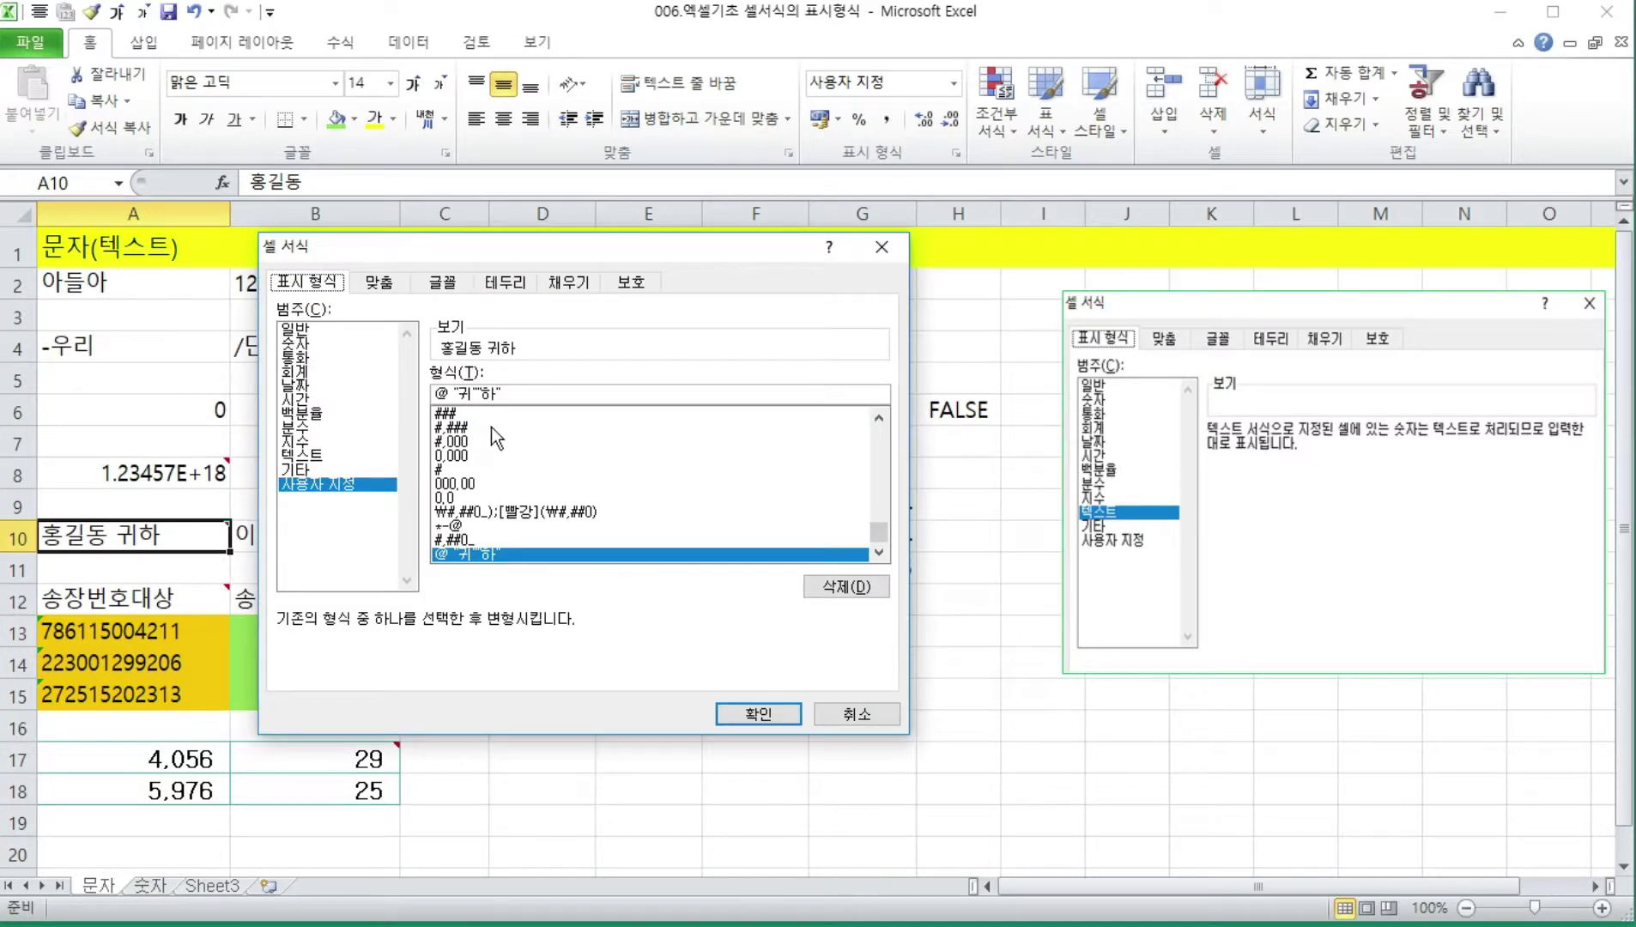
{"action": "key", "text": "Left"}
{"action": "key", "text": "Left"}
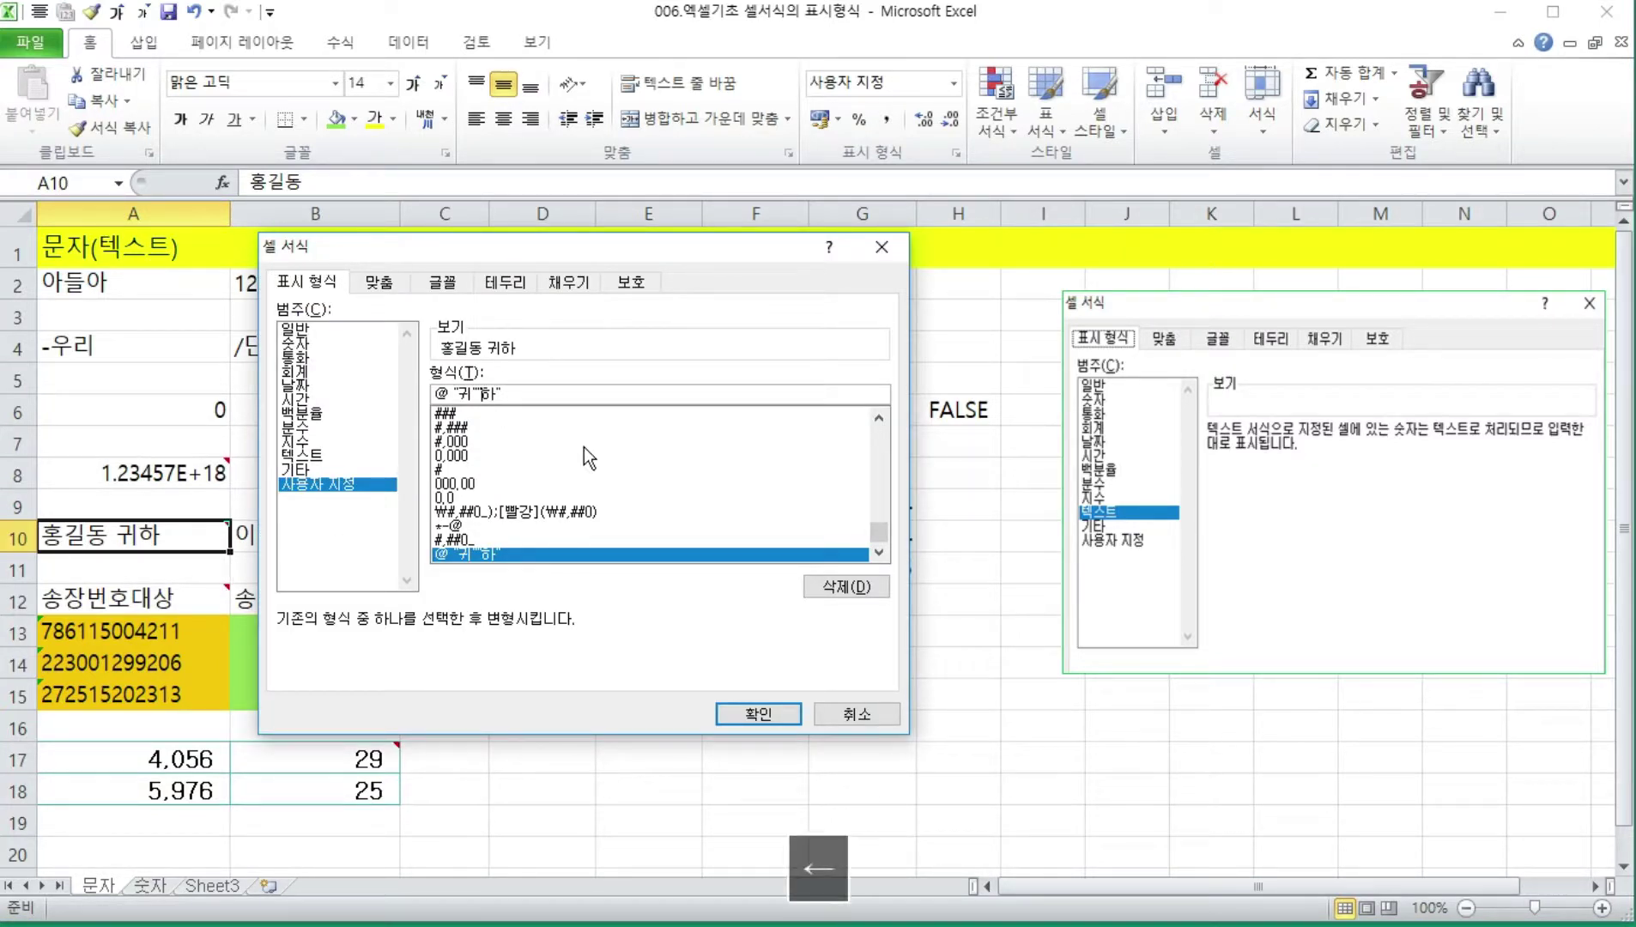
{"action": "key", "text": "shift+Right"}
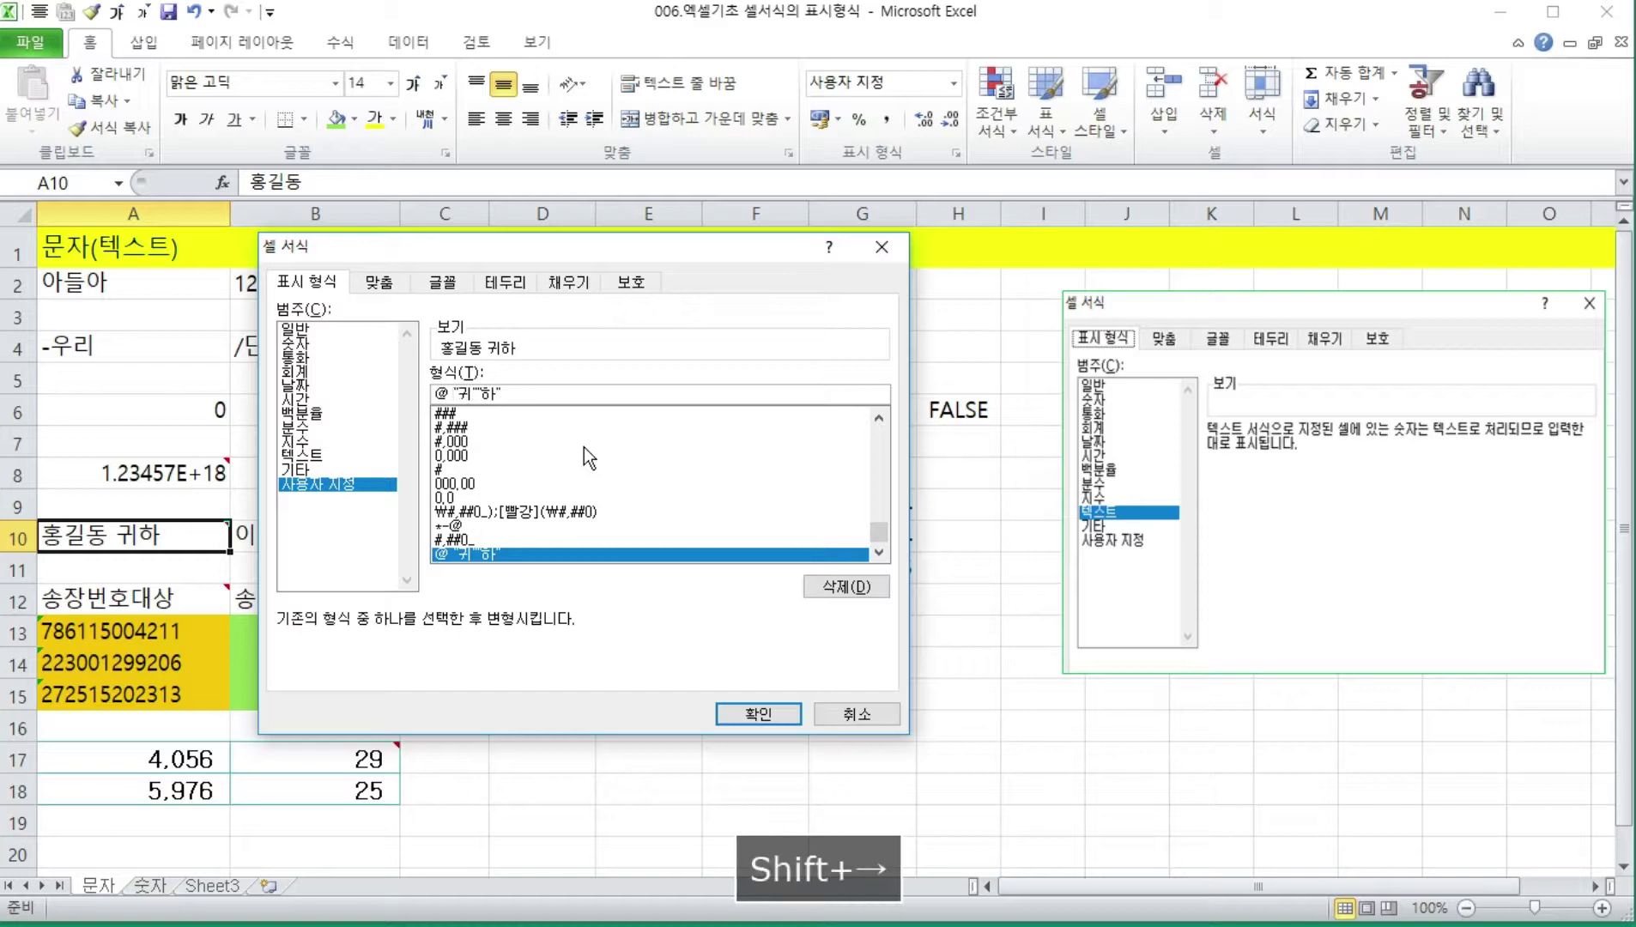
{"action": "key", "text": "Right"}
{"action": "key", "text": "Right"}
{"action": "key", "text": "Right"}
{"action": "key", "text": "shift+Left"}
{"action": "key", "text": "Right"}
{"action": "key", "text": "shift+End"}
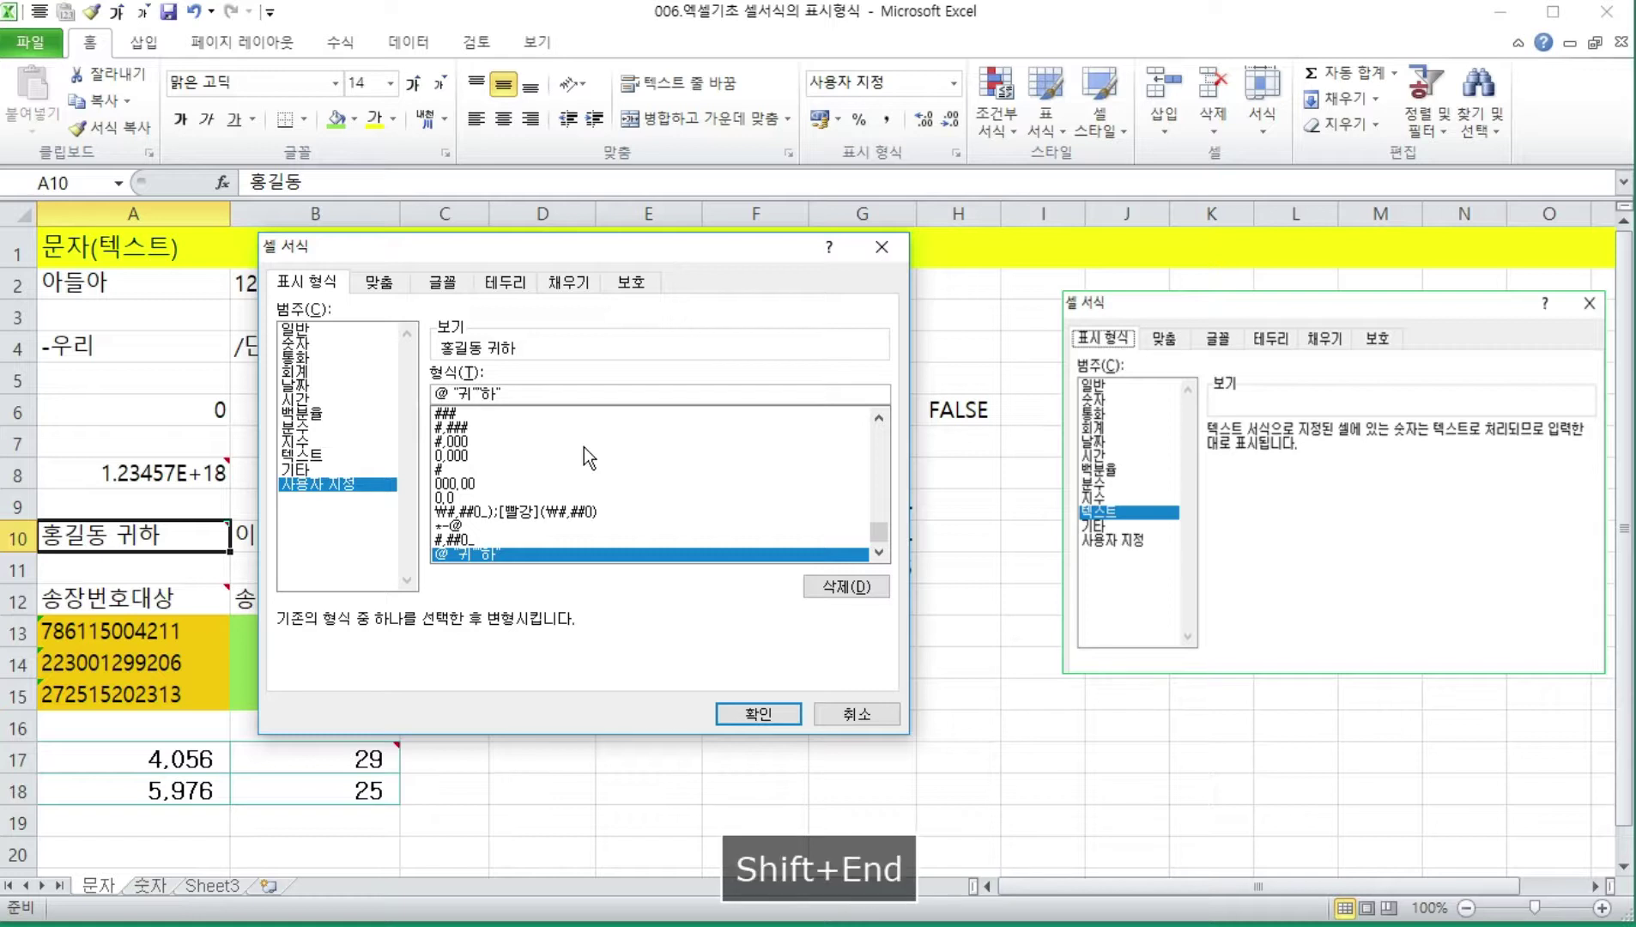
{"action": "key", "text": "End"}
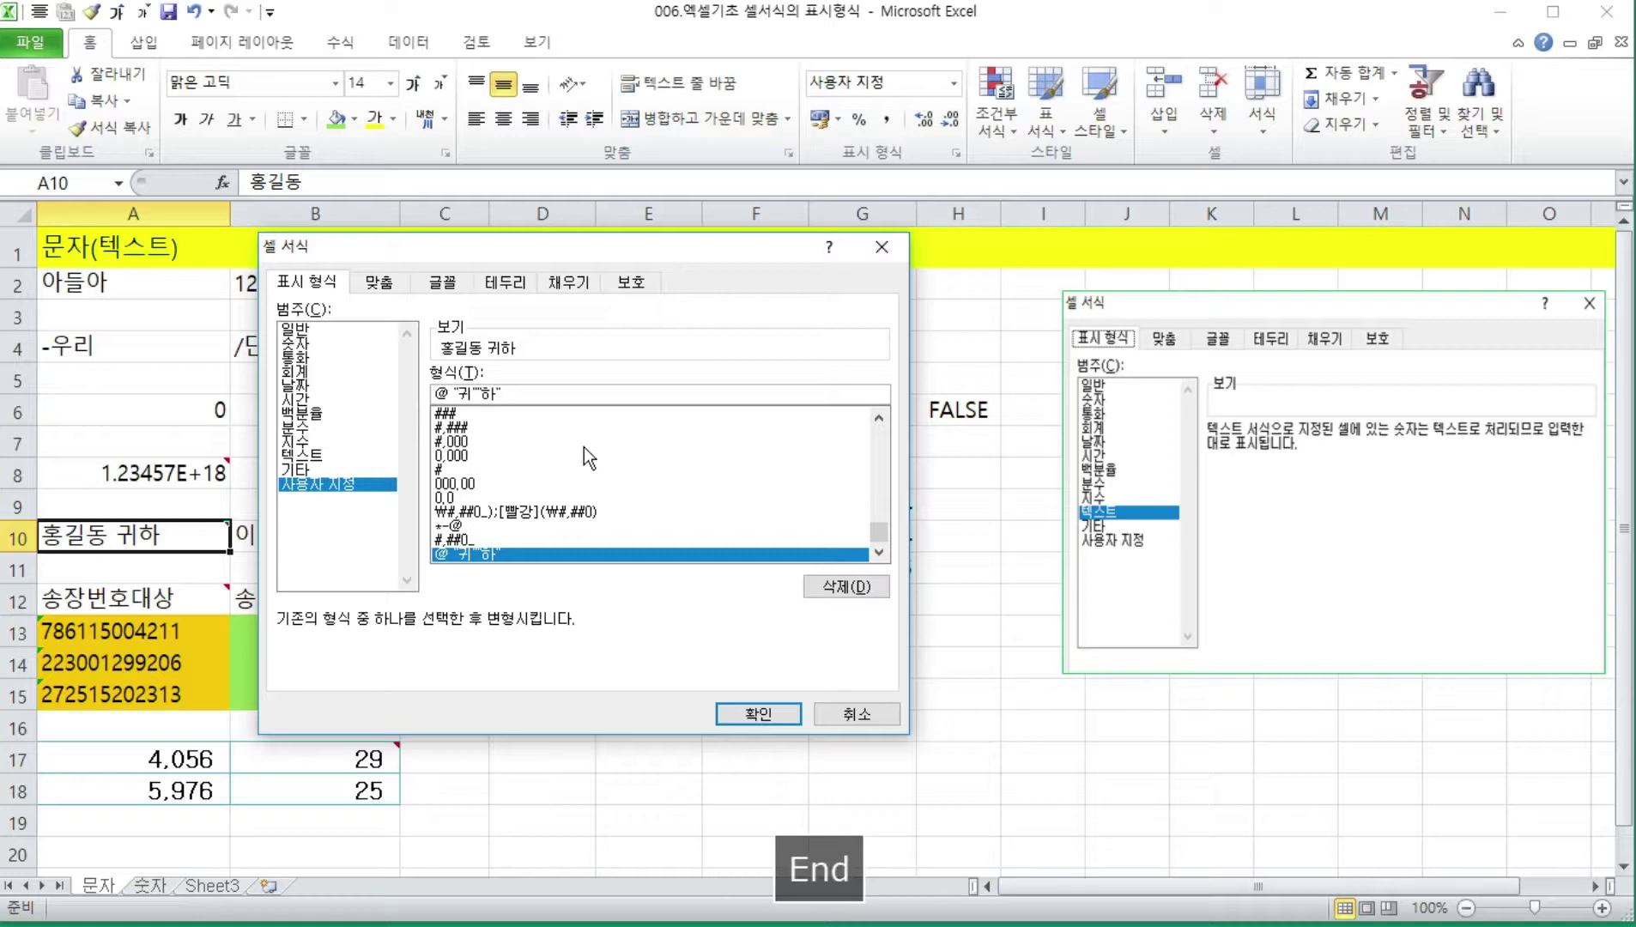
{"action": "key", "text": "shift+Left"}
{"action": "key", "text": "shift+Left"}
{"action": "key", "text": "shift+Left"}
{"action": "key", "text": "shift+Left"}
{"action": "key", "text": "shift+Left"}
{"action": "key", "text": "shift+Left"}
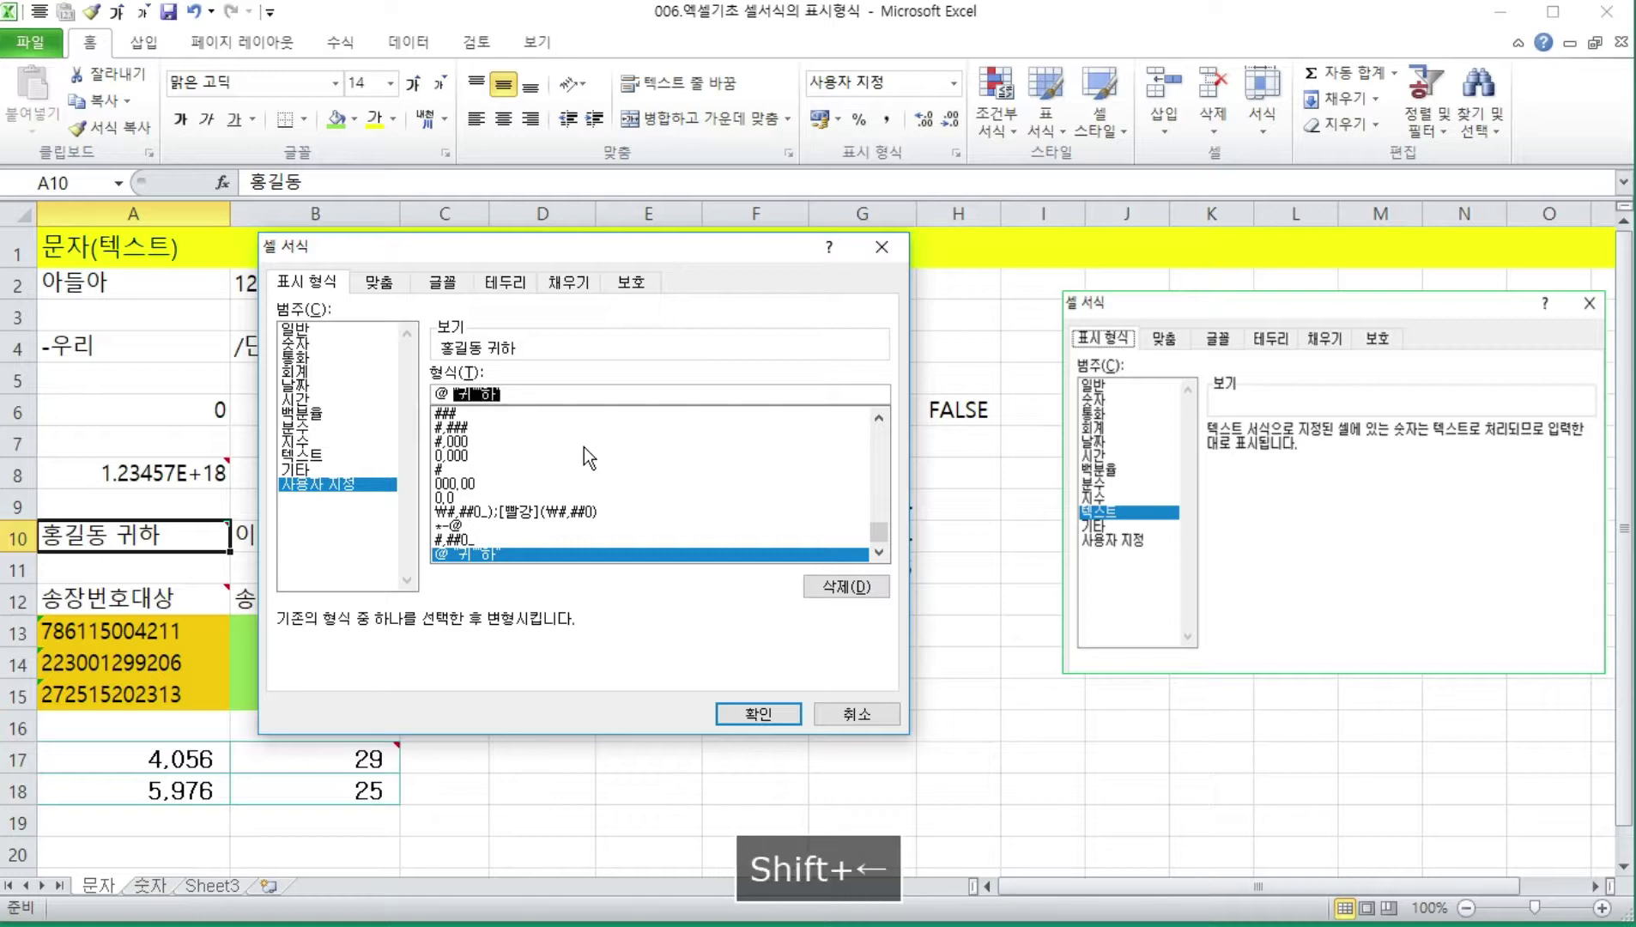
{"action": "left_click", "coordinate": [562, 397]}
- Try repeating the text placeholder as @@ before 귀하 in A10's custom format, and undo the change
{"action": "key", "text": "Home"}
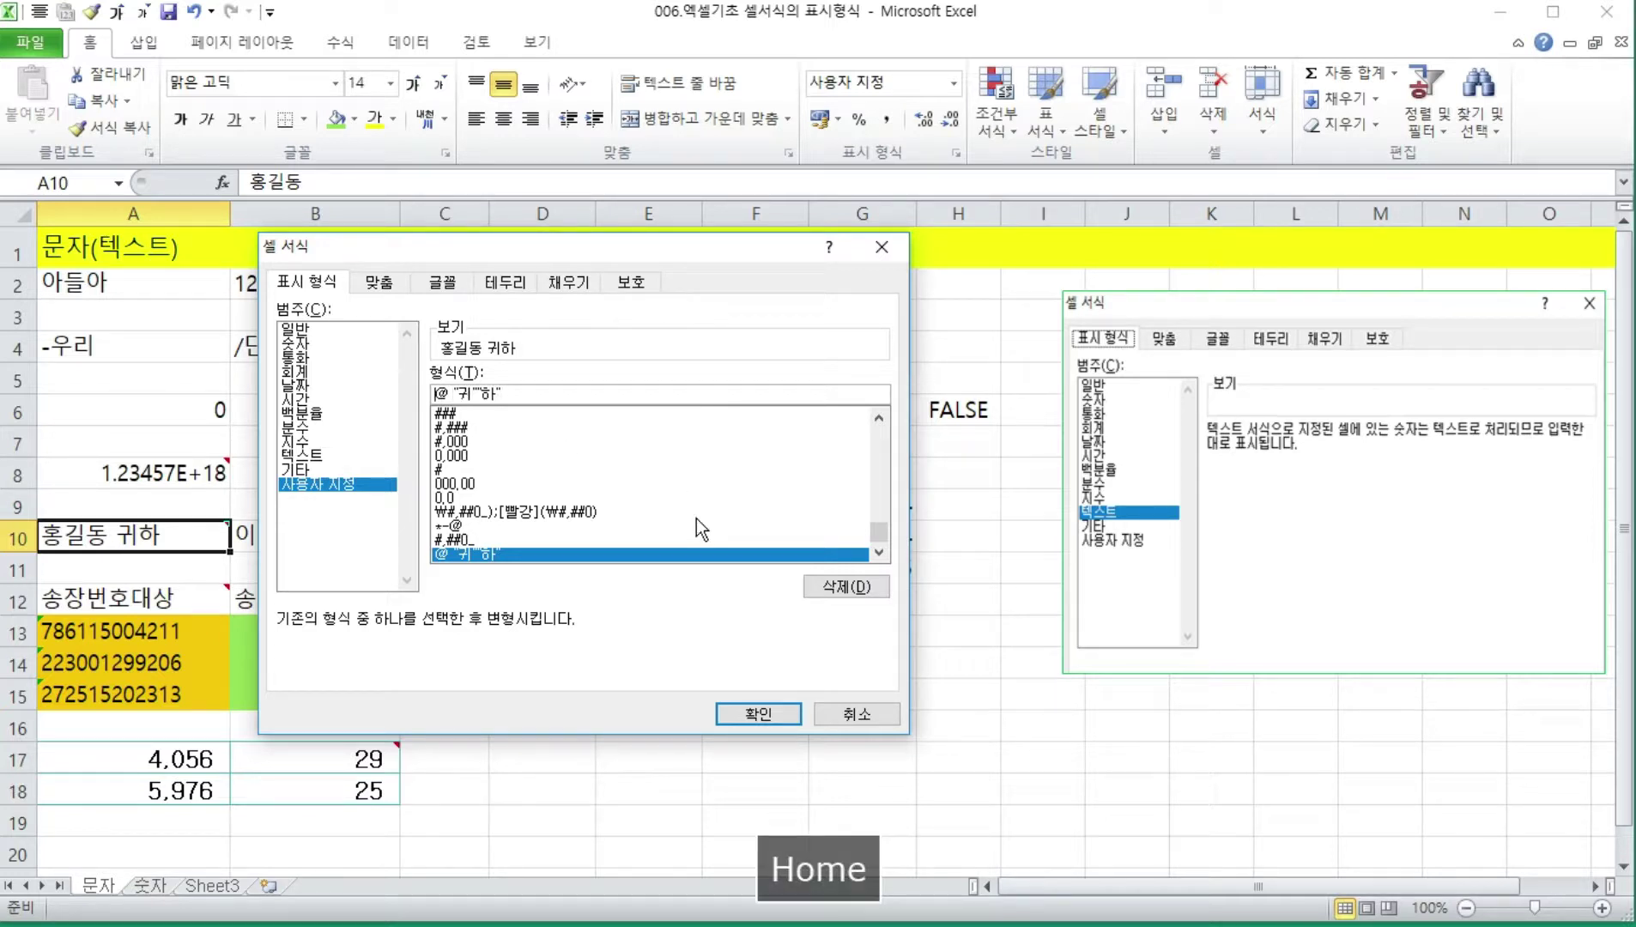
{"action": "key", "text": "shift+Right"}
{"action": "key", "text": "ctrl+c"}
{"action": "key", "text": "ctrl+v"}
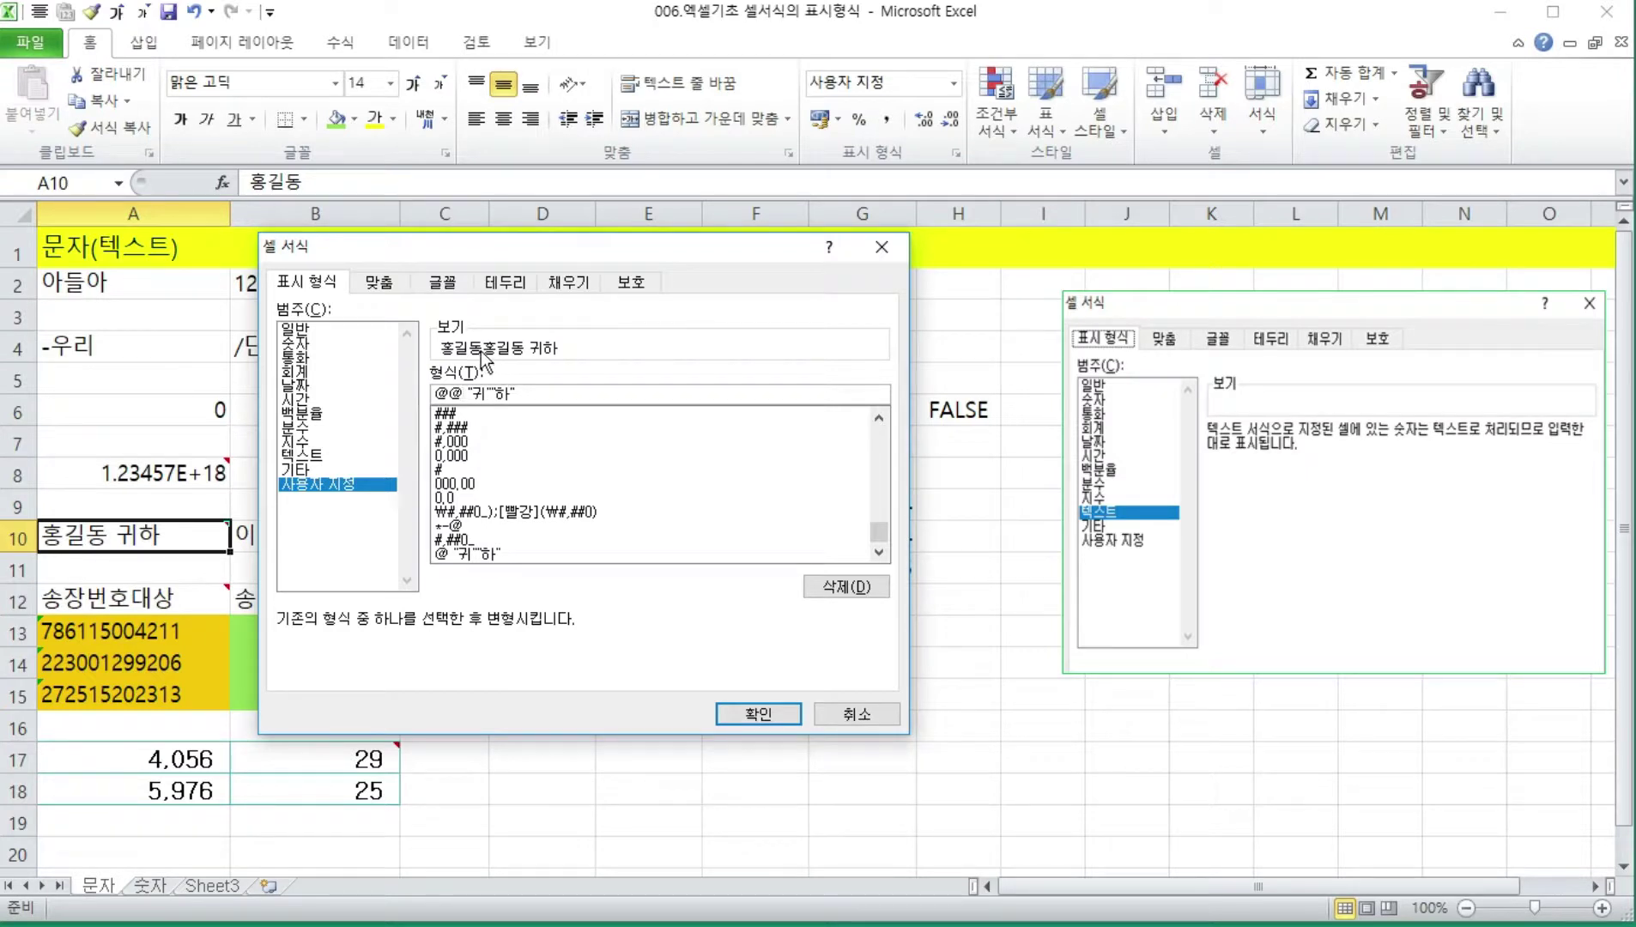
{"action": "left_click", "coordinate": [549, 396]}
{"action": "left_click", "coordinate": [757, 714]}
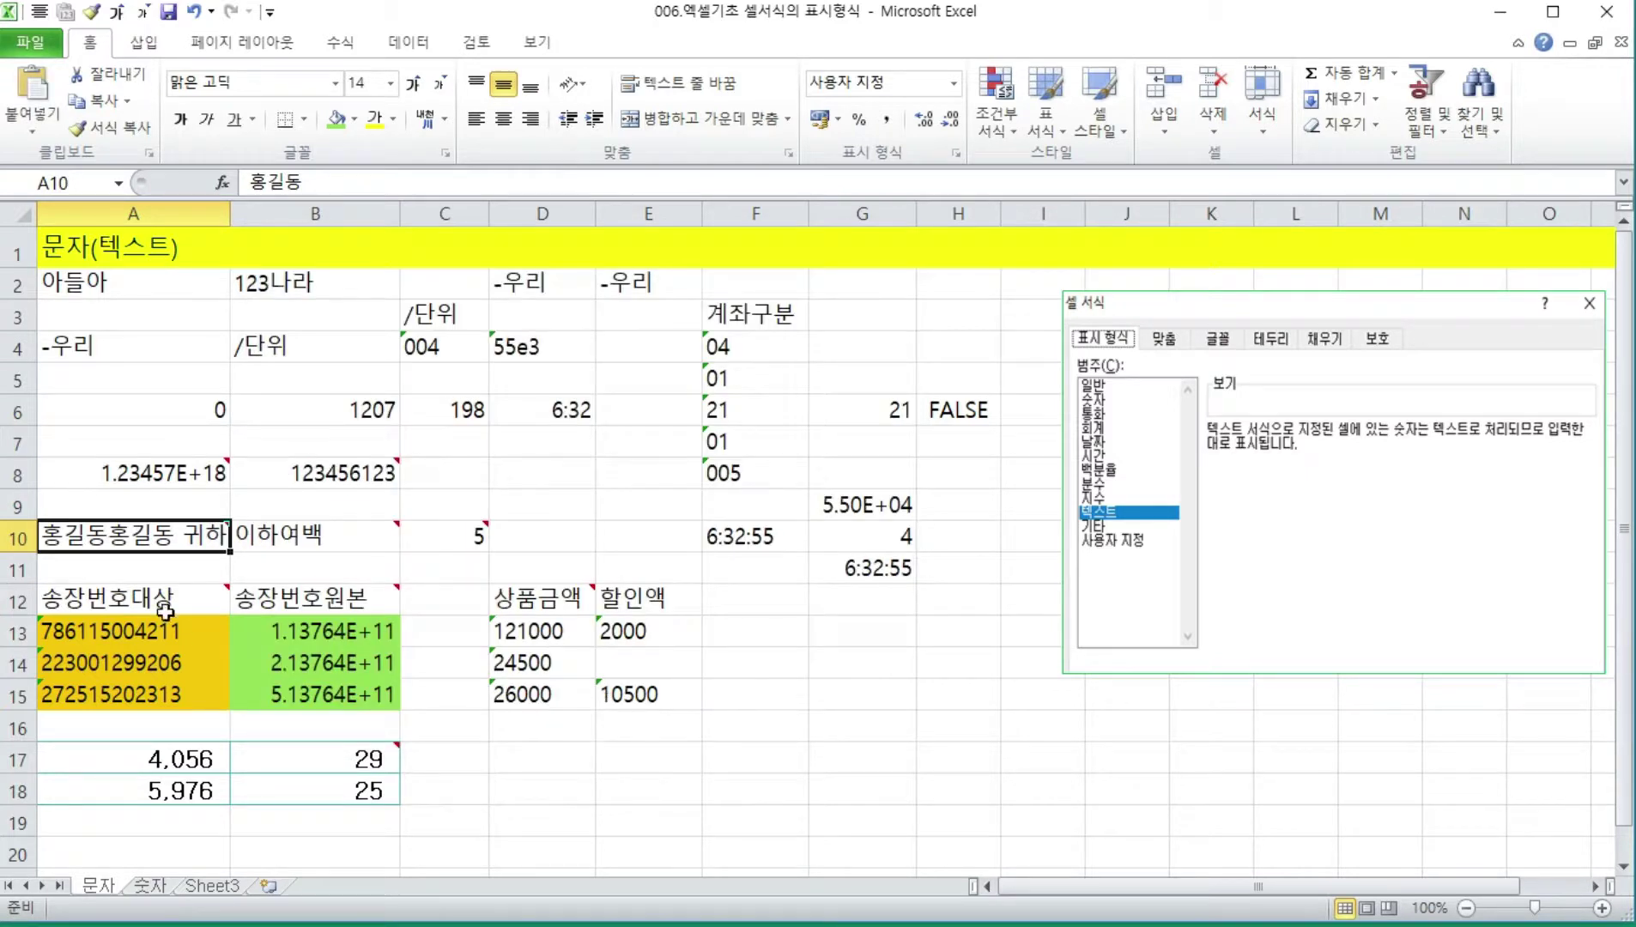
{"action": "key", "text": "ctrl+z"}
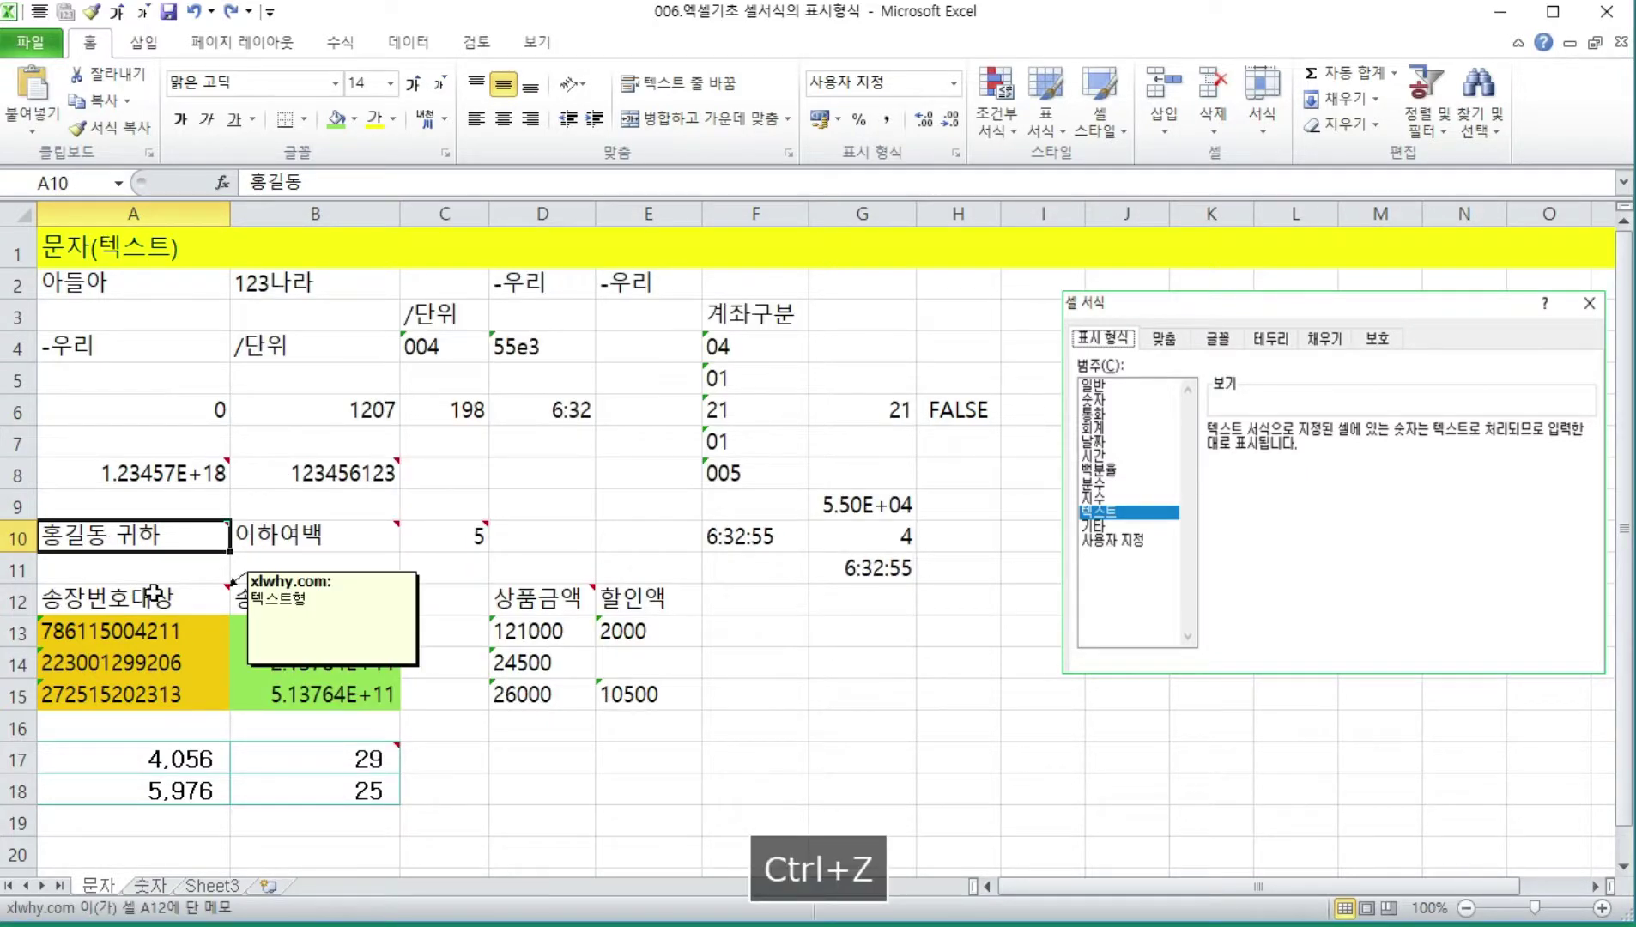
- Enter the custom number format code *-@ for cell B10
{"action": "left_click", "coordinate": [341, 538]}
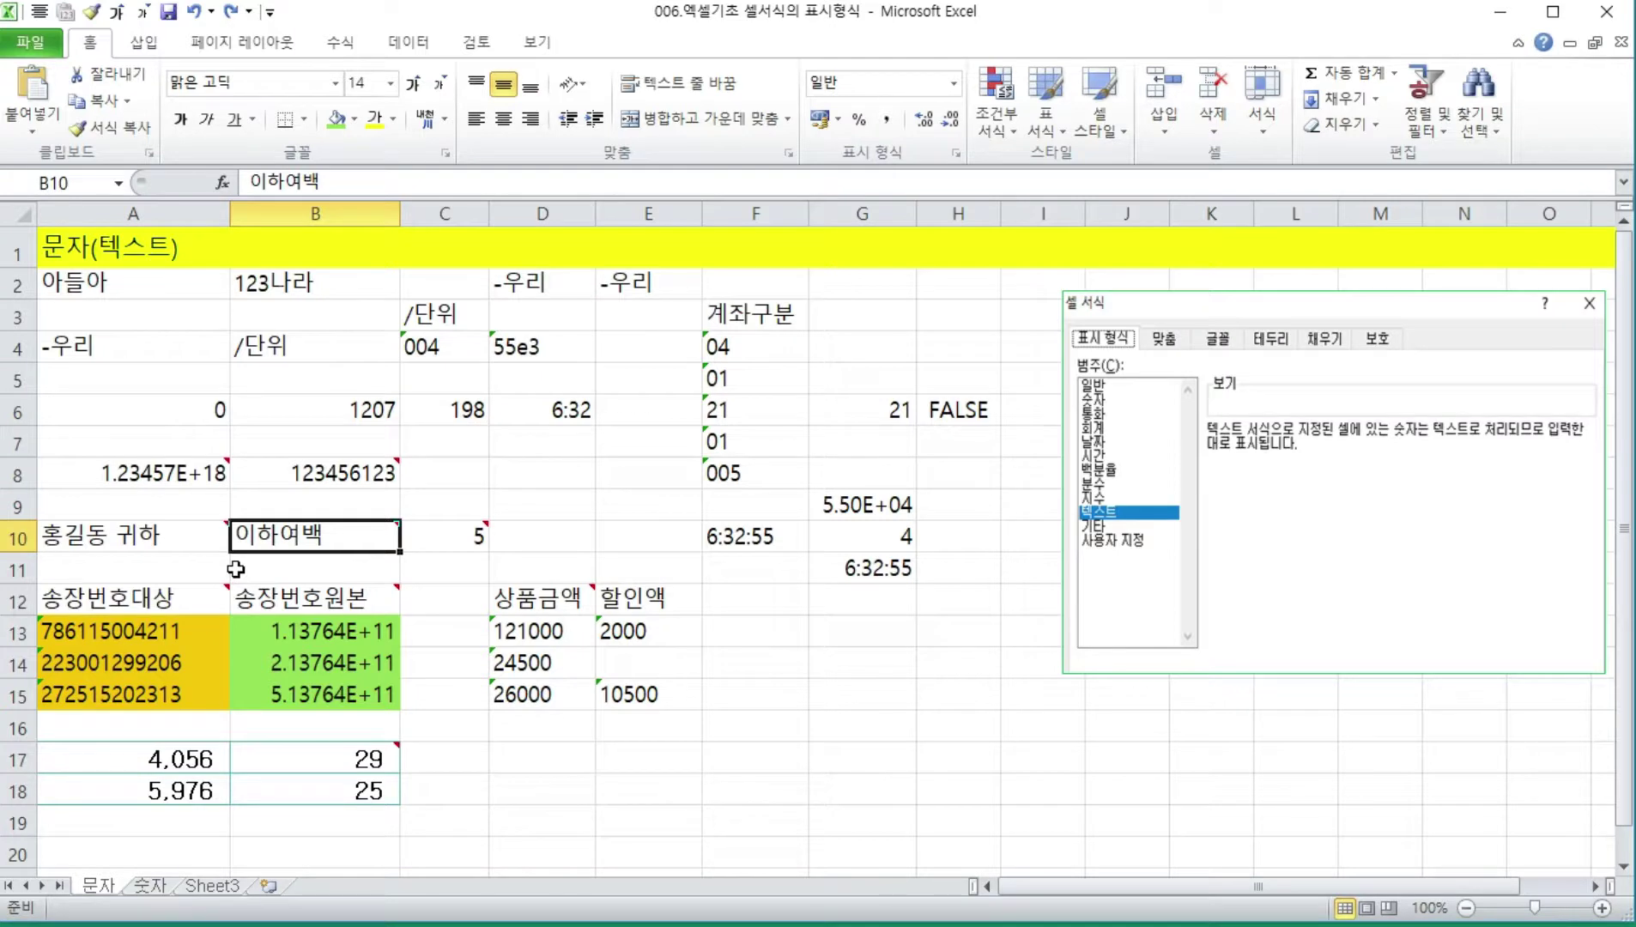
{"action": "key", "text": "ctrl+1"}
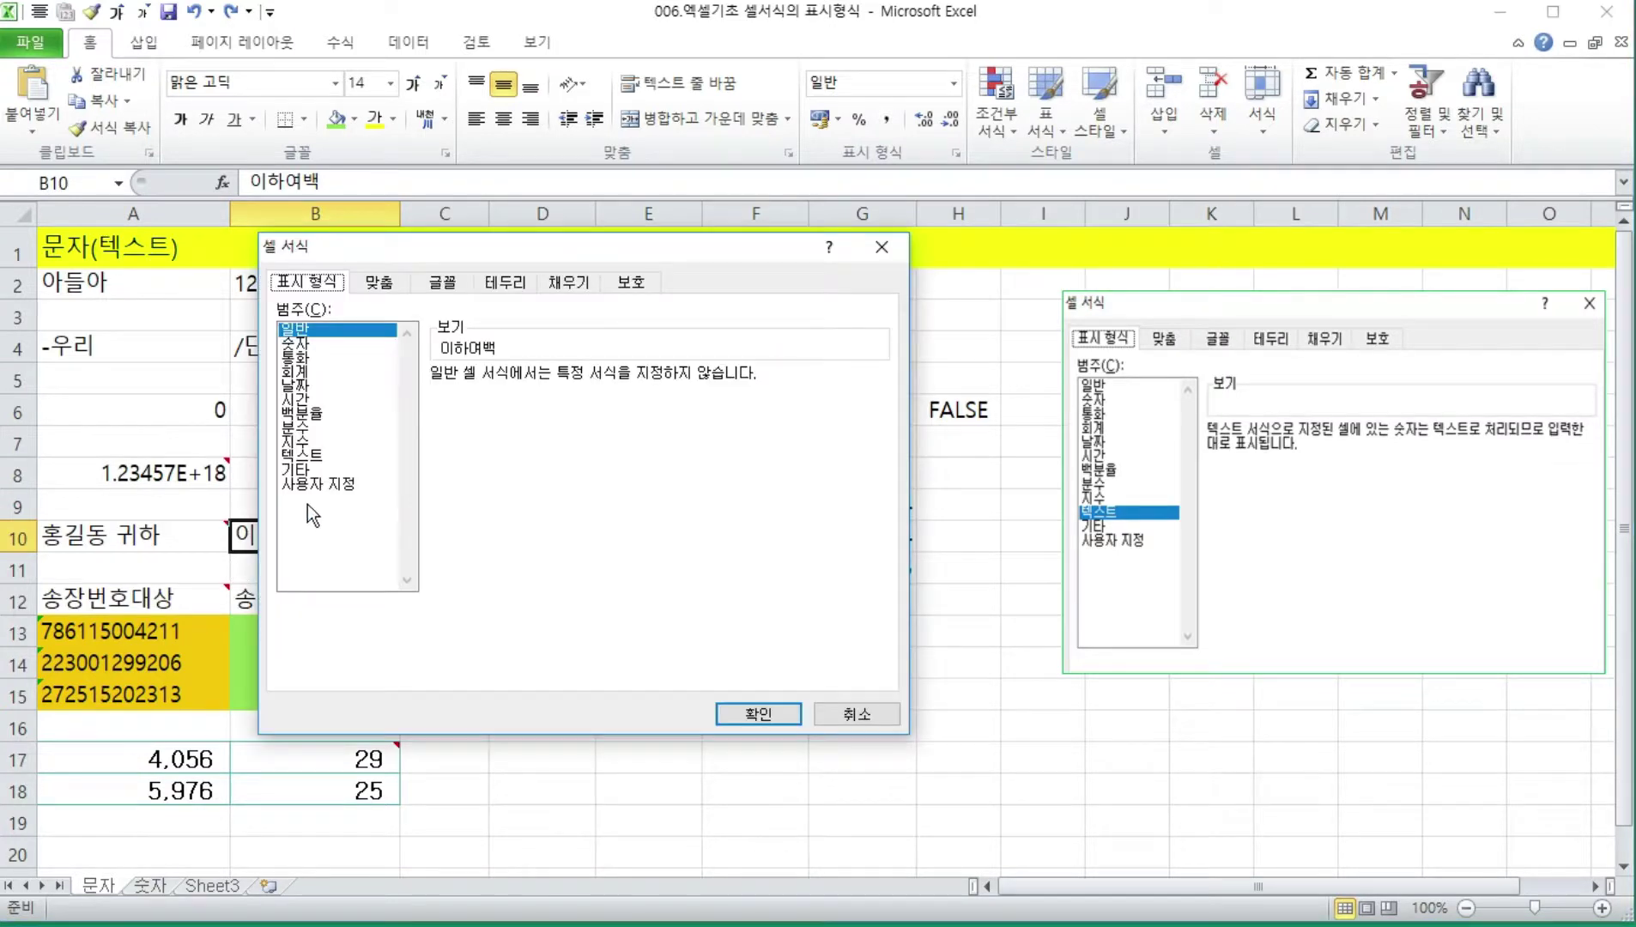
{"action": "left_click", "coordinate": [310, 484]}
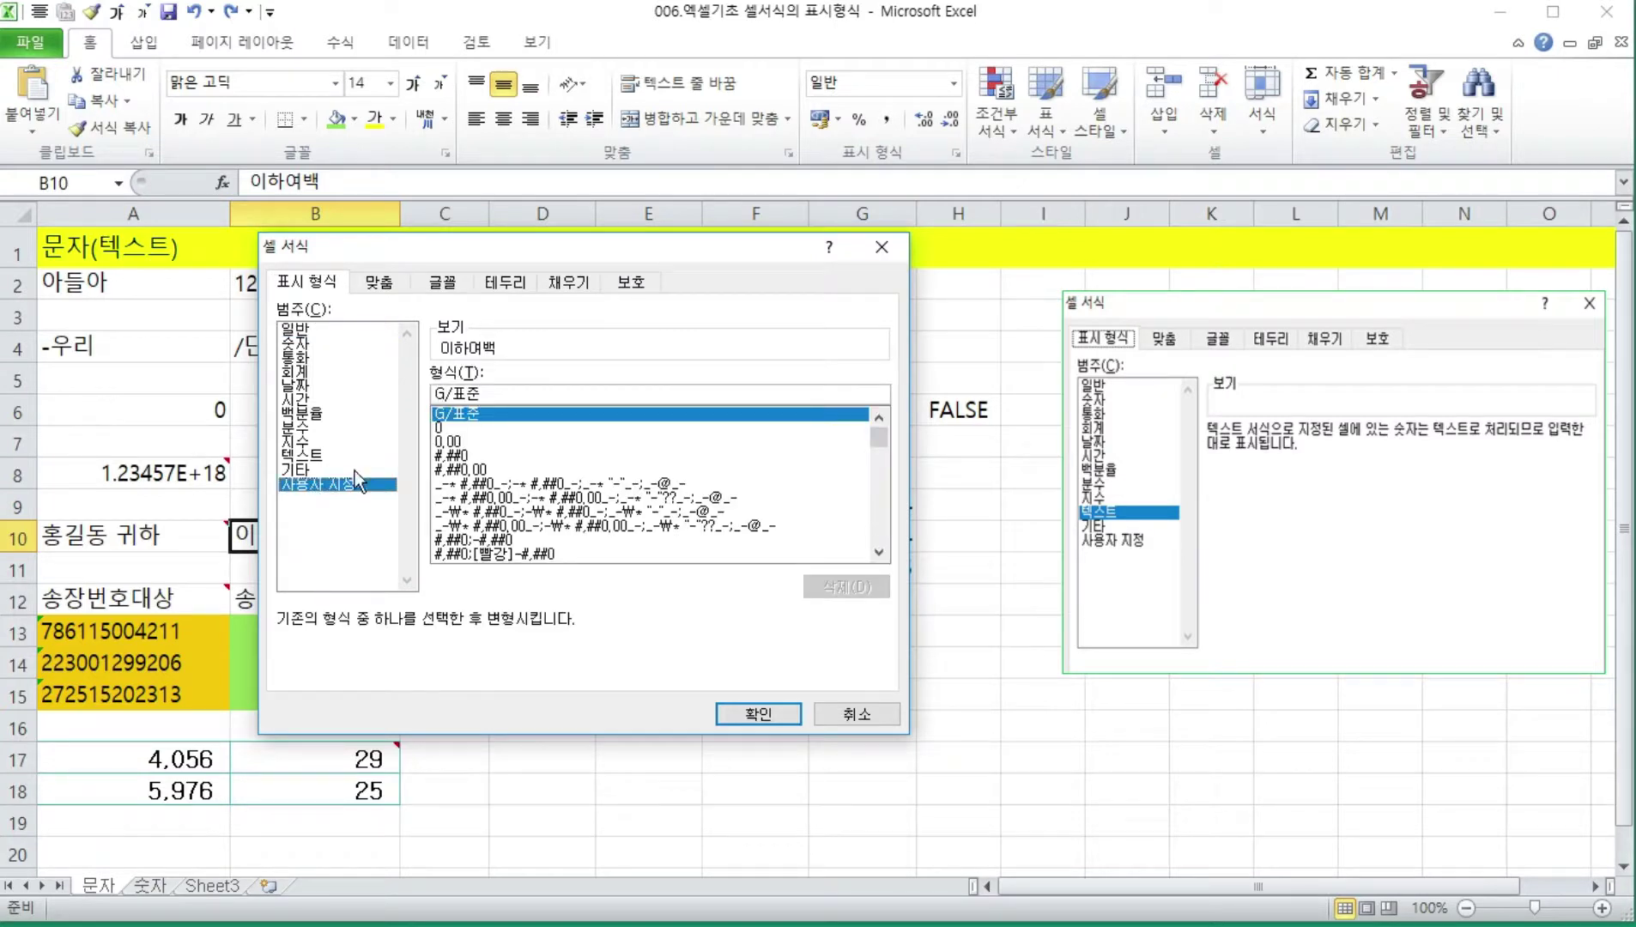
{"action": "left_click_drag", "start_coordinate": [496, 393], "coordinate": [429, 396]}
{"action": "type", "text": "*-"}
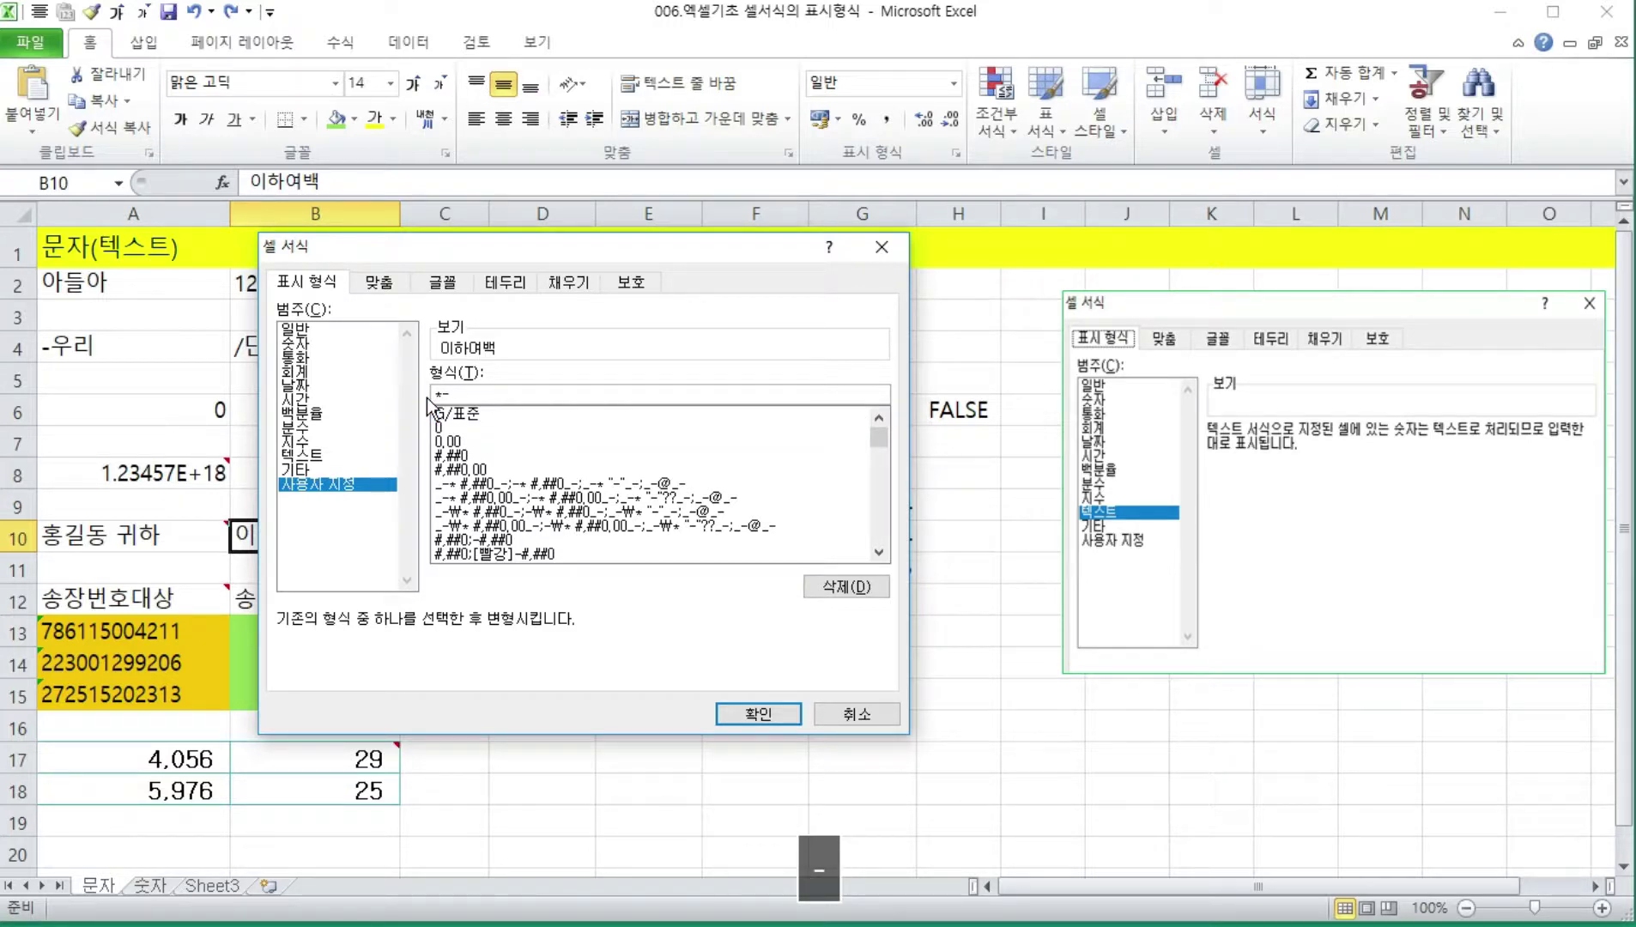
{"action": "type", "text": "@"}
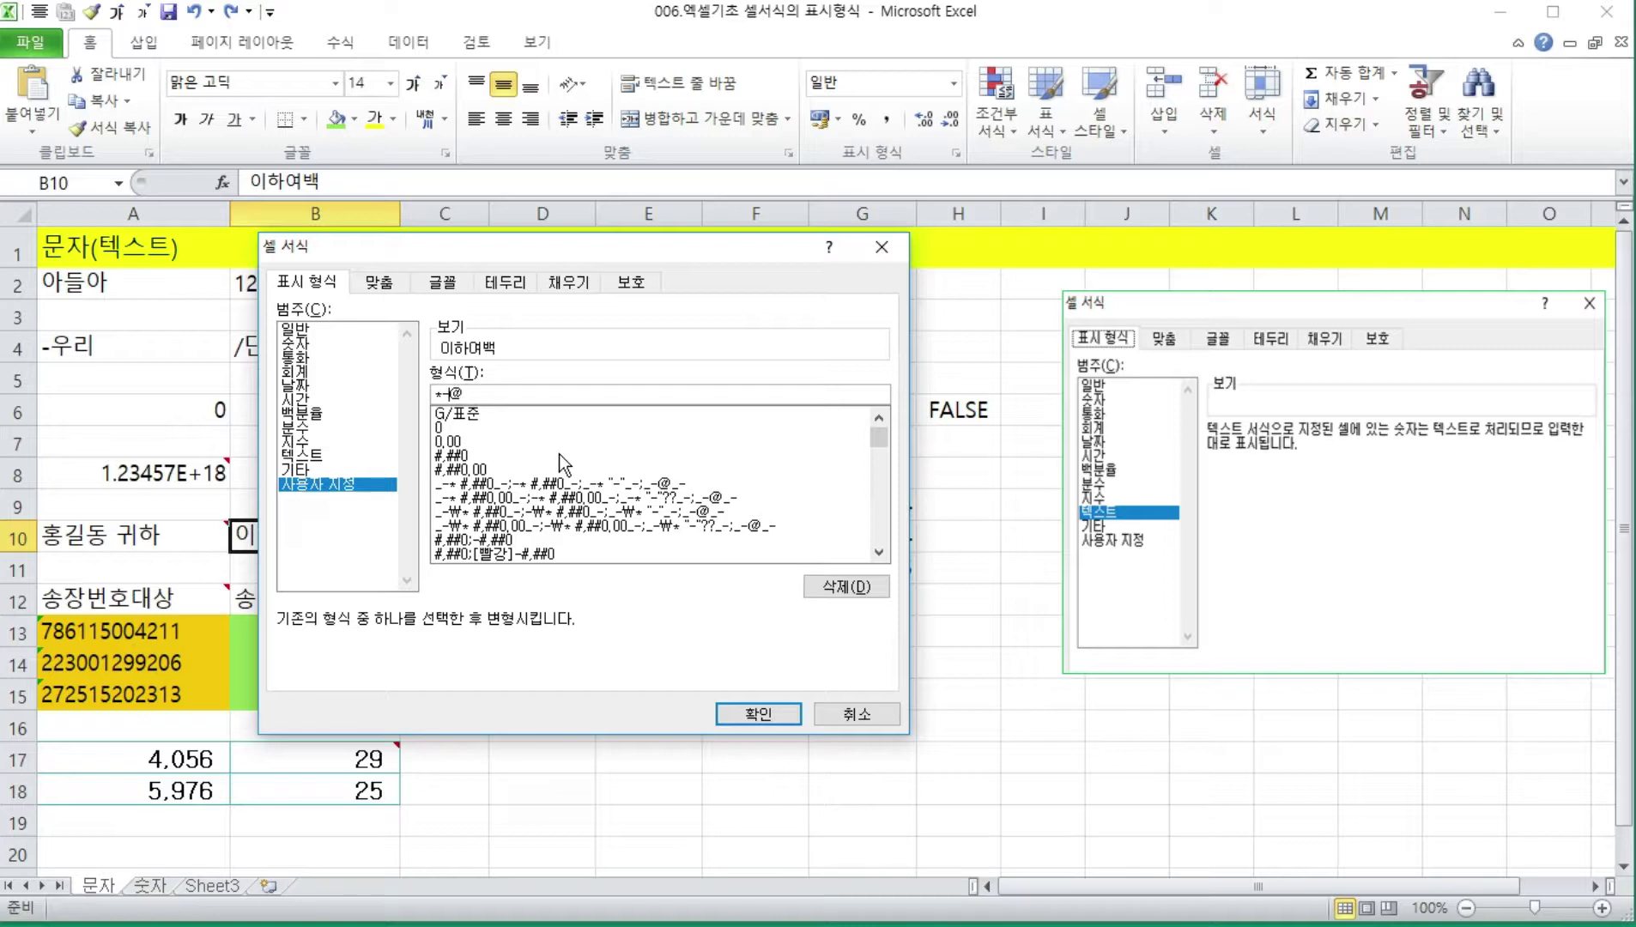
- Review the asterisk, dash and @ parts of the format code and apply the format to B10
{"action": "key", "text": "shift+Left"}
{"action": "key", "text": "Left"}
{"action": "key", "text": "Right"}
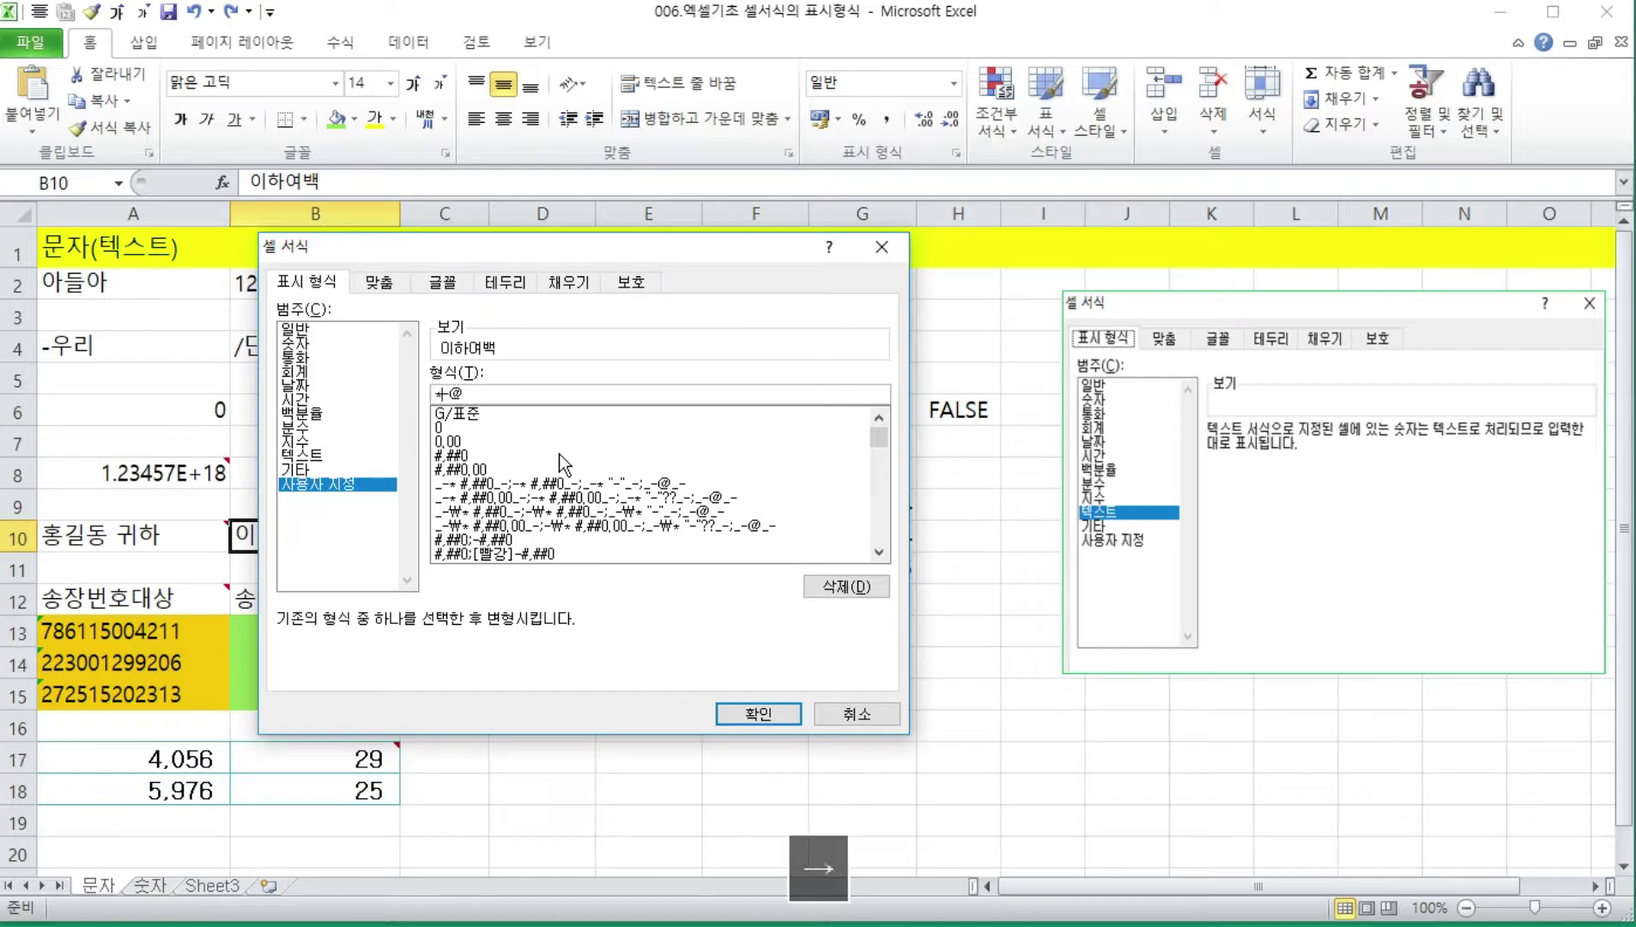
{"action": "key", "text": "Left"}
{"action": "key", "text": "Right"}
{"action": "key", "text": "shift+Right"}
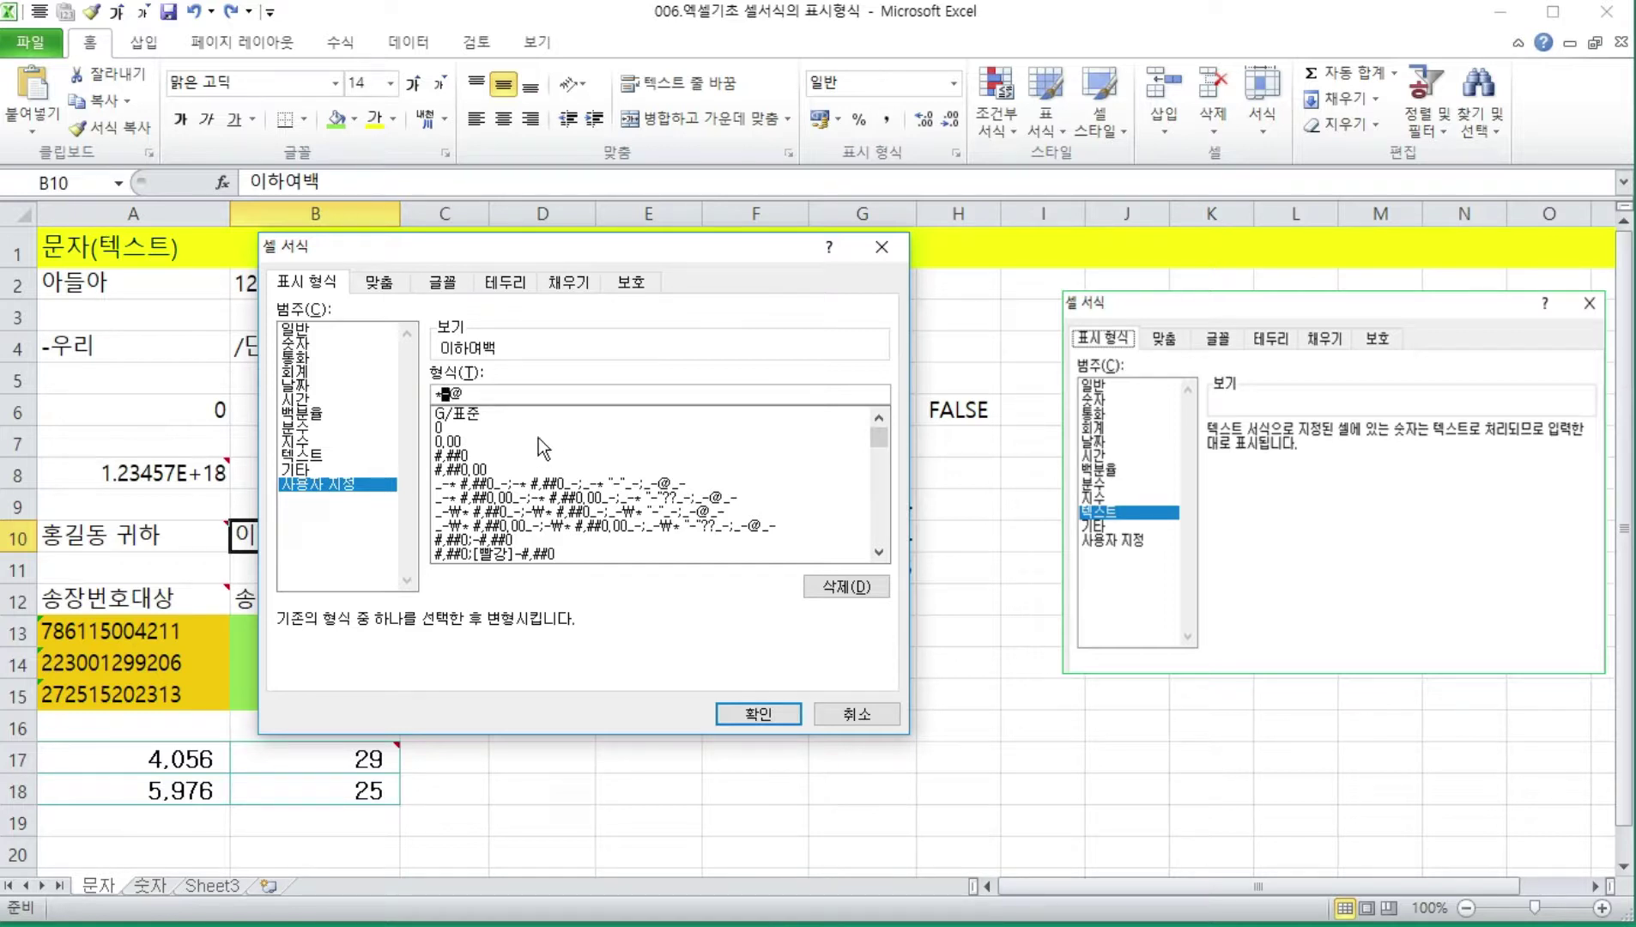
{"action": "left_click", "coordinate": [450, 395]}
{"action": "key", "text": "shift+End"}
{"action": "left_click", "coordinate": [757, 715]}
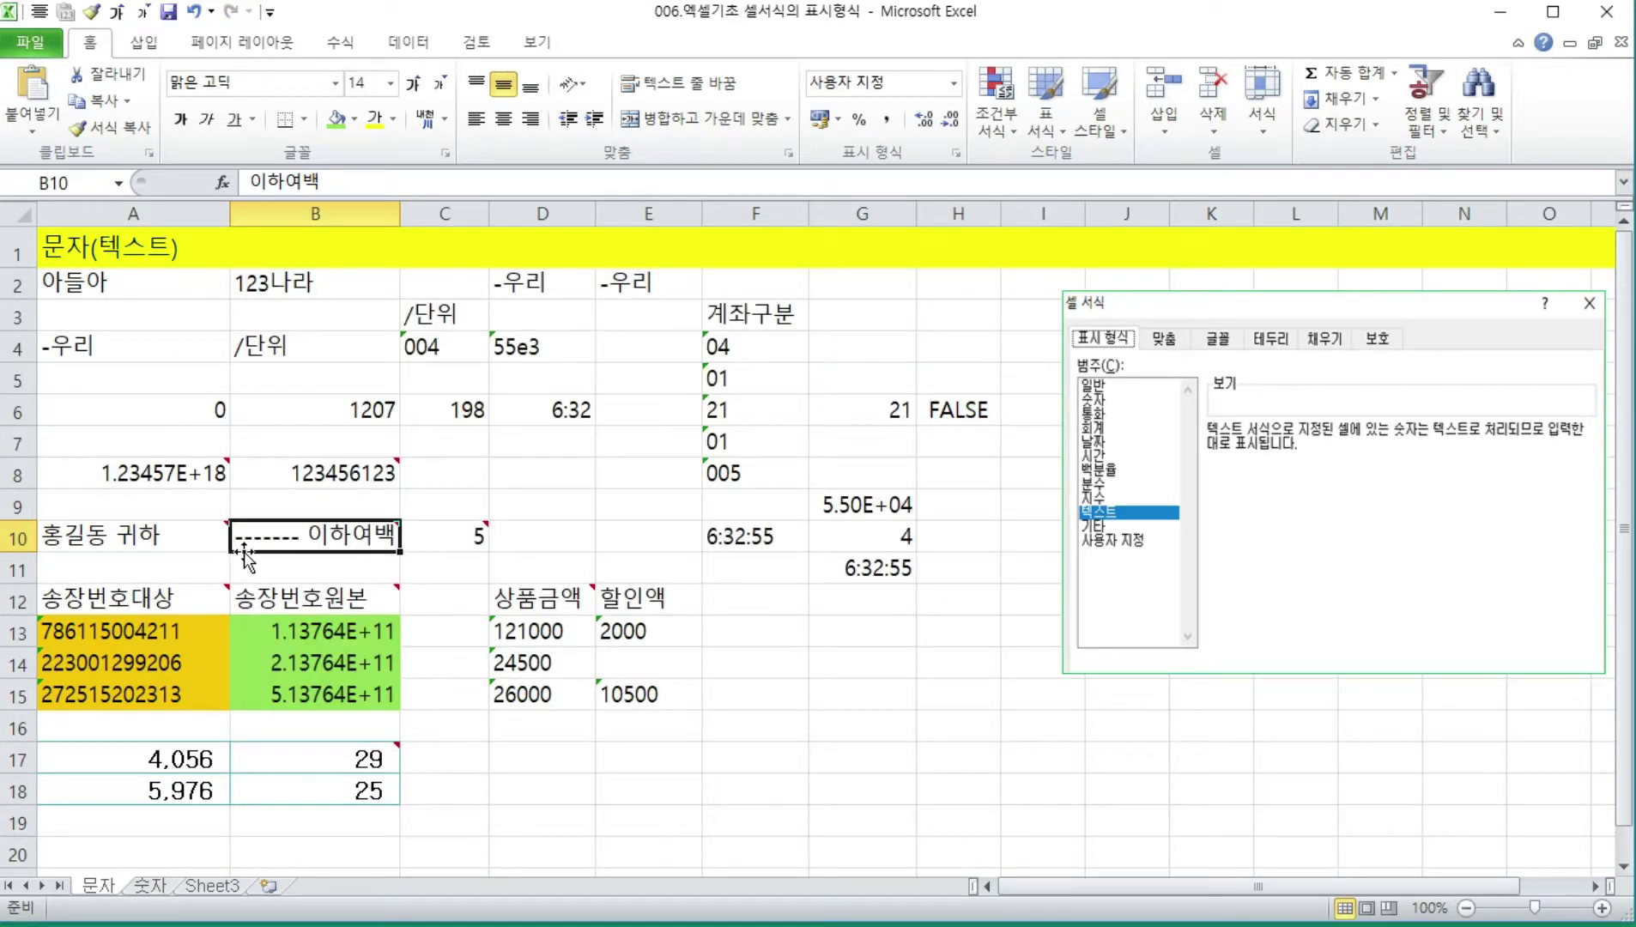
- Widen column B to check how the dashes fill B10, and undo the widening
{"action": "left_click_drag", "start_coordinate": [400, 213], "coordinate": [767, 295]}
{"action": "mouse_move", "coordinate": [451, 527]}
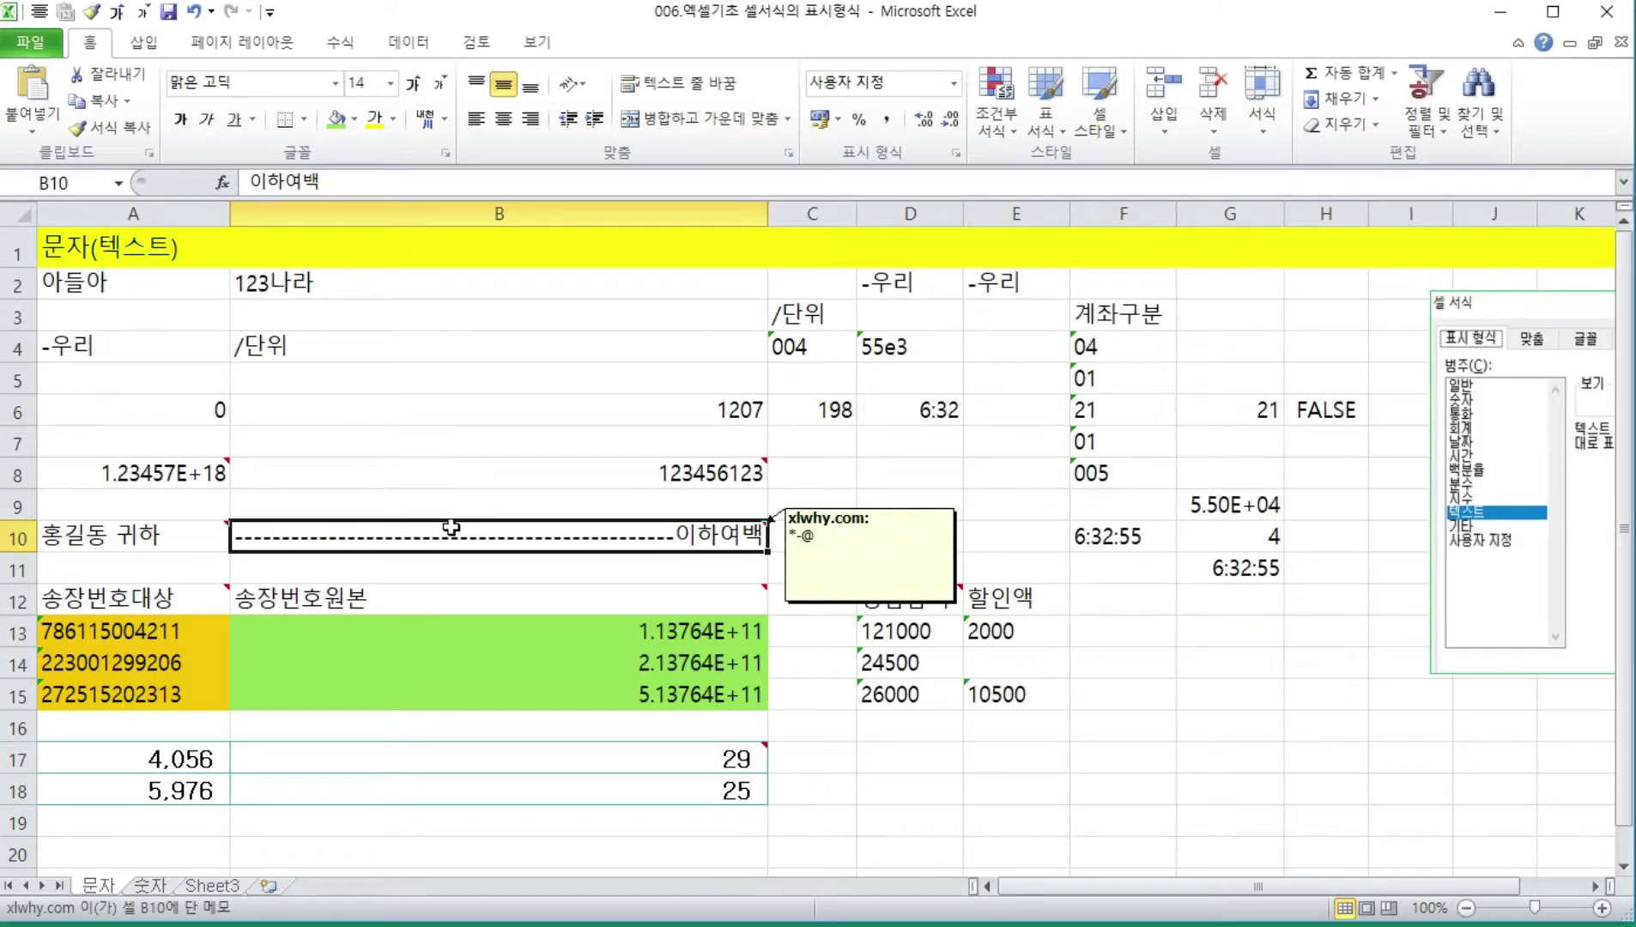
{"action": "key", "text": "ctrl+z"}
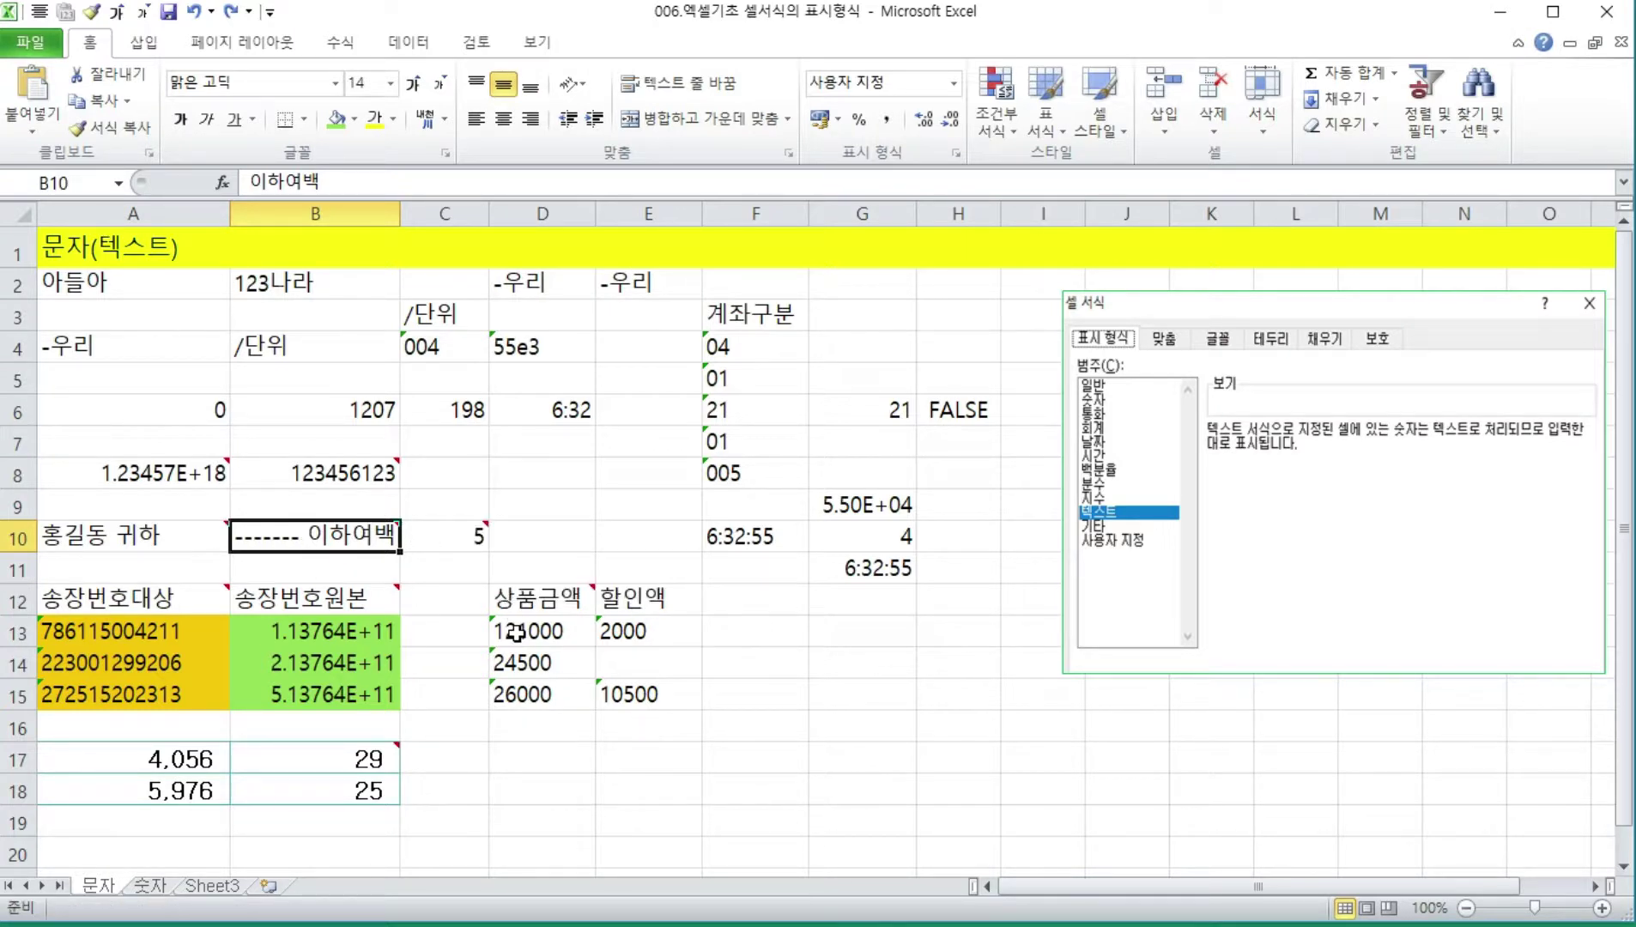
- Compare the General and custom categories for C10, and apply the custom format G/표준분 without a space before 분
{"action": "left_click", "coordinate": [467, 537]}
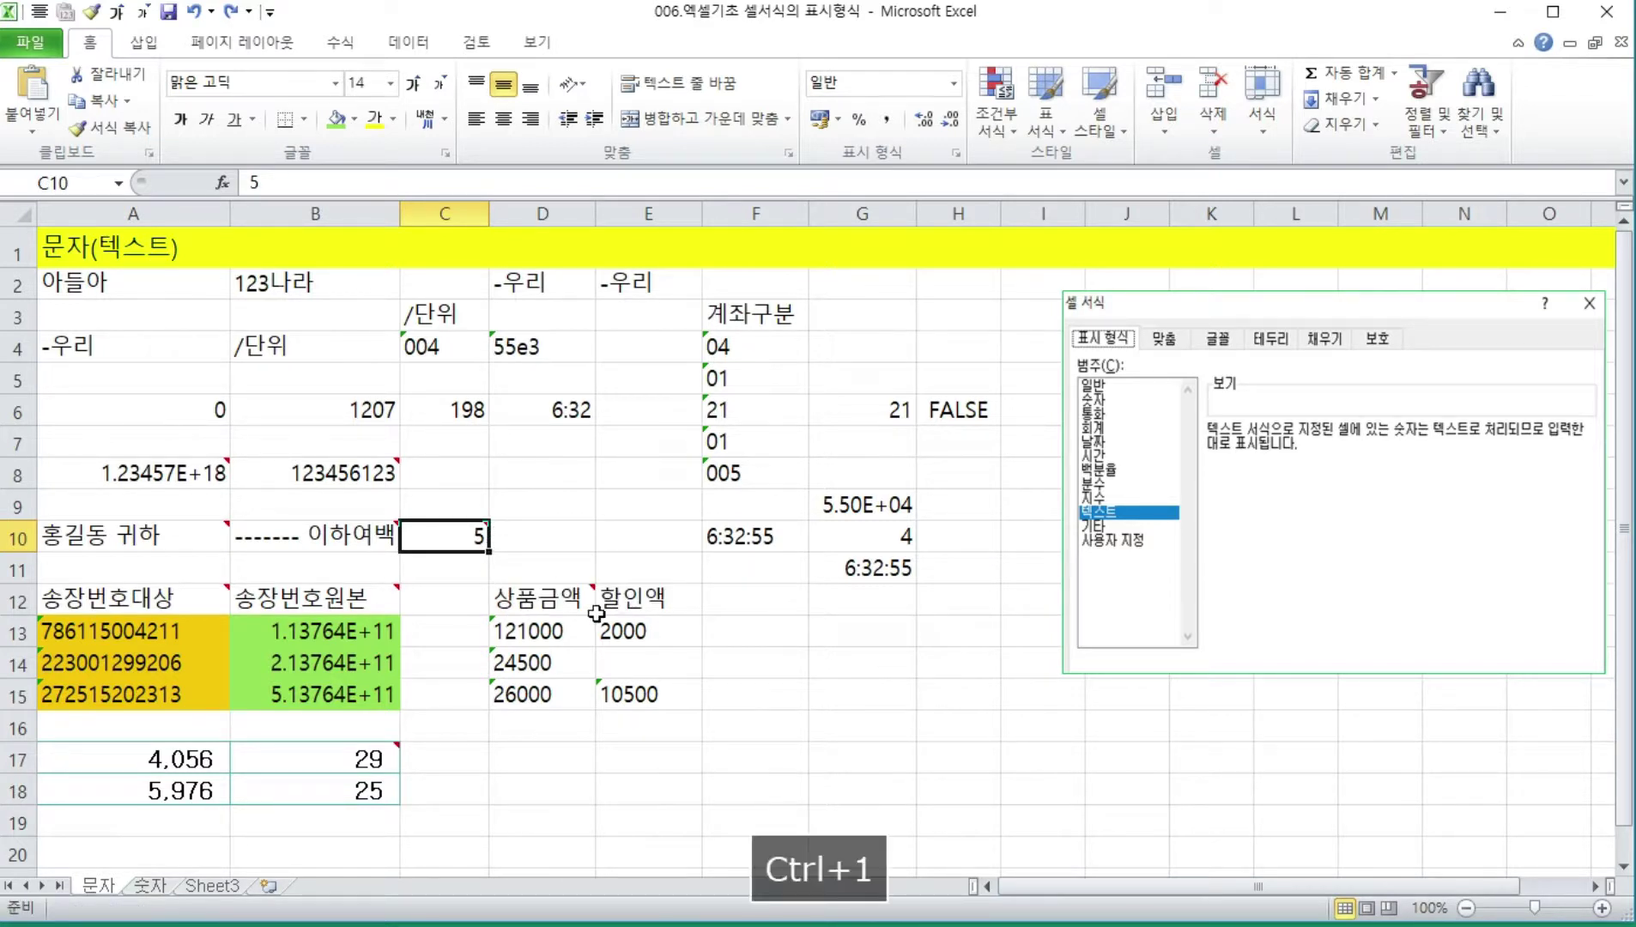
{"action": "key", "text": "ctrl+1"}
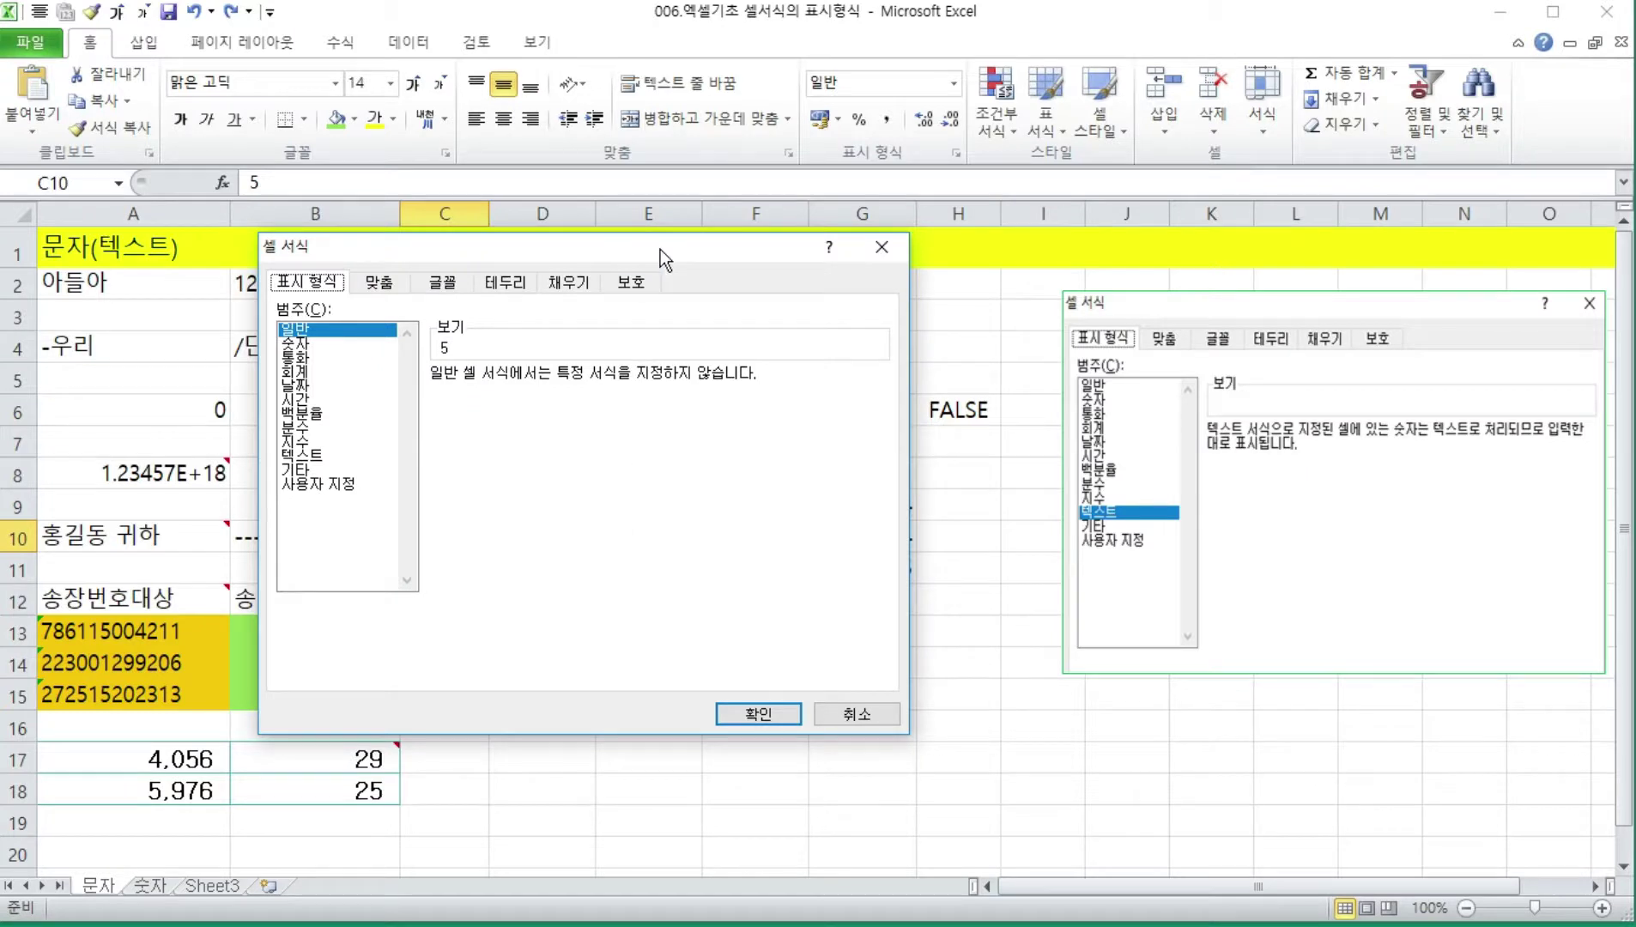
{"action": "left_click_drag", "start_coordinate": [659, 249], "coordinate": [920, 262]}
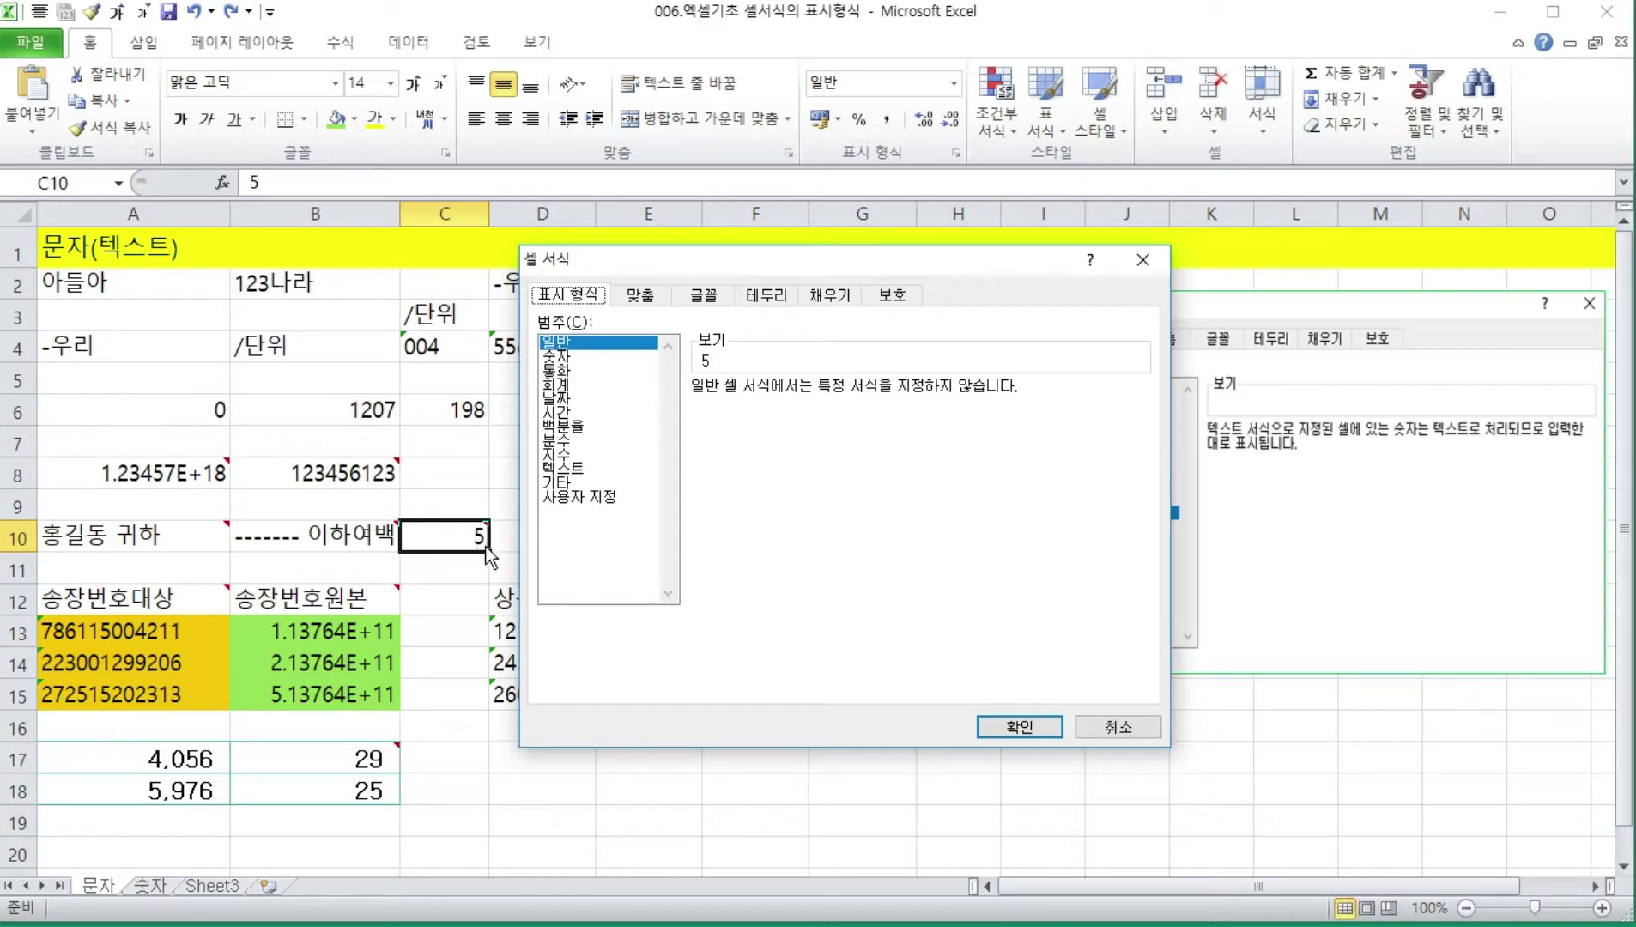
{"action": "left_click", "coordinate": [603, 498]}
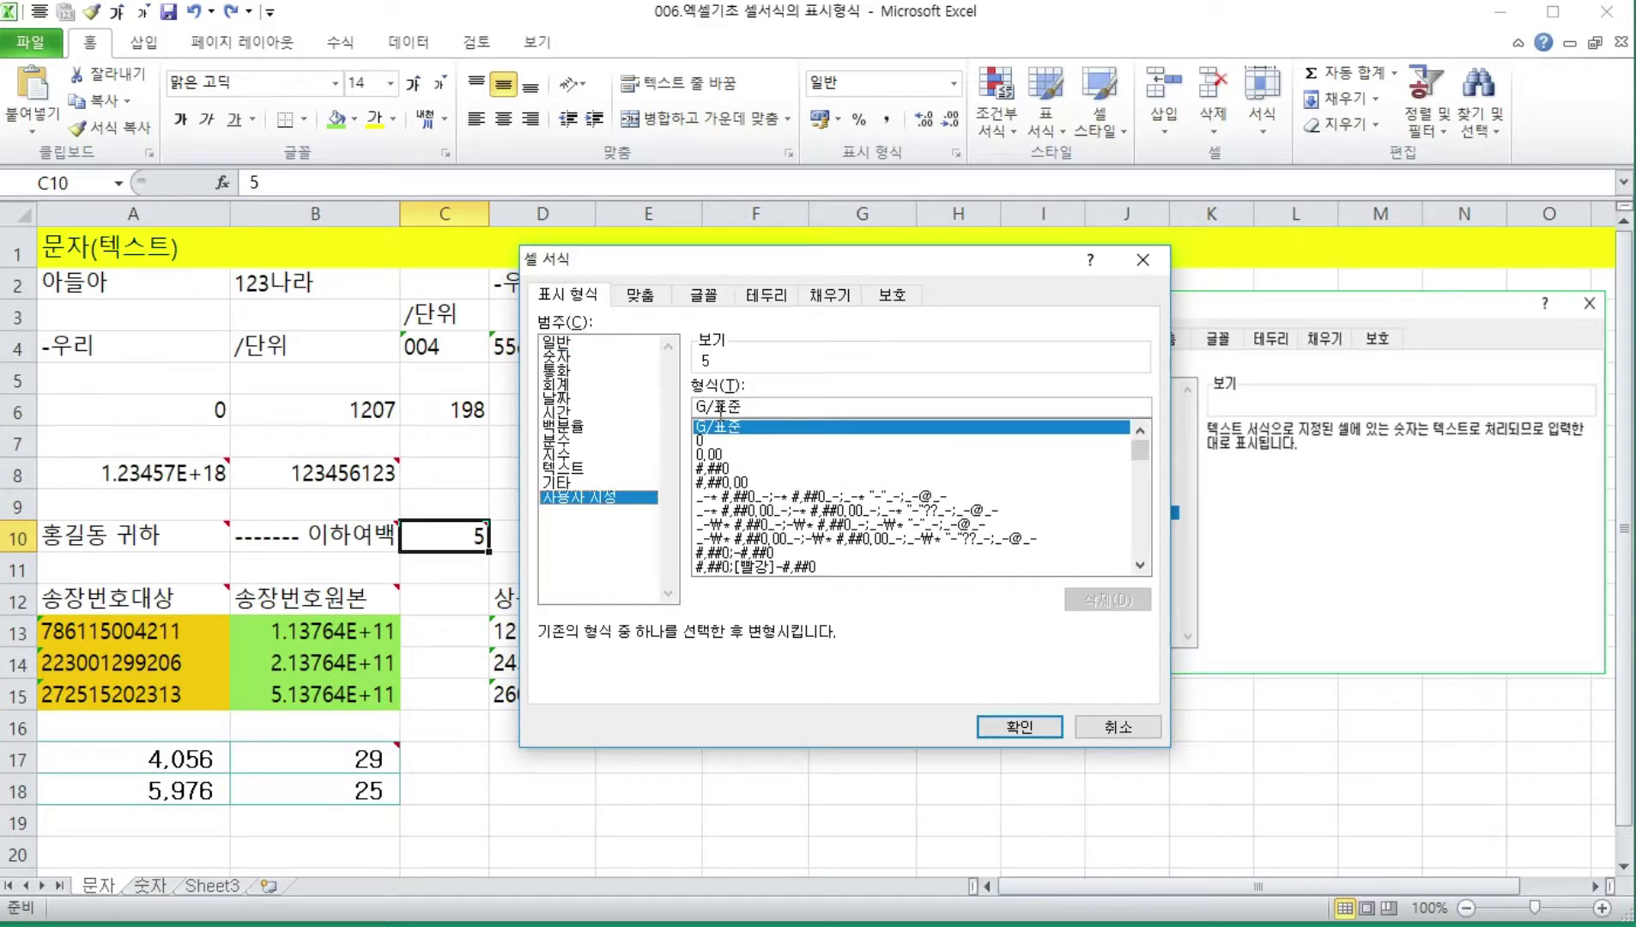
{"action": "left_click", "coordinate": [586, 342]}
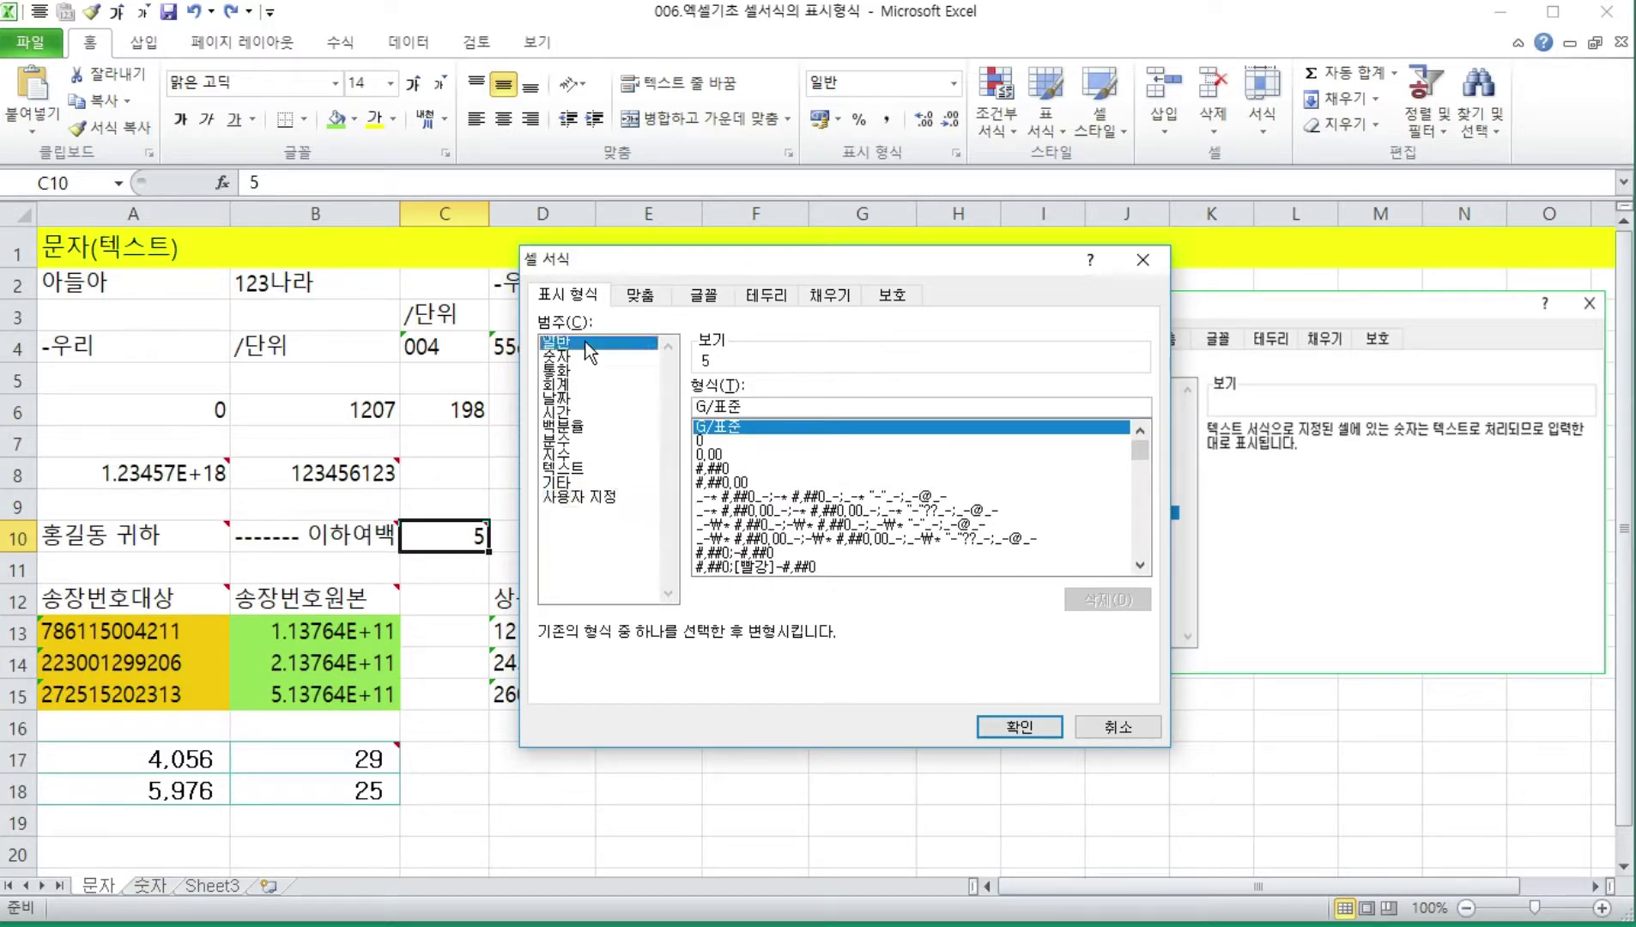
{"action": "left_click", "coordinate": [601, 498]}
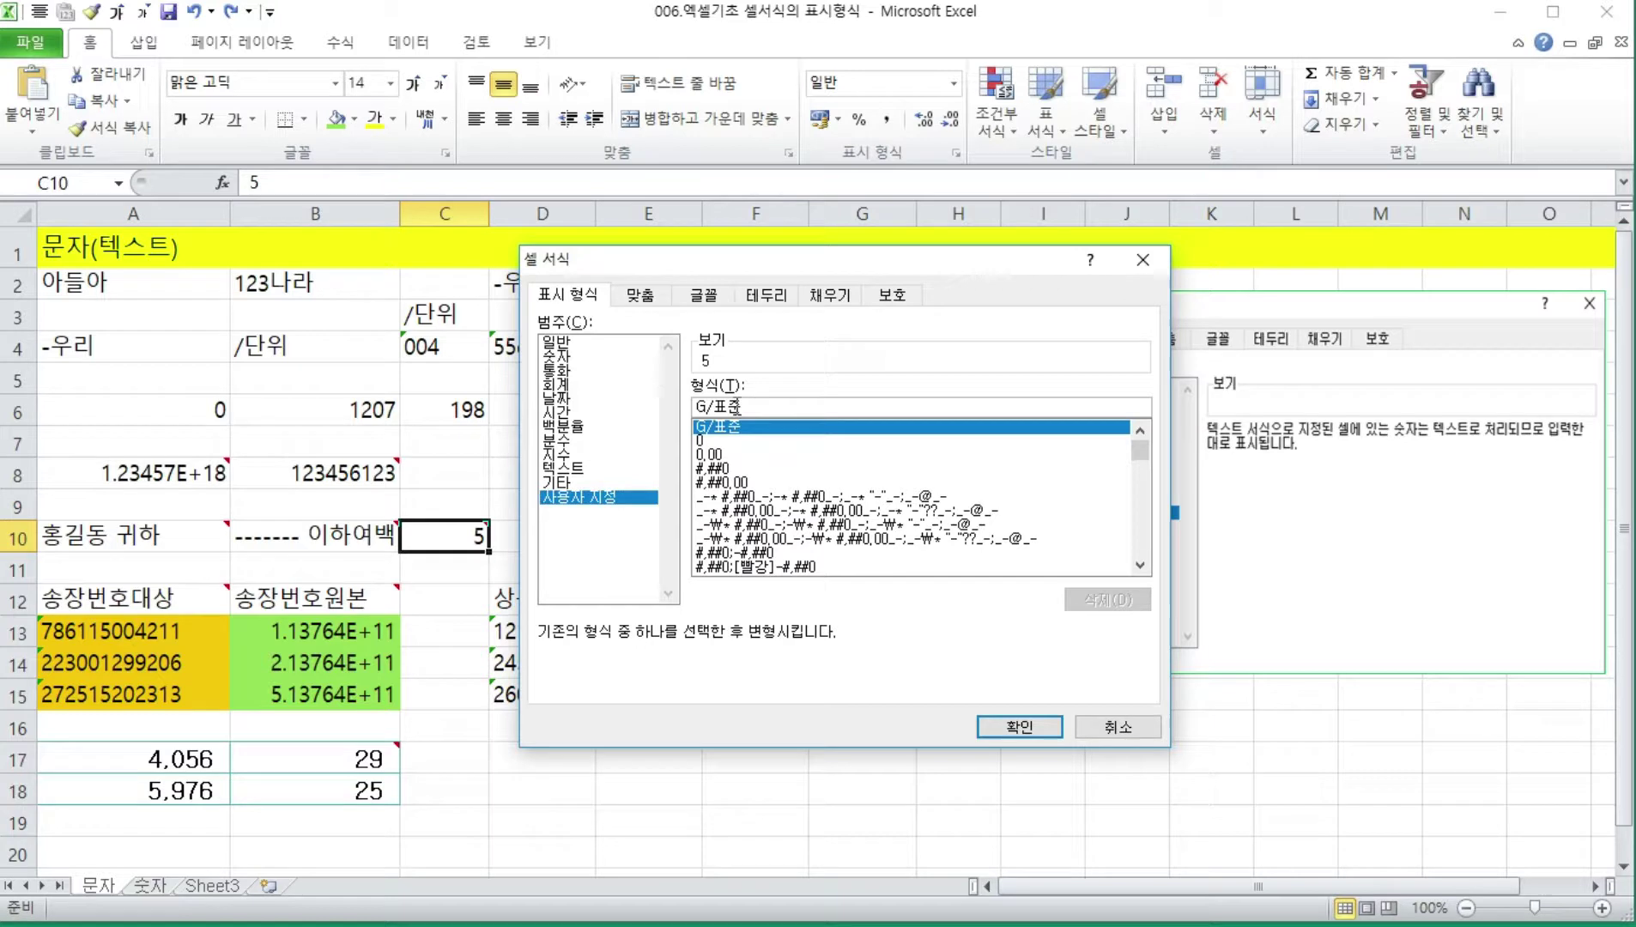
{"action": "left_click_drag", "start_coordinate": [746, 409], "coordinate": [691, 407]}
{"action": "left_click", "coordinate": [762, 411]}
{"action": "type", "text": "분"}
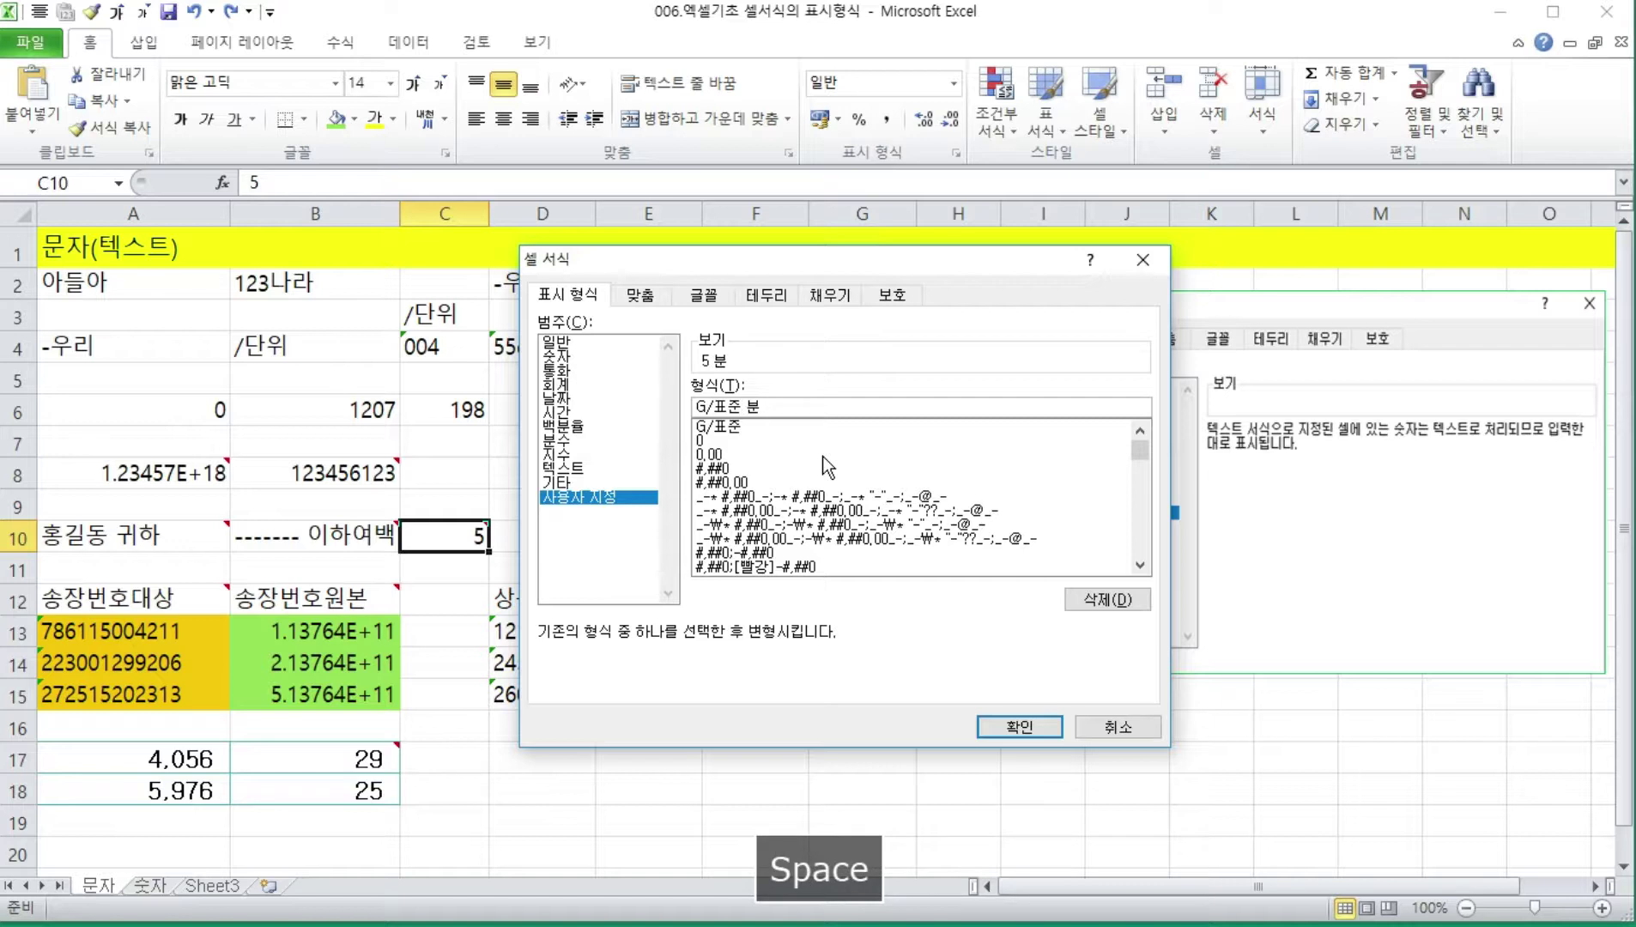
{"action": "key", "text": "BackSpace"}
{"action": "key", "text": "Return"}
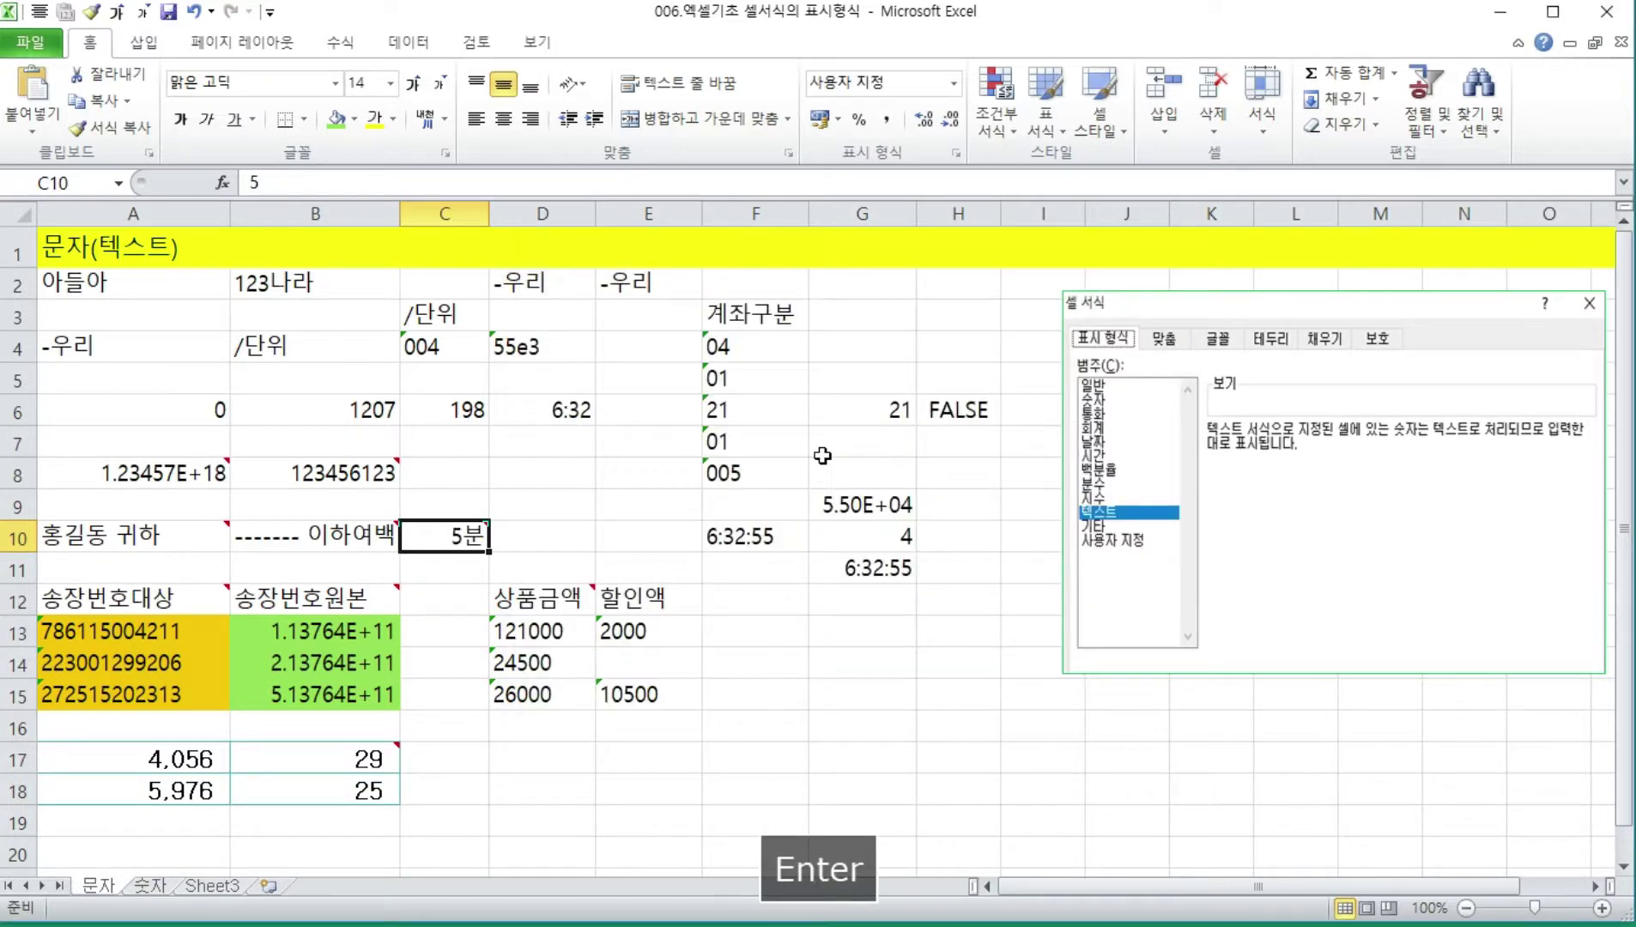
- Review the custom format code of C10 without changing it, and compare the formatted cells across row 10
{"action": "key", "text": "ctrl+1"}
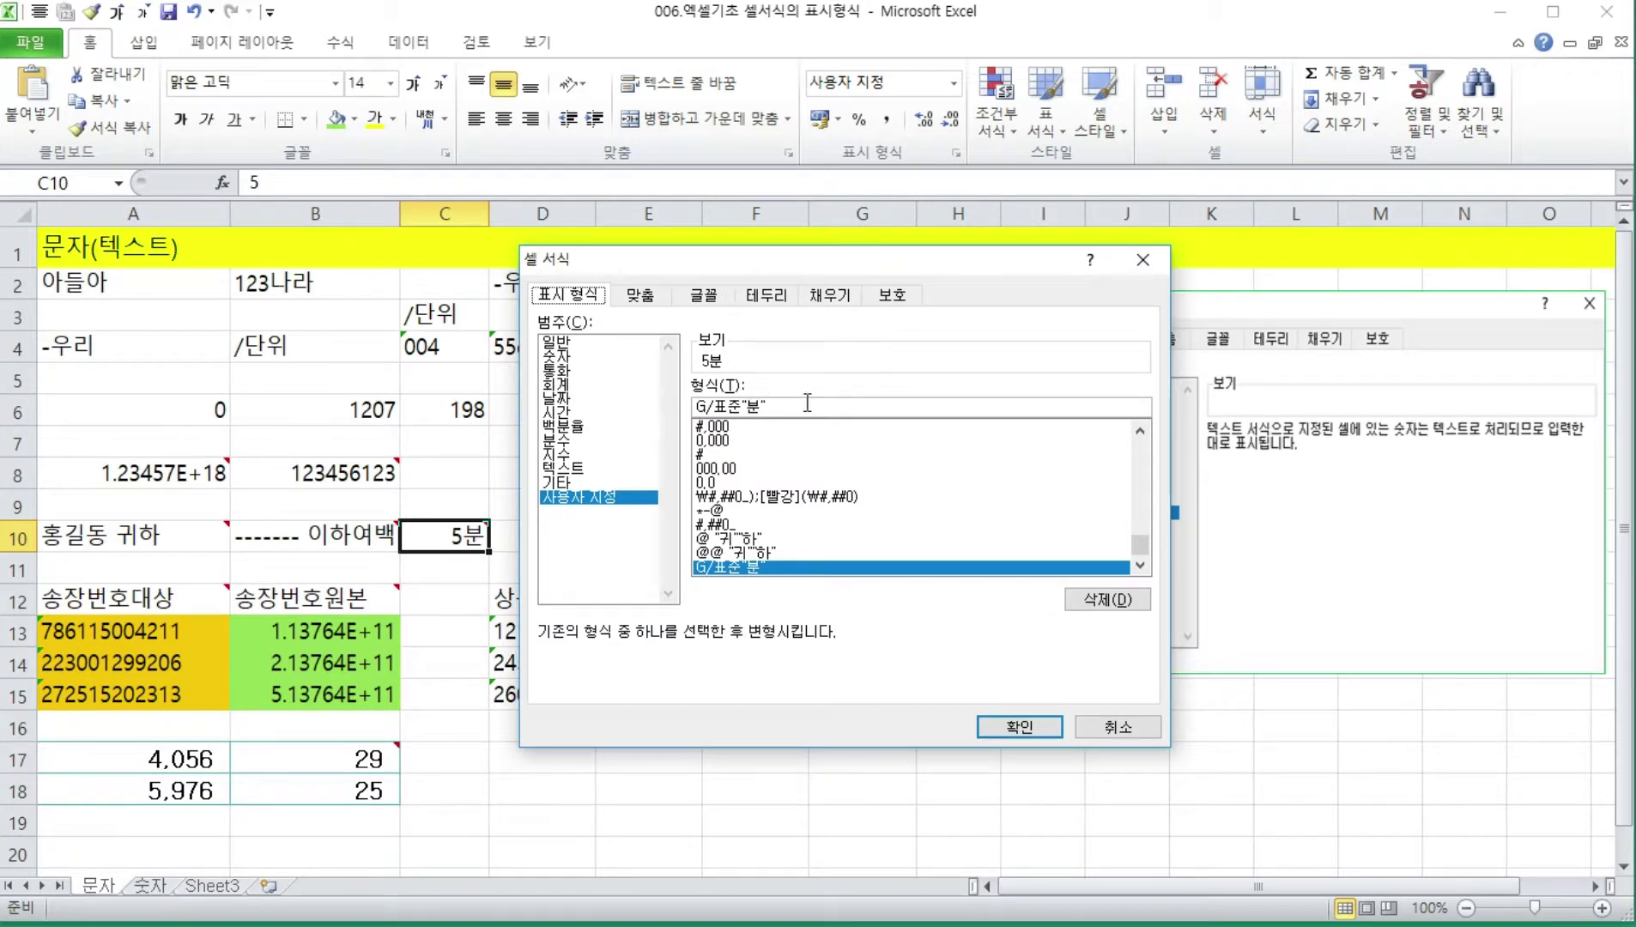
{"action": "left_click", "coordinate": [775, 407]}
{"action": "left_click", "coordinate": [1125, 725]}
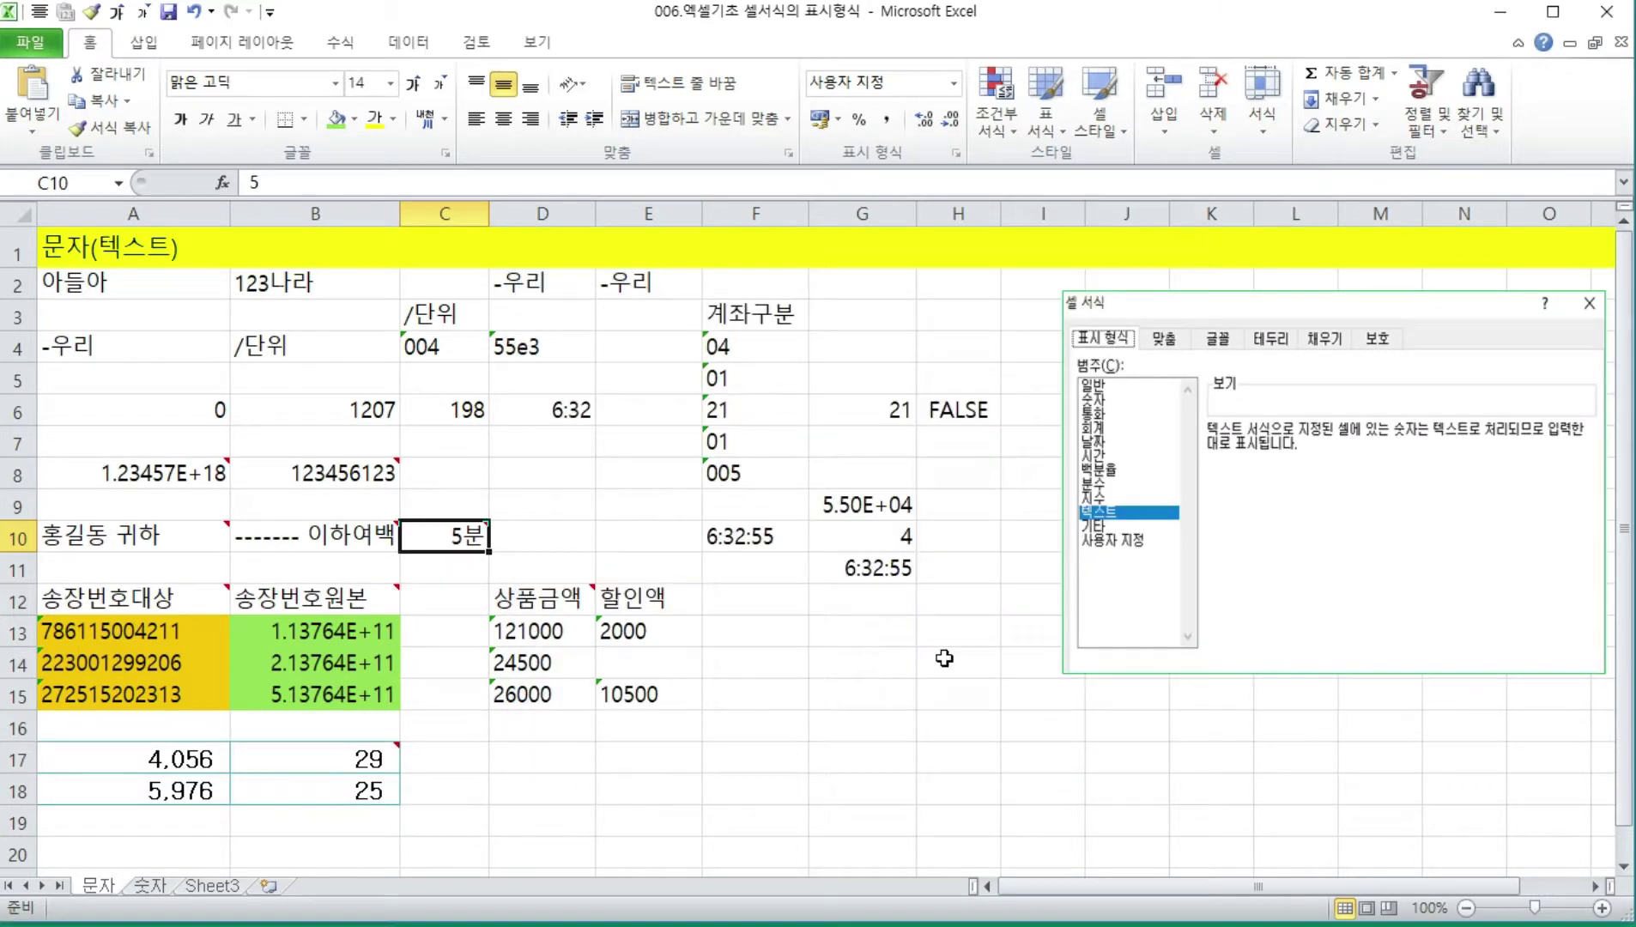
{"action": "key", "text": "Left"}
{"action": "key", "text": "Right"}
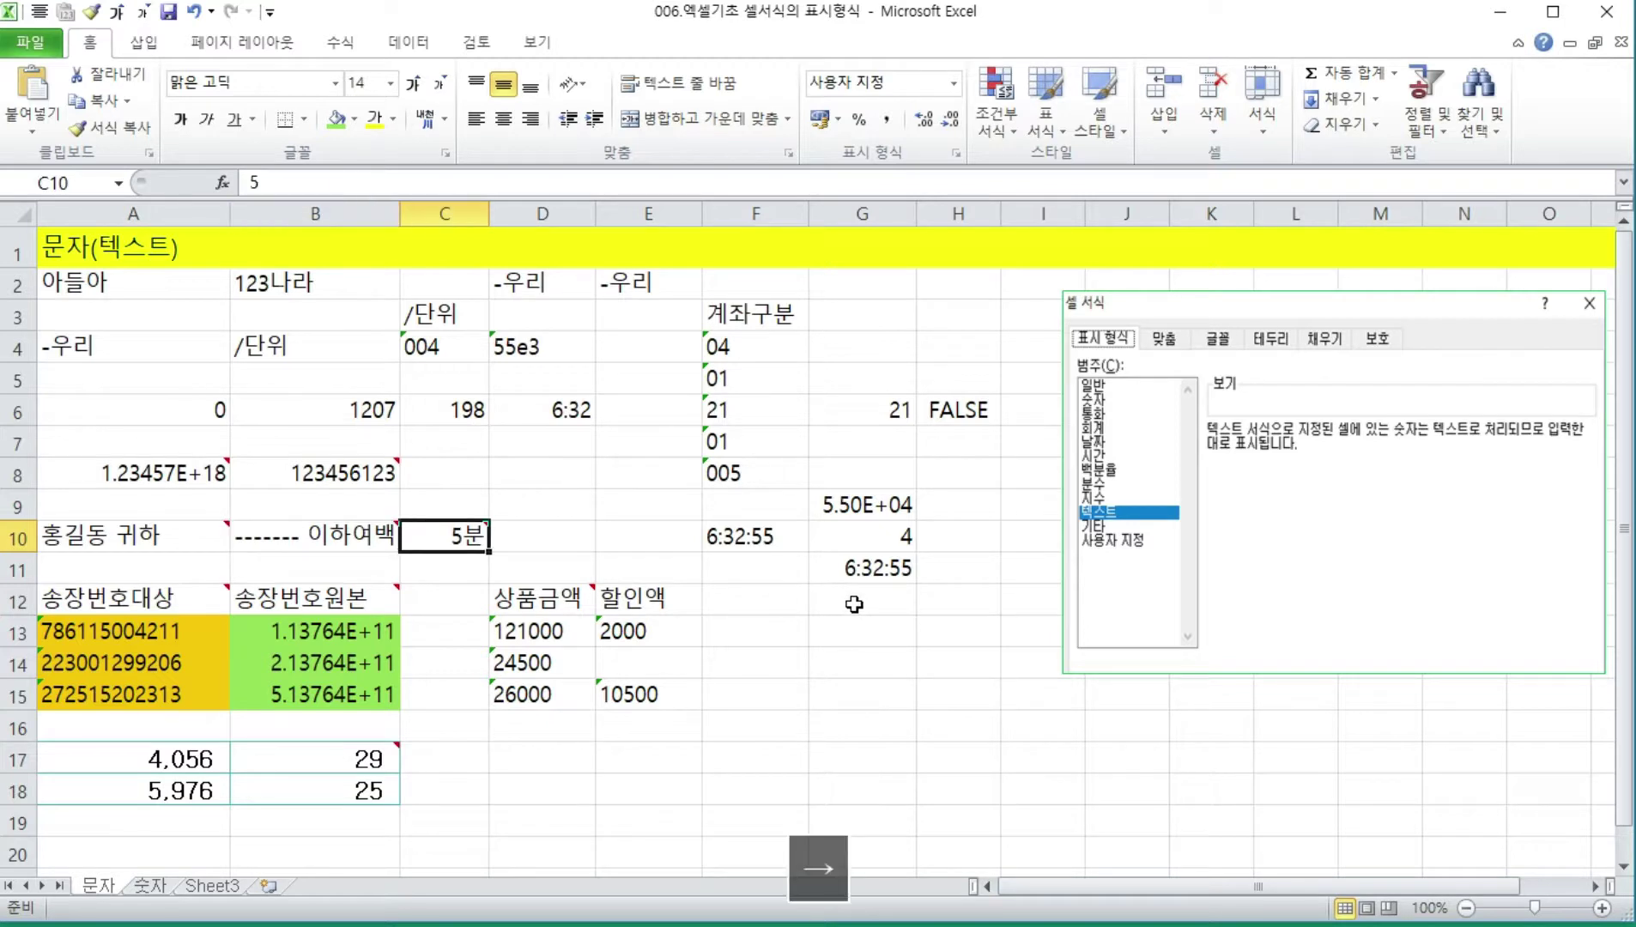
{"action": "key", "text": "Left"}
{"action": "key", "text": "Left"}
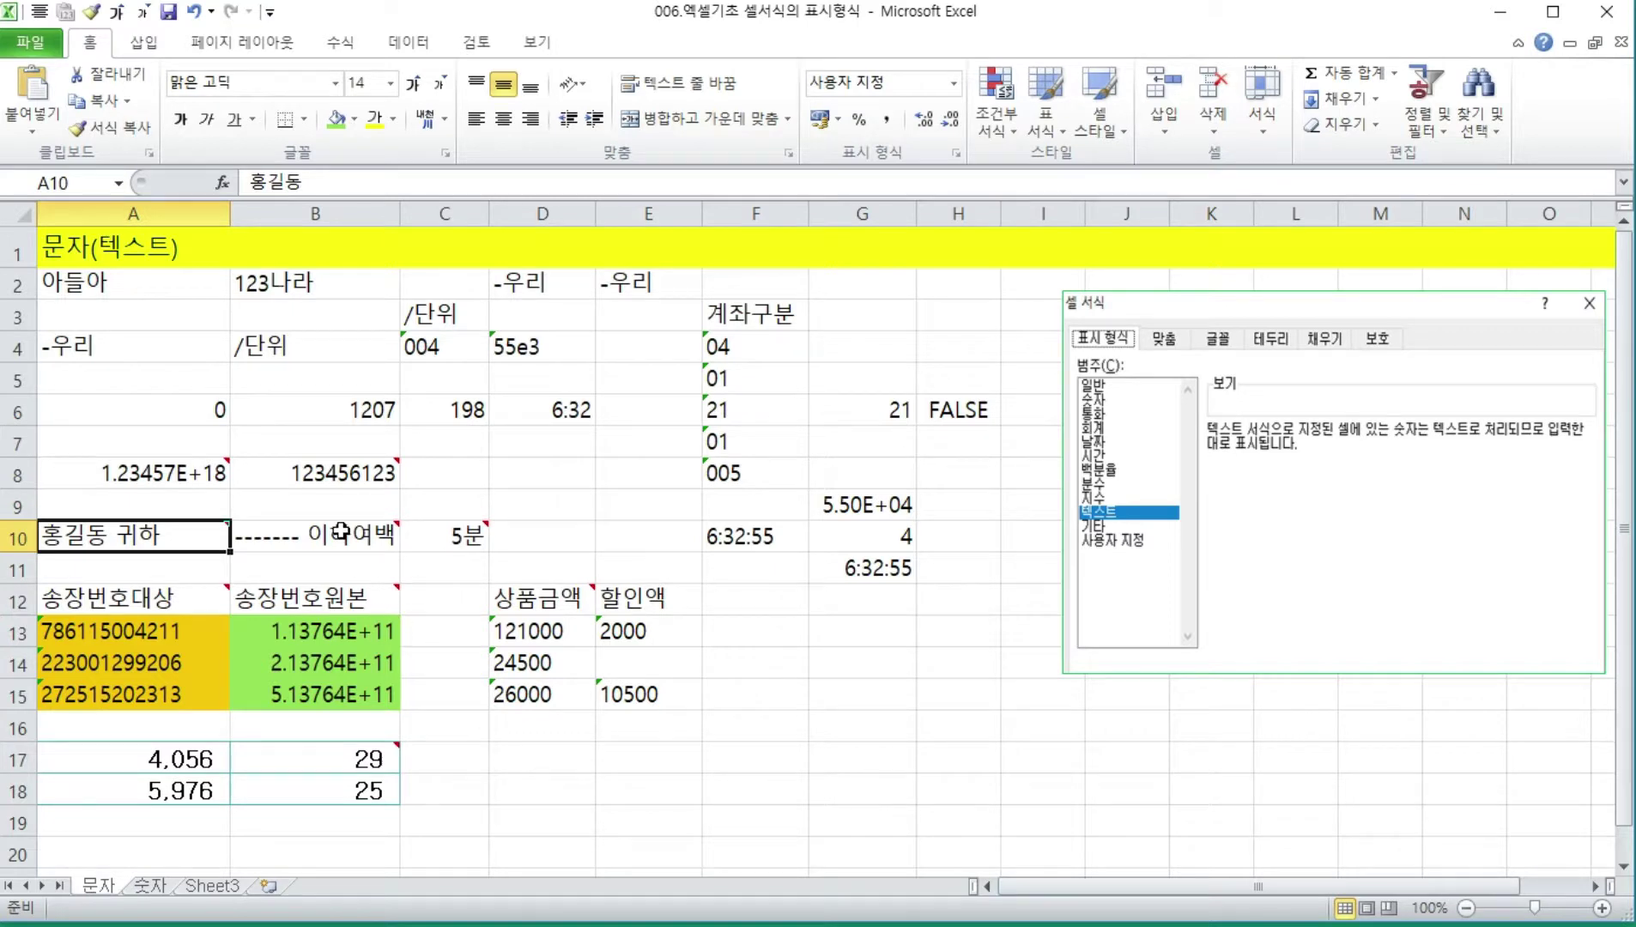
- Format the source invoice numbers in B13:B15 as Number so all their digits show
{"action": "left_click", "coordinate": [343, 627]}
{"action": "key", "text": "Down"}
{"action": "key", "text": "Down"}
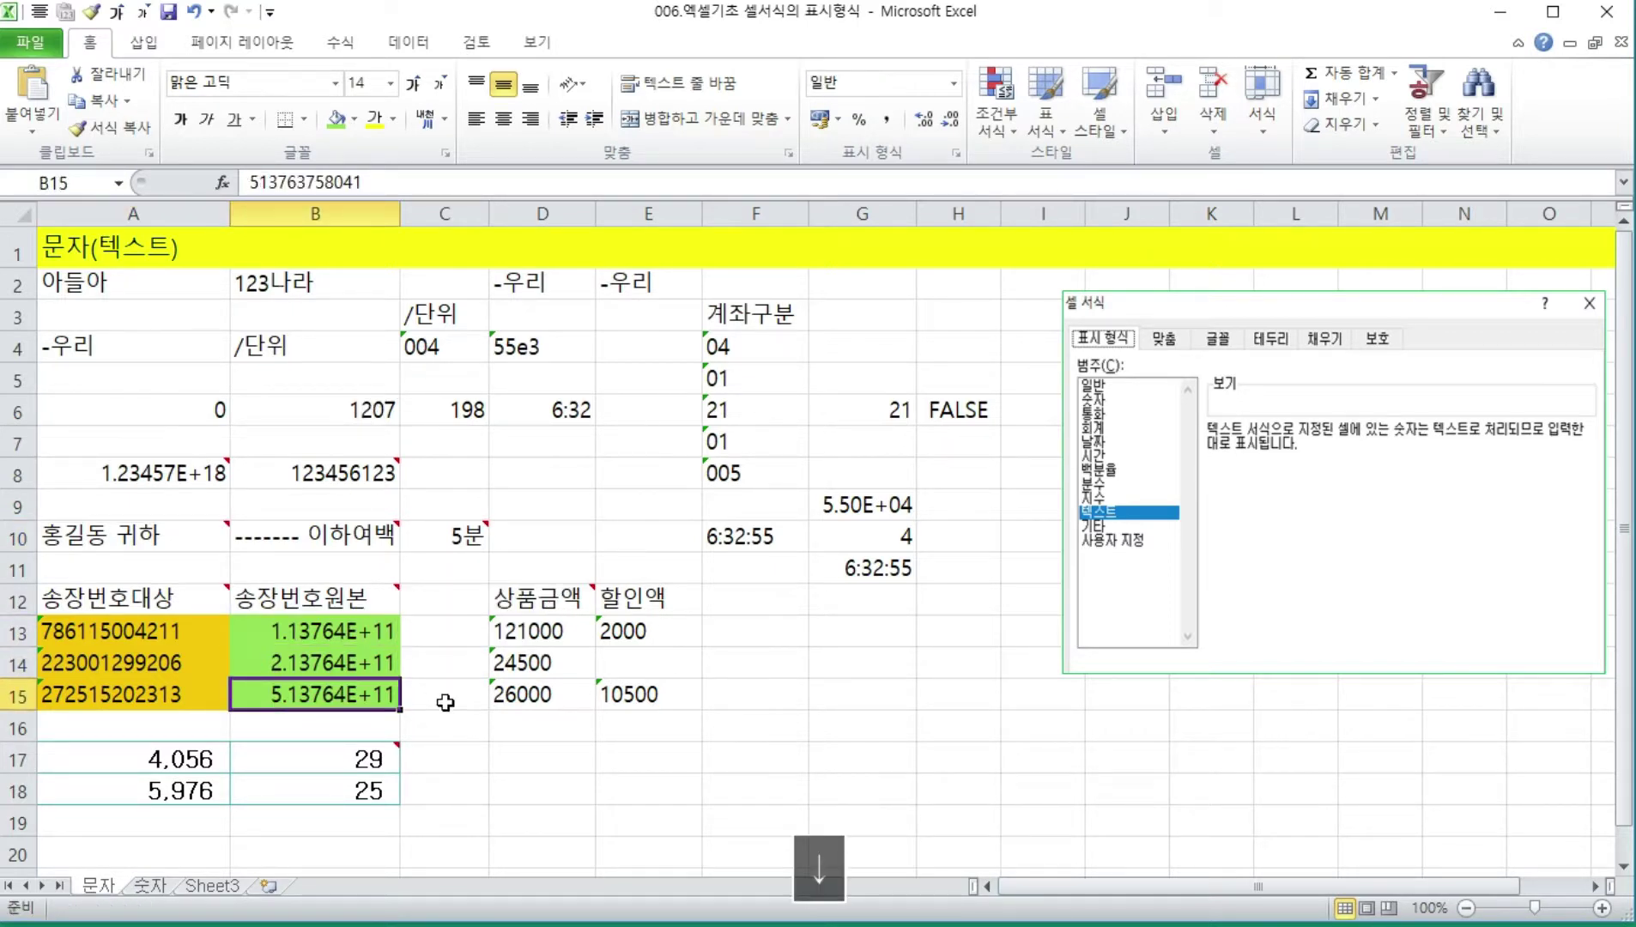
{"action": "key", "text": "Up"}
{"action": "key", "text": "Up"}
{"action": "key", "text": "shift+Down"}
{"action": "key", "text": "shift+Down"}
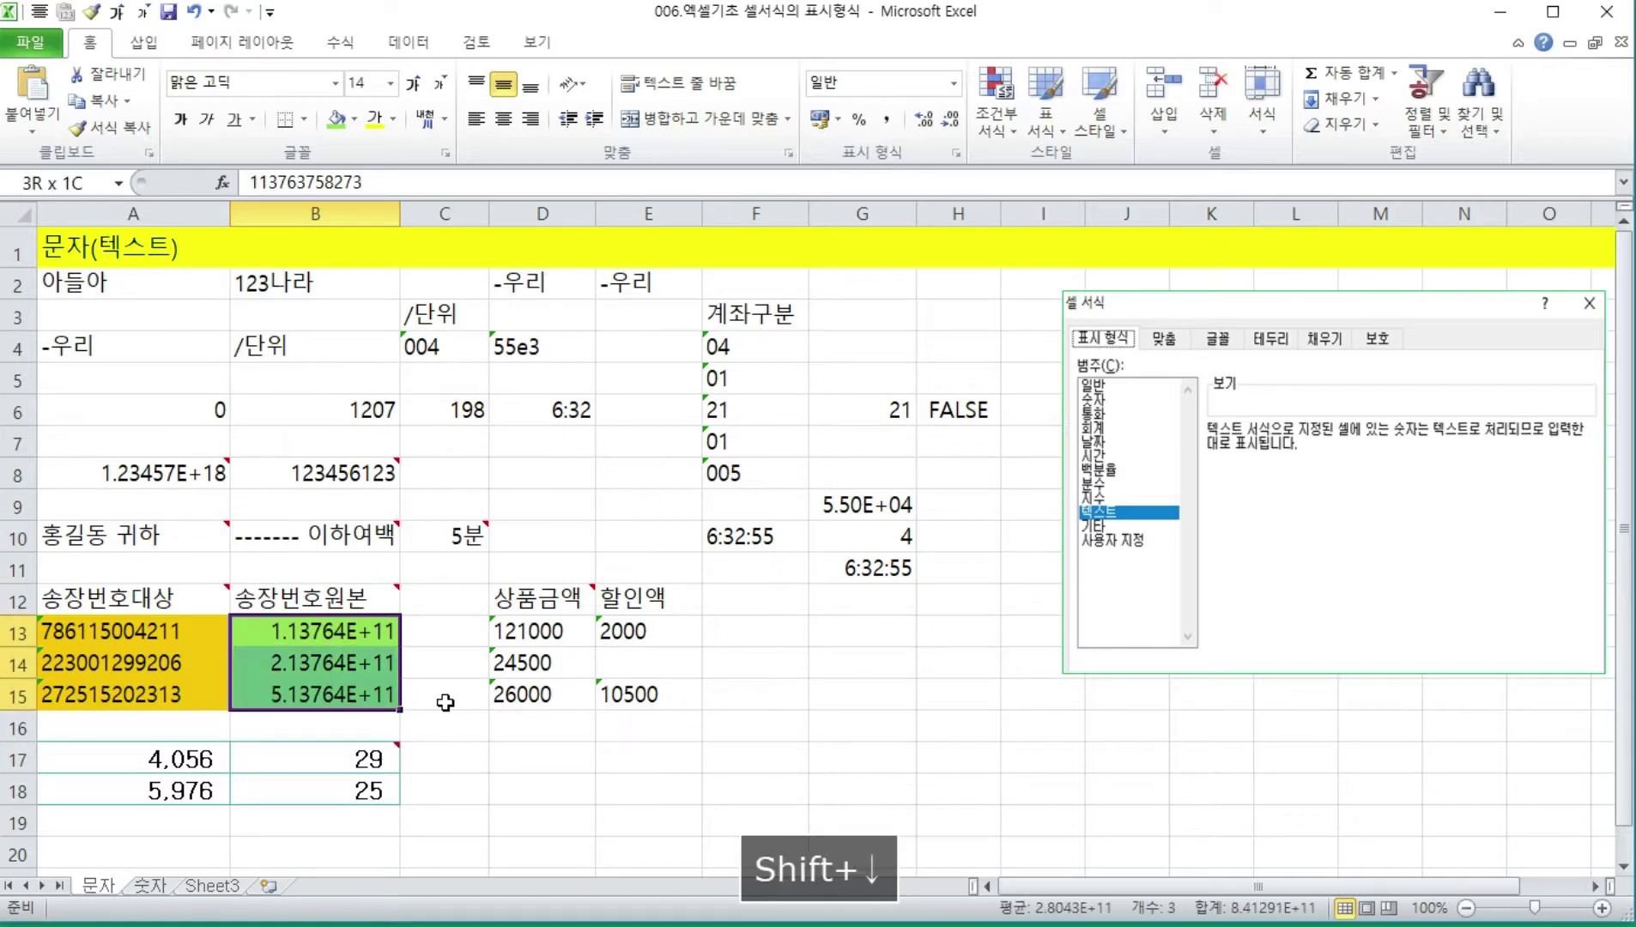
{"action": "left_click", "coordinate": [955, 82]}
{"action": "left_click", "coordinate": [944, 159]}
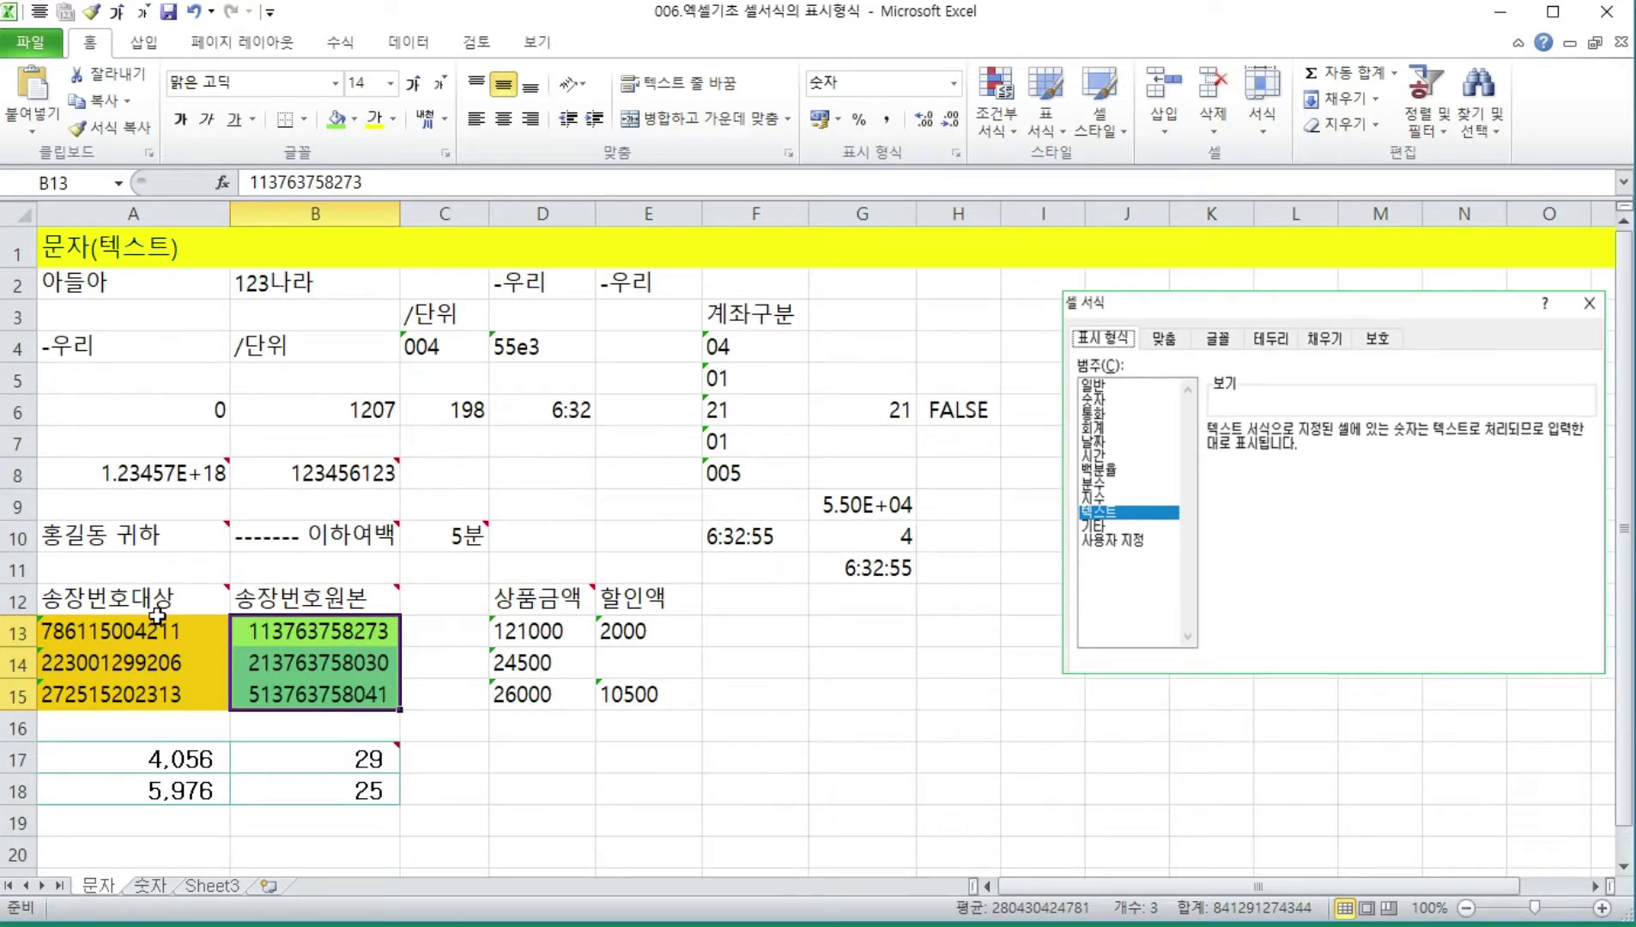
- Check the format of the target invoice number cells A13:A15
{"action": "mouse_move", "coordinate": [130, 595]}
{"action": "left_click", "coordinate": [133, 629]}
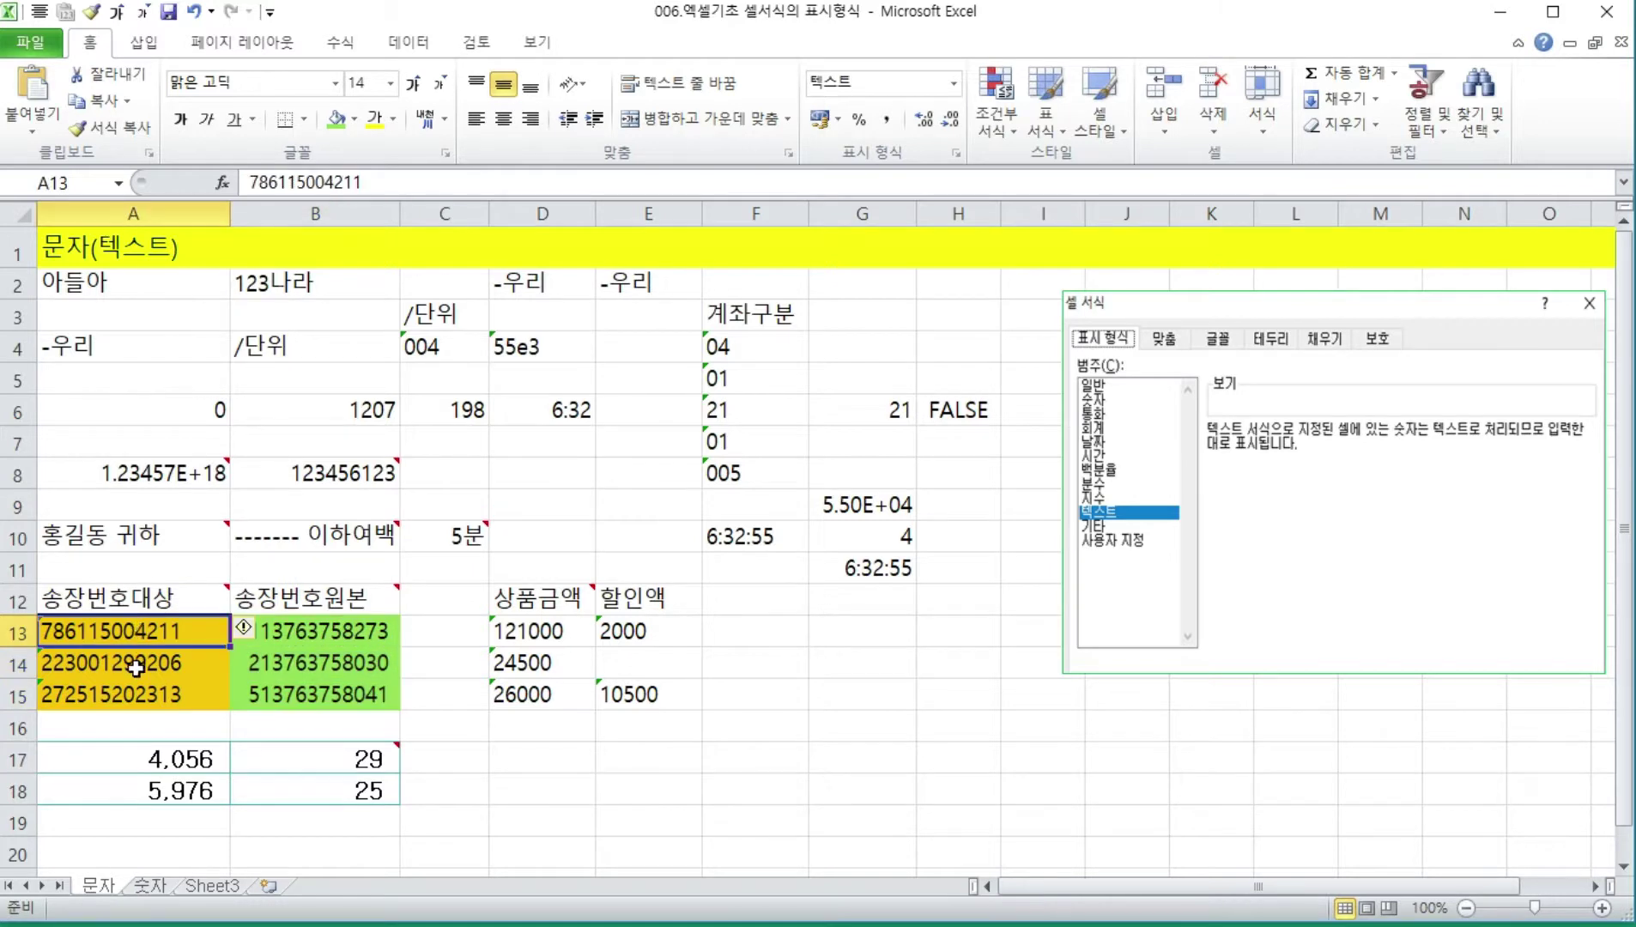
{"action": "left_click", "coordinate": [133, 663]}
{"action": "left_click", "coordinate": [133, 693]}
{"action": "left_click", "coordinate": [131, 666]}
{"action": "left_click", "coordinate": [128, 635]}
{"action": "left_click", "coordinate": [109, 682]}
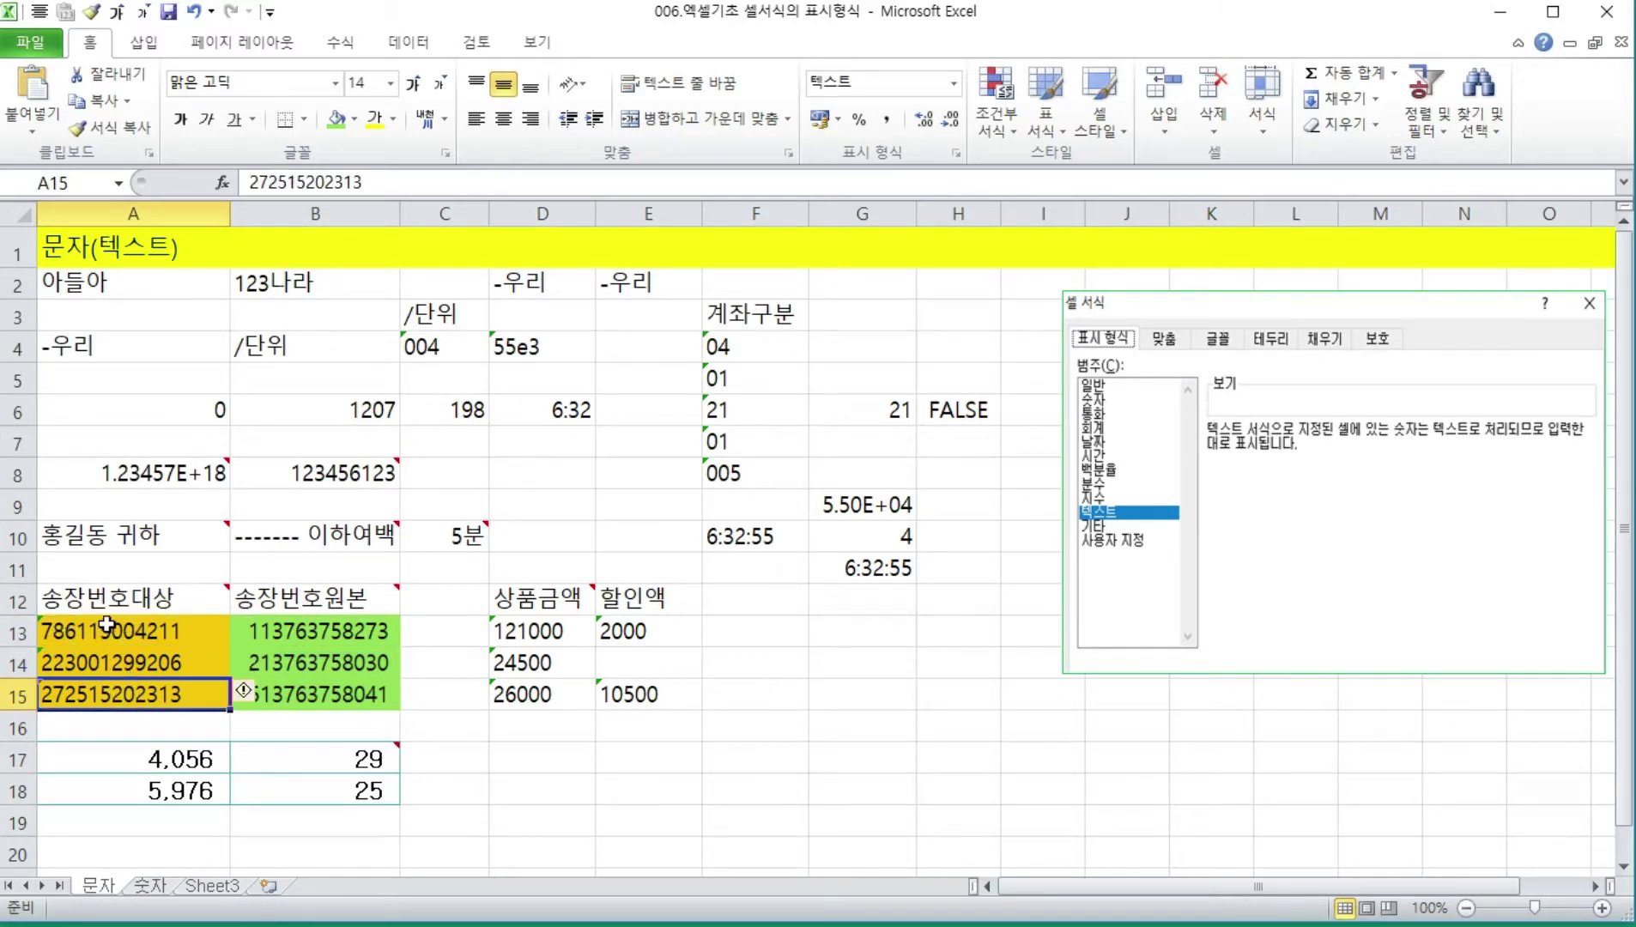
{"action": "left_click_drag", "start_coordinate": [107, 624], "coordinate": [156, 695]}
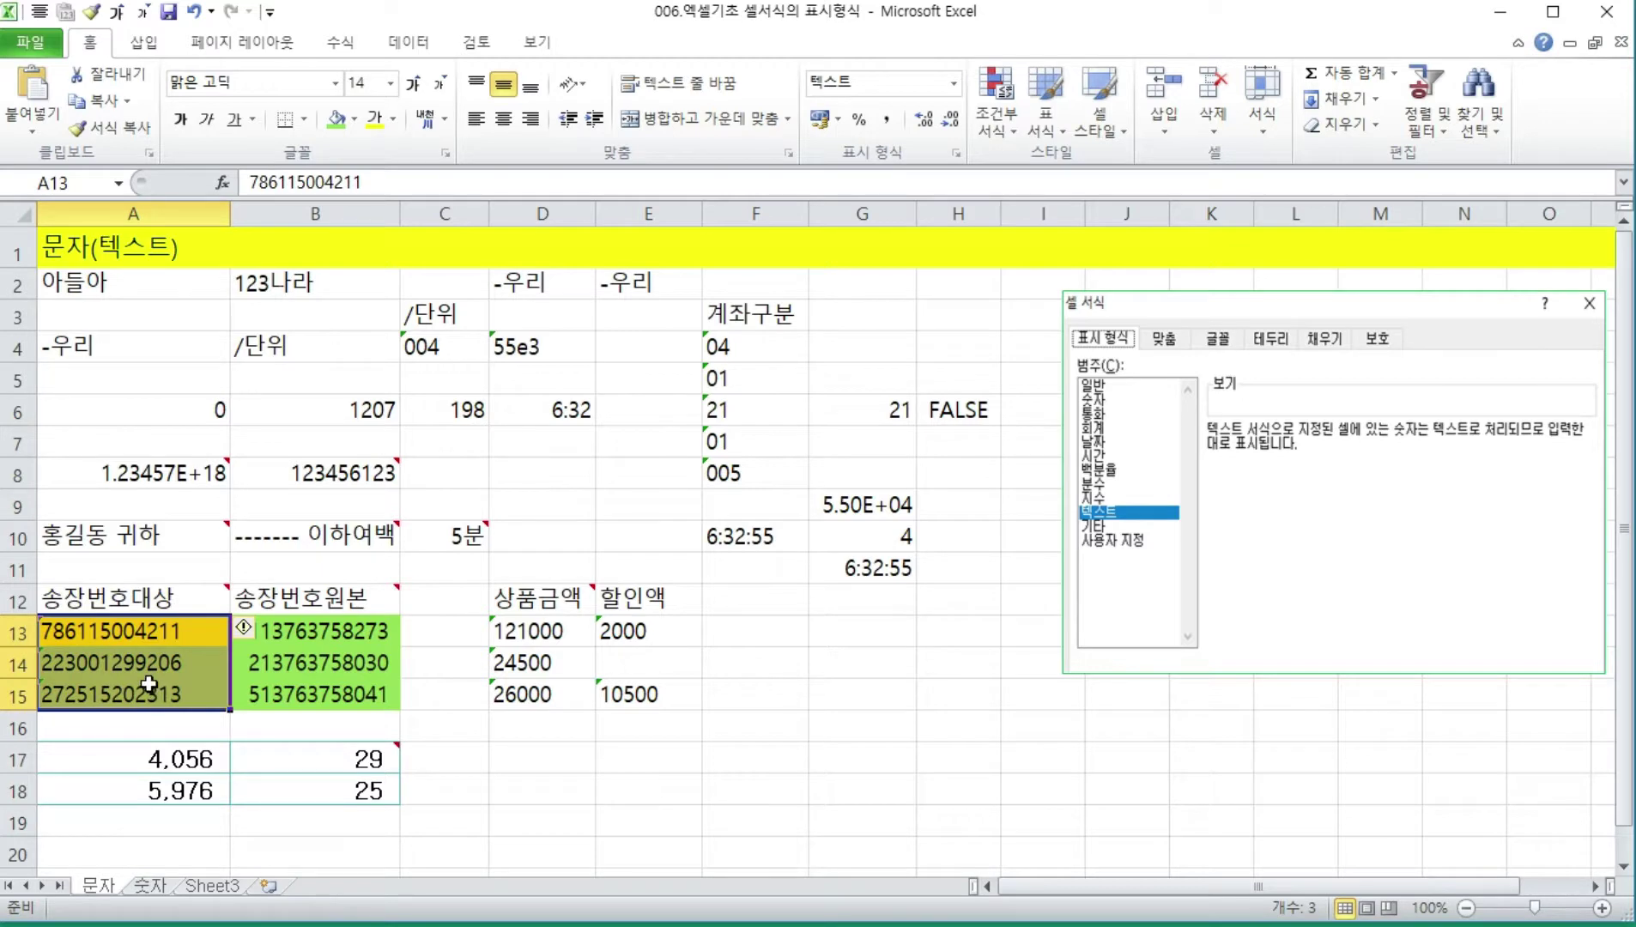
- Copy B13:B15, paste only the values into A13:A15, and check the format of the pasted cells
{"action": "left_click_drag", "start_coordinate": [333, 637], "coordinate": [334, 695]}
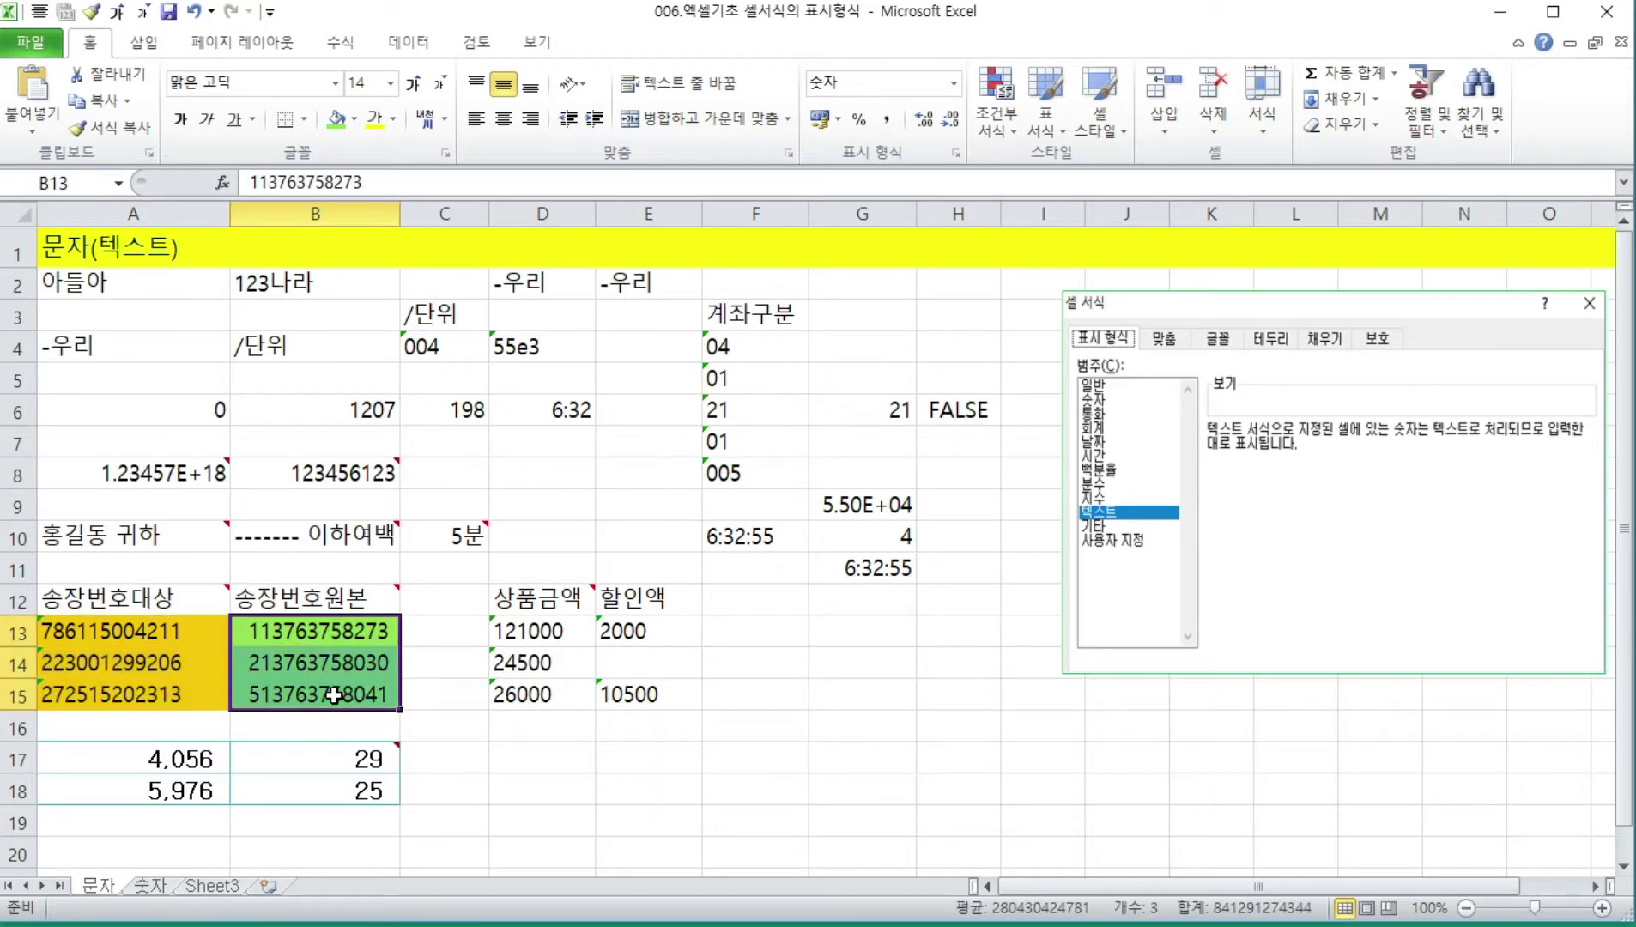
{"action": "key", "text": "ctrl+c"}
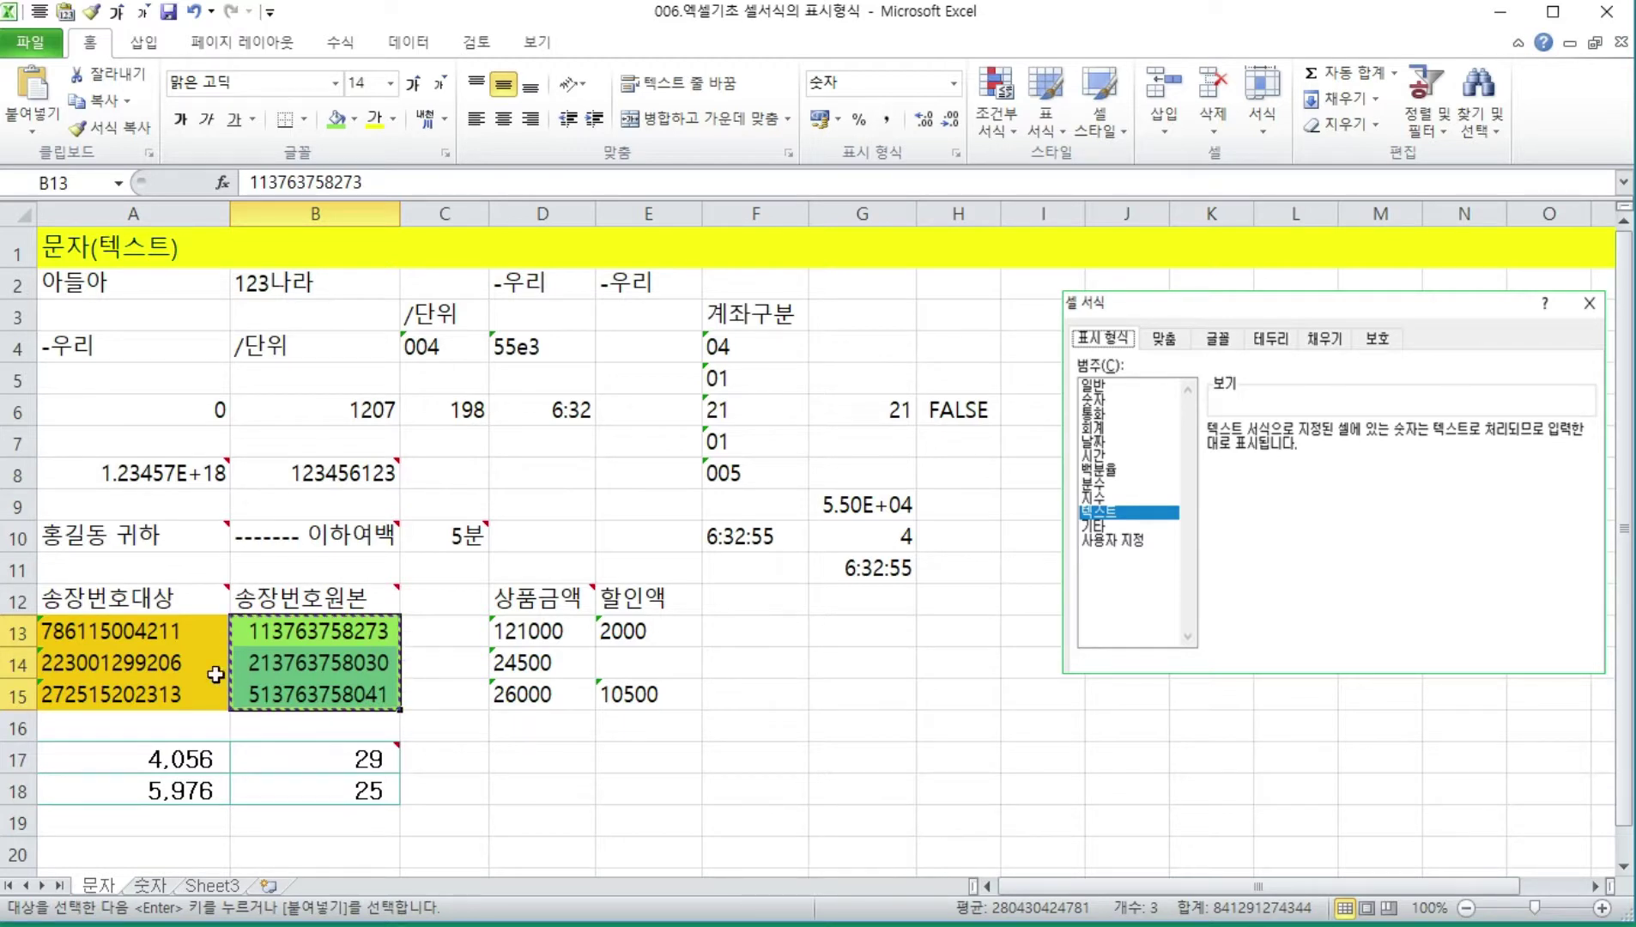
{"action": "left_click", "coordinate": [163, 632]}
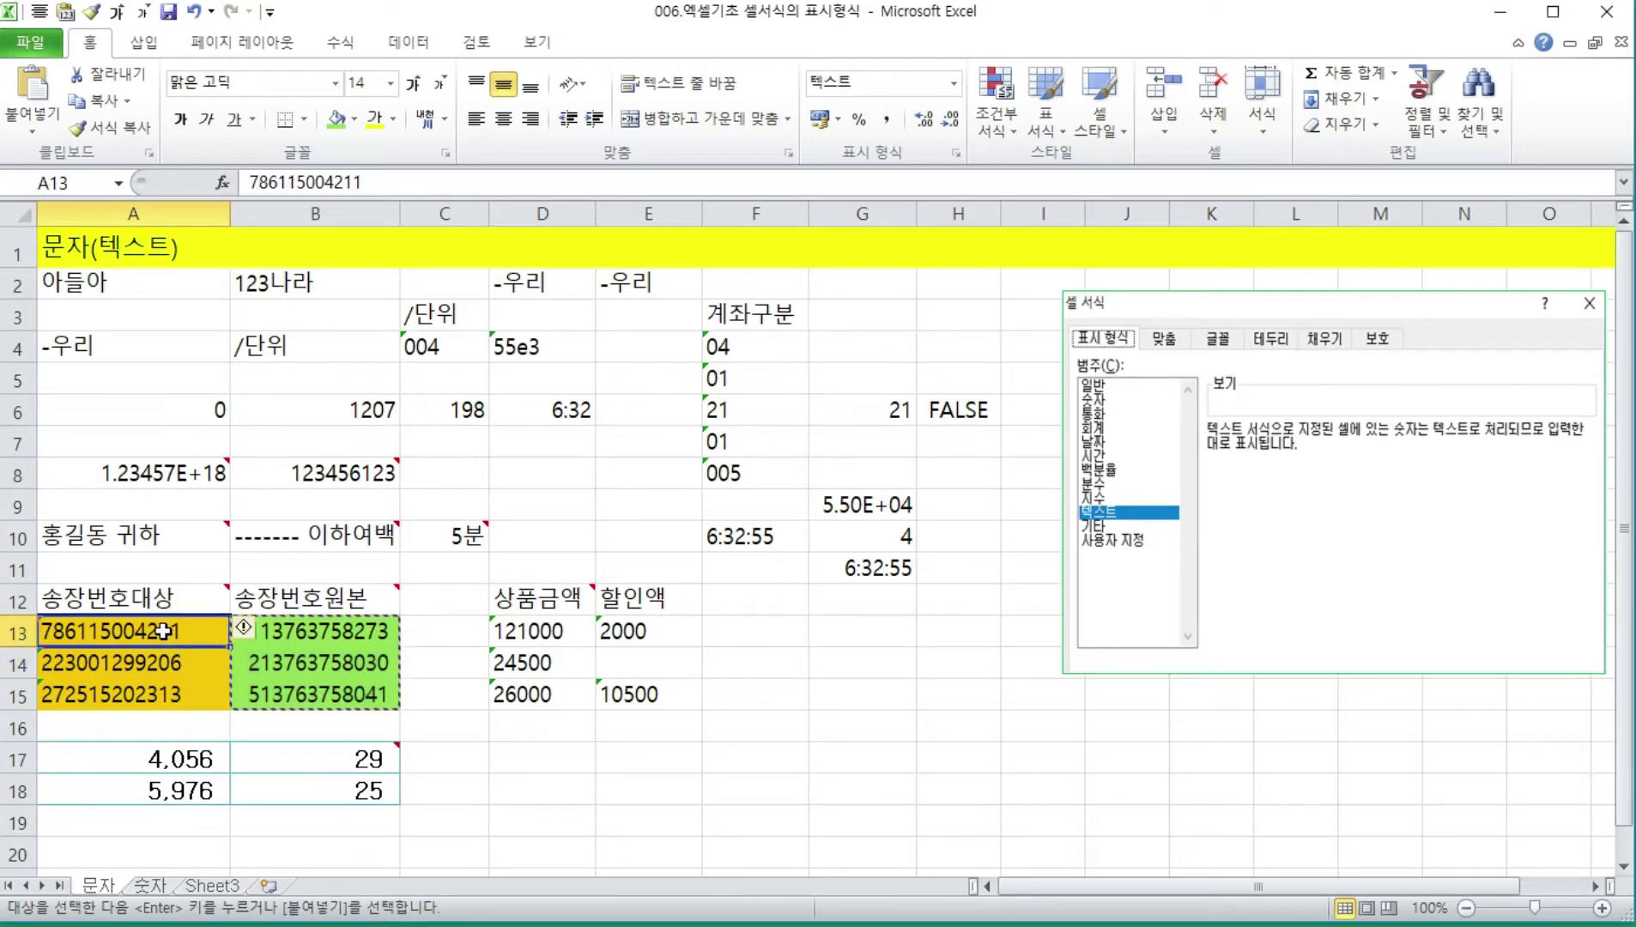
{"action": "right_click", "coordinate": [164, 631]}
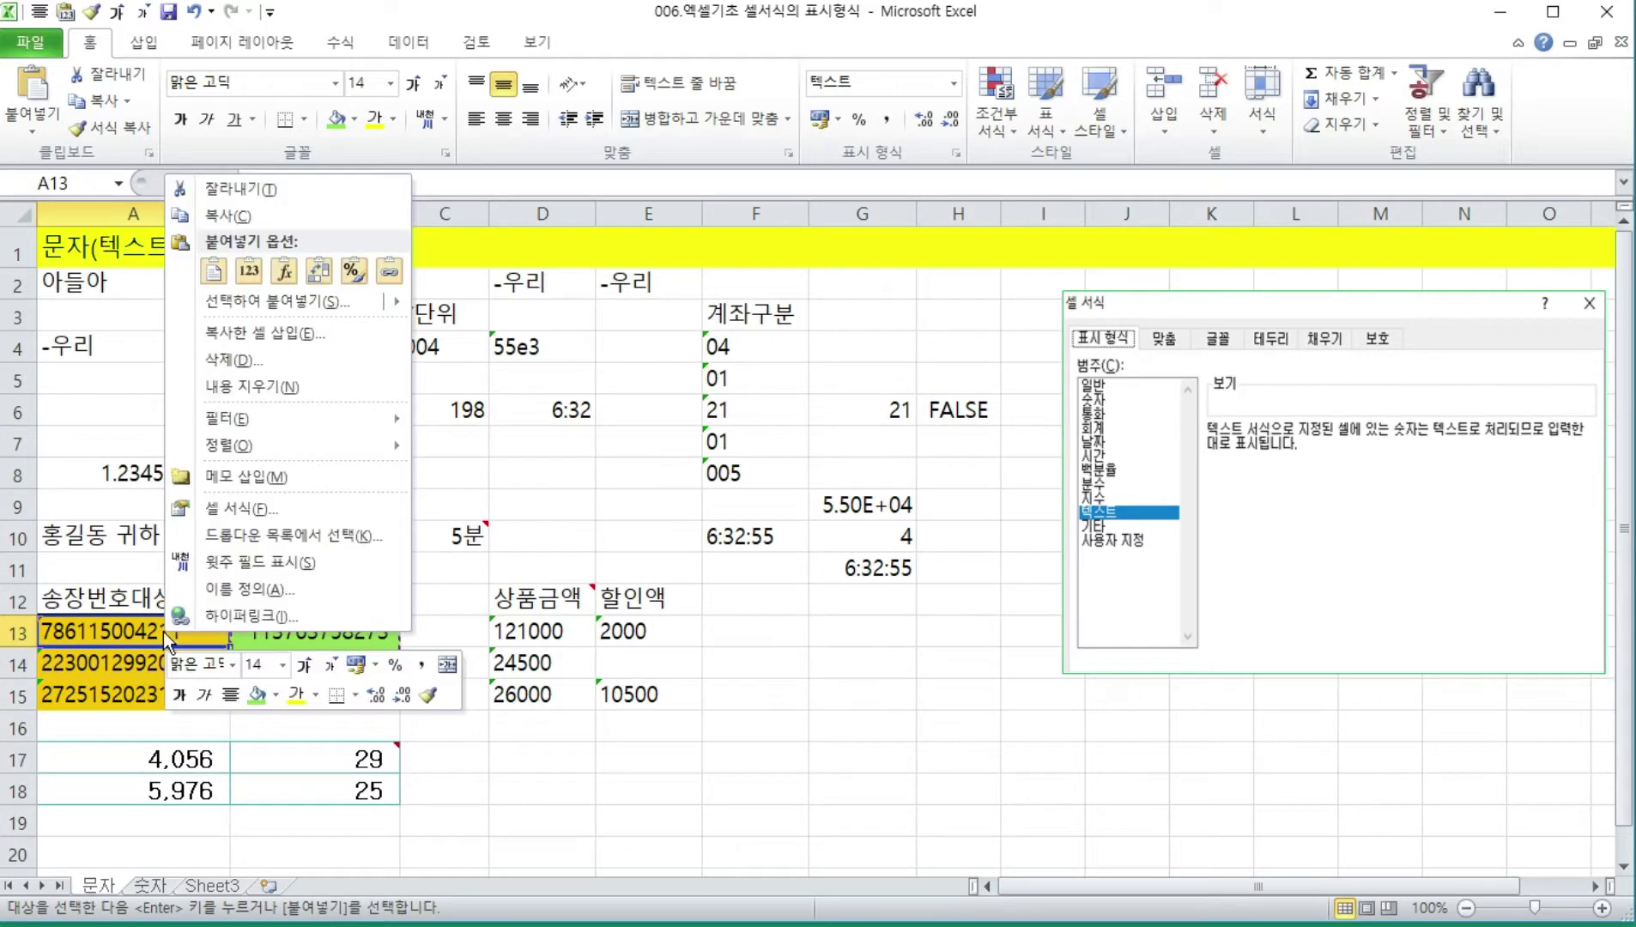
{"action": "left_click", "coordinate": [248, 272]}
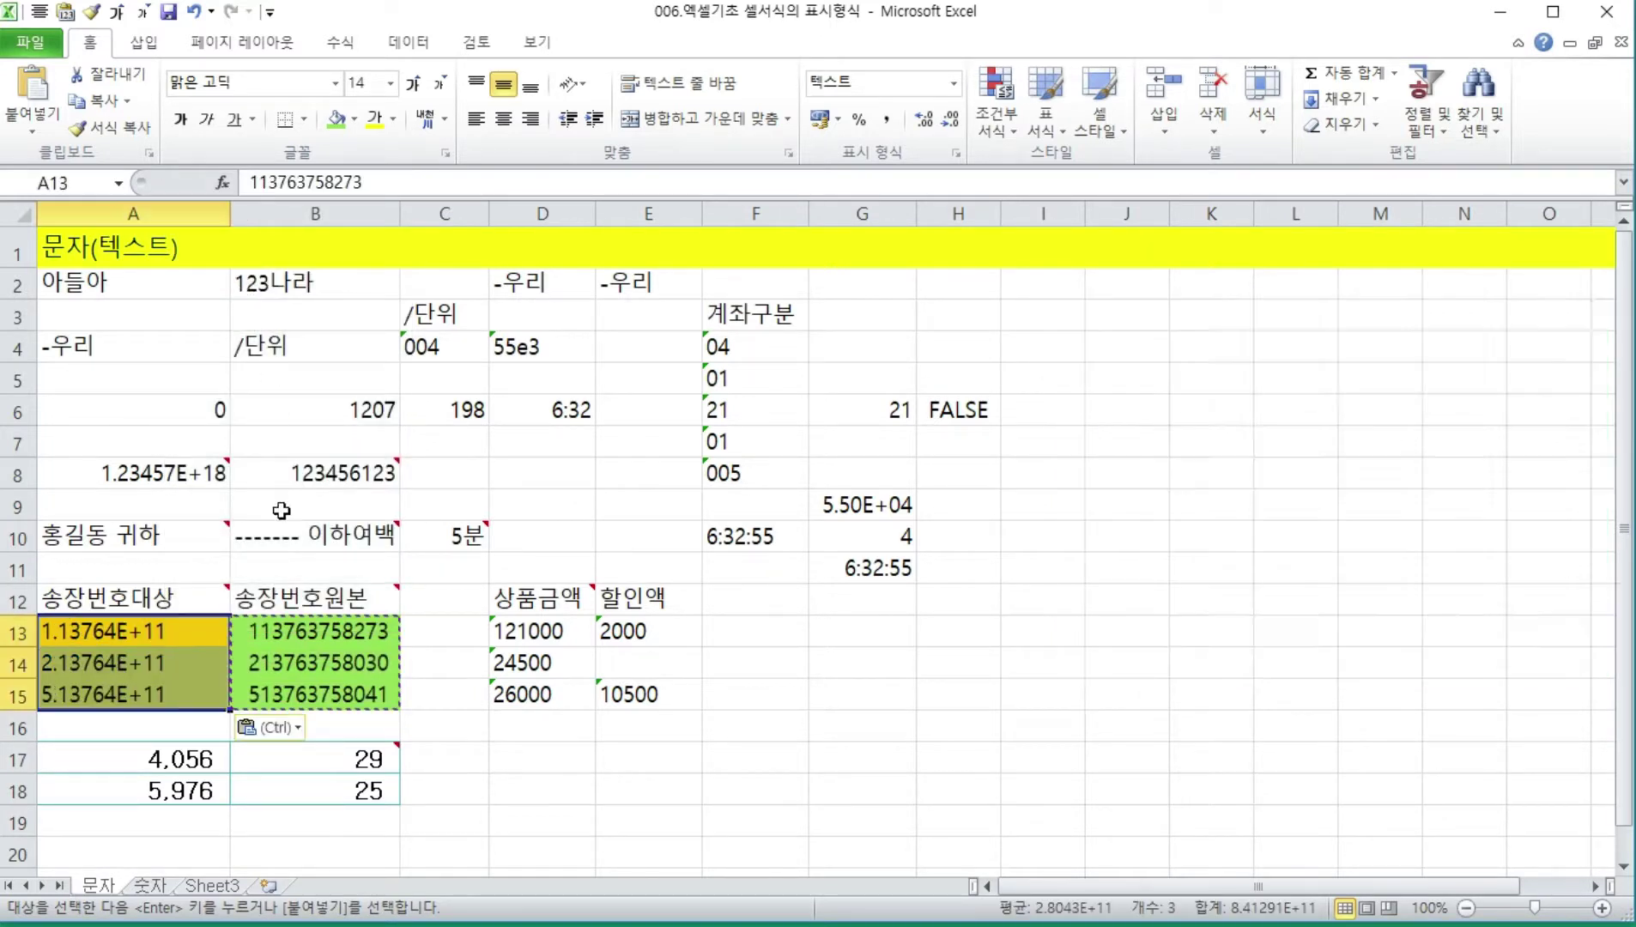
{"action": "left_click", "coordinate": [97, 633]}
{"action": "left_click", "coordinate": [140, 659]}
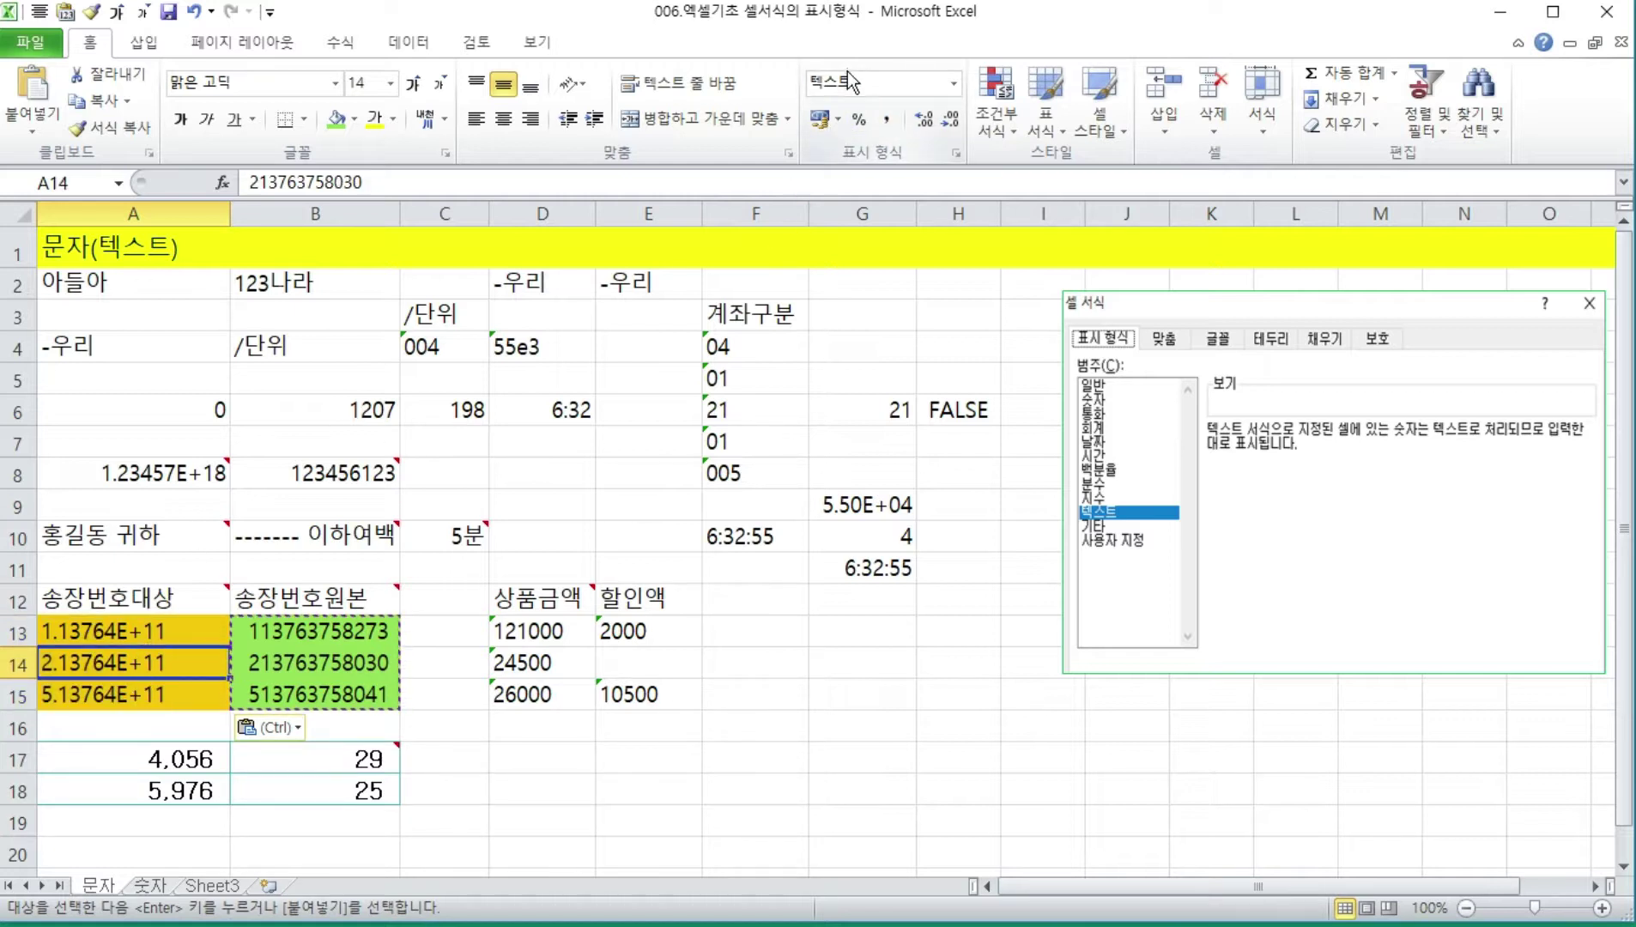
{"action": "key", "text": "Down"}
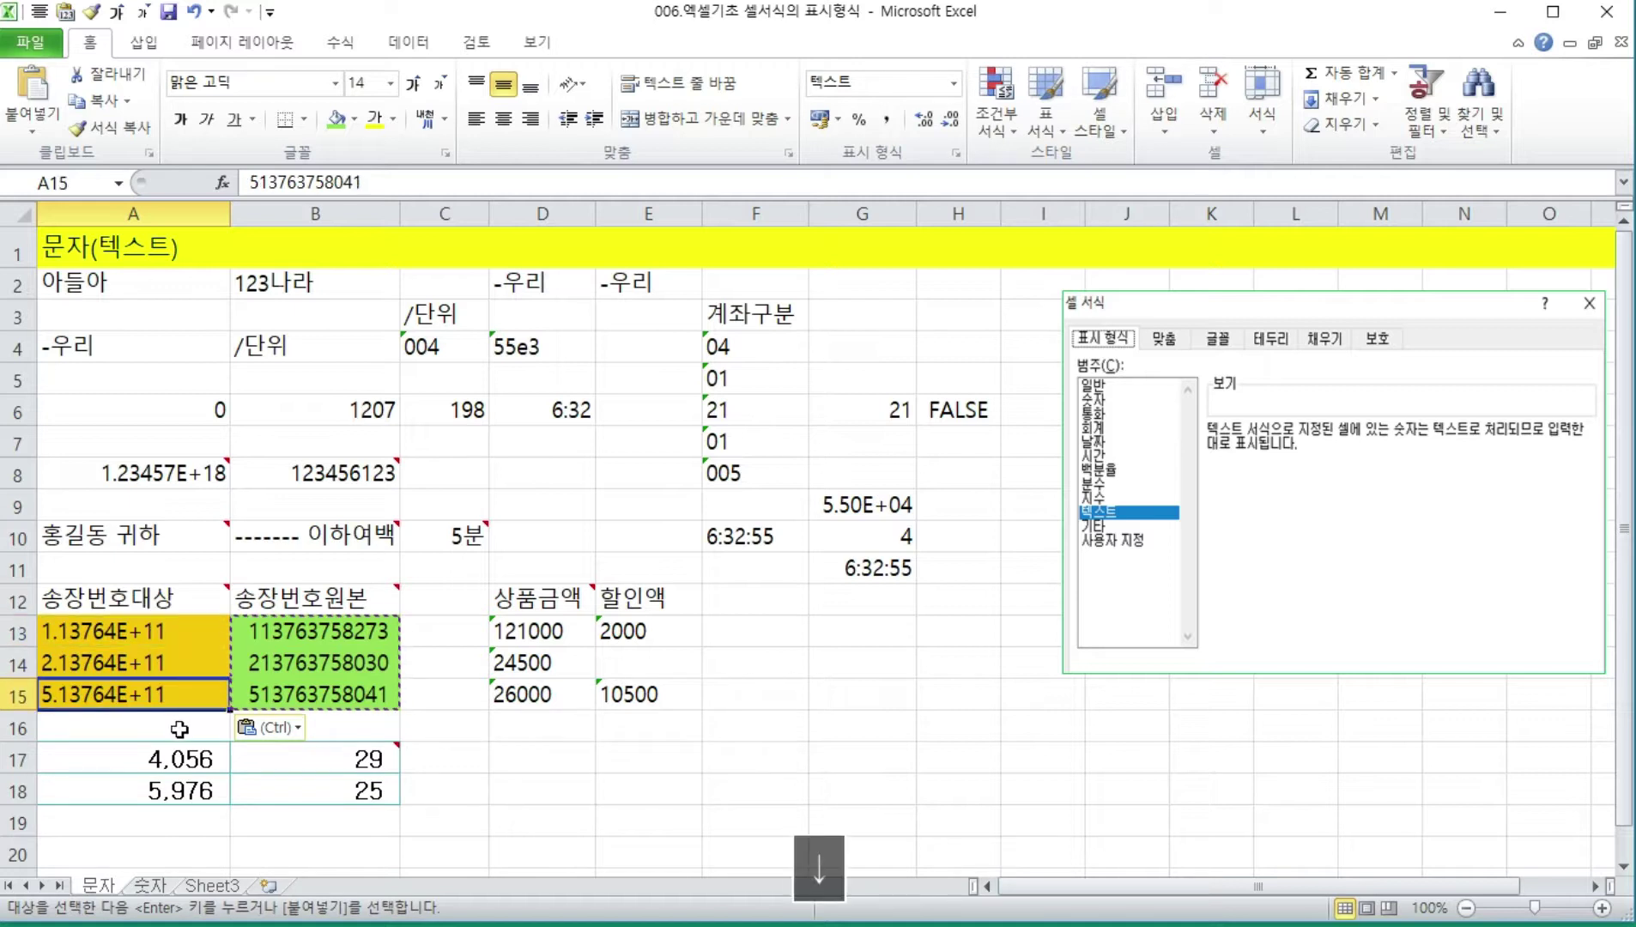
{"action": "key", "text": "Up"}
{"action": "key", "text": "Up"}
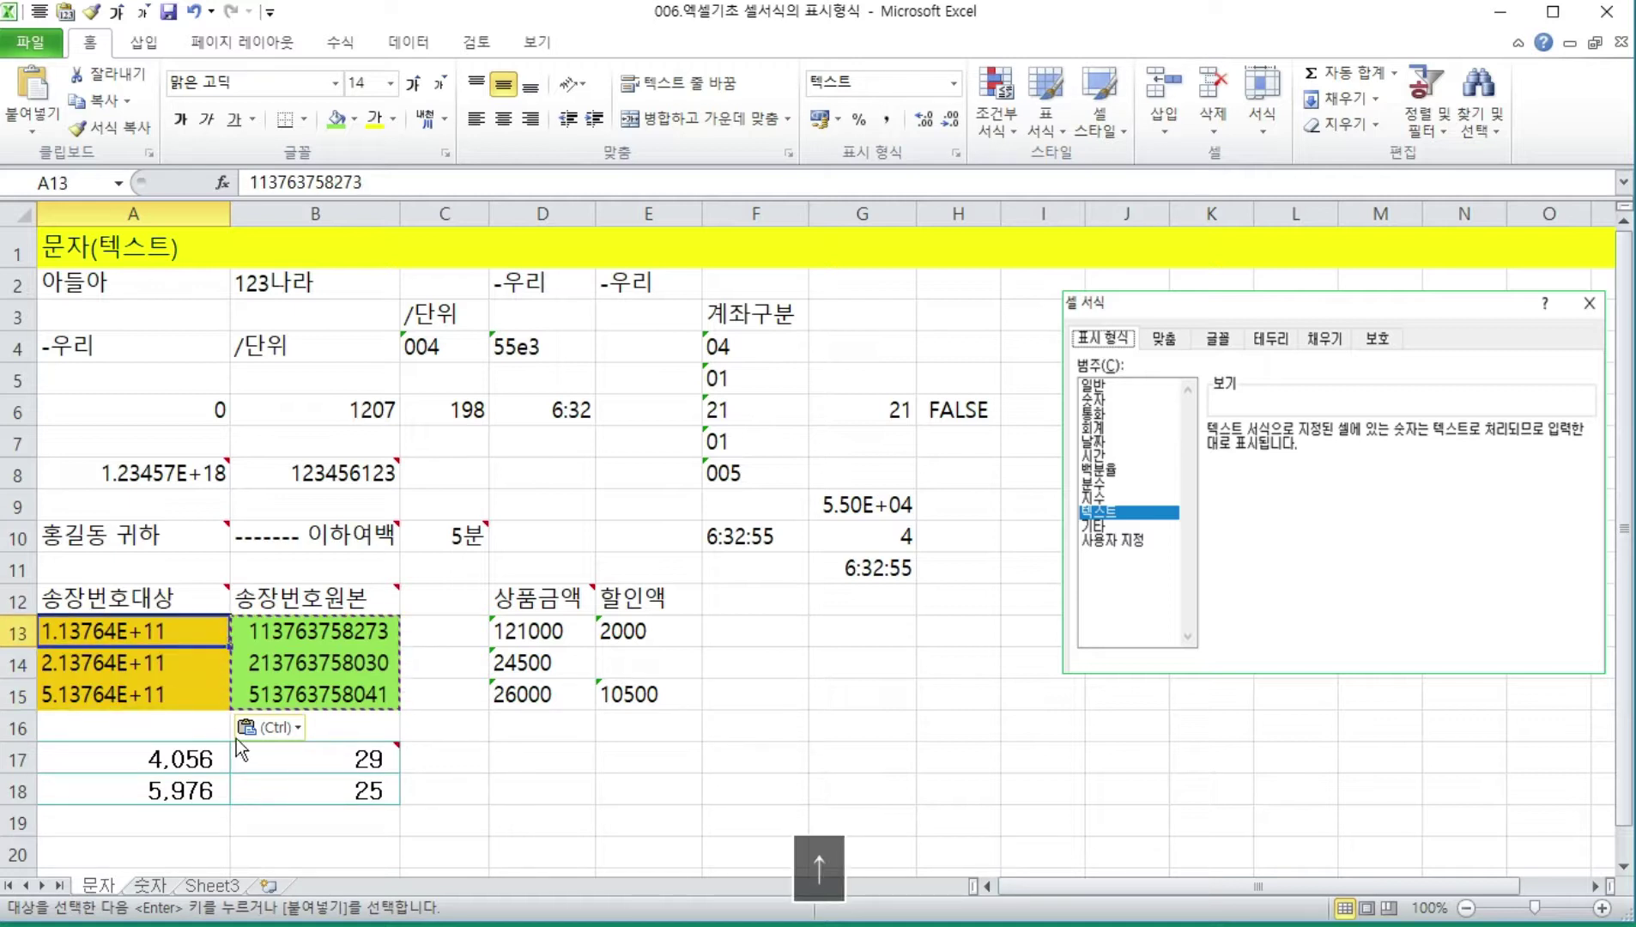
- Paste the copied B13:B15 entry from the Office Clipboard into A13:A15, matching the destination formatting, and close the clipboard pane
{"action": "left_click", "coordinate": [149, 153]}
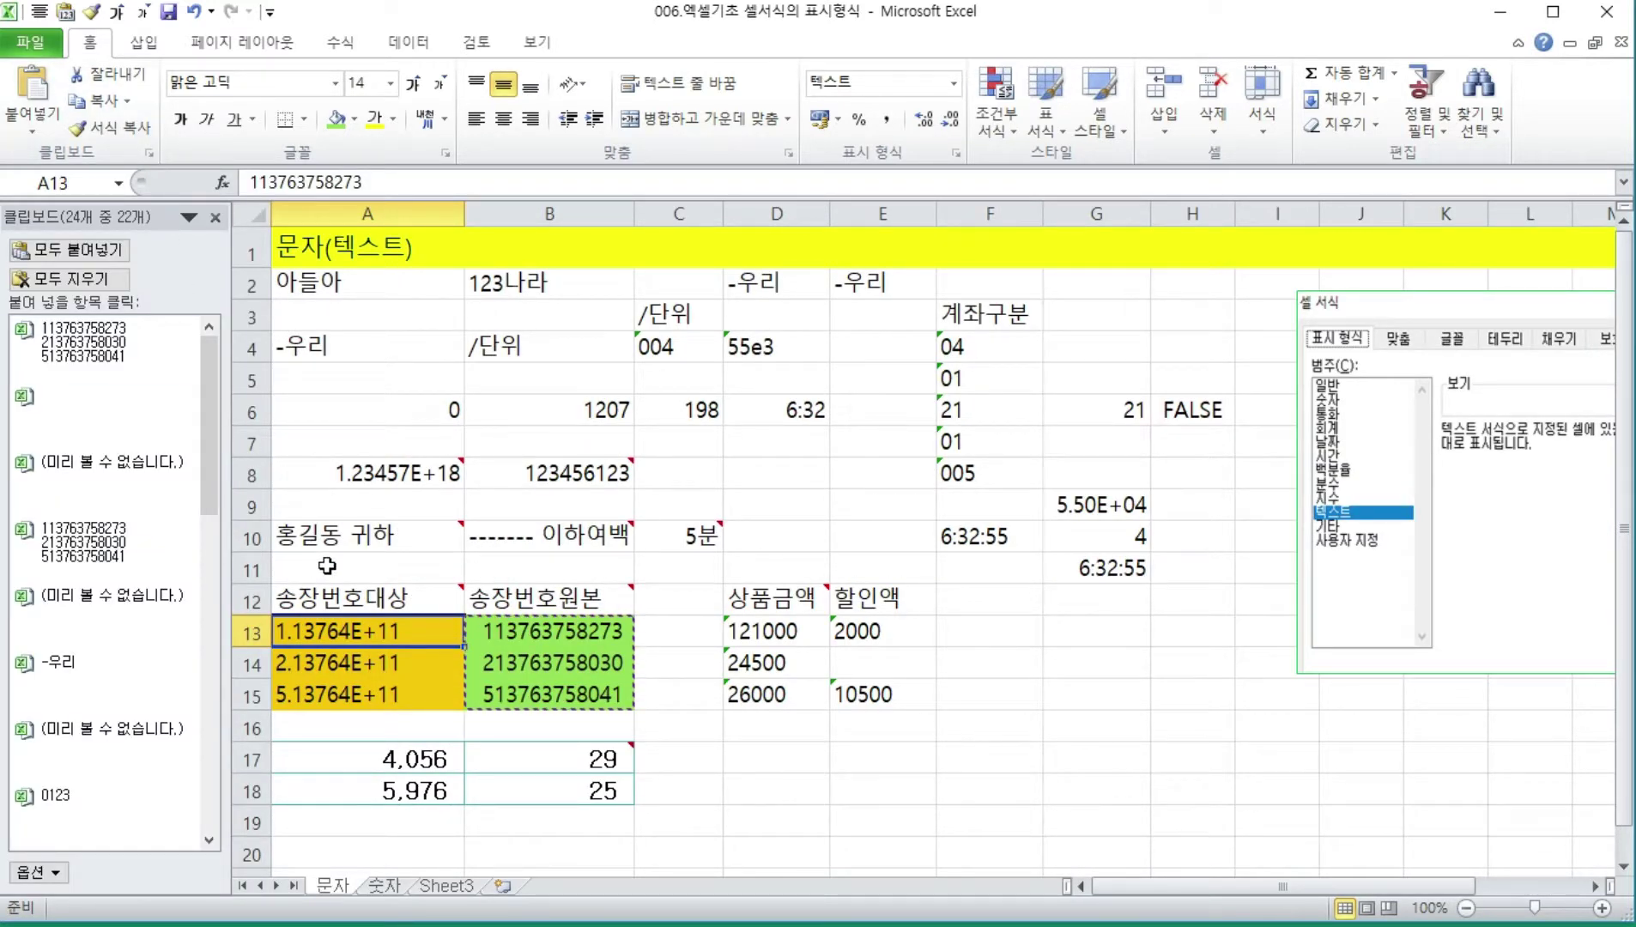
{"action": "left_click", "coordinate": [98, 346]}
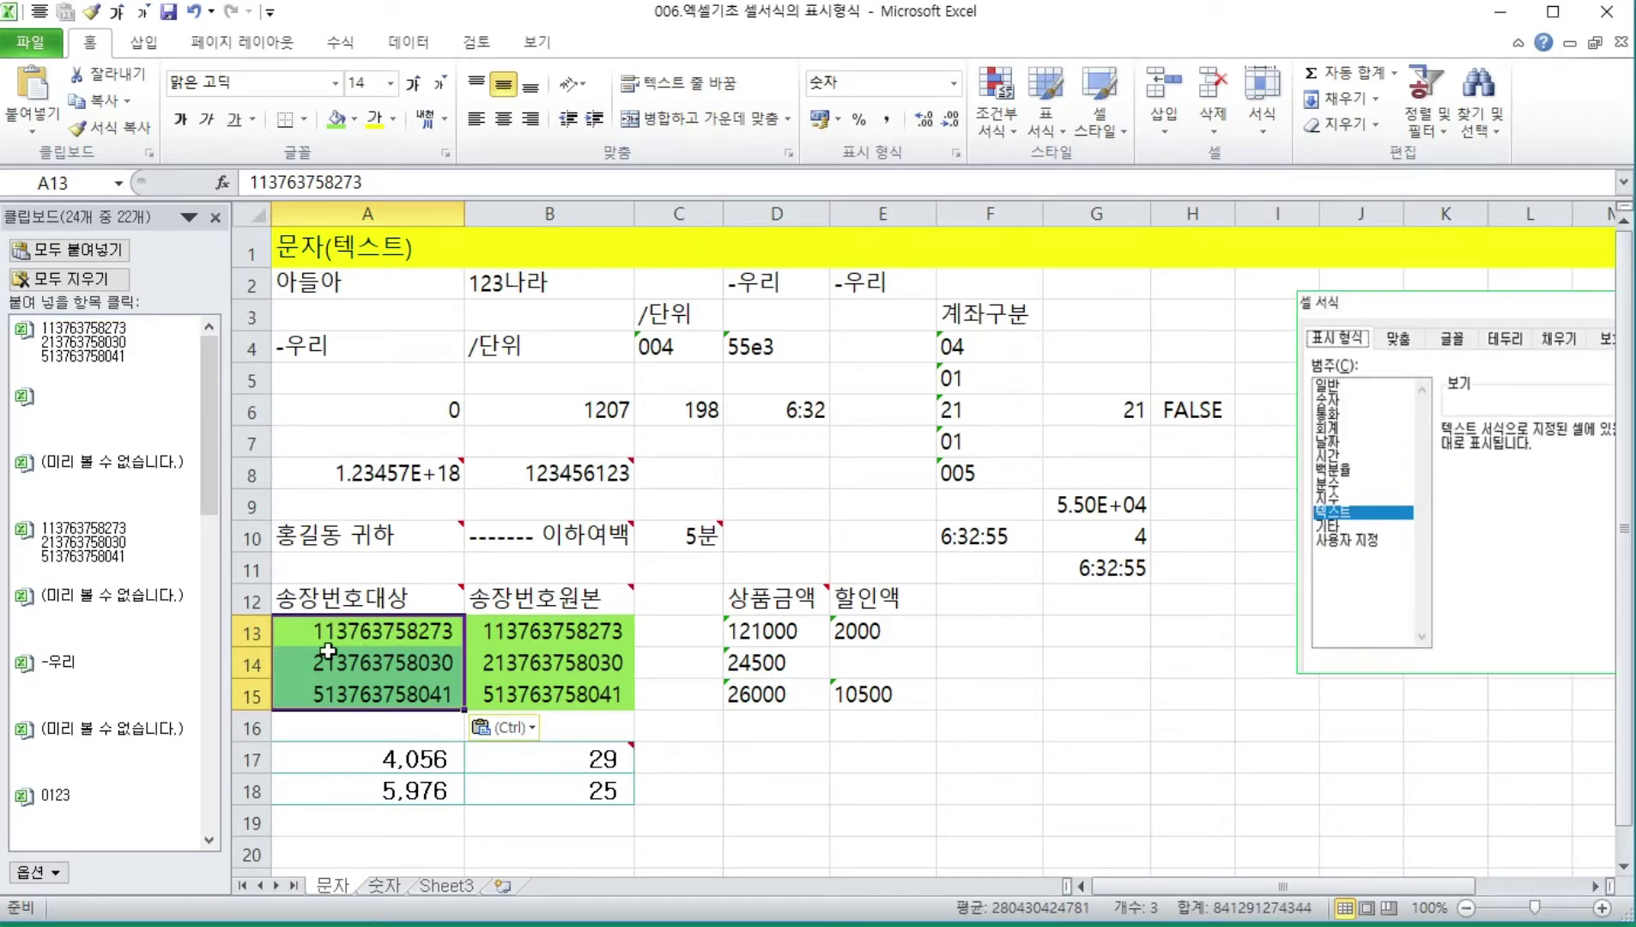
{"action": "left_click", "coordinate": [516, 726]}
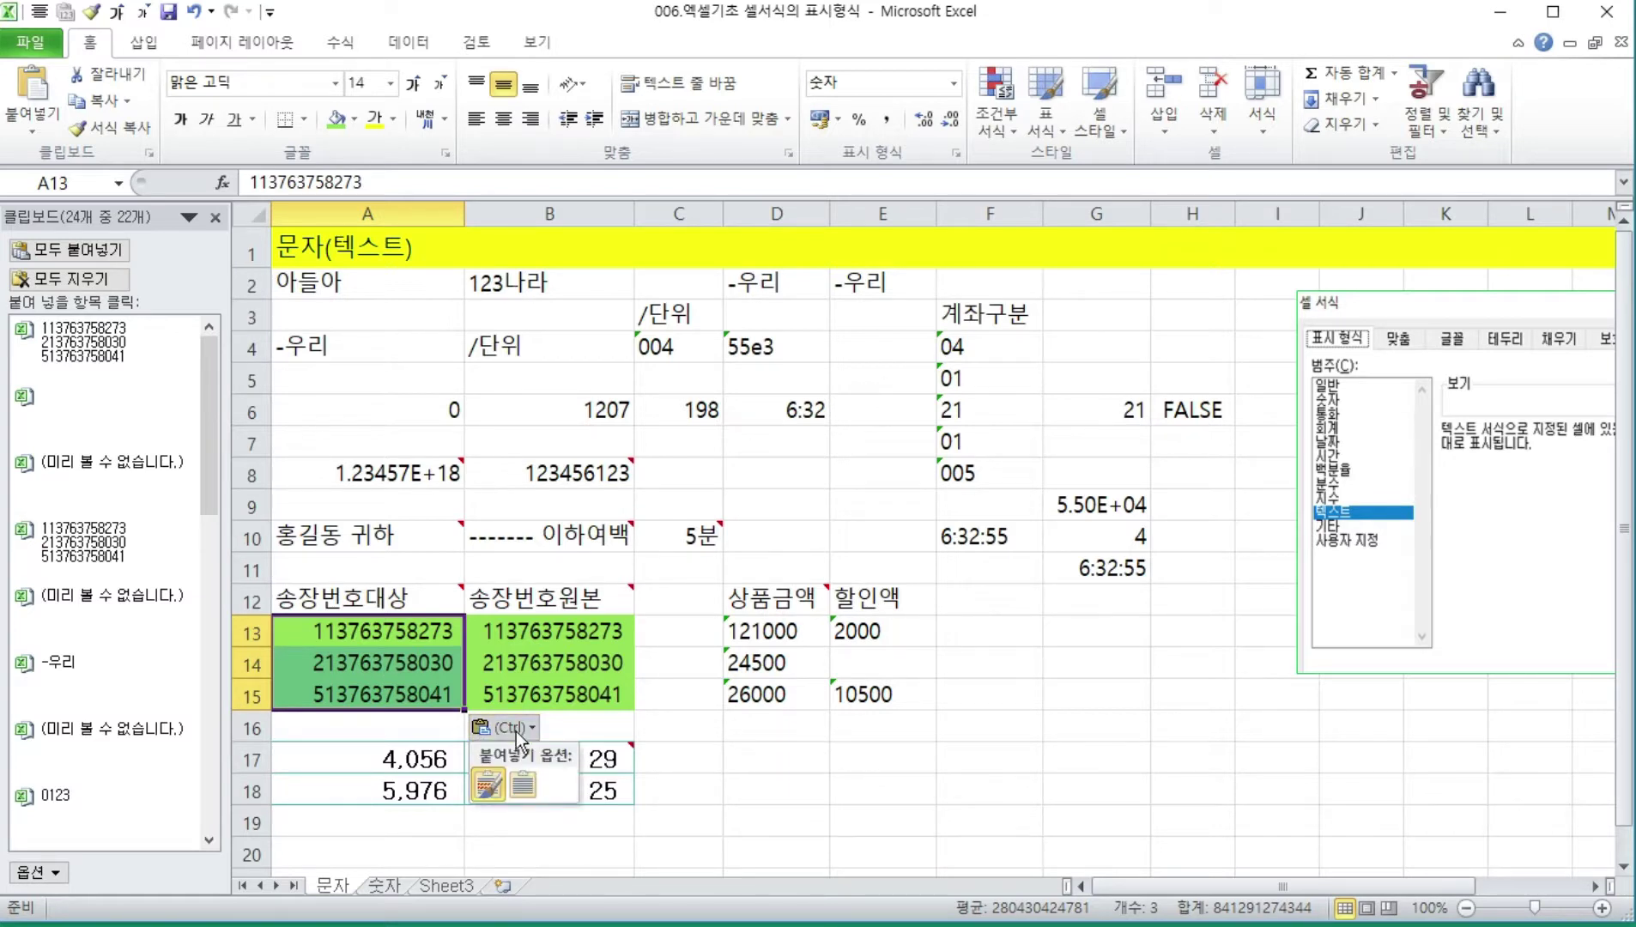
{"action": "left_click", "coordinate": [523, 785]}
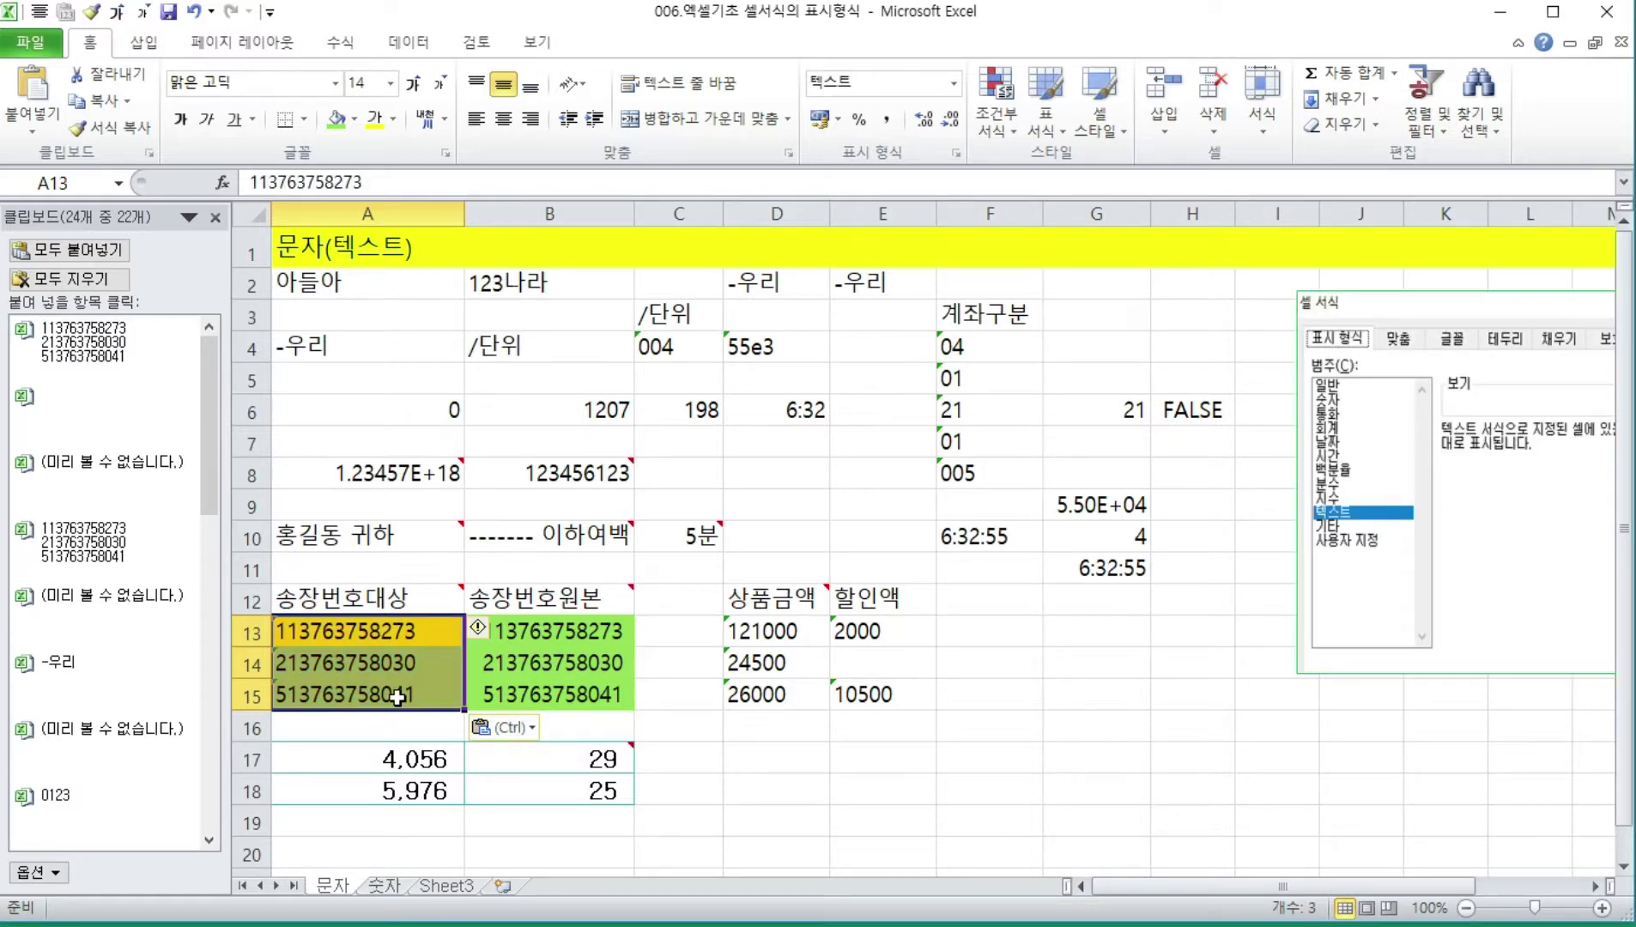
{"action": "left_click", "coordinate": [215, 217]}
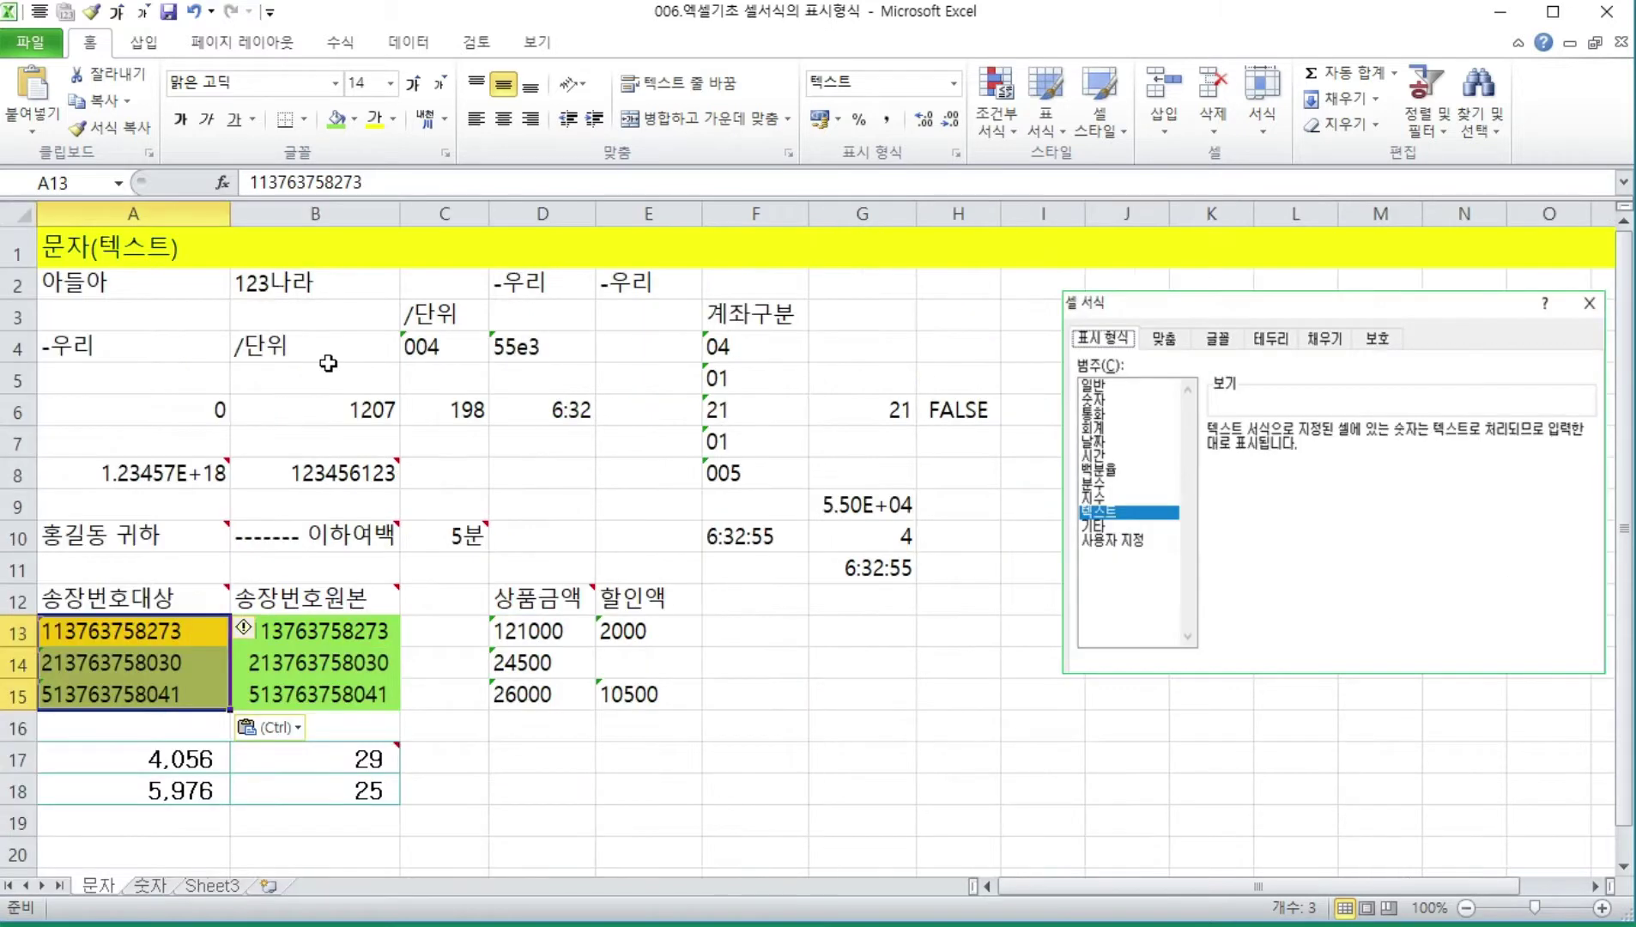
- Examine the product and discount amounts in D13:E15, including their cell format and the error indicator at D13
{"action": "left_click", "coordinate": [311, 668]}
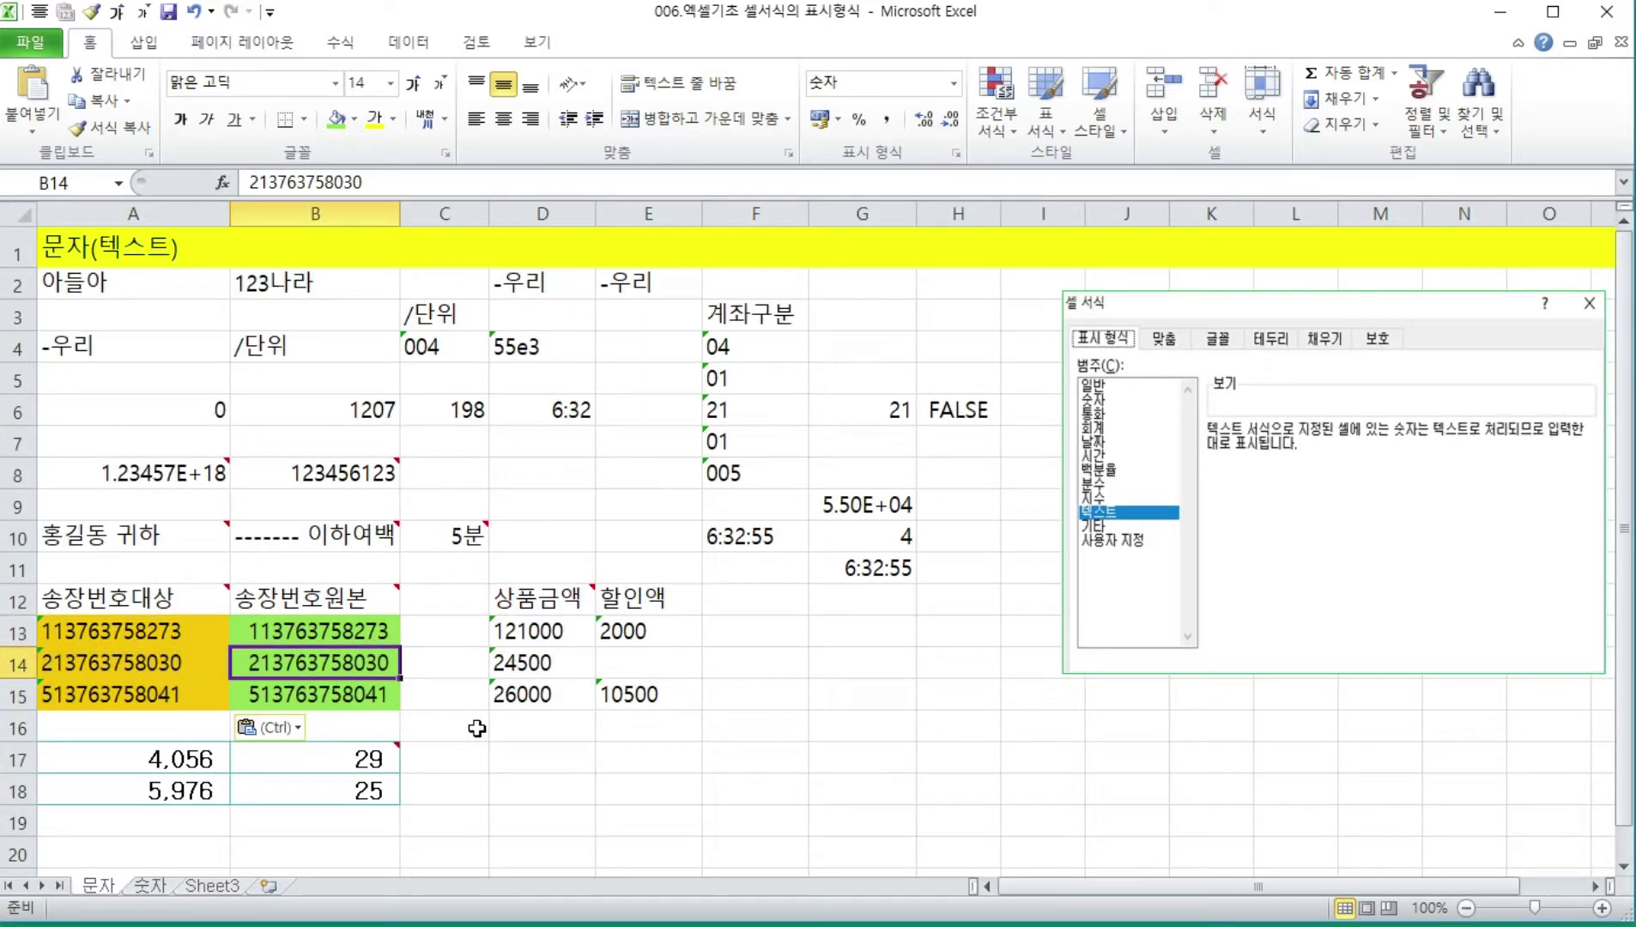
{"action": "left_click", "coordinate": [538, 634]}
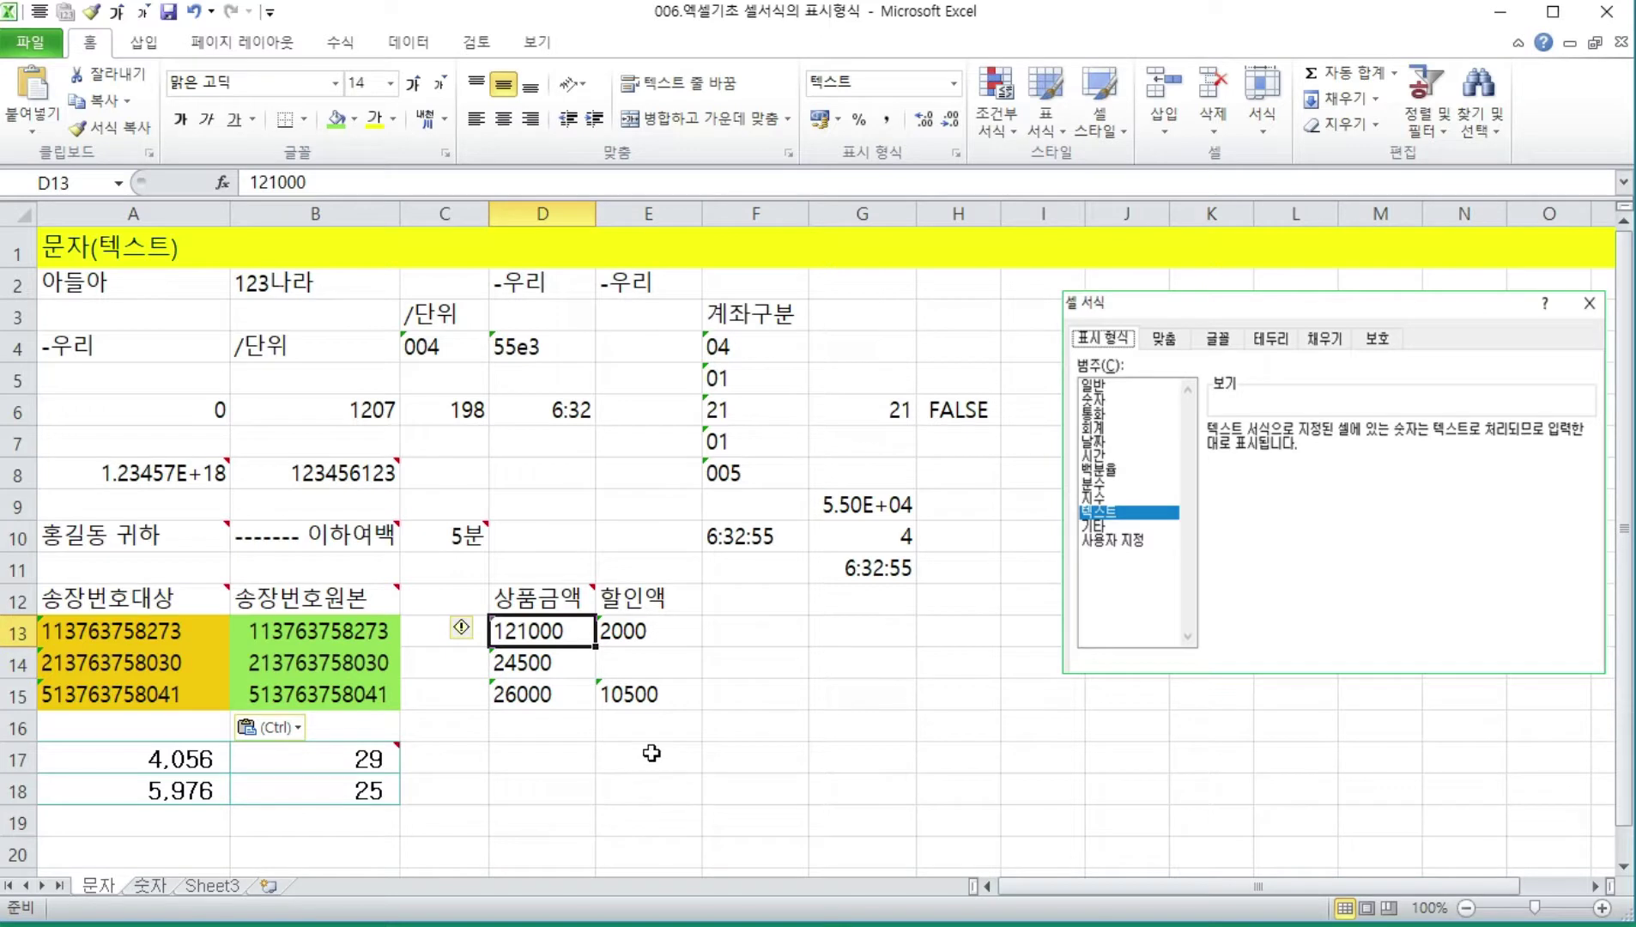
{"action": "key", "text": "Right"}
{"action": "key", "text": "Down"}
{"action": "key", "text": "Down"}
{"action": "key", "text": "Left"}
{"action": "key", "text": "Left"}
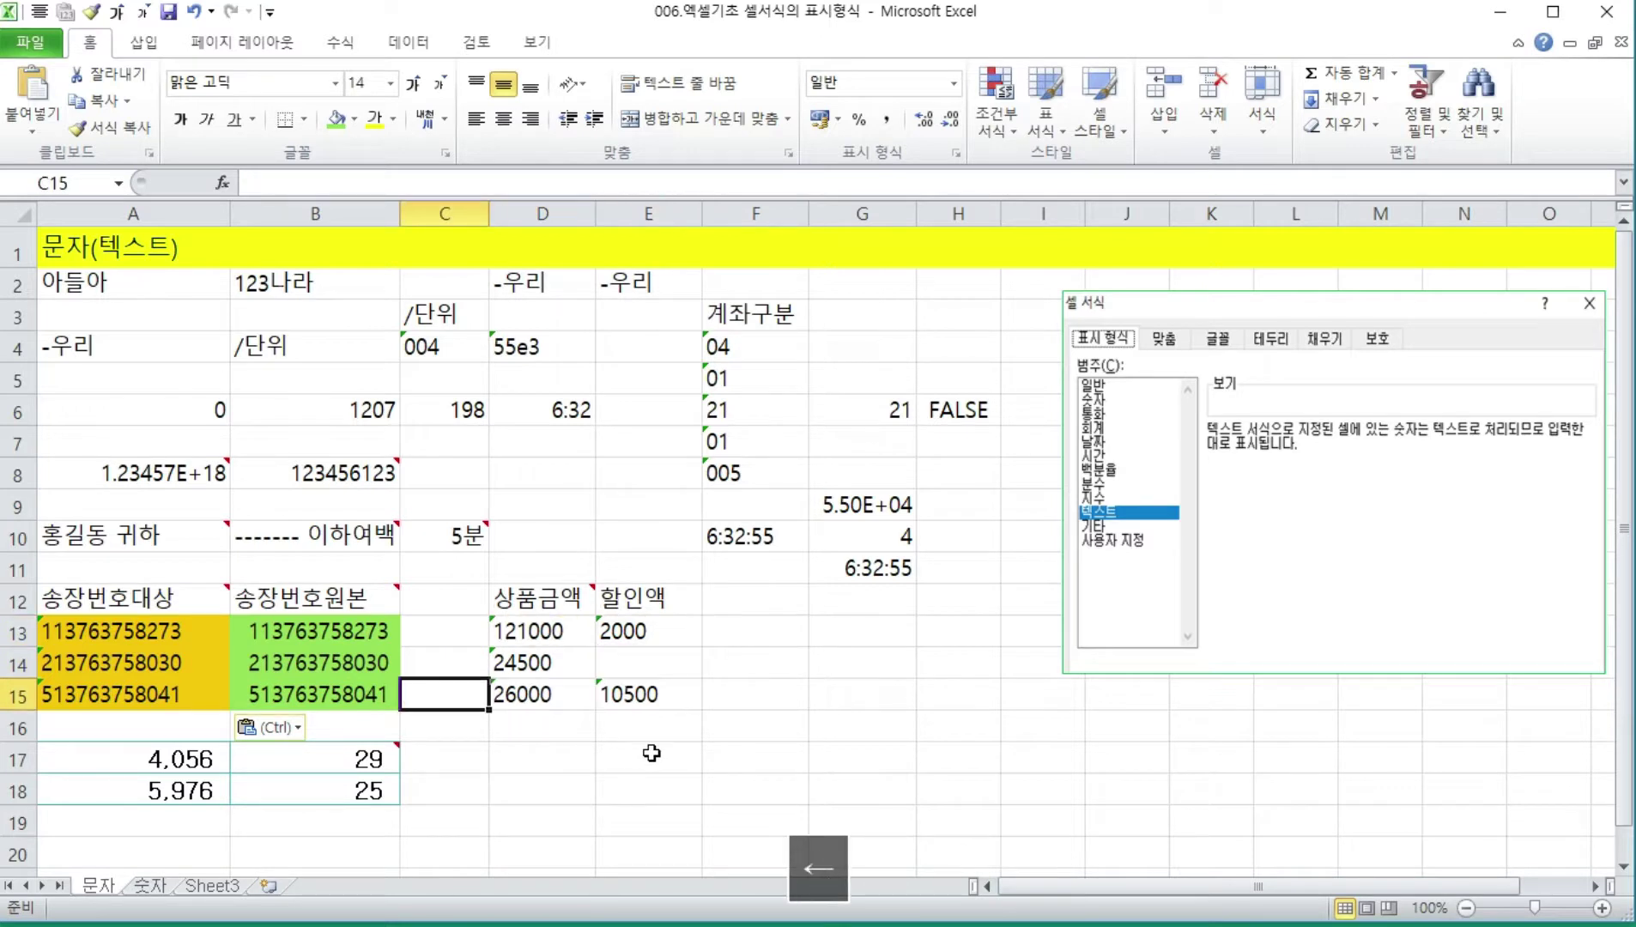
{"action": "key", "text": "Up"}
{"action": "key", "text": "Up"}
{"action": "key", "text": "Up"}
{"action": "key", "text": "Right"}
{"action": "key", "text": "Down"}
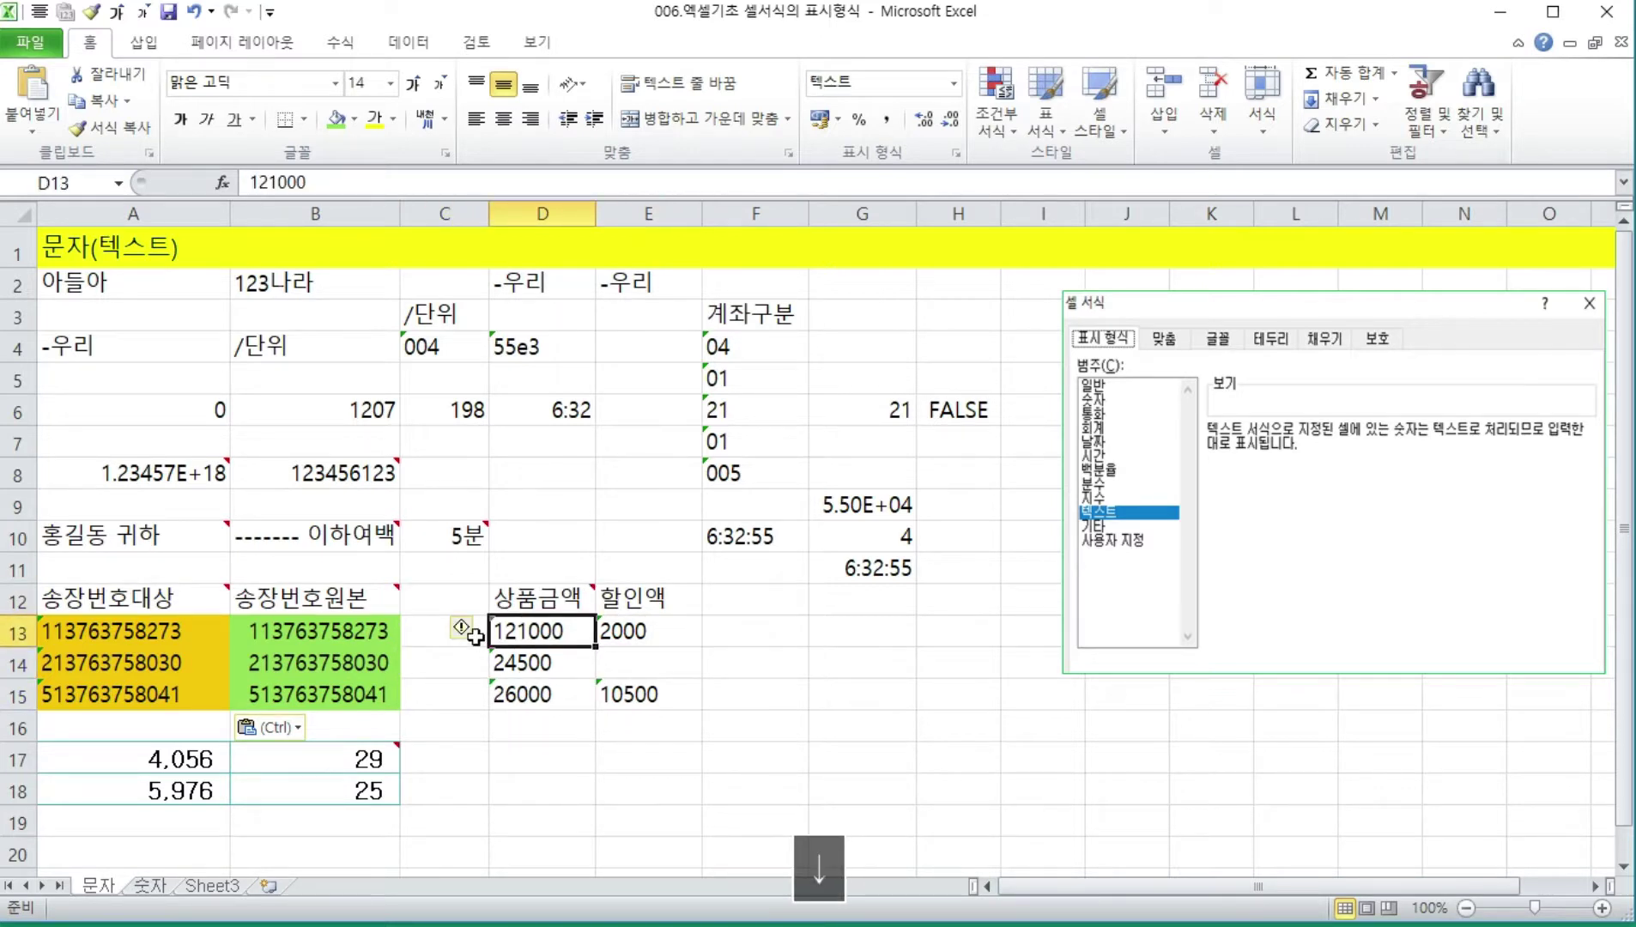
{"action": "mouse_move", "coordinate": [464, 628]}
{"action": "left_click", "coordinate": [708, 747]}
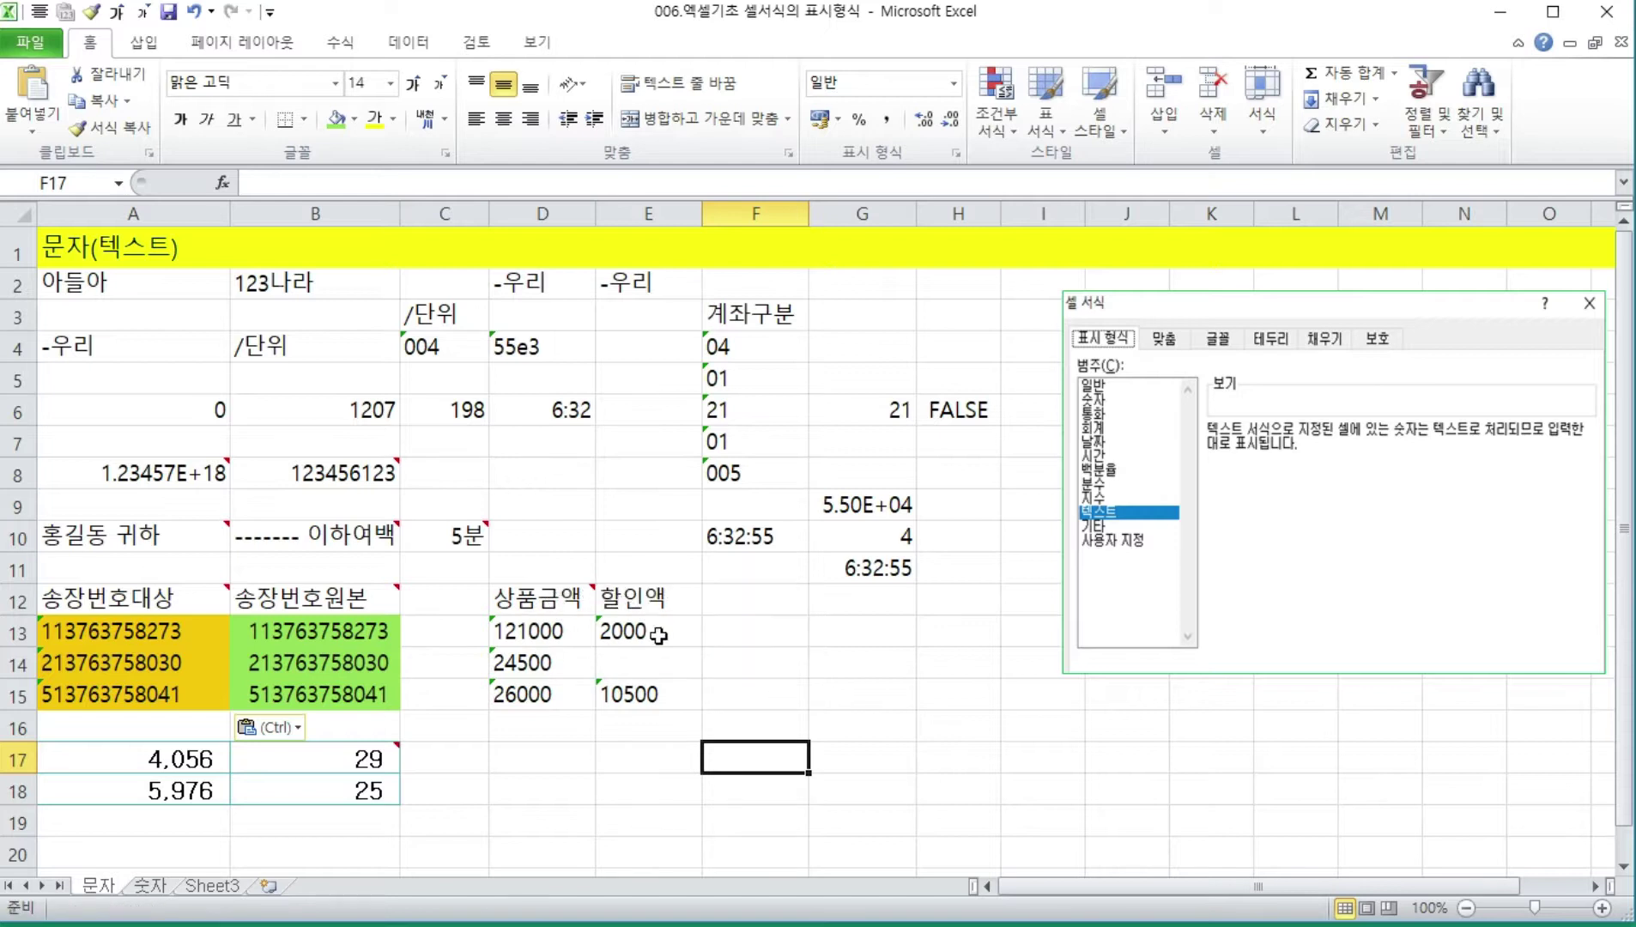
- Copy the blank cell K17 and paste it onto D13:E15 with Paste Special, using Values and the Add operation
{"action": "left_click", "coordinate": [893, 654]}
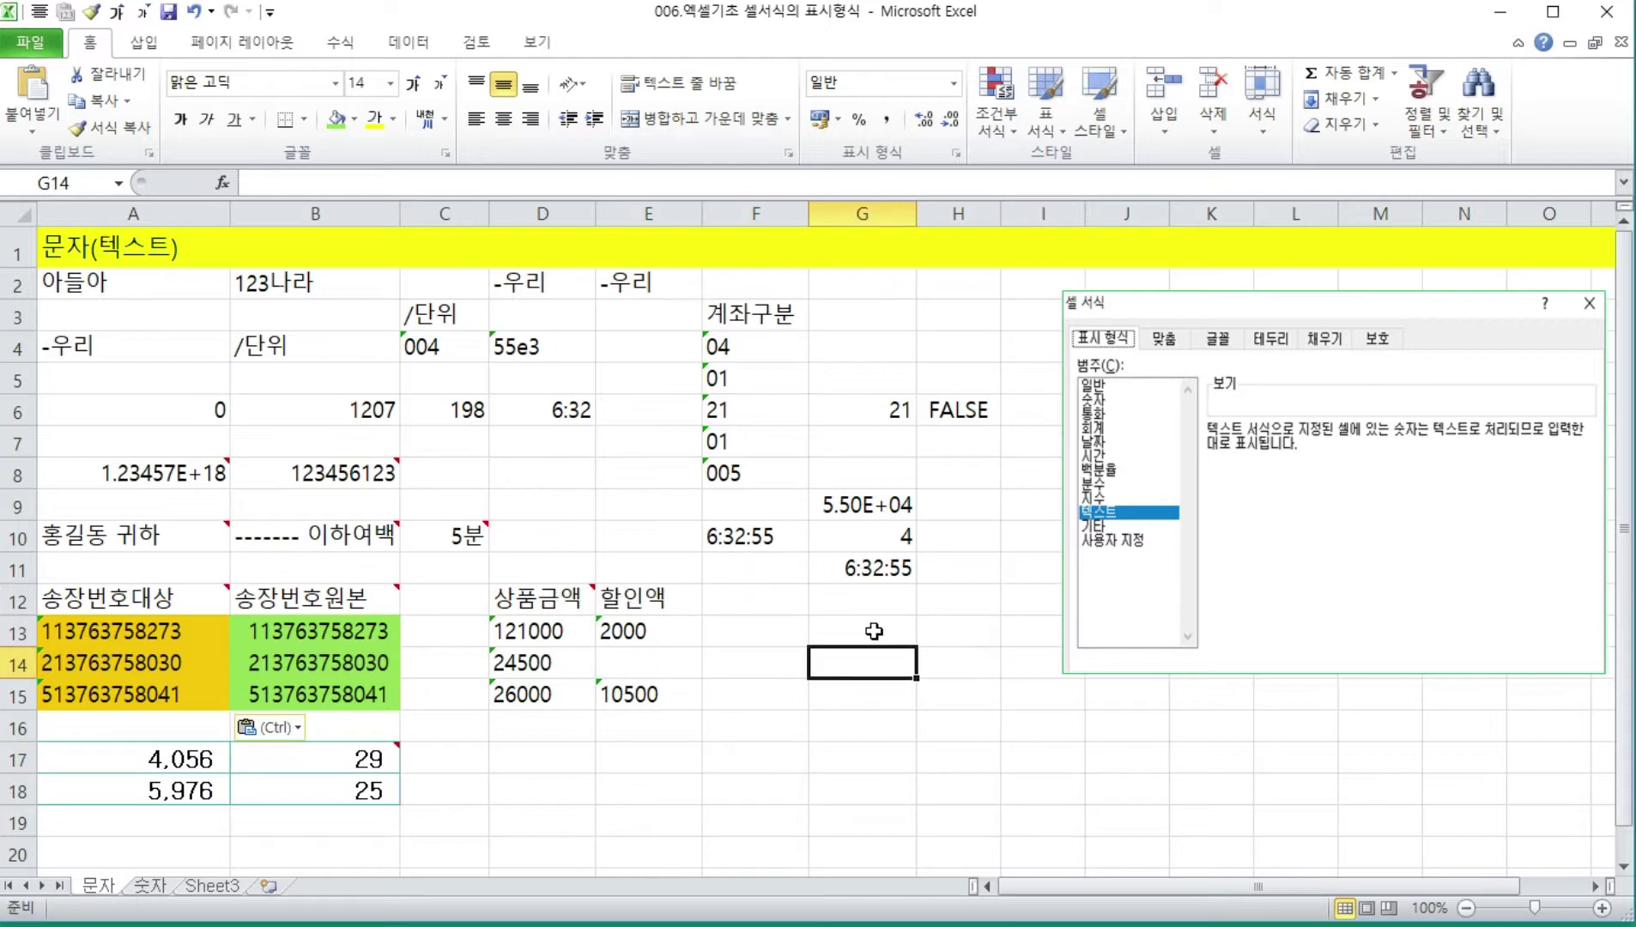
{"action": "left_click", "coordinate": [874, 631]}
{"action": "left_click", "coordinate": [954, 726]}
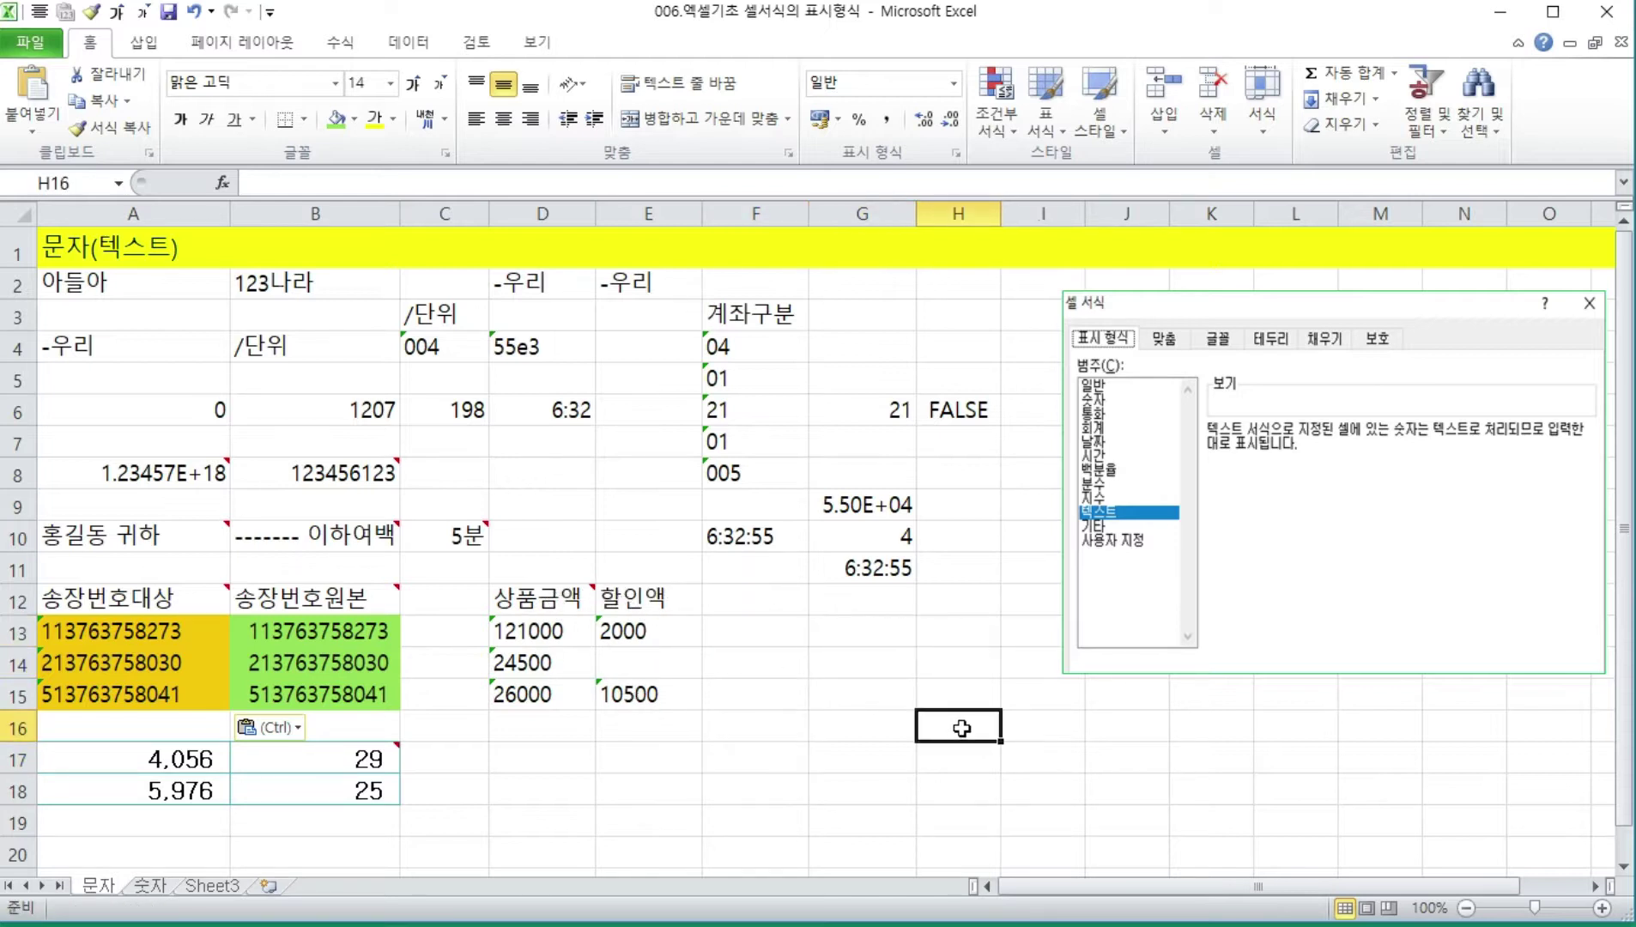
{"action": "left_click", "coordinate": [1067, 740]}
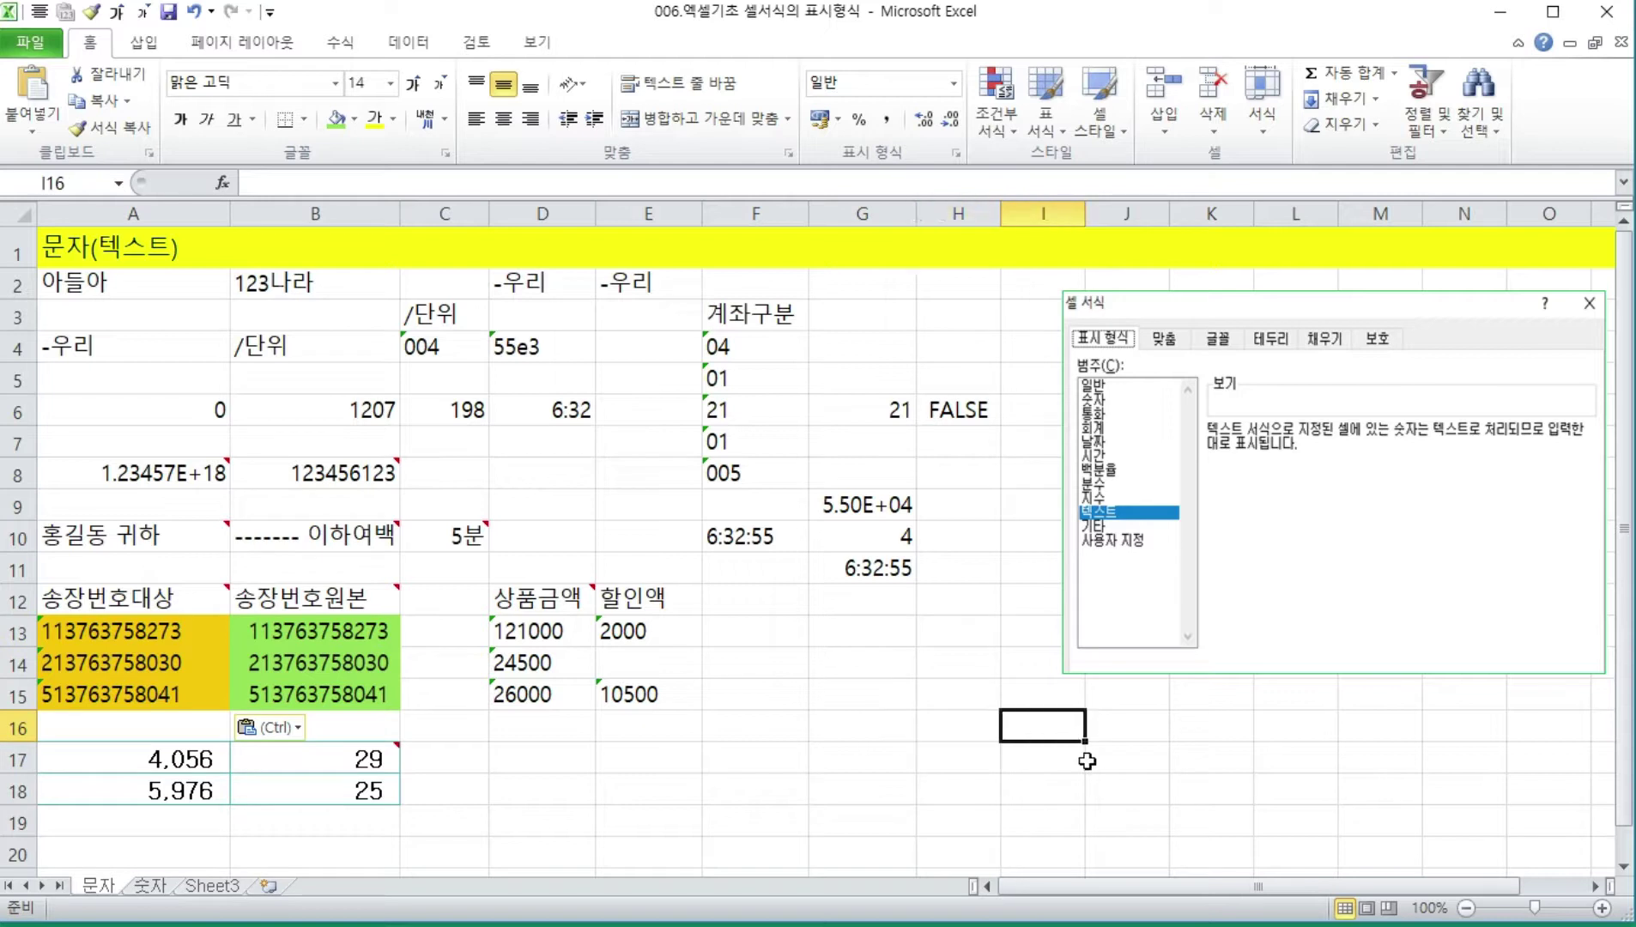
{"action": "left_click", "coordinate": [1227, 759]}
{"action": "key", "text": "ctrl+c"}
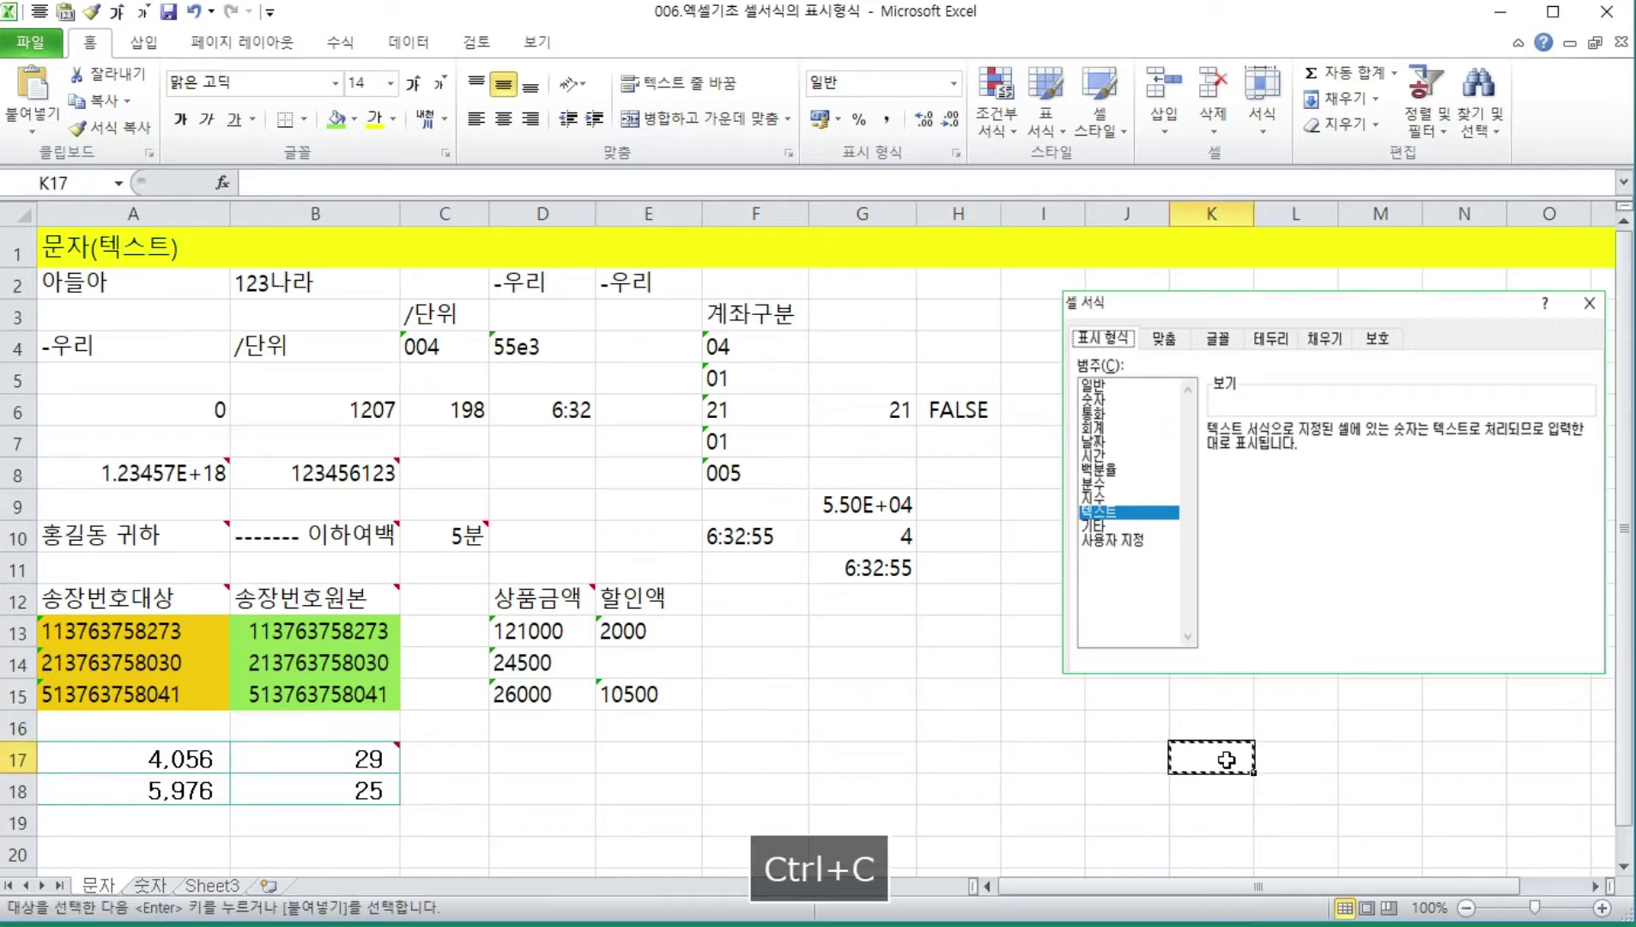
{"action": "left_click_drag", "start_coordinate": [554, 631], "coordinate": [623, 692]}
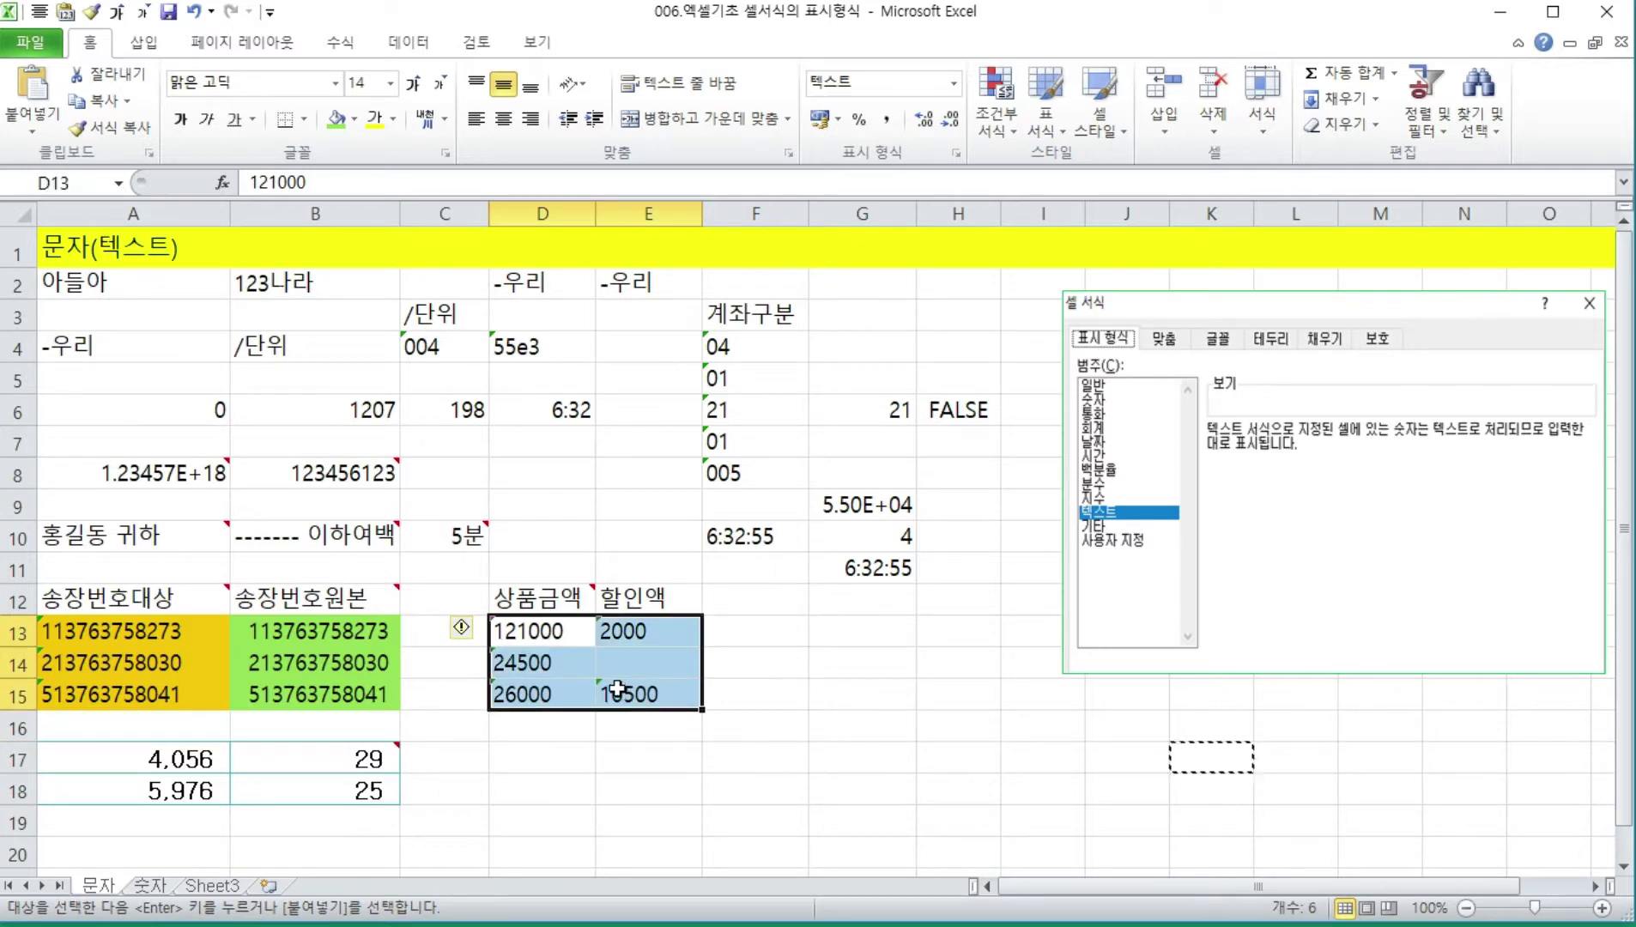
{"action": "right_click", "coordinate": [602, 666]}
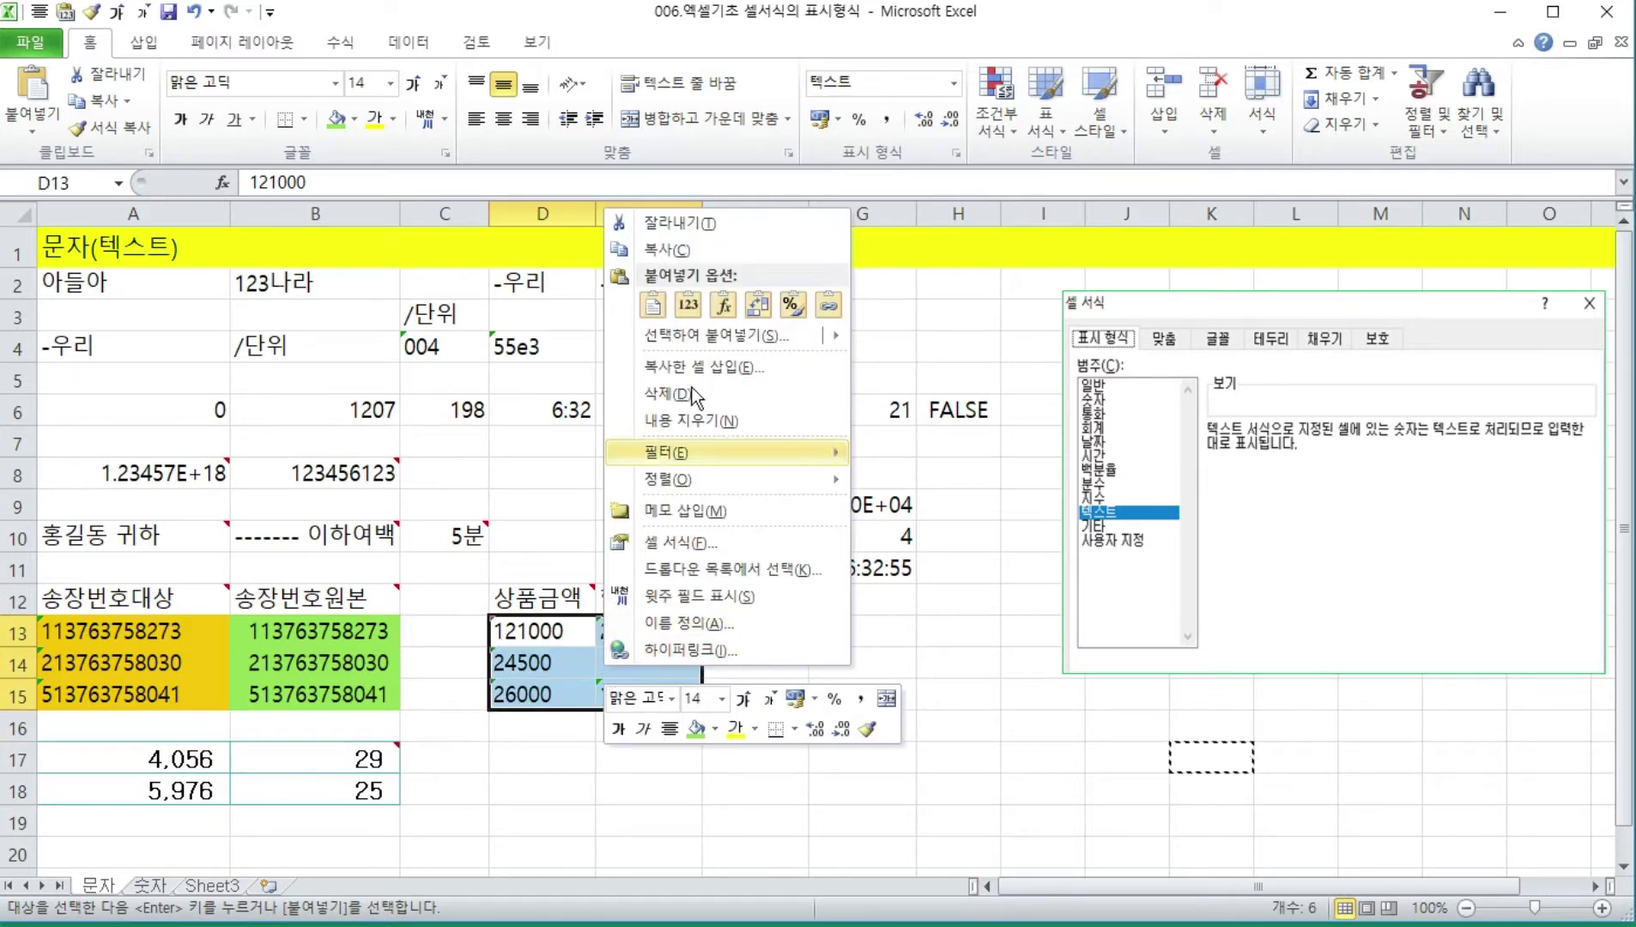
{"action": "left_click", "coordinate": [701, 344]}
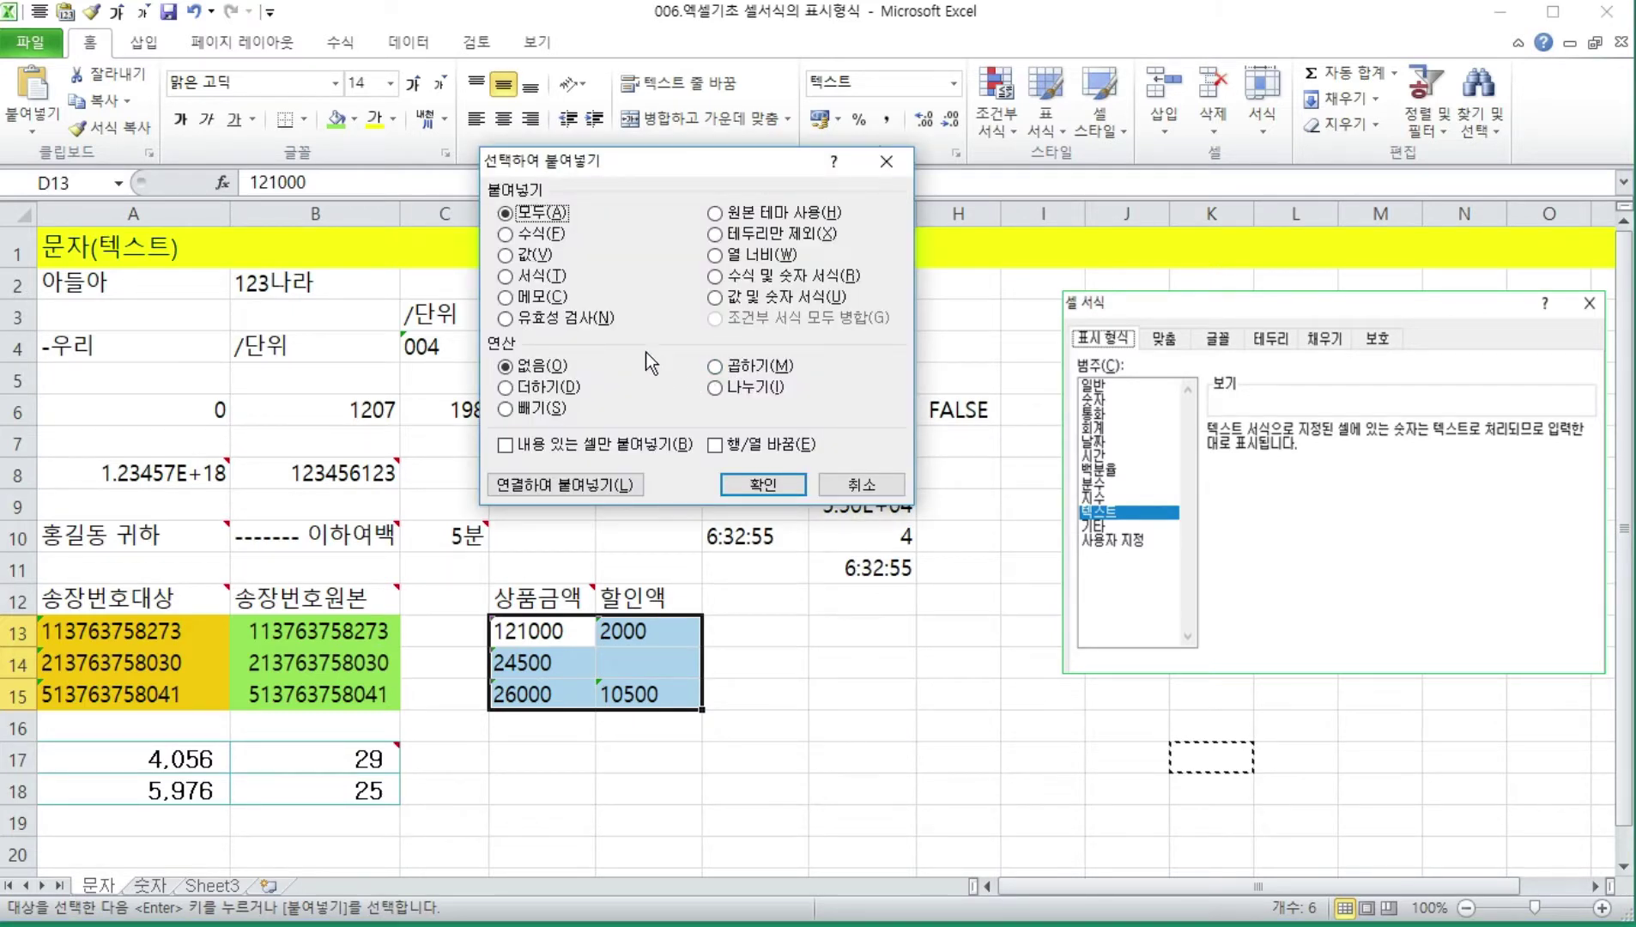
{"action": "left_click", "coordinate": [513, 257]}
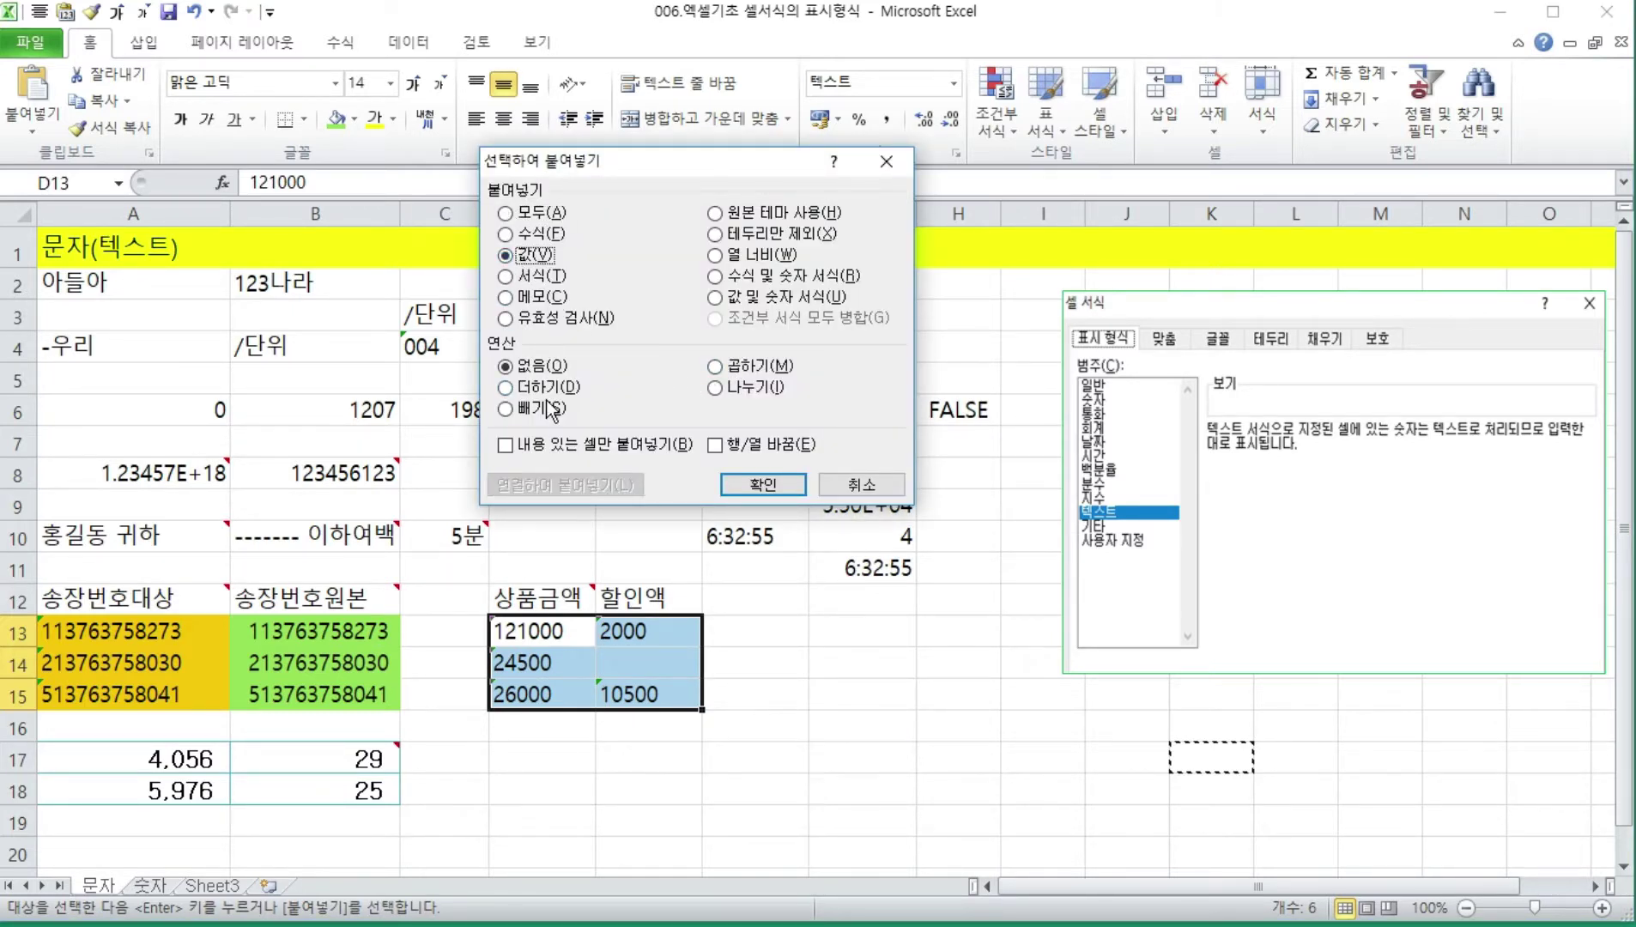
{"action": "left_click", "coordinate": [539, 391]}
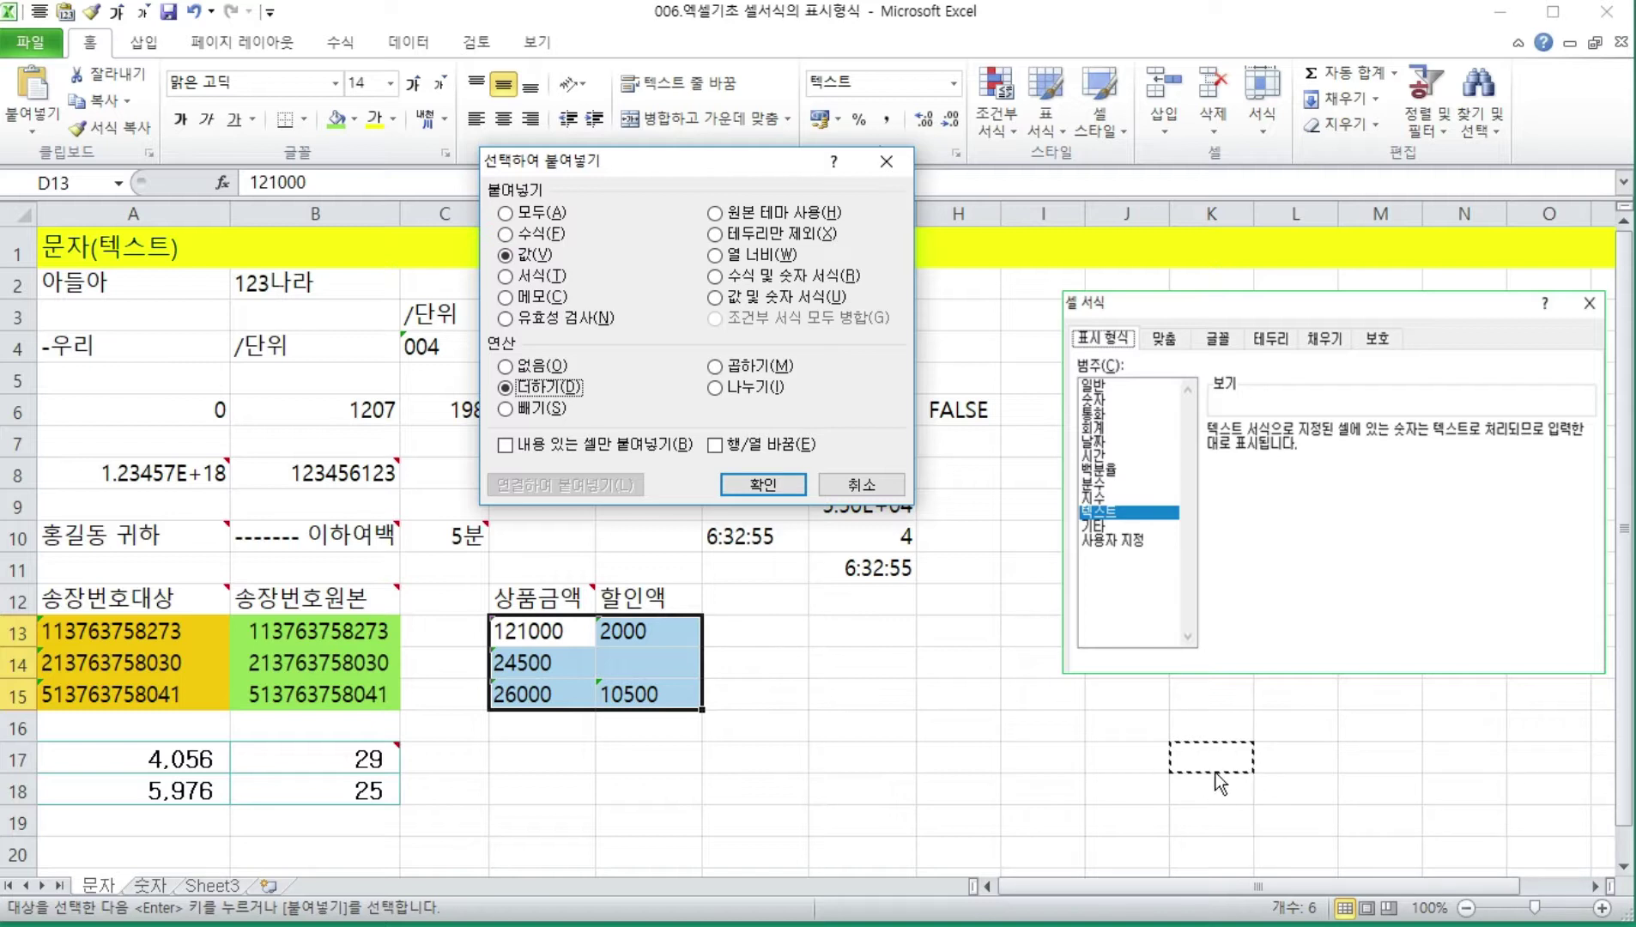
{"action": "left_click", "coordinate": [764, 485]}
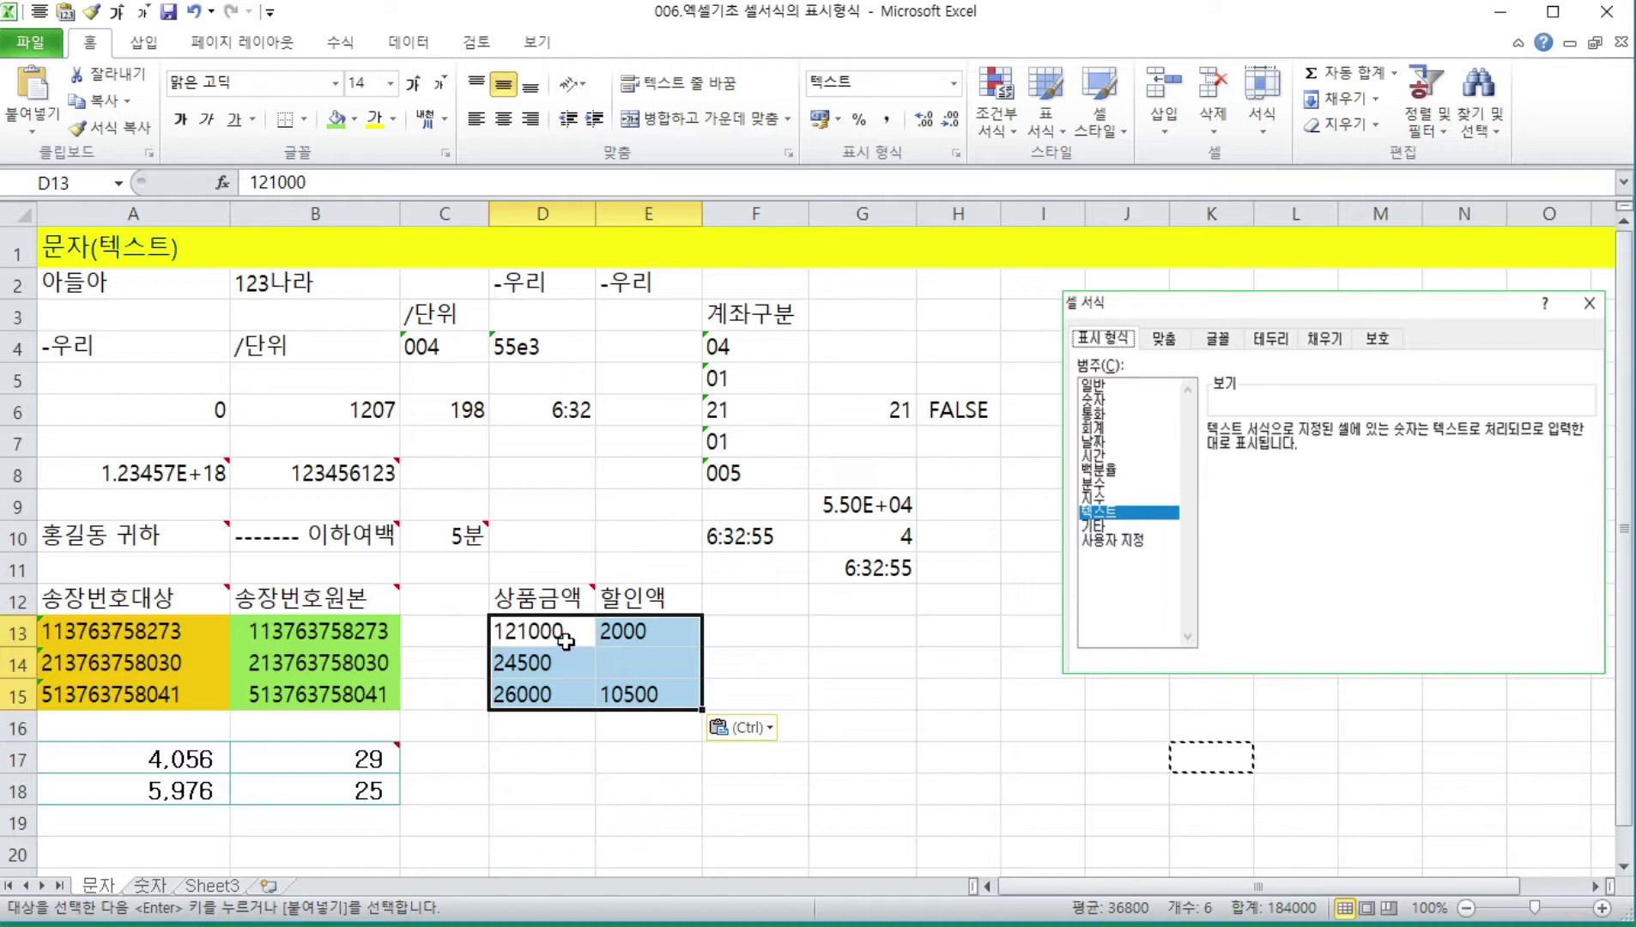
- Check the individual amounts in D13:E15 and set the range's number format to General
{"action": "left_click", "coordinate": [564, 643]}
{"action": "key", "text": "Down"}
{"action": "key", "text": "Down"}
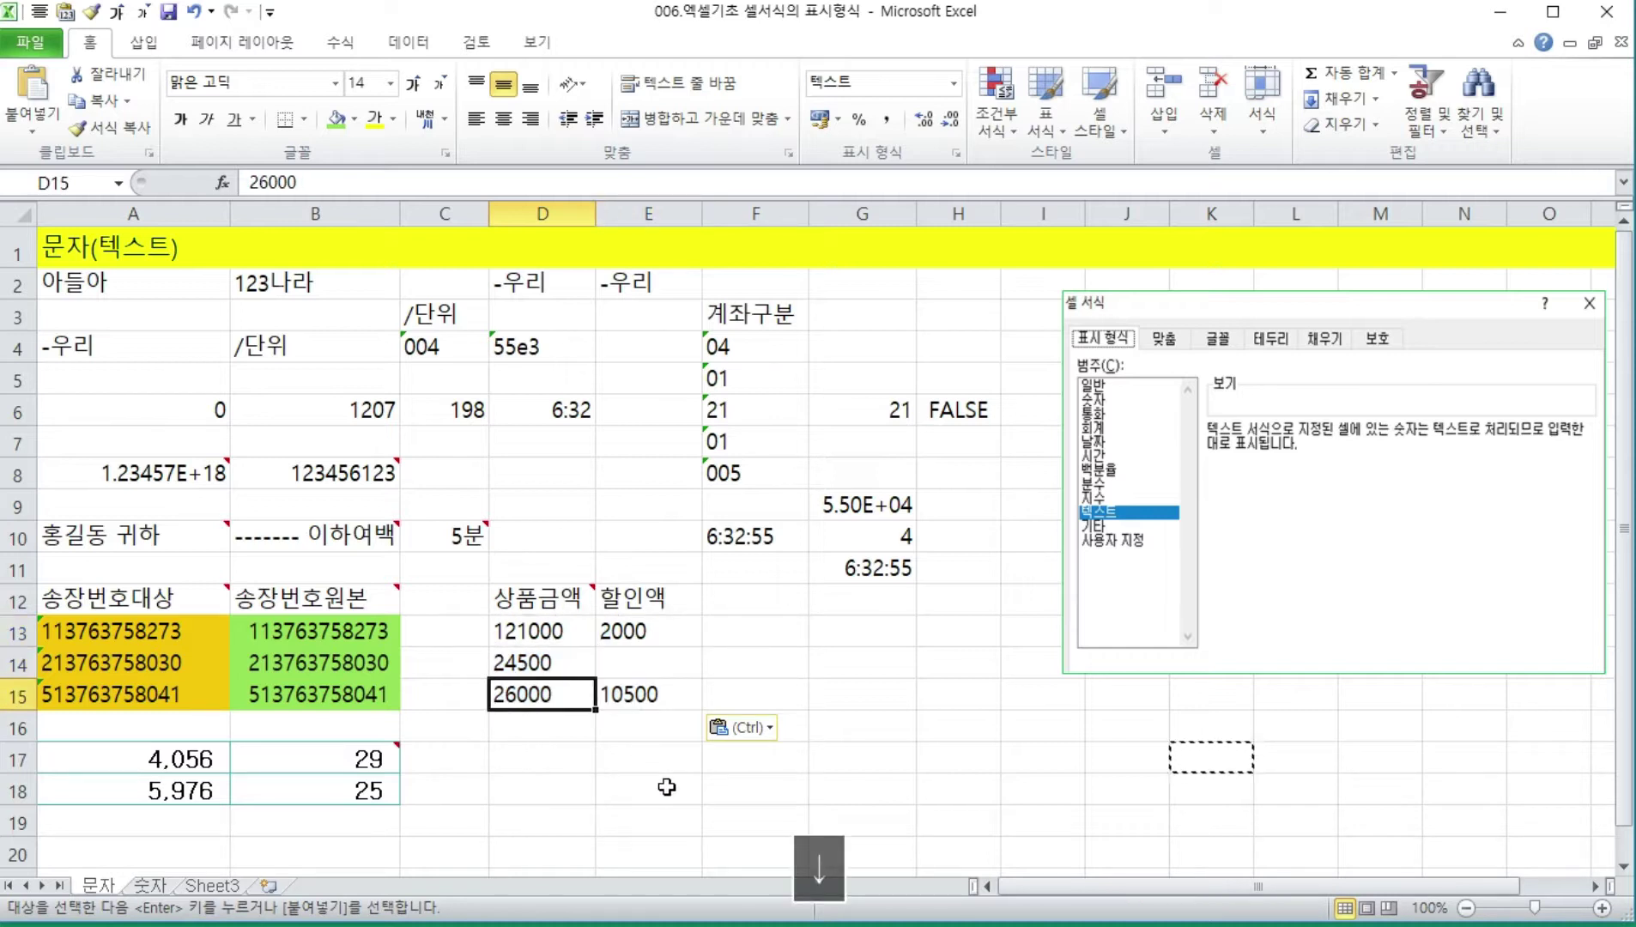
{"action": "key", "text": "Up"}
{"action": "key", "text": "Up"}
{"action": "key", "text": "Right"}
{"action": "key", "text": "Left"}
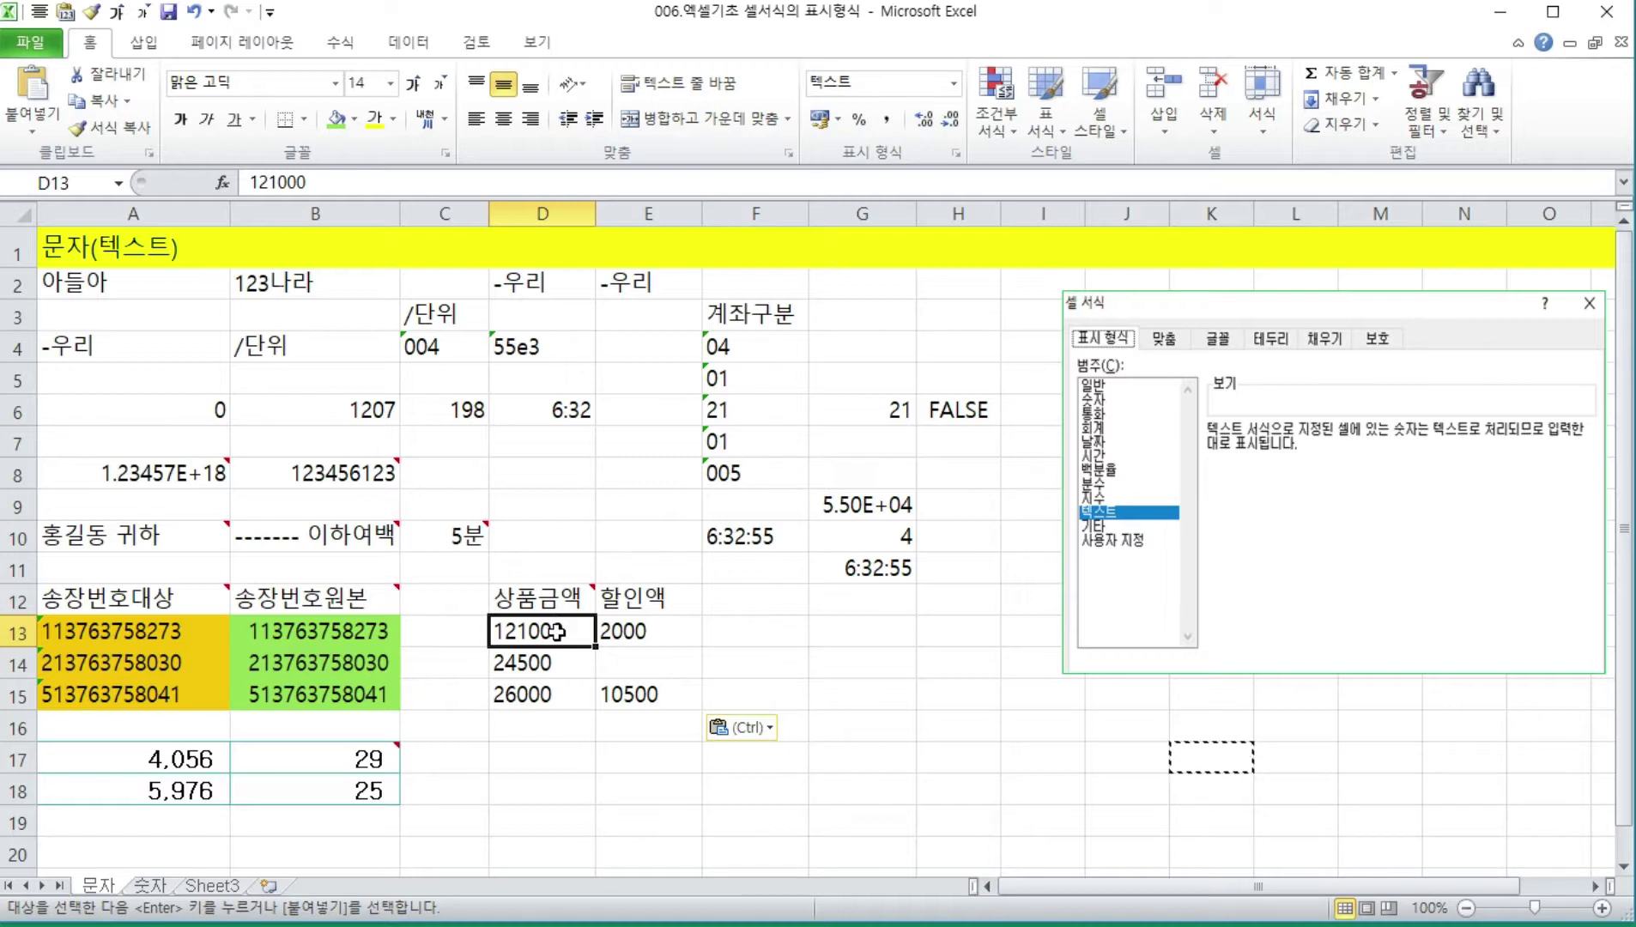
{"action": "left_click_drag", "start_coordinate": [557, 634], "coordinate": [631, 688]}
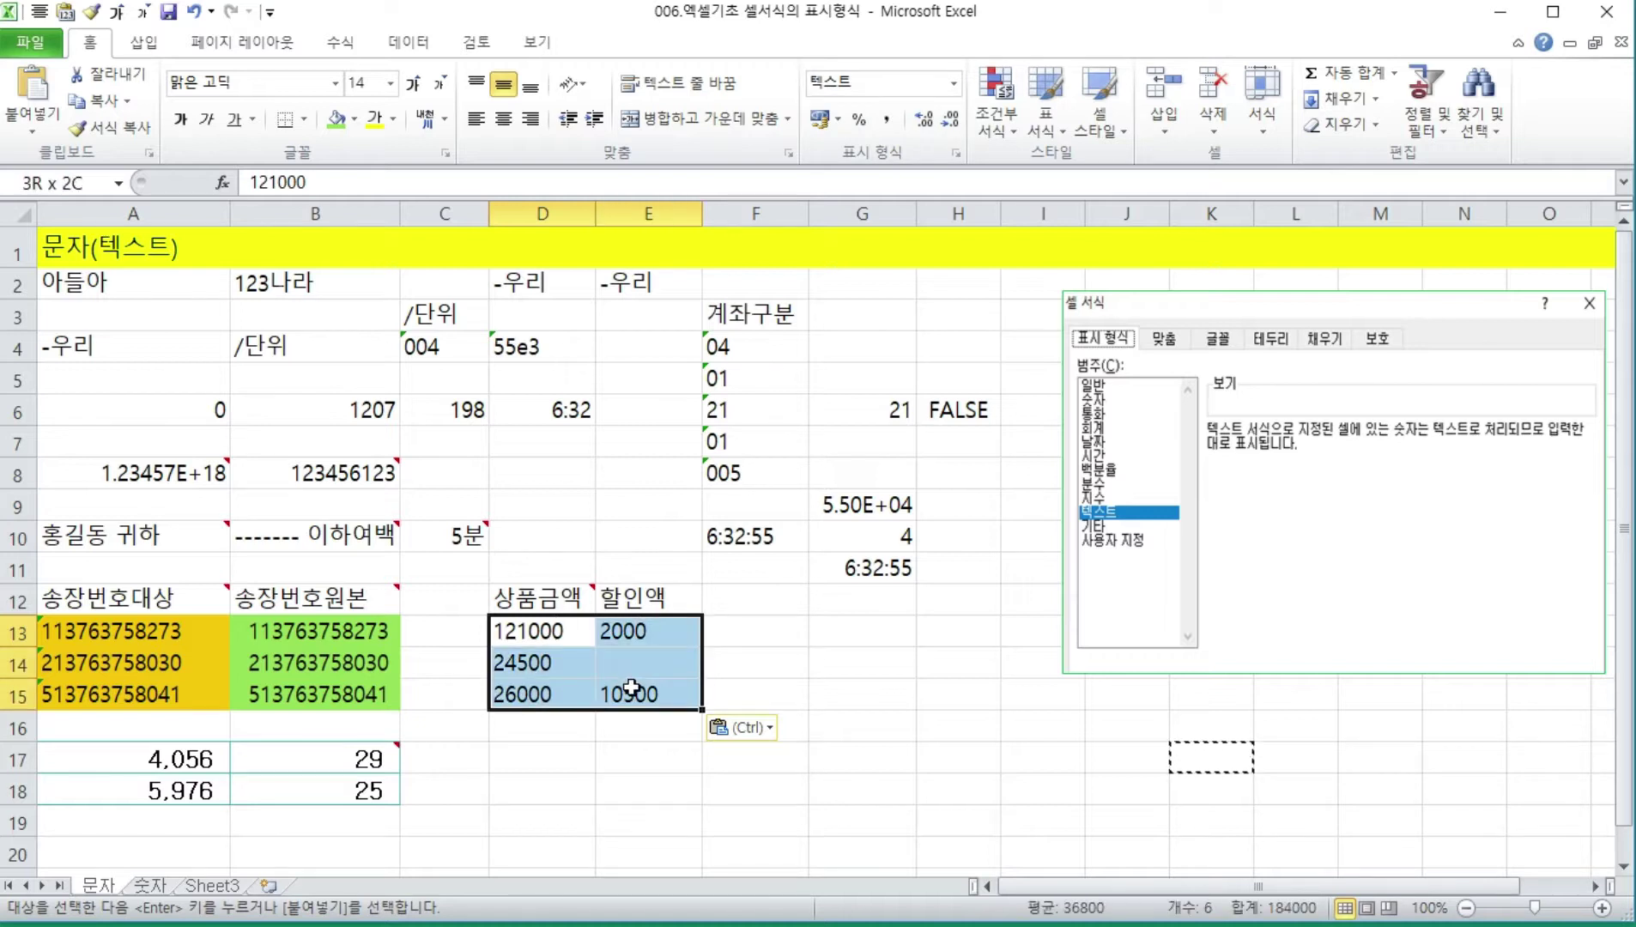
{"action": "left_click", "coordinate": [951, 84]}
{"action": "left_click", "coordinate": [928, 139]}
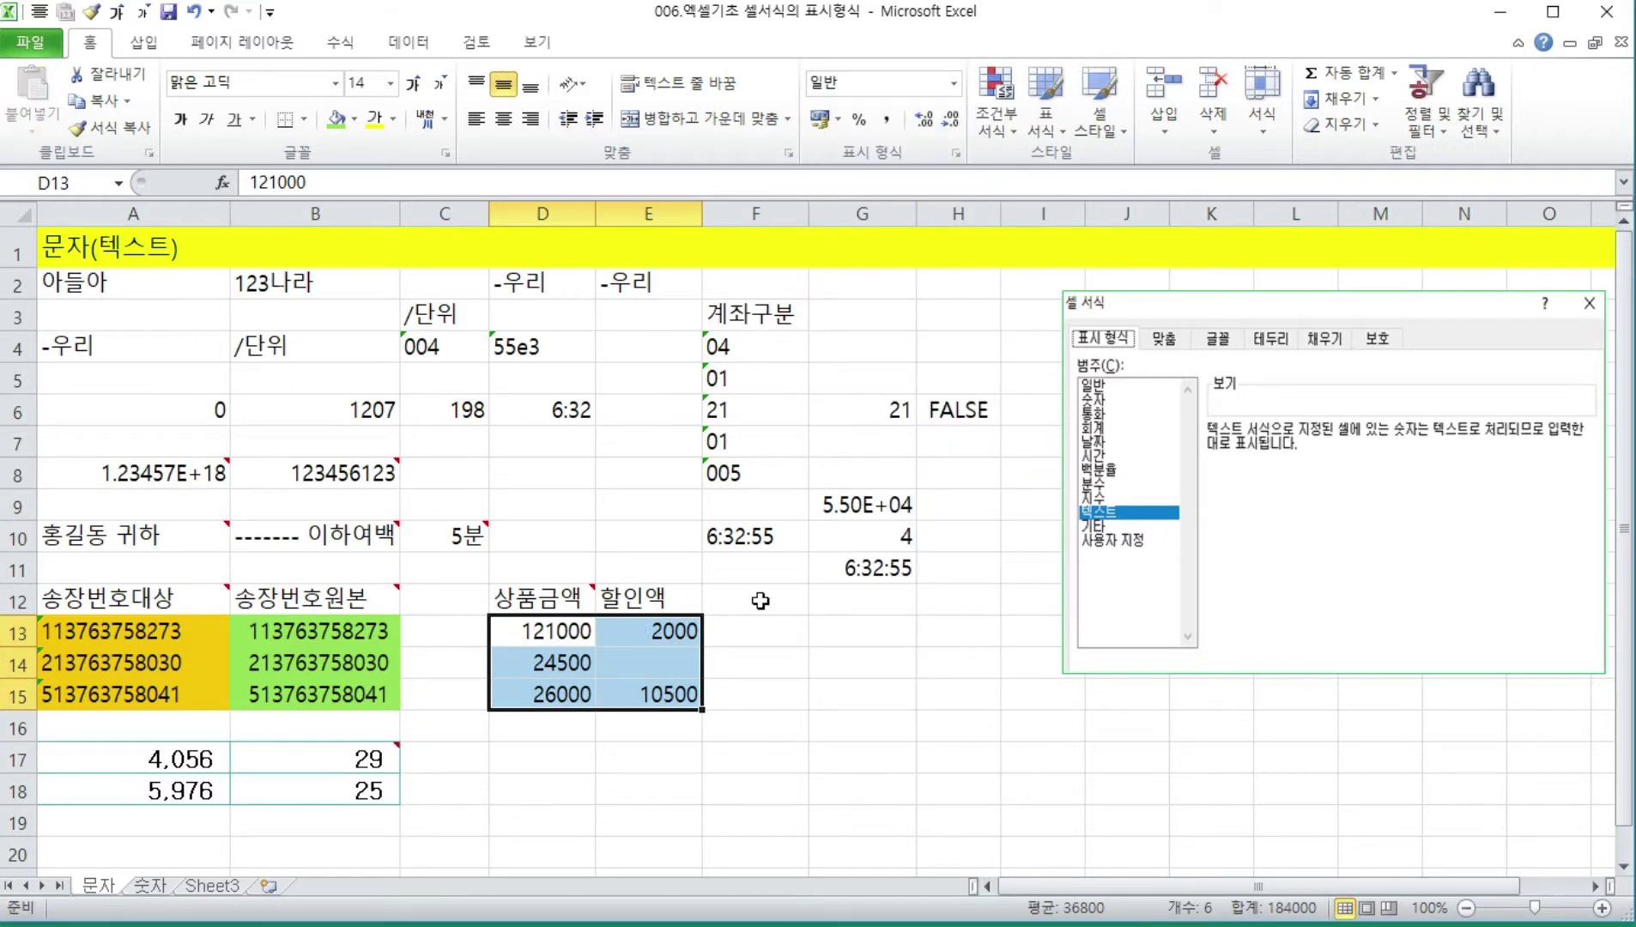
- Undo the General format and the Paste Special addition on D13:E15, as well as the earlier paste into A13:A15
{"action": "left_click", "coordinate": [727, 636]}
{"action": "key", "text": "ctrl+z"}
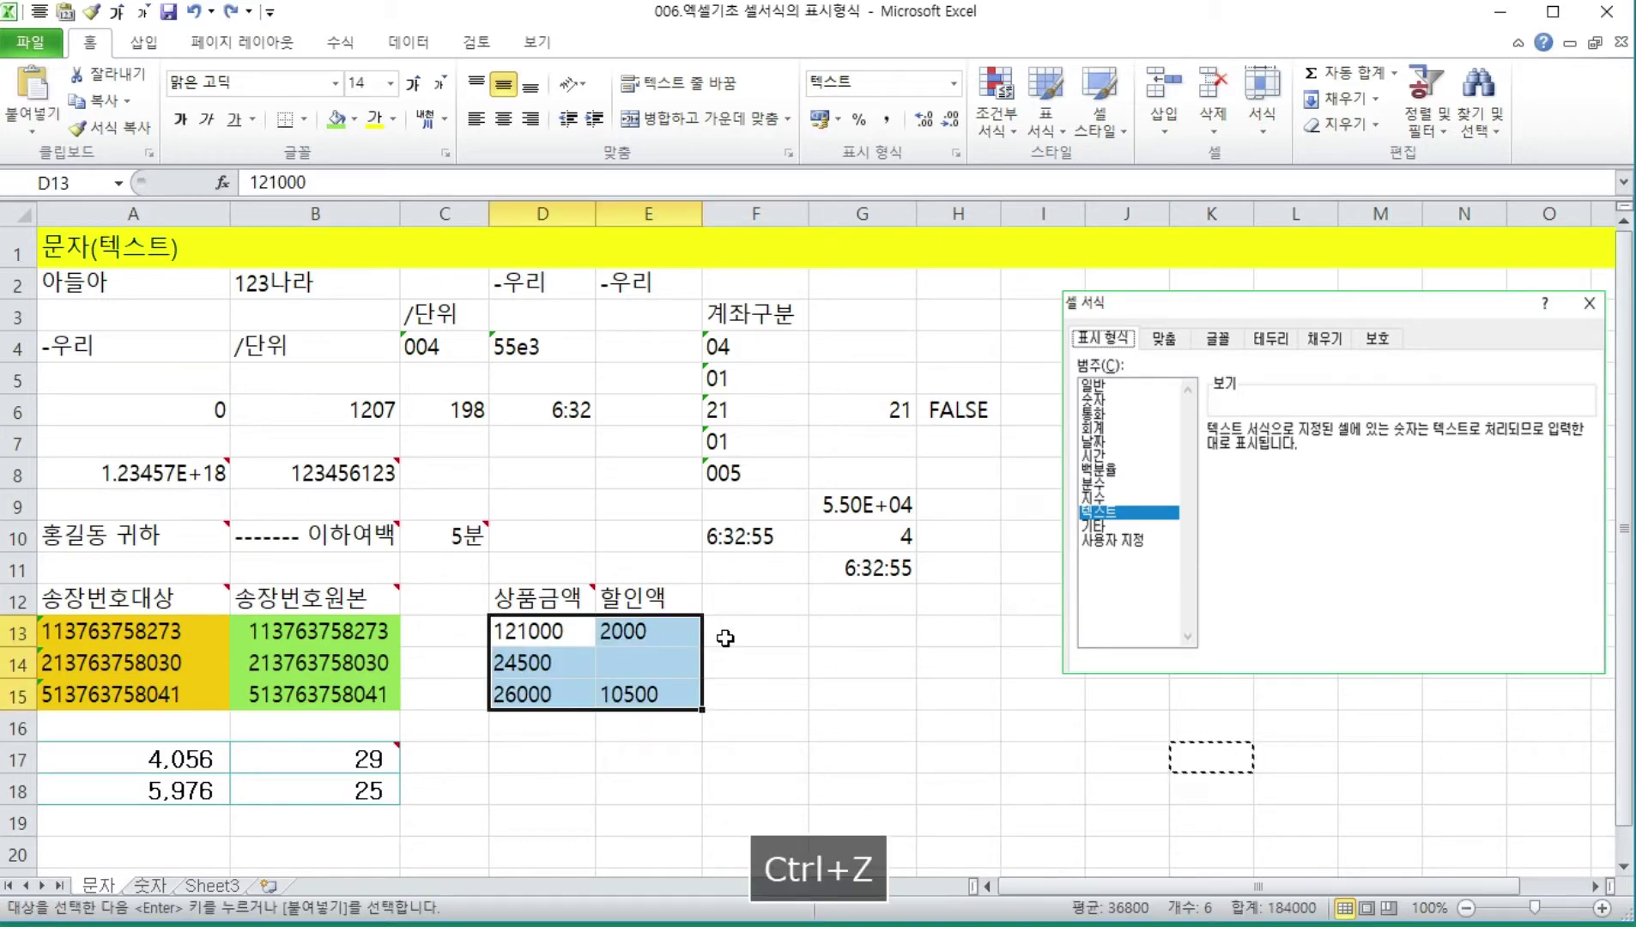
{"action": "key", "text": "ctrl+z"}
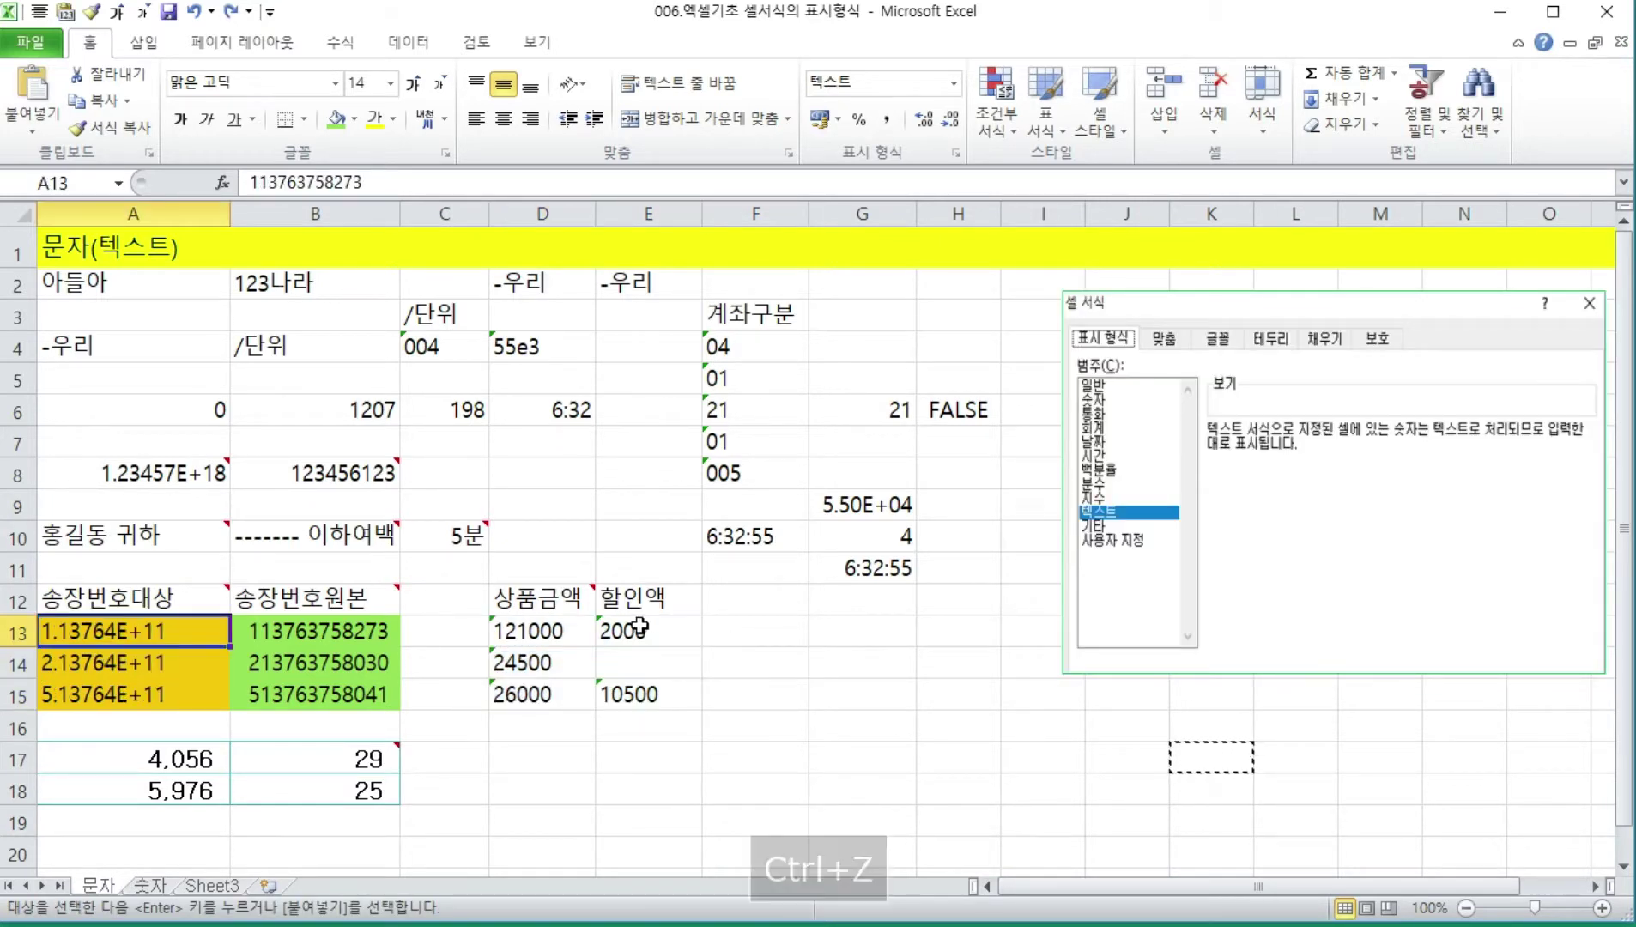
- Set the number format of the text amounts in D13:E15 to General
{"action": "left_click", "coordinate": [541, 599]}
{"action": "left_click", "coordinate": [544, 636]}
{"action": "key", "text": "ctrl+shift+Right"}
{"action": "key", "text": "ctrl+shift+Down"}
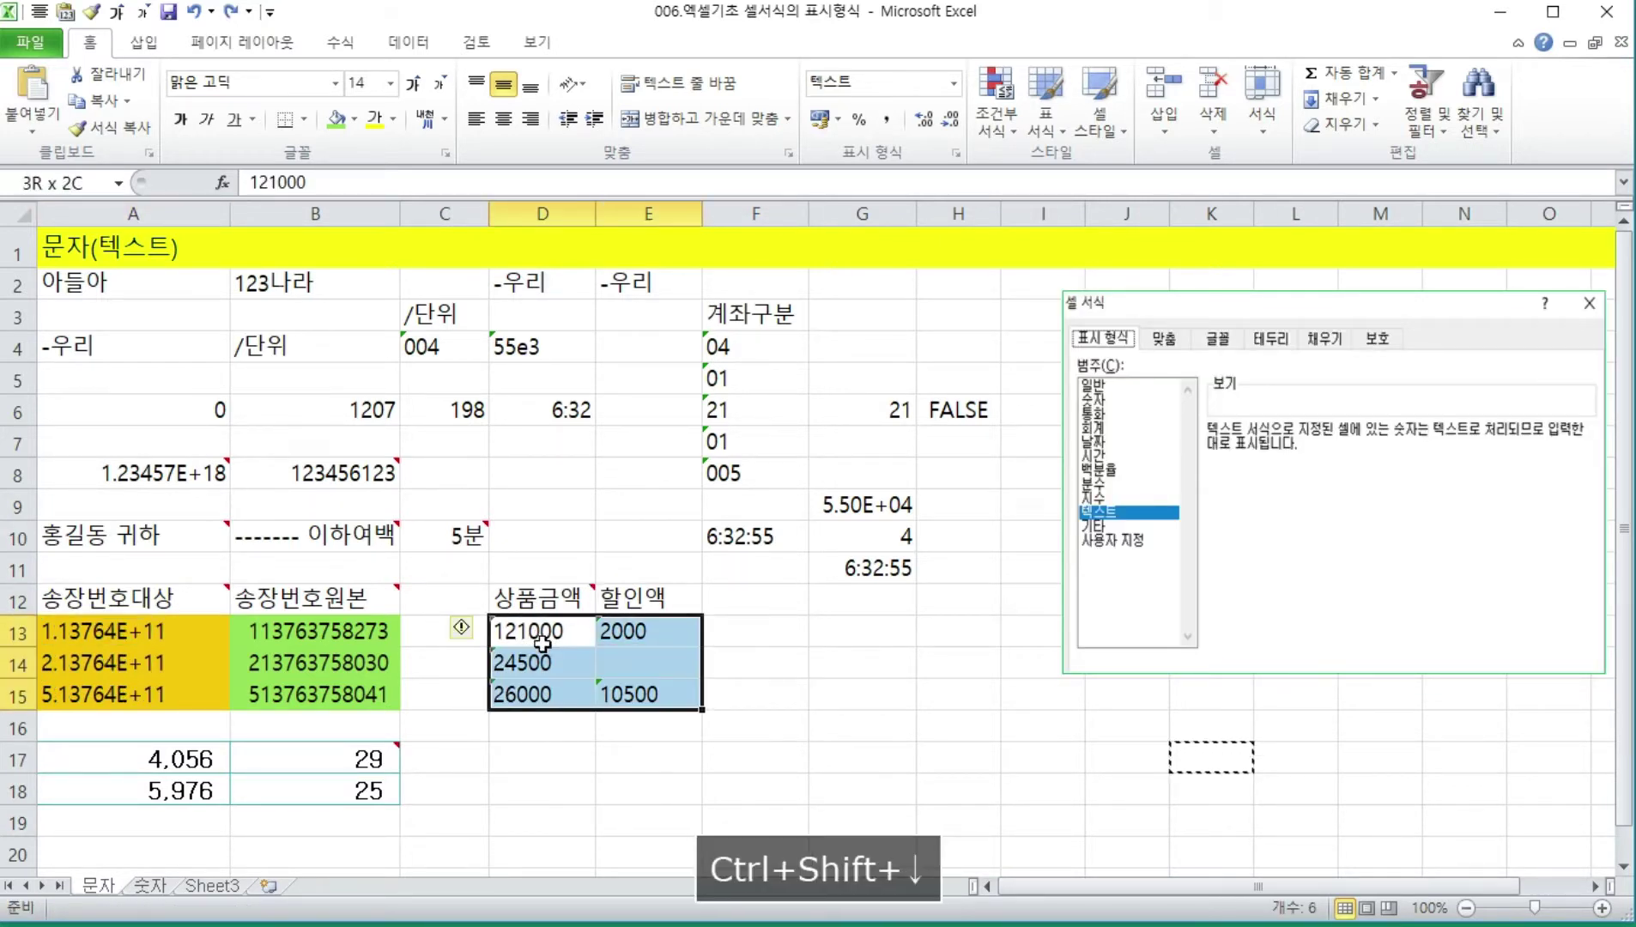
{"action": "left_click", "coordinate": [954, 83]}
{"action": "left_click", "coordinate": [954, 83]}
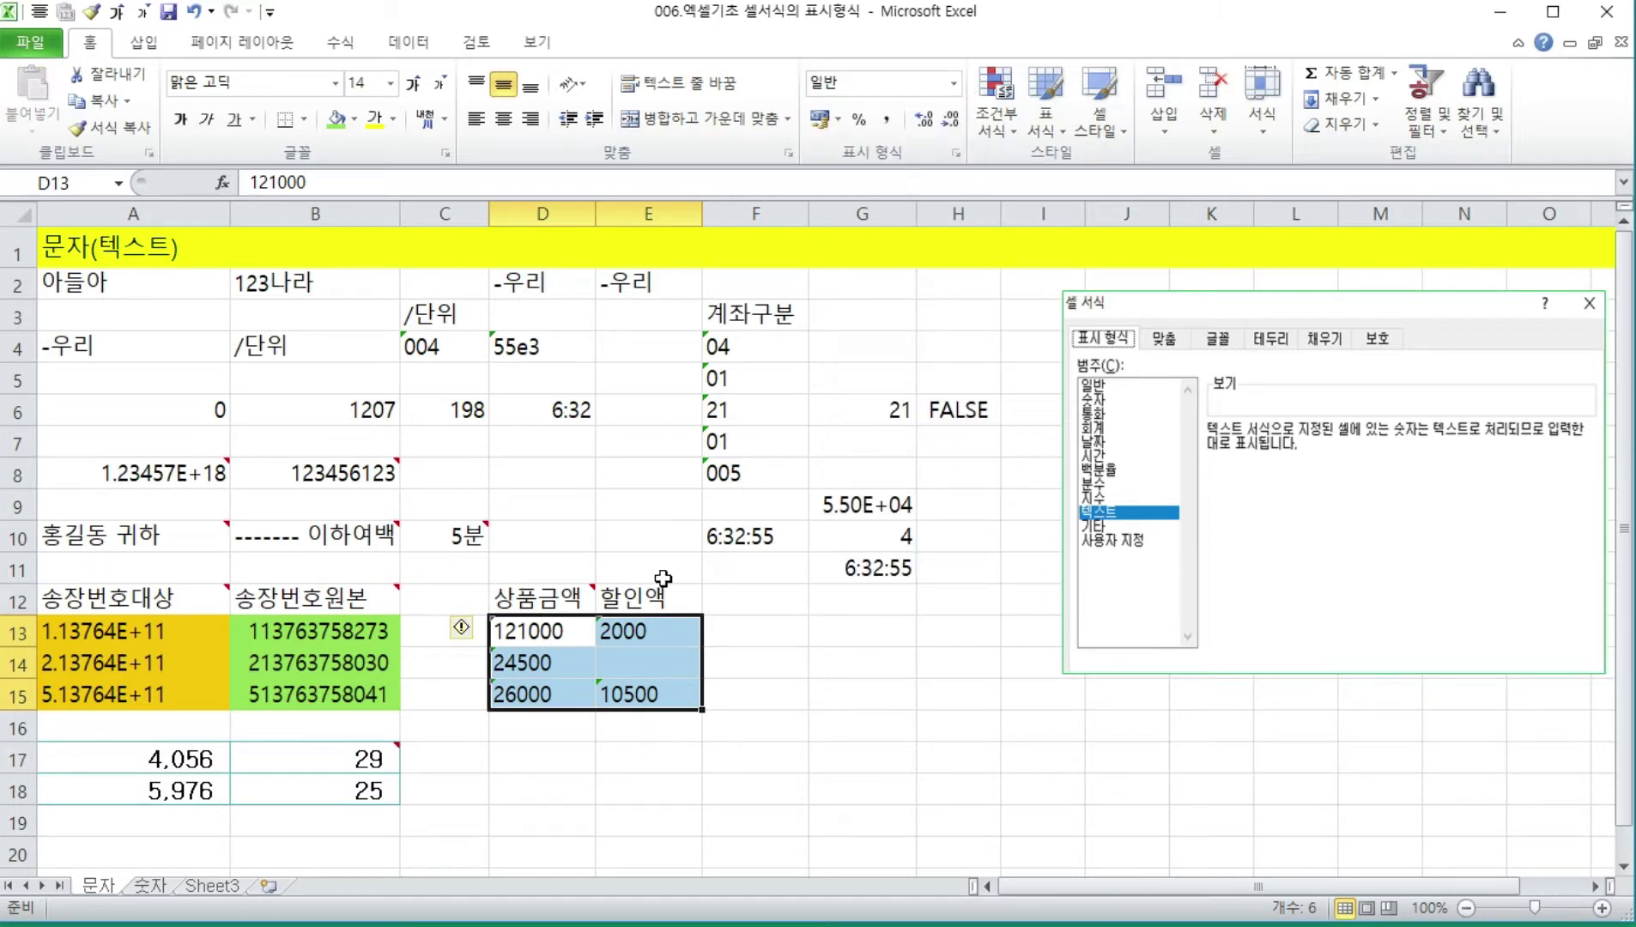
- Copy the blank cell I17 and add it to D13:E15 with Paste Special, using Values and the Add operation
{"action": "left_click_drag", "start_coordinate": [953, 745], "coordinate": [1004, 755]}
{"action": "key", "text": "Right"}
{"action": "key", "text": "ctrl+c"}
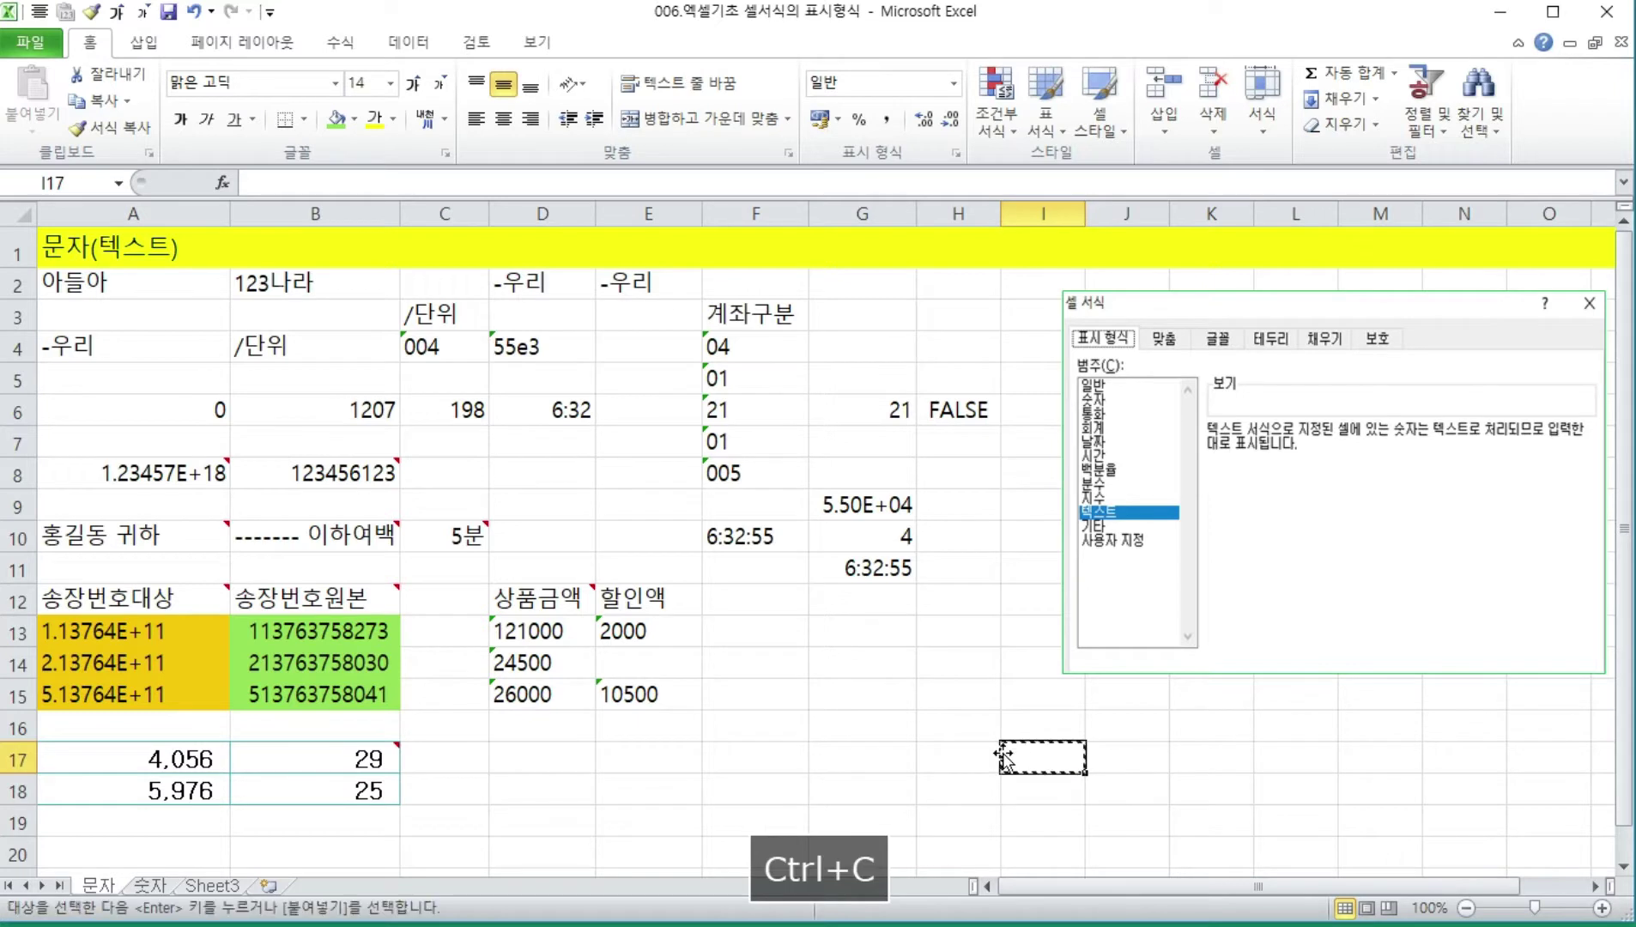
{"action": "key", "text": "Left"}
{"action": "key", "text": "Left"}
{"action": "key", "text": "Left"}
{"action": "key", "text": "Left"}
{"action": "key", "text": "Left"}
{"action": "key", "text": "Left"}
{"action": "key", "text": "Up"}
{"action": "key", "text": "Up"}
{"action": "key", "text": "Up"}
{"action": "key", "text": "Up"}
{"action": "key", "text": "Right"}
{"action": "key", "text": "ctrl+shift+Right"}
{"action": "key", "text": "ctrl+shift+Down"}
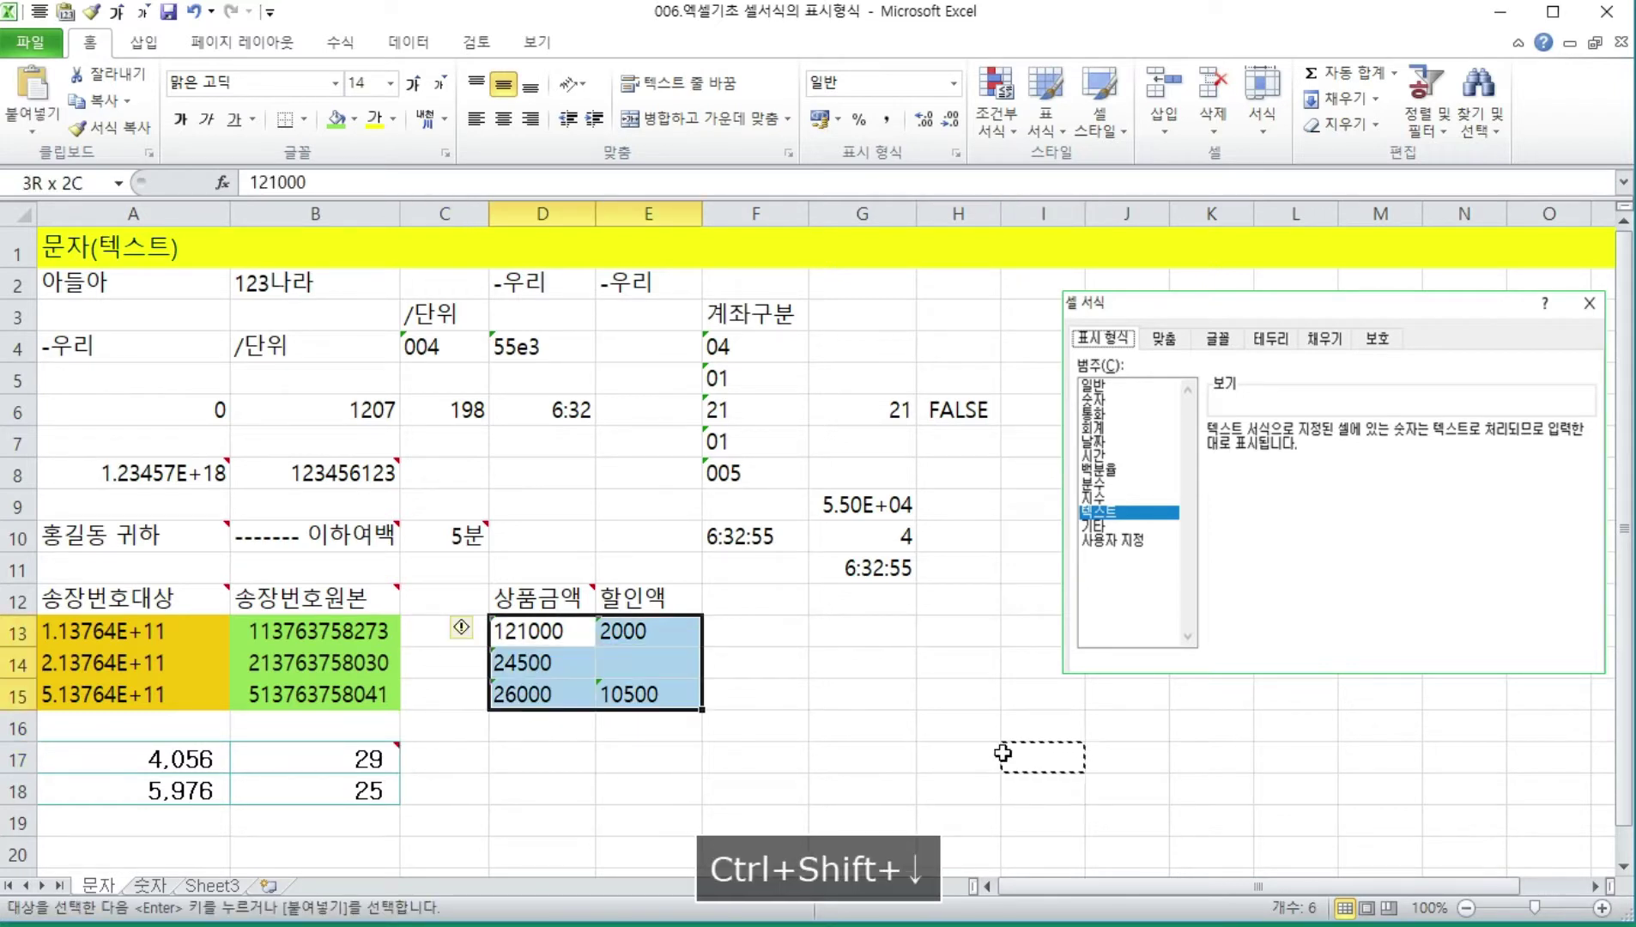
{"action": "key", "text": "alt+e"}
{"action": "key", "text": "s"}
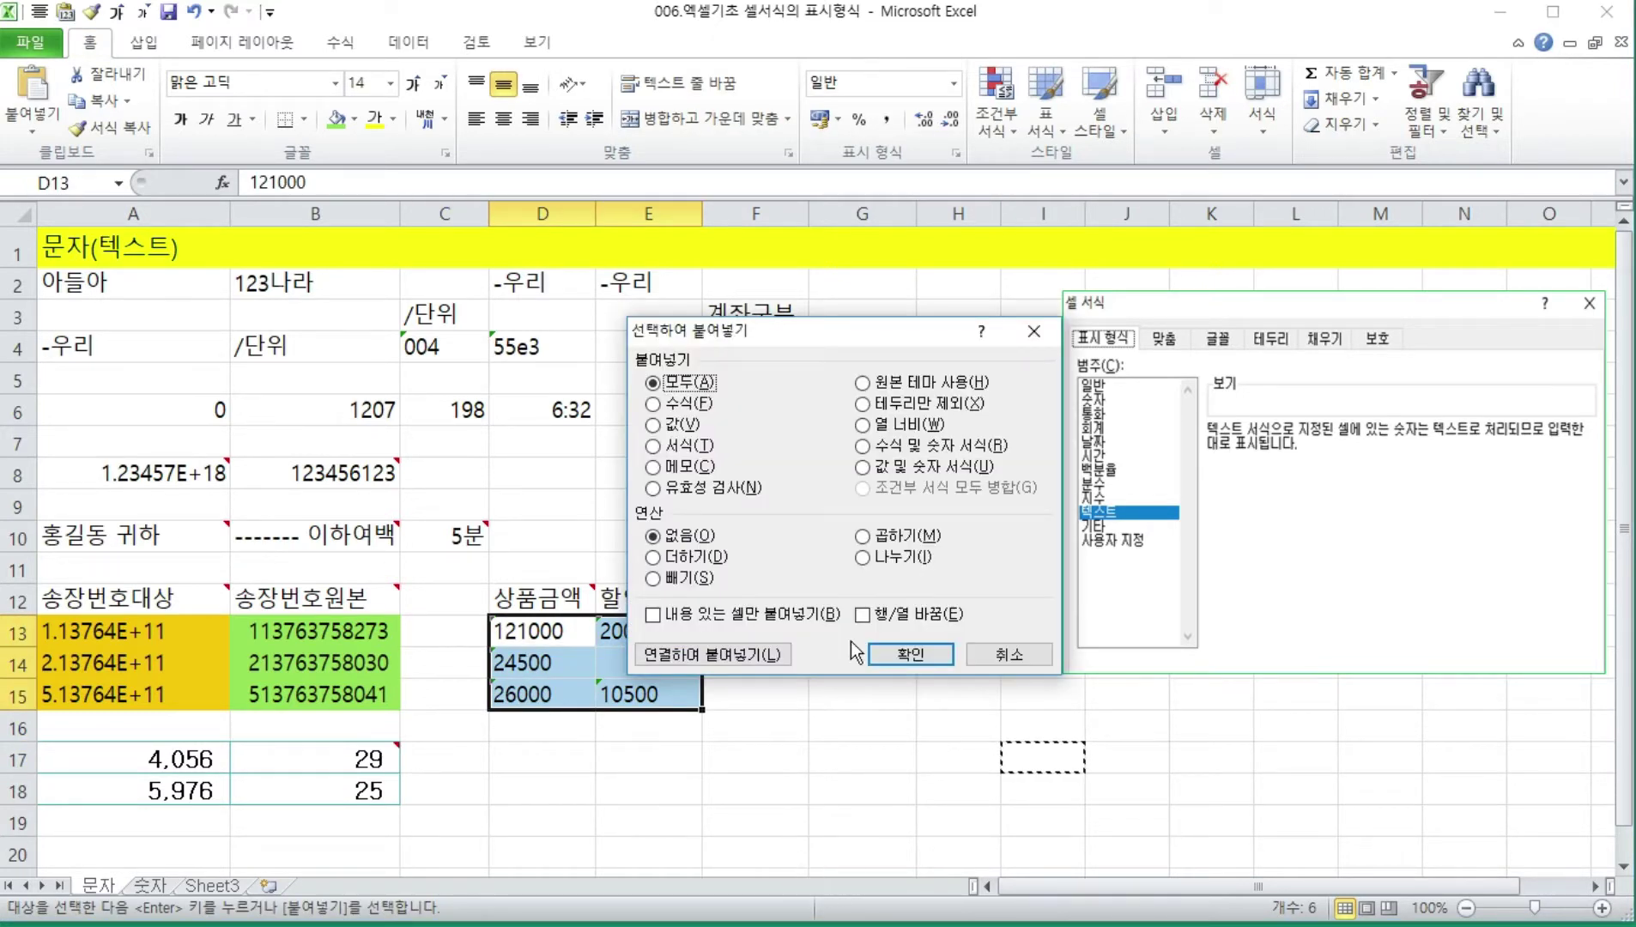
{"action": "left_click", "coordinate": [680, 424]}
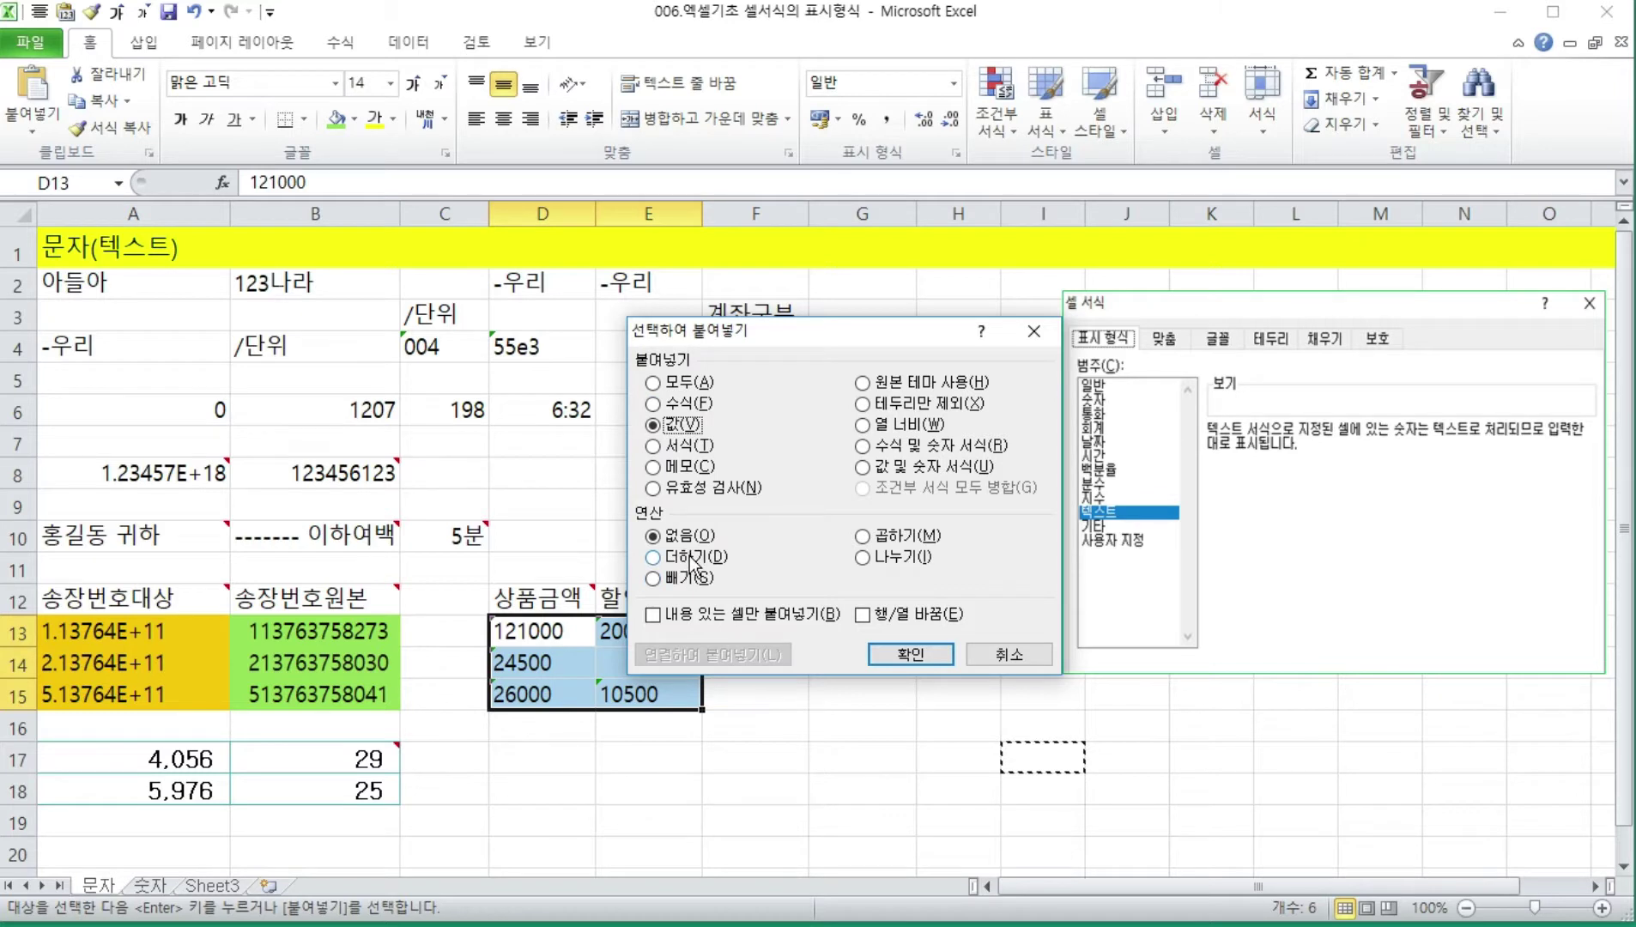
{"action": "left_click", "coordinate": [692, 558]}
{"action": "key", "text": "Return"}
- Check the converted amounts in D13:E15, and undo the Paste Special addition
{"action": "left_click", "coordinate": [650, 631]}
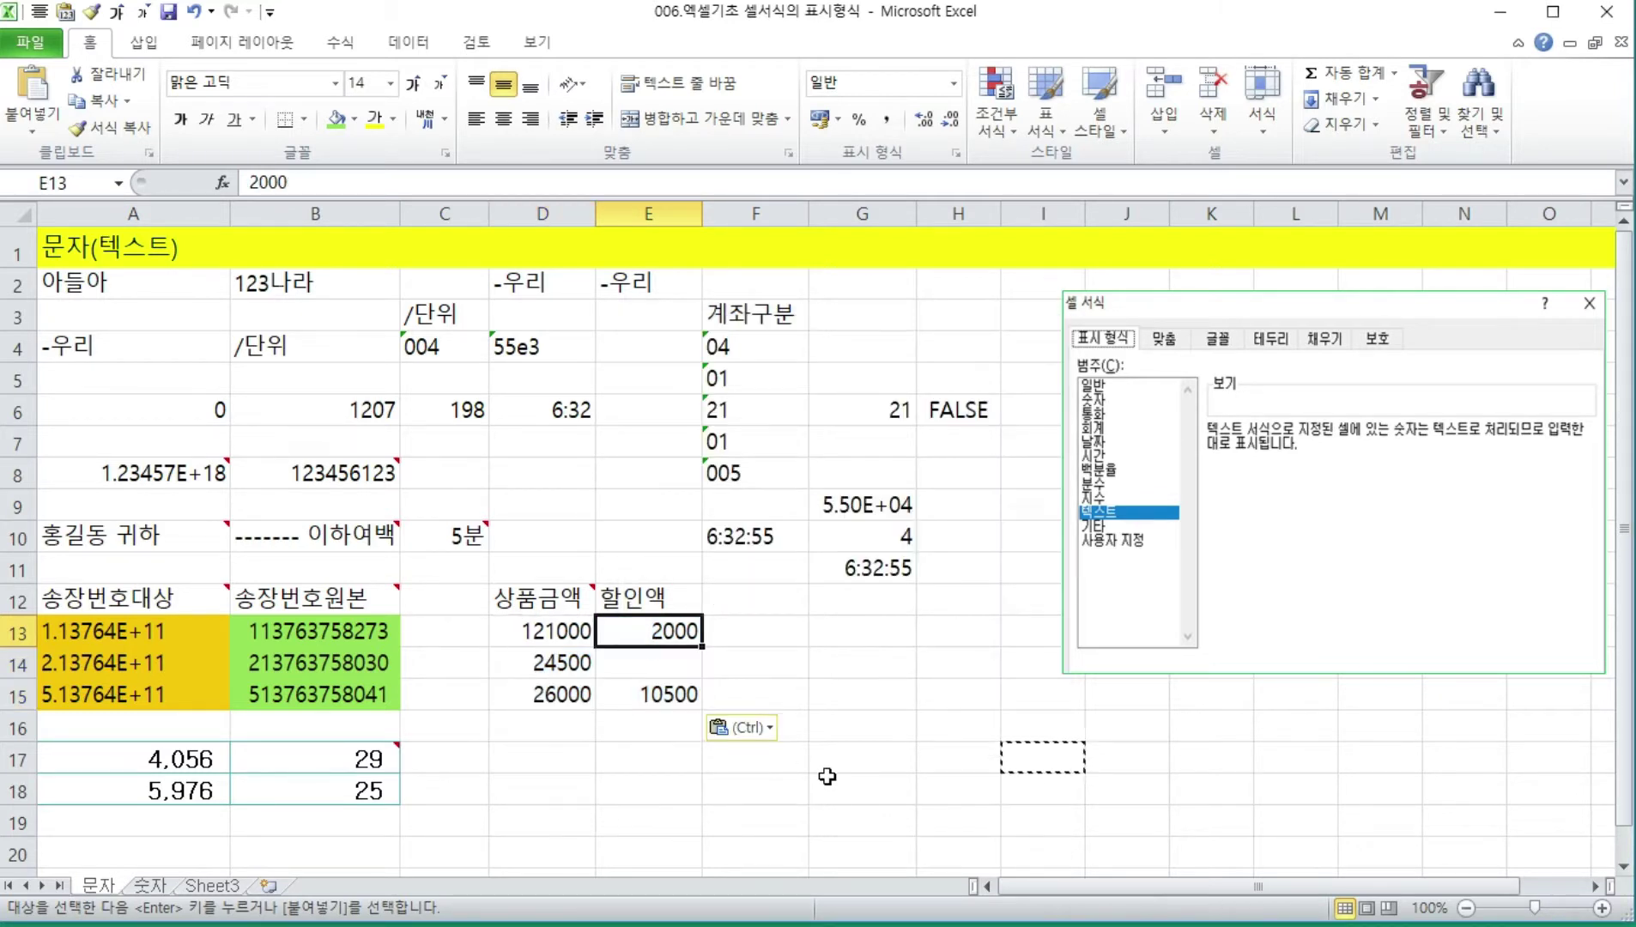
{"action": "key", "text": "Down"}
{"action": "key", "text": "Down"}
{"action": "key", "text": "Left"}
{"action": "key", "text": "Up"}
{"action": "key", "text": "Up"}
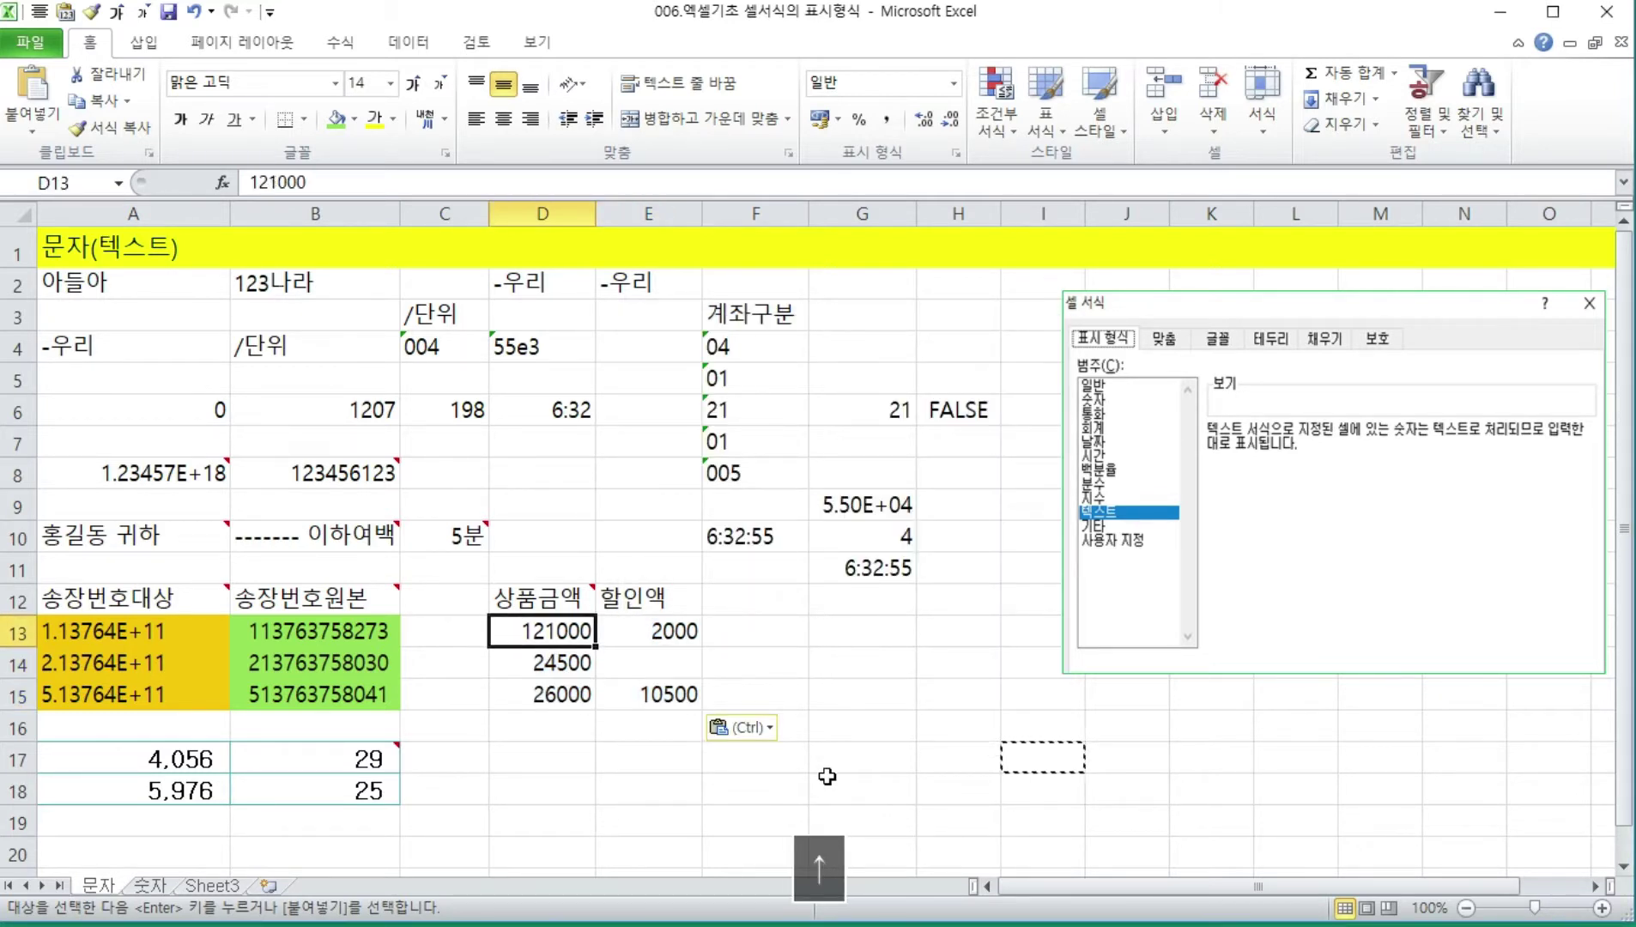
{"action": "key", "text": "Right"}
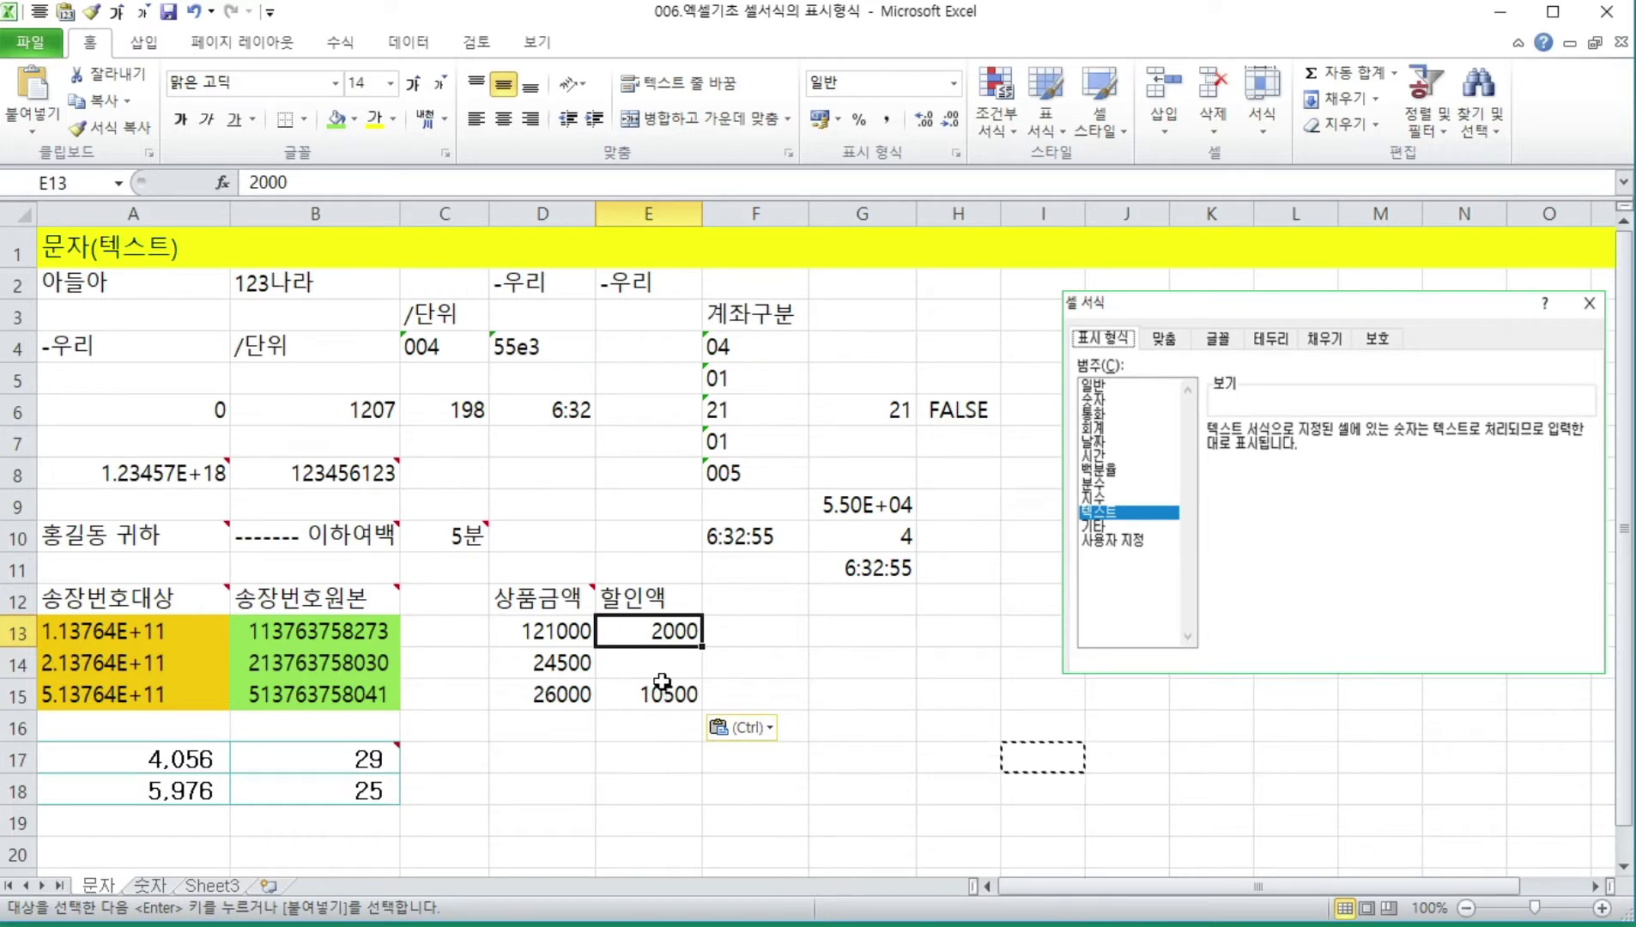
{"action": "key", "text": "ctrl+z"}
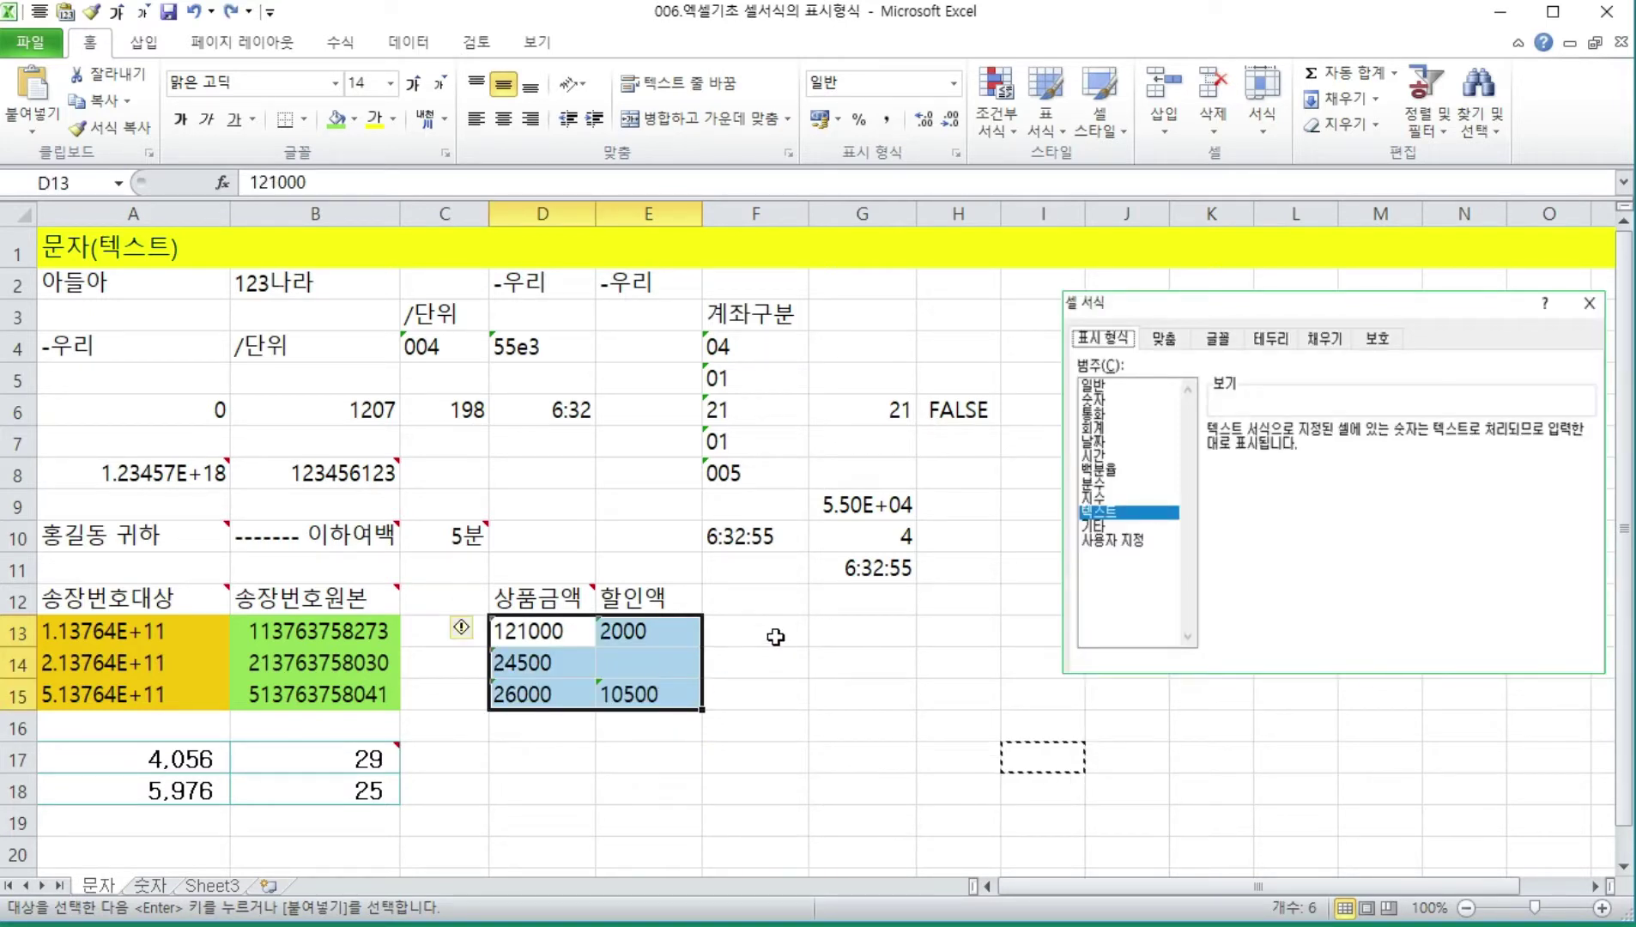
- Try to sum the amounts by entering =sum(D13:E13 in F13
{"action": "left_click", "coordinate": [776, 637]}
{"action": "type", "text": "="}
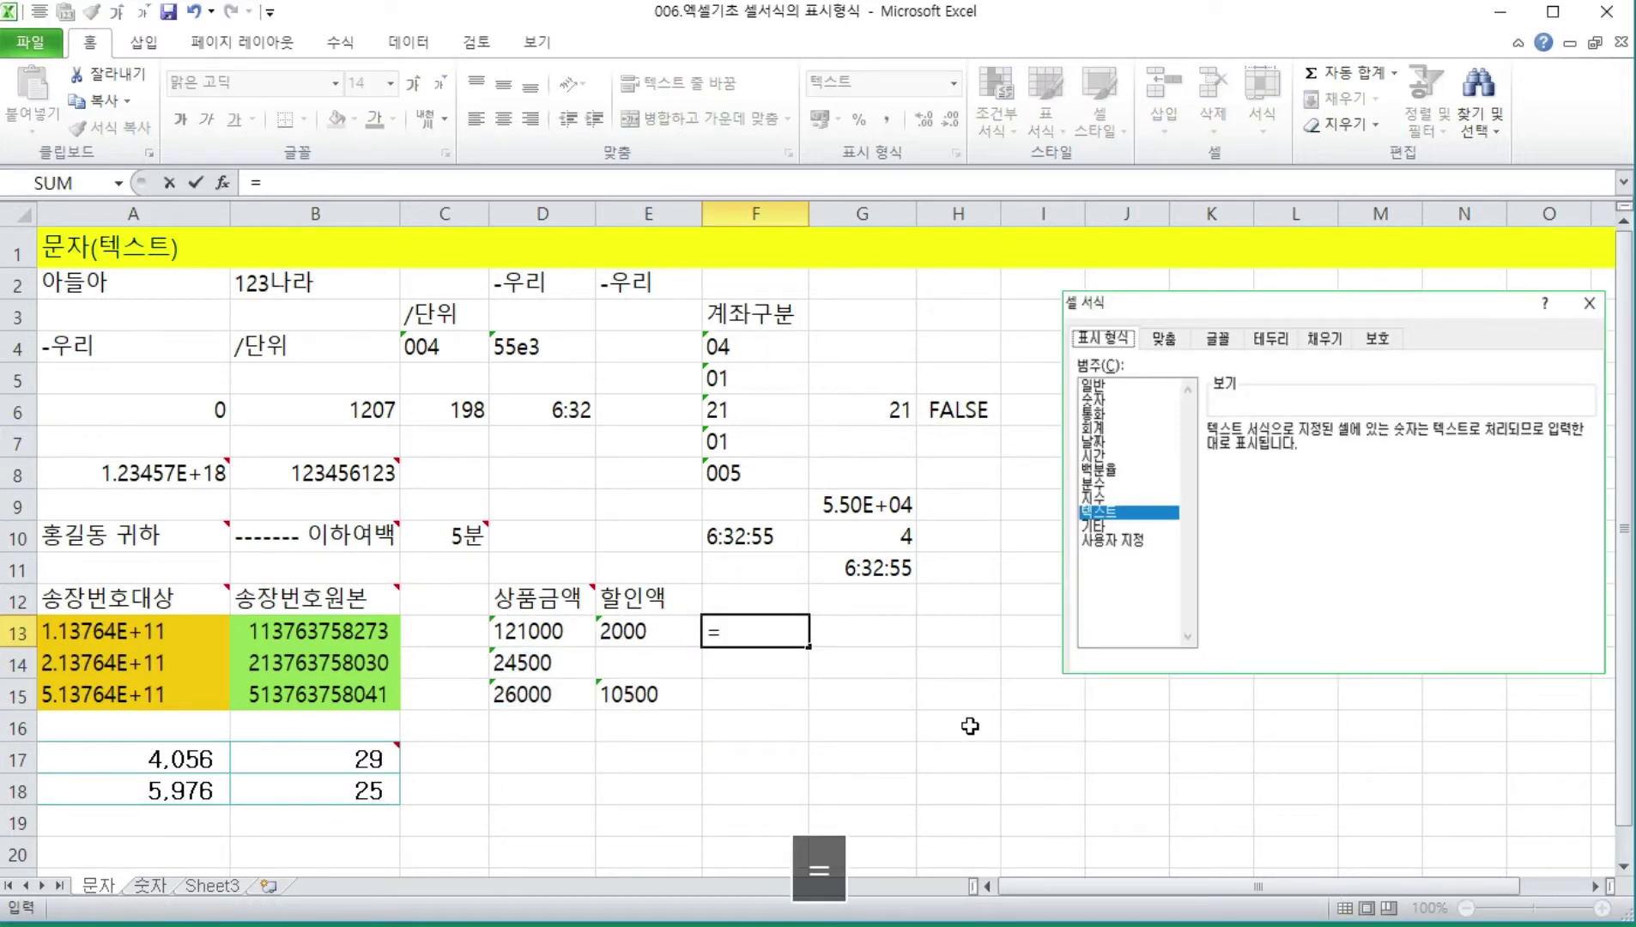
{"action": "type", "text": "s"}
{"action": "key", "text": "BackSpace"}
{"action": "type", "text": "s"}
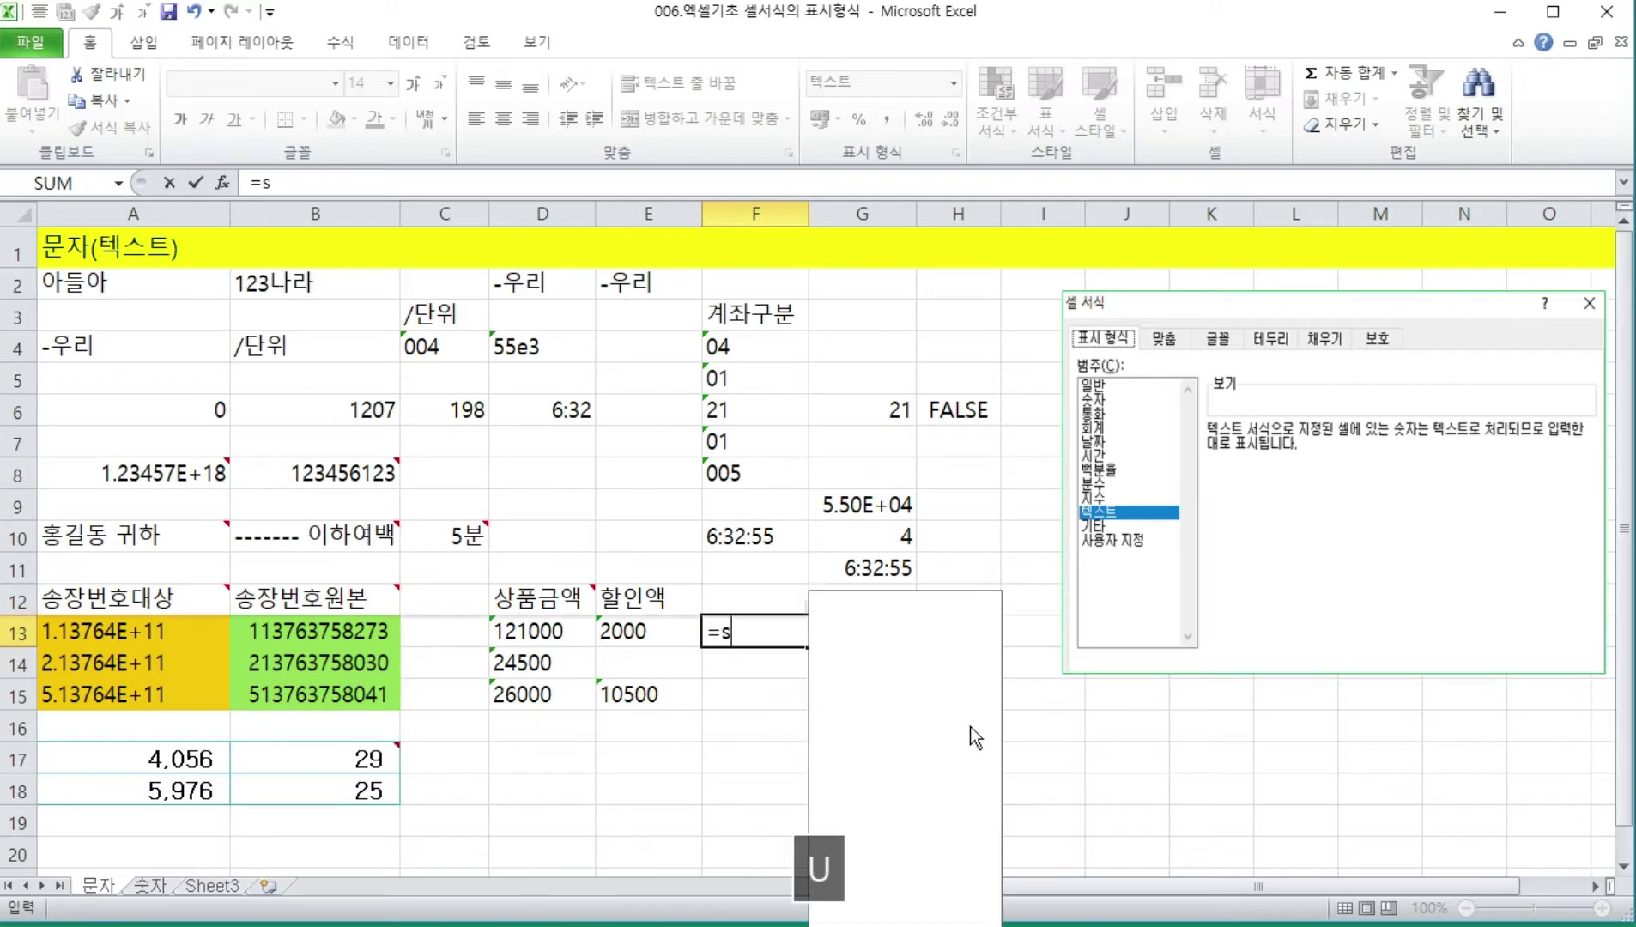
{"action": "type", "text": "um("}
{"action": "key", "text": "shift+Left"}
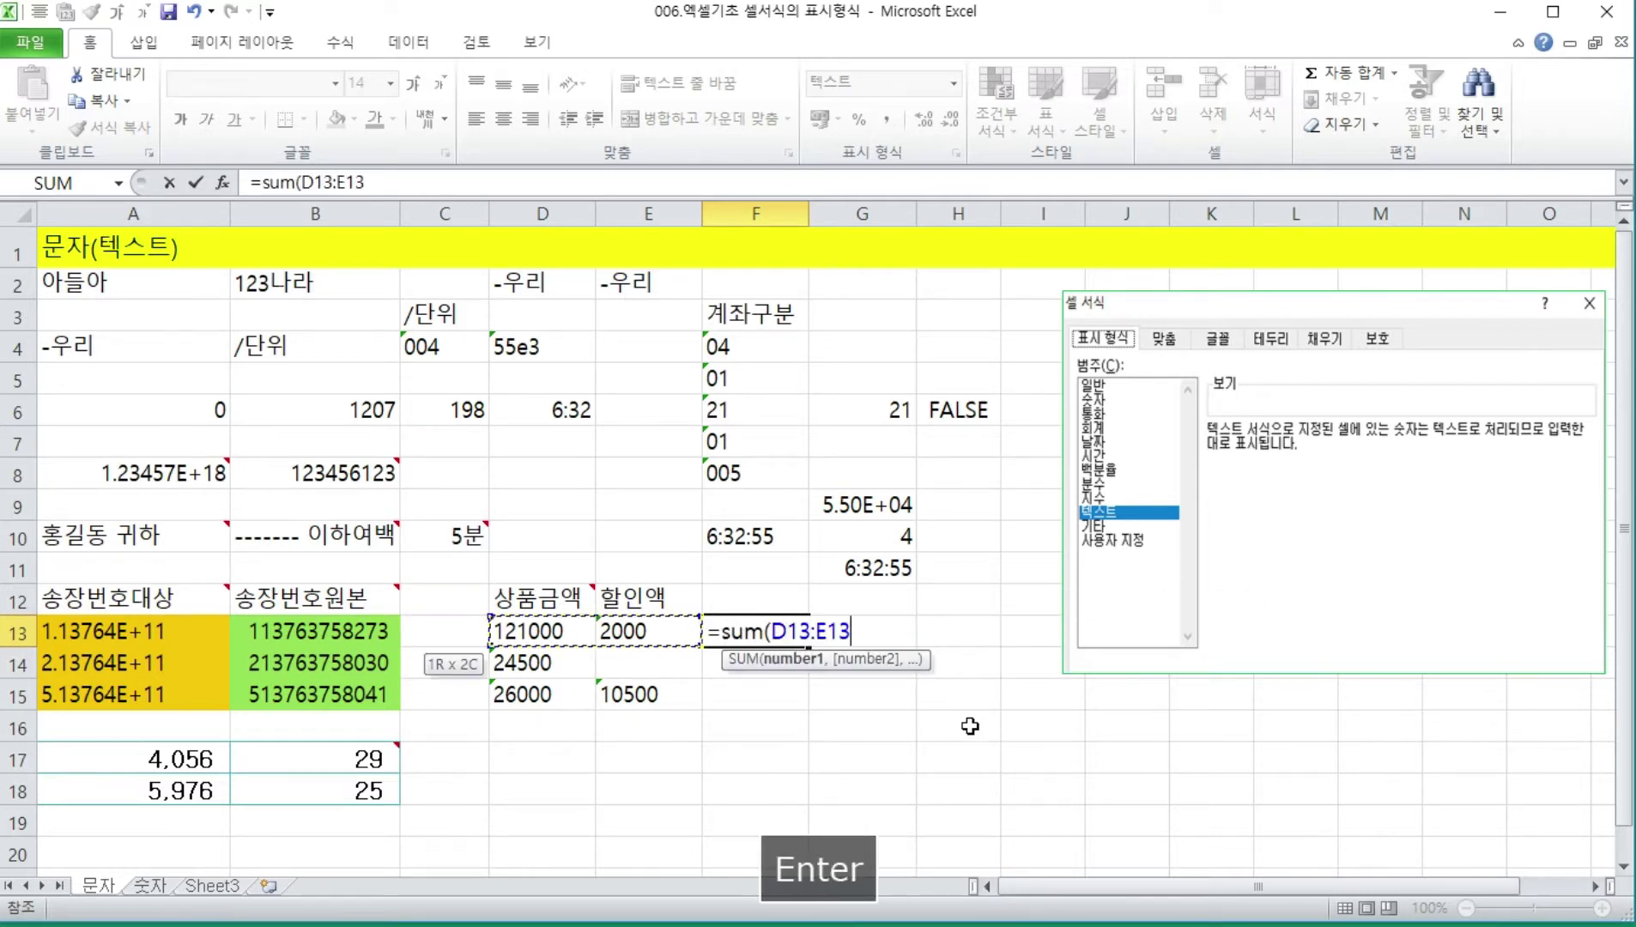
{"action": "key", "text": "Return"}
- Enter the formula =SUM(D13:E13) in H15 and check the cell
{"action": "key", "text": "Up"}
{"action": "key", "text": "Right"}
{"action": "key", "text": "Right"}
{"action": "key", "text": "Down"}
{"action": "key", "text": "Down"}
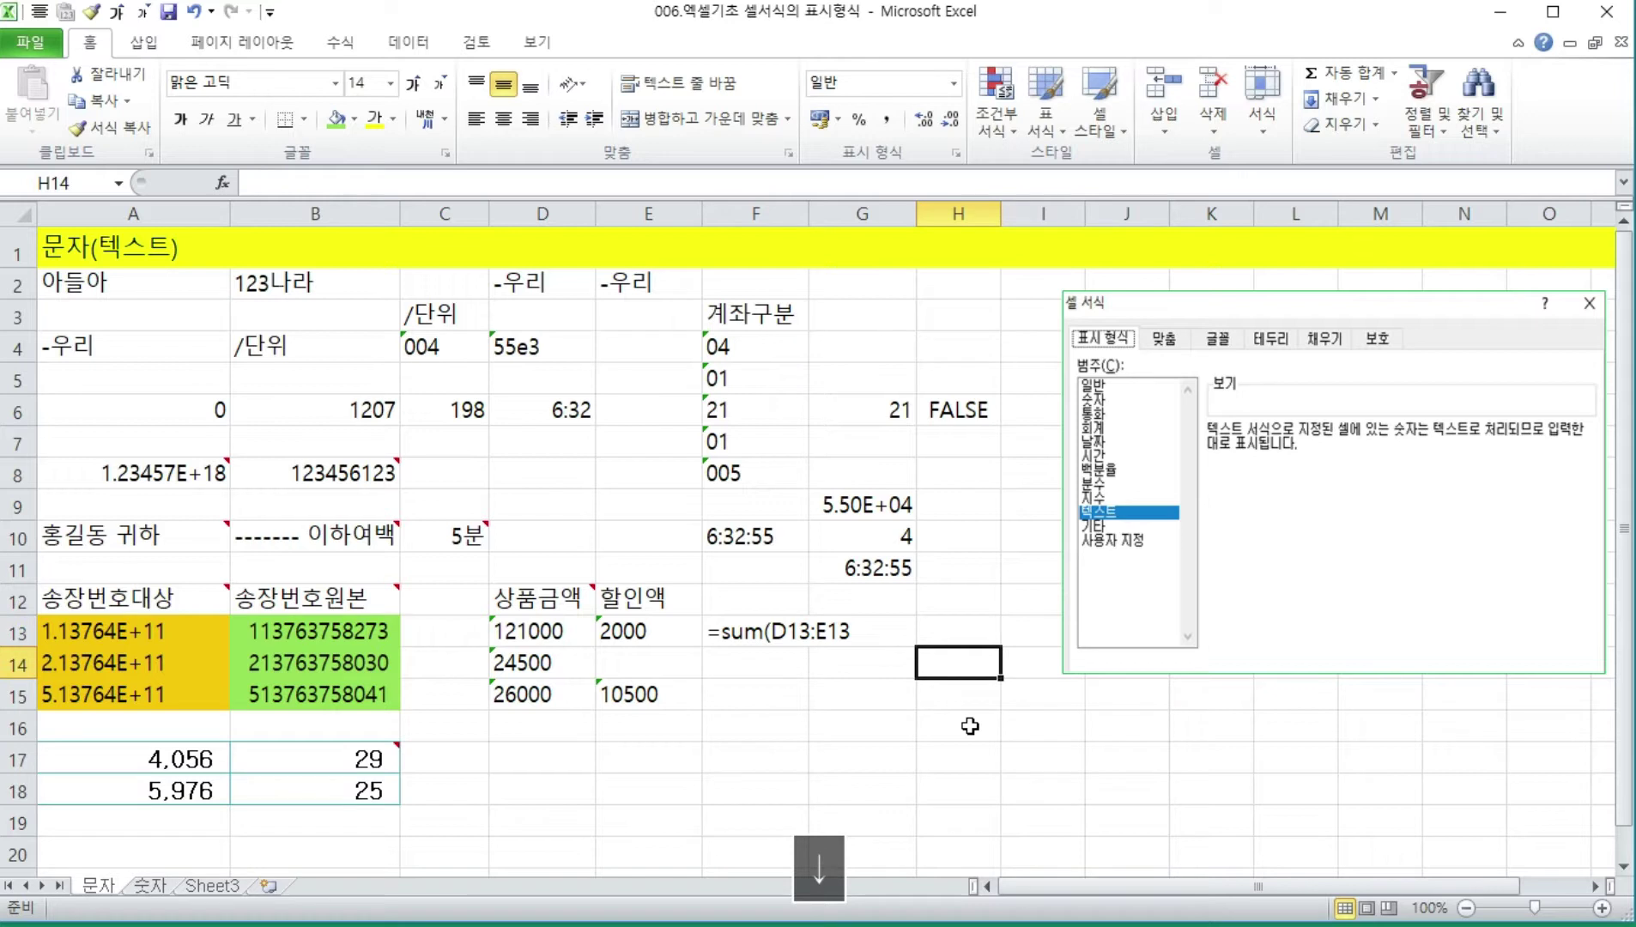
{"action": "type", "text": "=sum("}
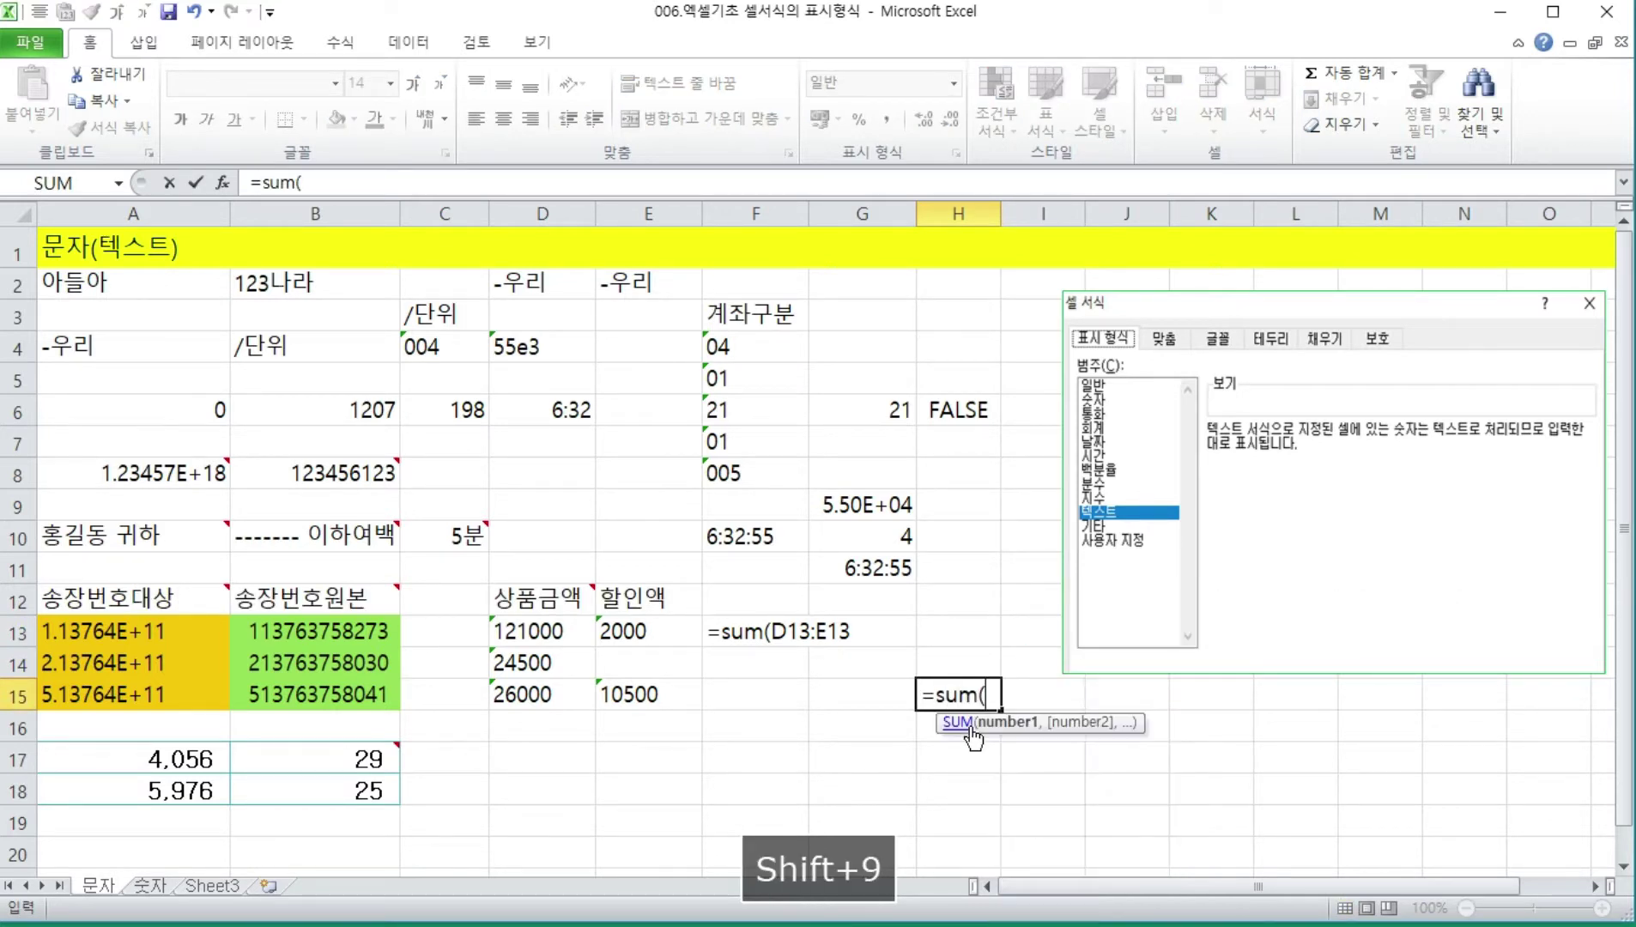
{"action": "key", "text": "Up"}
{"action": "key", "text": "Up"}
{"action": "key", "text": "Left"}
{"action": "key", "text": "Left"}
{"action": "key", "text": "Left"}
{"action": "key", "text": "shift+Left"}
{"action": "key", "text": "Return"}
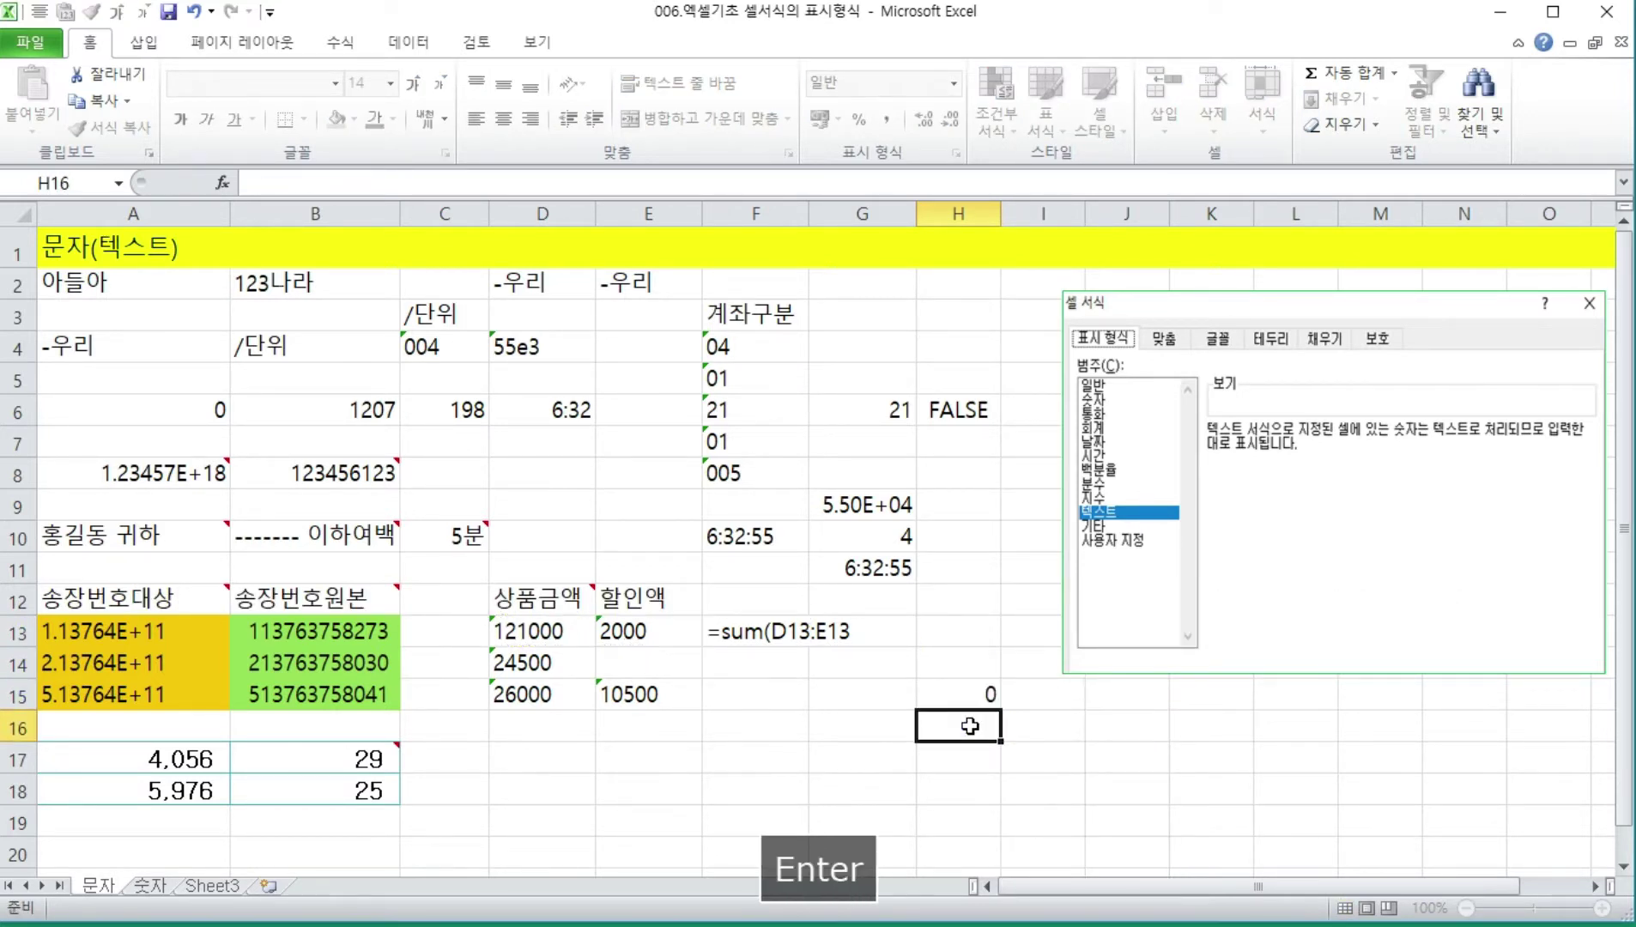
{"action": "key", "text": "Up"}
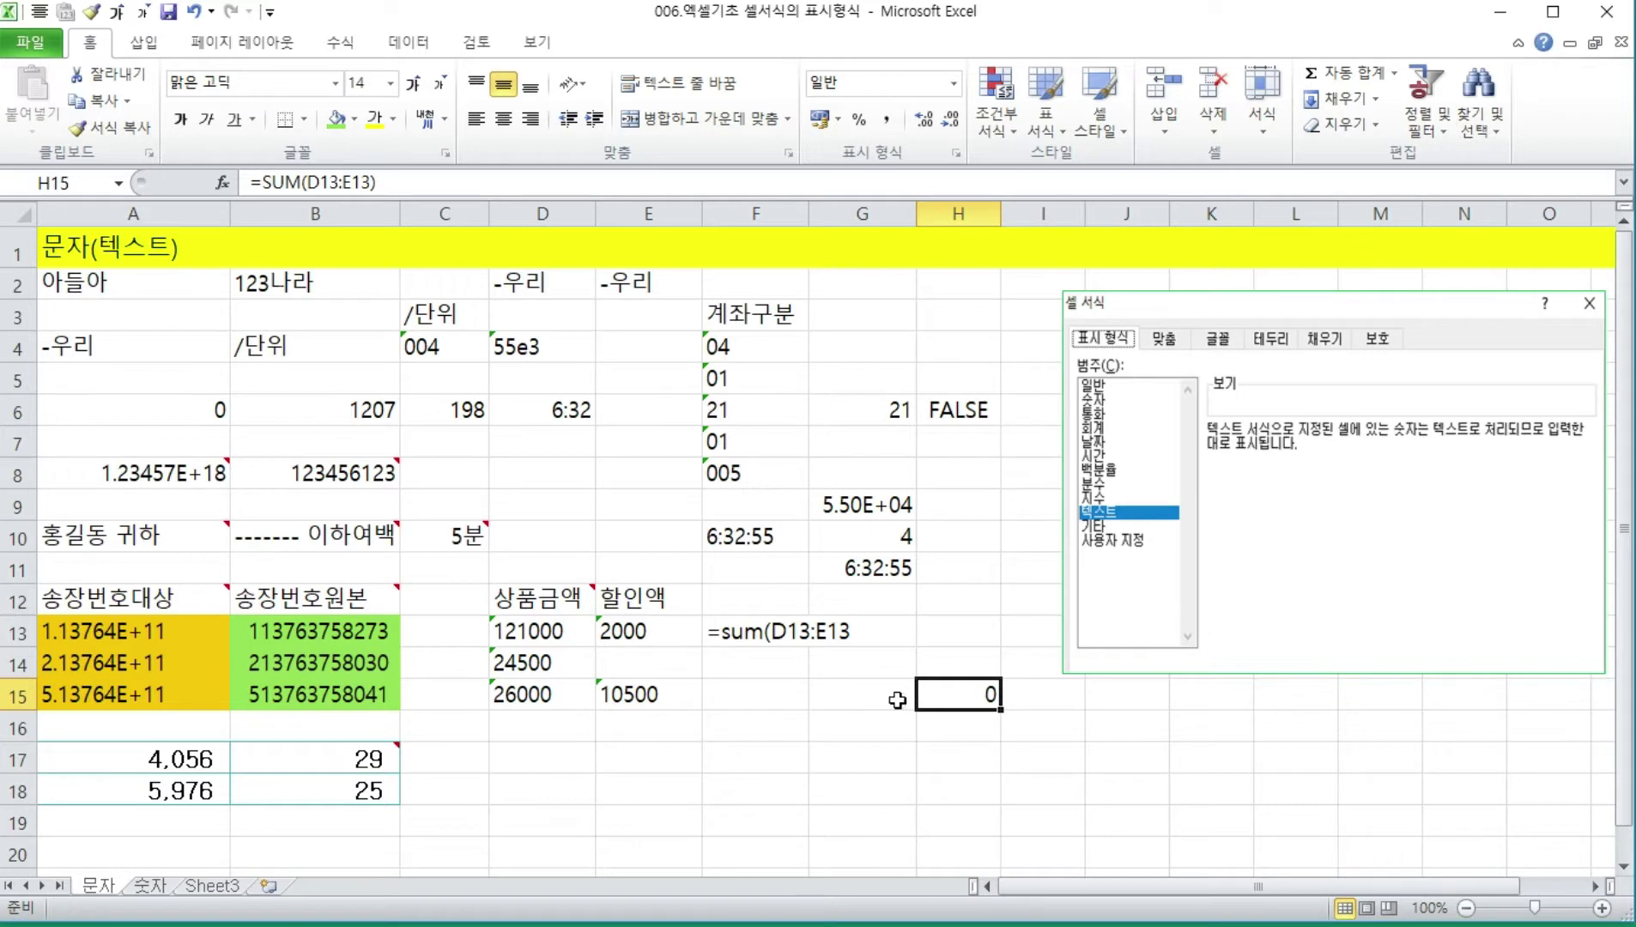
- Check the cell format of F13 and clear its formula text
{"action": "left_click", "coordinate": [767, 640]}
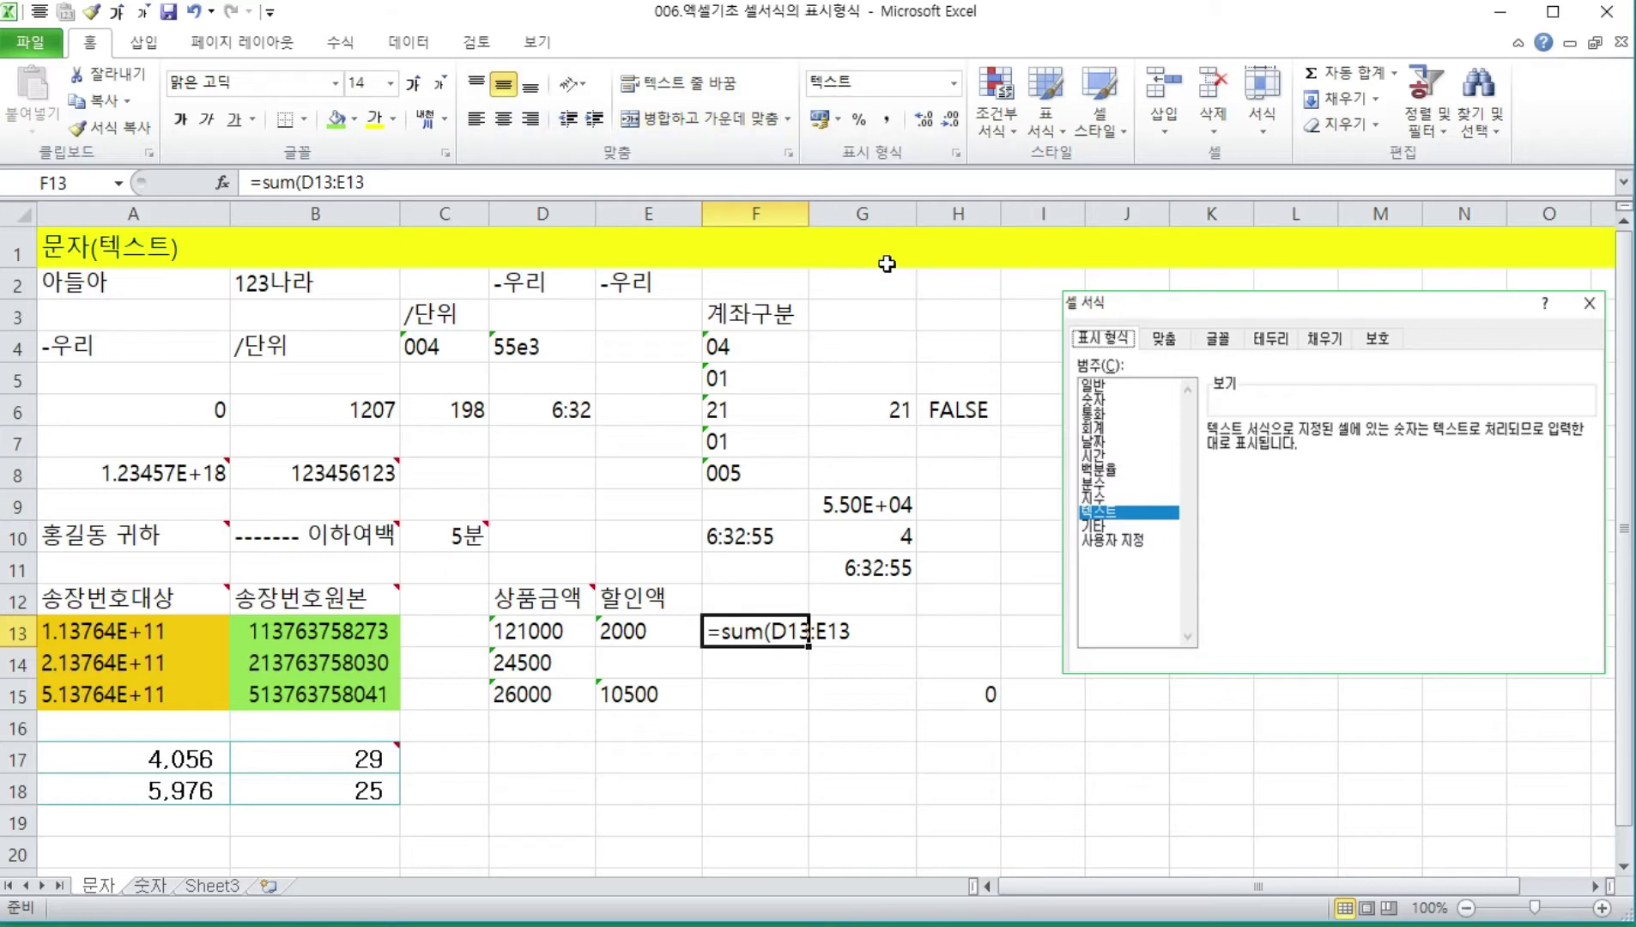
{"action": "key", "text": "Delete"}
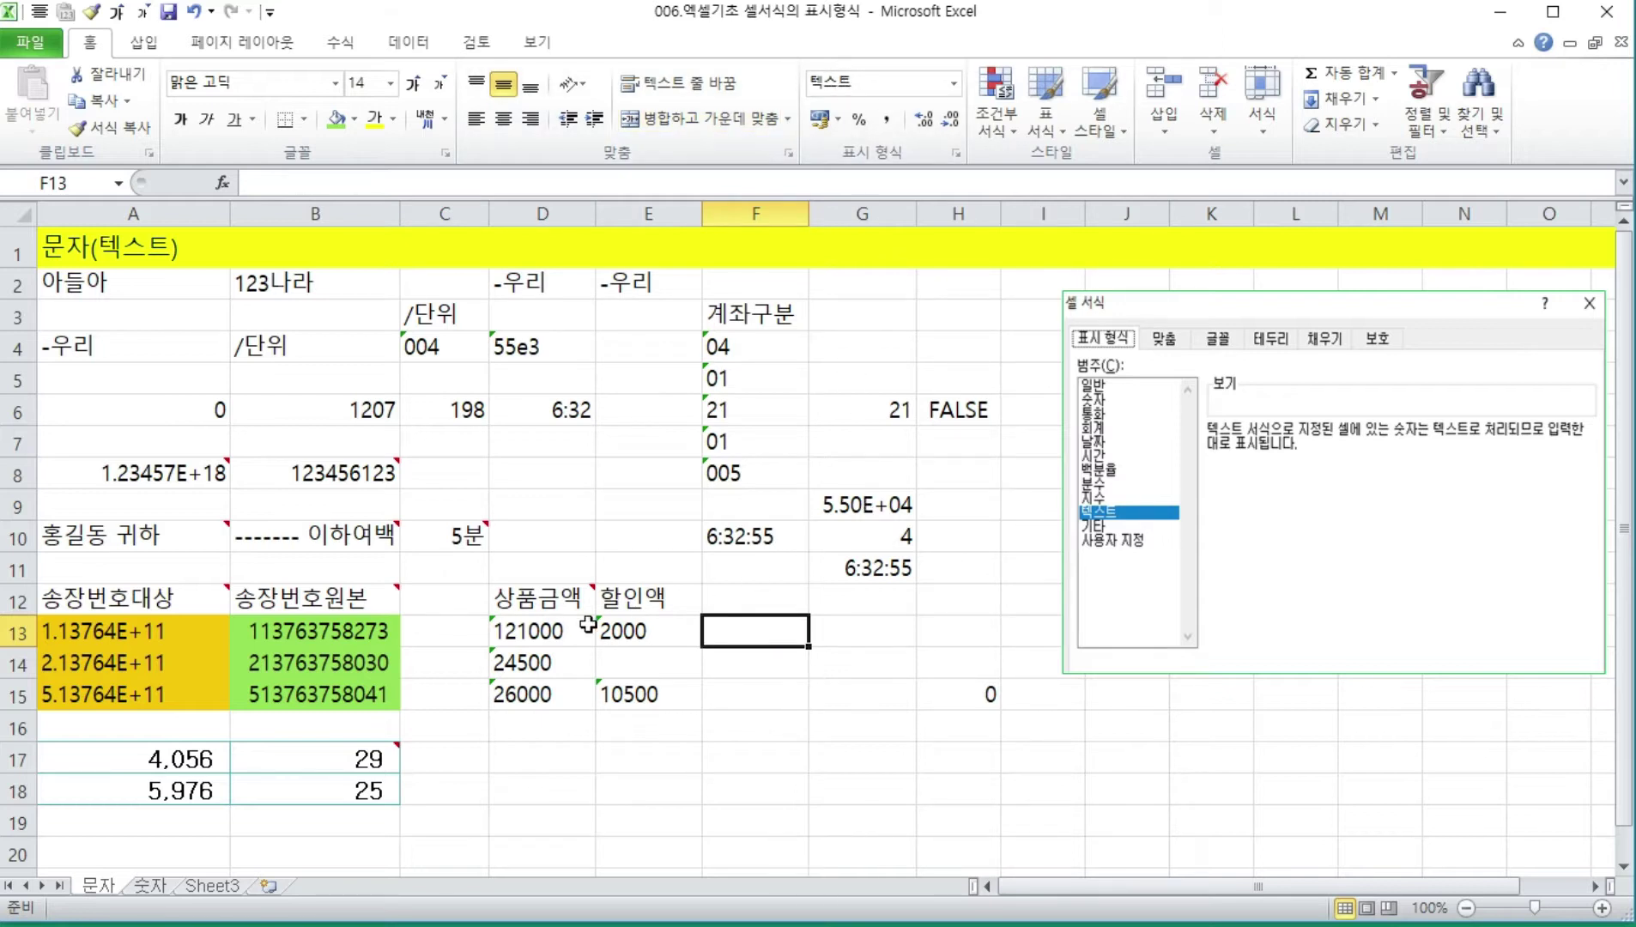
- Convert the product amounts in D13:D15 to numbers with Text to Columns, using the General column data format
{"action": "left_click", "coordinate": [554, 633]}
{"action": "left_click_drag", "start_coordinate": [553, 633], "coordinate": [591, 690]}
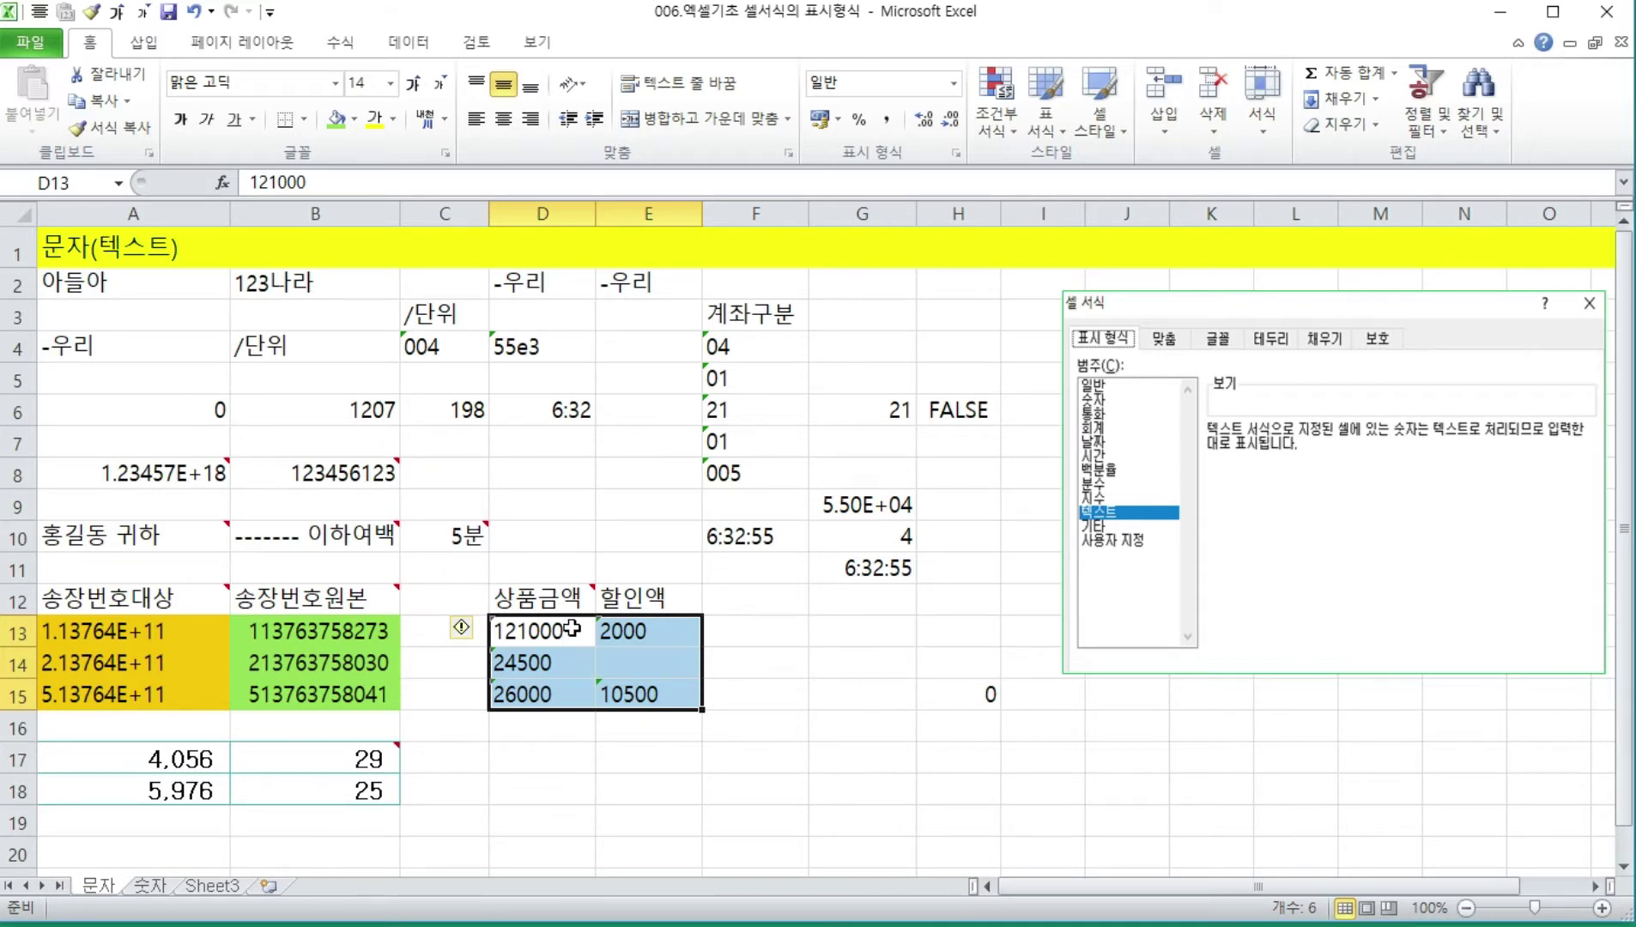
{"action": "left_click_drag", "start_coordinate": [565, 629], "coordinate": [558, 691]}
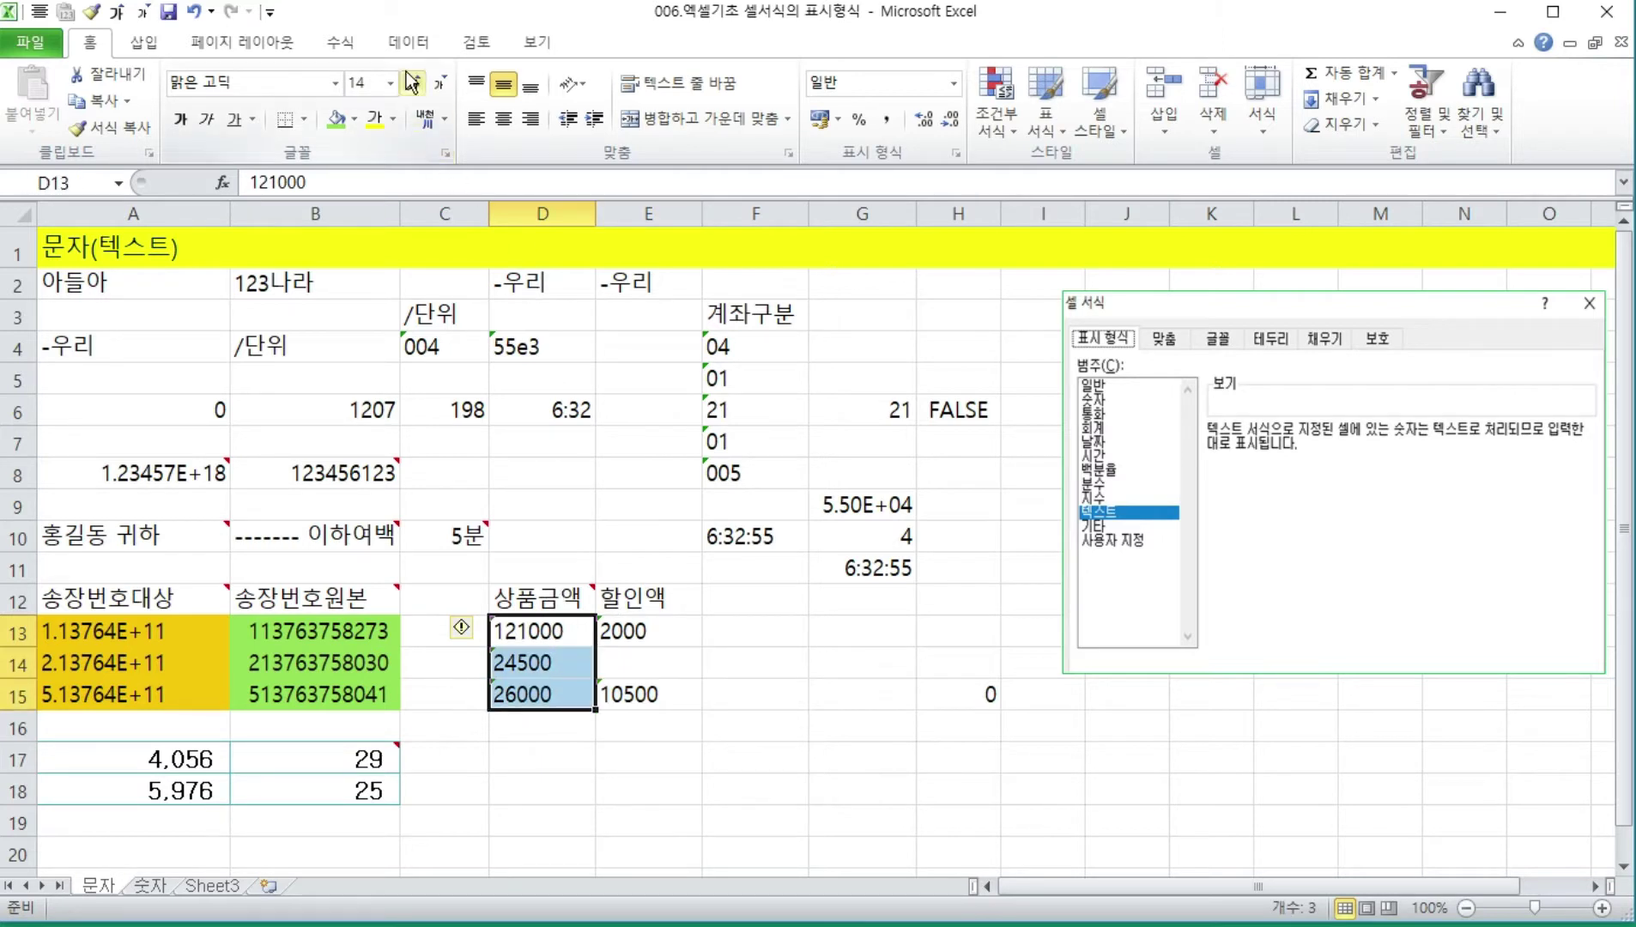
{"action": "left_click", "coordinate": [404, 45]}
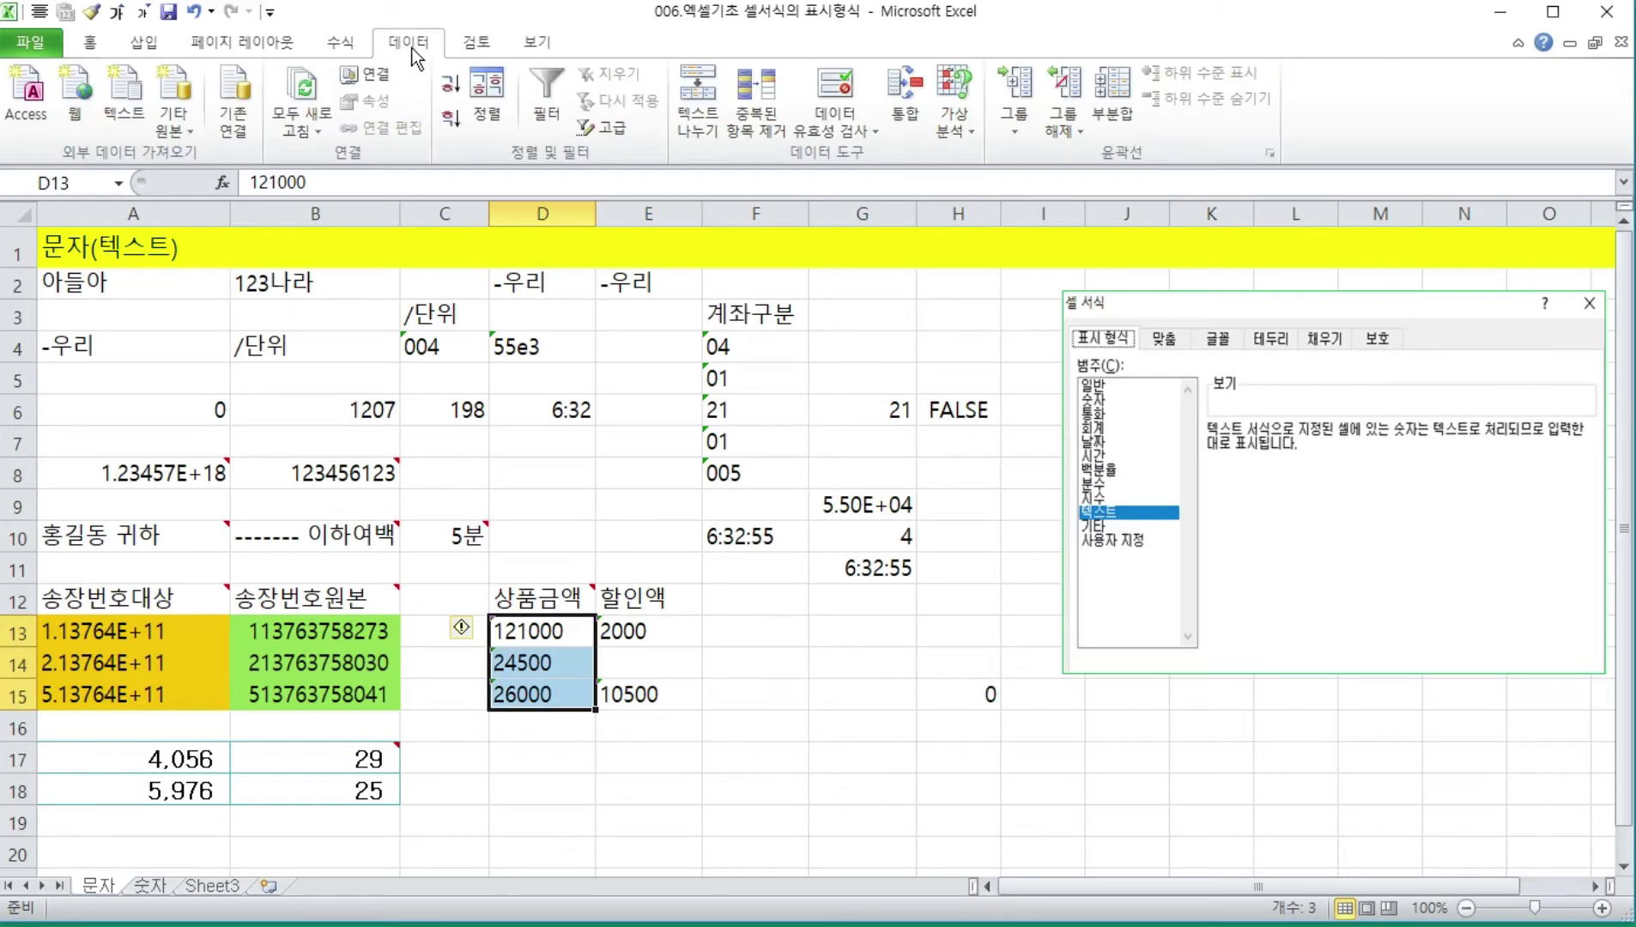
{"action": "left_click", "coordinate": [688, 121]}
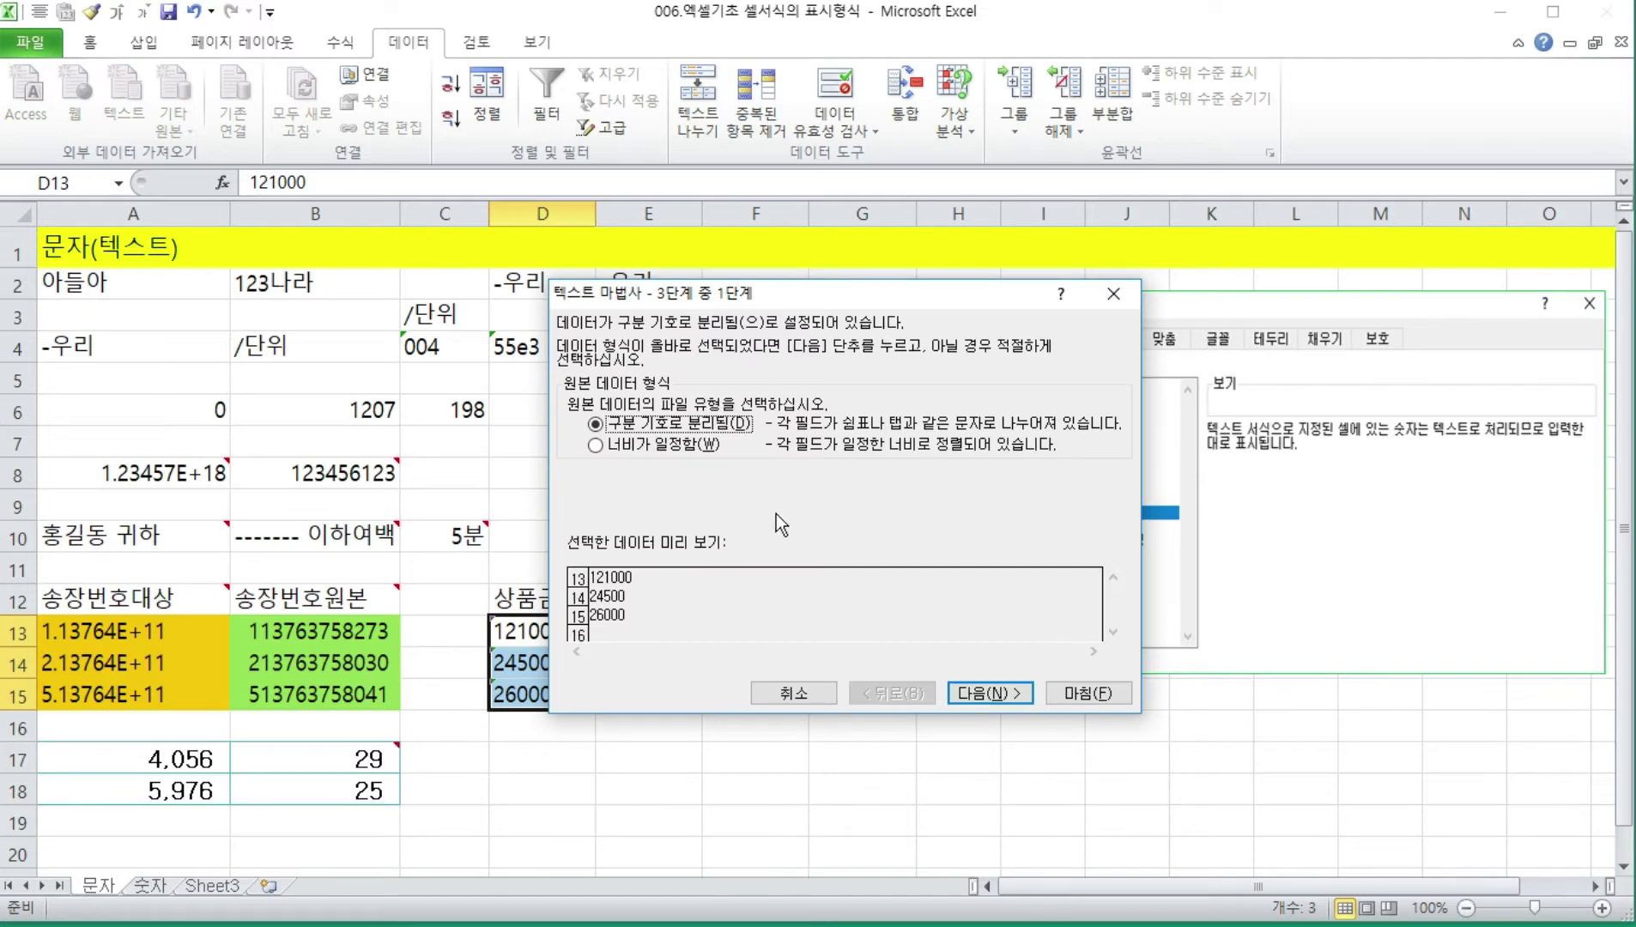
{"action": "left_click", "coordinate": [971, 695]}
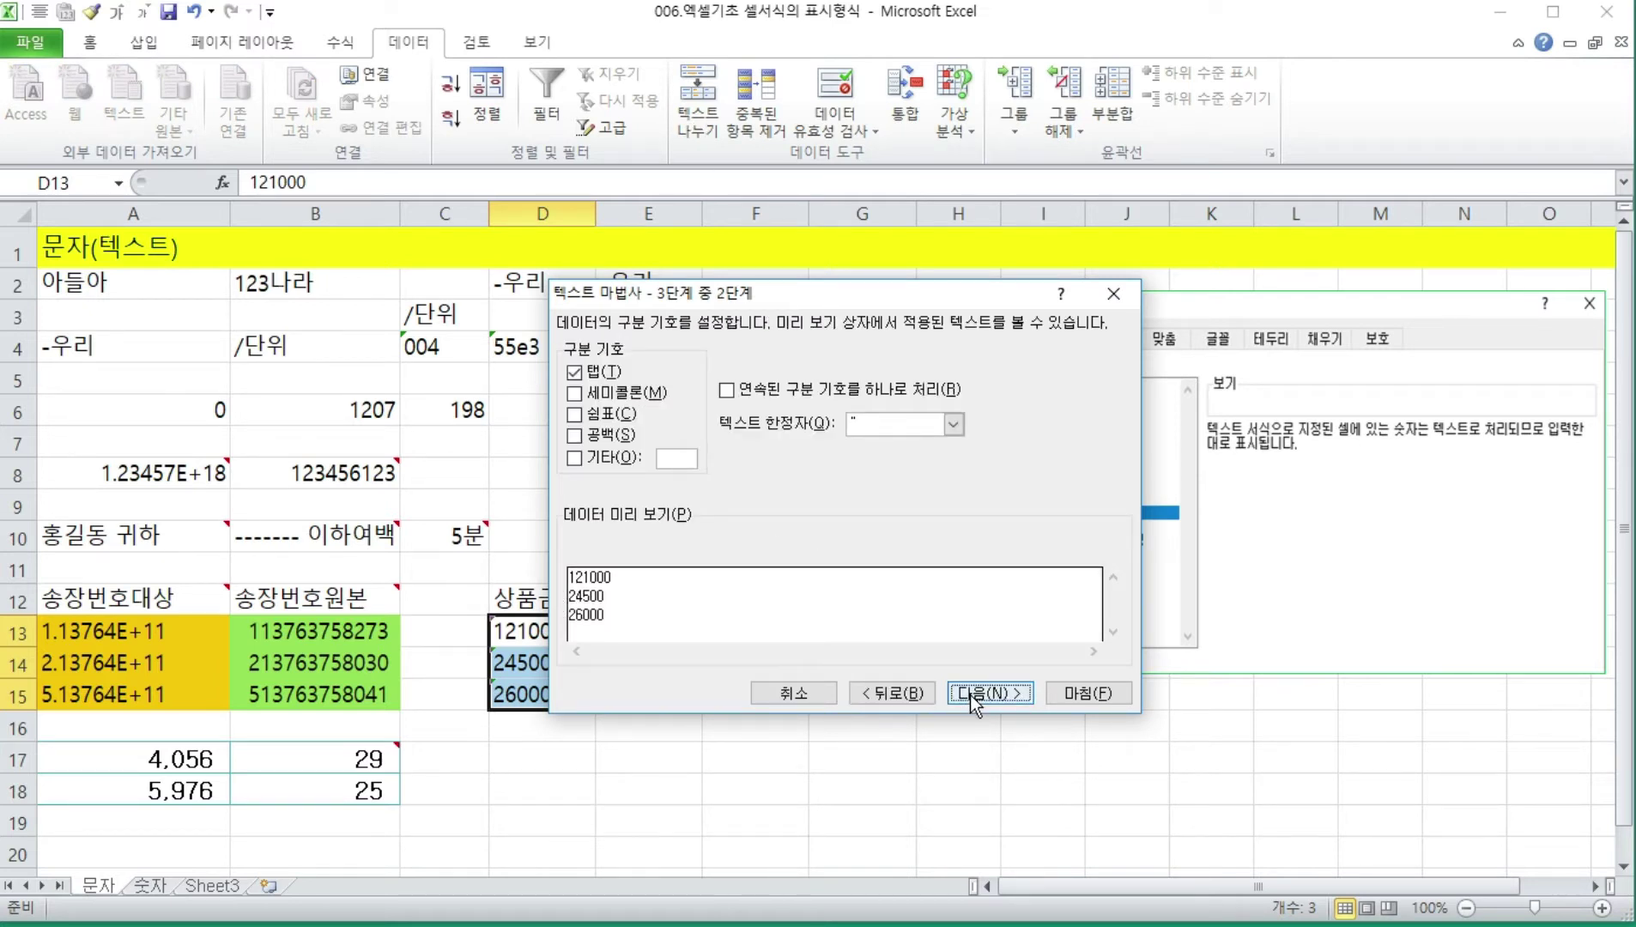
{"action": "left_click", "coordinate": [971, 696]}
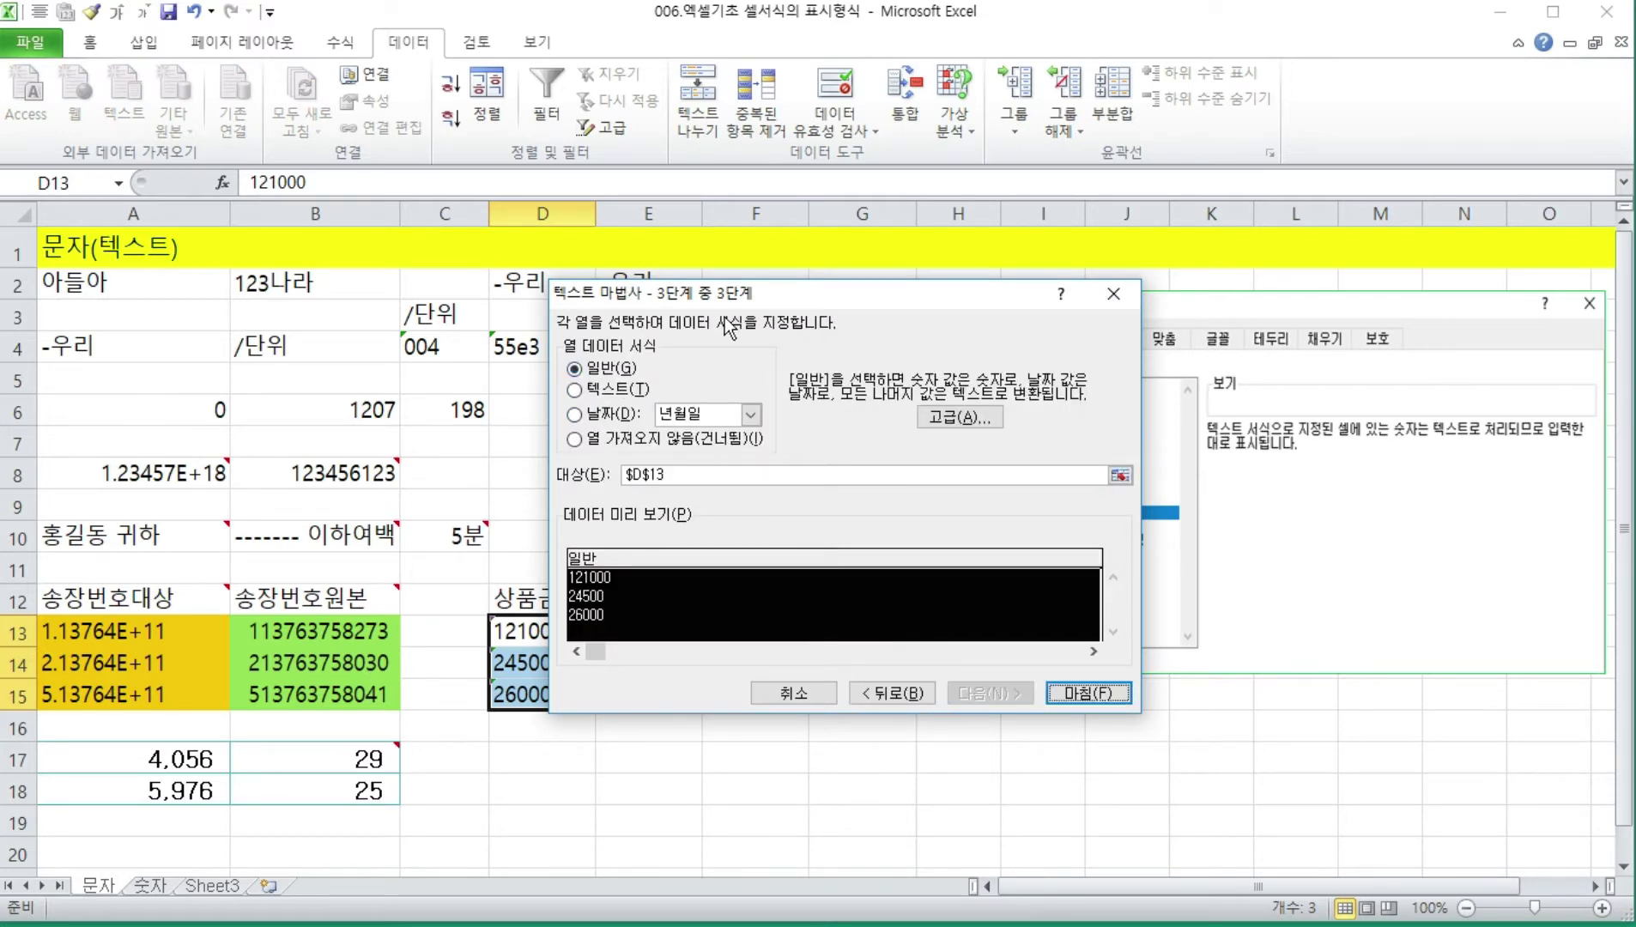
{"action": "left_click_drag", "start_coordinate": [727, 296], "coordinate": [701, 118]}
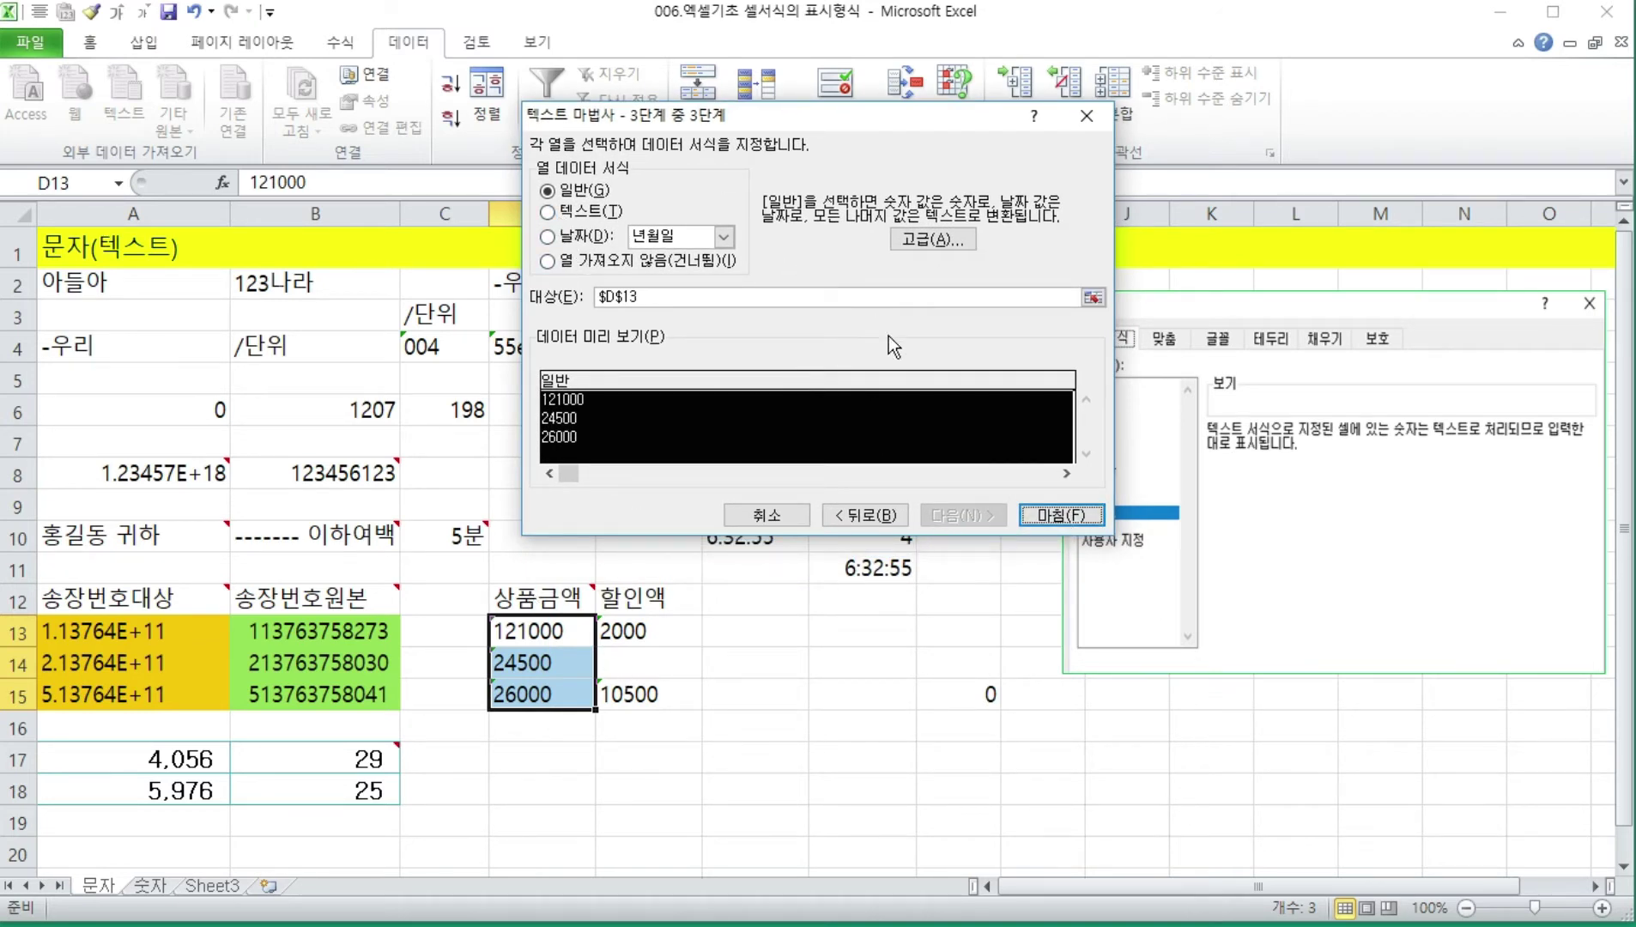
{"action": "left_click", "coordinate": [1061, 515]}
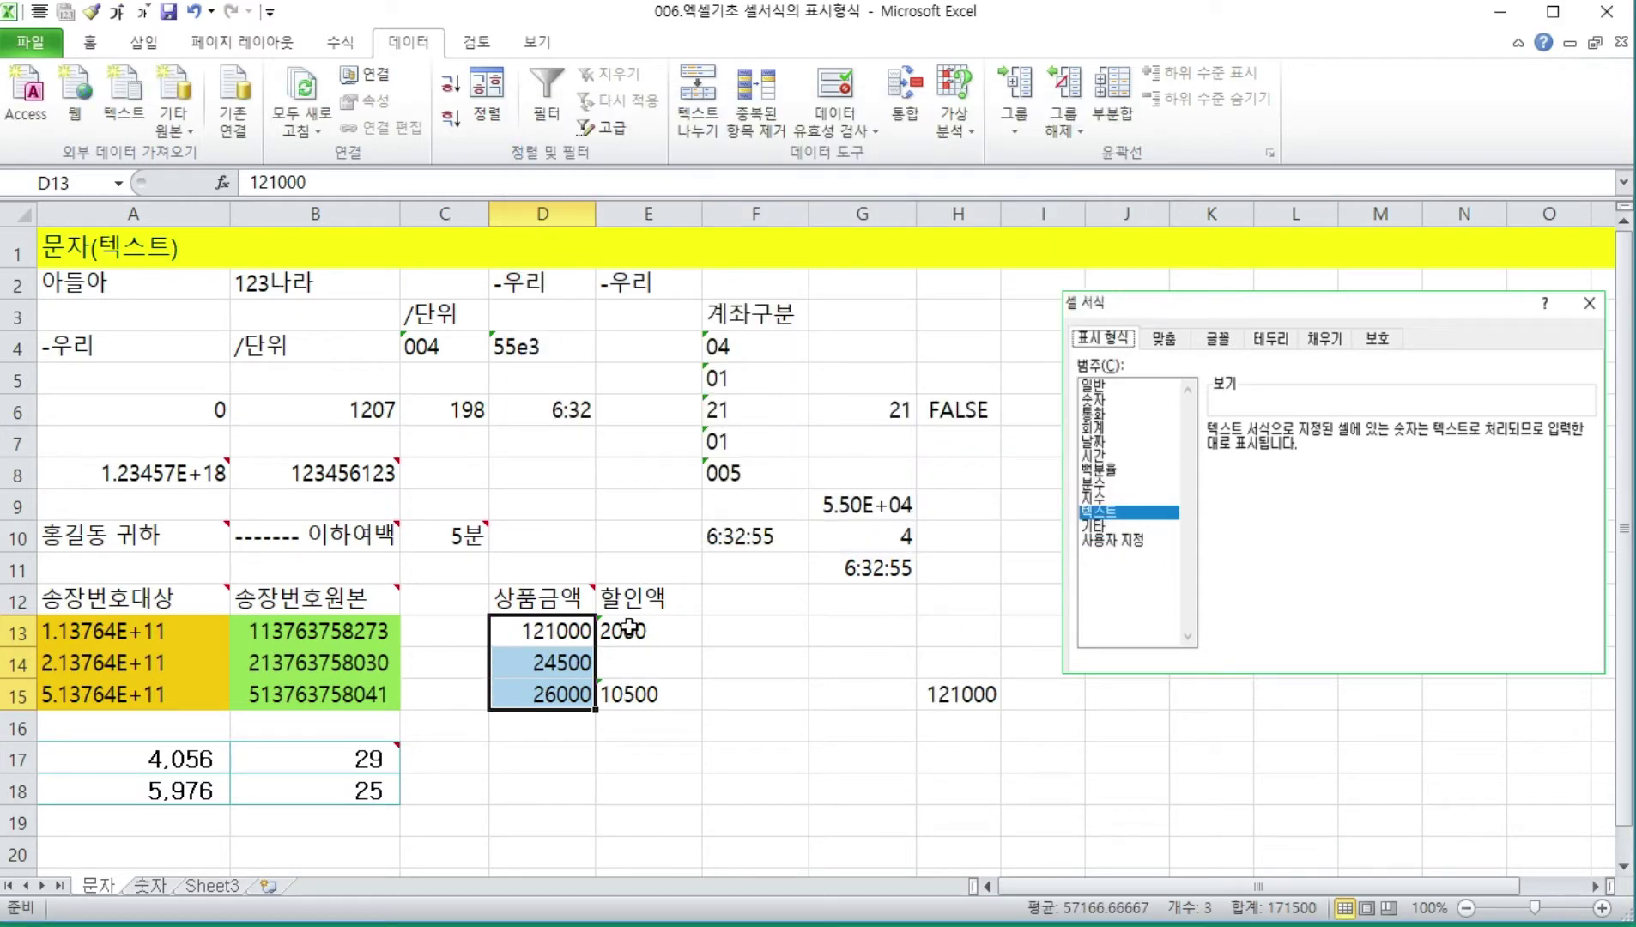
- Turn the amounts in D13:D15 back into text with Text to Columns, and check the format of D13 and D14
{"action": "left_click_drag", "start_coordinate": [626, 633], "coordinate": [630, 697]}
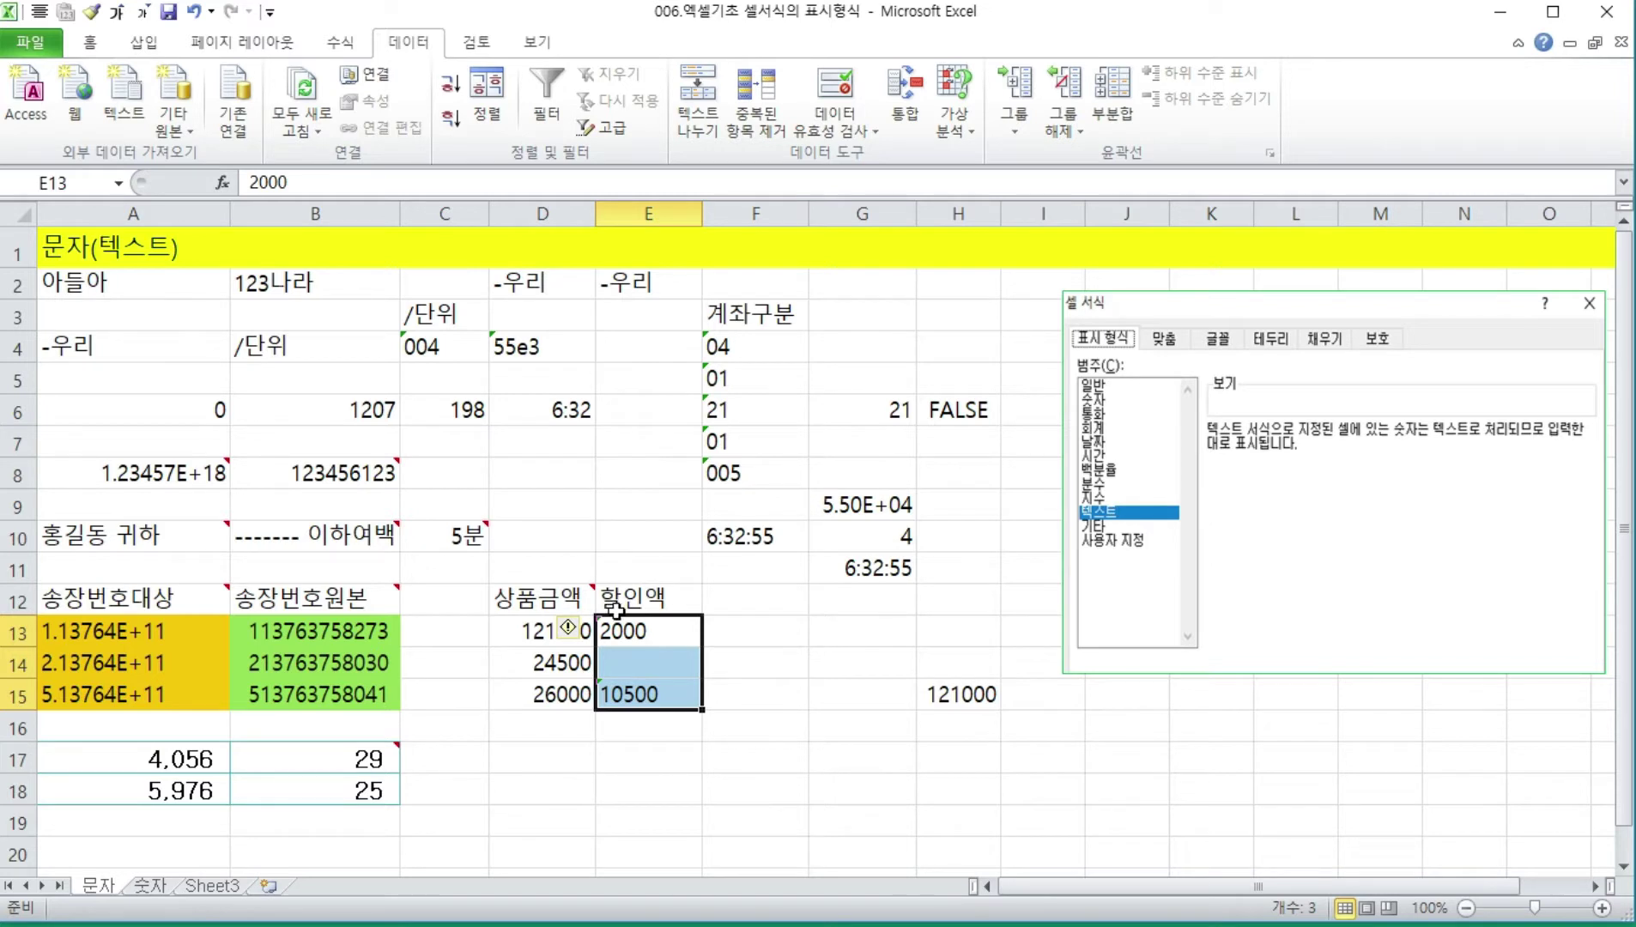
{"action": "left_click", "coordinate": [521, 635]}
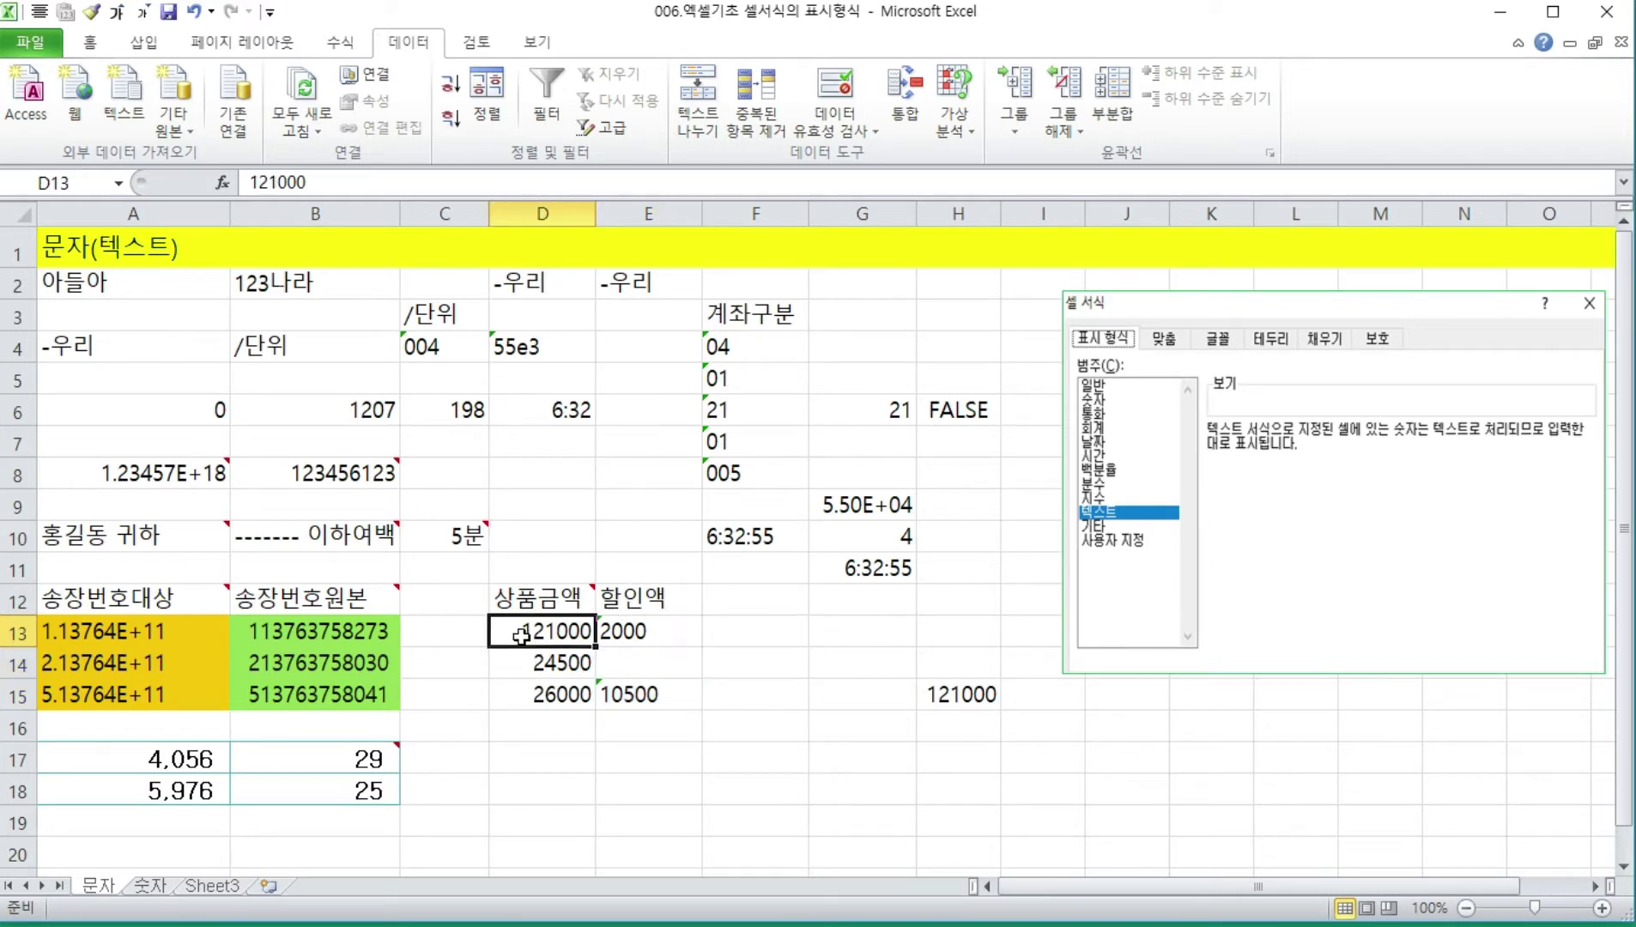
{"action": "left_click_drag", "start_coordinate": [521, 635], "coordinate": [539, 697]}
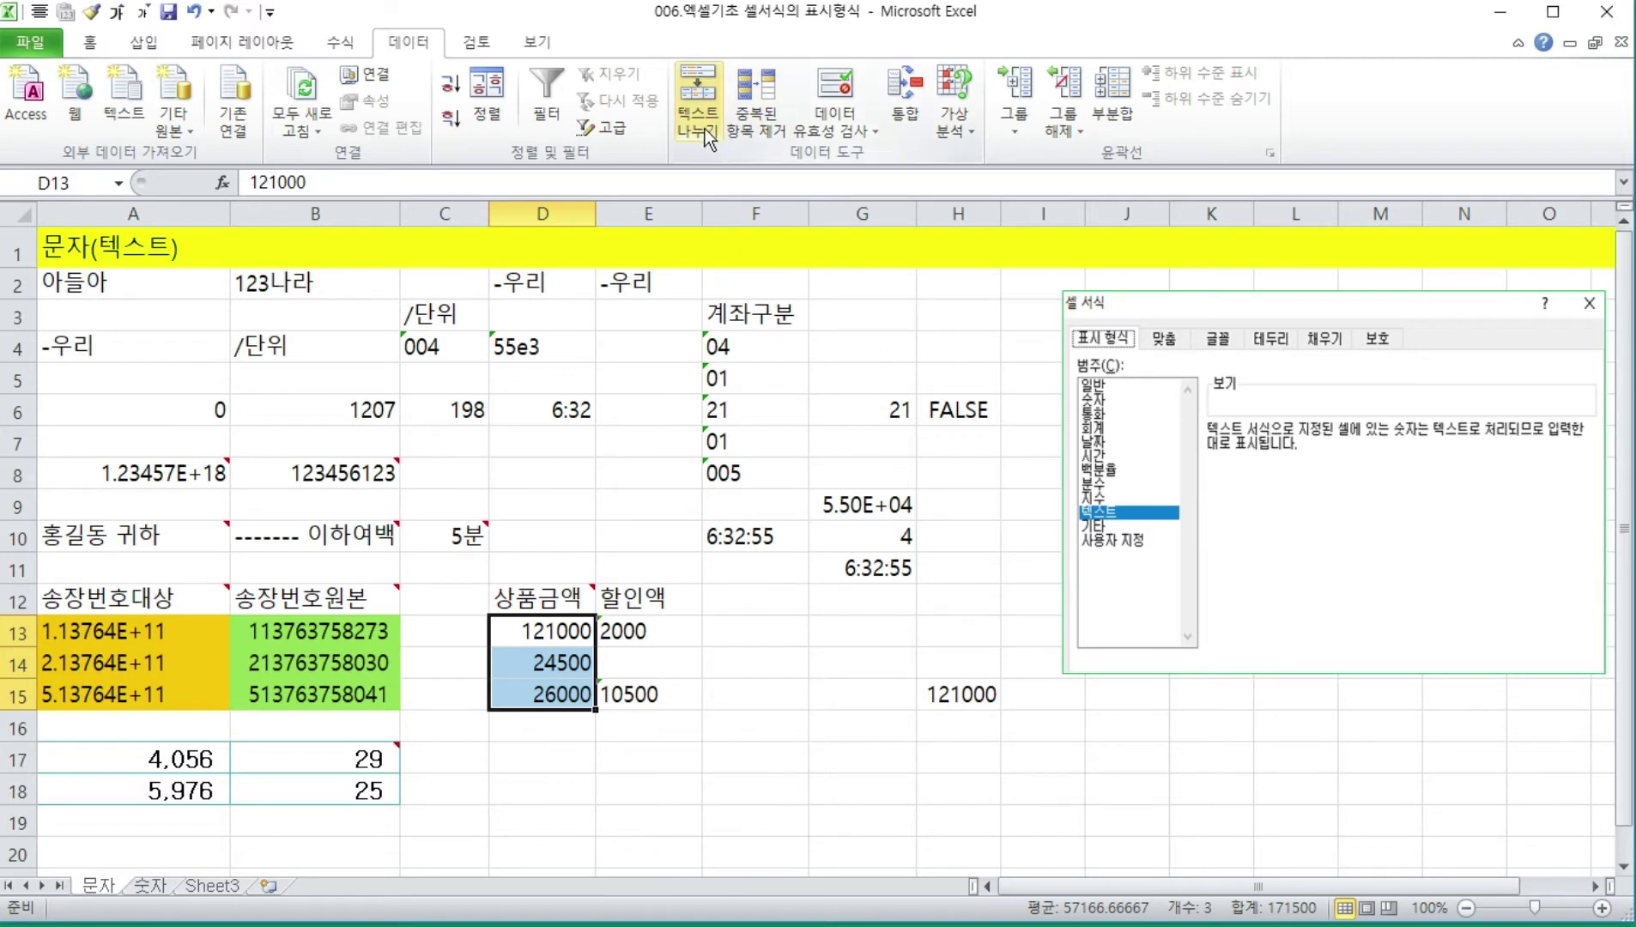
{"action": "left_click", "coordinate": [965, 520]}
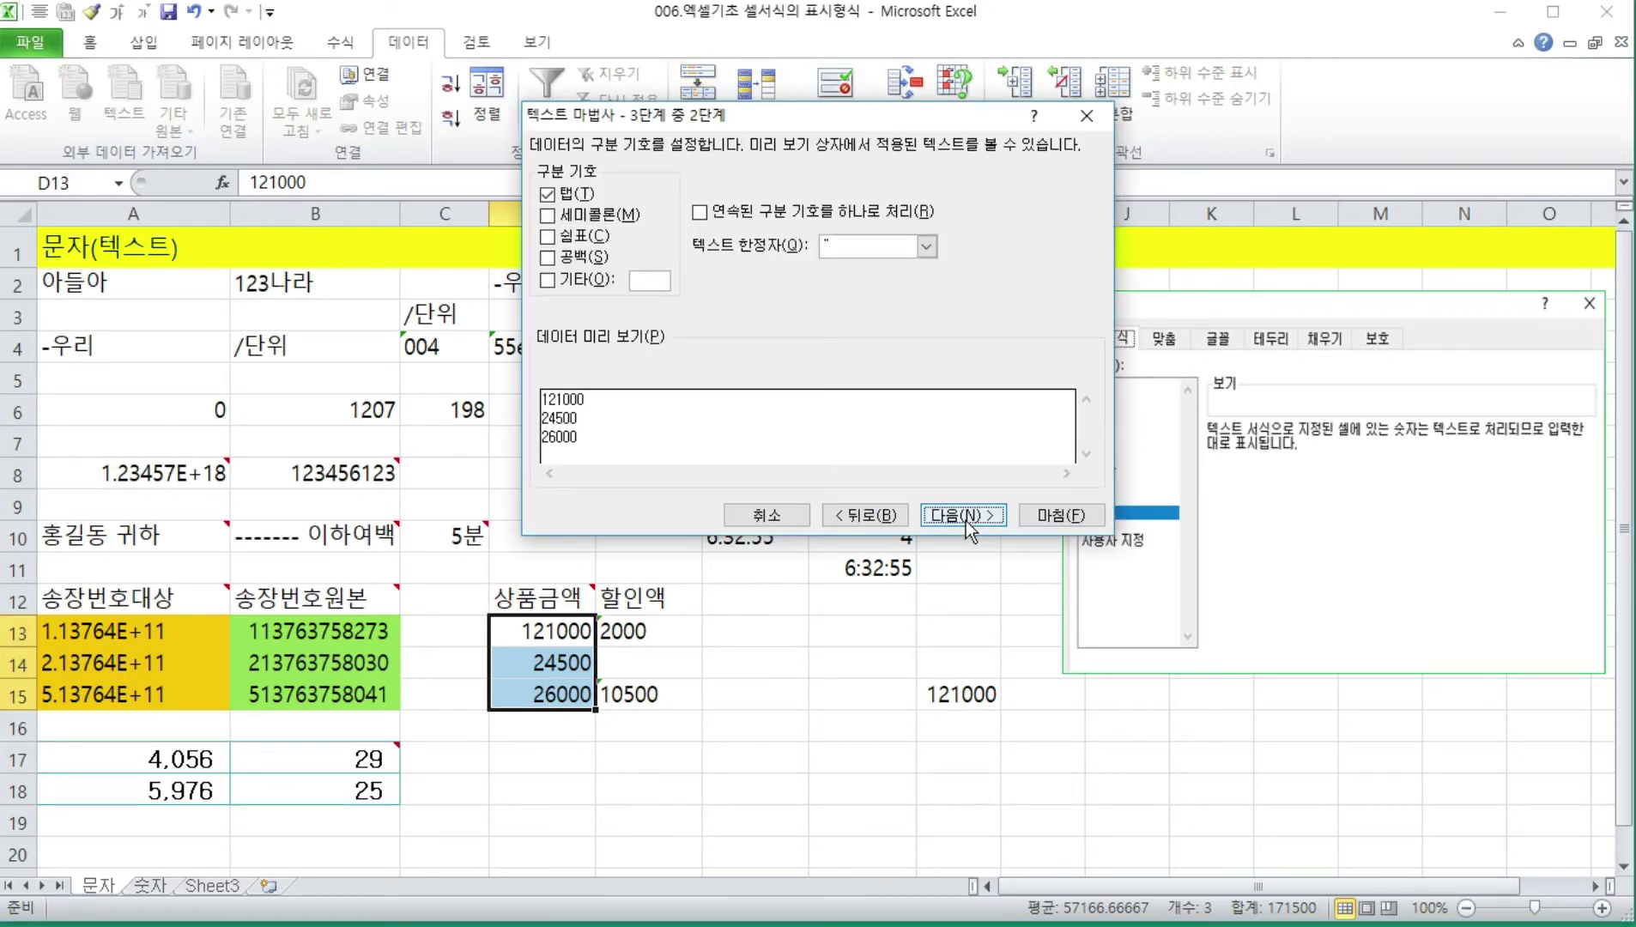
{"action": "left_click", "coordinate": [966, 520]}
{"action": "key", "text": "alt+t"}
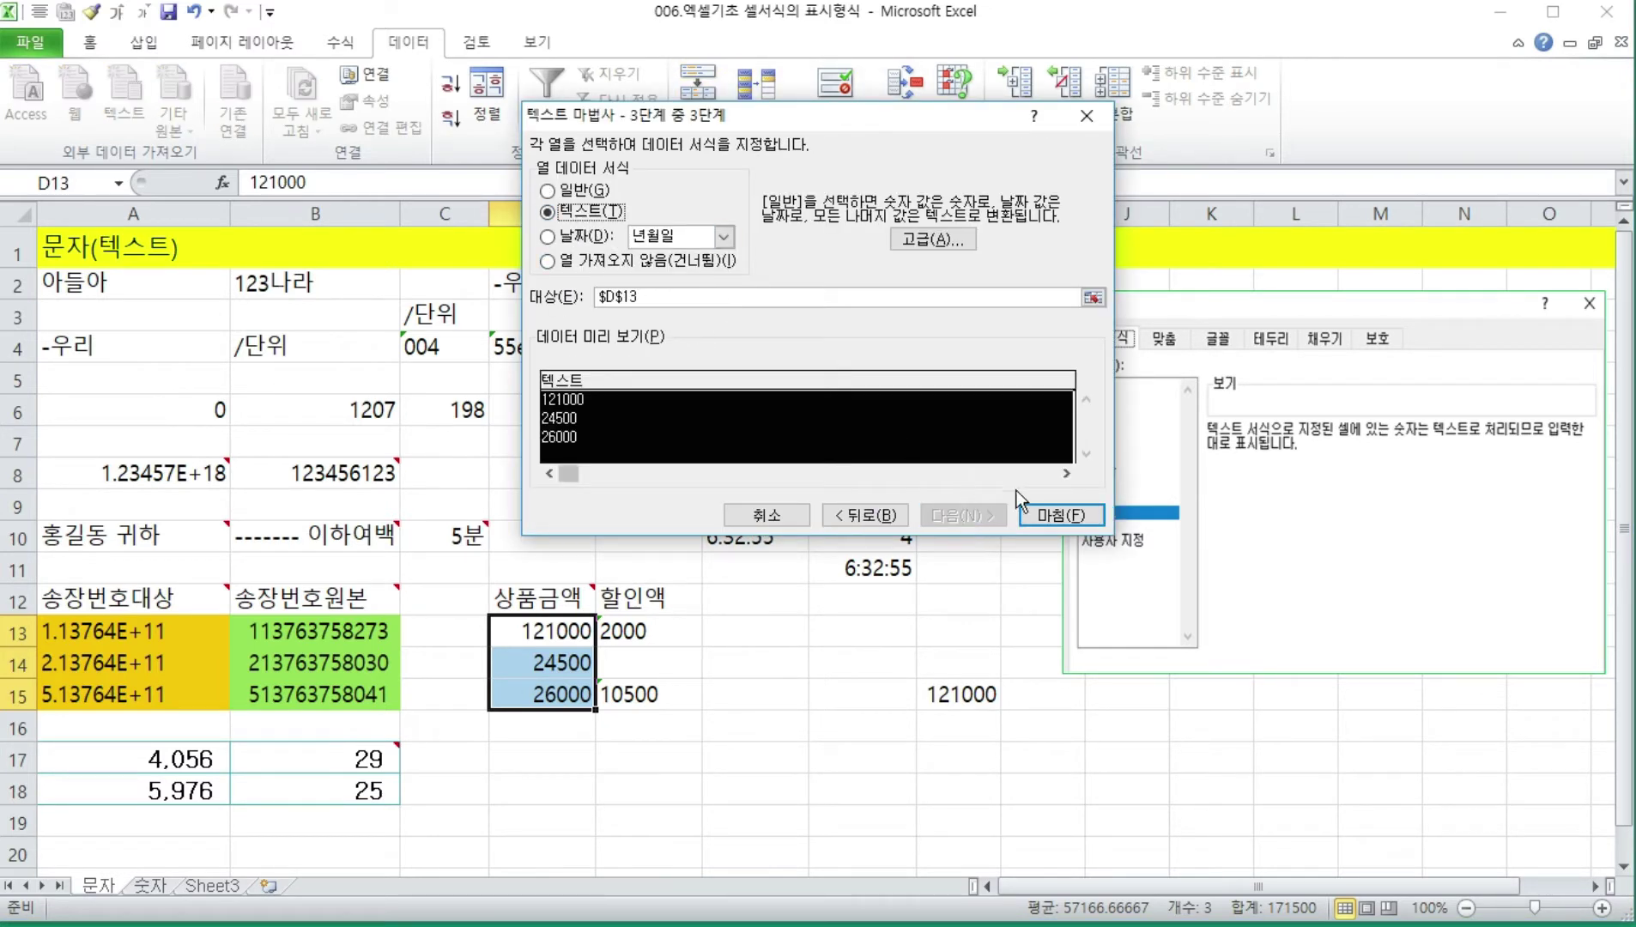
{"action": "left_click", "coordinate": [1061, 516]}
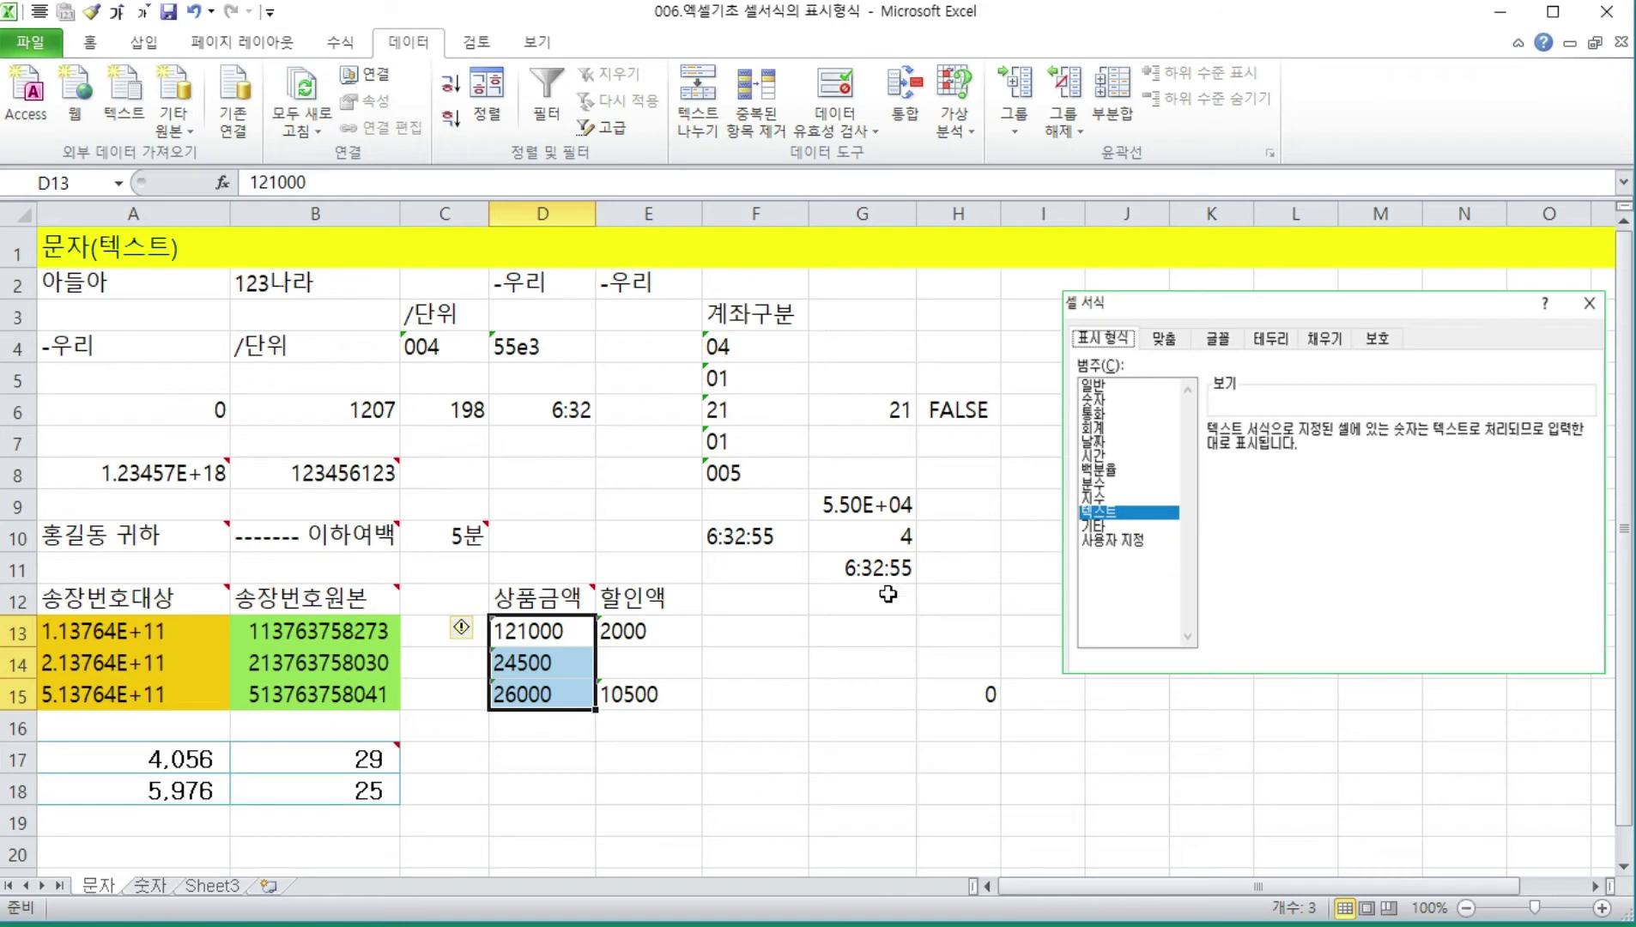
{"action": "left_click", "coordinate": [541, 672]}
{"action": "scroll", "coordinate": [509, 107], "scroll_direction": "up", "scroll_amount": 4}
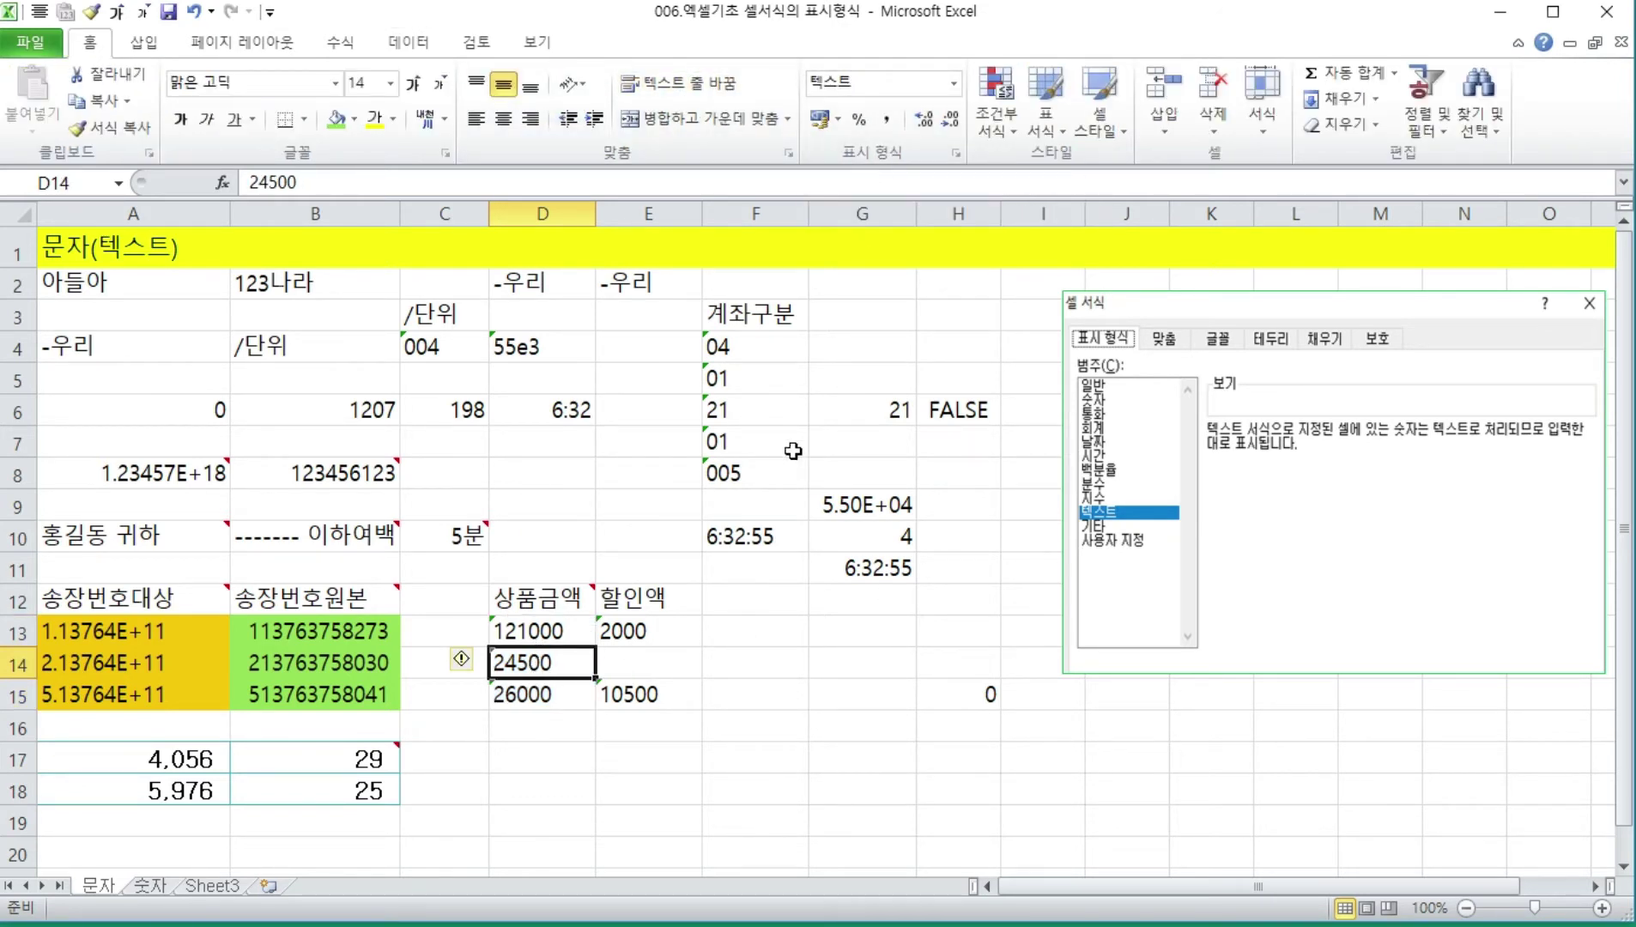
{"action": "left_click", "coordinate": [563, 631]}
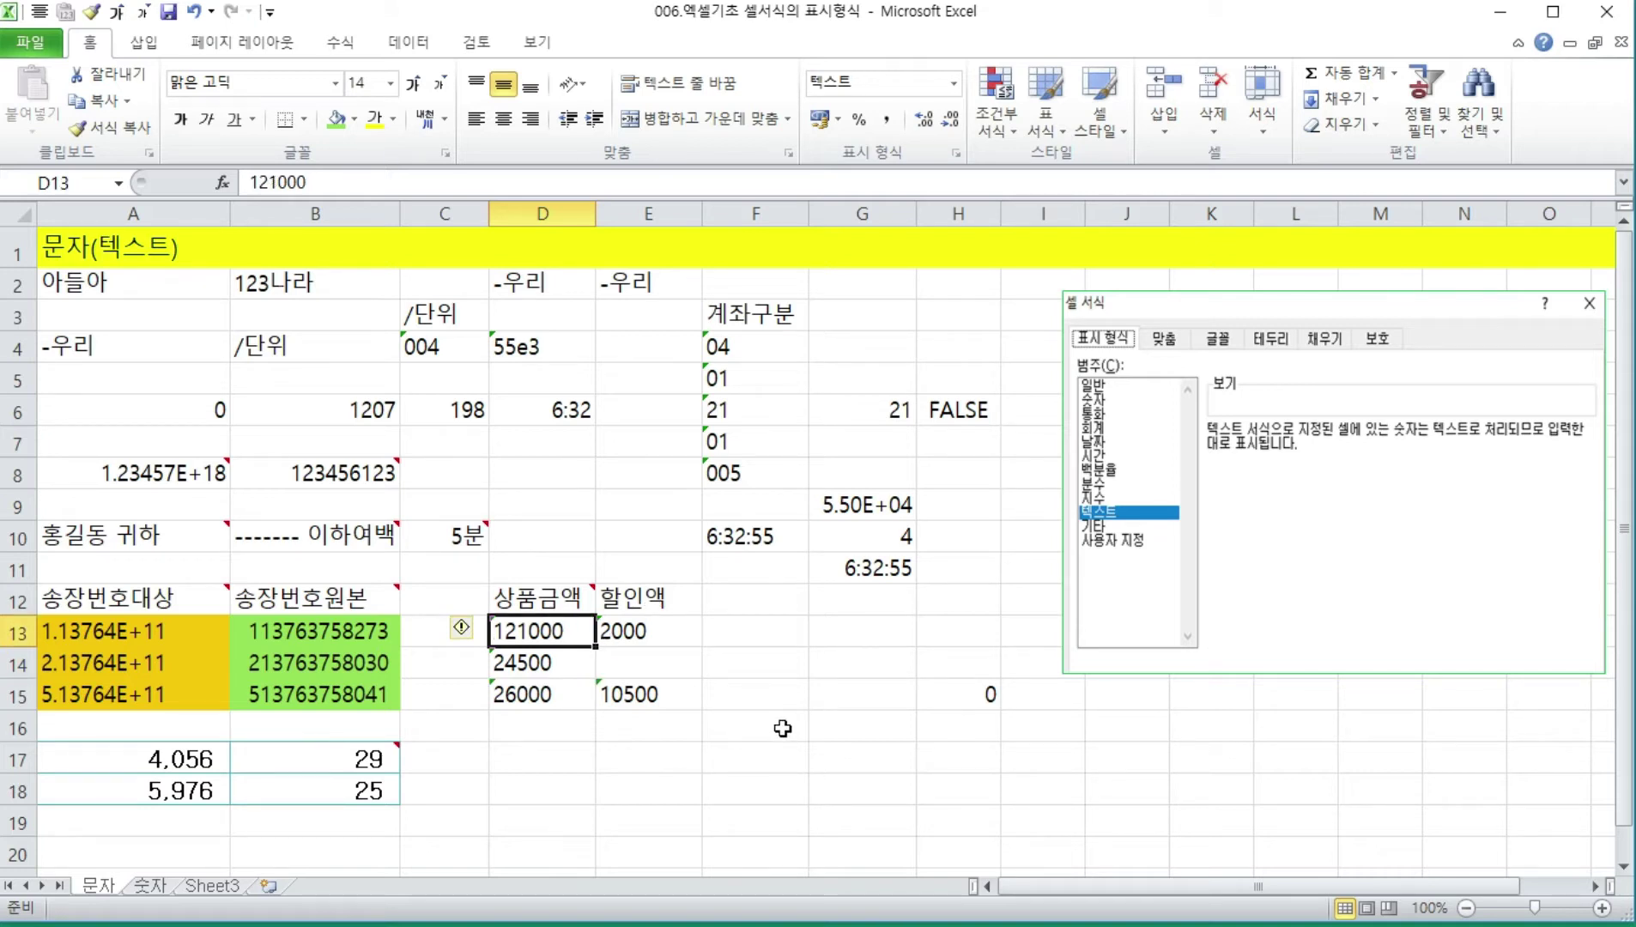
- Inspect the values in A17:B18 and remove the right alignment from B17 and B18
{"action": "left_click", "coordinate": [176, 772]}
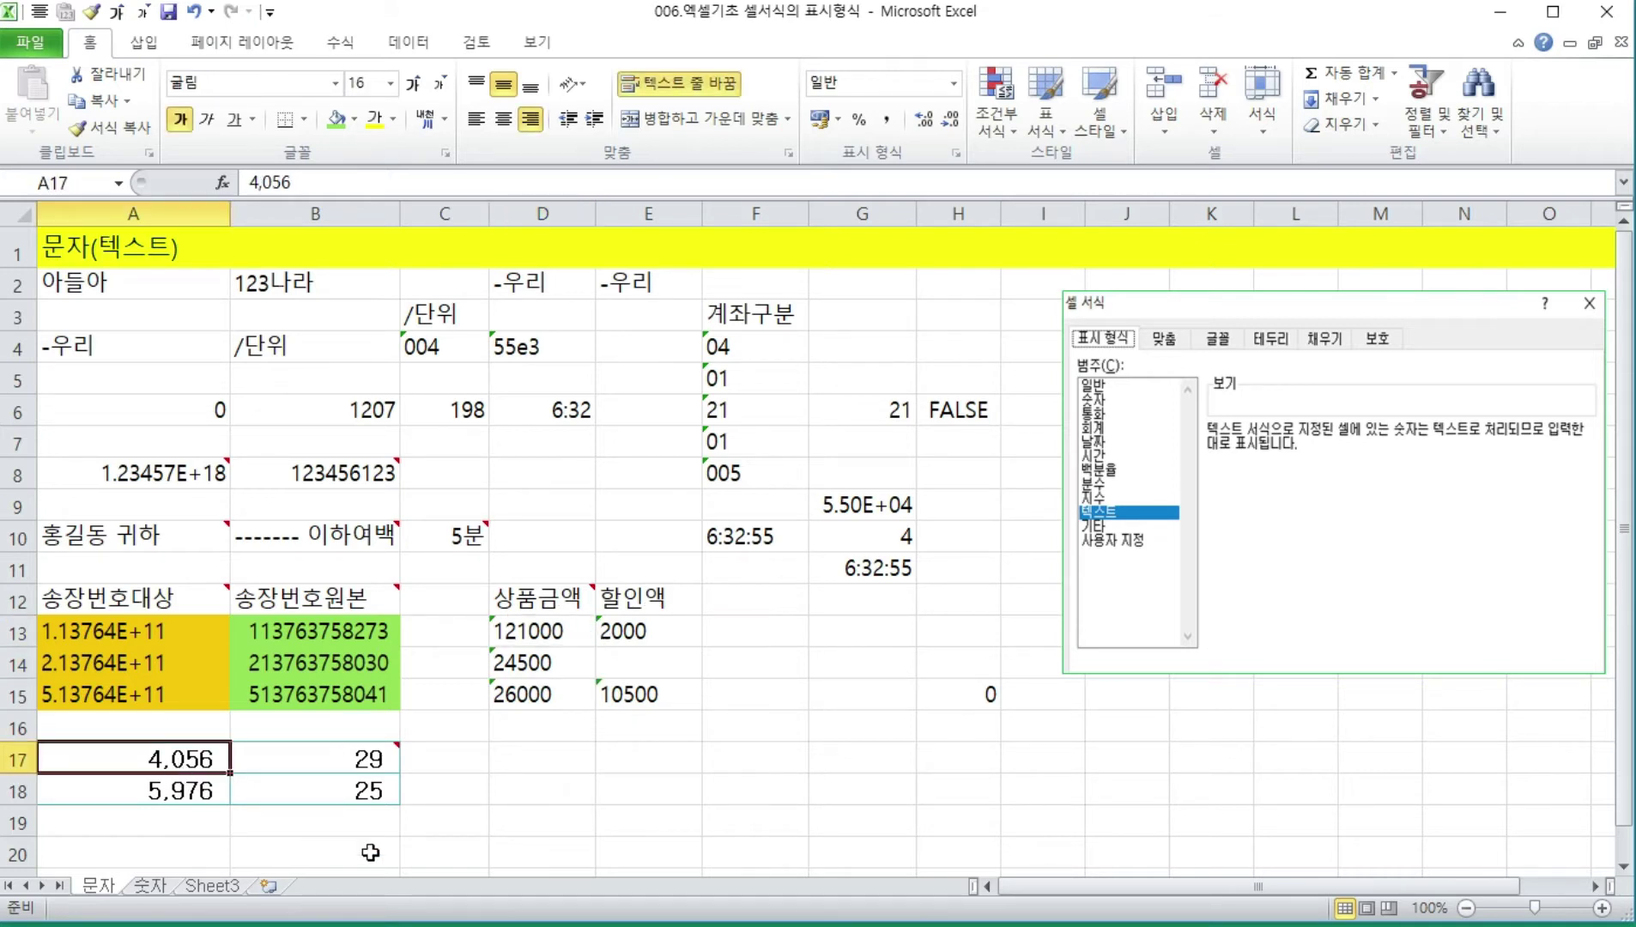
{"action": "key", "text": "Right"}
{"action": "key", "text": "Down"}
{"action": "key", "text": "Up"}
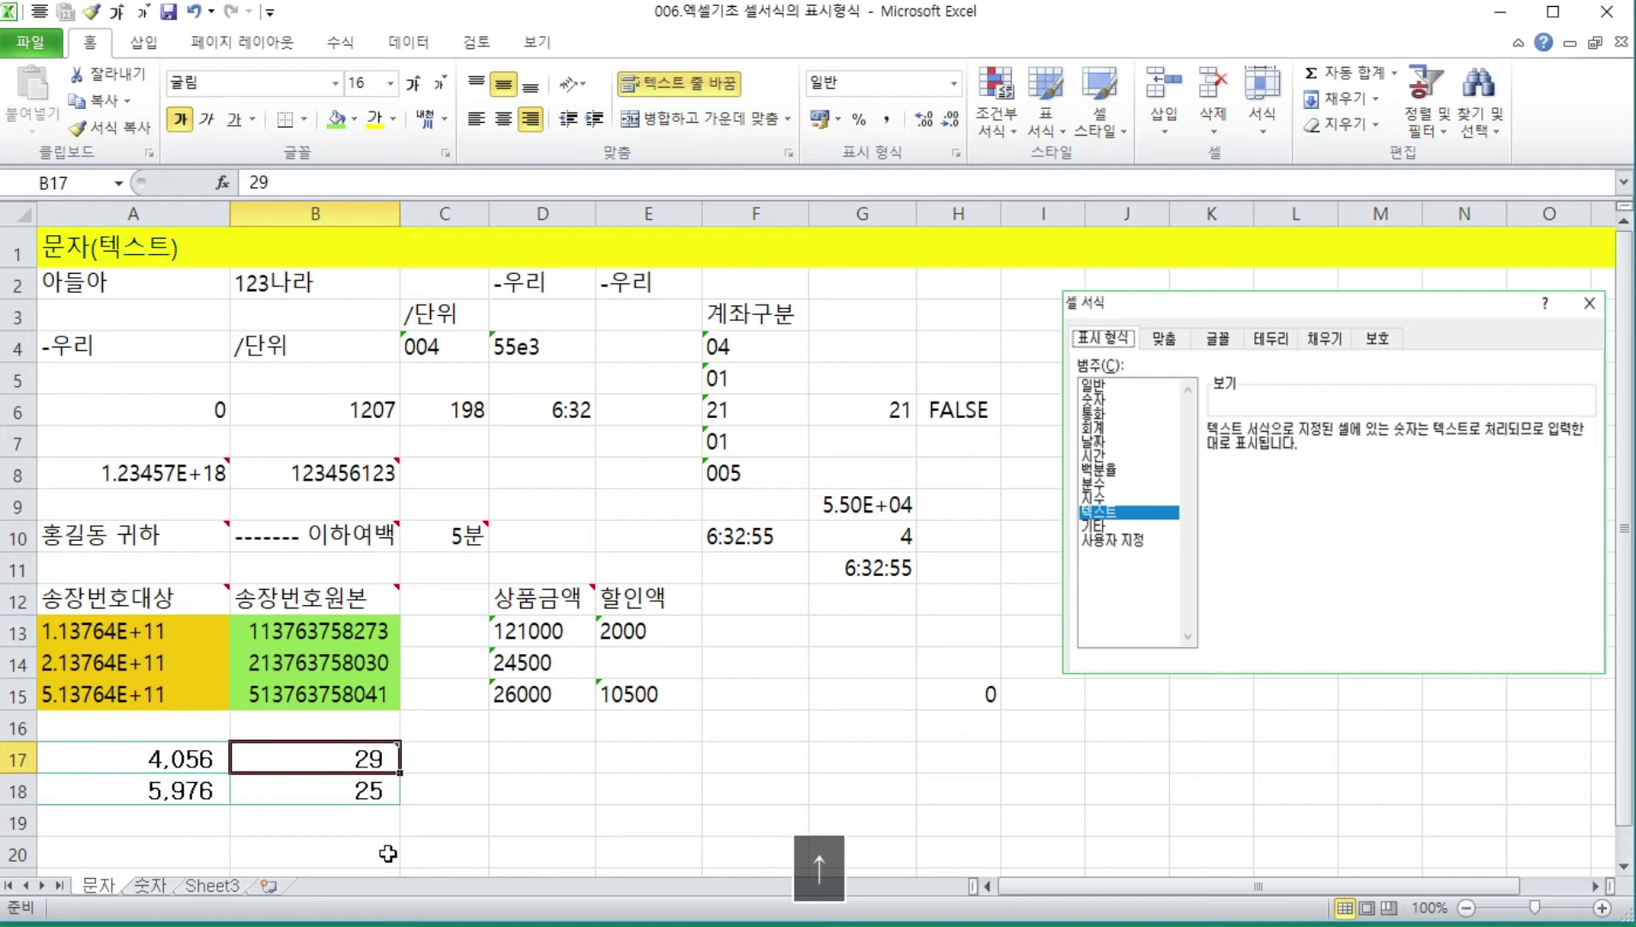
{"action": "key", "text": "Left"}
{"action": "key", "text": "Right"}
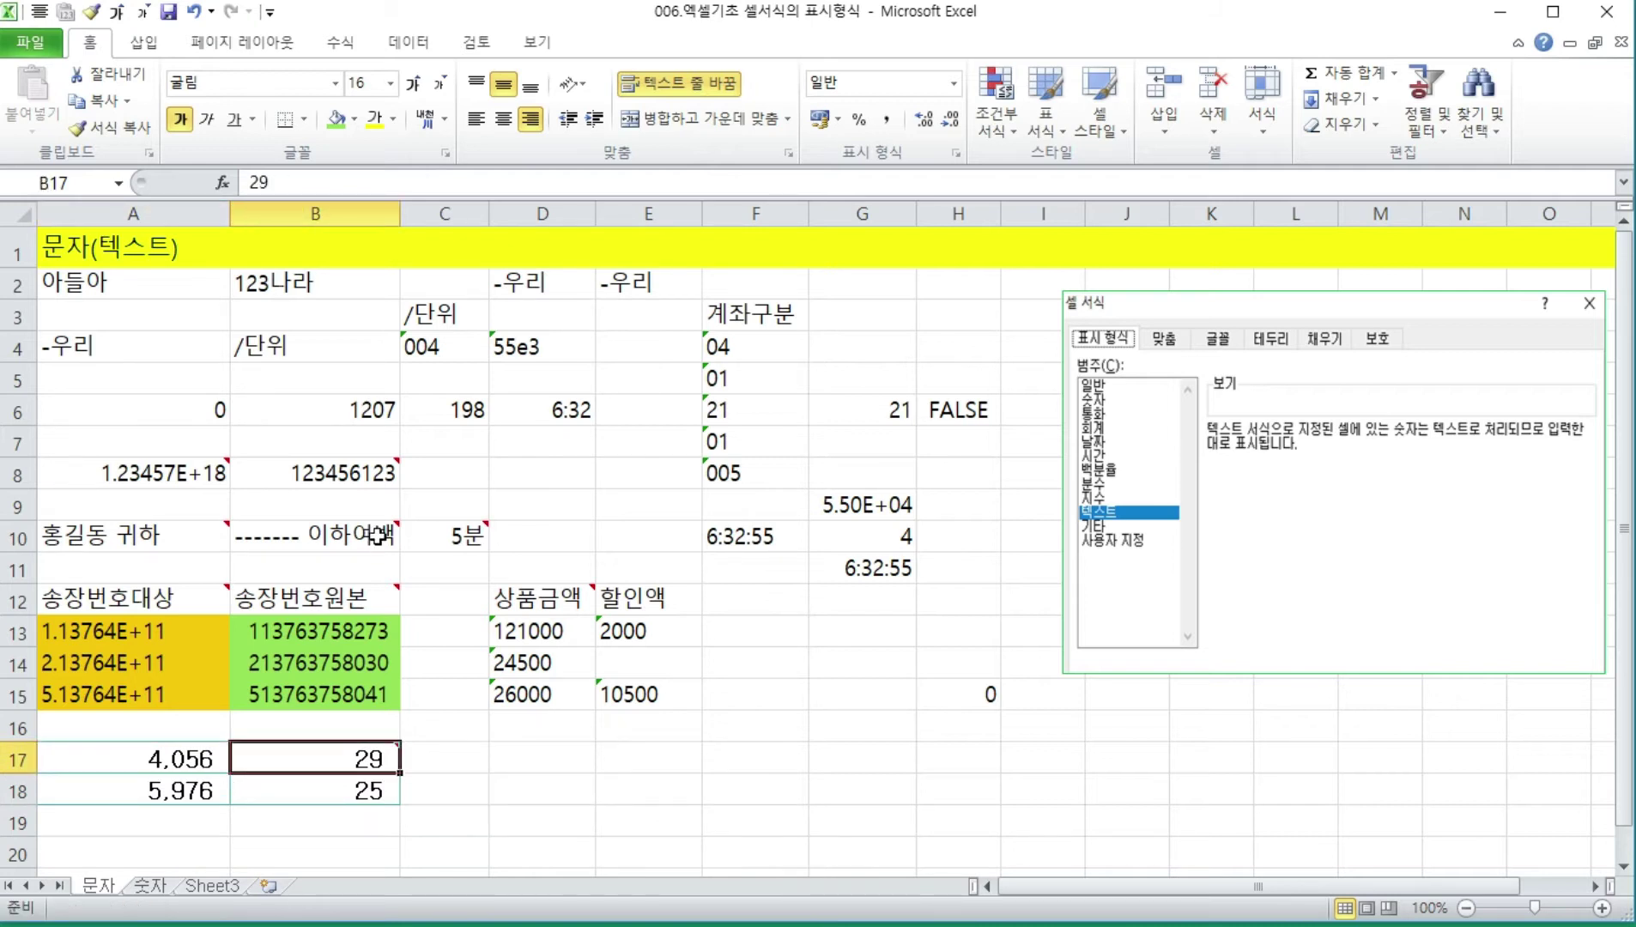
{"action": "left_click", "coordinate": [529, 125]}
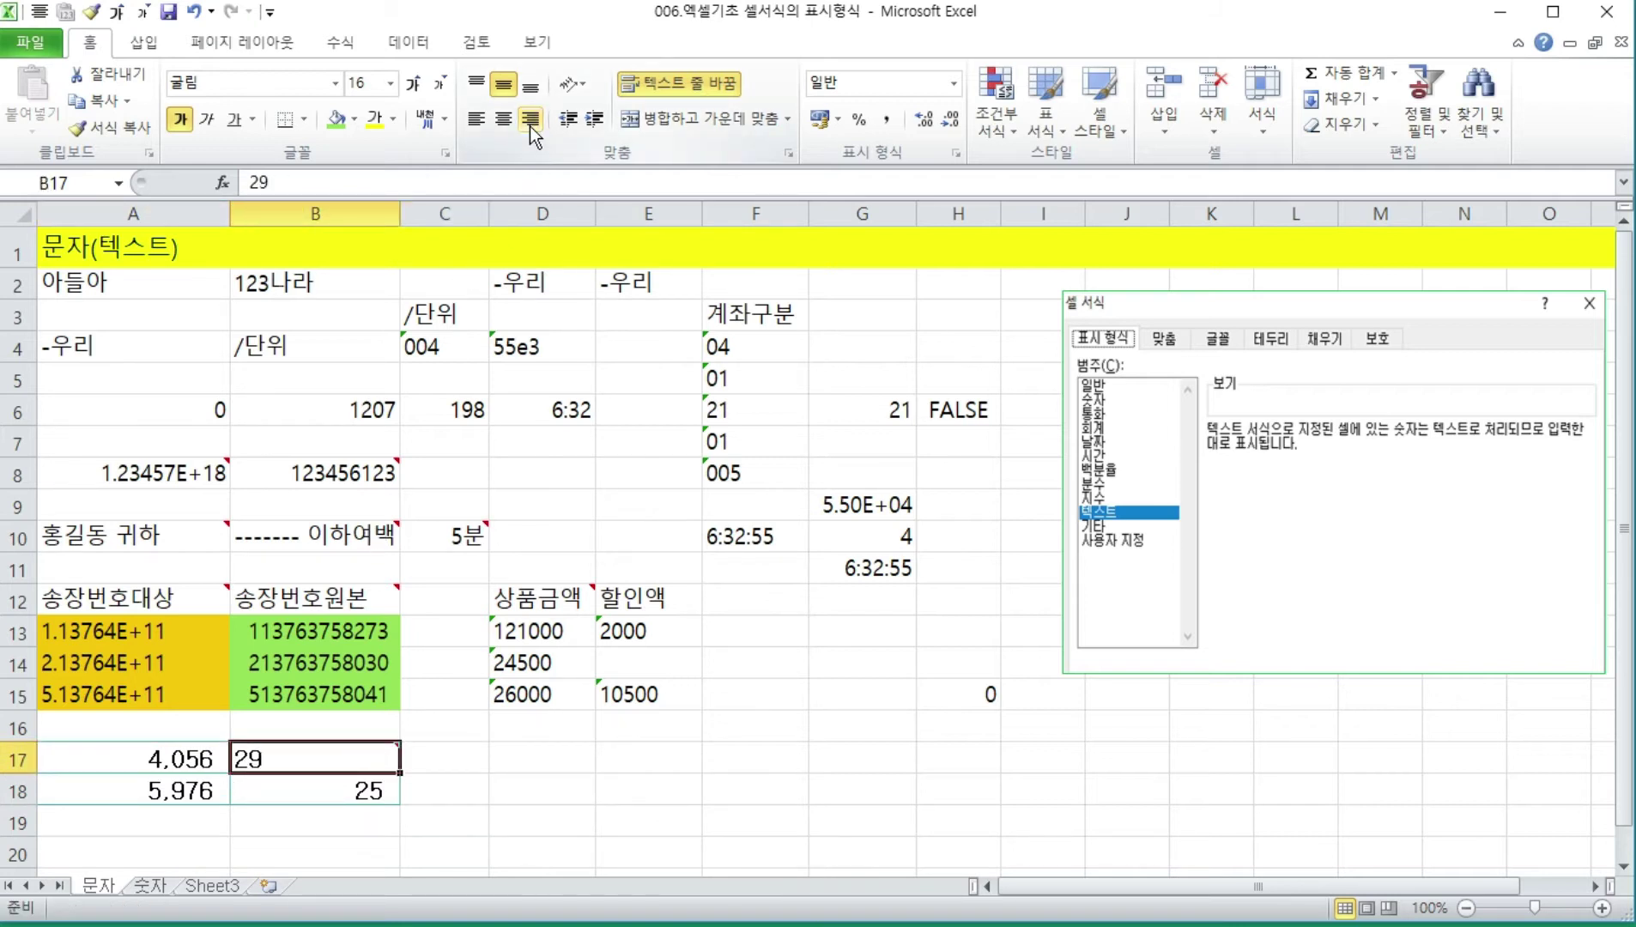
{"action": "key", "text": "Down"}
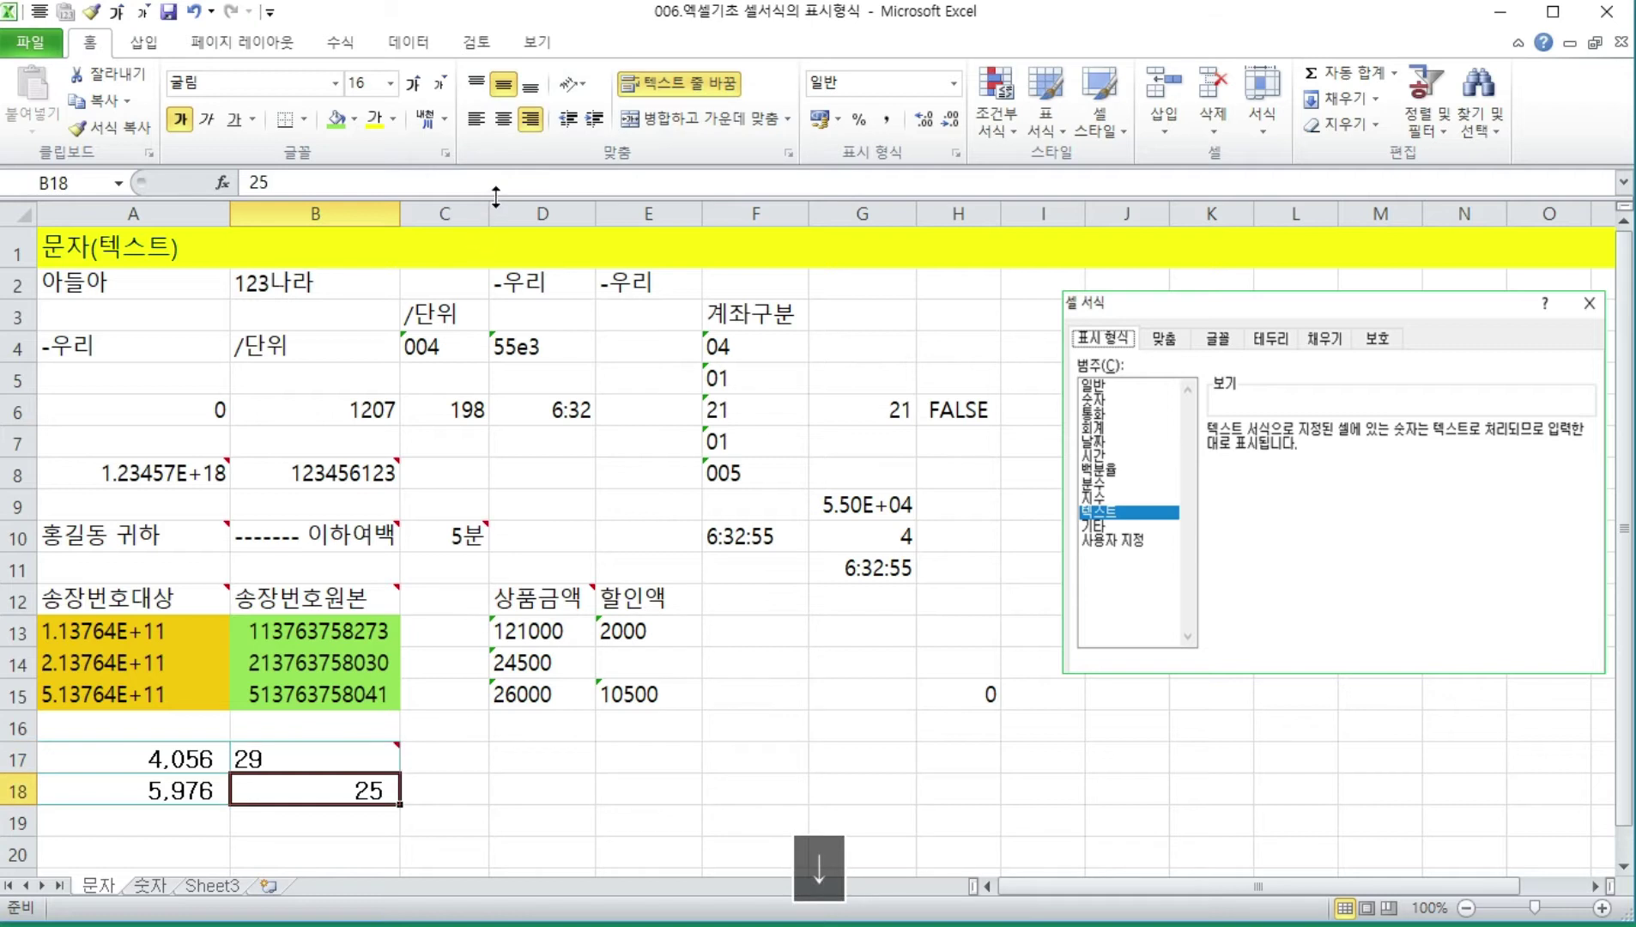
{"action": "left_click", "coordinate": [528, 124]}
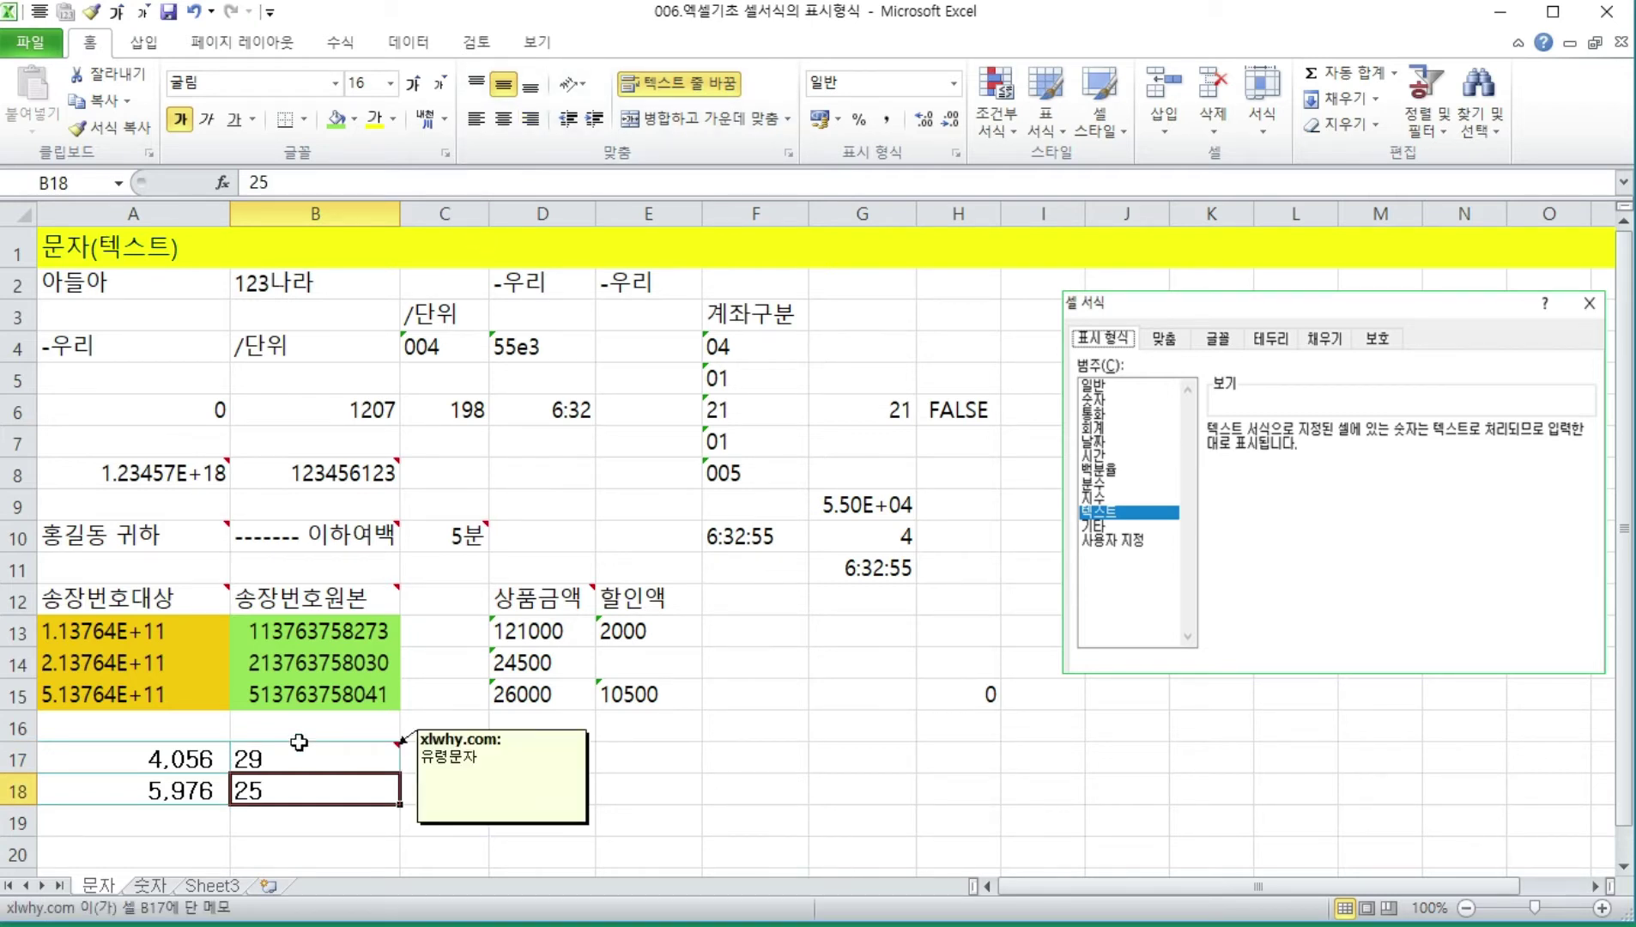
- Copy the invisible trailing character from the text in B17 and paste it into D17 as the cell's content
{"action": "key", "text": "Up"}
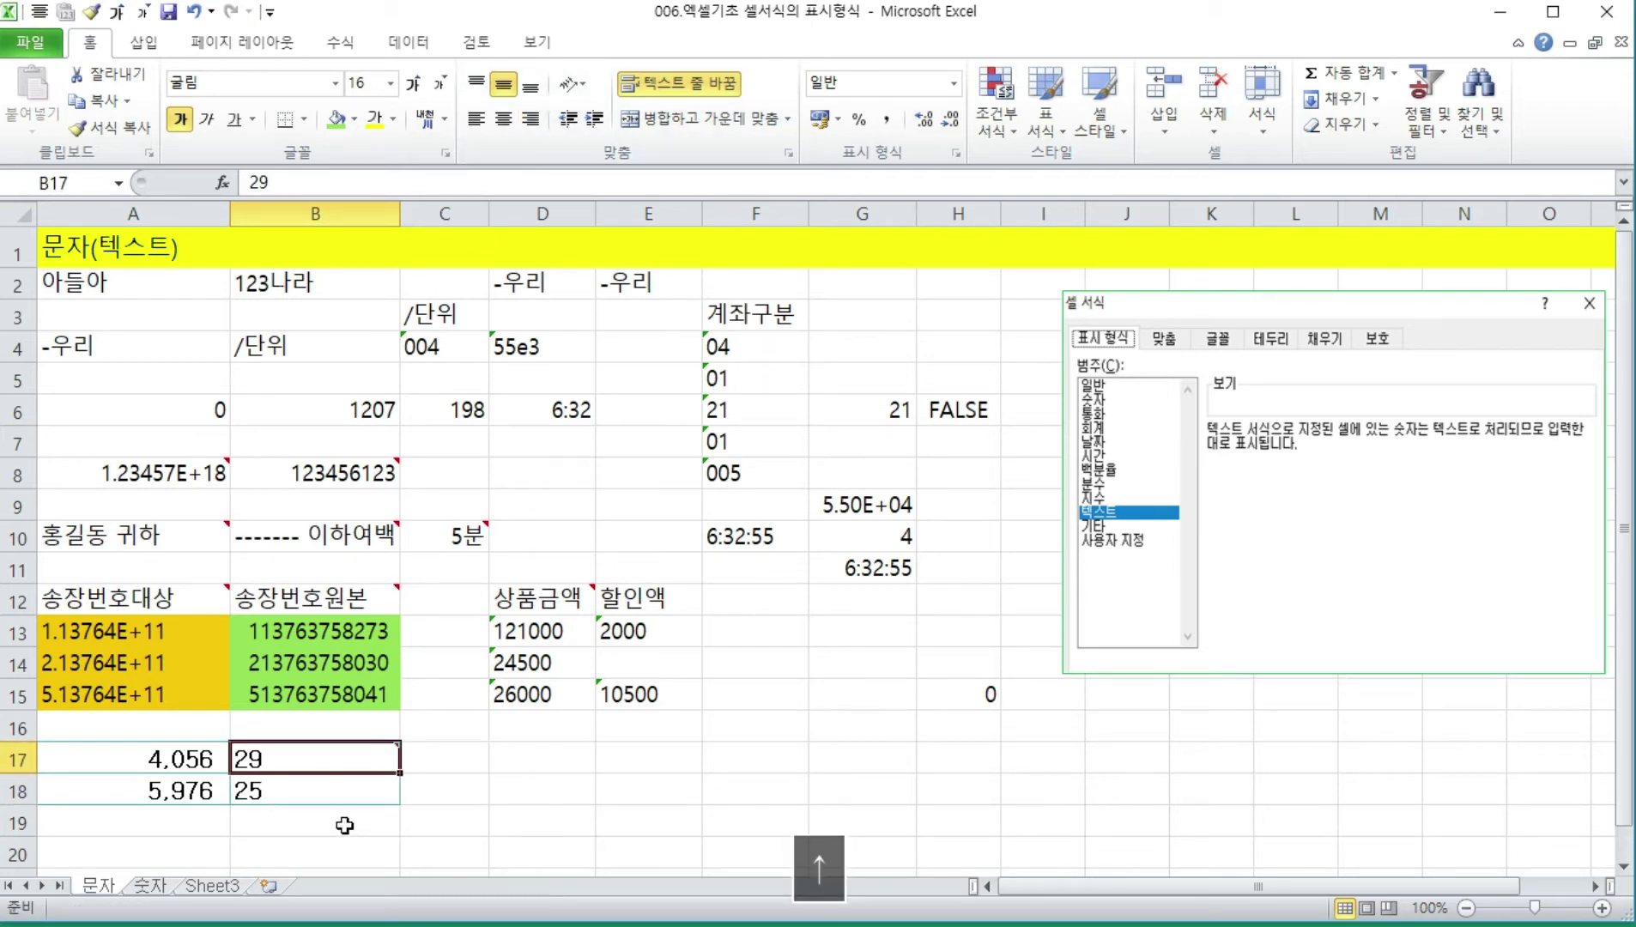
{"action": "double_click", "coordinate": [307, 756]}
{"action": "key", "text": "Left"}
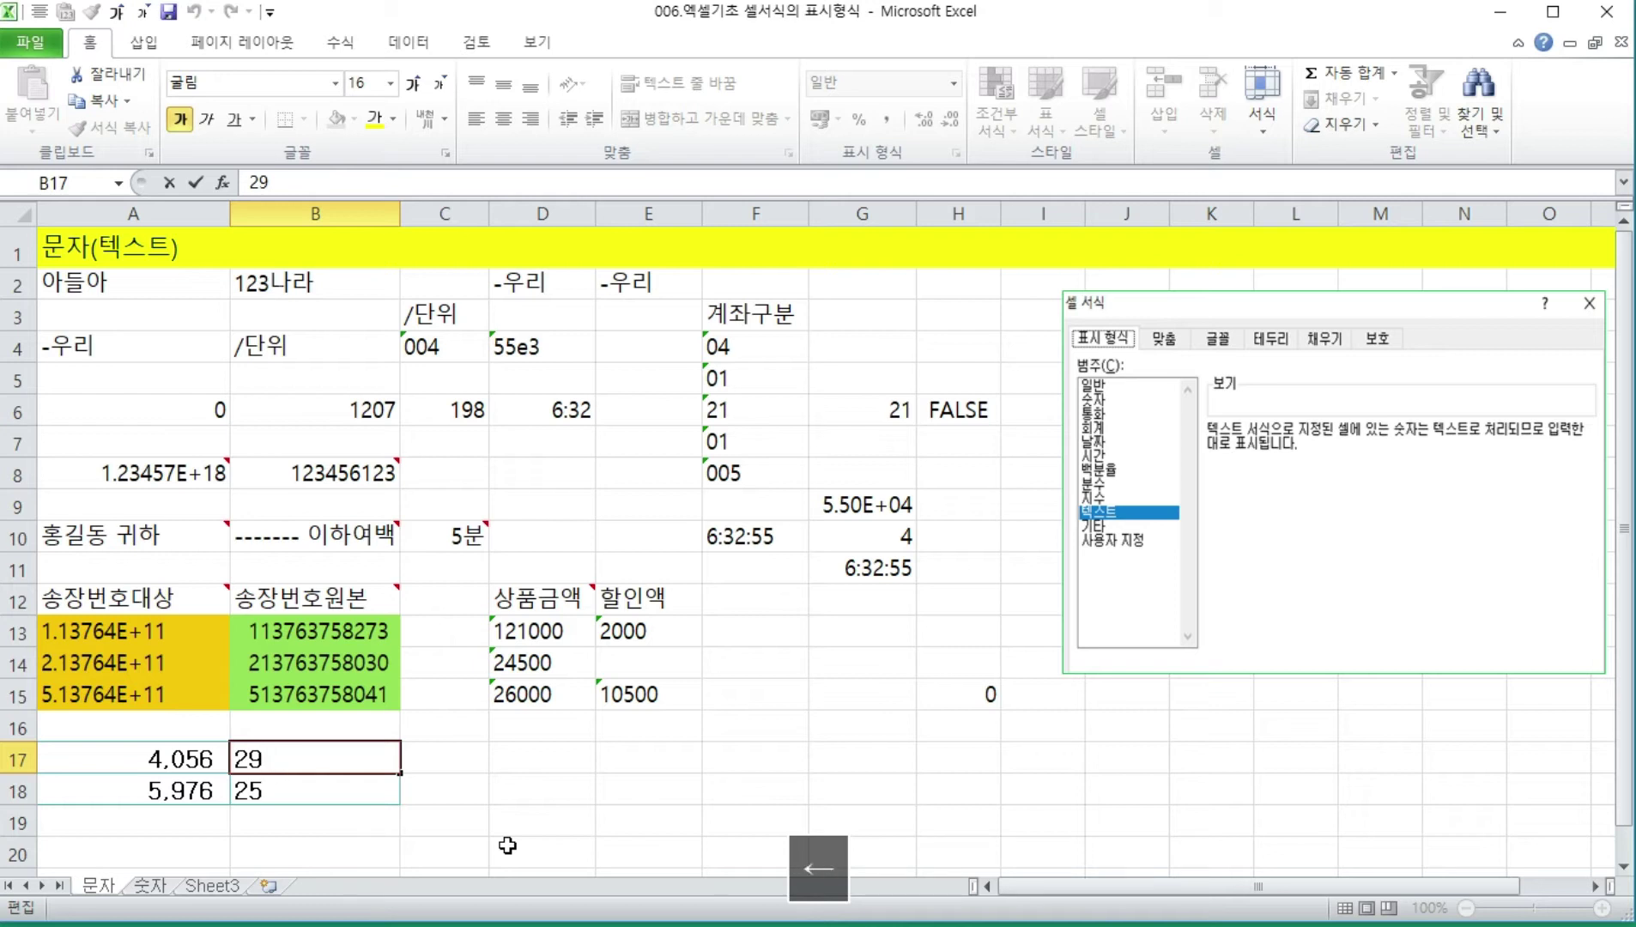
{"action": "key", "text": "shift+Right"}
{"action": "key", "text": "ctrl+c"}
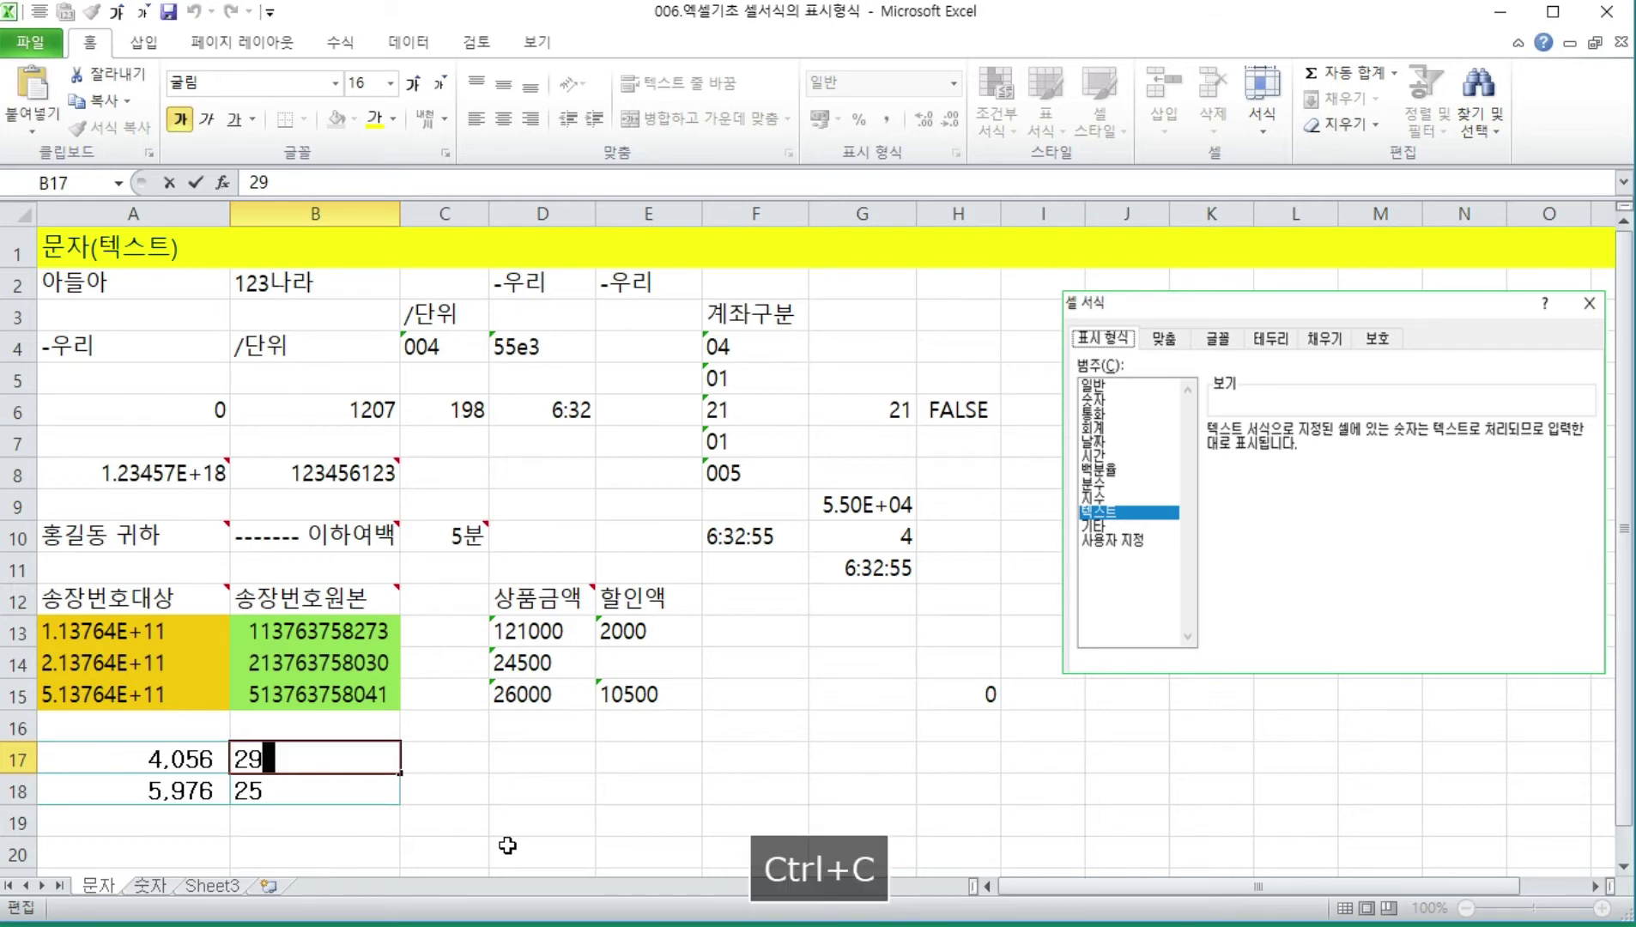
{"action": "key", "text": "Escape"}
{"action": "key", "text": "Right"}
{"action": "key", "text": "Right"}
{"action": "key", "text": "BackSpace"}
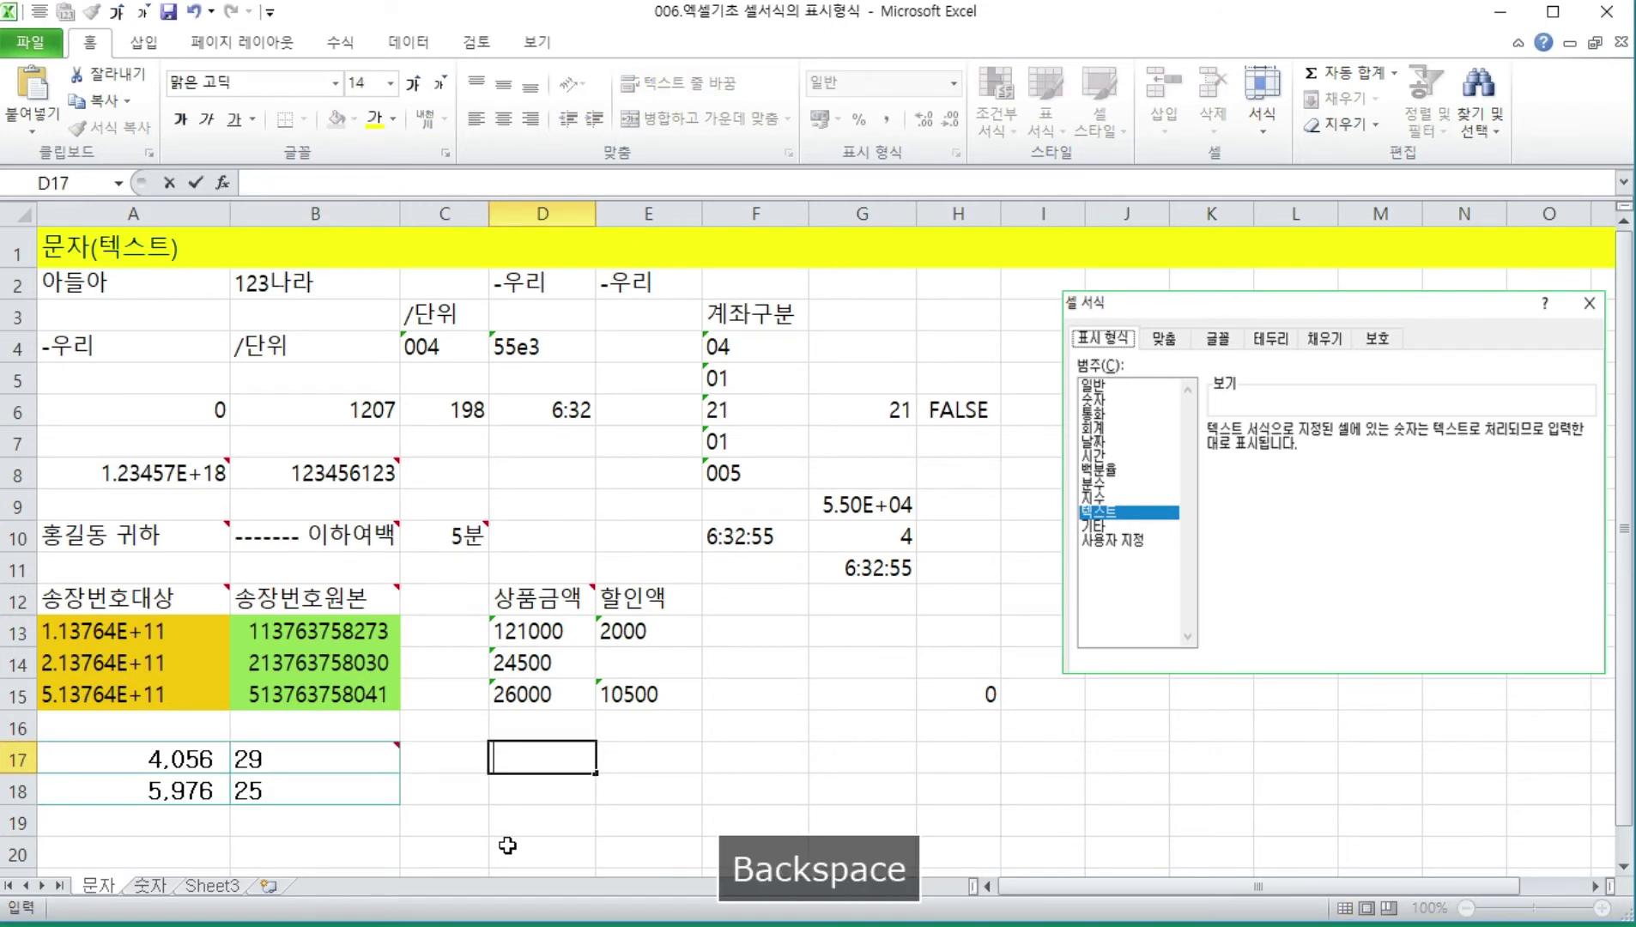
{"action": "key", "text": "ctrl+v"}
{"action": "key", "text": "Return"}
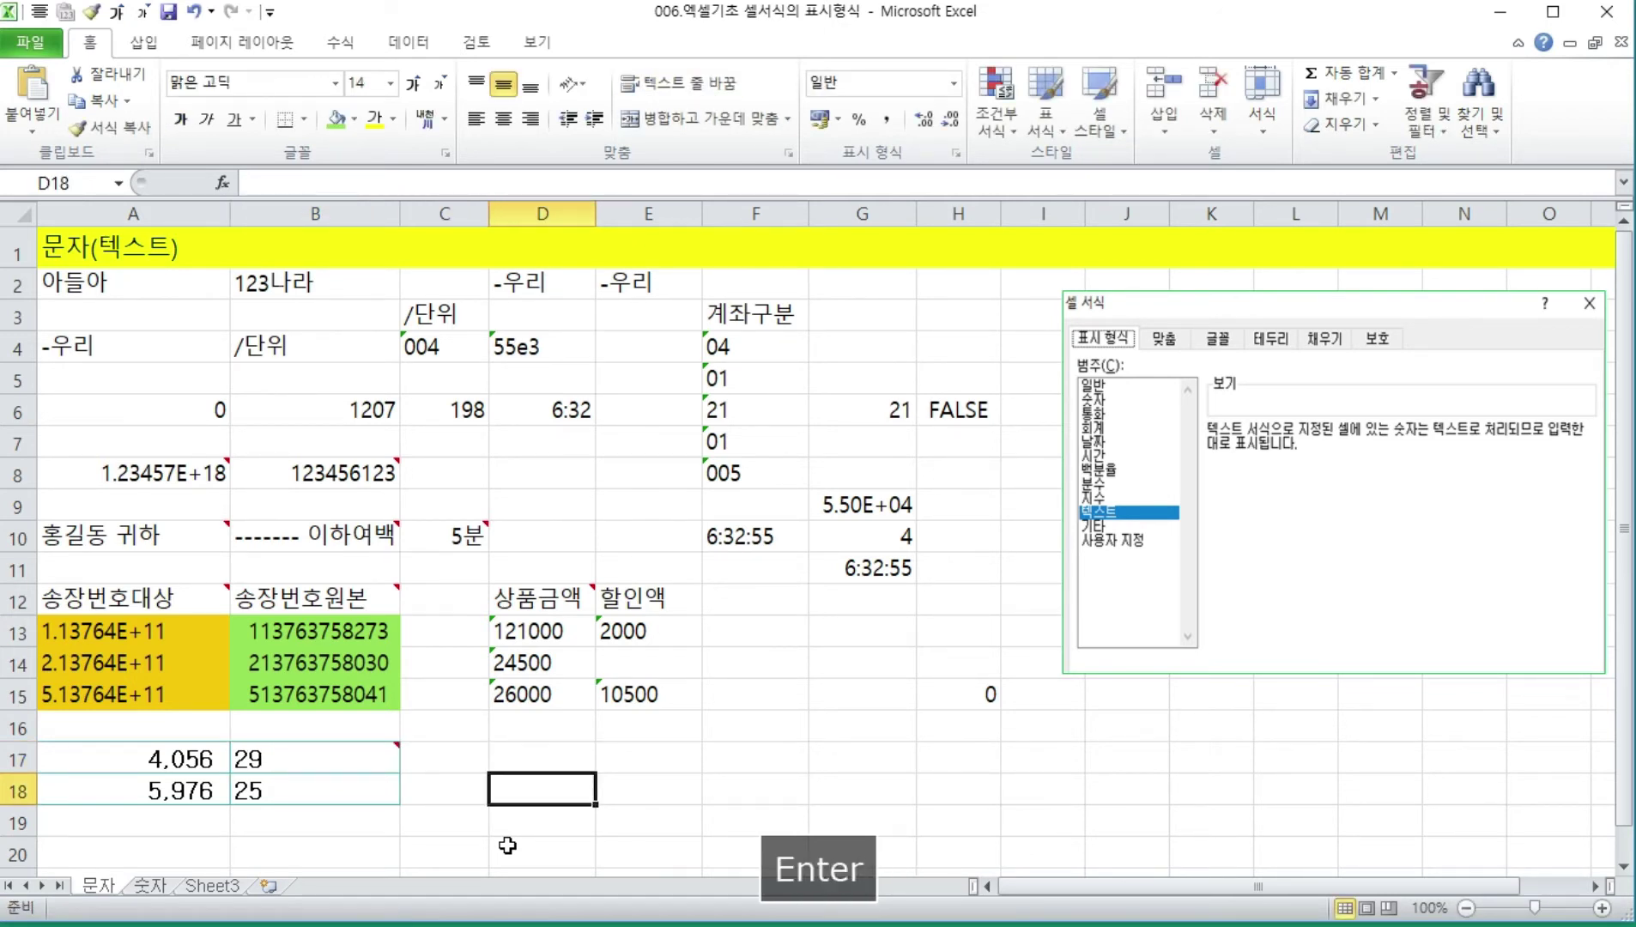
- Enter an ordinary space in E17 and compare E17 with D17 using an equality formula in F17
{"action": "key", "text": "Up"}
{"action": "key", "text": "Right"}
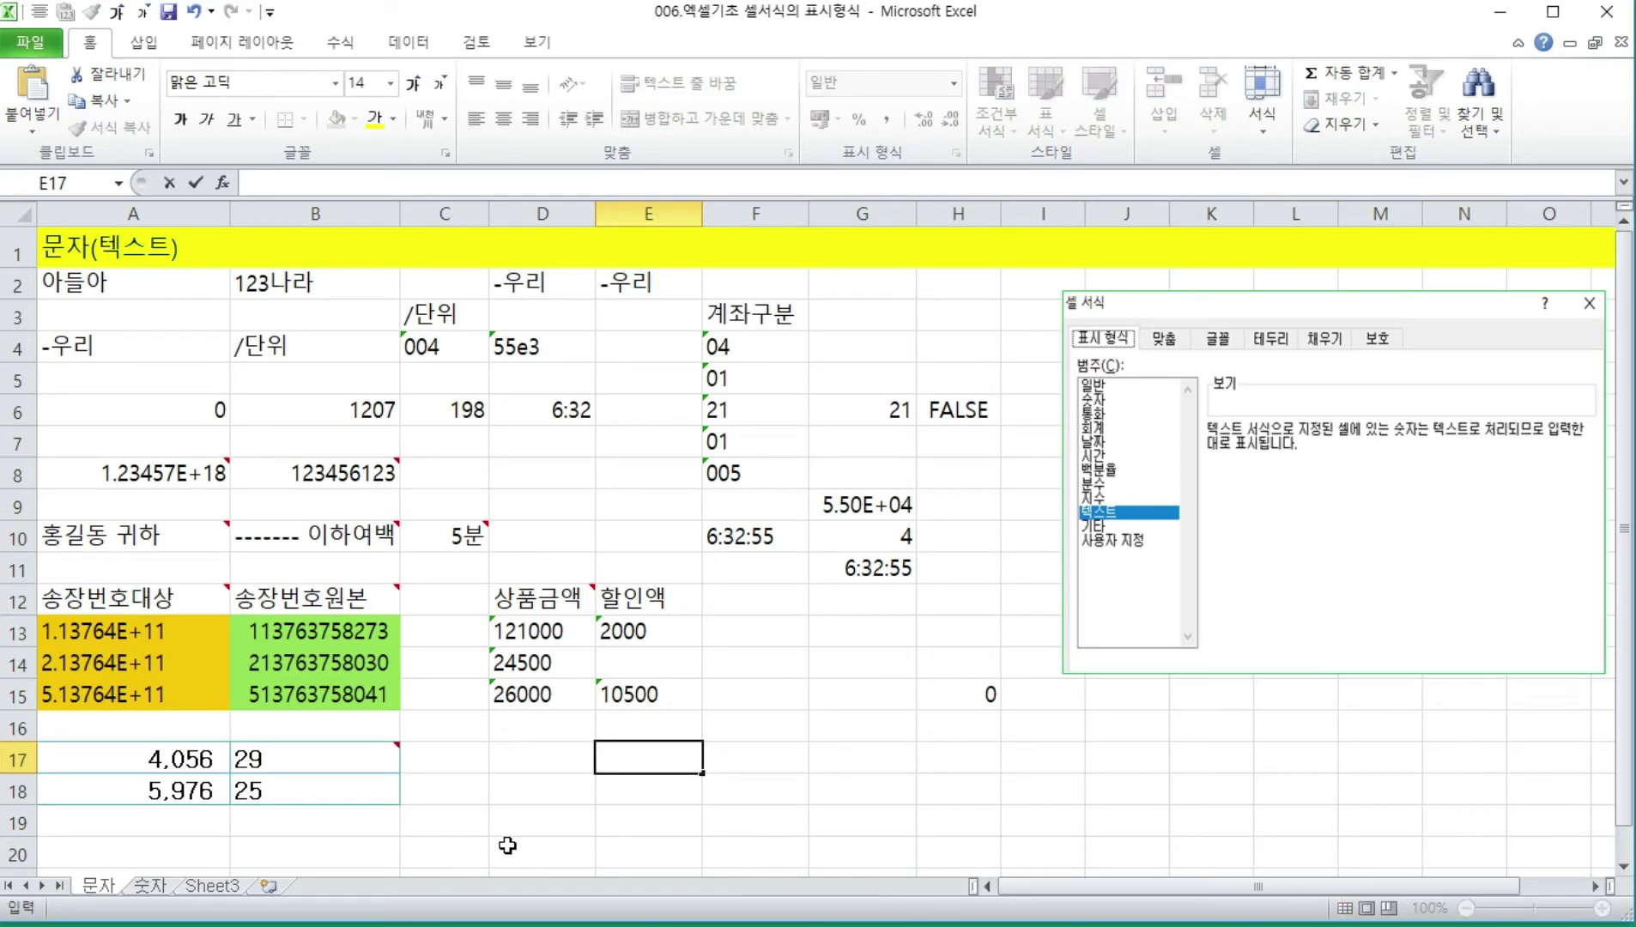
{"action": "key", "text": "Tab"}
{"action": "type", "text": "="}
{"action": "key", "text": "Left"}
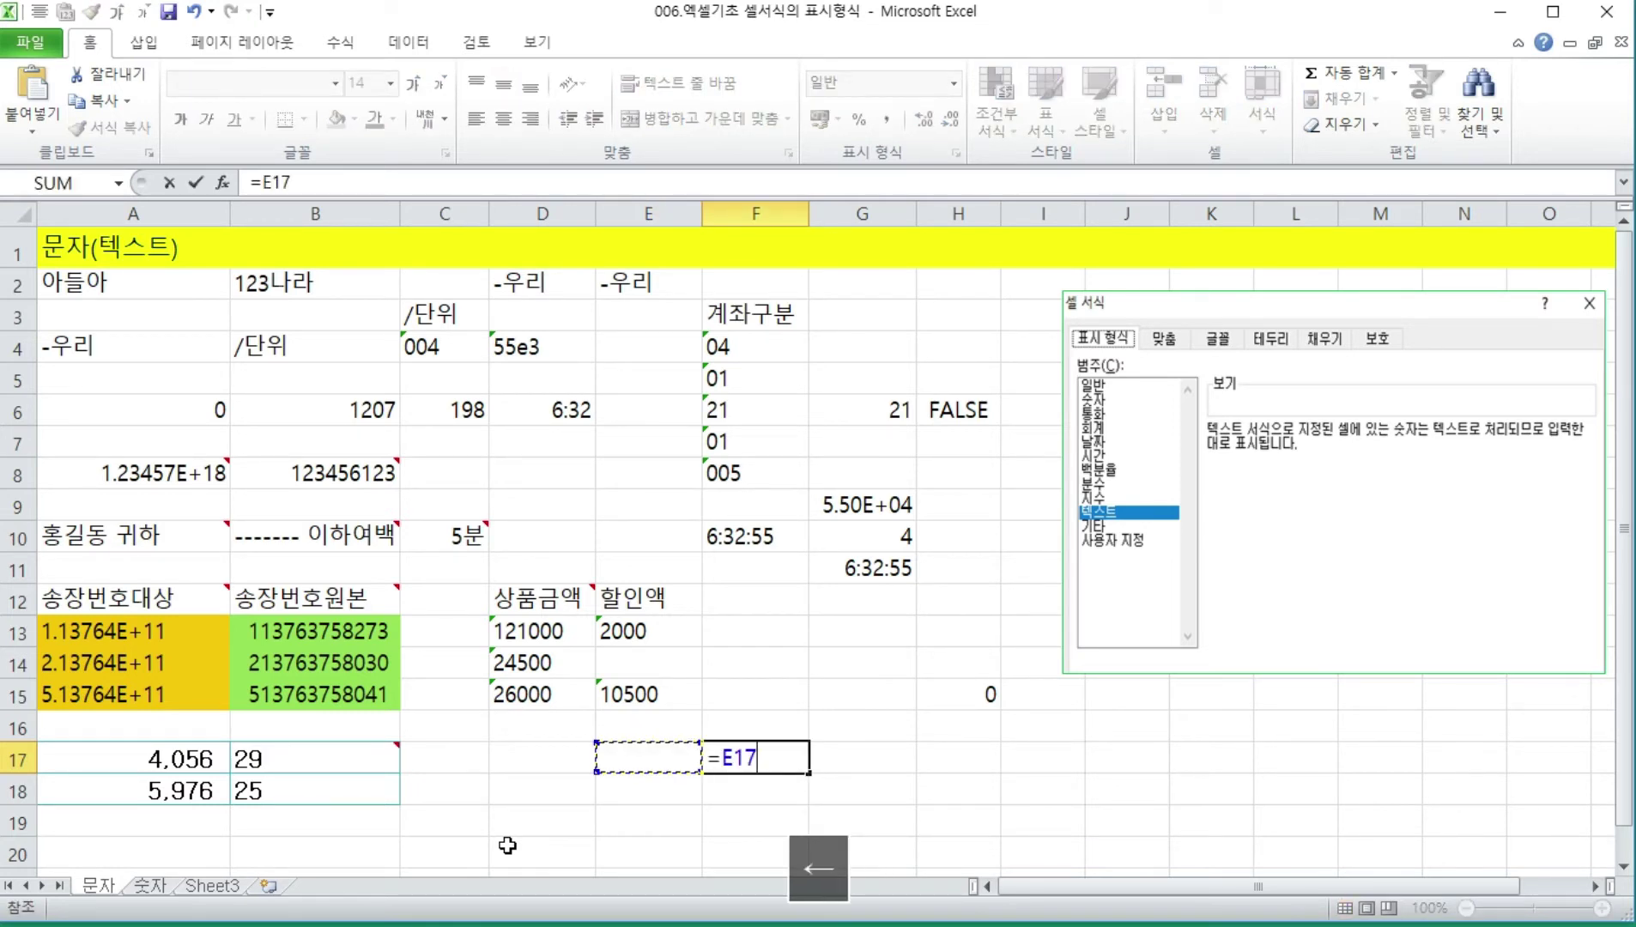
{"action": "type", "text": "="}
{"action": "key", "text": "Left"}
{"action": "key", "text": "Return"}
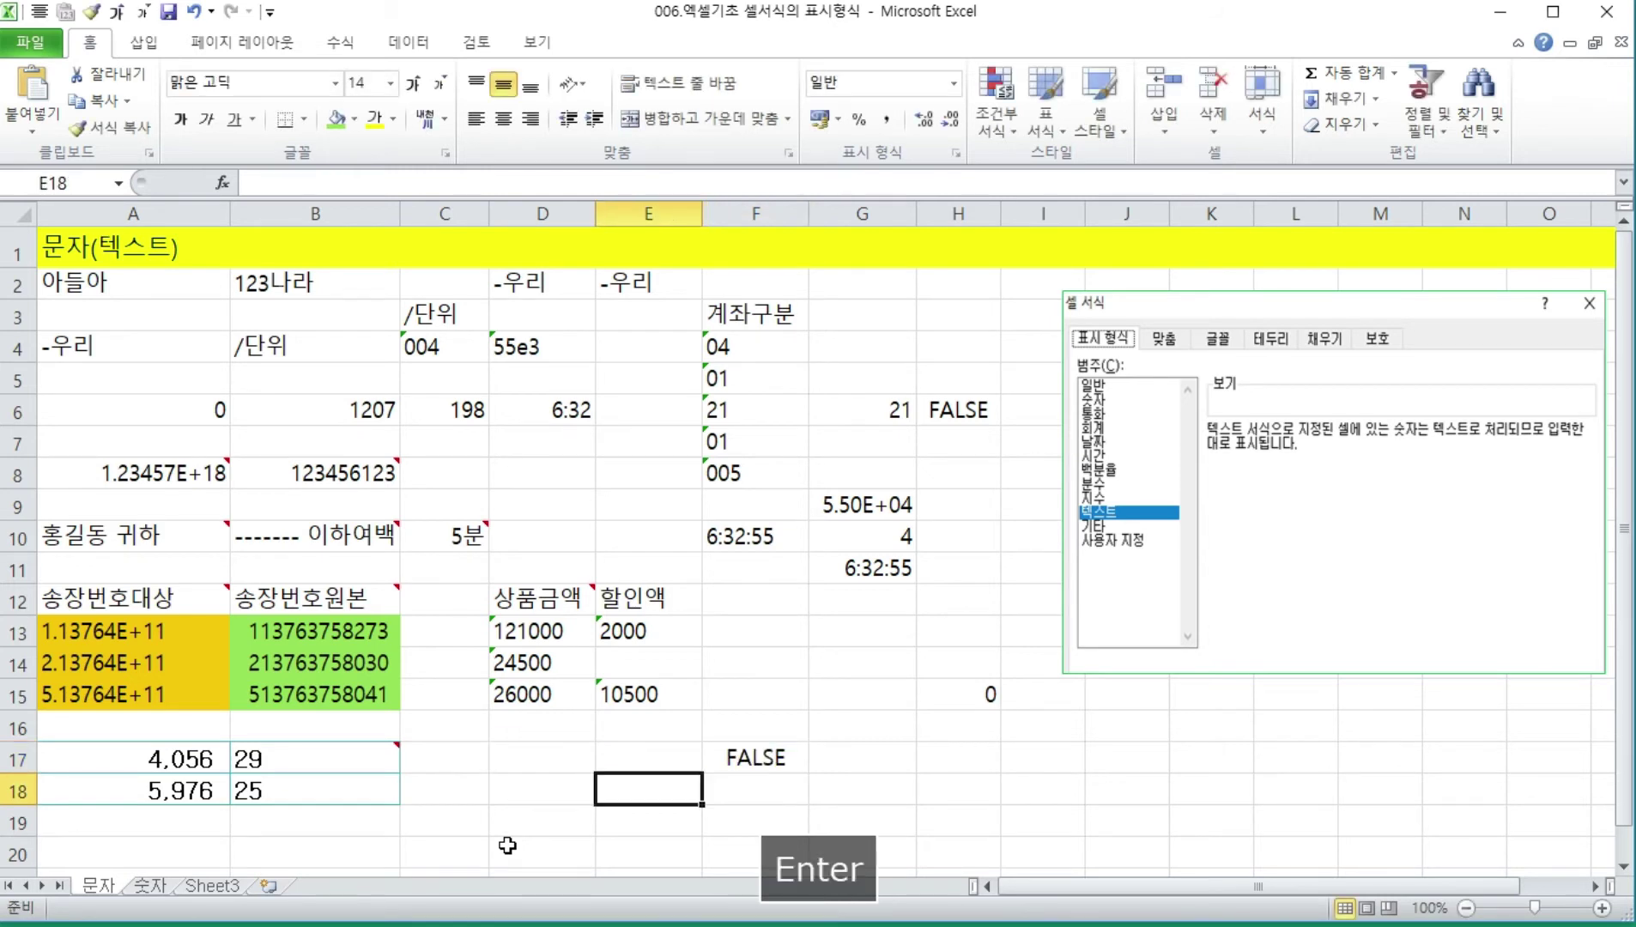
- Review the comparison in row 17 and examine the invisible trailing character inside B17 without changing it
{"action": "key", "text": "Up"}
{"action": "key", "text": "Right"}
{"action": "key", "text": "Left"}
{"action": "key", "text": "Left"}
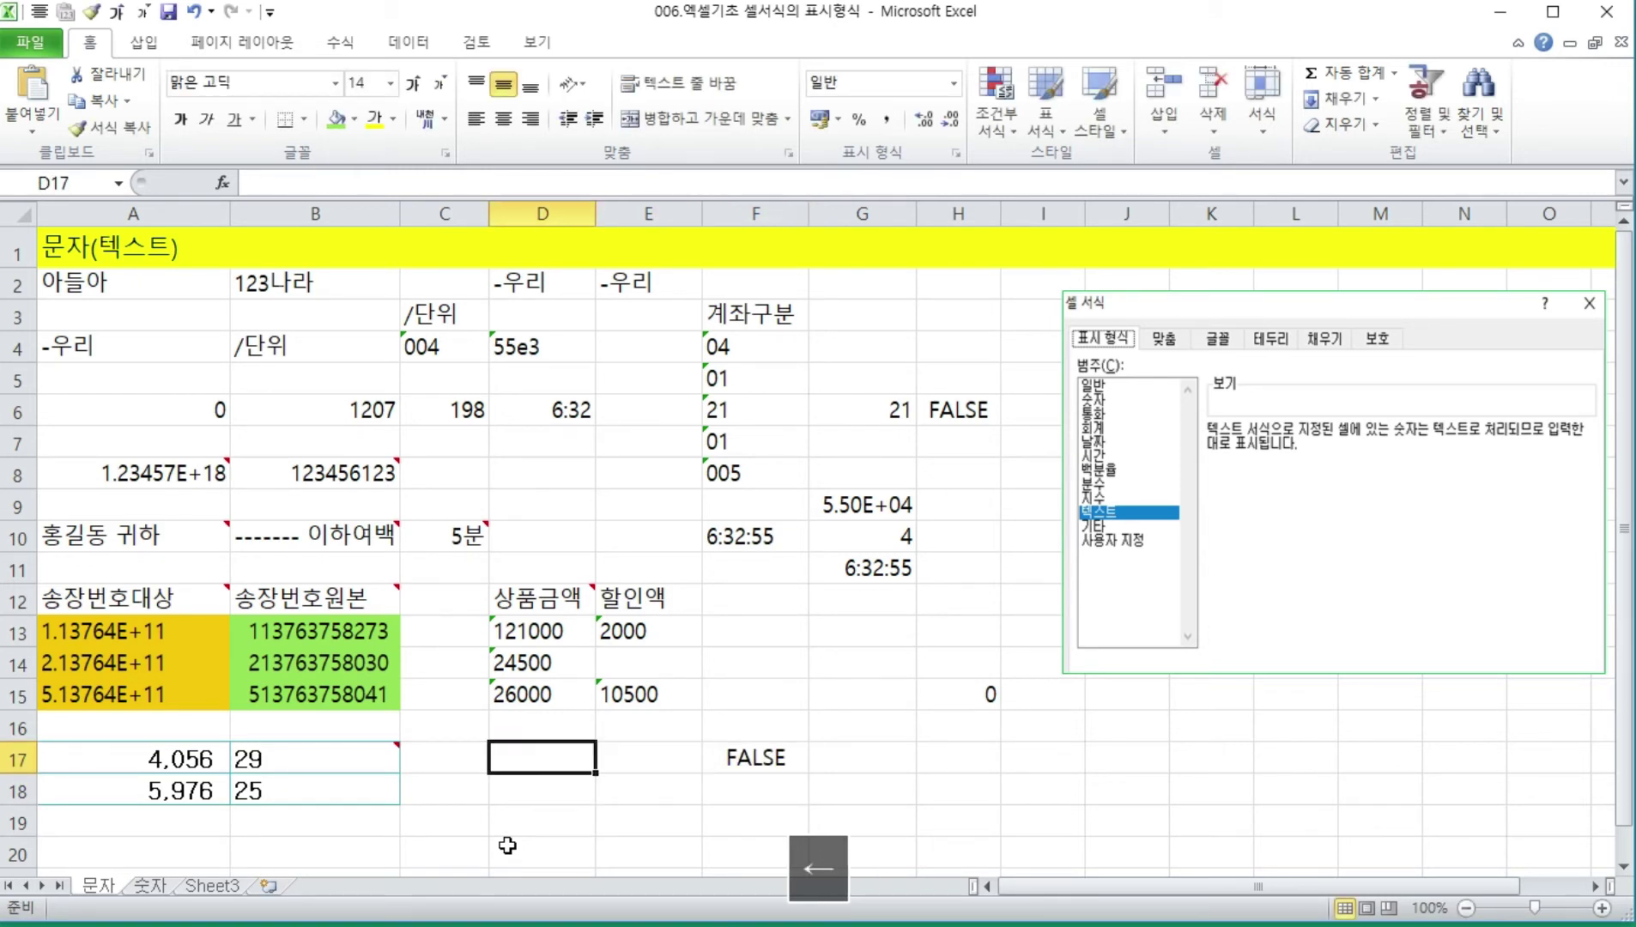
{"action": "key", "text": "Down"}
{"action": "key", "text": "Up"}
{"action": "double_click", "coordinate": [326, 757]}
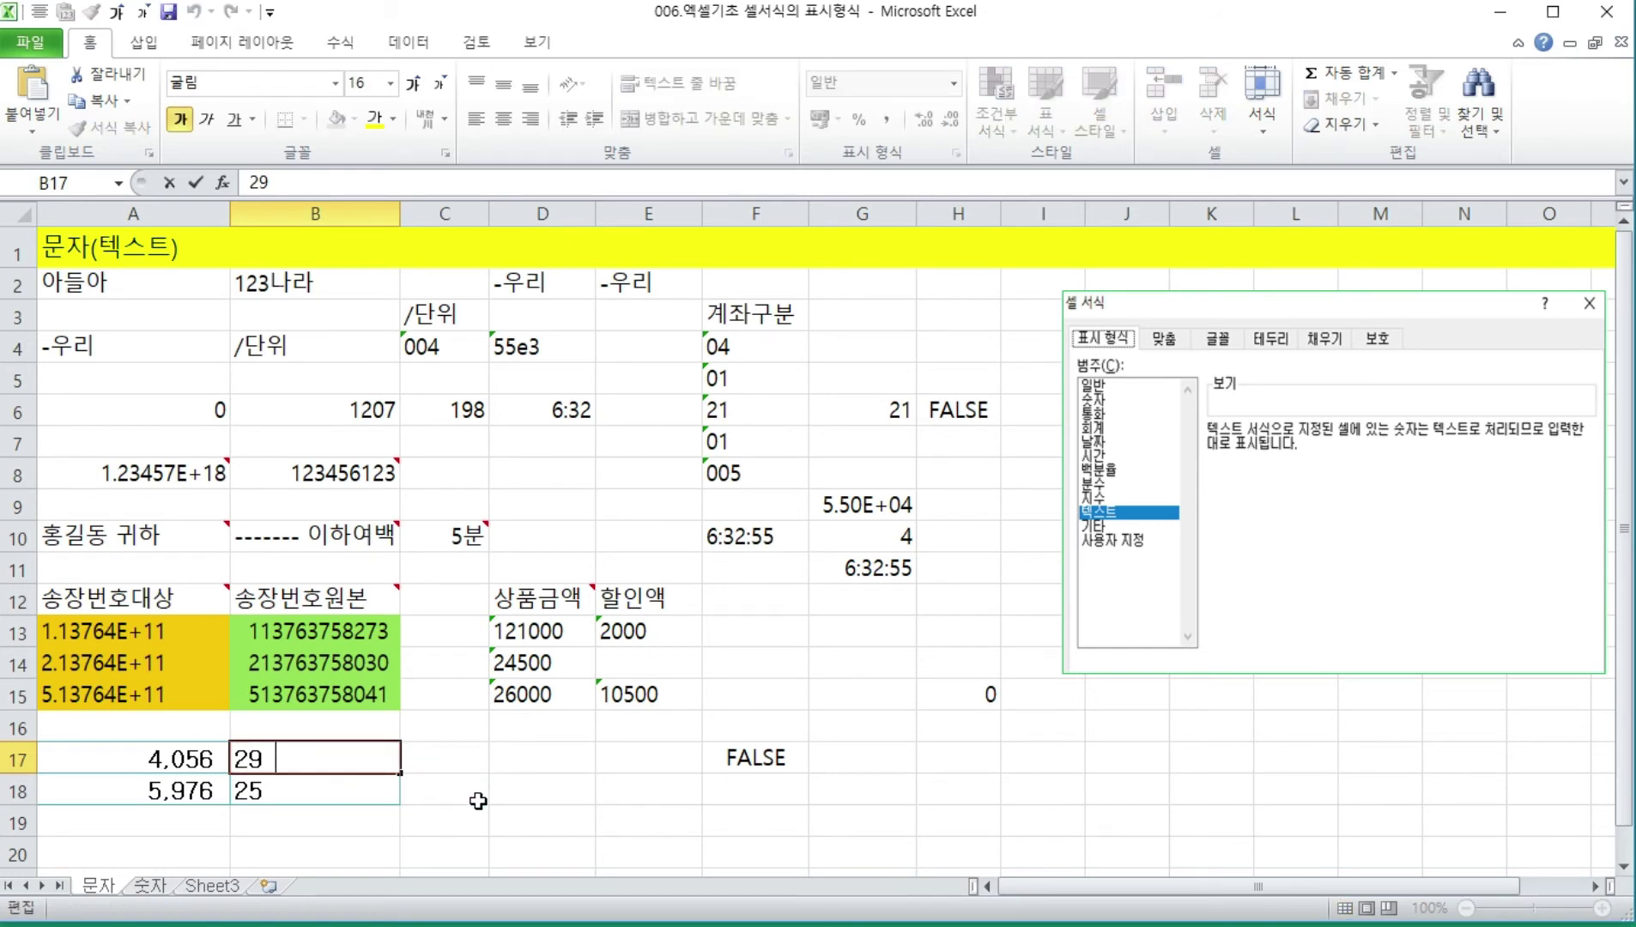
{"action": "left_click", "coordinate": [479, 801]}
{"action": "left_click", "coordinate": [541, 759]}
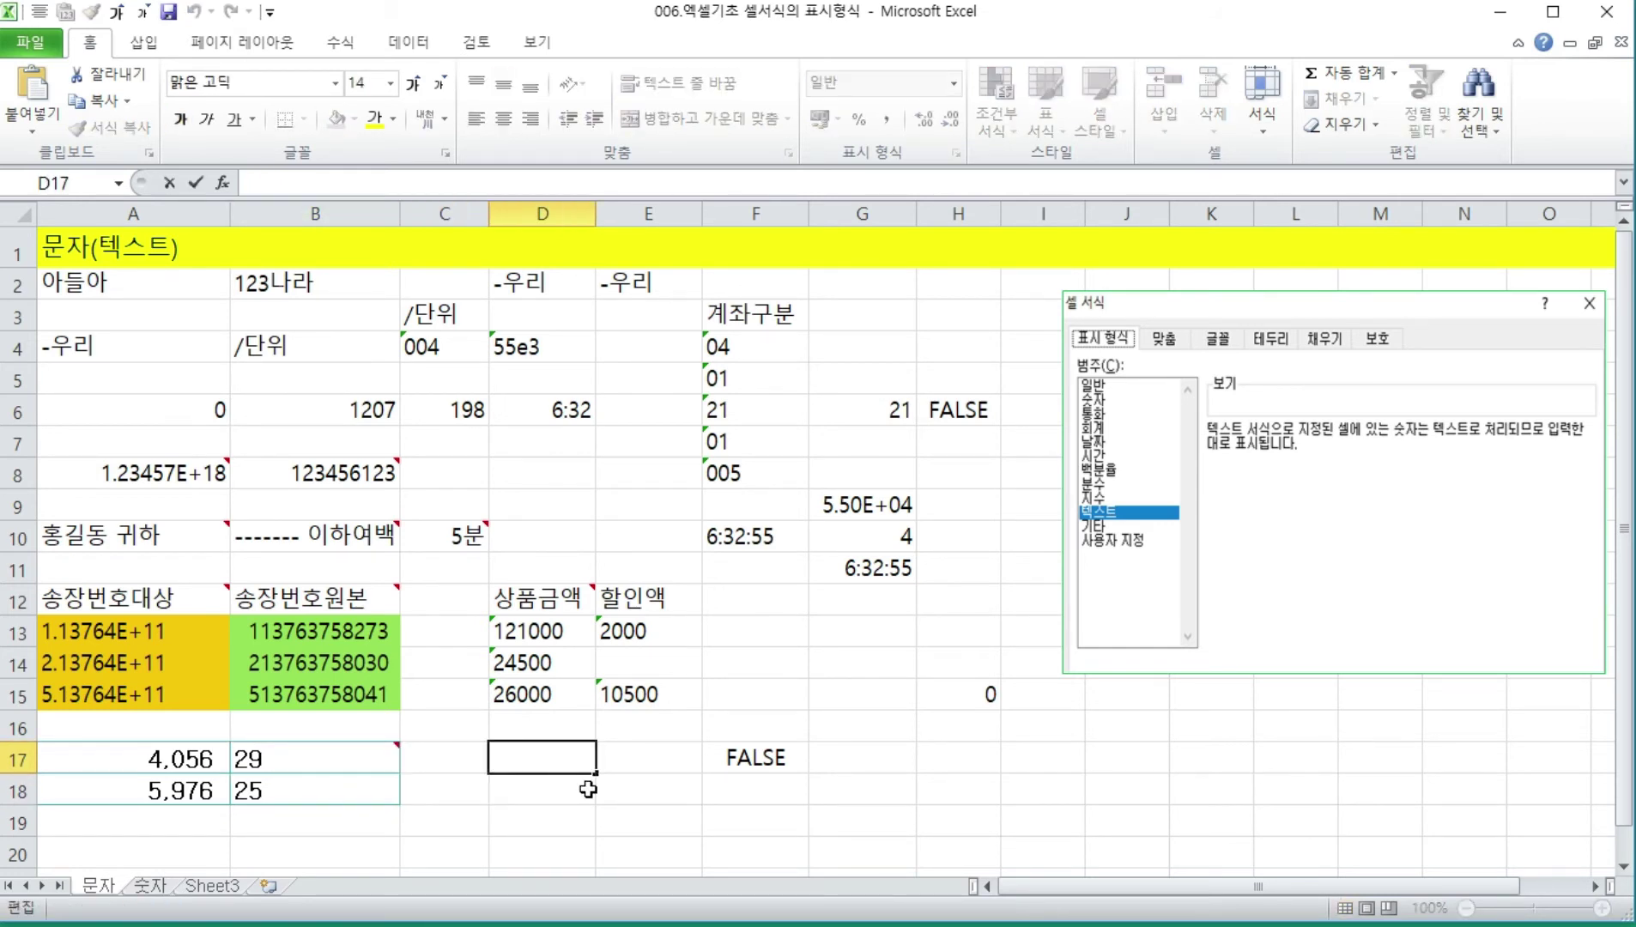
{"action": "double_click", "coordinate": [341, 752]}
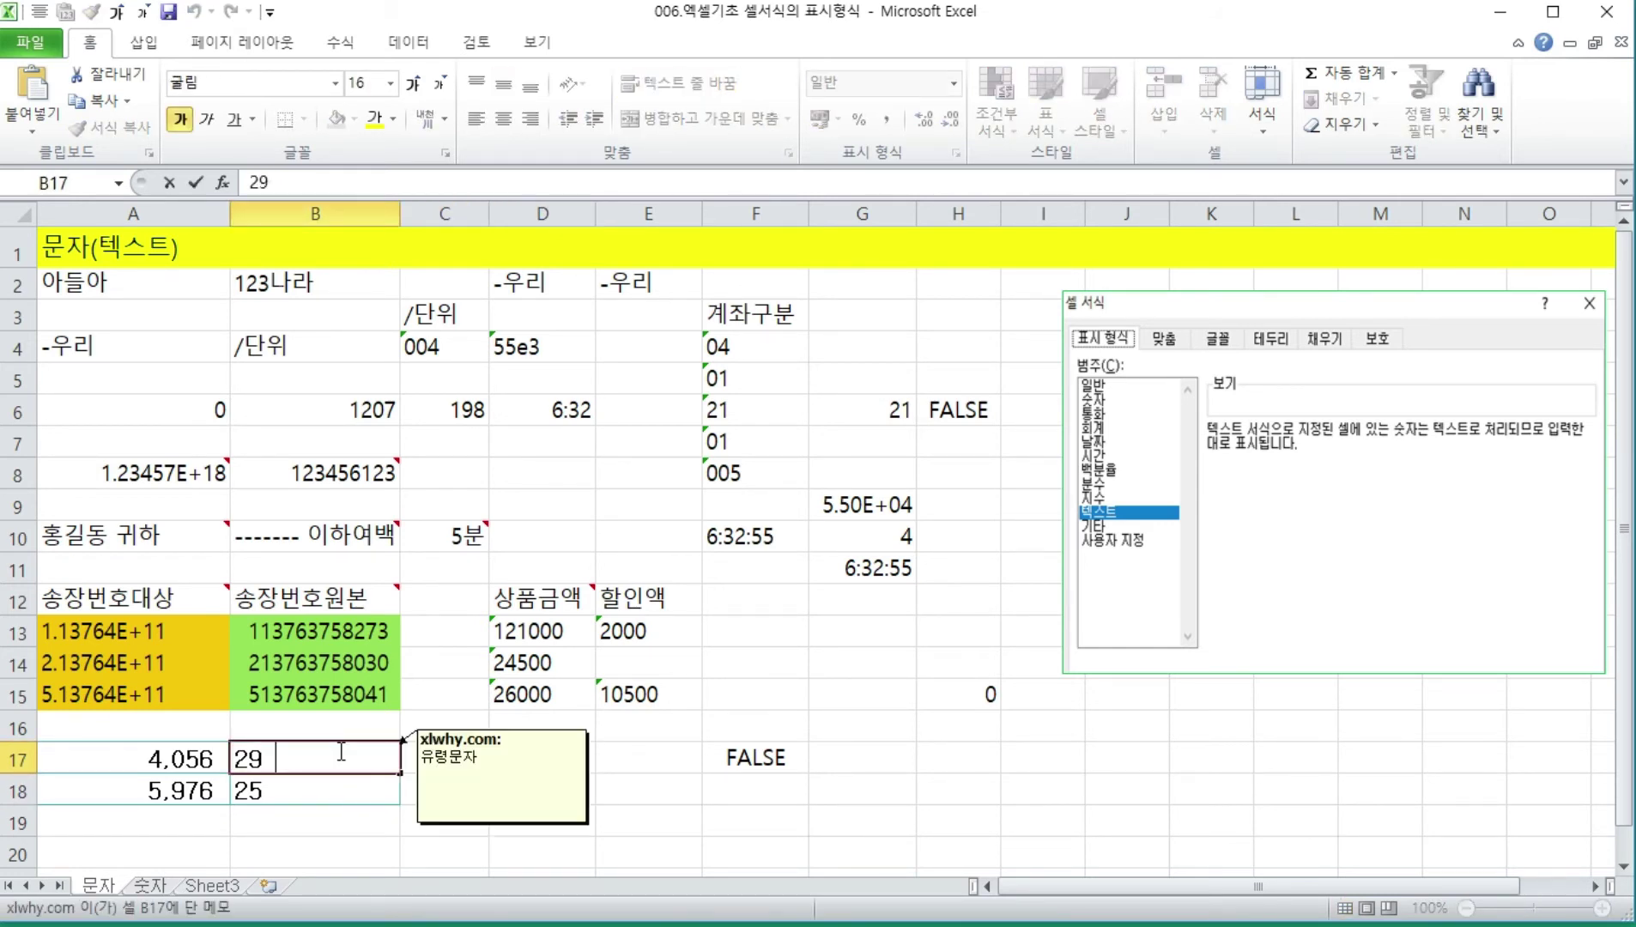
{"action": "key", "text": "shift+Left"}
{"action": "key", "text": "Escape"}
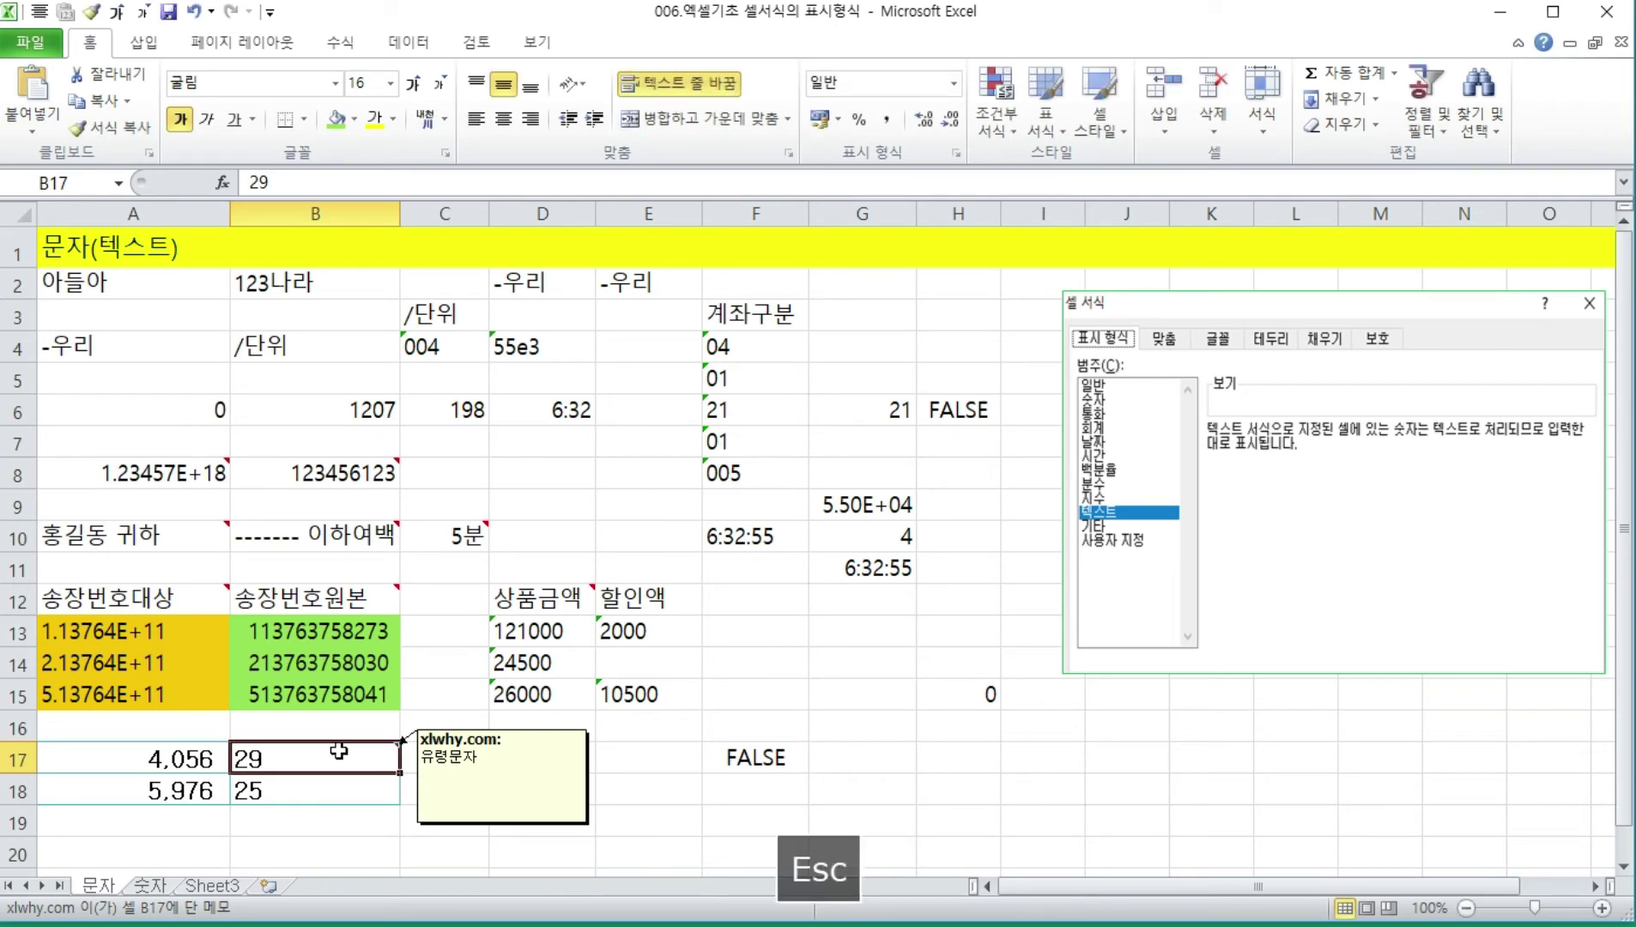
- Examine the invisible character stored in D17 in edit mode and leave the cell without changing it
{"action": "key", "text": "Right"}
{"action": "key", "text": "Right"}
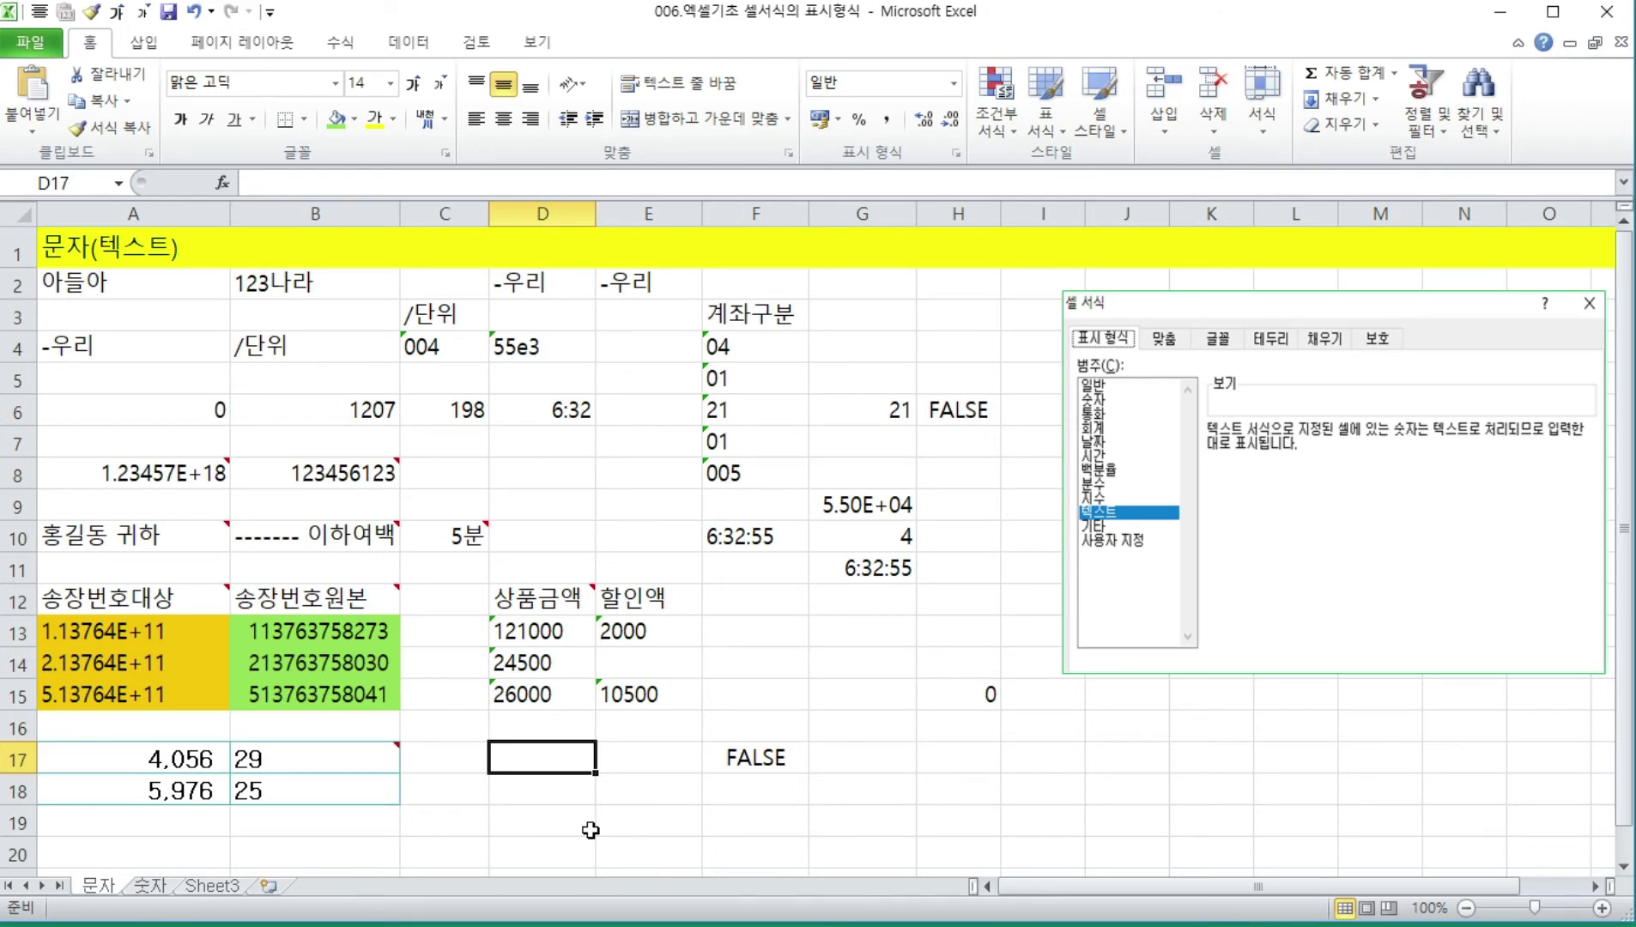
{"action": "left_click", "coordinate": [560, 792]}
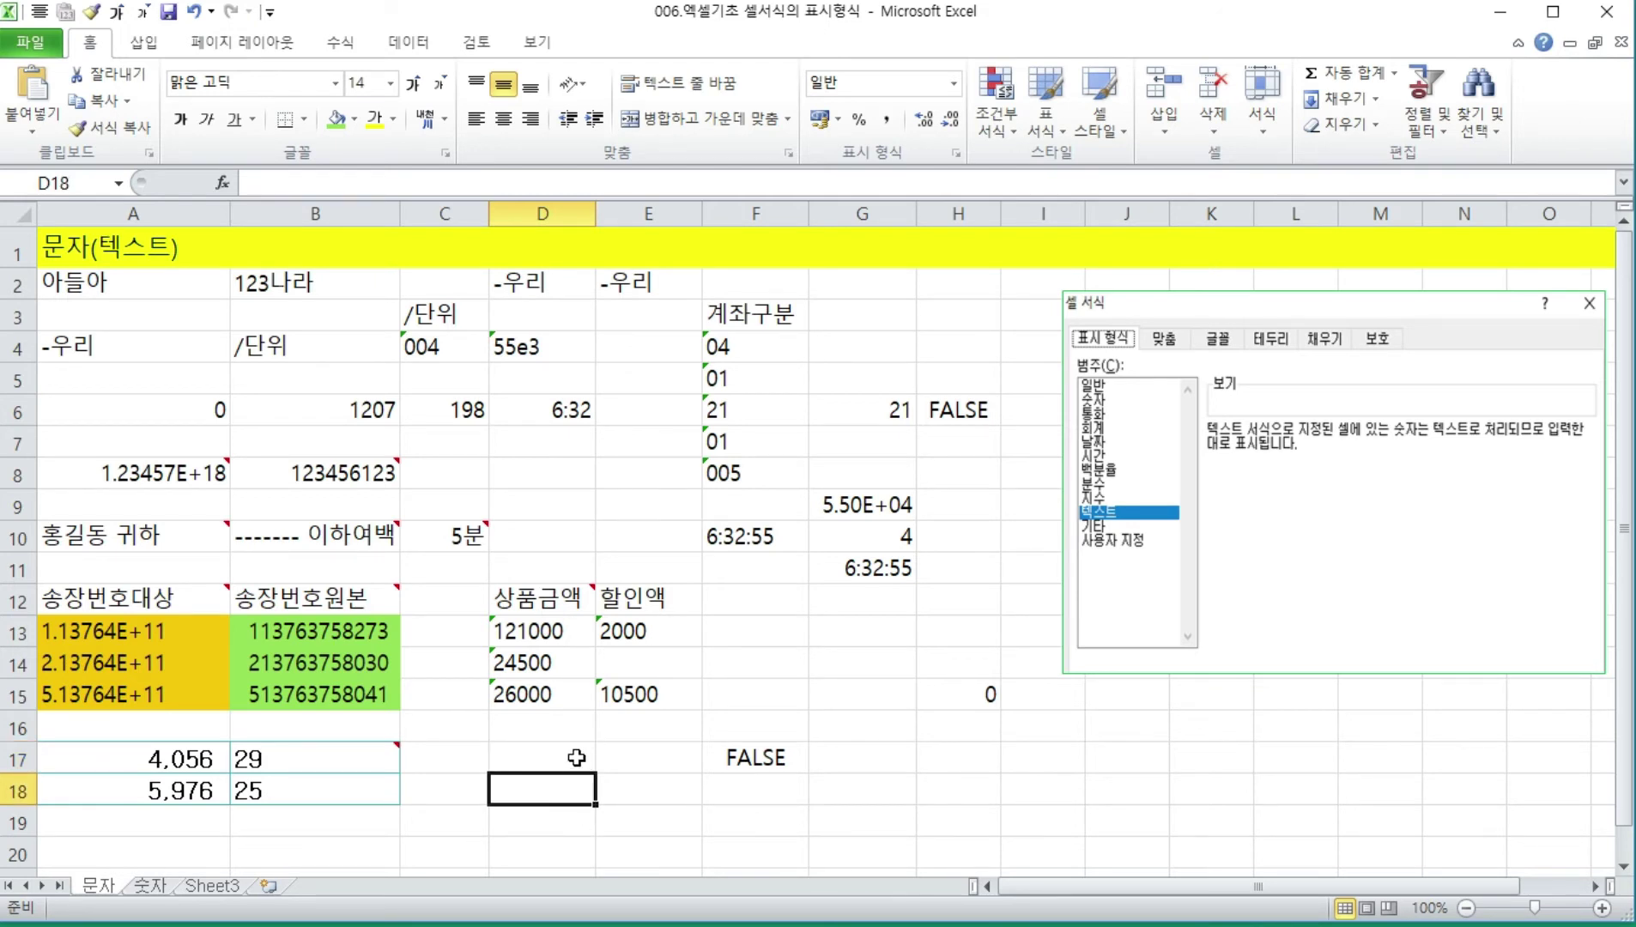
{"action": "double_click", "coordinate": [579, 757]}
{"action": "type", "text": "+"}
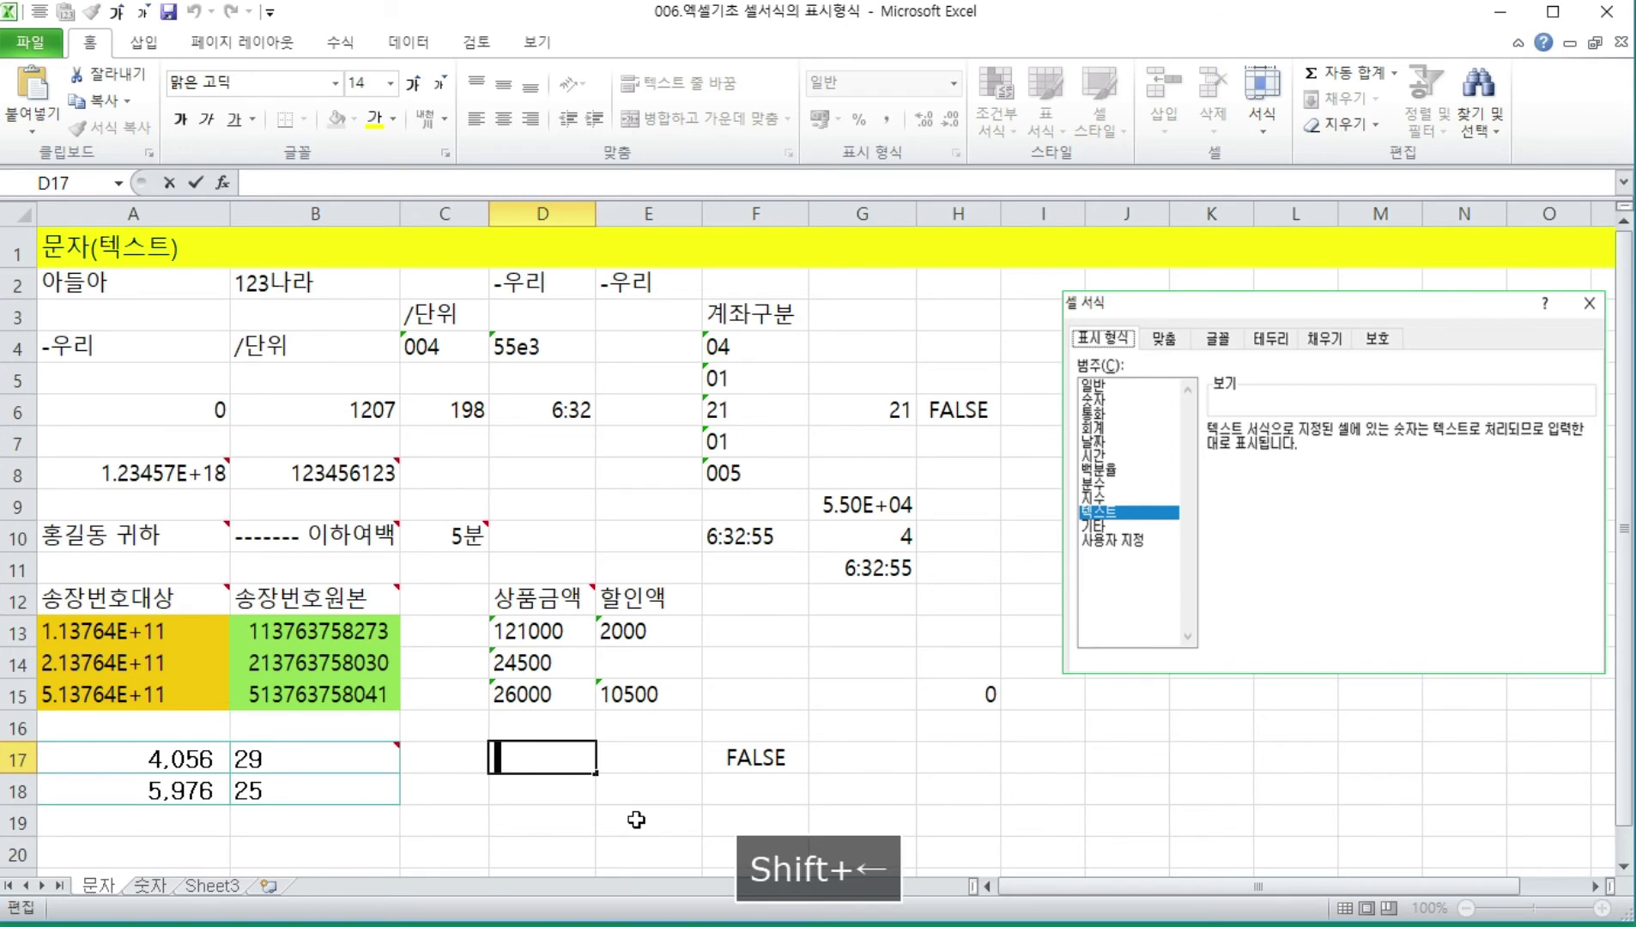
{"action": "key", "text": "Escape"}
{"action": "key", "text": "Down"}
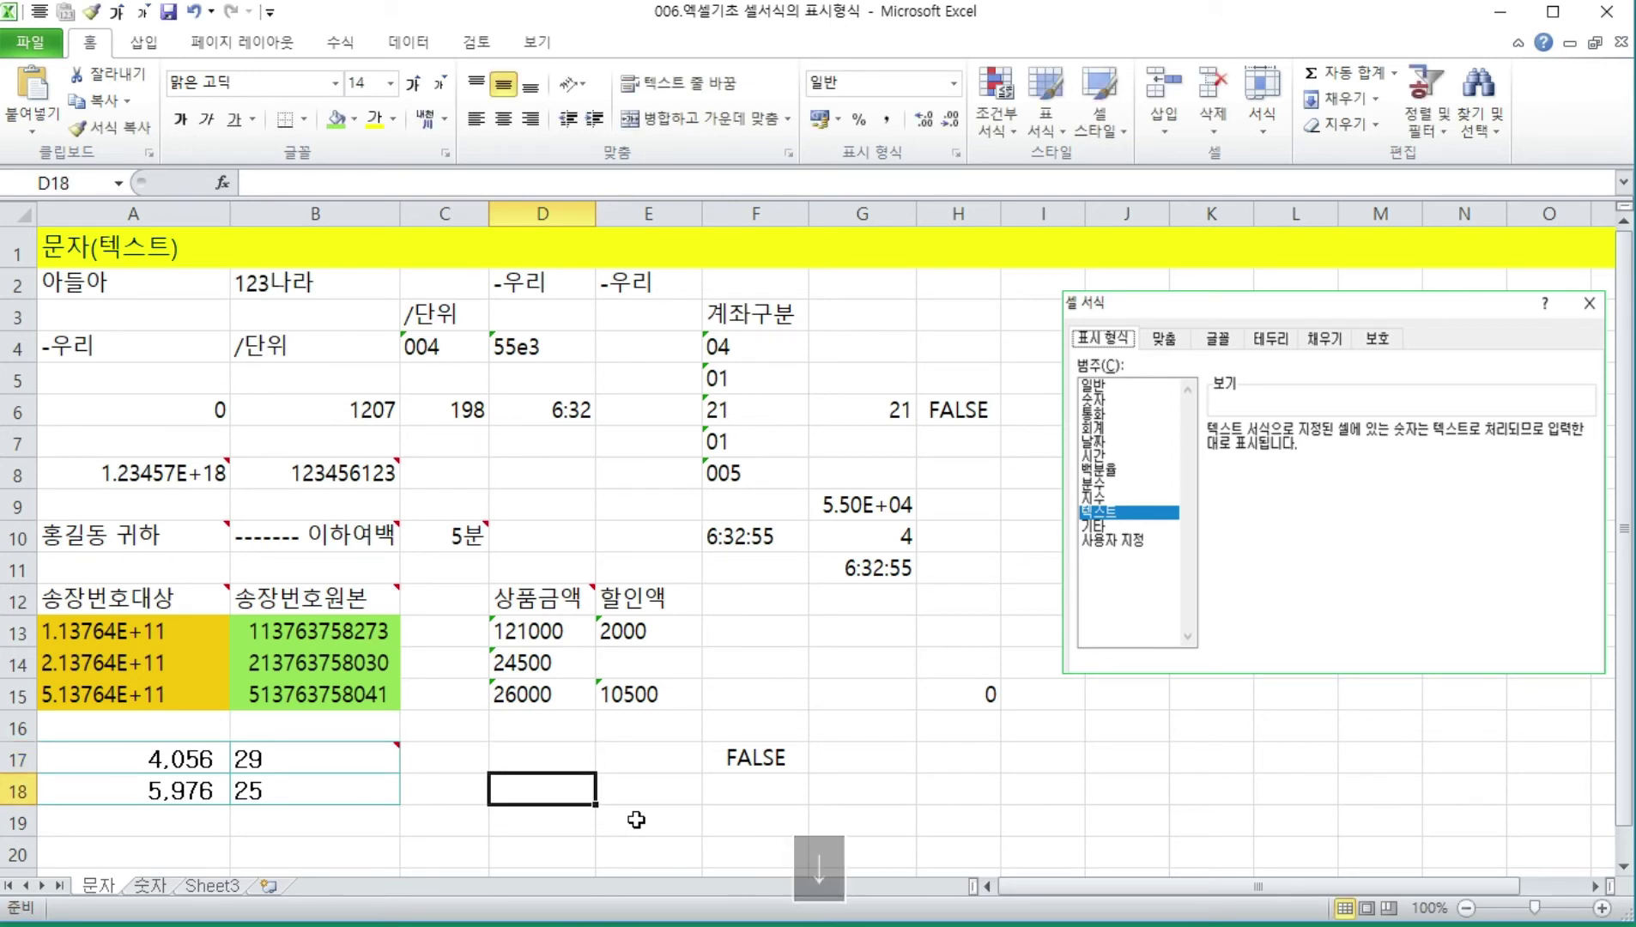
- Enter =CODE(D17) in D18 and fill the formula right into E18 to get both characters' codes
{"action": "type", "text": "="}
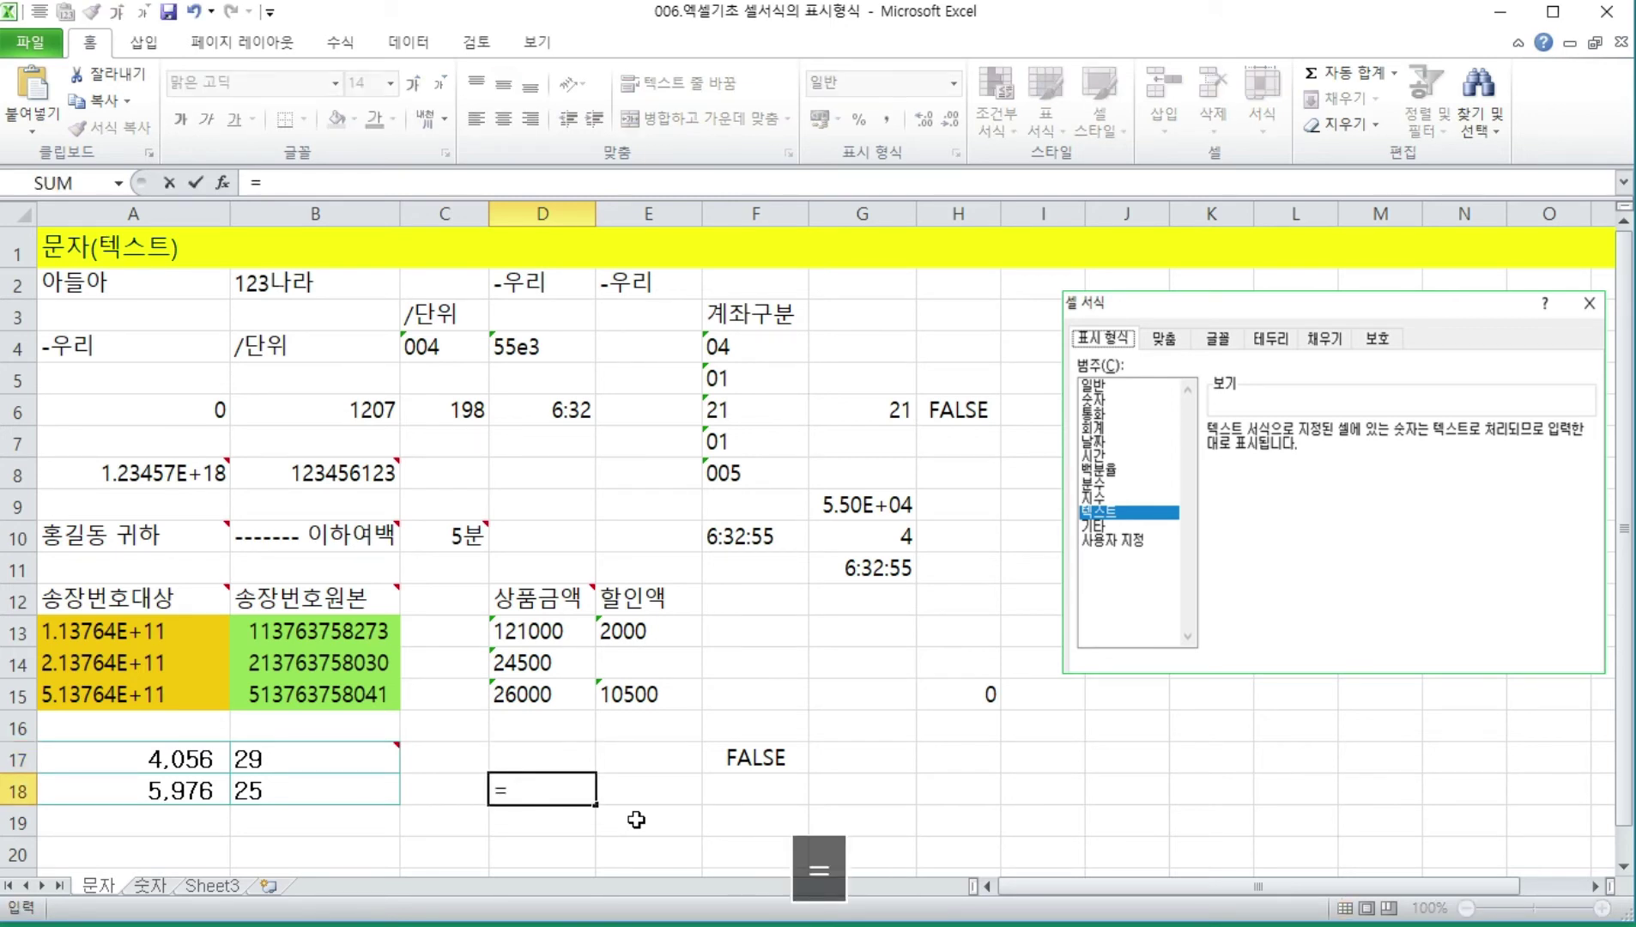
{"action": "type", "text": "co"}
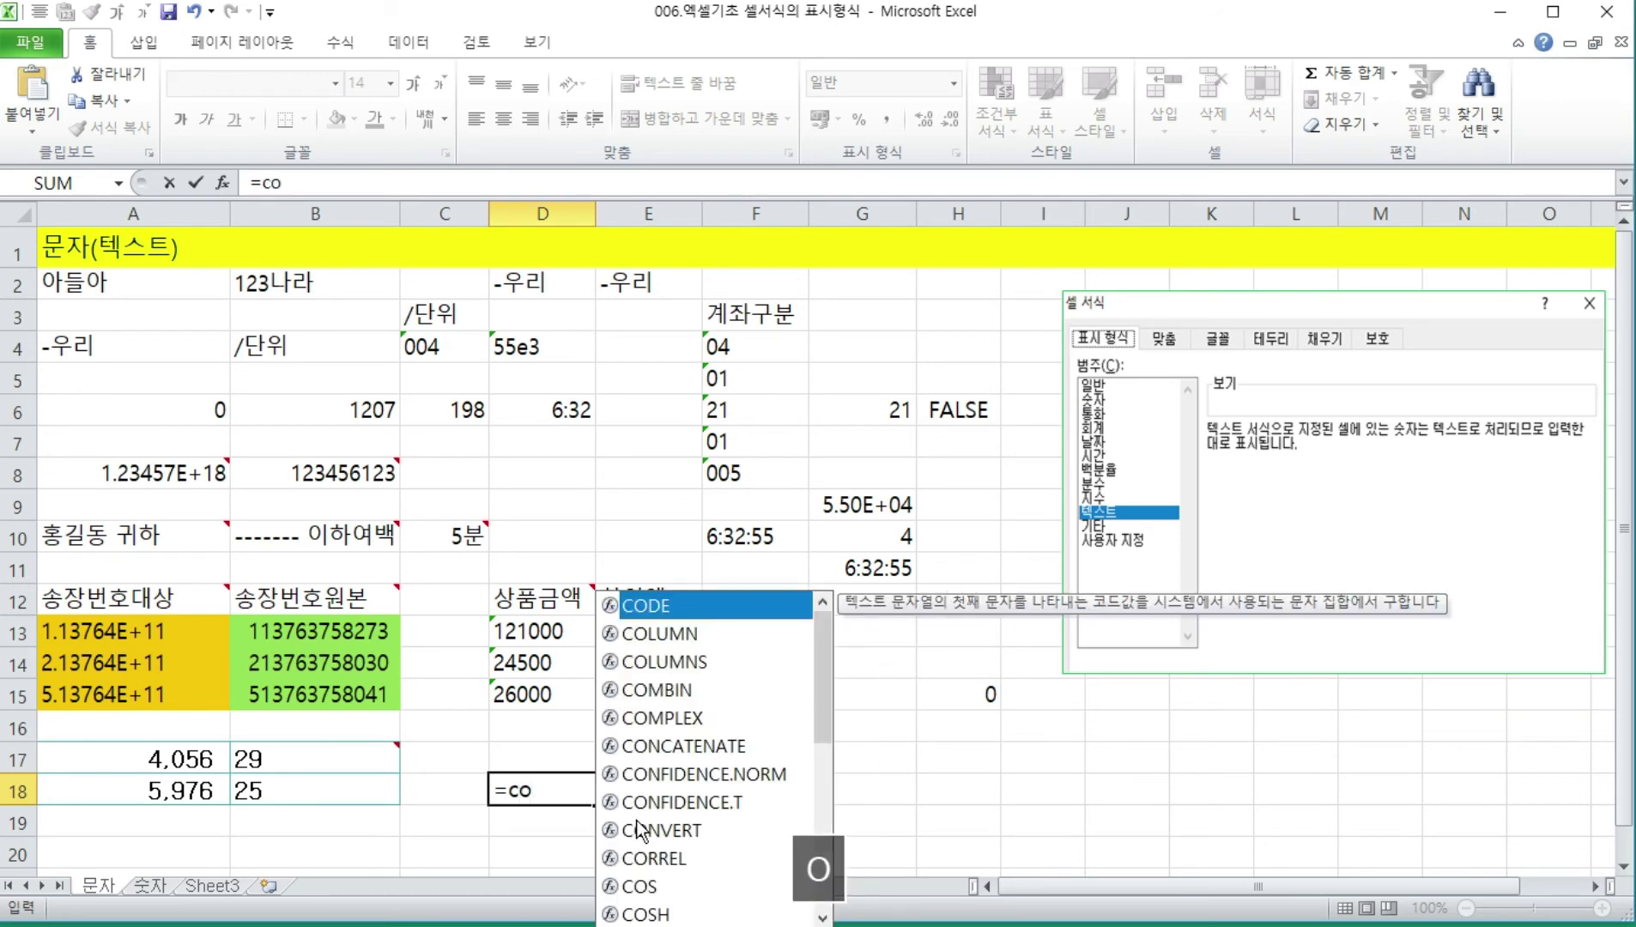
{"action": "key", "text": "Tab"}
{"action": "key", "text": "Up"}
{"action": "key", "text": "Return"}
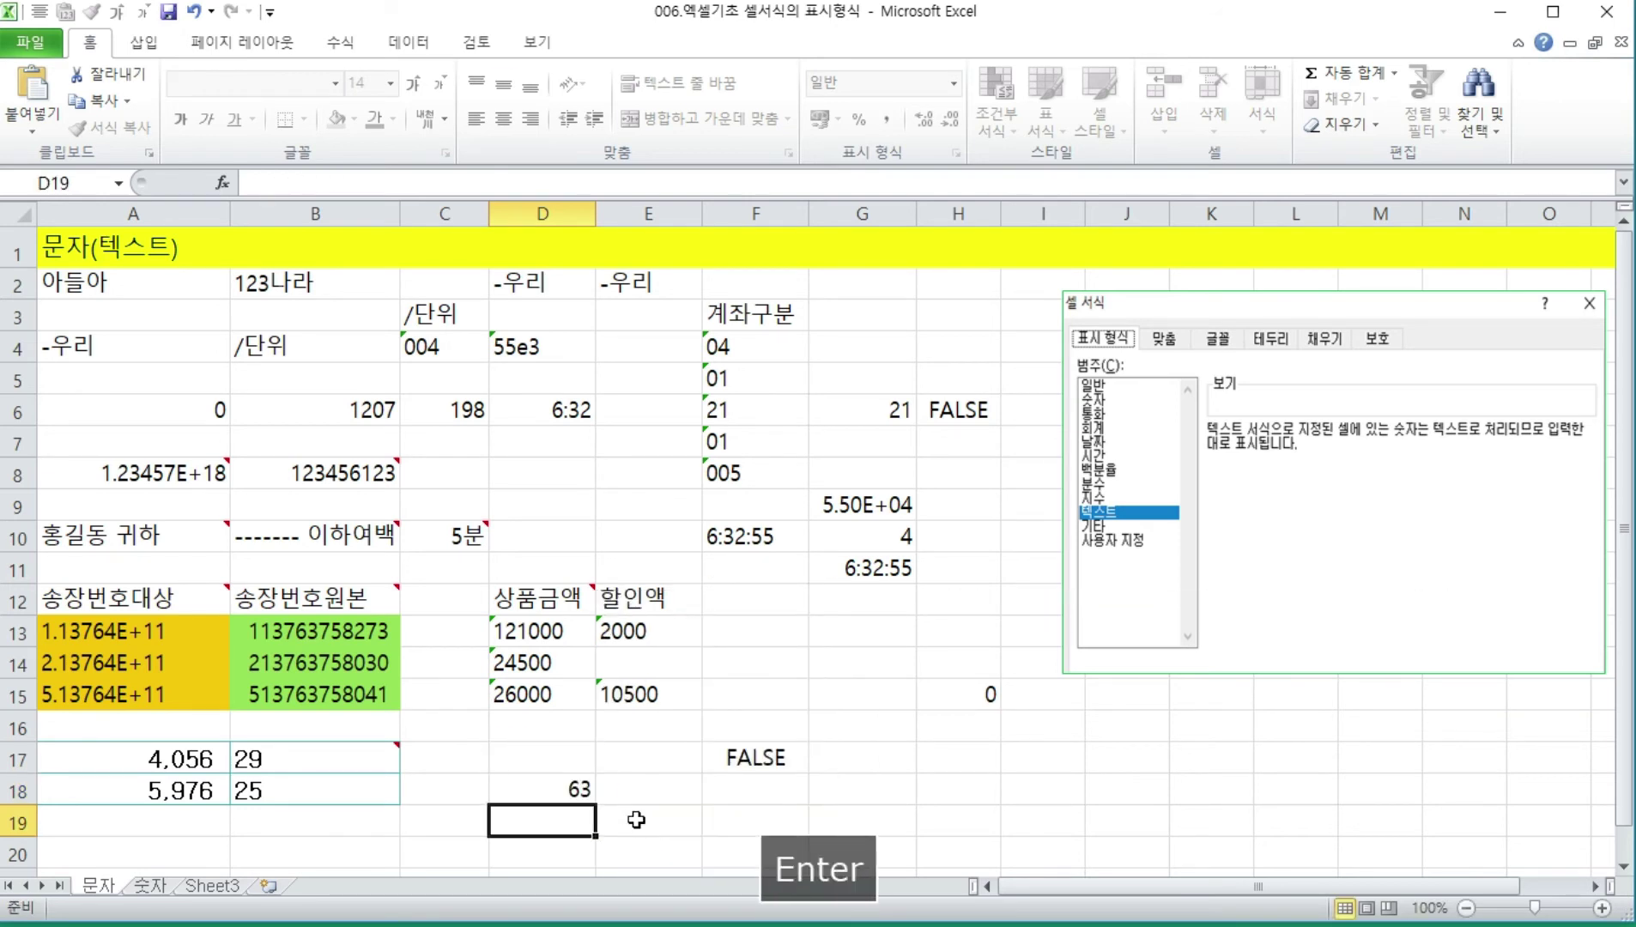
{"action": "key", "text": "Up"}
{"action": "key", "text": "shift+Right"}
{"action": "key", "text": "ctrl+r"}
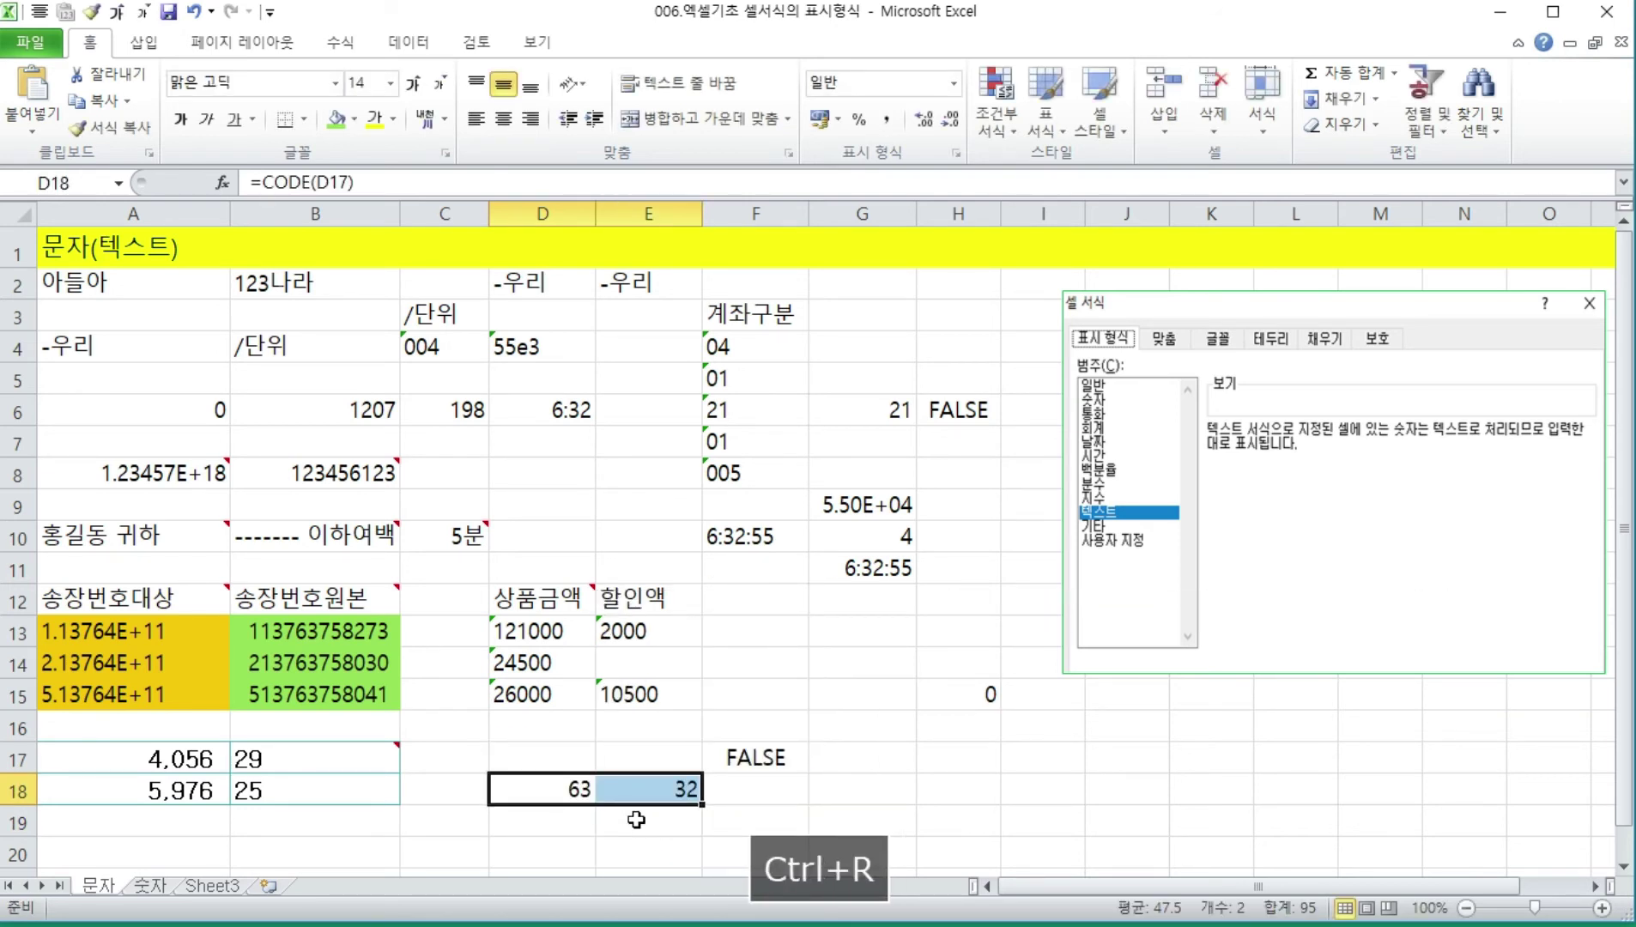
{"action": "key", "text": "Right"}
{"action": "key", "text": "Up"}
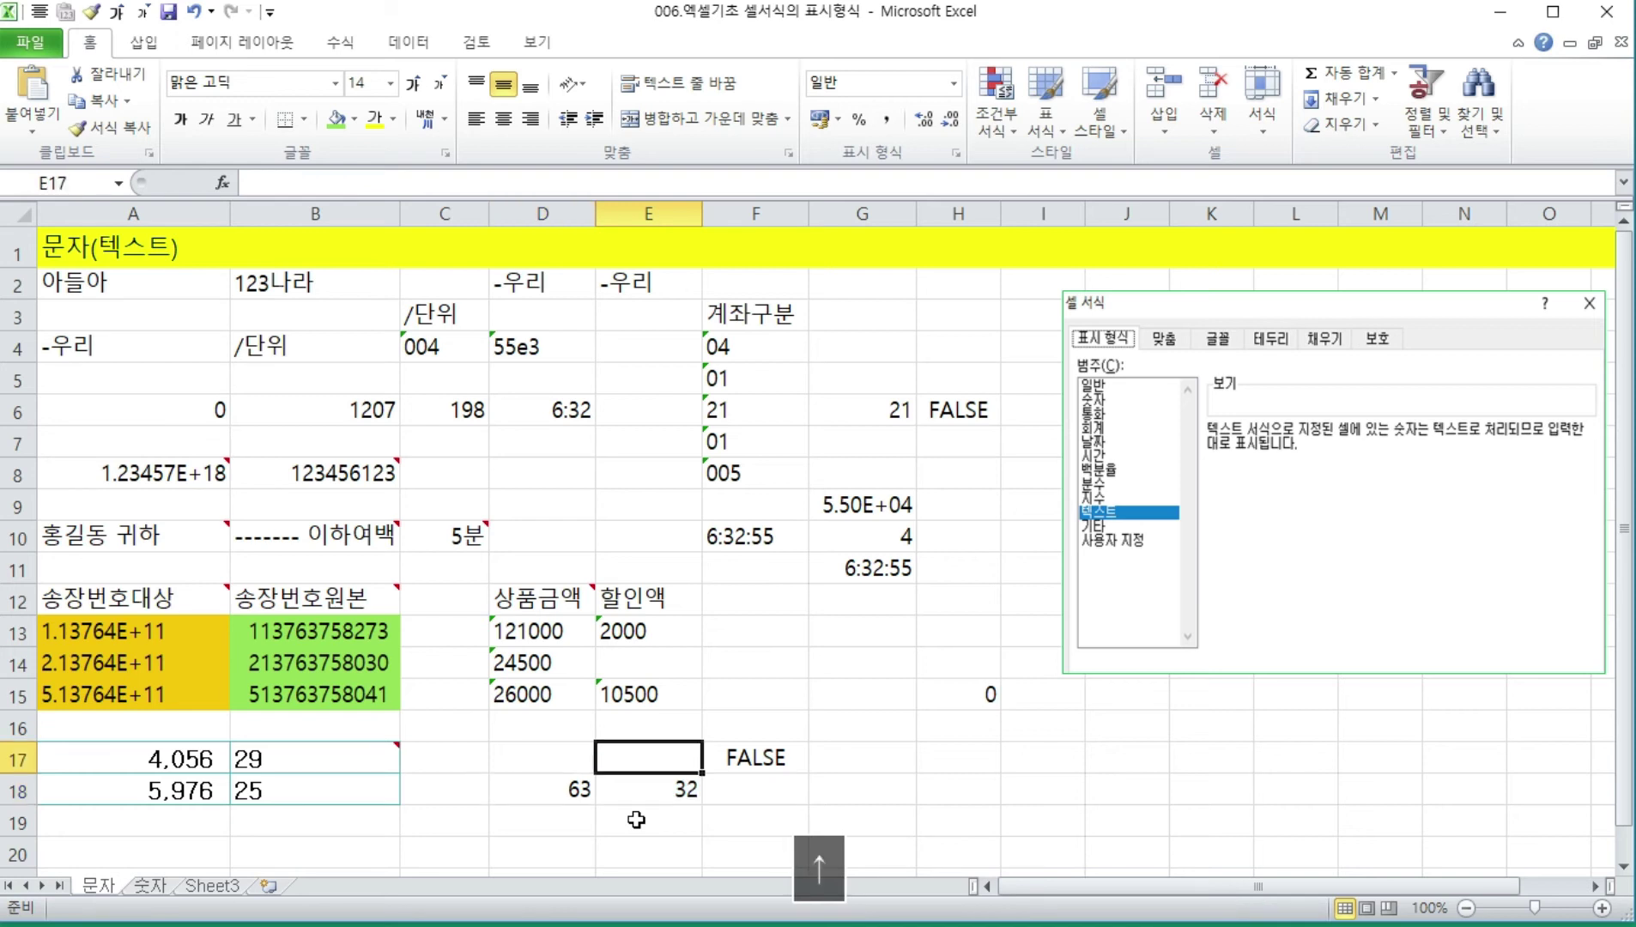
{"action": "left_click", "coordinate": [644, 797]}
{"action": "left_click", "coordinate": [572, 769]}
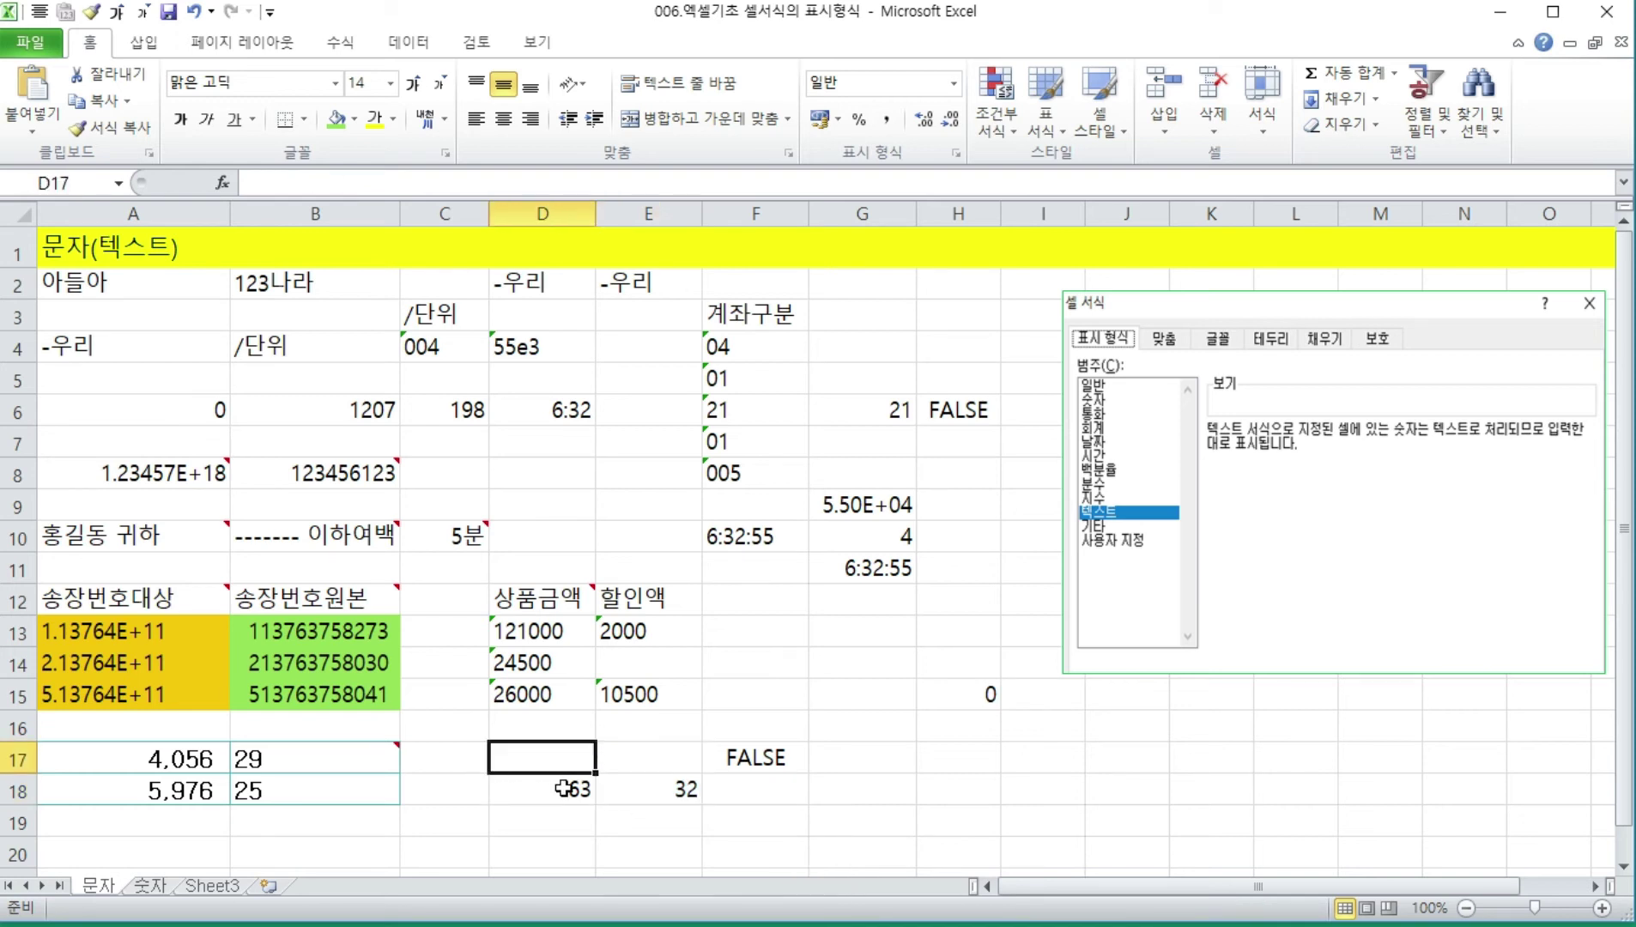
{"action": "left_click", "coordinate": [565, 794]}
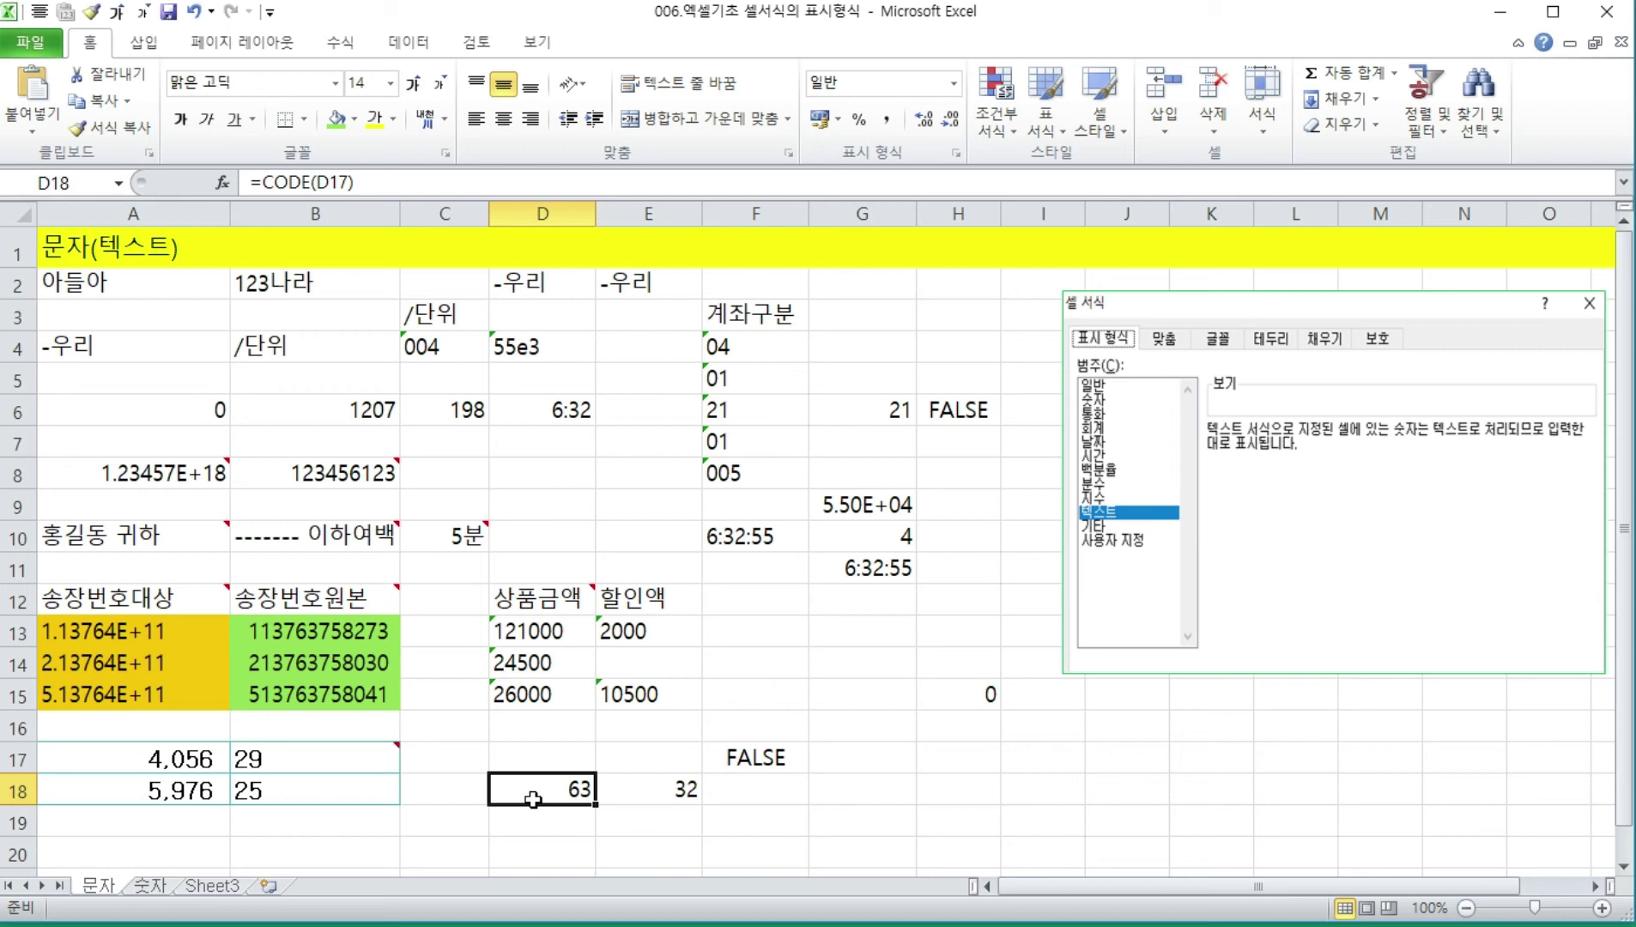
- Copy the invisible trailing character from the text in B17
{"action": "double_click", "coordinate": [310, 754]}
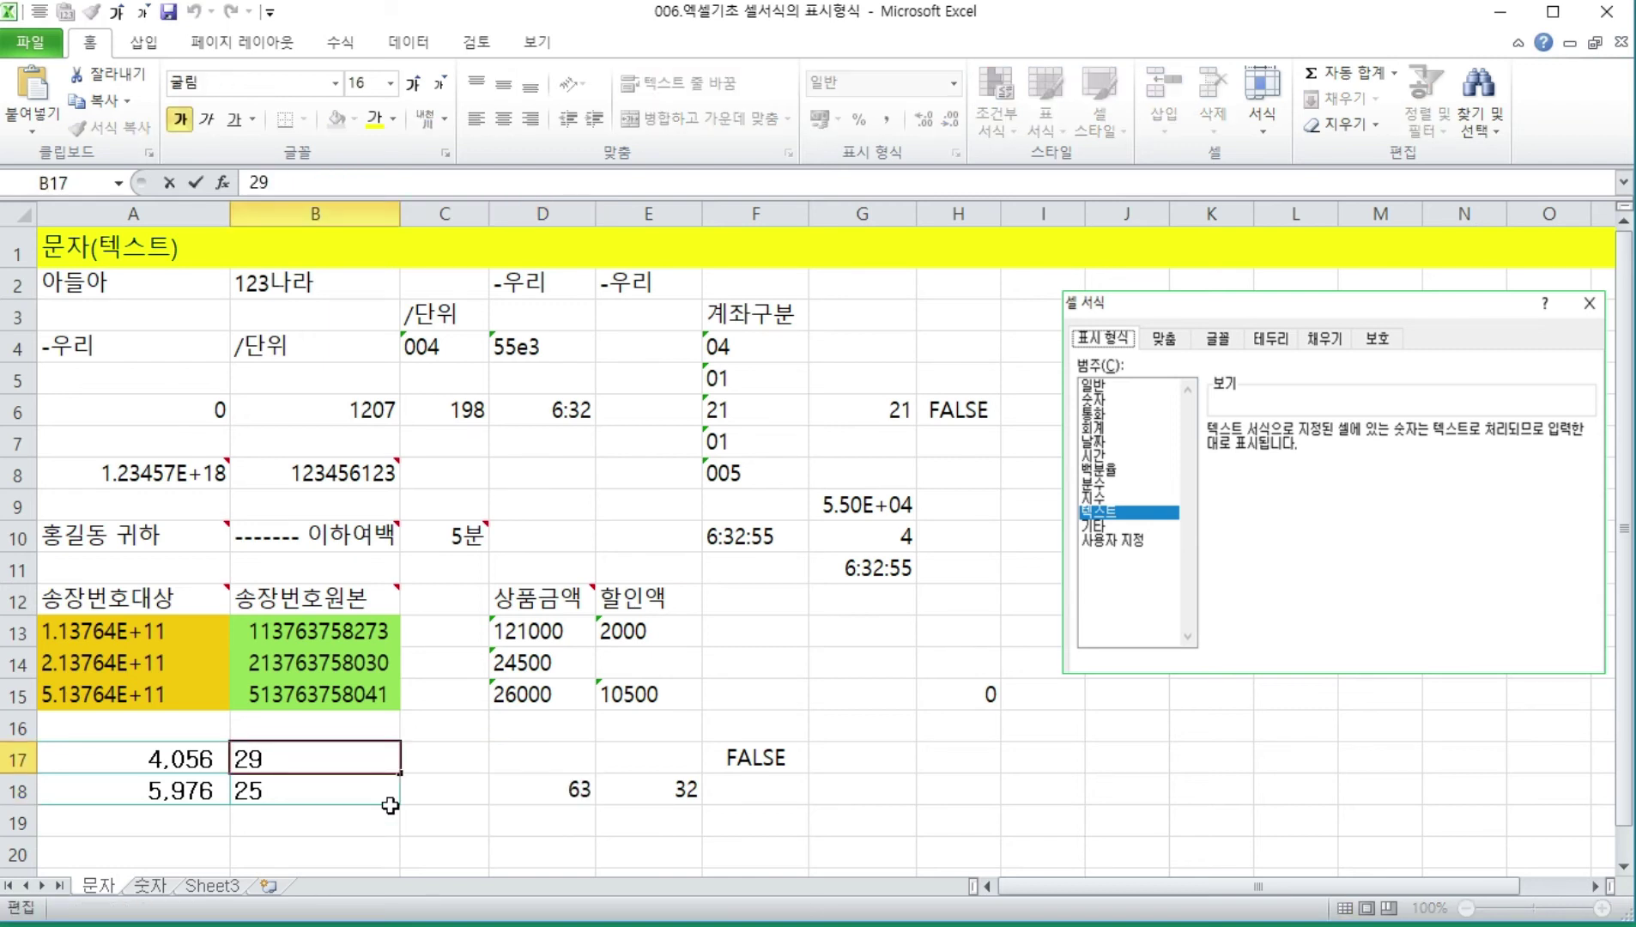
{"action": "key", "text": "shift+Left"}
{"action": "key", "text": "ctrl+c"}
{"action": "key", "text": "Return"}
{"action": "key", "text": "Up"}
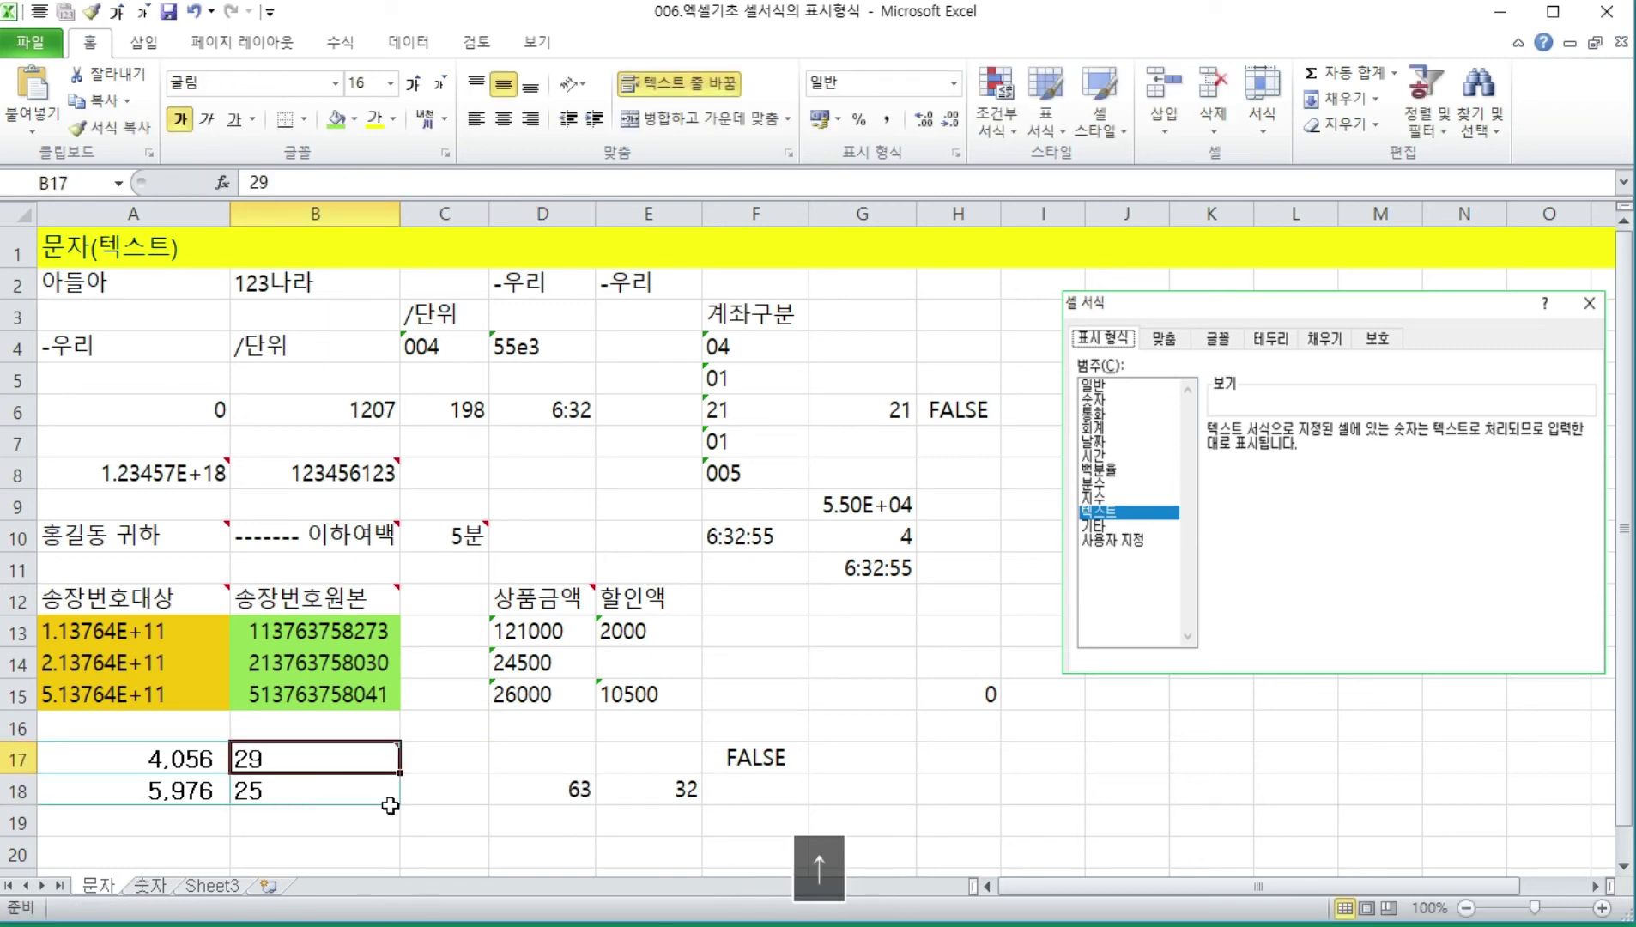
- Set up a replacement limited to A17:B18, with the copied invisible character as the search text and an empty replacement
{"action": "key", "text": "shift+Left"}
{"action": "key", "text": "shift+Down"}
{"action": "key", "text": "ctrl+f"}
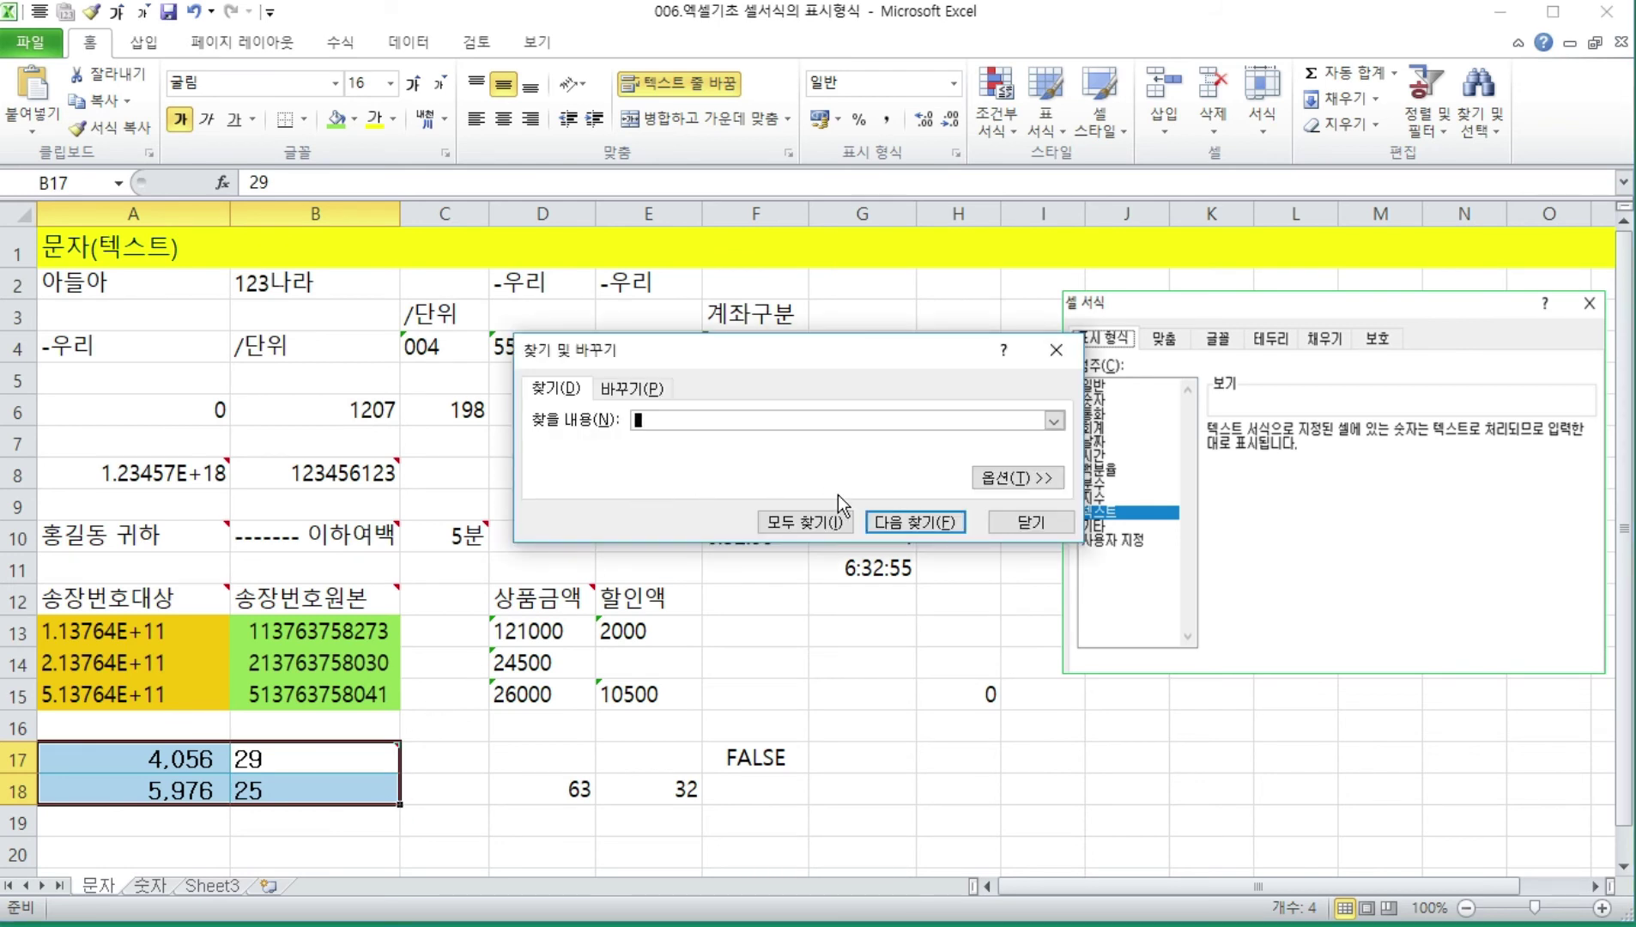
{"action": "left_click", "coordinate": [1050, 519]}
{"action": "left_click", "coordinate": [1494, 127]}
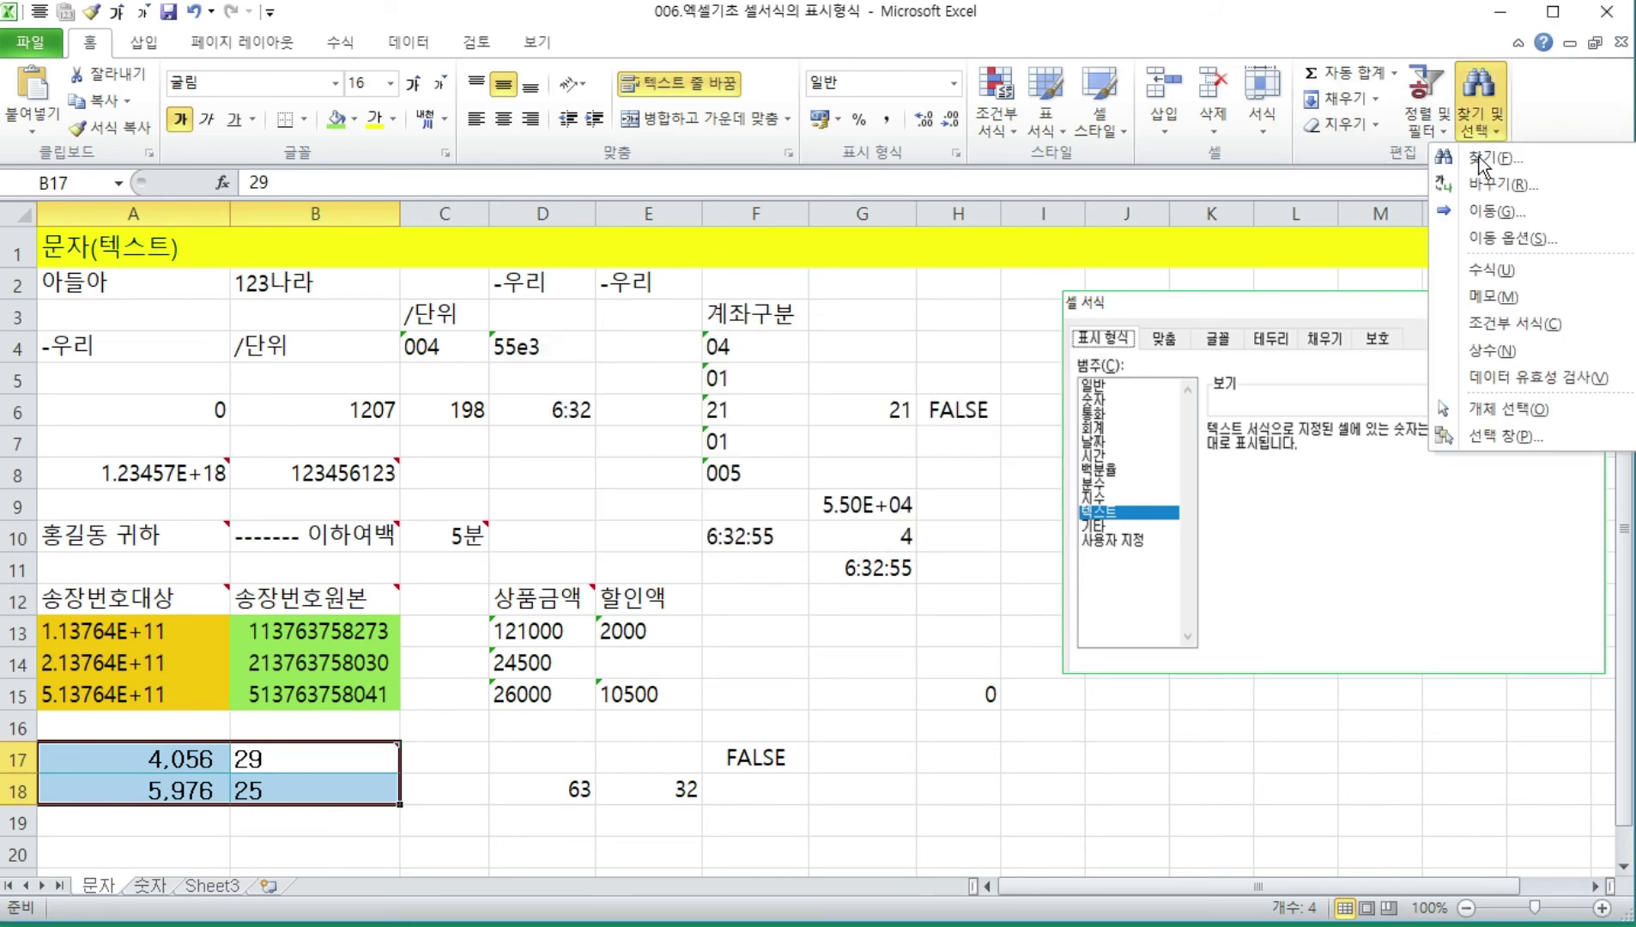
{"action": "left_click", "coordinate": [1483, 161]}
{"action": "key", "text": "ctrl+v"}
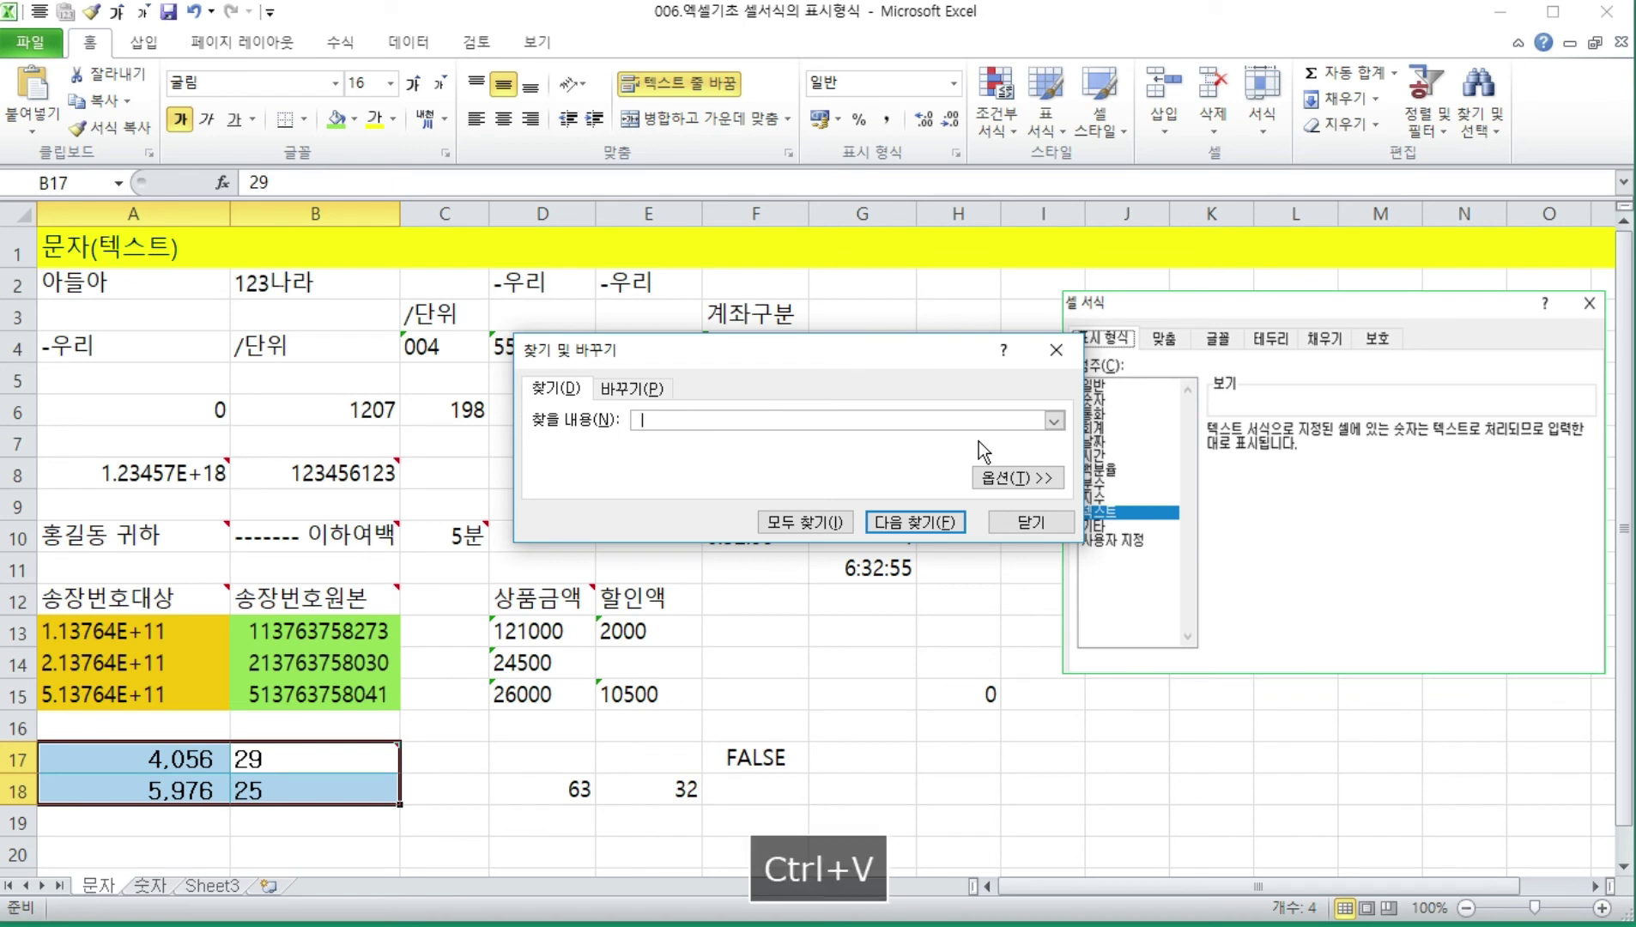
{"action": "left_click", "coordinate": [650, 388]}
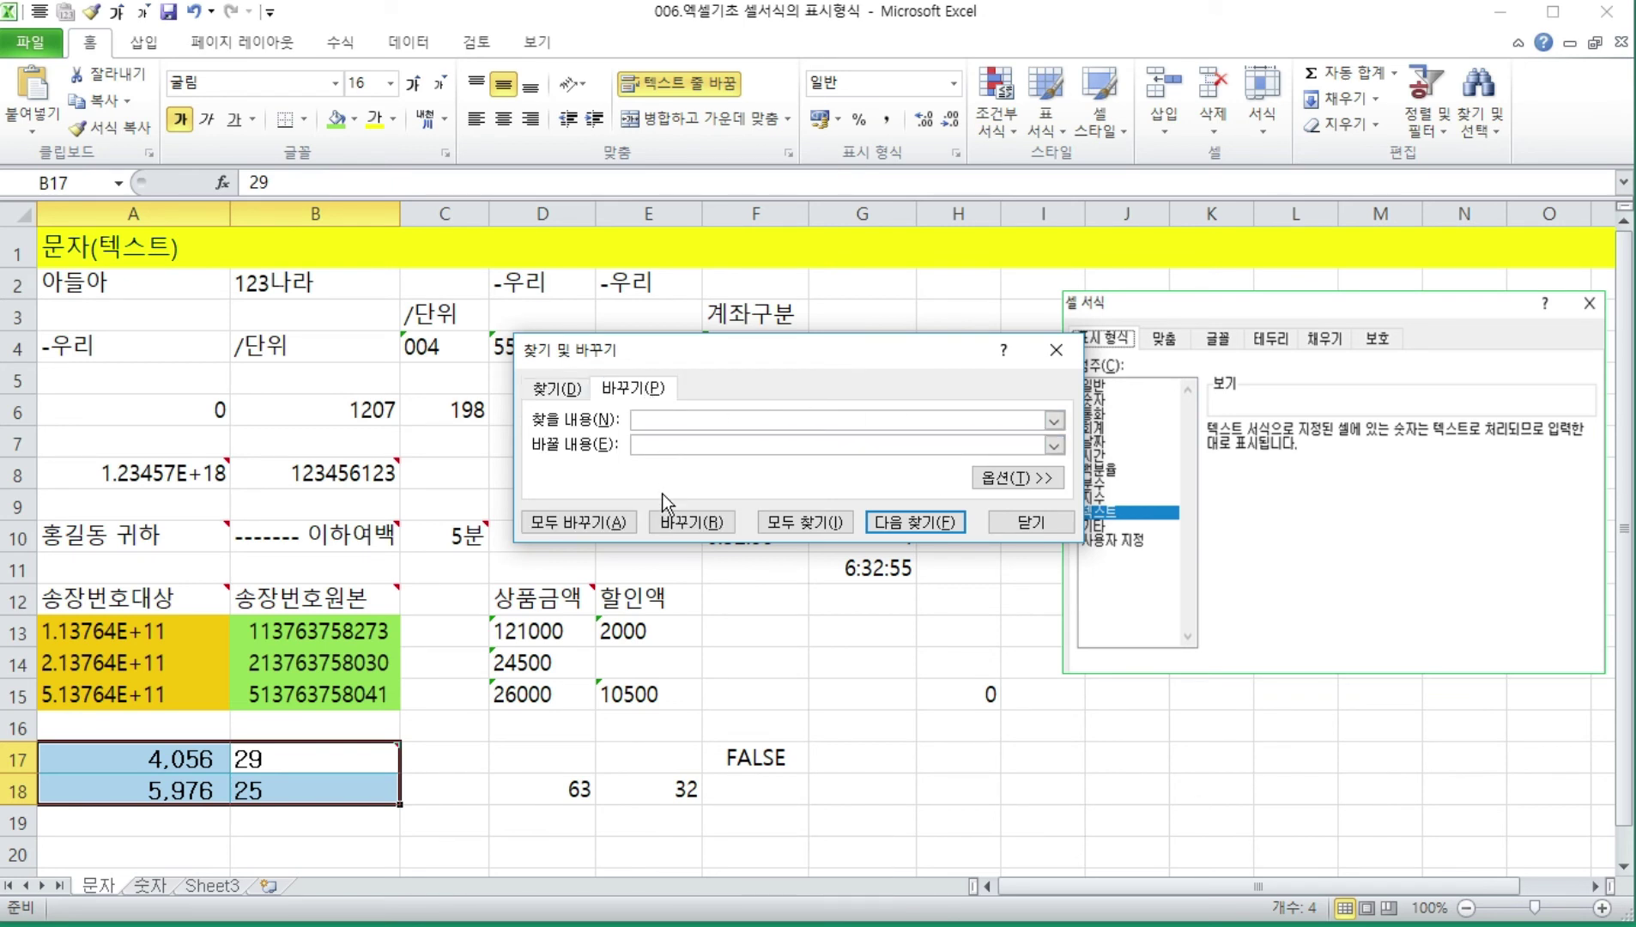
- Replace the invisible character with nothing in B17 and A18 individually, and replace all remaining occurrences in the selection
{"action": "left_click", "coordinate": [721, 525]}
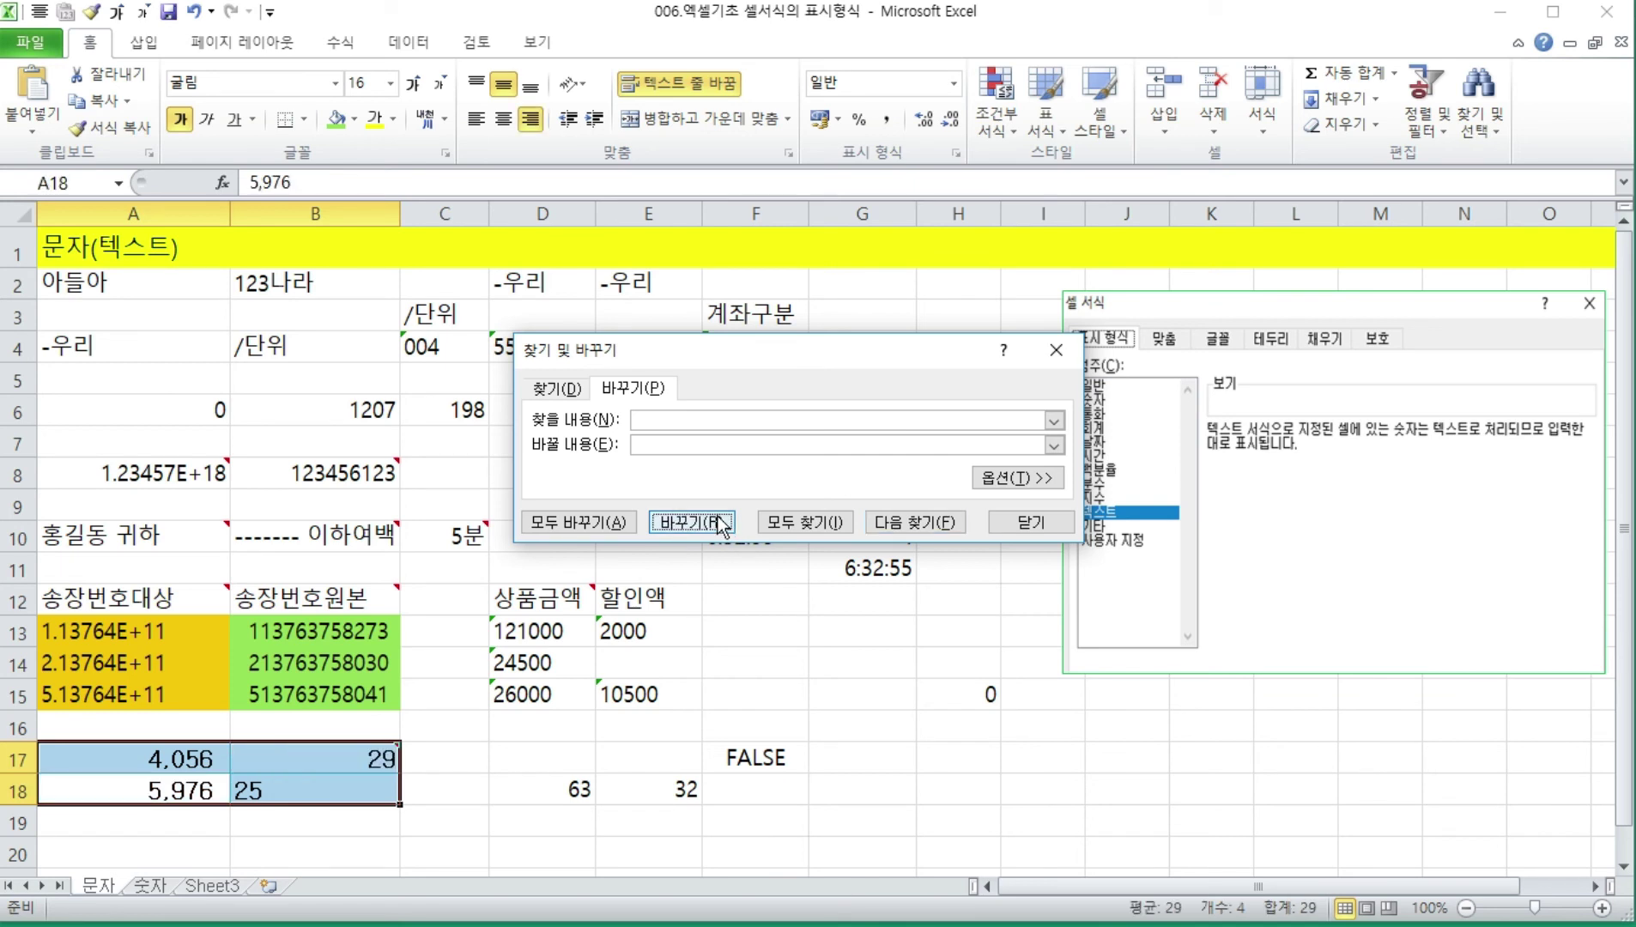
{"action": "left_click", "coordinate": [721, 526]}
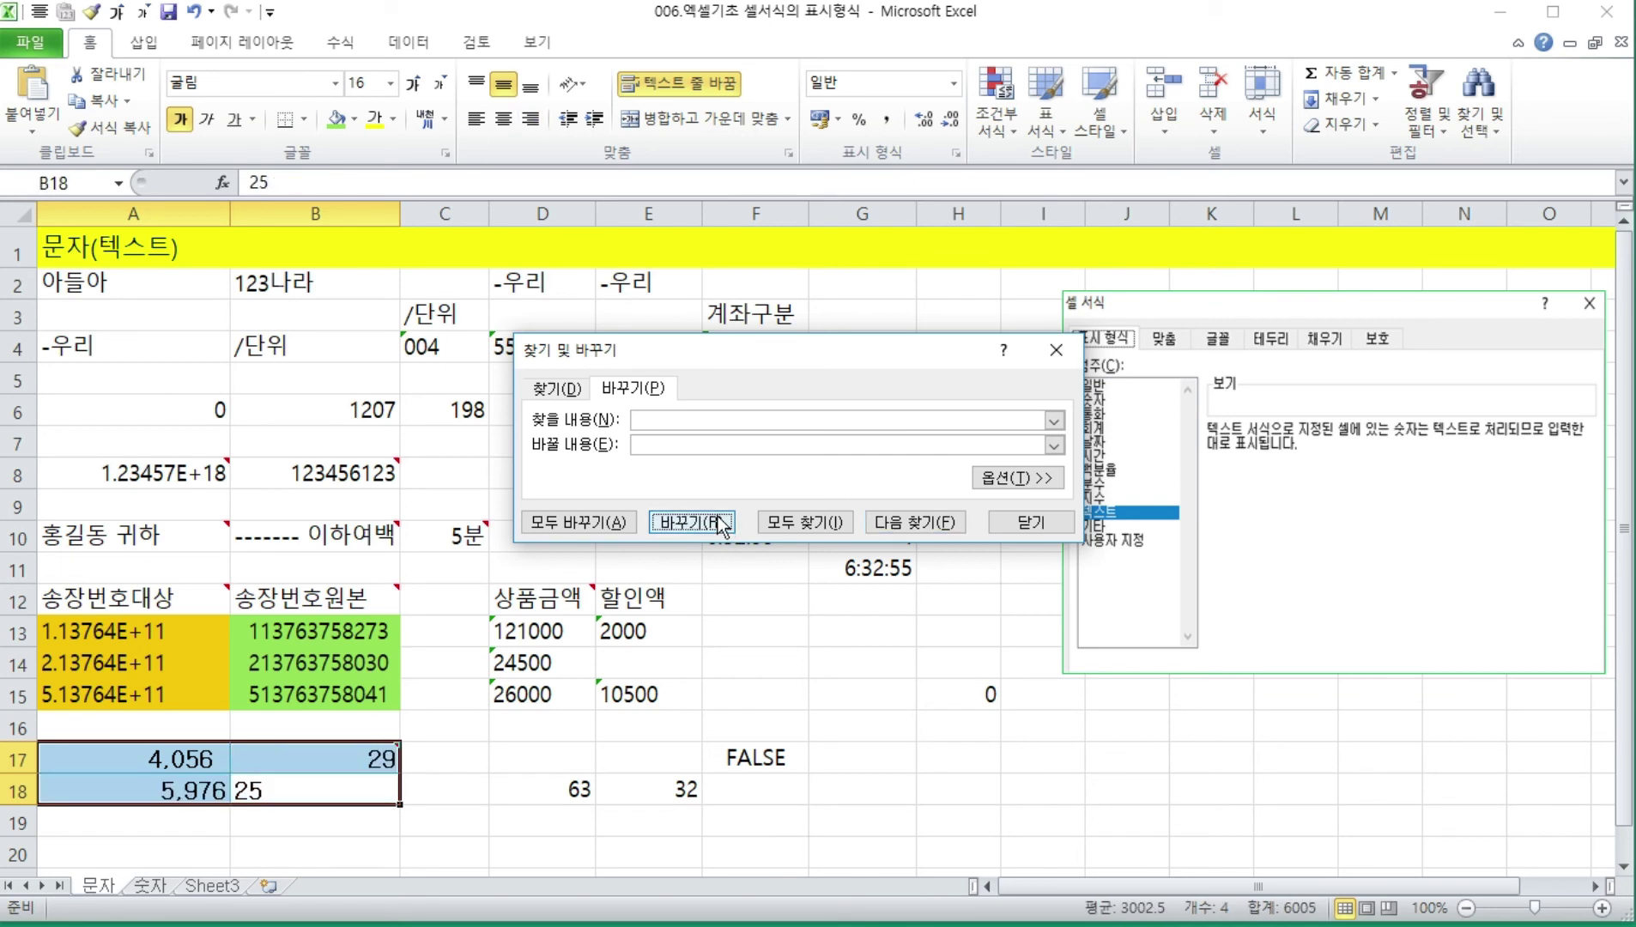
{"action": "left_click", "coordinate": [576, 525]}
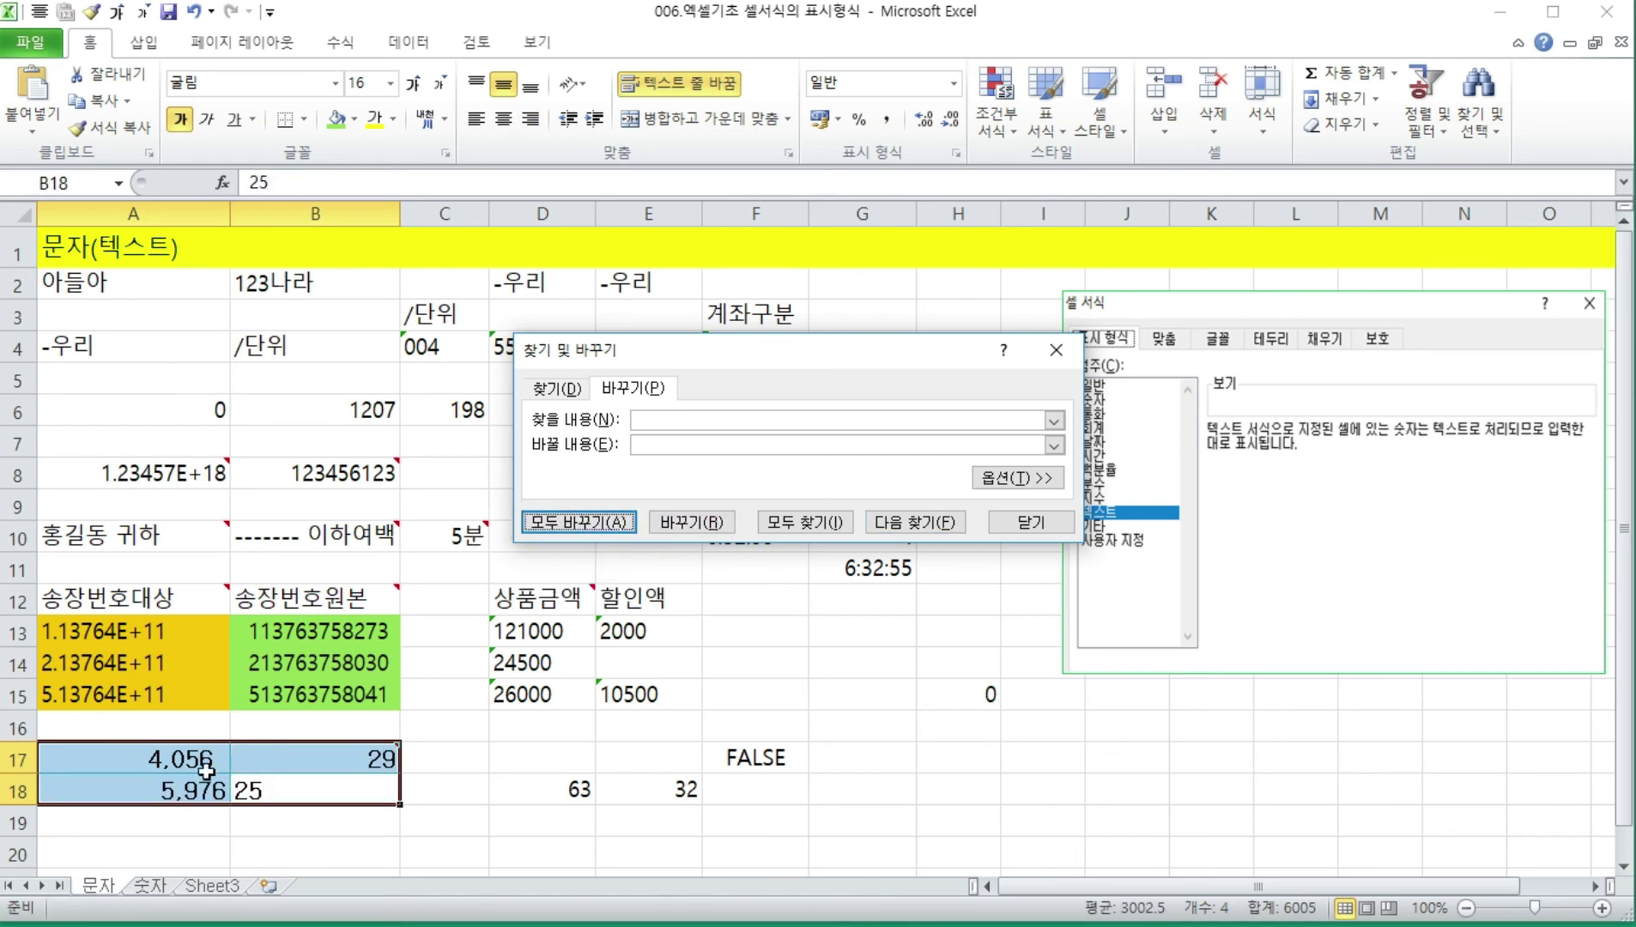
{"action": "left_click", "coordinate": [570, 522]}
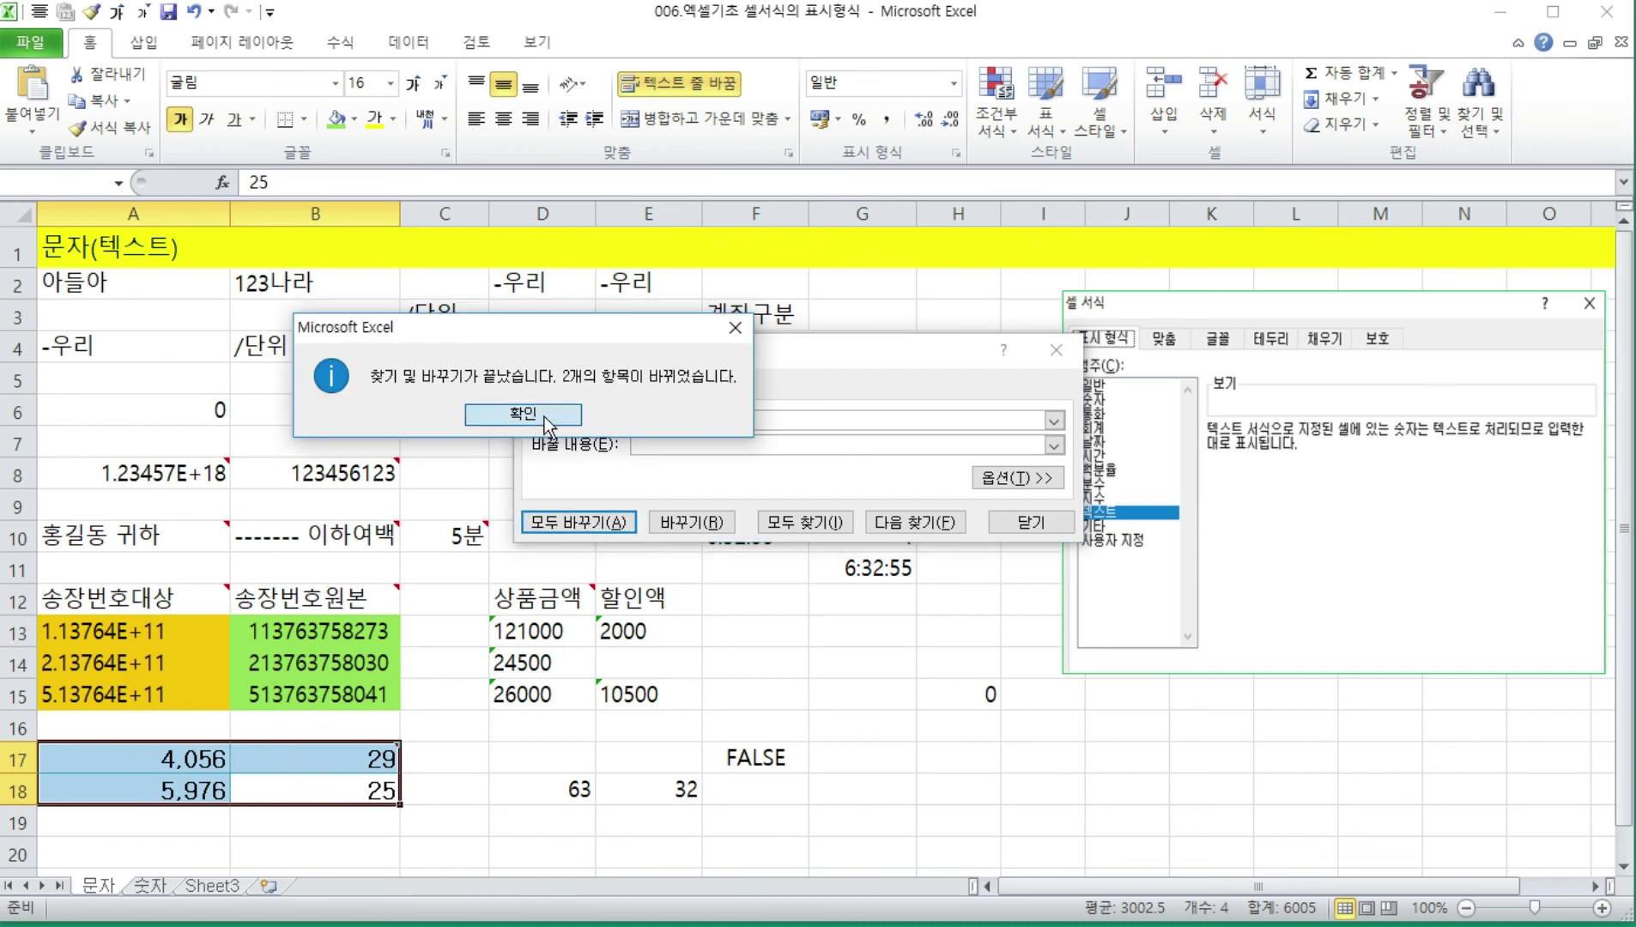
{"action": "left_click", "coordinate": [544, 416]}
{"action": "left_click", "coordinate": [1023, 525]}
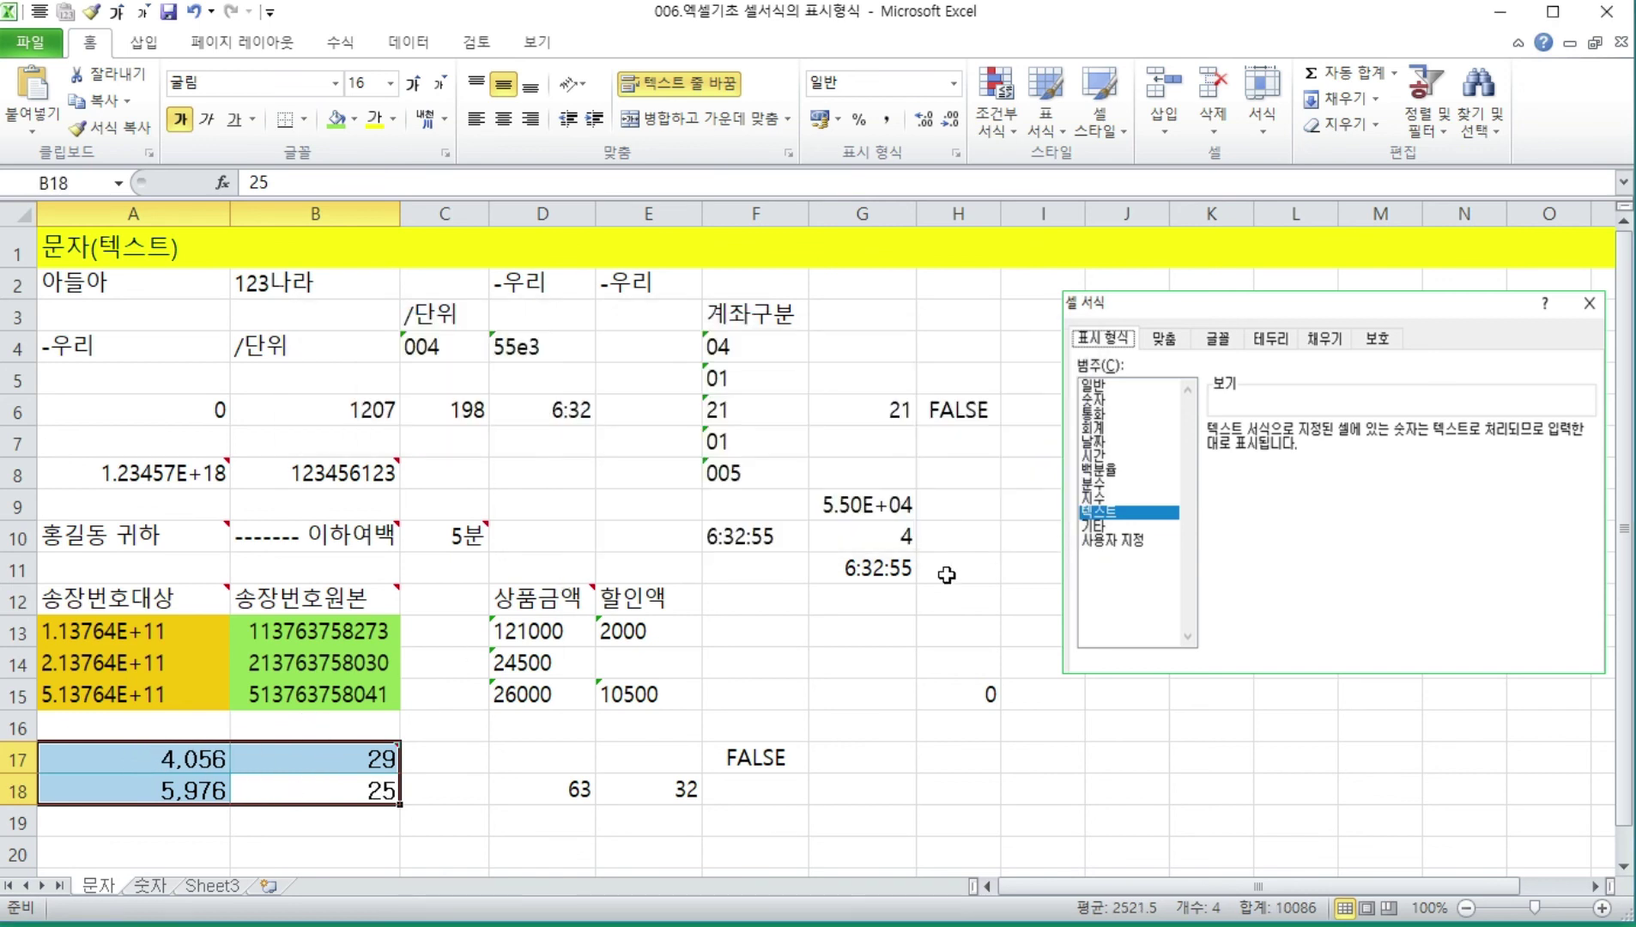
- Check each converted value in A17:B18 and the sum of the whole range
{"action": "left_click", "coordinate": [189, 758]}
{"action": "key", "text": "Down"}
{"action": "key", "text": "Right"}
{"action": "key", "text": "Up"}
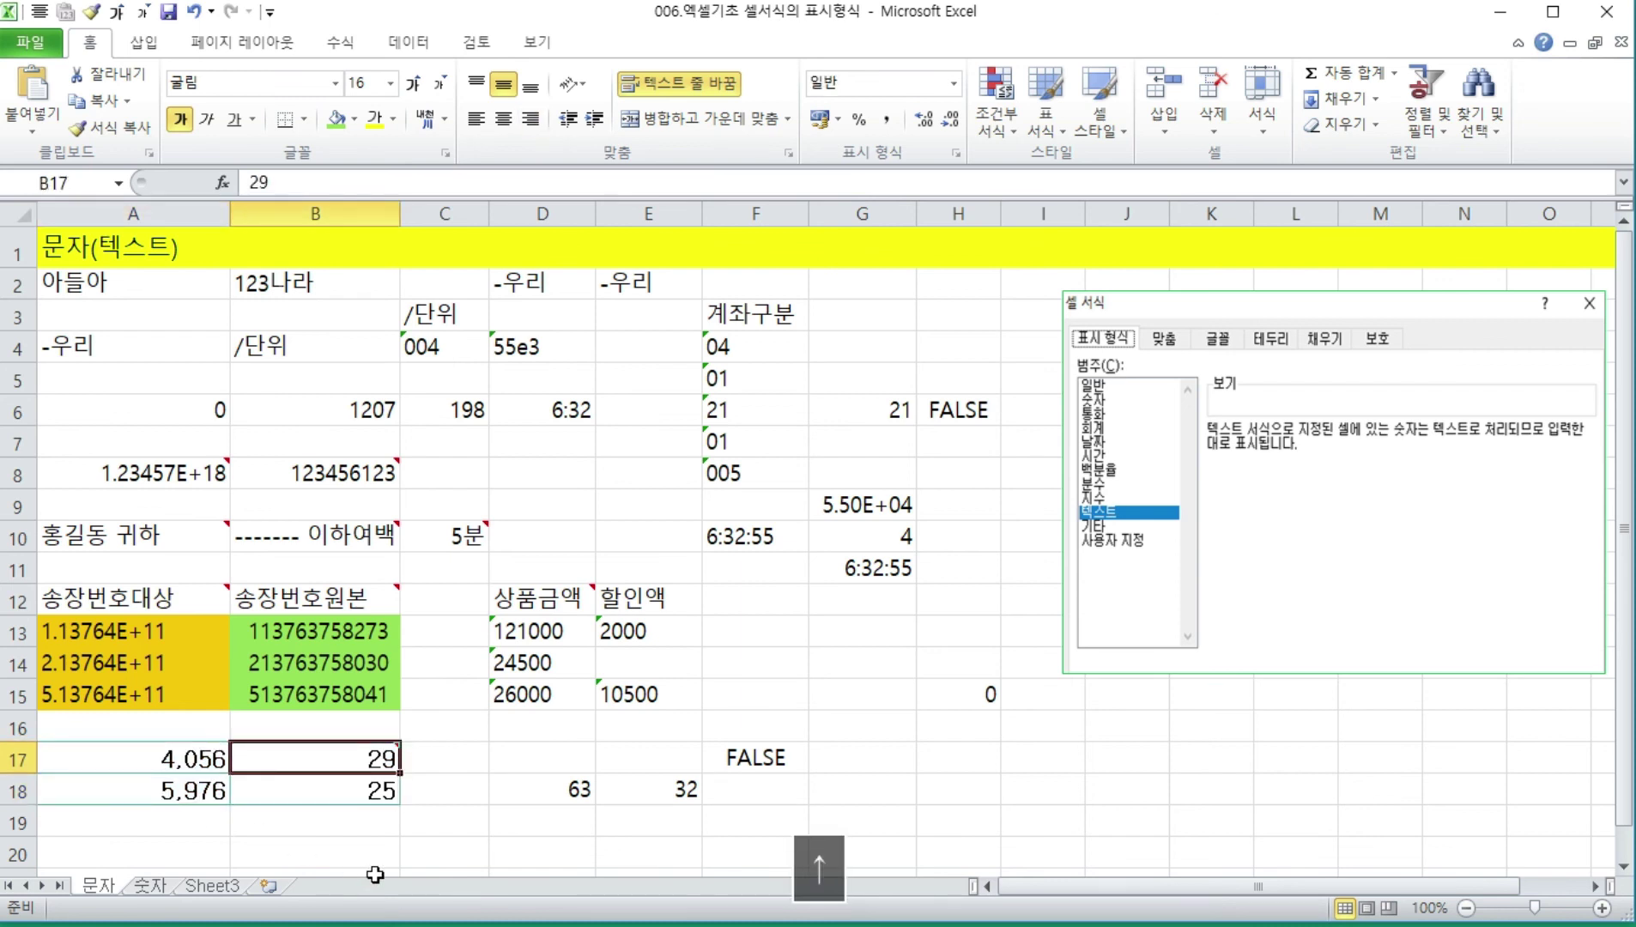
{"action": "key", "text": "Left"}
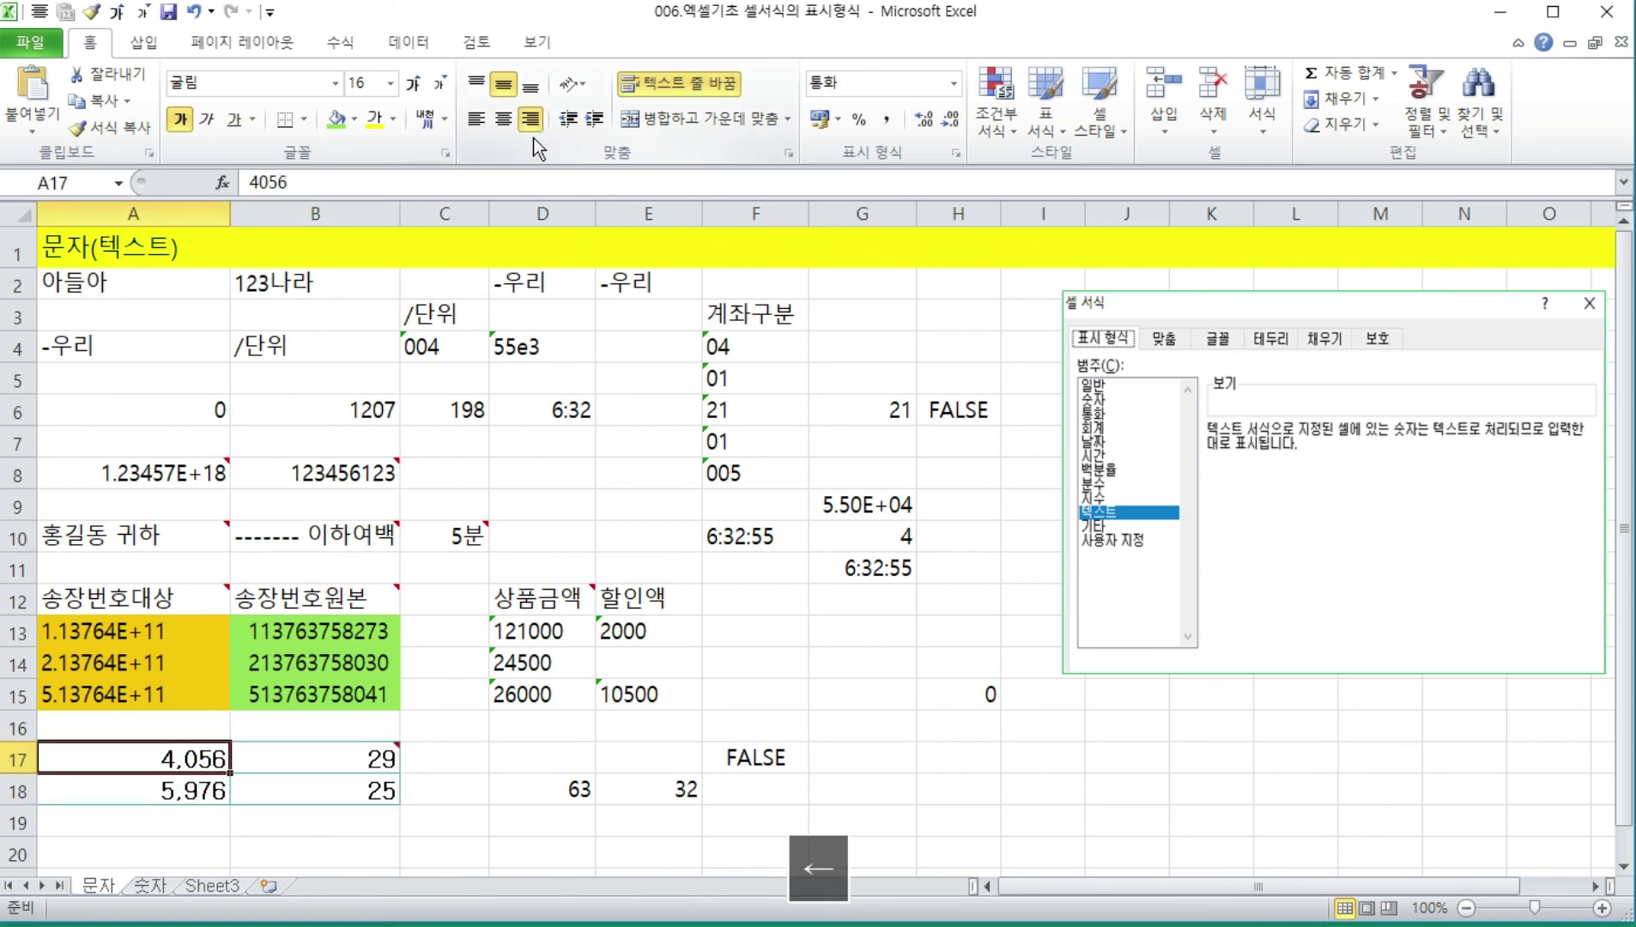
{"action": "key", "text": "shift+Right"}
{"action": "key", "text": "shift+Down"}
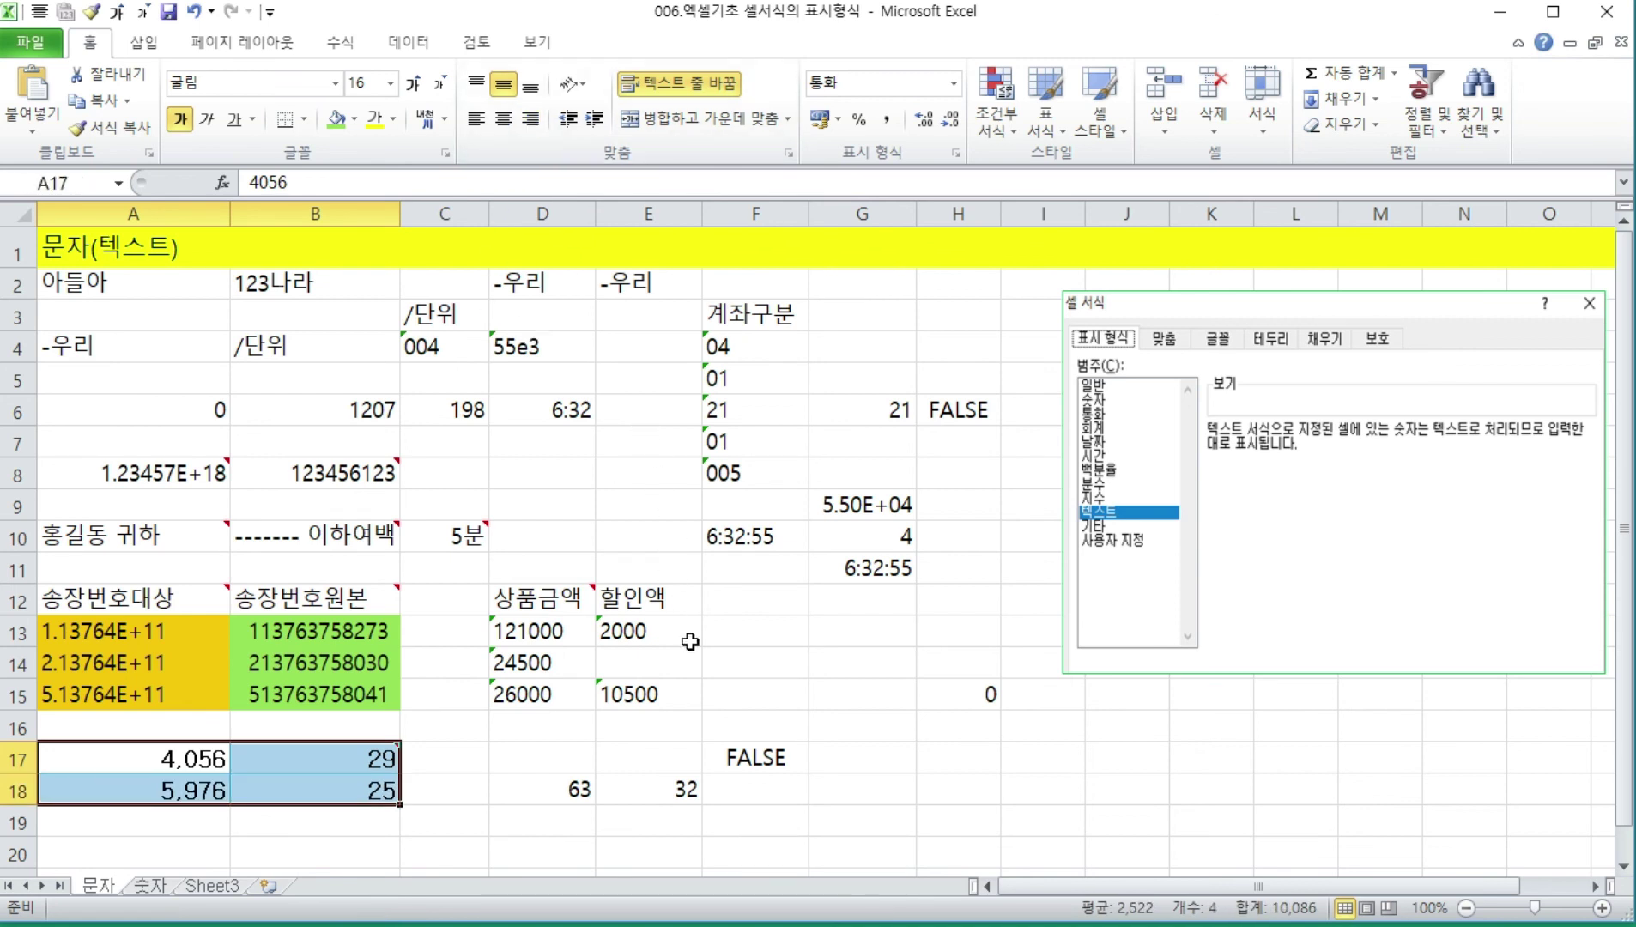
{"action": "left_click", "coordinate": [691, 672]}
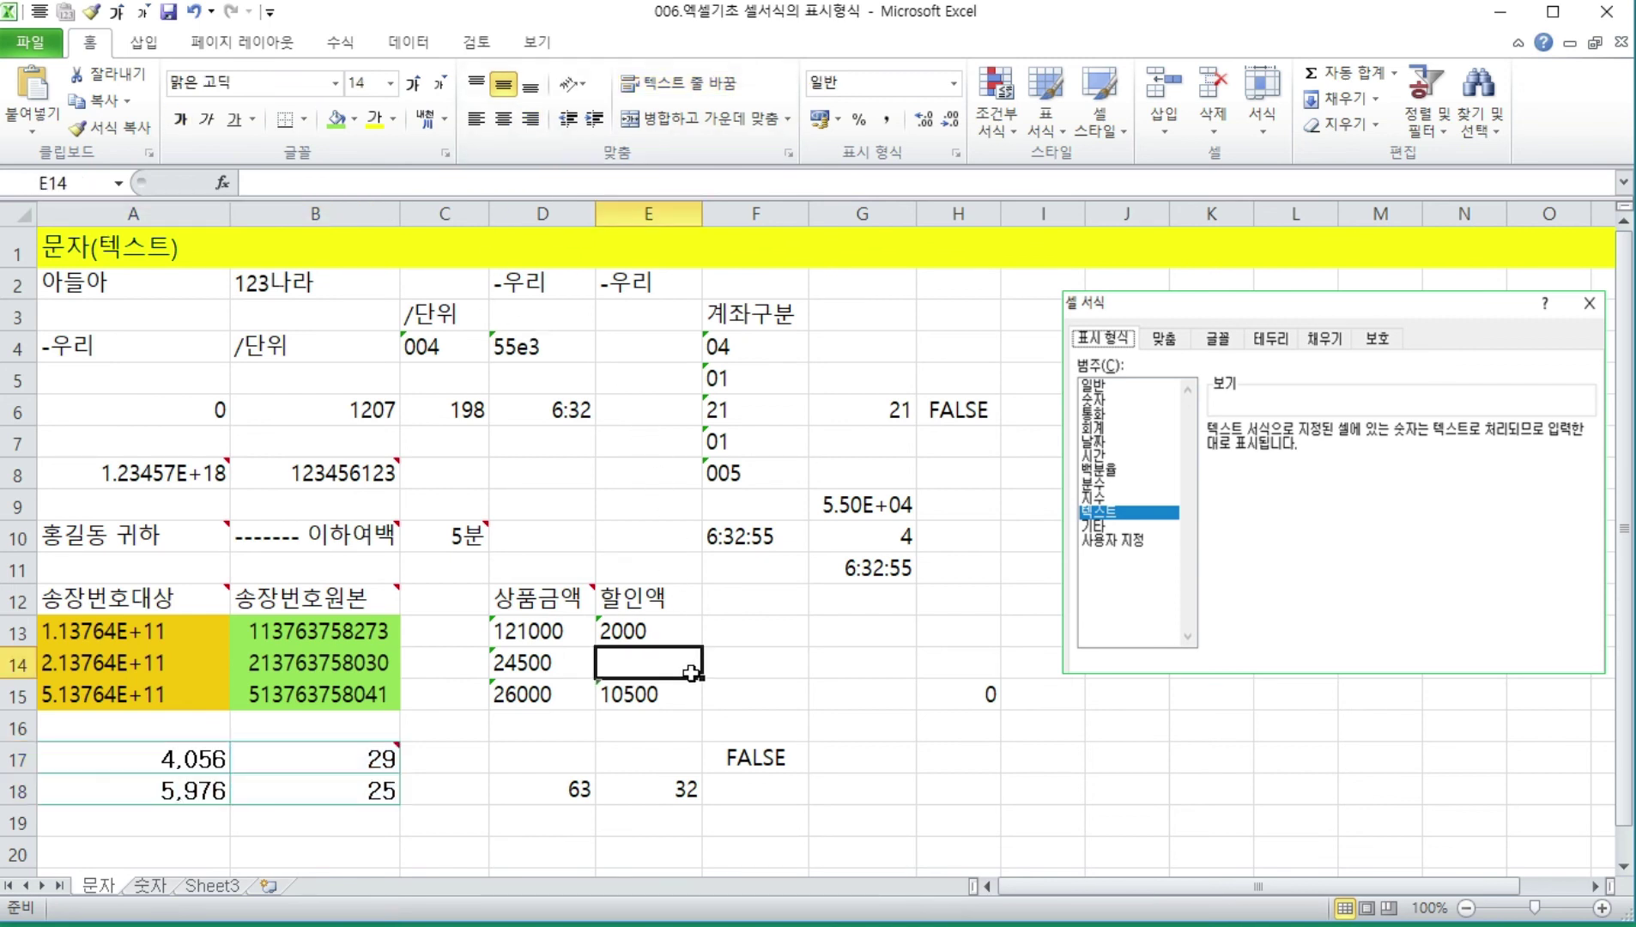
{"action": "left_click", "coordinate": [862, 696]}
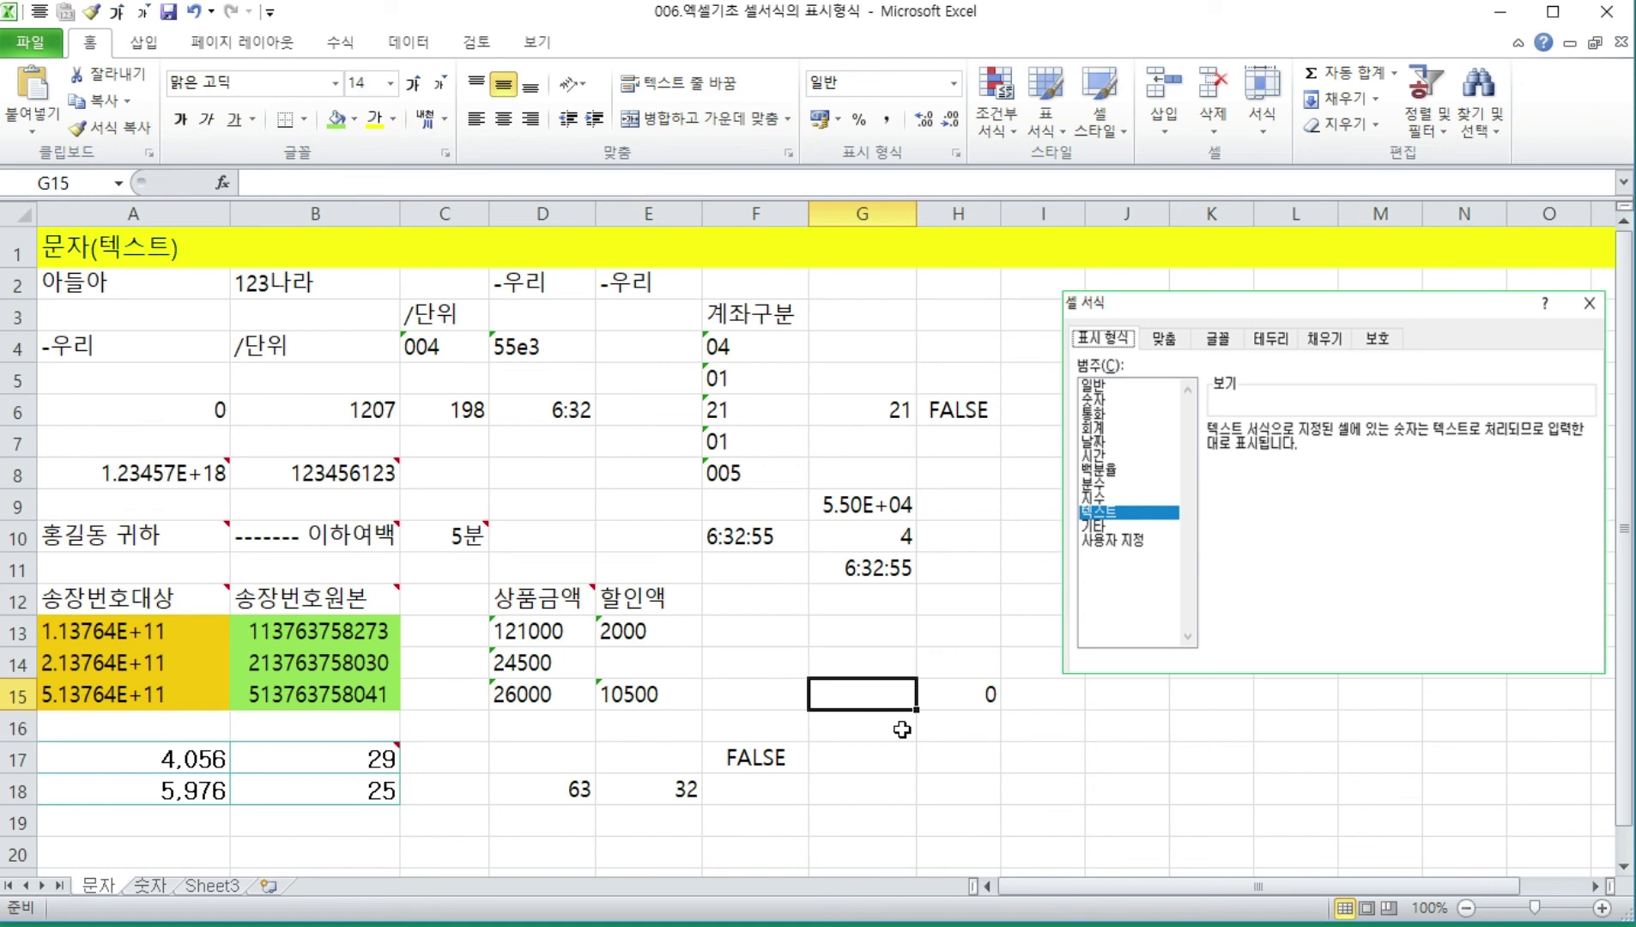
- Switch to the outro sheet of the 공용 유튜브 workbook and start its Run macro
{"action": "key", "text": "ctrl+Tab"}
{"action": "key", "text": "ctrl+Page_Up"}
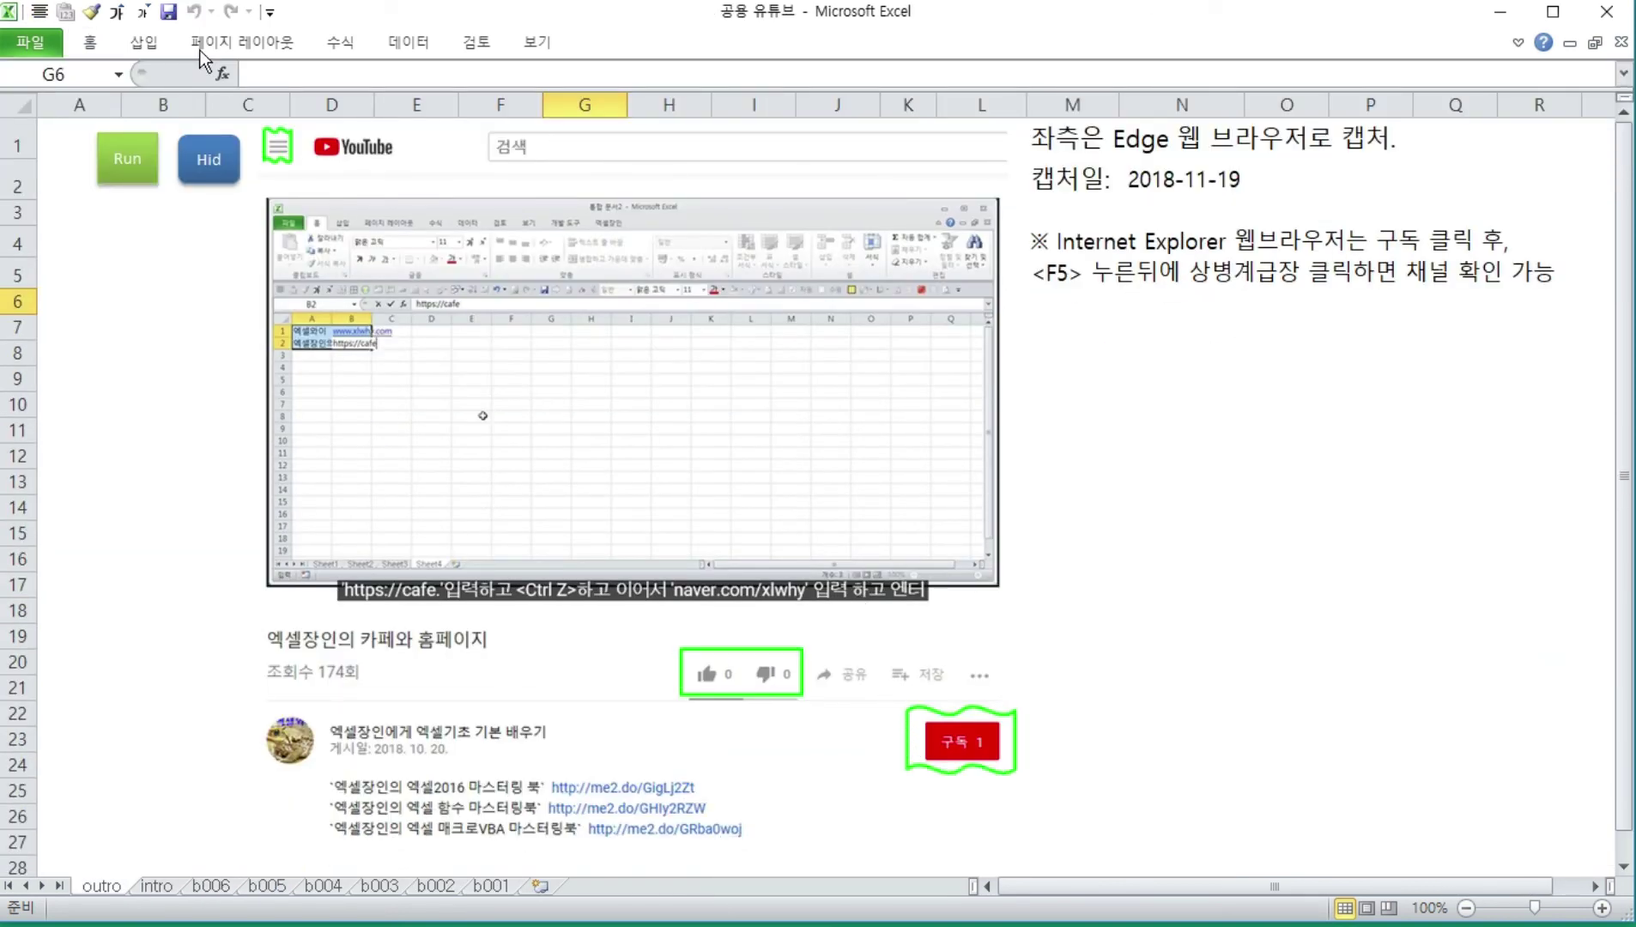
{"action": "left_click", "coordinate": [143, 158]}
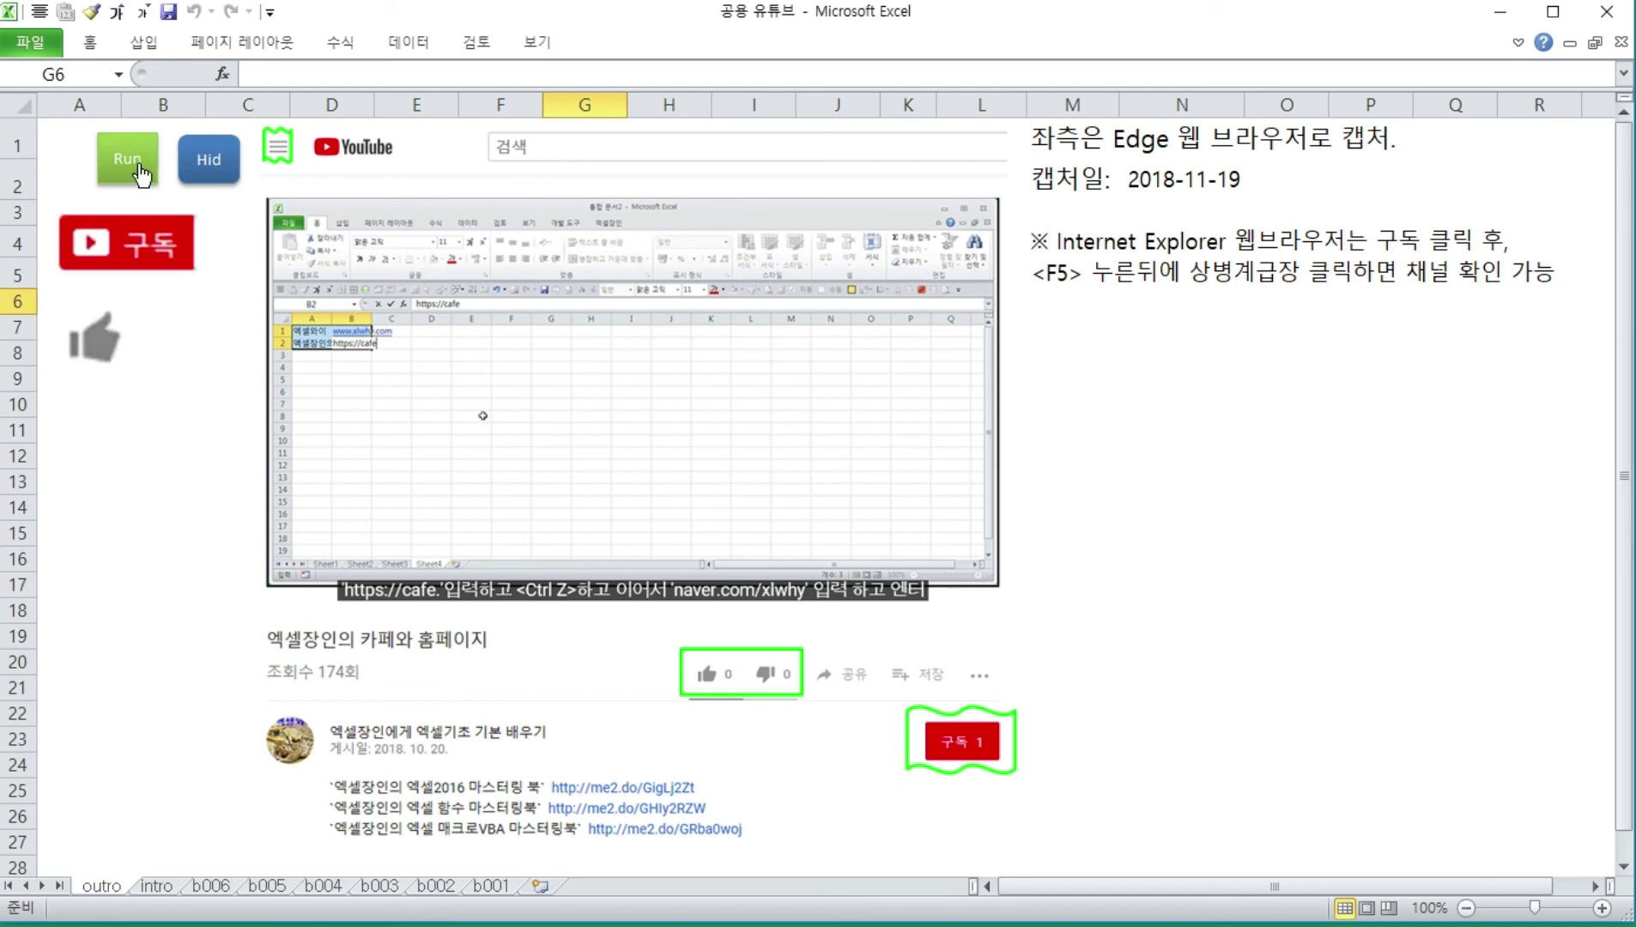